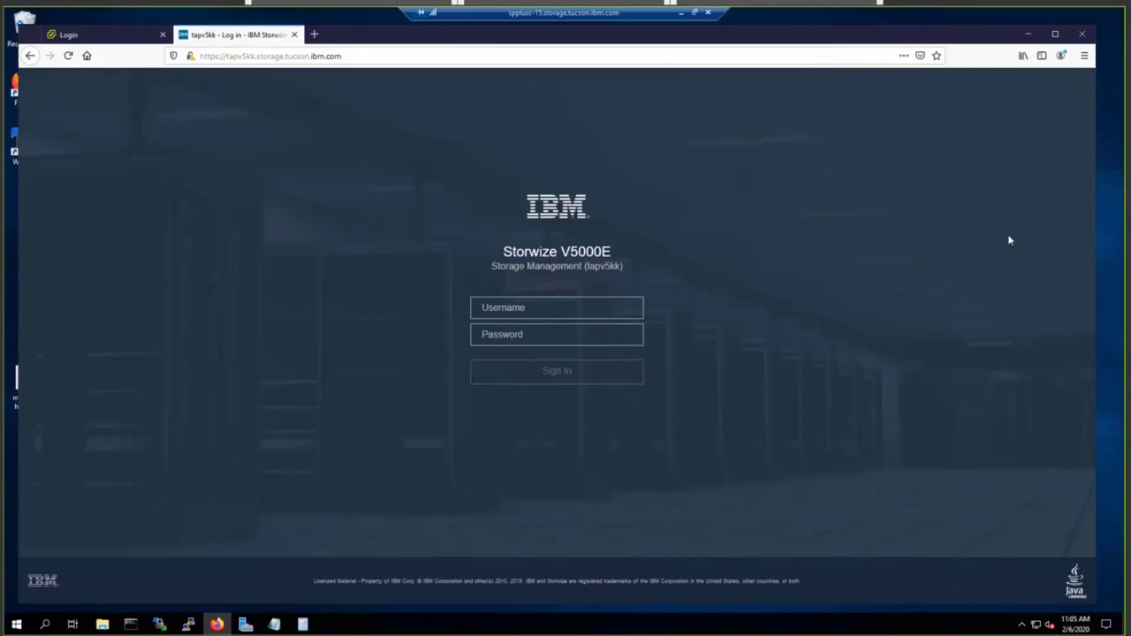
# - Log in, dismiss the Call Home prompt, and open Monitoring > System to see both enclosures
pyautogui.click(559, 307)
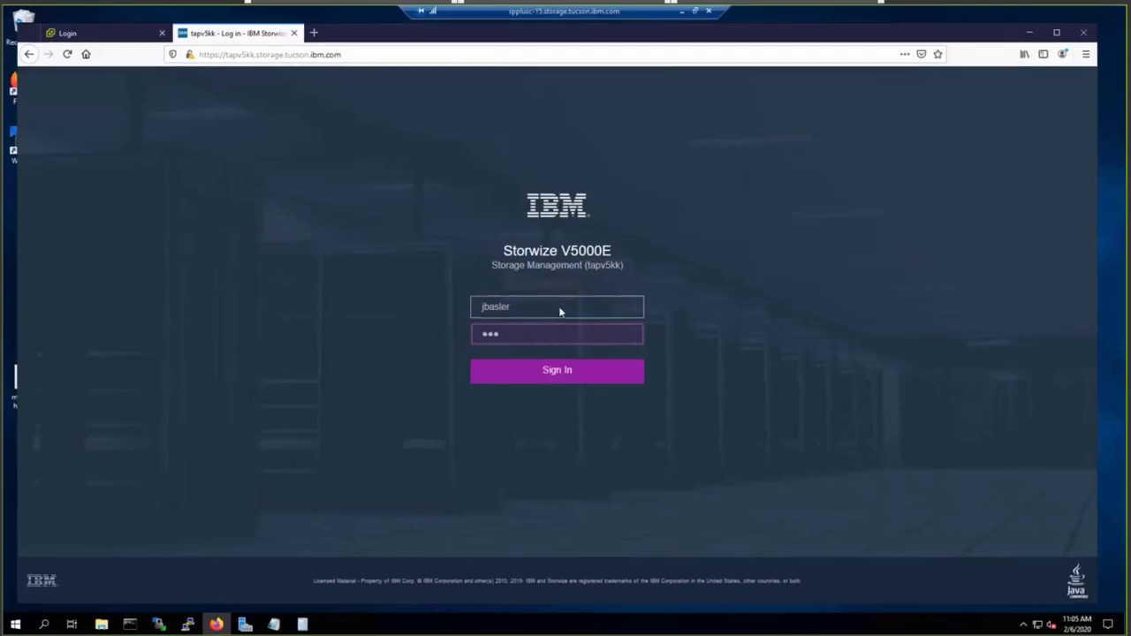
pyautogui.press('Return')
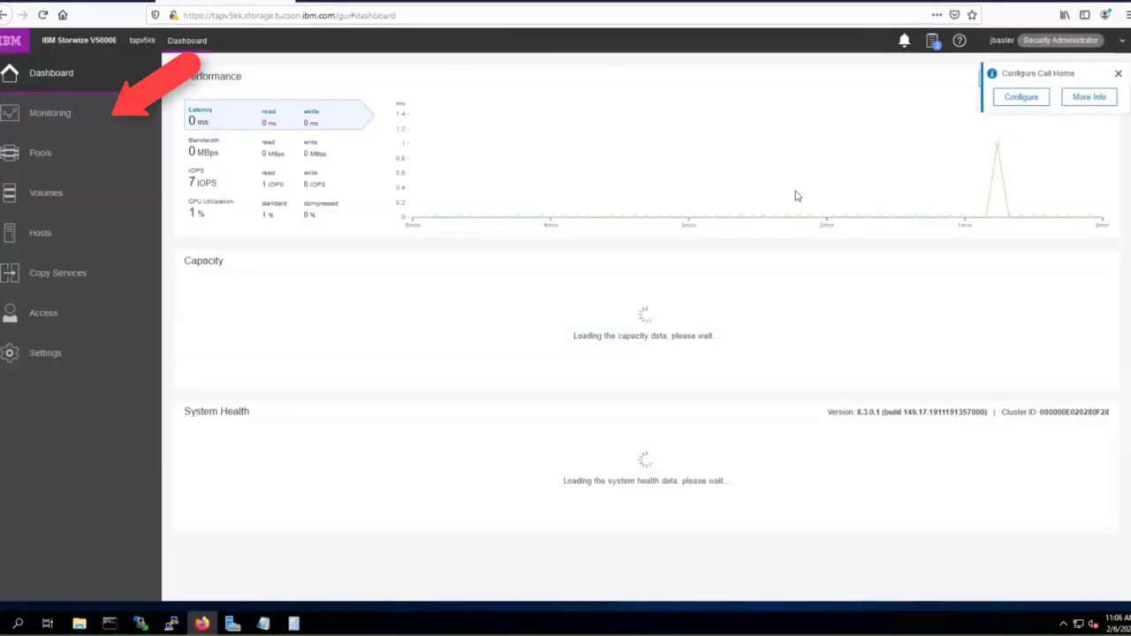
pyautogui.click(1117, 74)
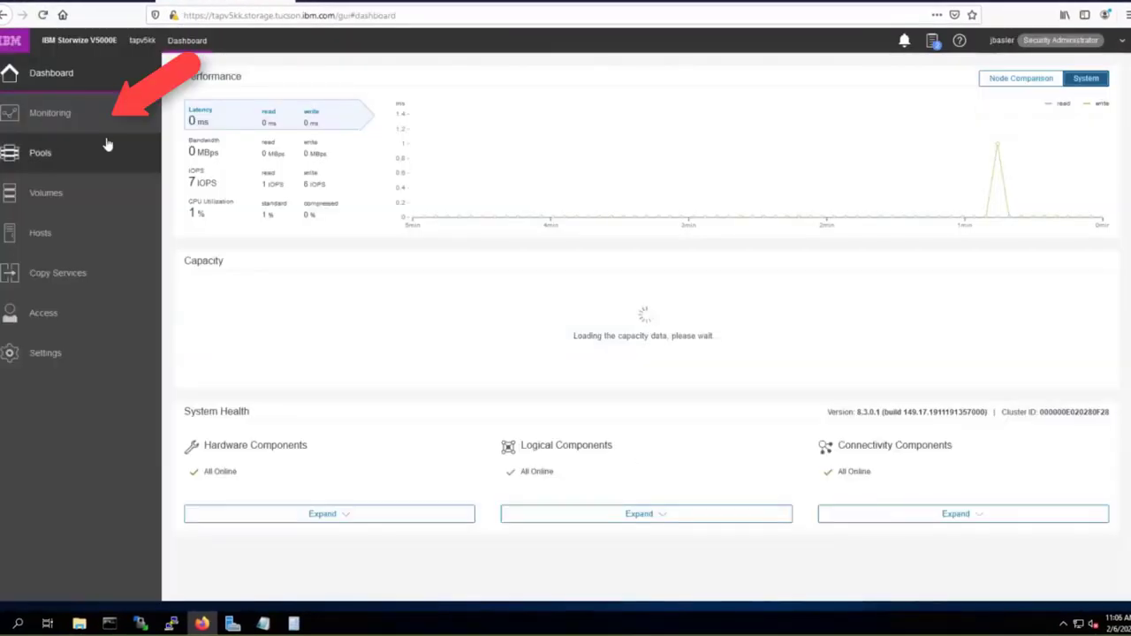
pyautogui.moveTo(53, 121)
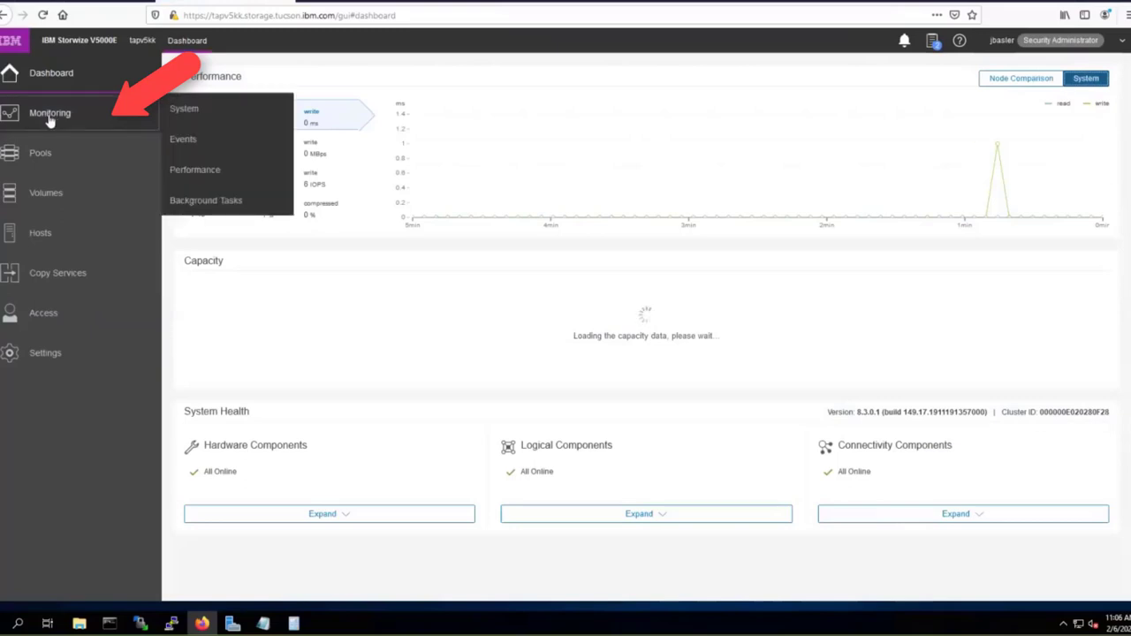
pyautogui.click(186, 109)
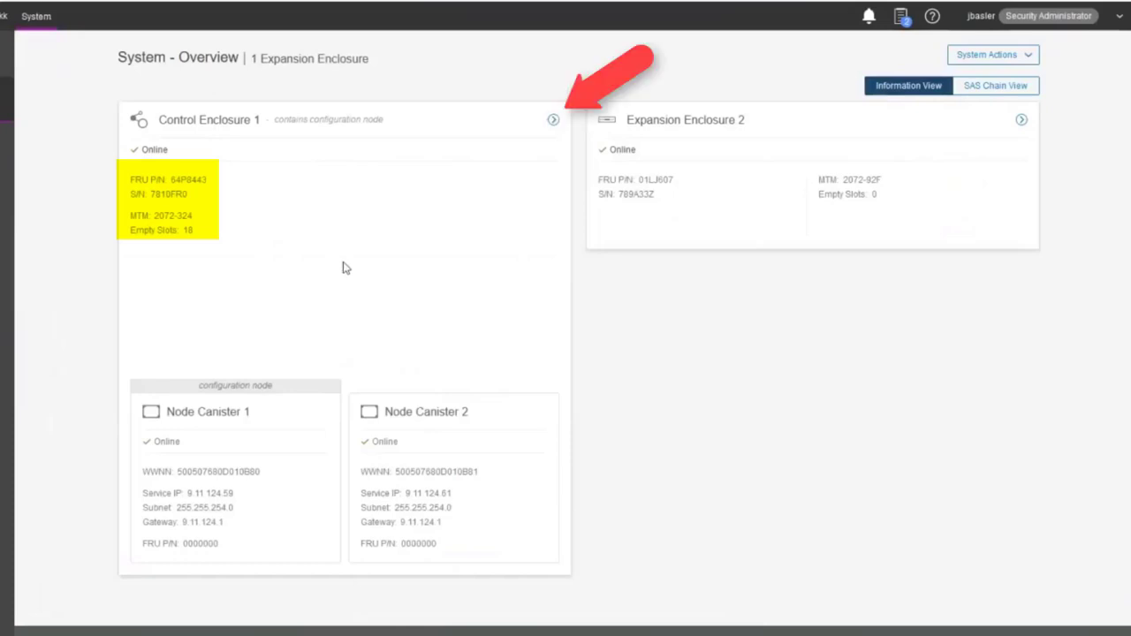
pyautogui.click(551, 121)
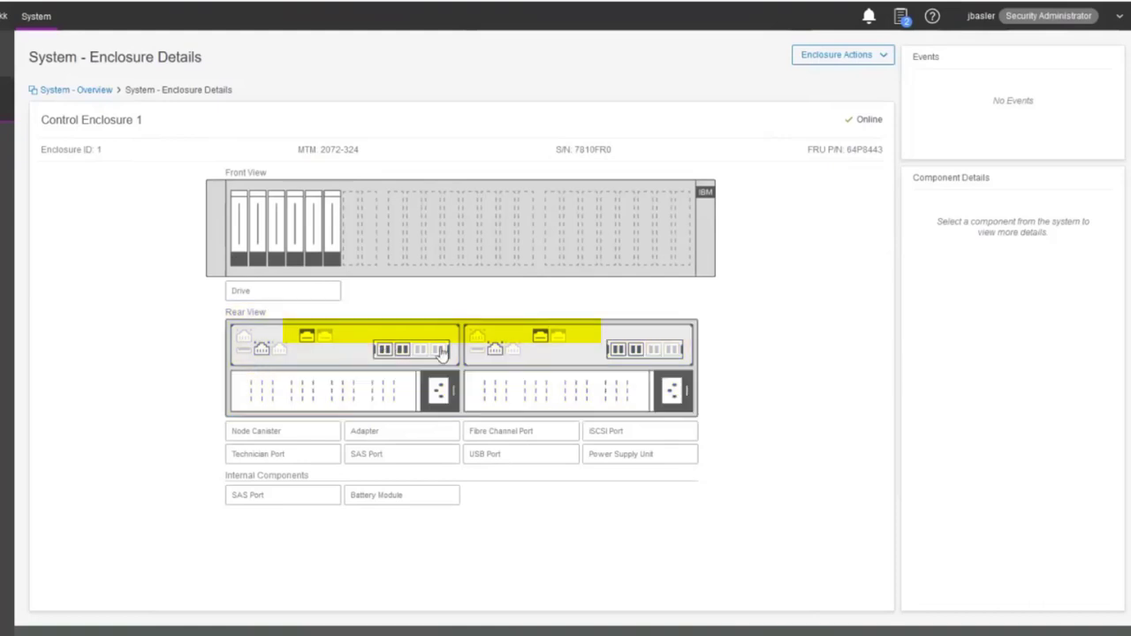
pyautogui.click(94, 91)
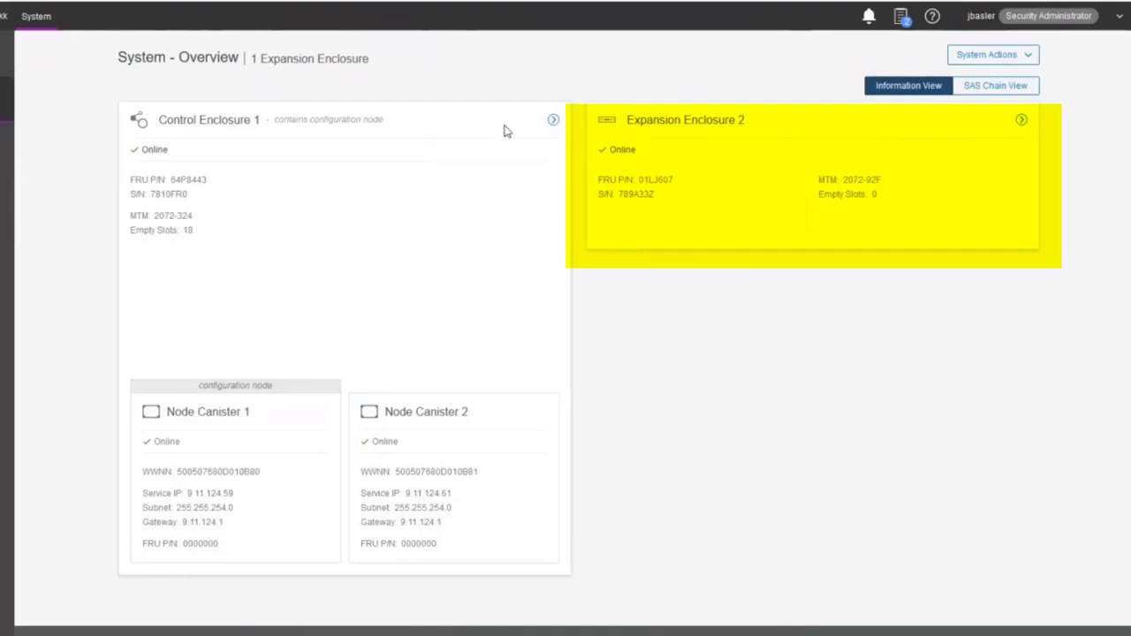
pyautogui.click(1021, 121)
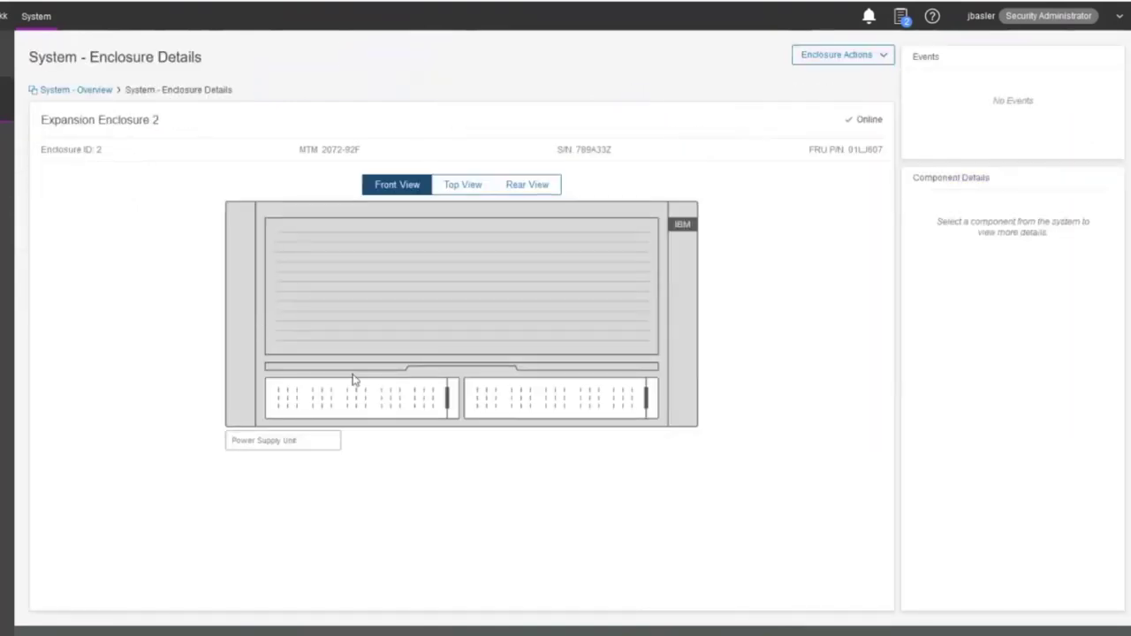
pyautogui.click(465, 191)
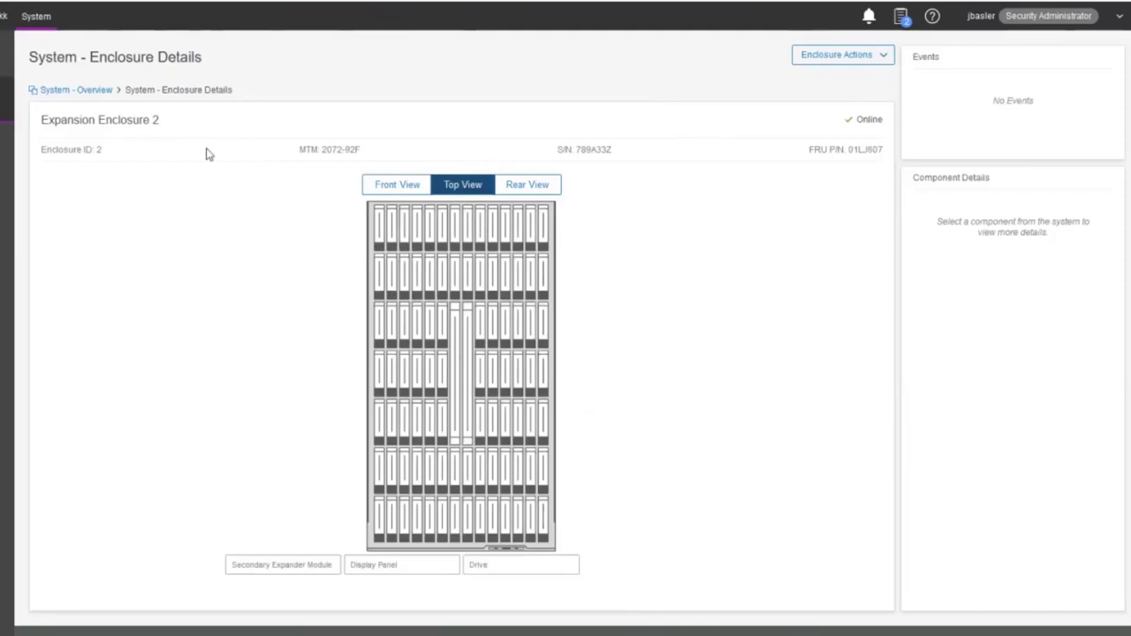
pyautogui.click(76, 90)
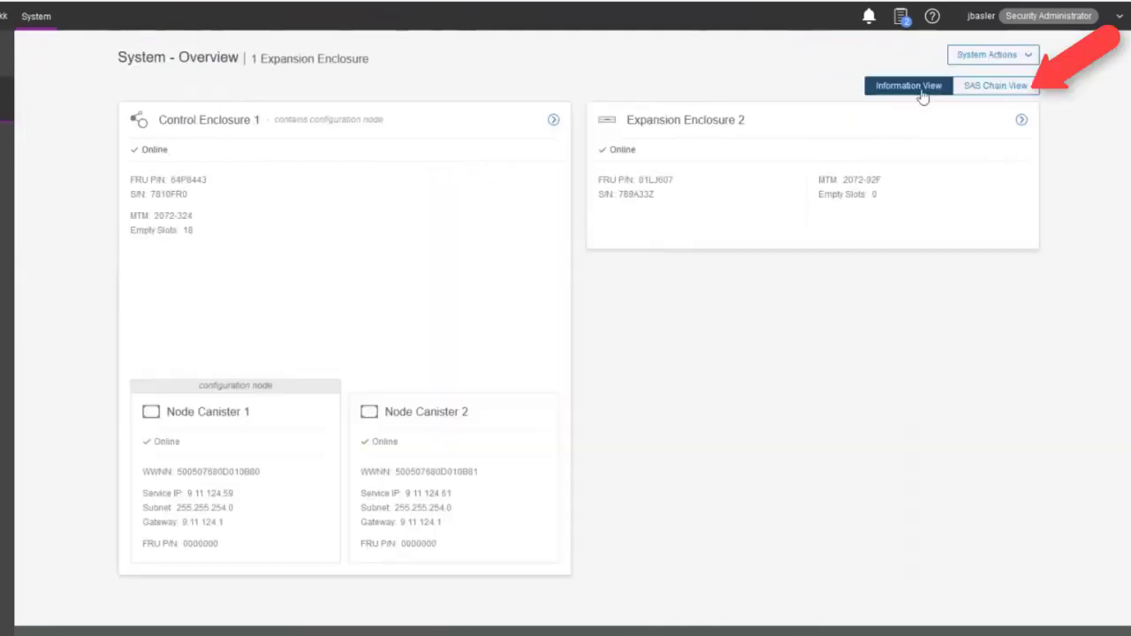
# - Switch the System Overview to the SAS Chain View cabling diagram
pyautogui.click(989, 90)
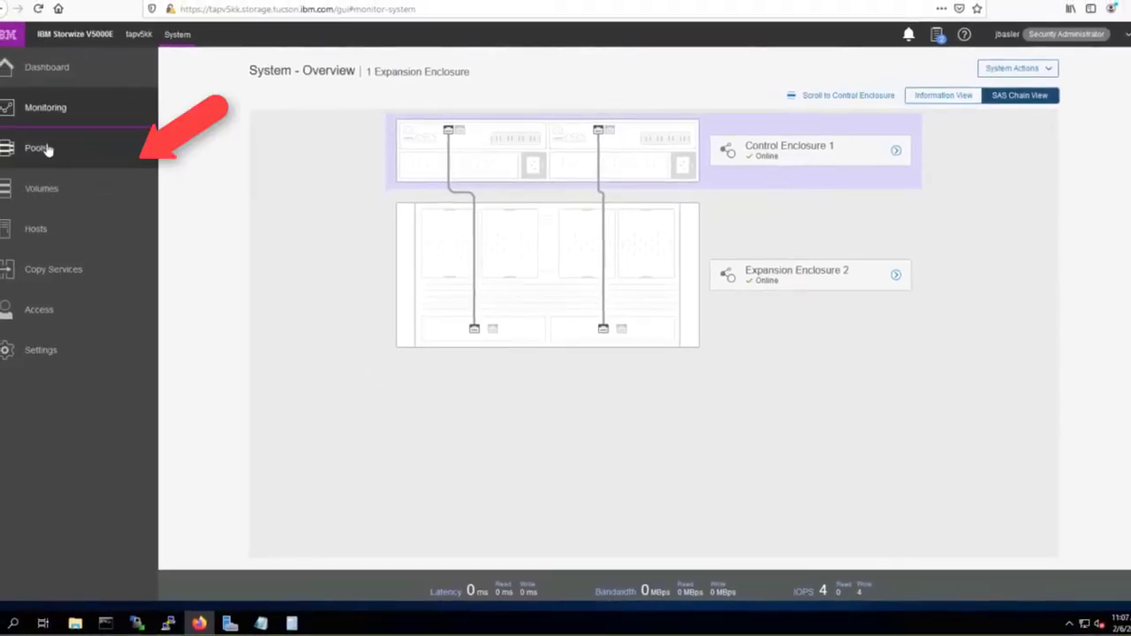
# - Open Pools > Internal Storage, view the 6 Tier 1 Flash drives, then the 92 Nearline Disk drives
pyautogui.moveTo(44, 149)
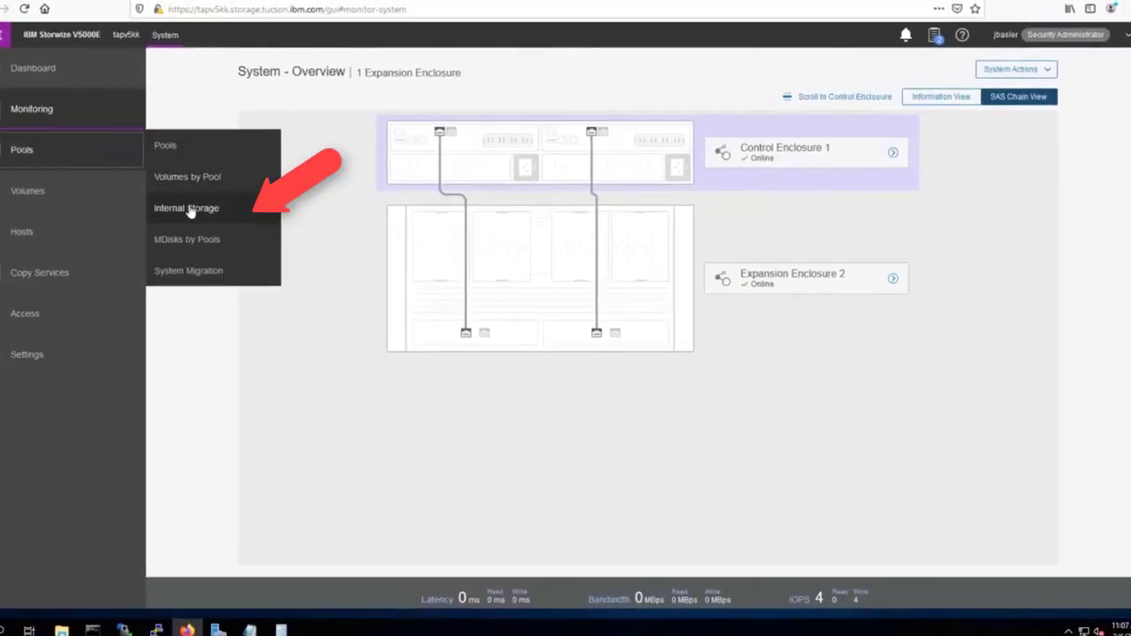
pyautogui.click(198, 202)
pyautogui.moveTo(179, 332)
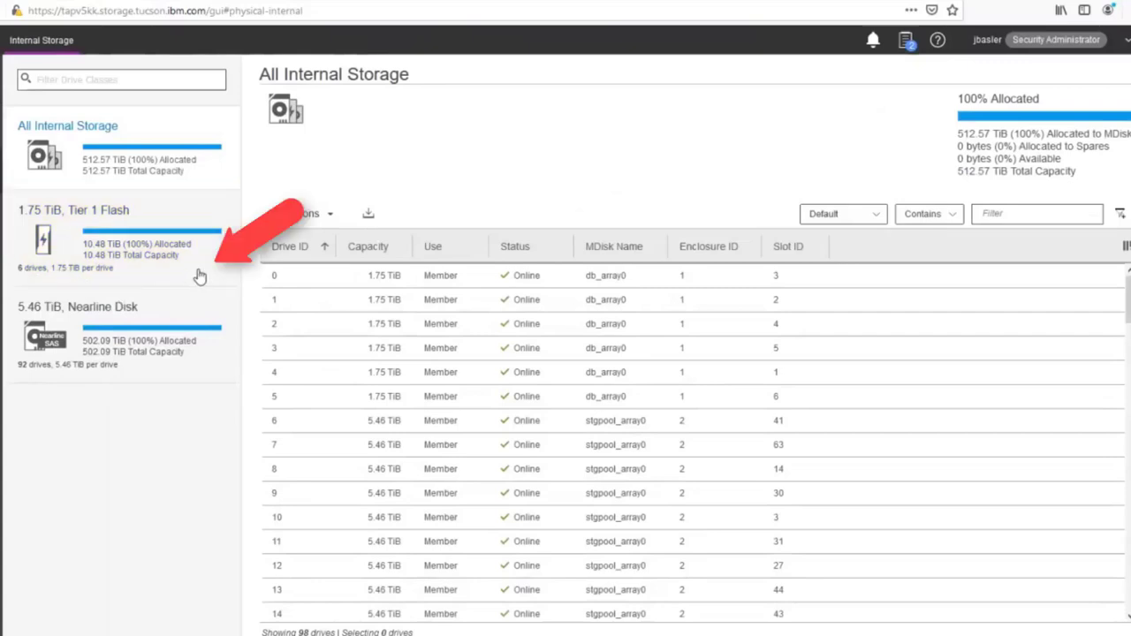
pyautogui.click(200, 277)
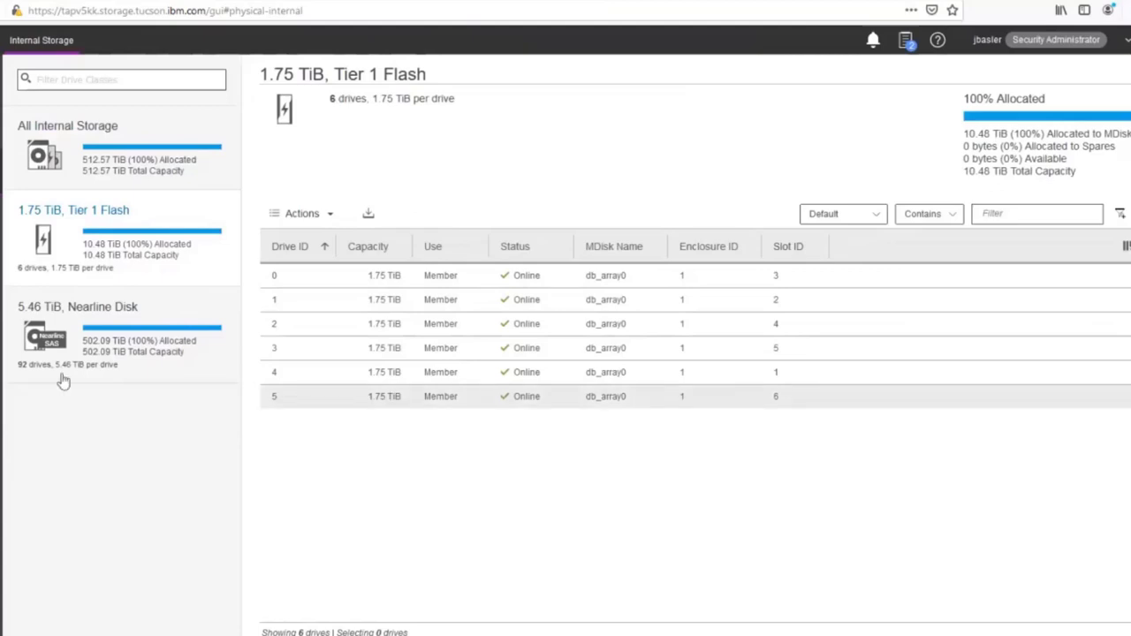
pyautogui.click(148, 301)
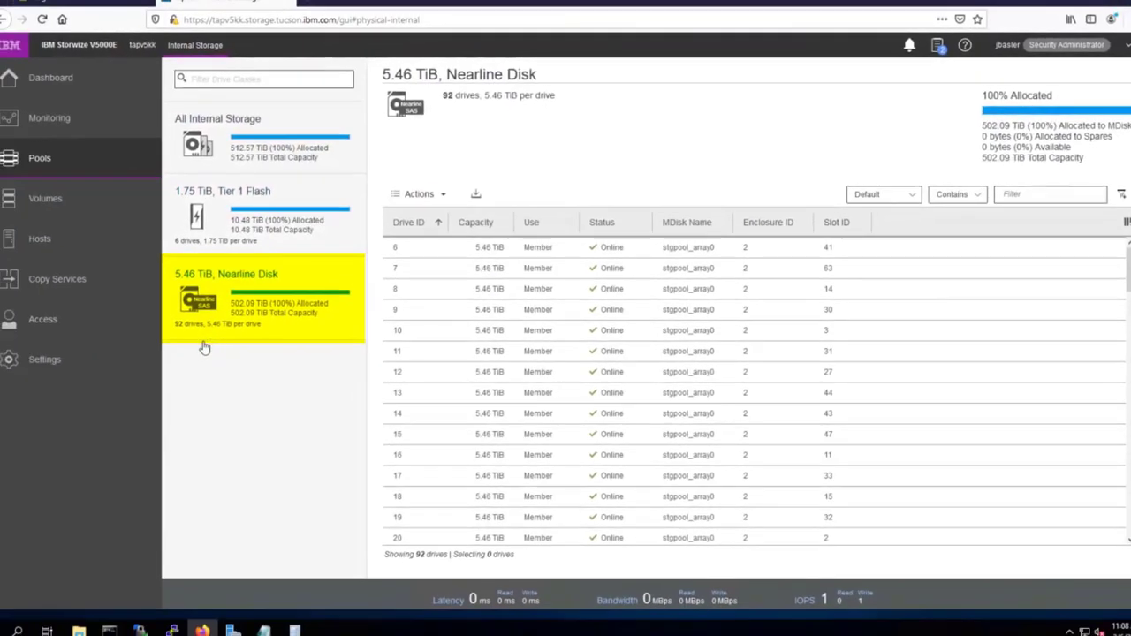
pyautogui.moveTo(70, 162)
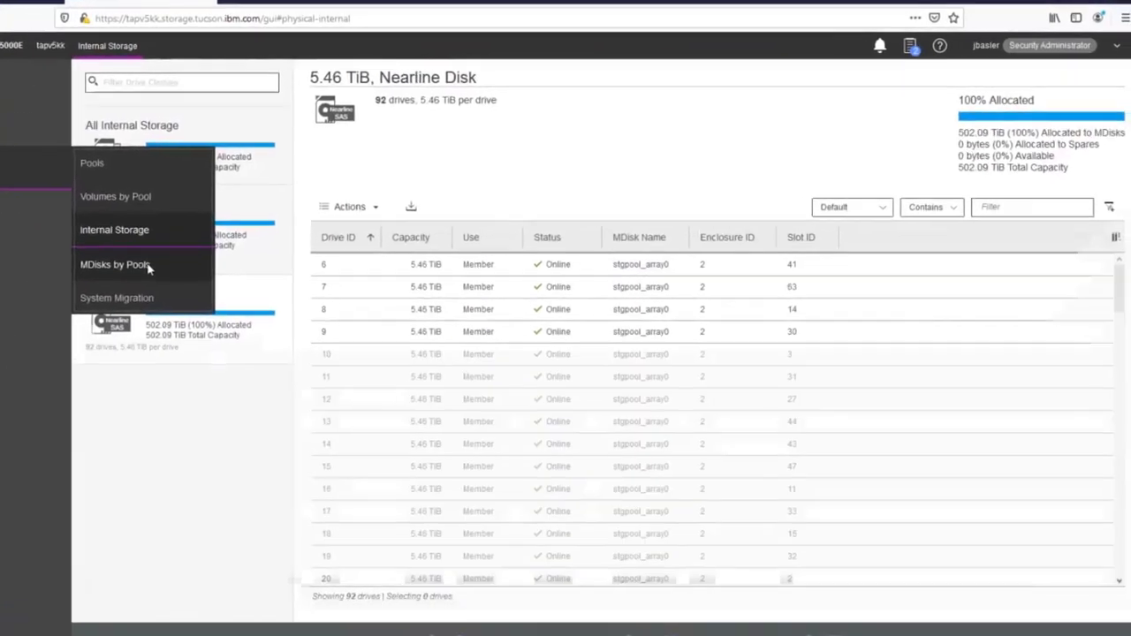
# - Open Pools > MDisks by Pools and expand db_grp0 to show db_array0
pyautogui.click(215, 250)
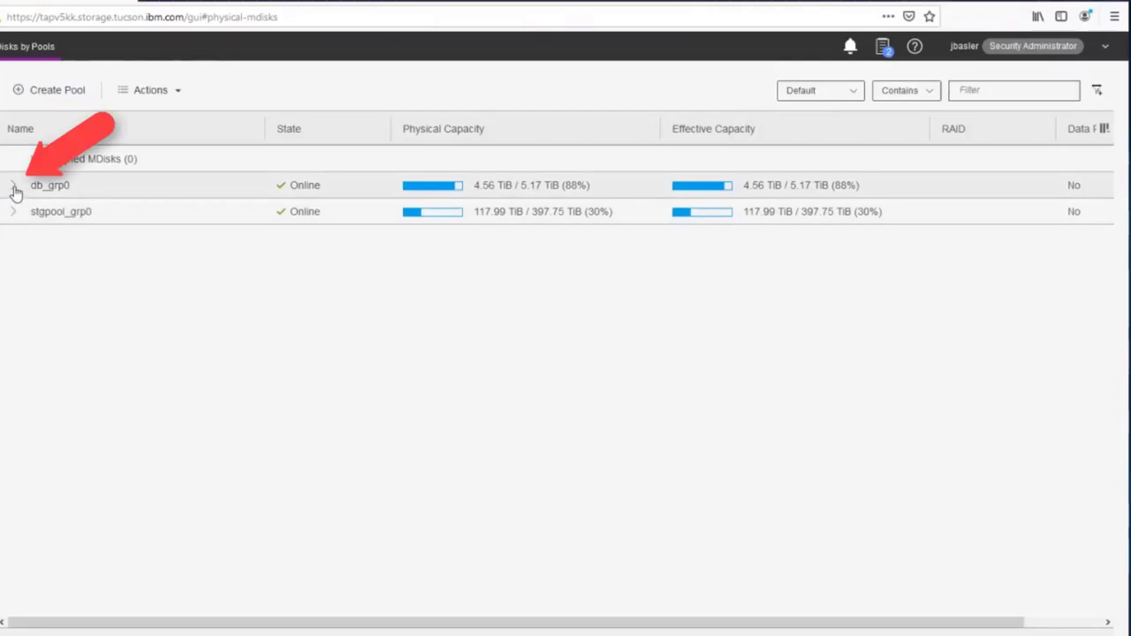
pyautogui.click(13, 187)
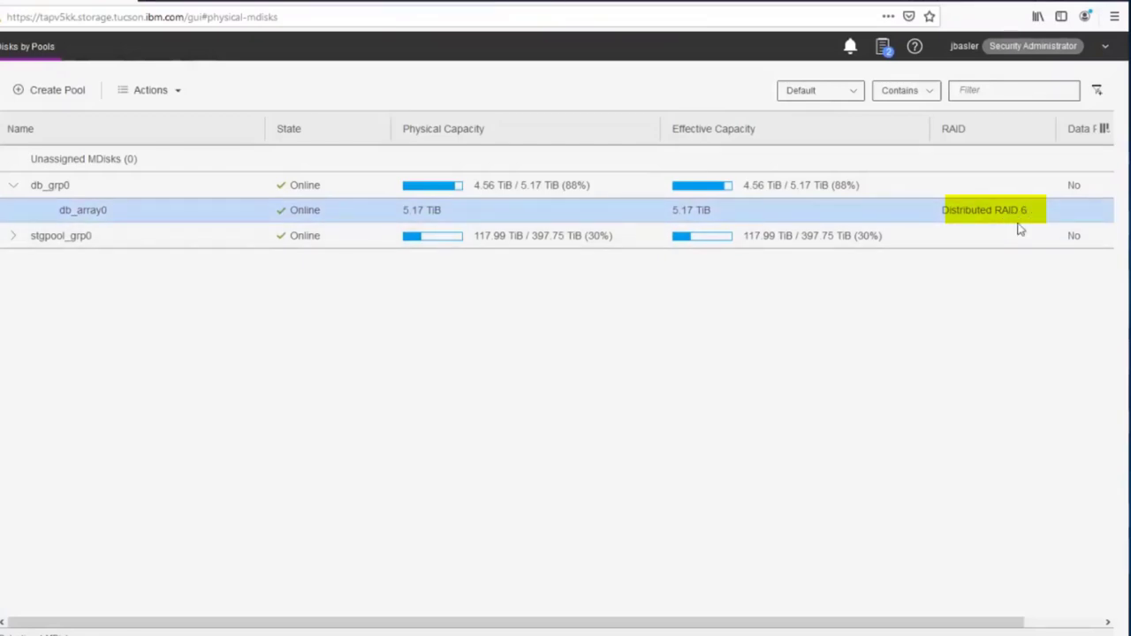
# - Open db_array0's Properties and expand them with View more details
pyautogui.rightClick(164, 213)
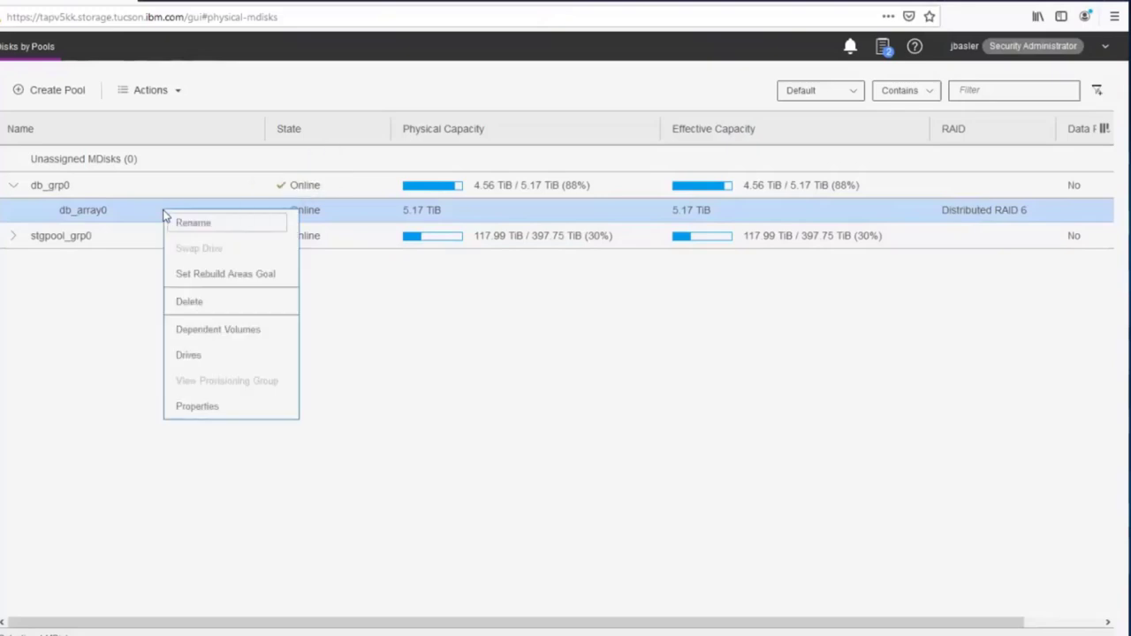
pyautogui.click(214, 405)
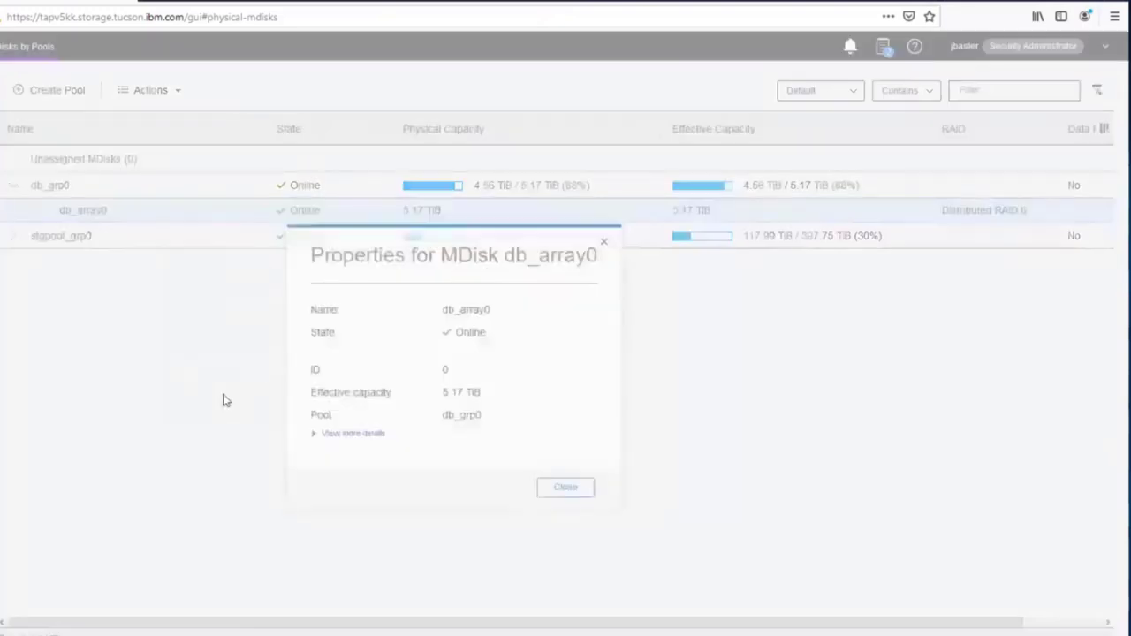
pyautogui.click(351, 434)
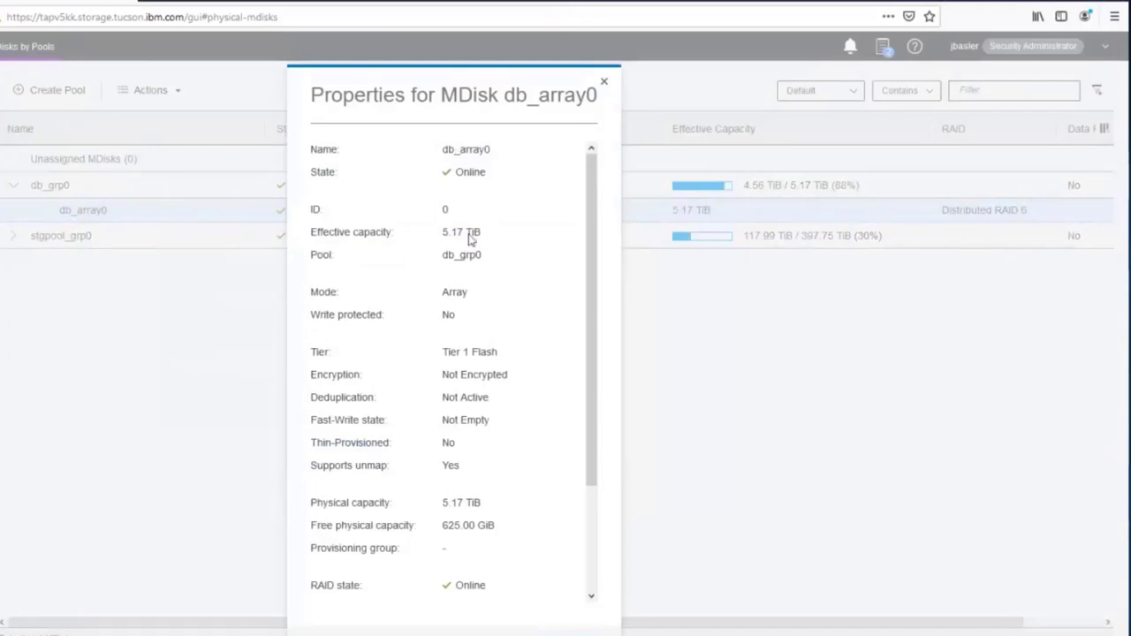
# - Highlight db_array0's Tier 1 Flash tier and Distributed RAID 6 level values
pyautogui.doubleClick(496, 353)
pyautogui.moveTo(442, 358); pyautogui.dragTo(442, 360)
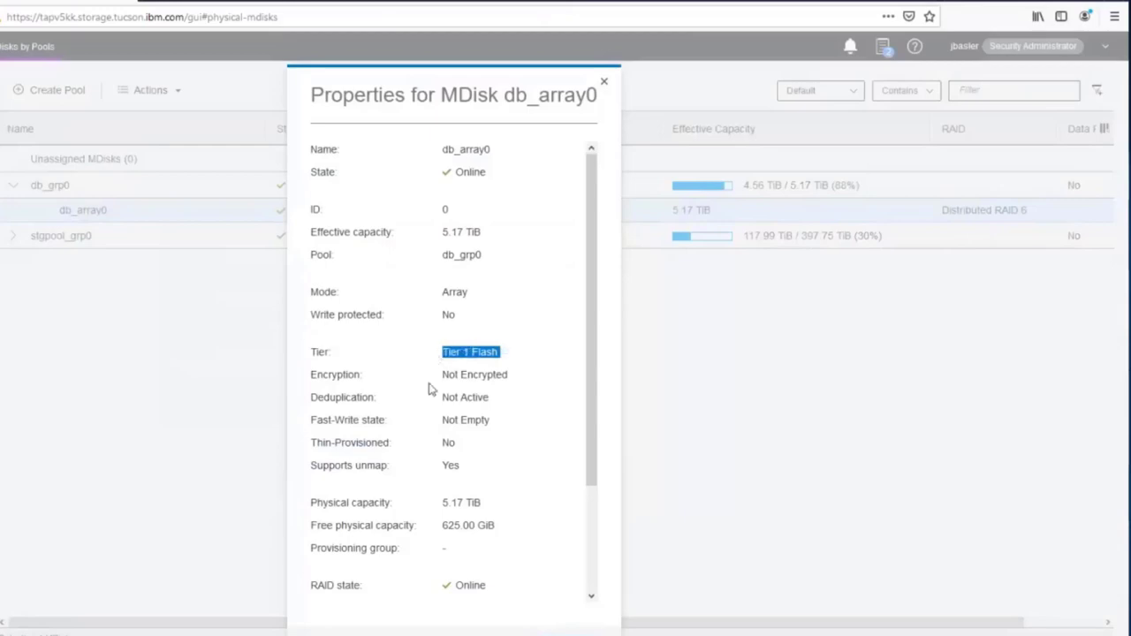
pyautogui.scroll(-2, 600, 412)
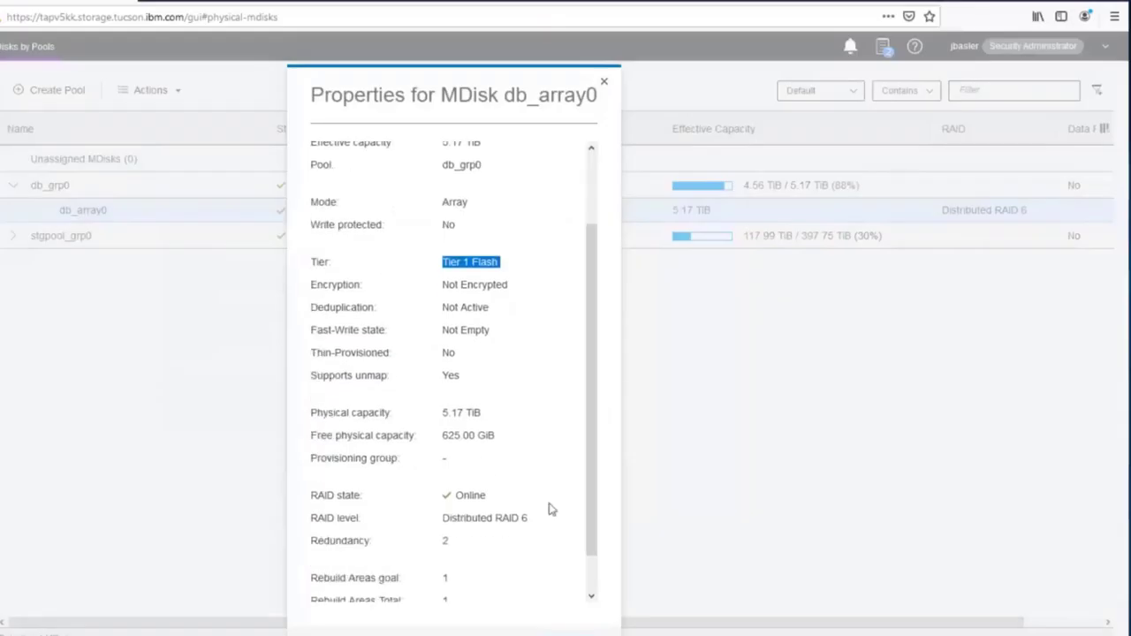
pyautogui.tripleClick(497, 519)
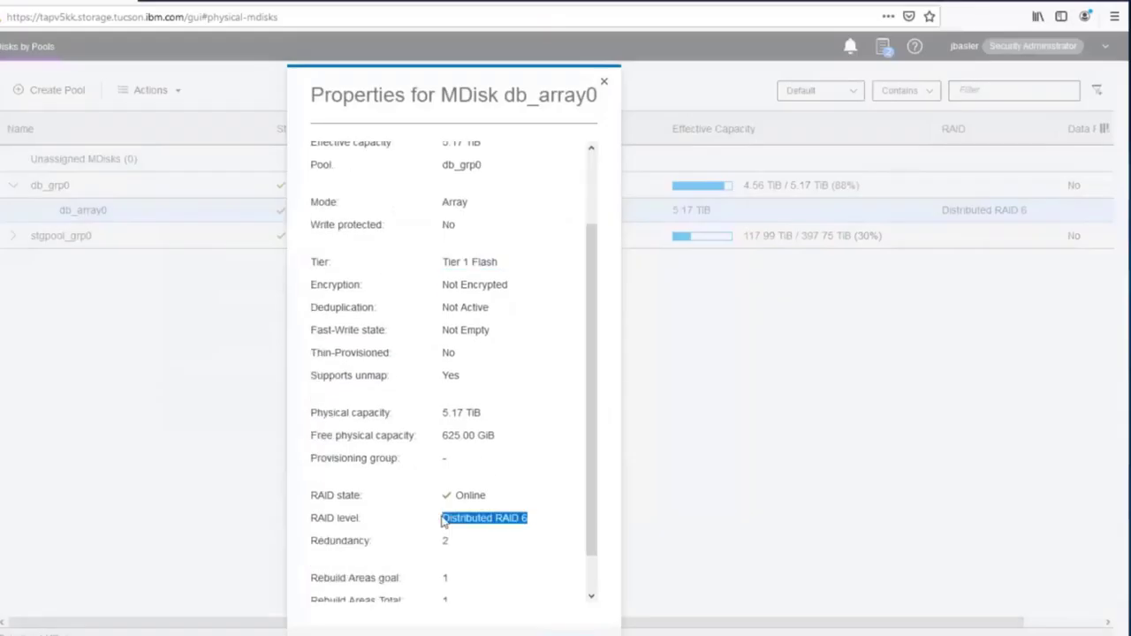
pyautogui.scroll(-1, 586, 407)
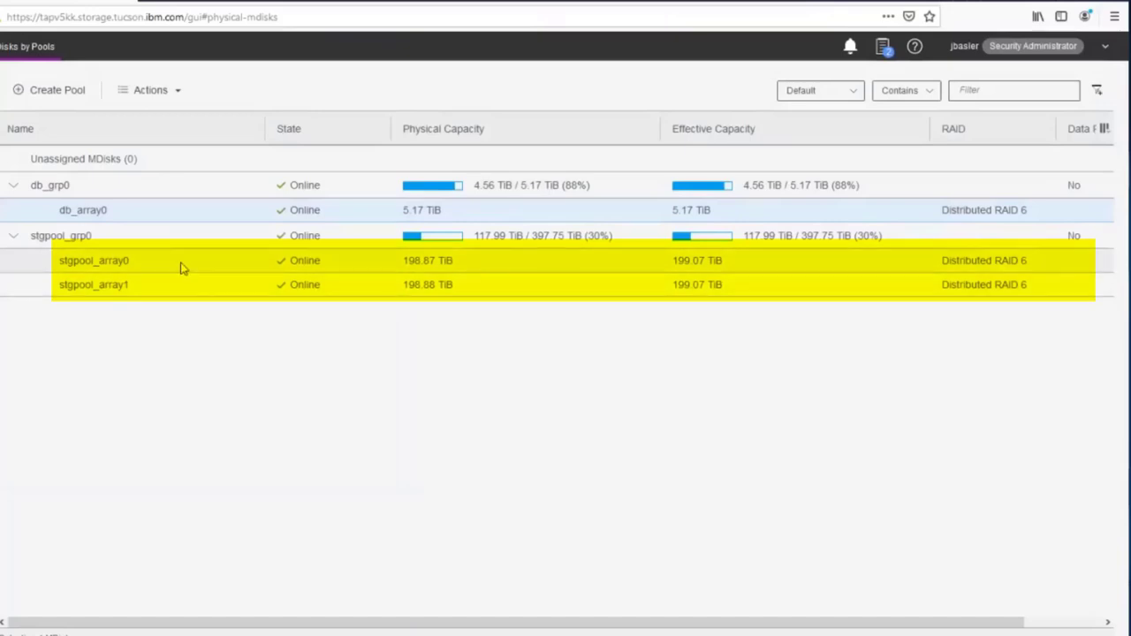
pyautogui.click(181, 265)
pyautogui.rightClick(157, 264)
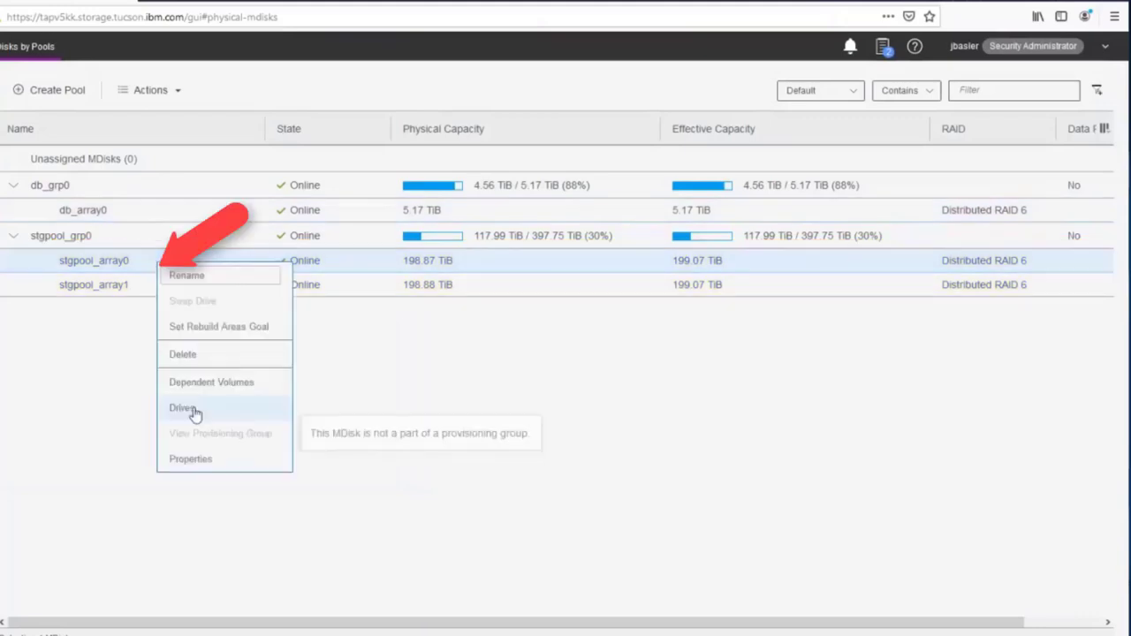
pyautogui.click(235, 411)
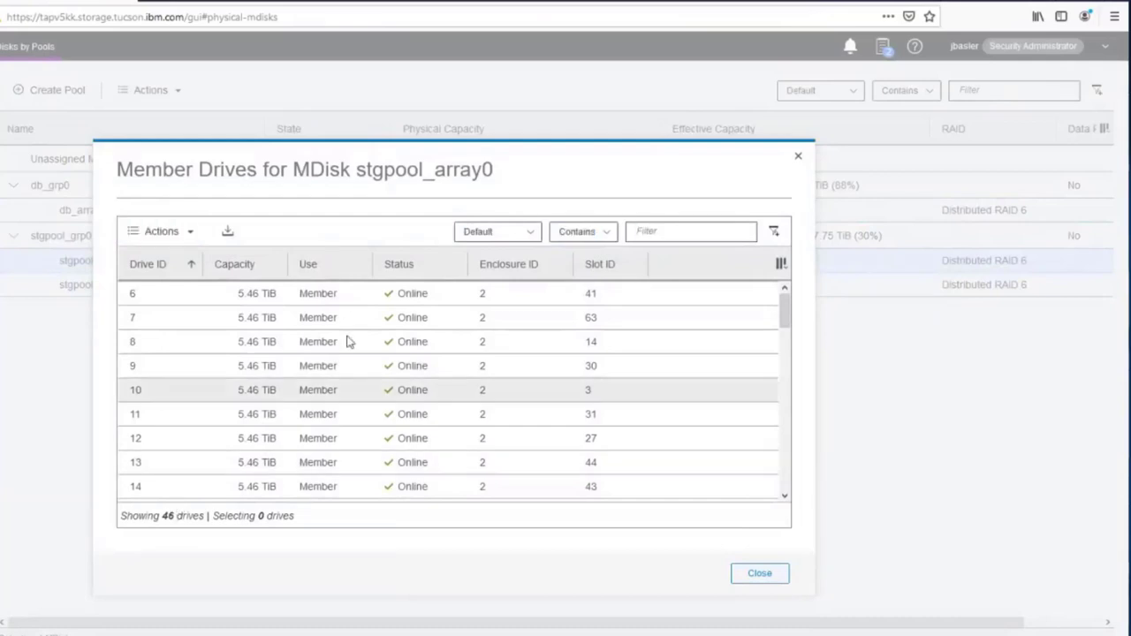
pyautogui.scroll(-4, 786, 442)
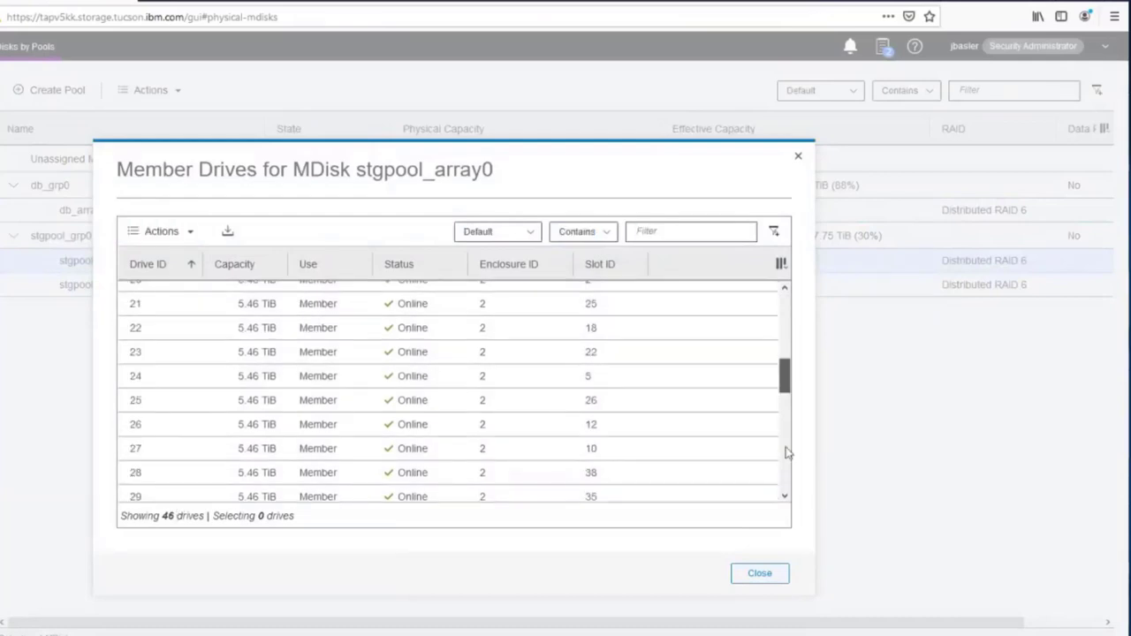
pyautogui.moveTo(786, 452); pyautogui.dragTo(773, 261)
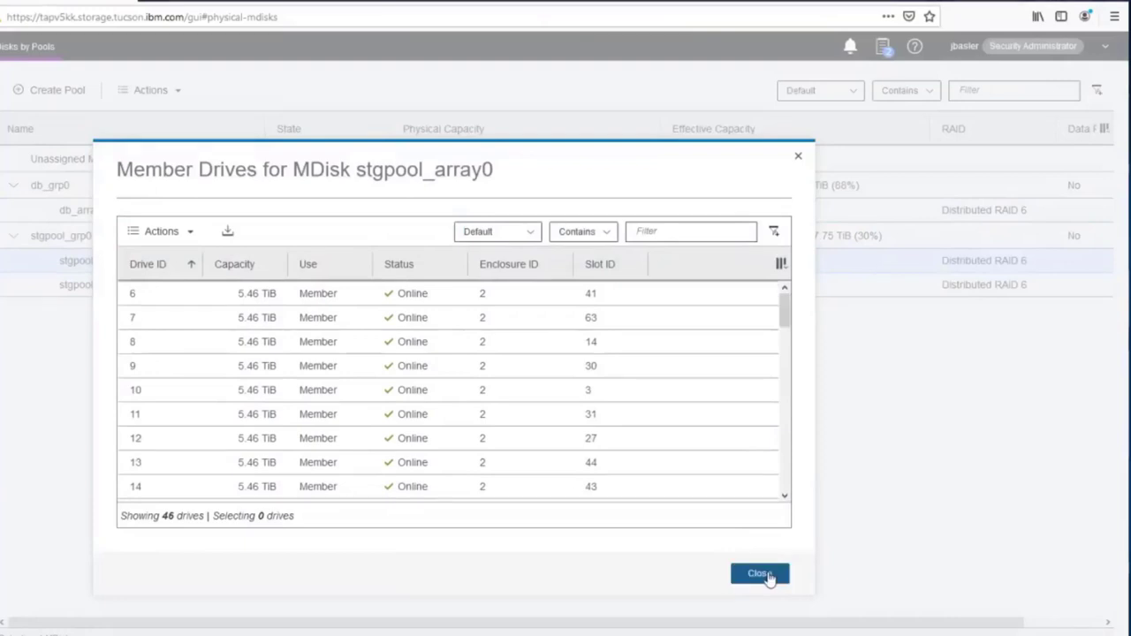
pyautogui.click(767, 576)
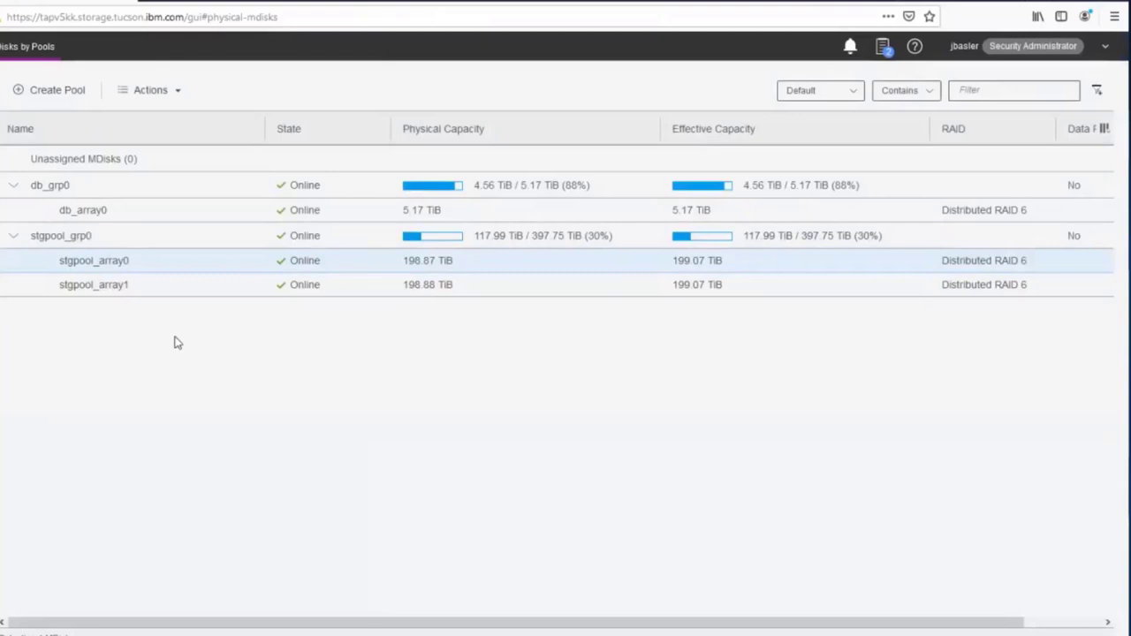
# - Open stgpool_array0's detailed properties and highlight the Rebuild Areas goal and Total values of 2
pyautogui.rightClick(204, 266)
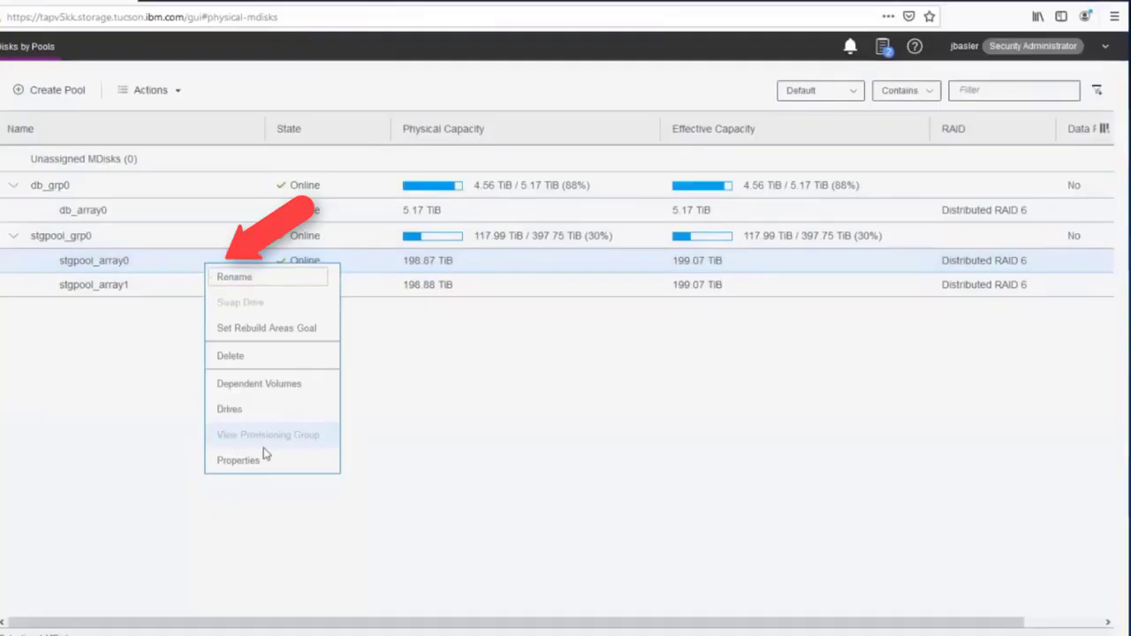
pyautogui.click(263, 456)
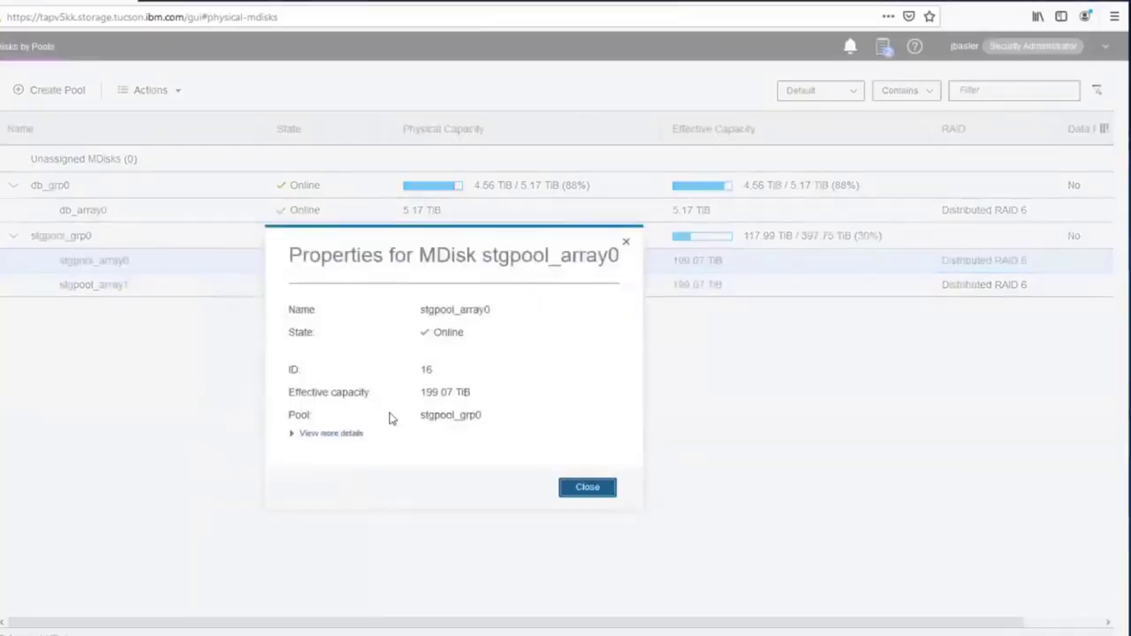
pyautogui.click(291, 439)
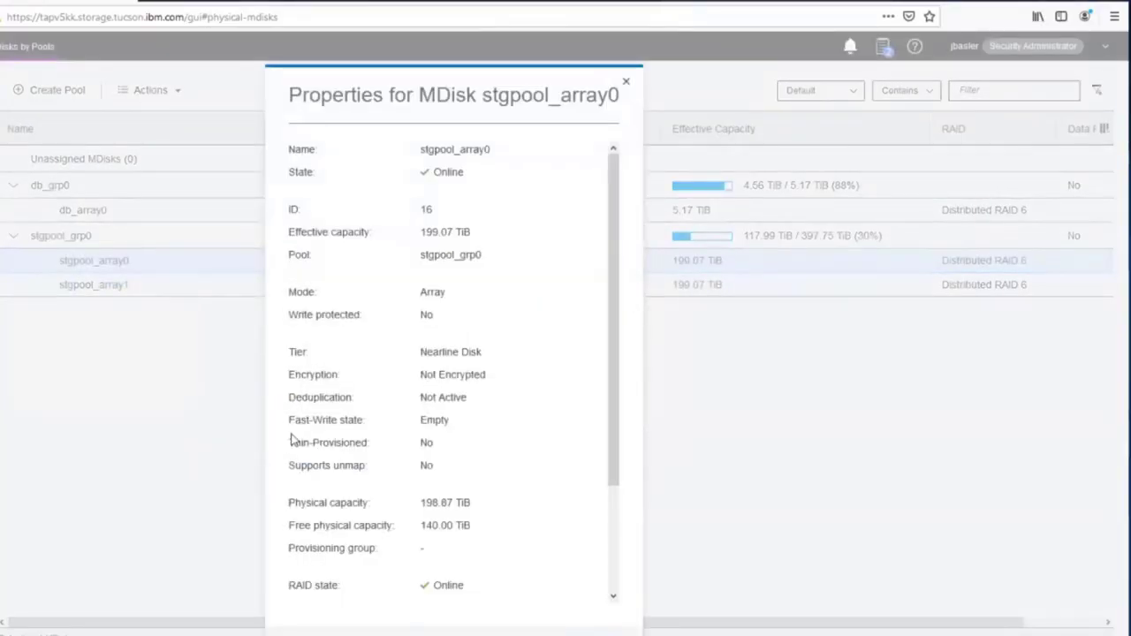
pyautogui.scroll(-2, 616, 454)
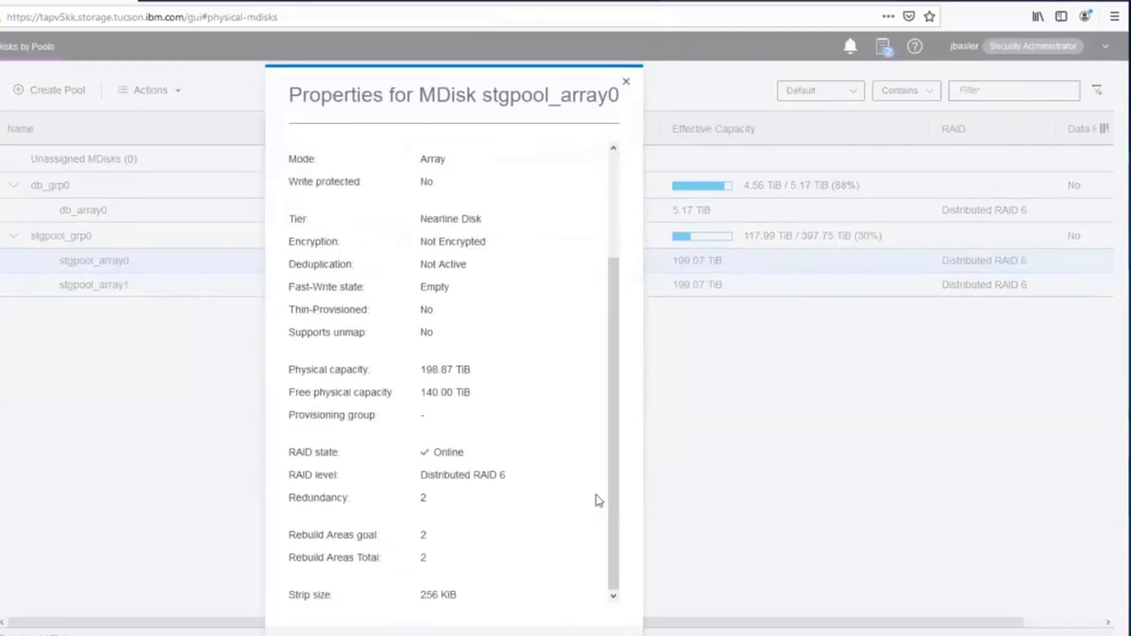
pyautogui.doubleClick(425, 536)
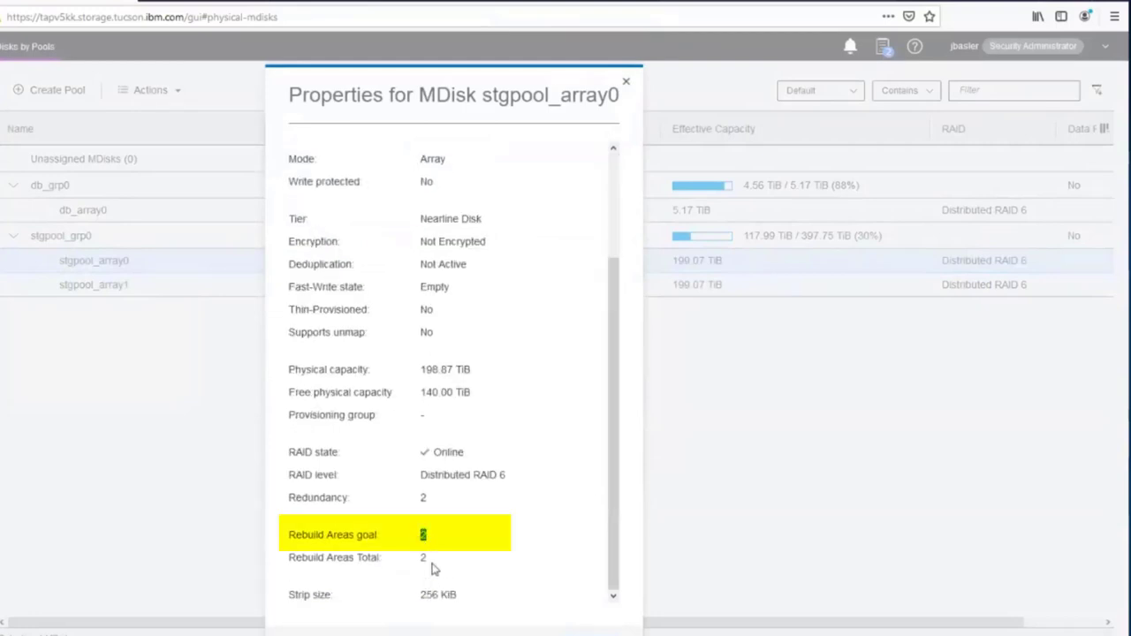
pyautogui.doubleClick(423, 557)
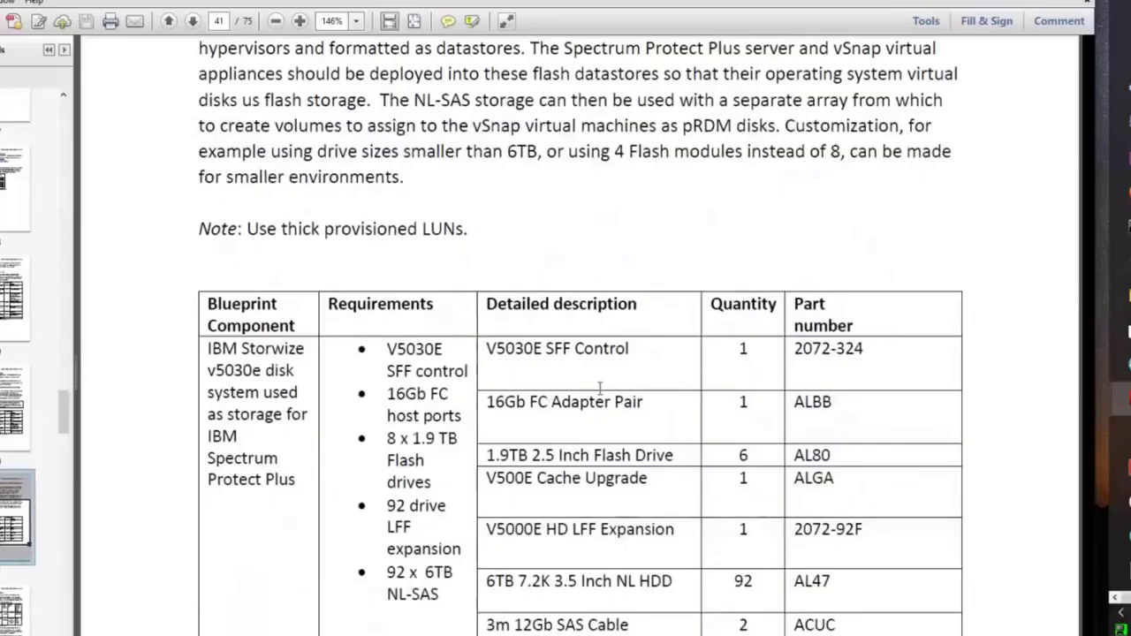
# - Scroll the blueprint PDF from page 41 to Table 10 on page 42
pyautogui.scroll(-15, 332, 408)
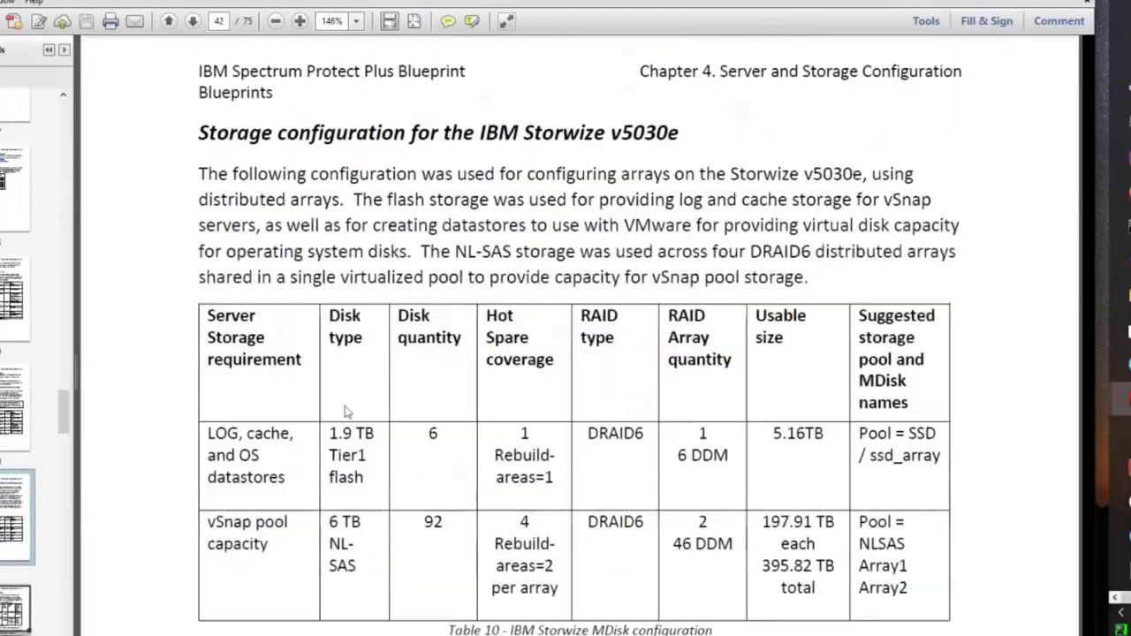
pyautogui.scroll(-4, 345, 411)
pyautogui.scroll(1, 373, 424)
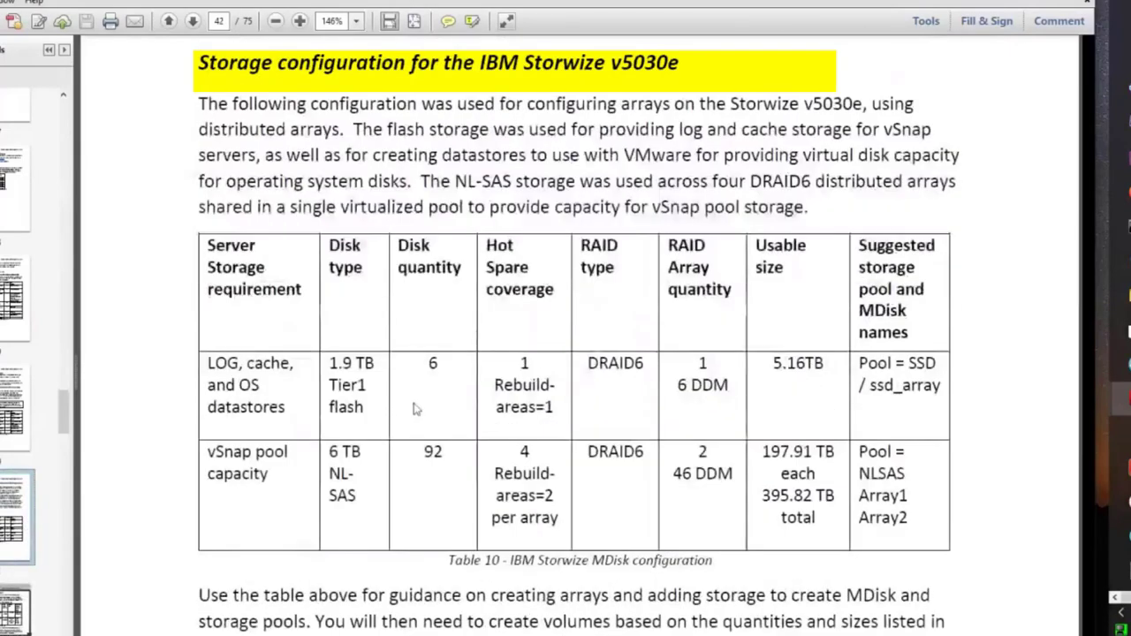
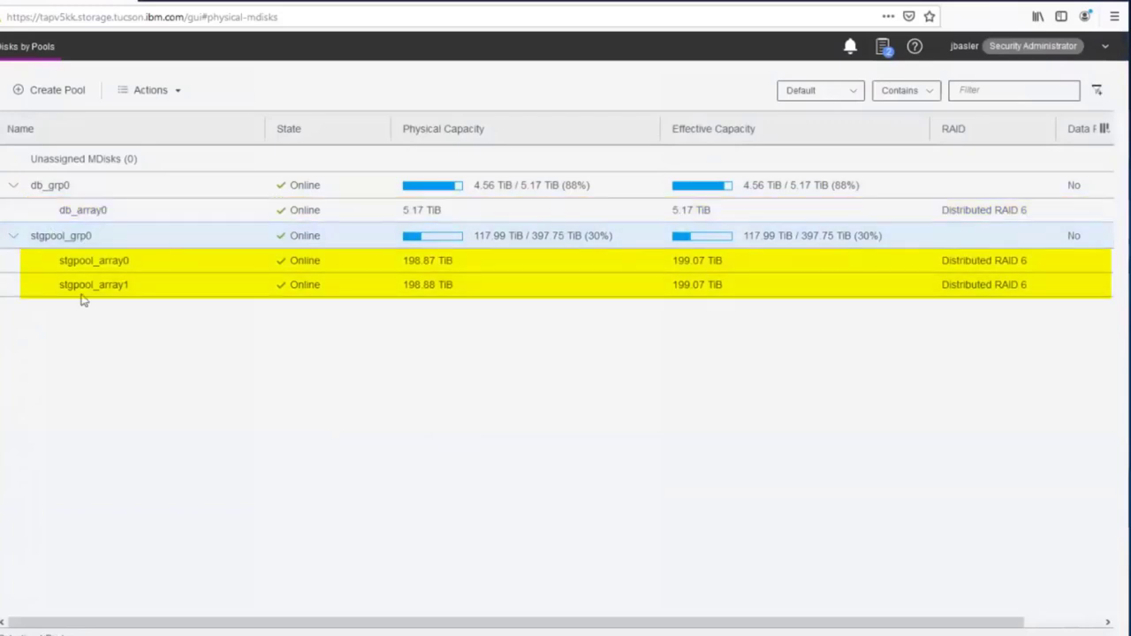
# - Review the full properties of the stgpool_array0 MDisk, then the db_grp0 and stgpool_grp0 pools
pyautogui.click(149, 265)
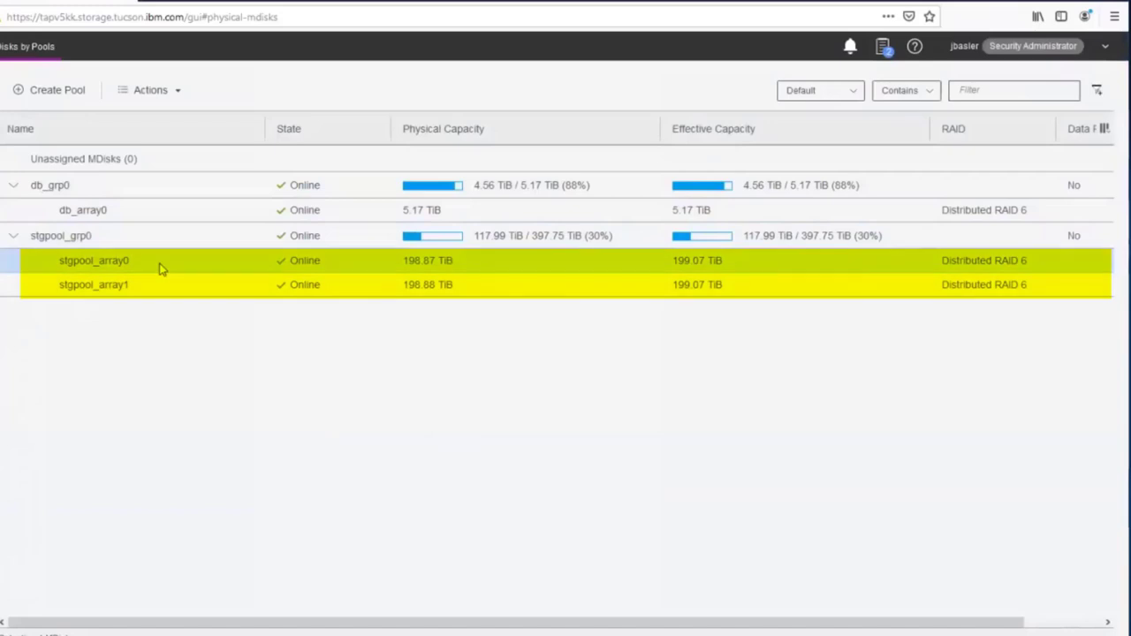
pyautogui.doubleClick(217, 267)
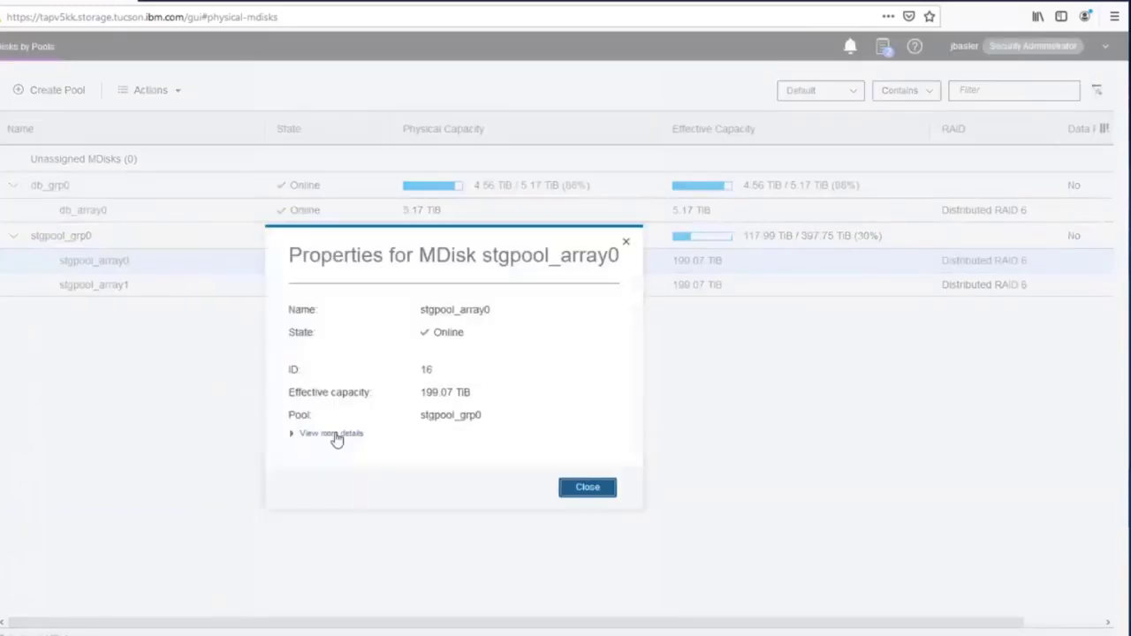
pyautogui.click(334, 435)
pyautogui.scroll(-3, 631, 462)
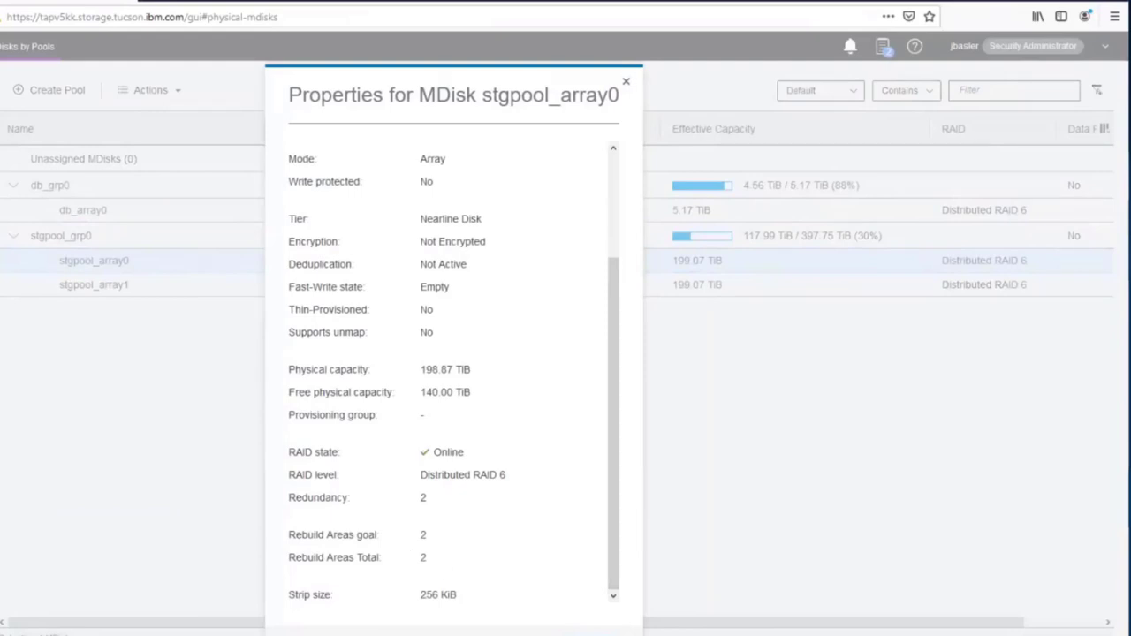
pyautogui.press('Escape')
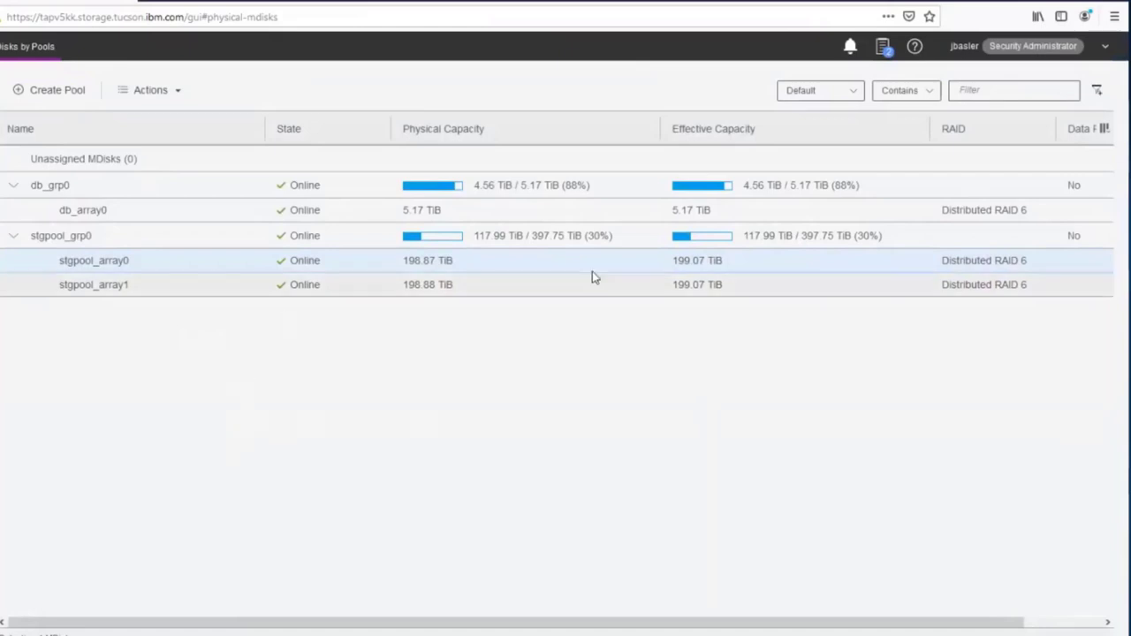
pyautogui.click(524, 190)
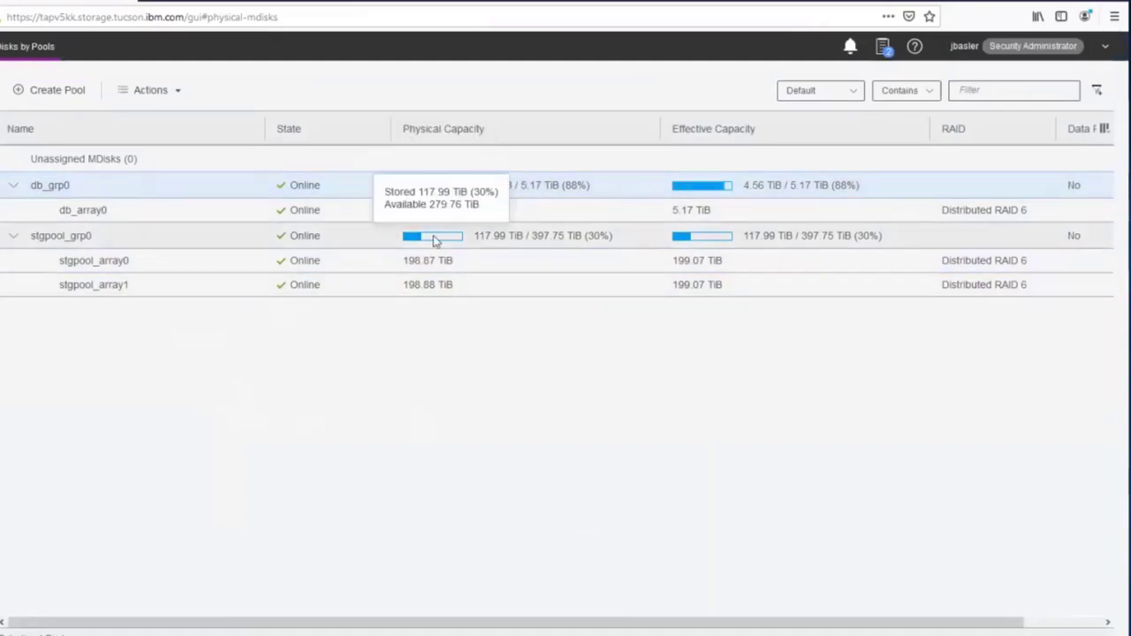
pyautogui.click(536, 234)
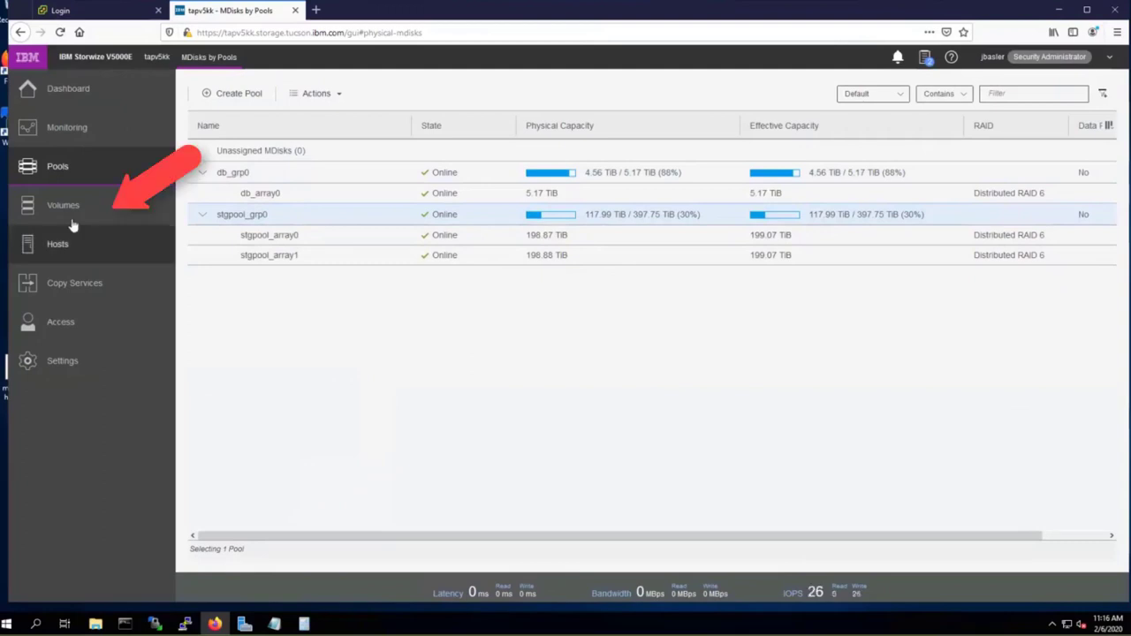
# - Switch to Volumes by Pool and launch Create Volumes for db_grp0
pyautogui.moveTo(57, 210)
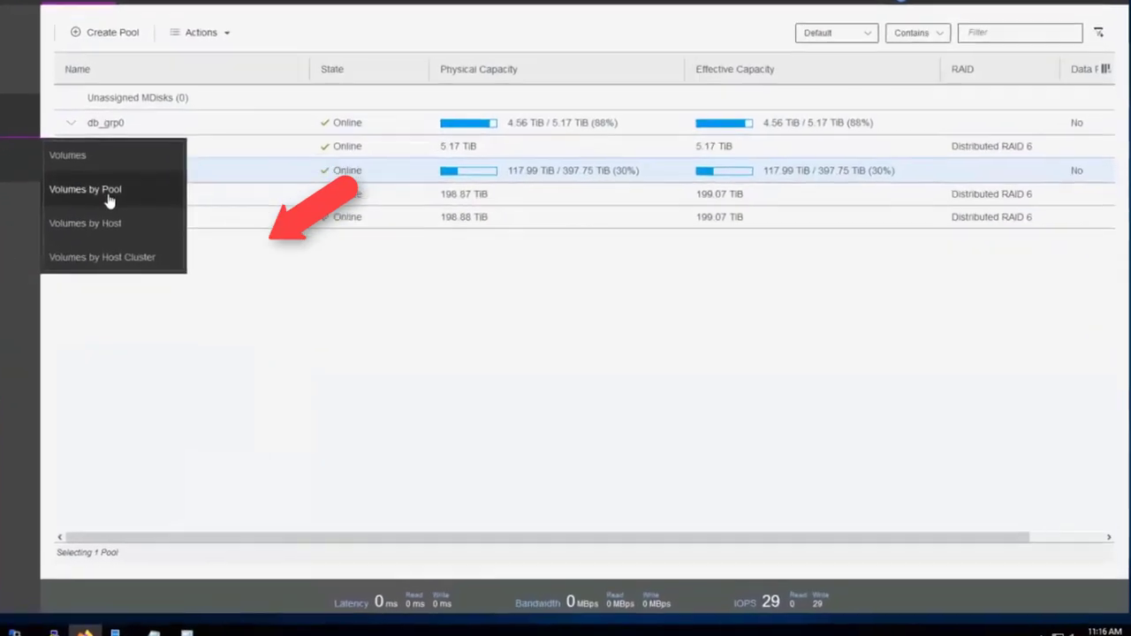
pyautogui.click(215, 231)
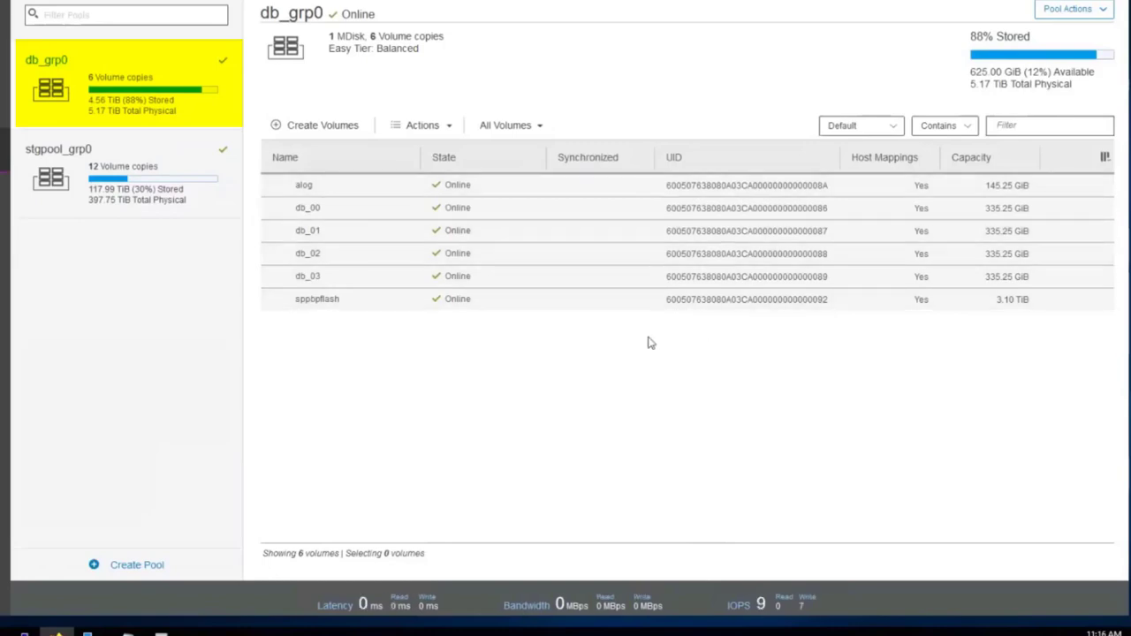
pyautogui.click(395, 308)
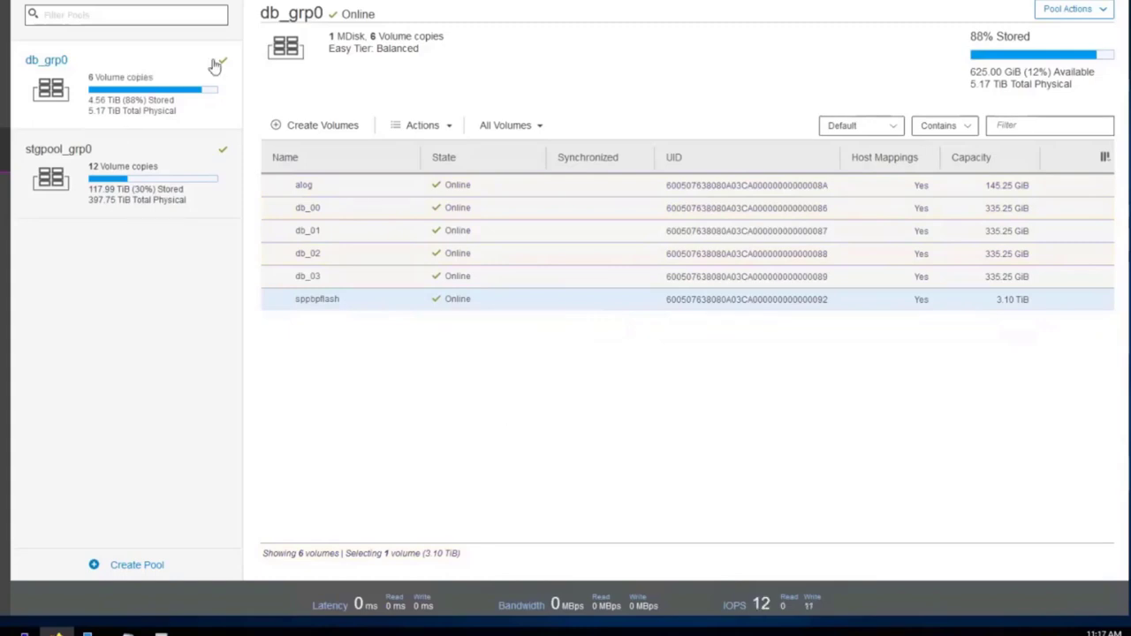
pyautogui.click(318, 127)
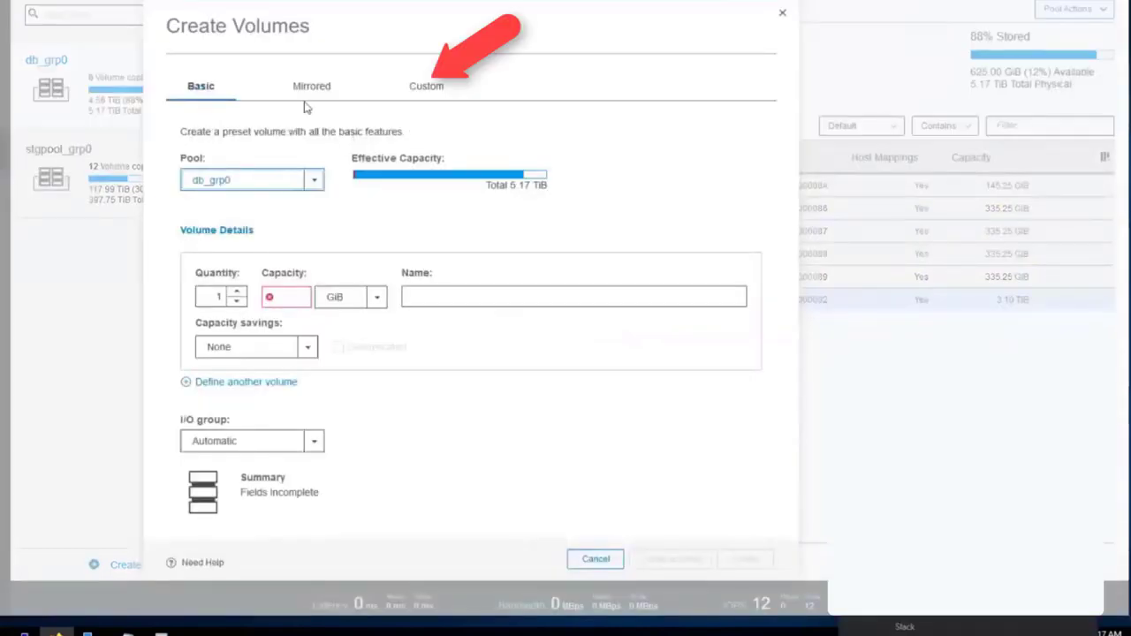
# - On the Custom form, set pool db_grp0, capacity 500 GiB and name spppflash2
pyautogui.click(432, 89)
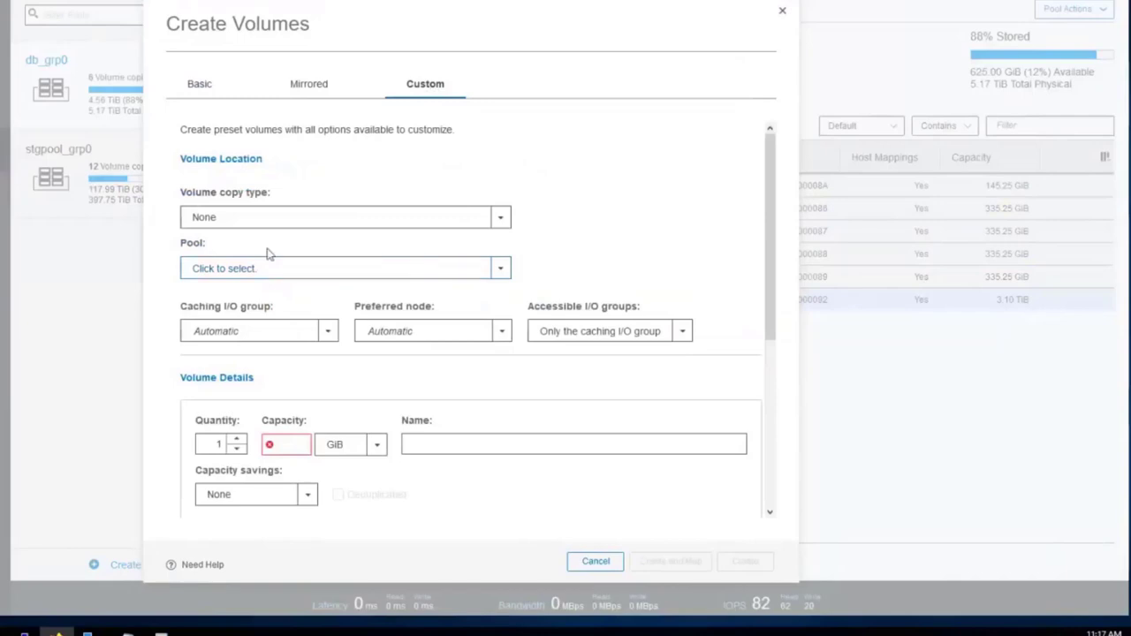
pyautogui.click(501, 270)
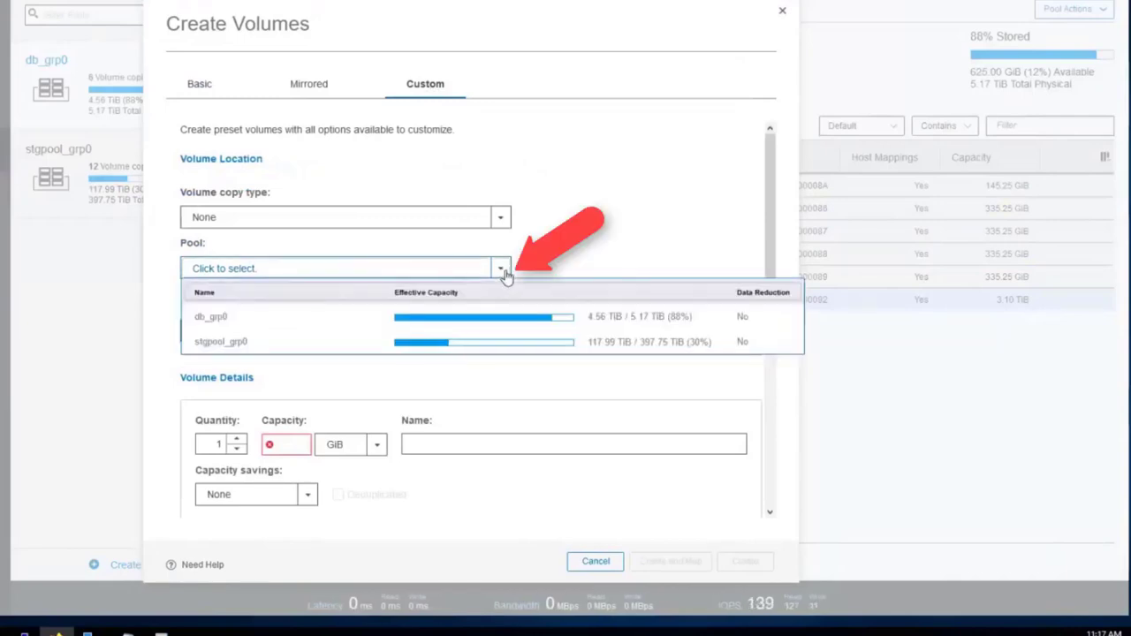
pyautogui.click(310, 328)
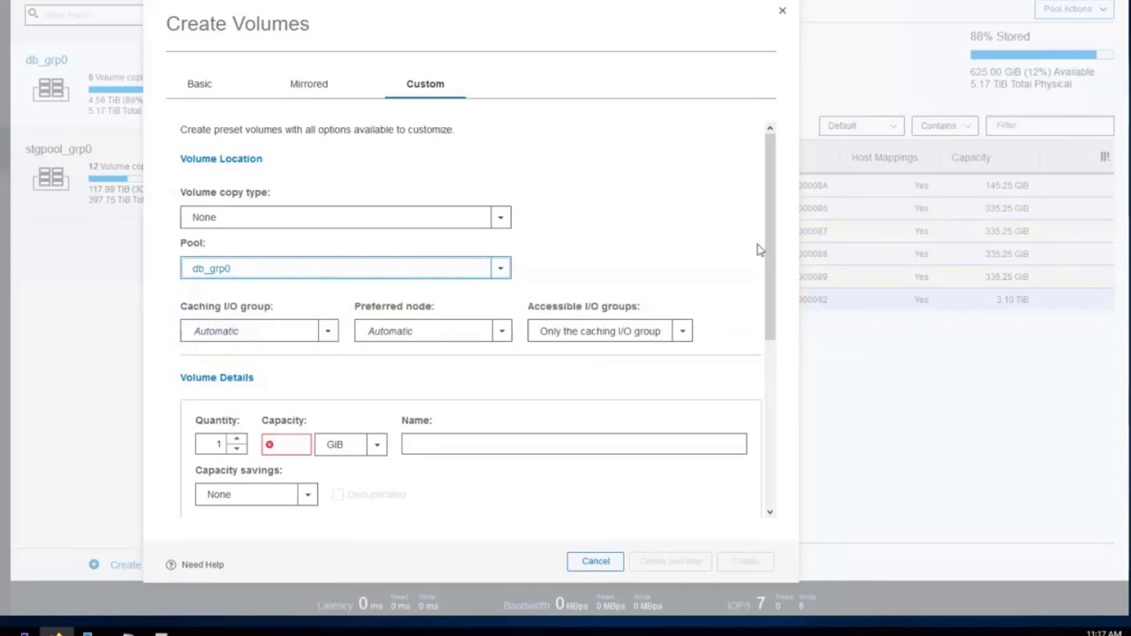
pyautogui.scroll(-2, 231, 373)
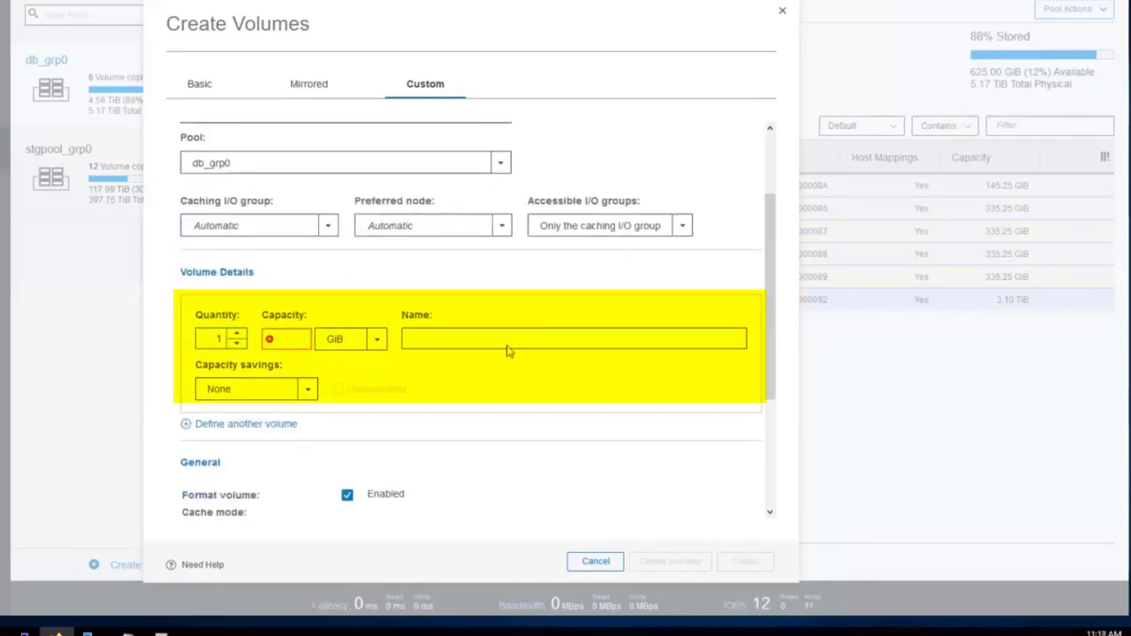
pyautogui.click(286, 339)
pyautogui.write('500')
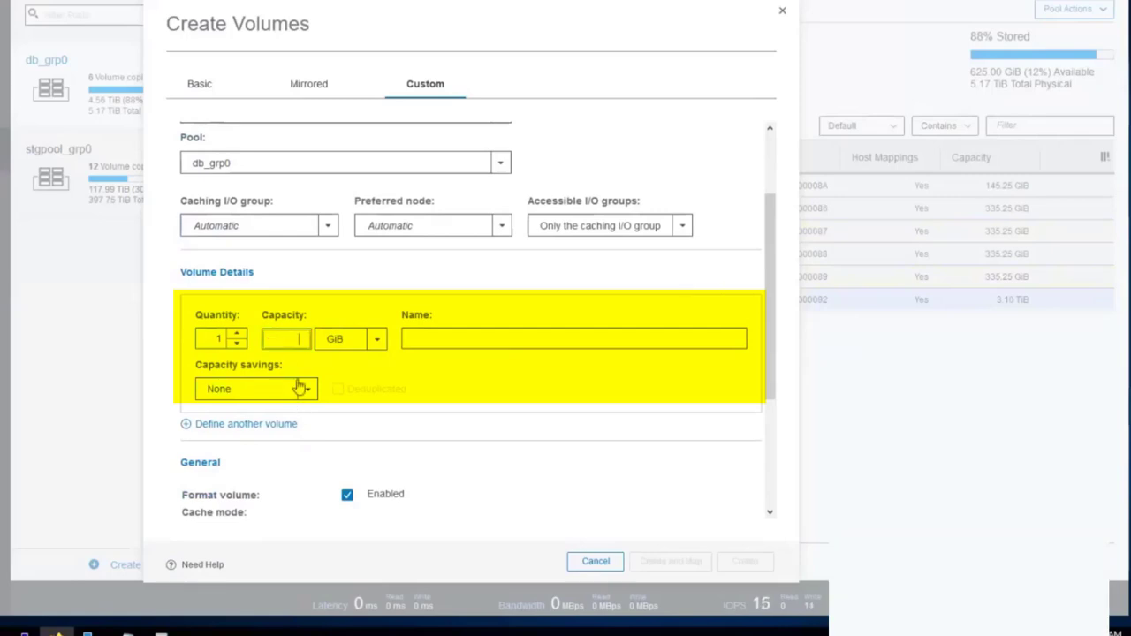
pyautogui.press('Tab')
pyautogui.press('Tab')
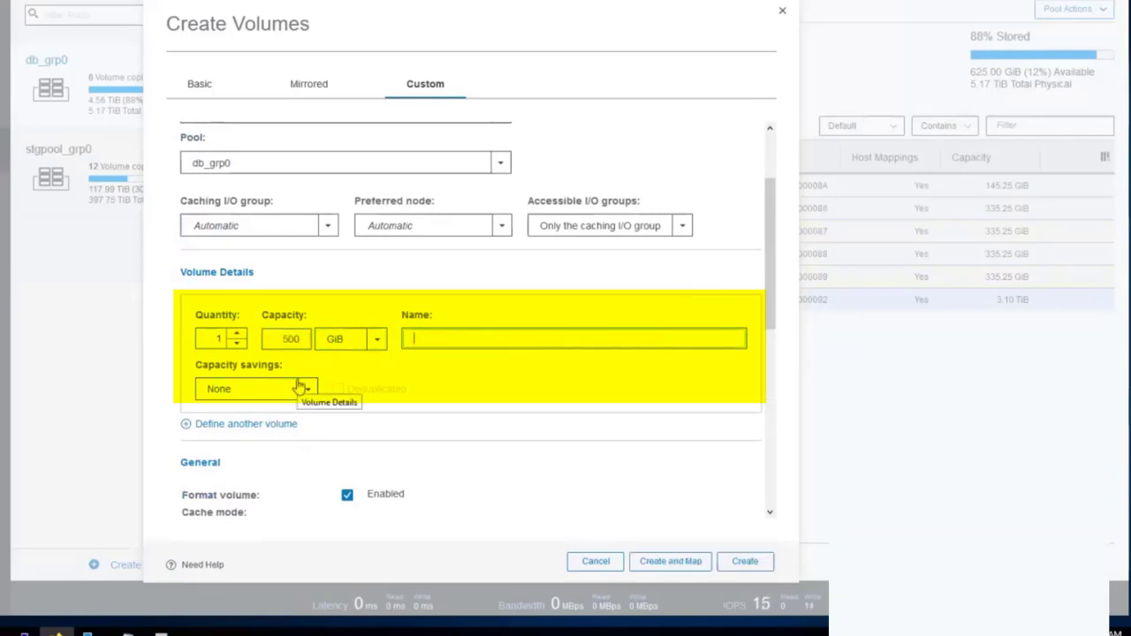
pyautogui.write('spppf')
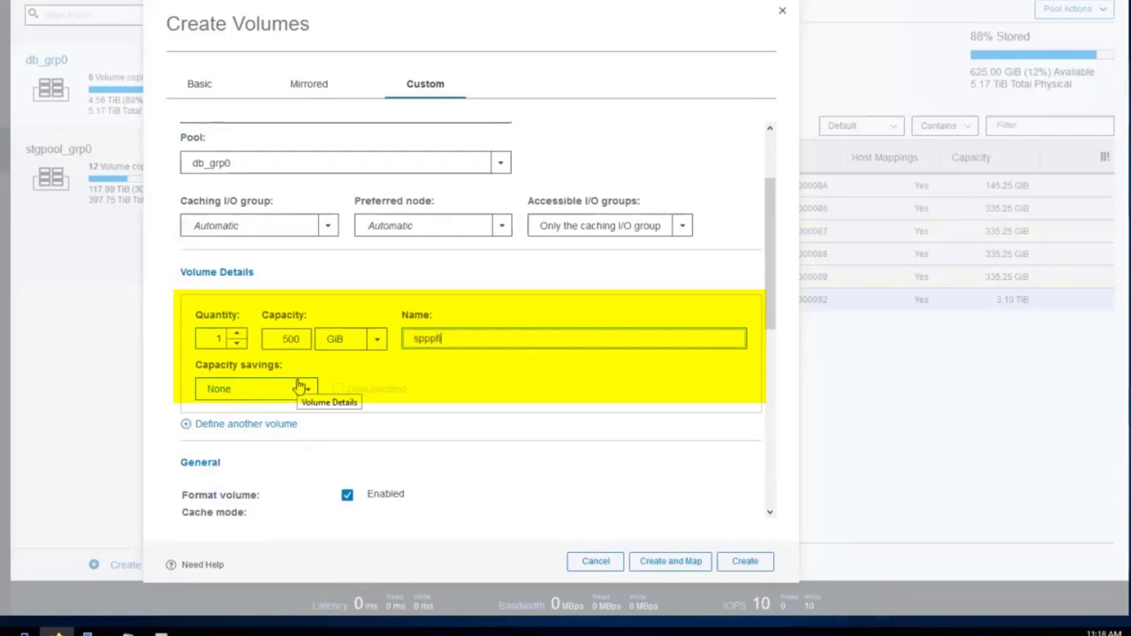
pyautogui.write('lash2')
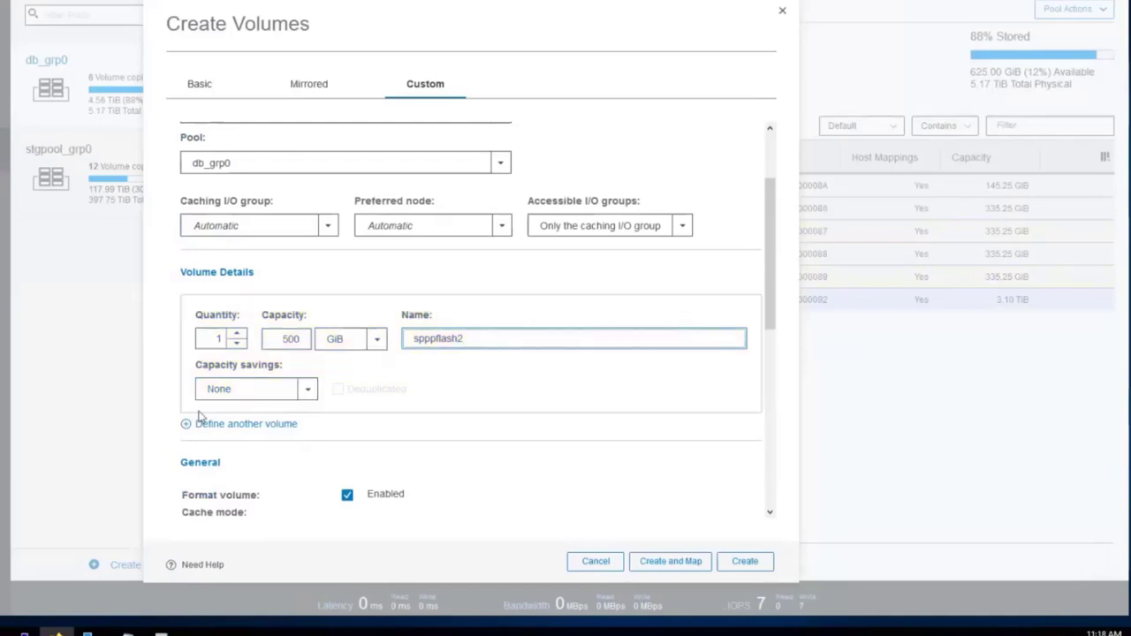
# - Keep capacity savings at None, disable formatting, and create the volume
pyautogui.click(310, 390)
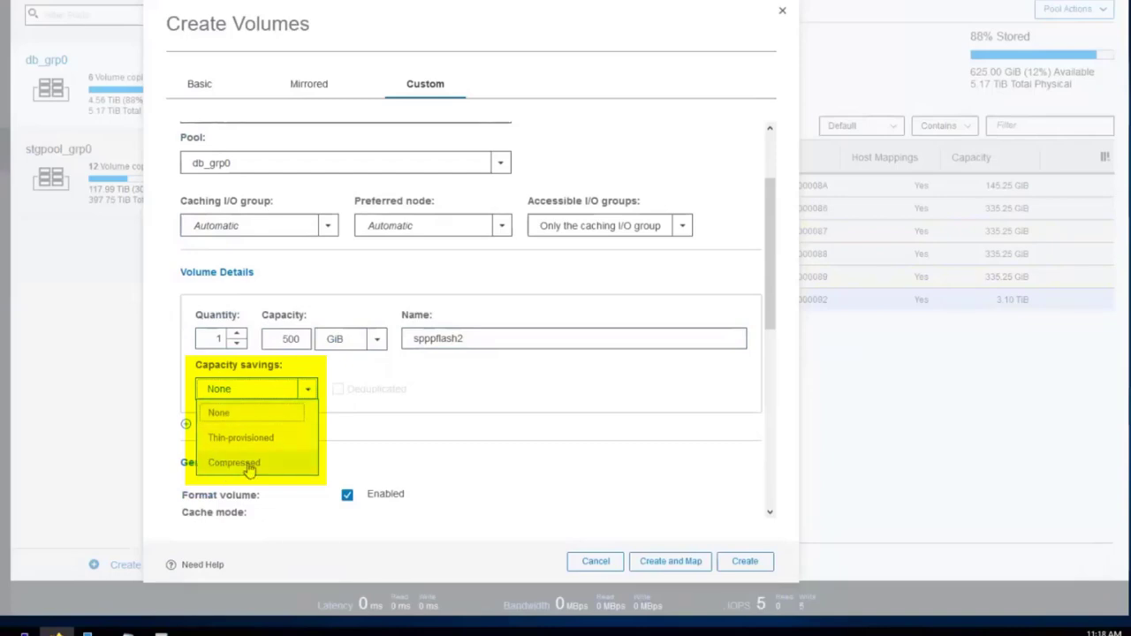
pyautogui.moveTo(345, 394)
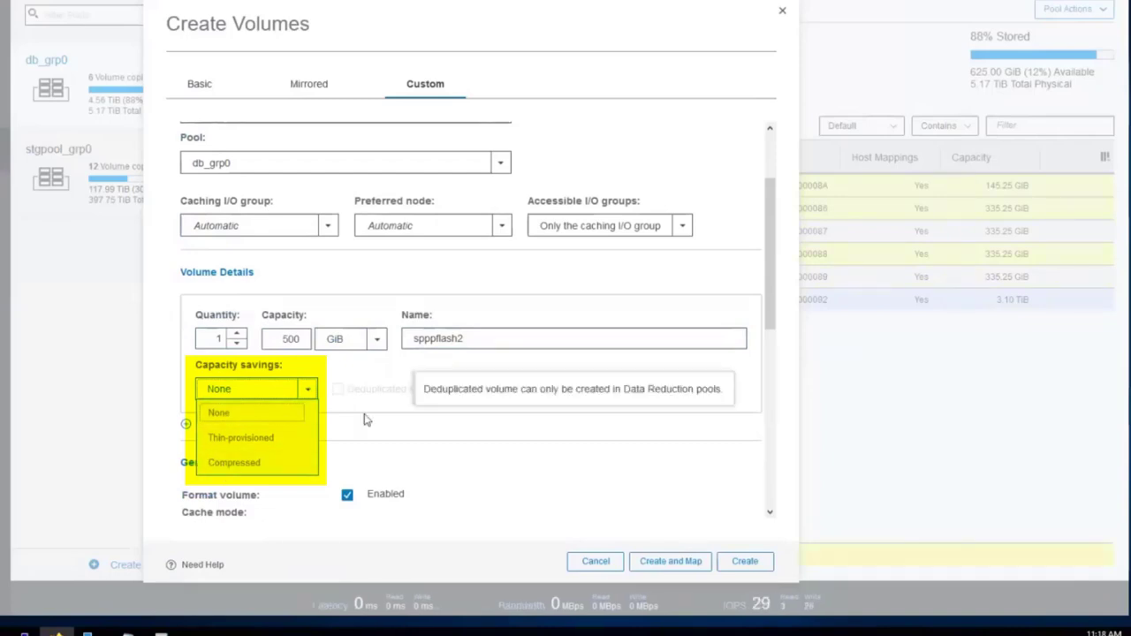
pyautogui.click(274, 392)
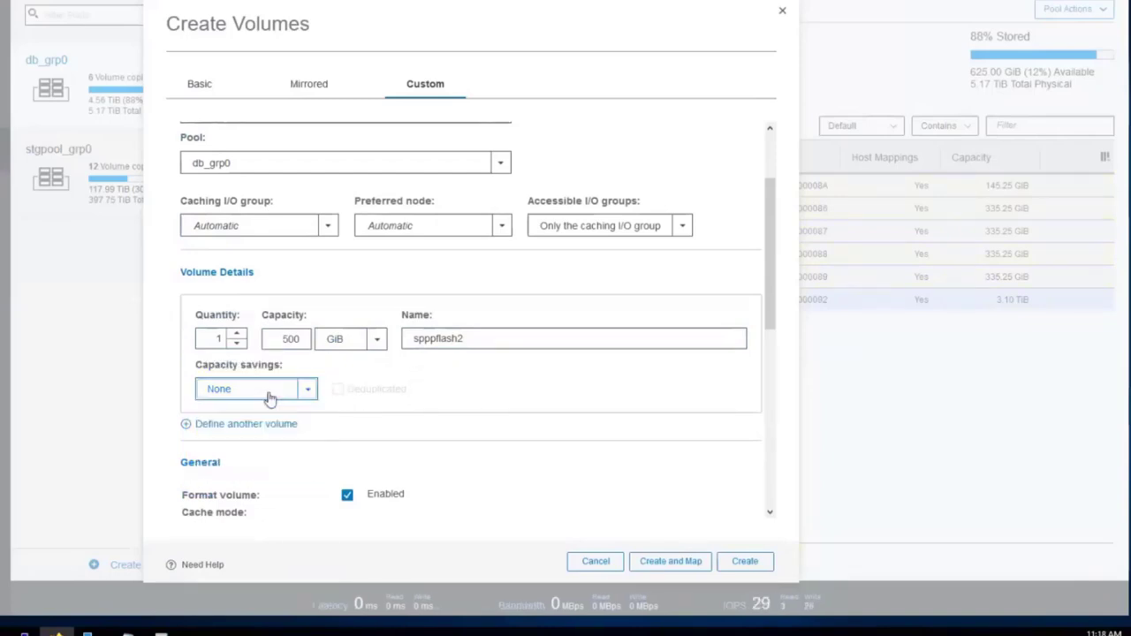
pyautogui.click(431, 338)
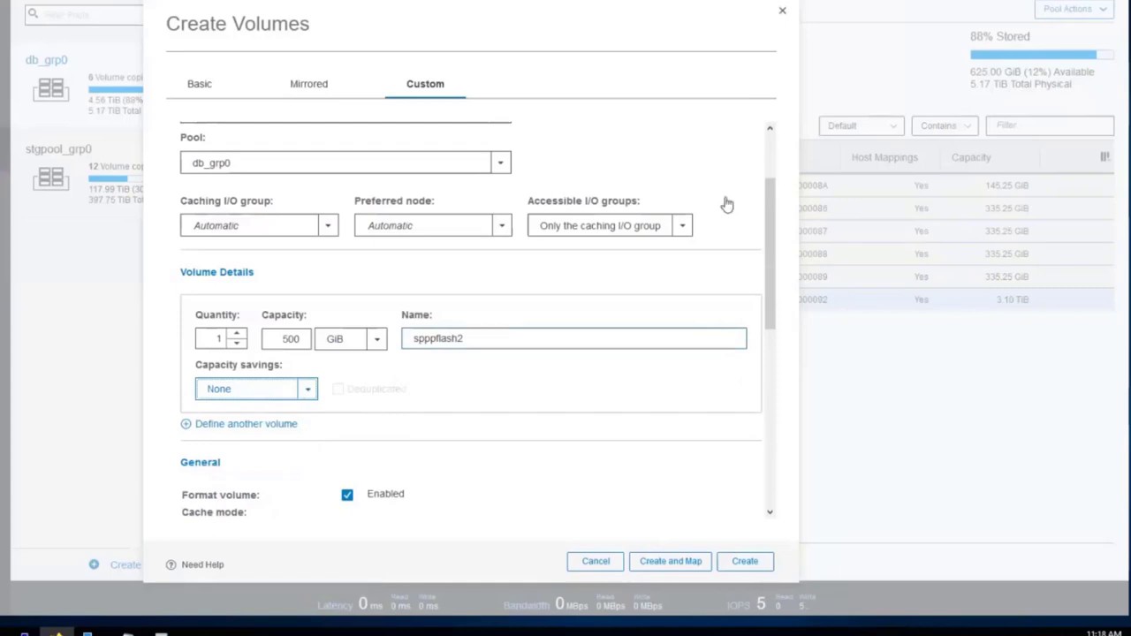
pyautogui.moveTo(768, 221); pyautogui.dragTo(773, 305)
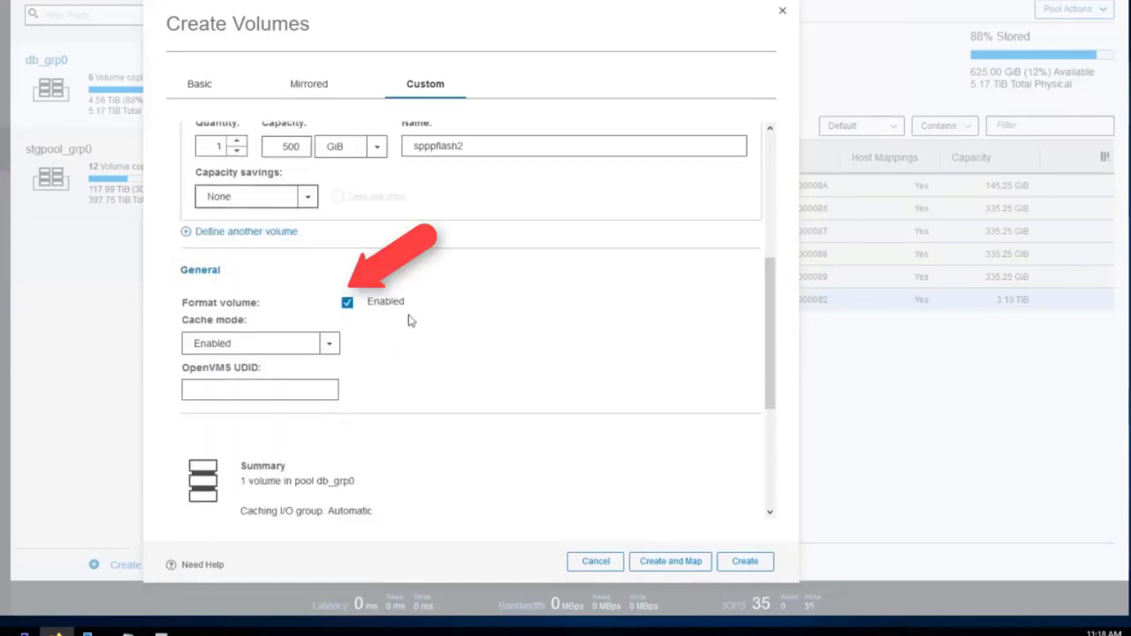
pyautogui.click(348, 303)
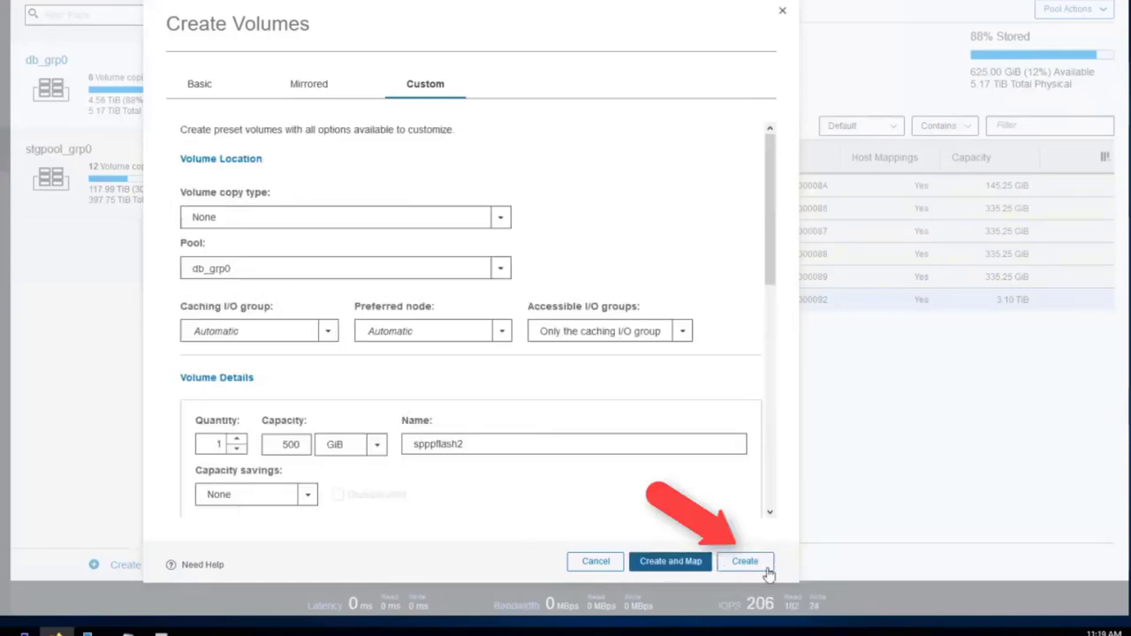
pyautogui.click(743, 562)
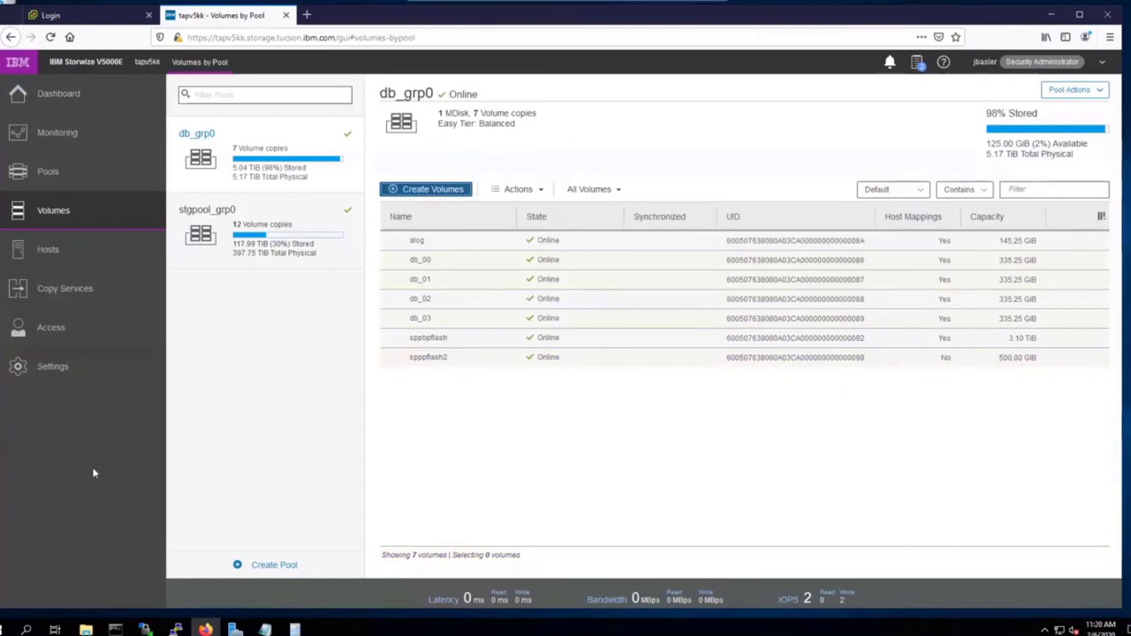
# - Select the new 500.00 GiB spppflash2 volume in the db_grp0 list
pyautogui.click(616, 360)
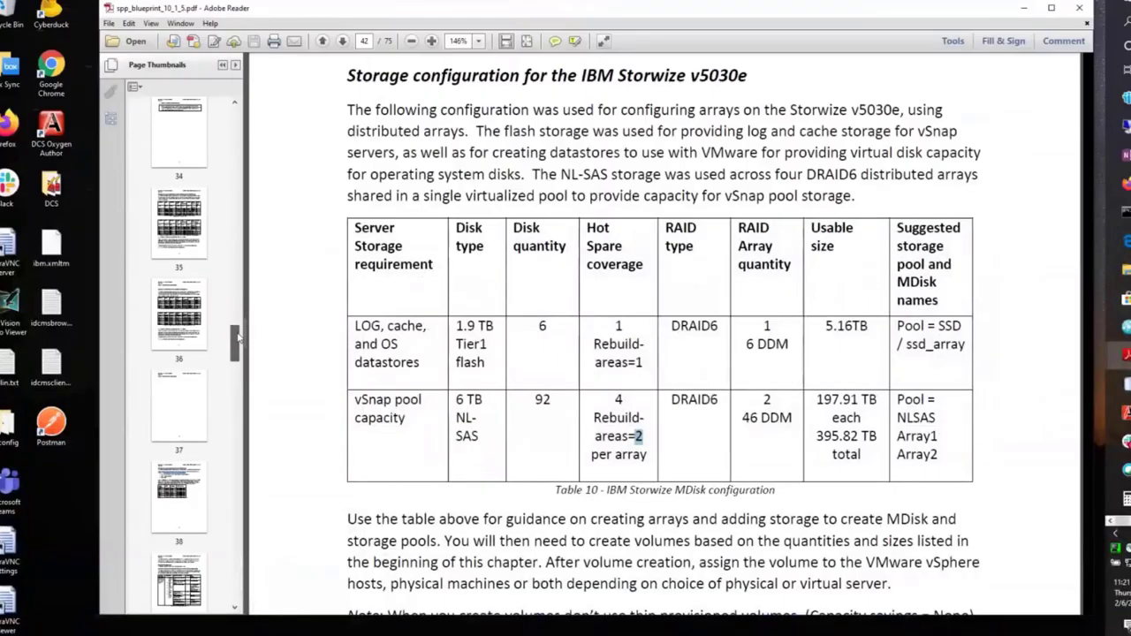
# - Jump to the page 35 hardware recommendations and highlight the vSnap server and VADP proxy caption
pyautogui.moveTo(237, 337); pyautogui.dragTo(237, 333)
pyautogui.click(179, 256)
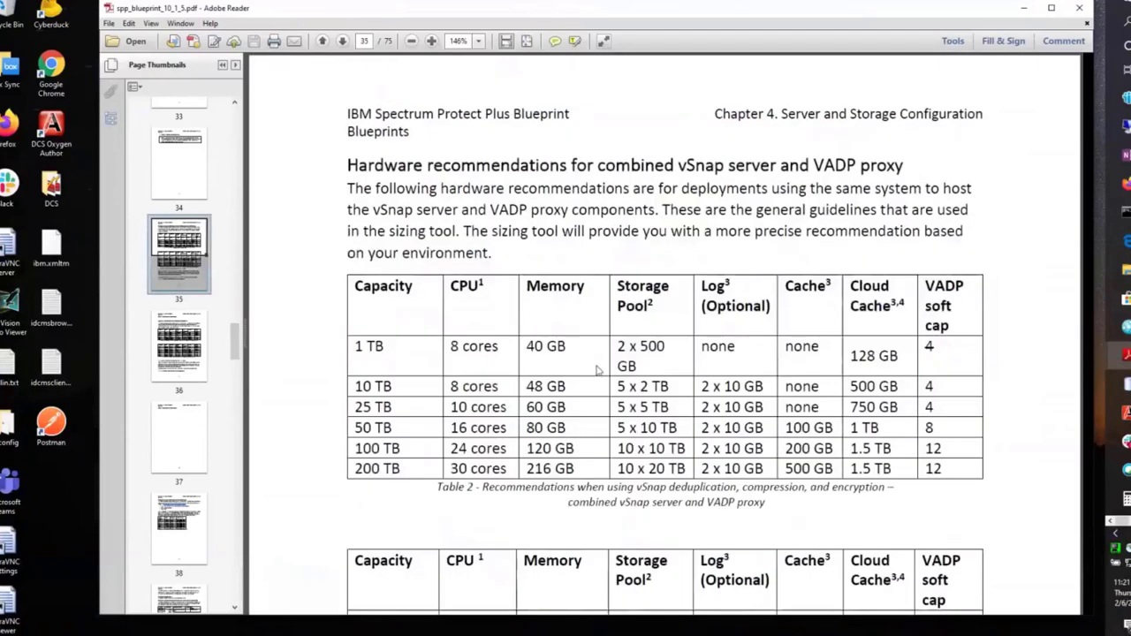
pyautogui.scroll(-1, 517, 358)
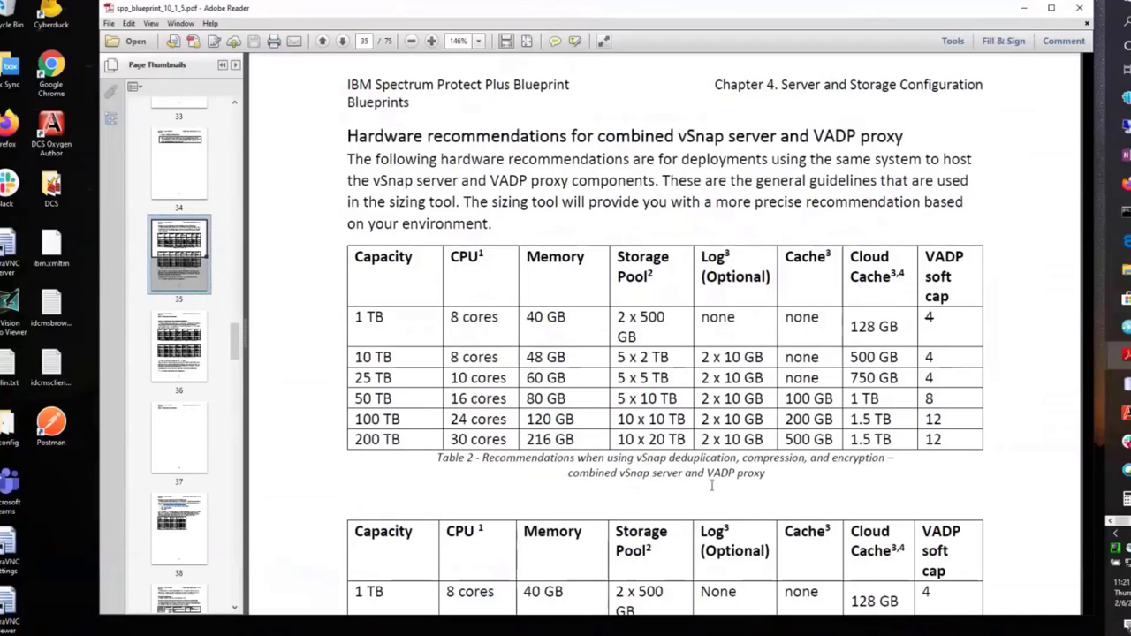
pyautogui.moveTo(770, 474); pyautogui.dragTo(619, 473)
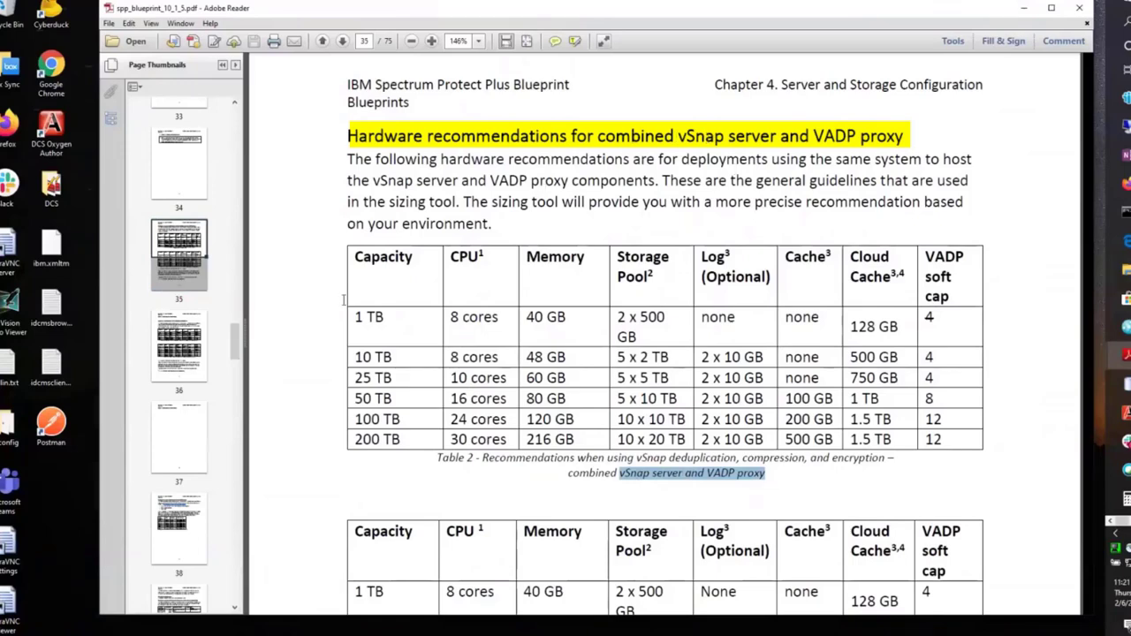
# - Highlight Table 3's 25 TB row: 8 cores, 40 GB memory, 5 x 5 TB pool
pyautogui.scroll(-1, 353, 390)
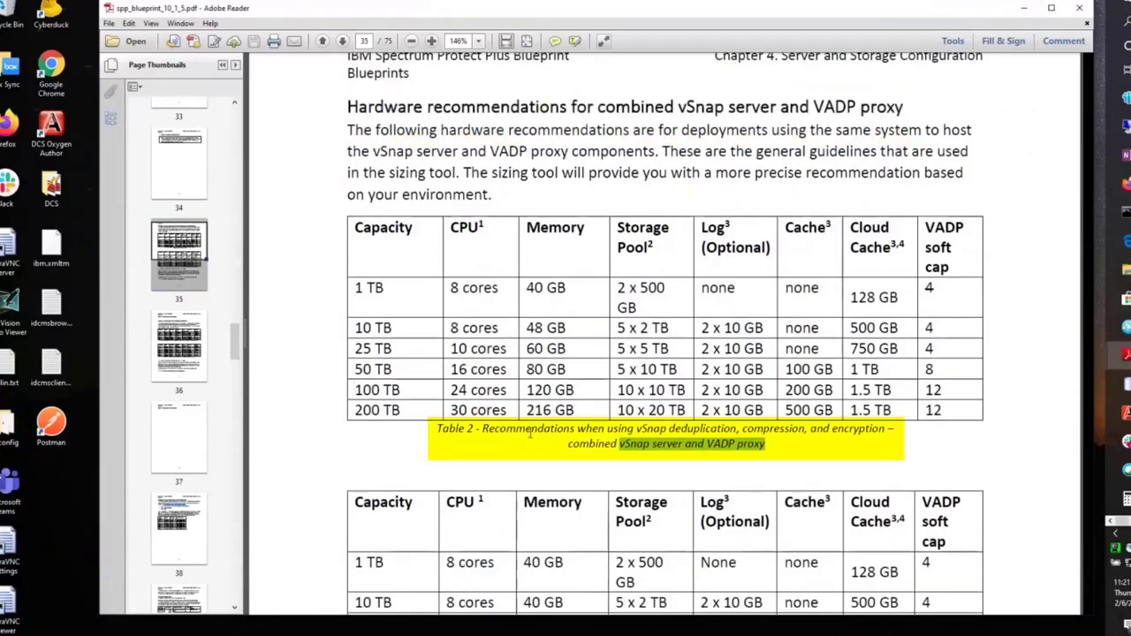
pyautogui.scroll(1, 771, 433)
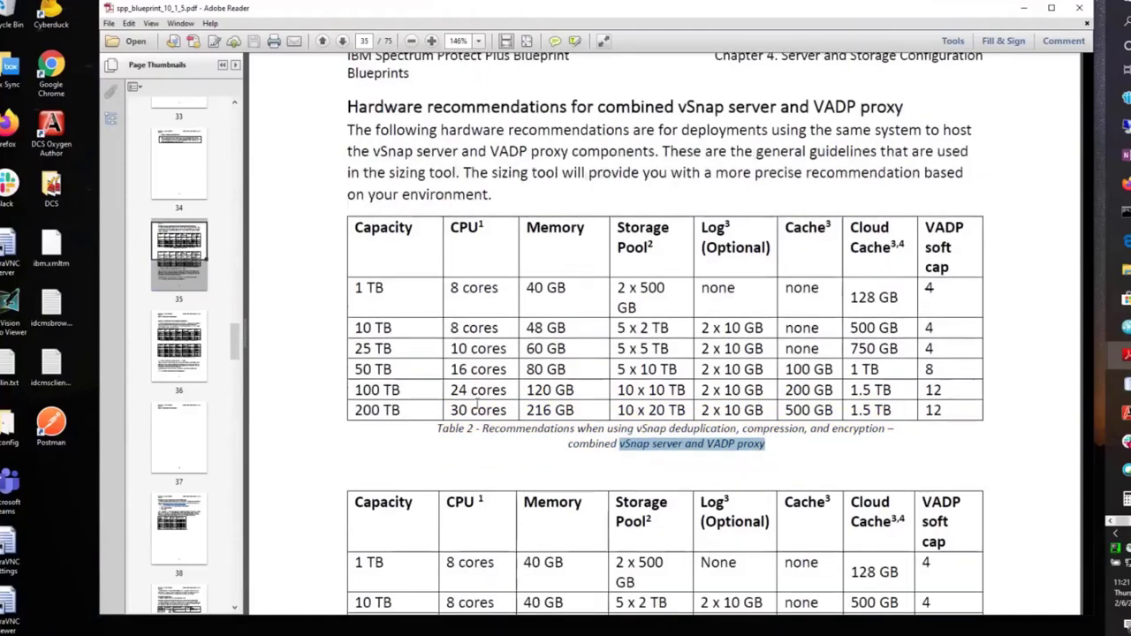
pyautogui.scroll(-8, 411, 450)
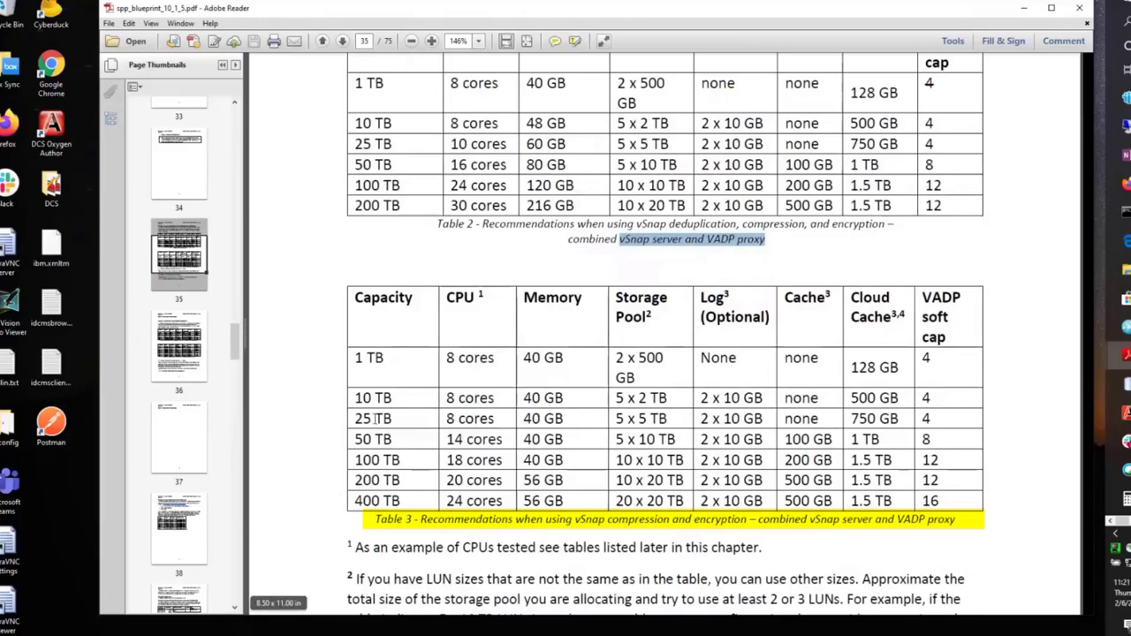
pyautogui.moveTo(357, 418); pyautogui.dragTo(938, 410)
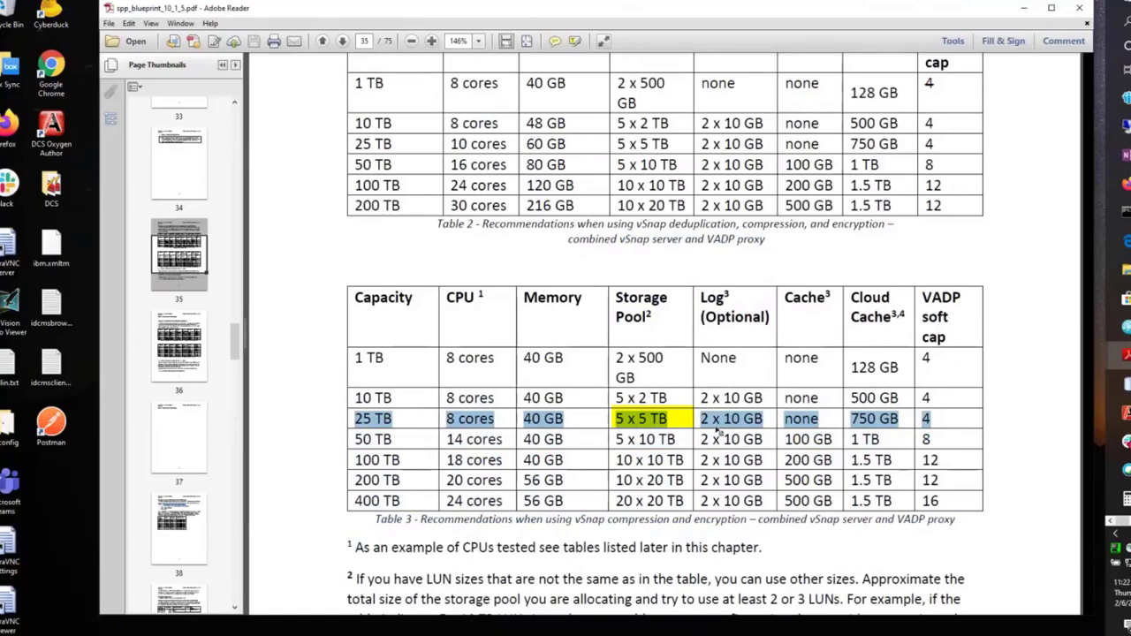
pyautogui.moveTo(1125, 125)
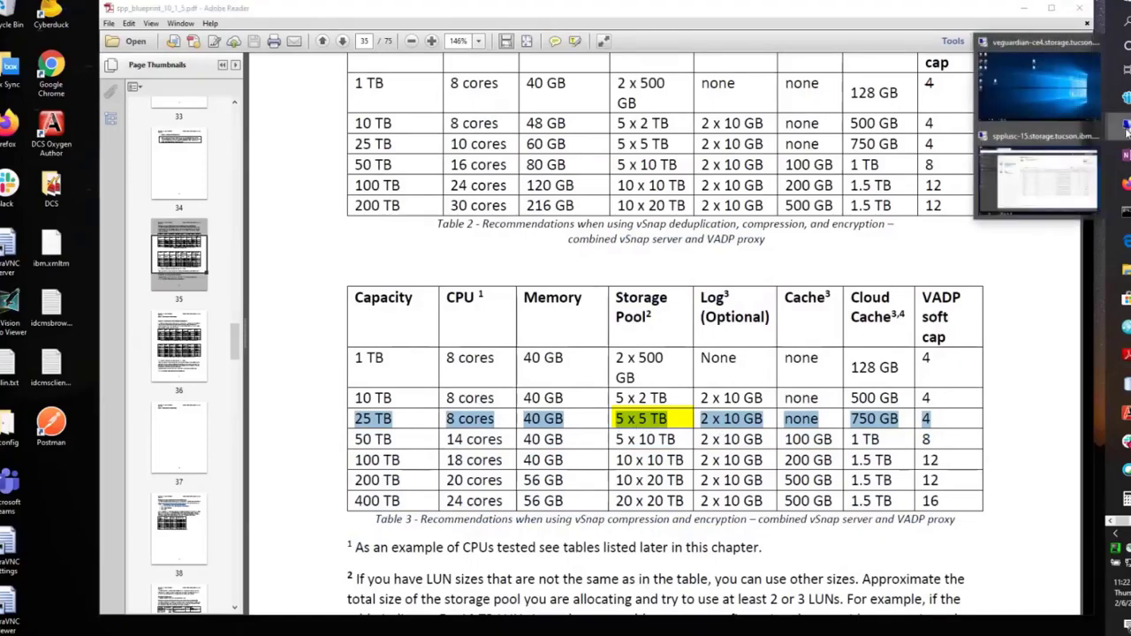
pyautogui.moveTo(1047, 205)
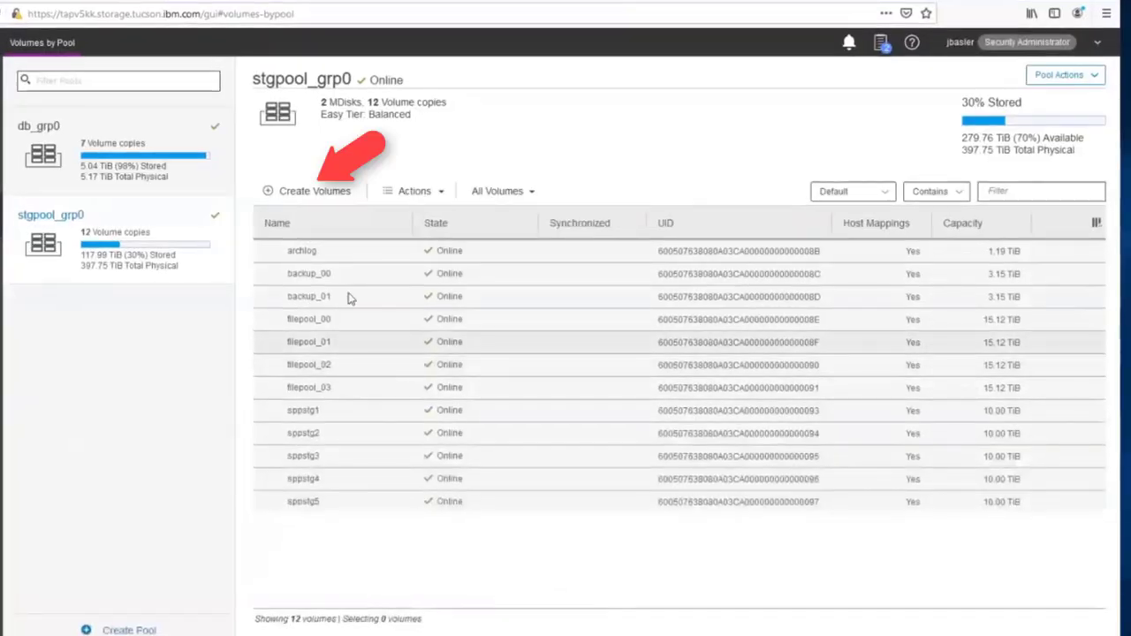
# - On the Custom form, set pool stgpool_grp0, quantity 5 and capacity 5 TiB
pyautogui.click(316, 194)
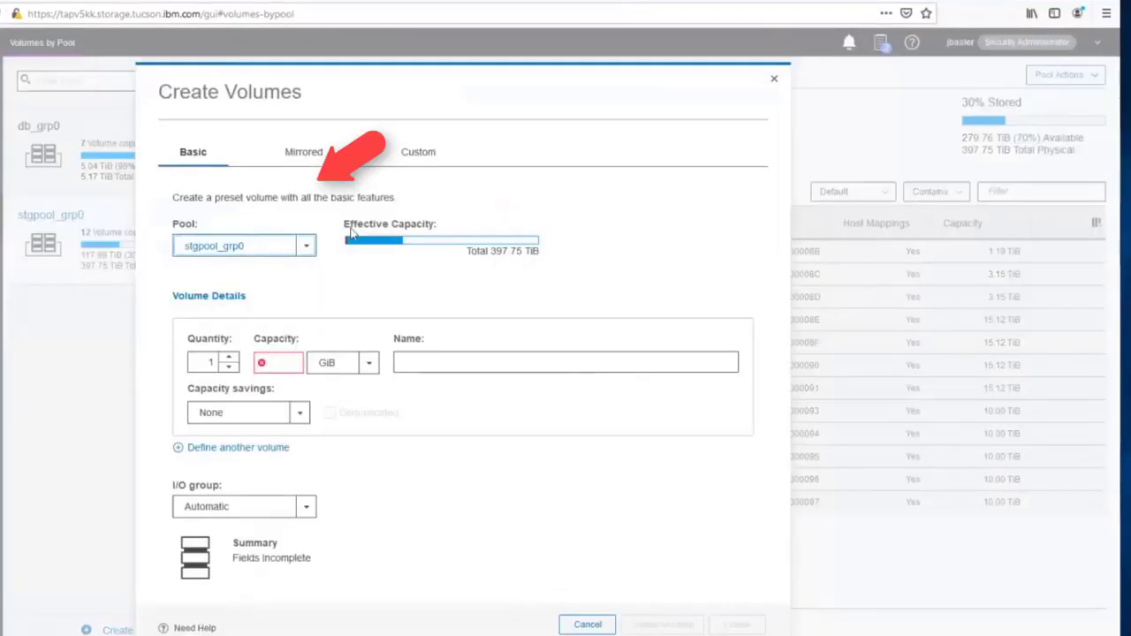
pyautogui.click(410, 155)
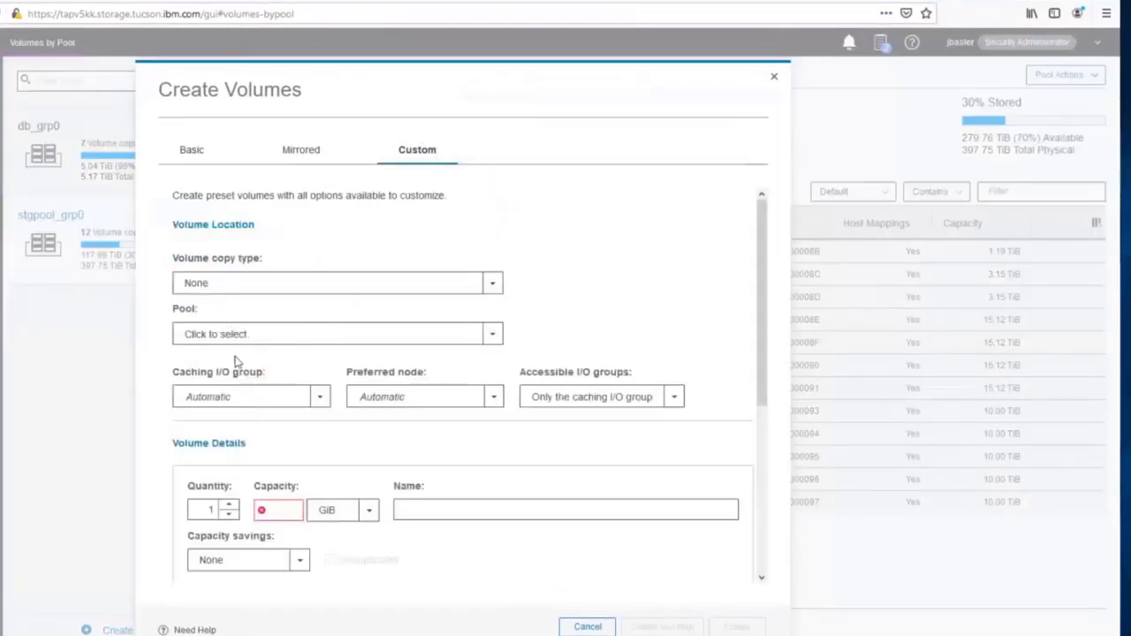
pyautogui.click(212, 334)
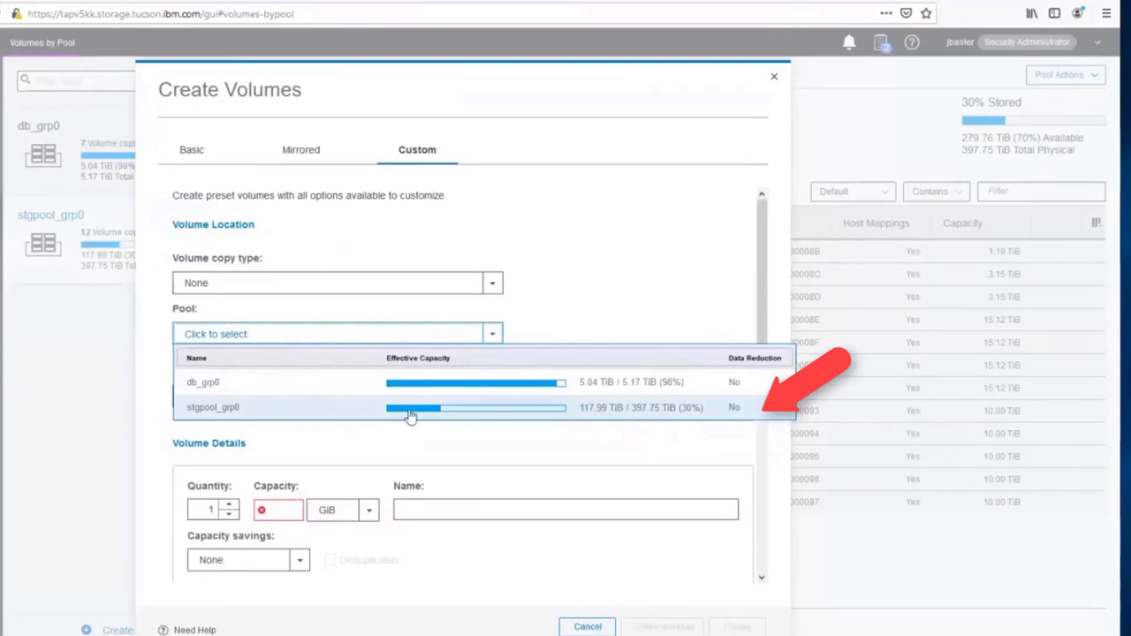
pyautogui.click(297, 411)
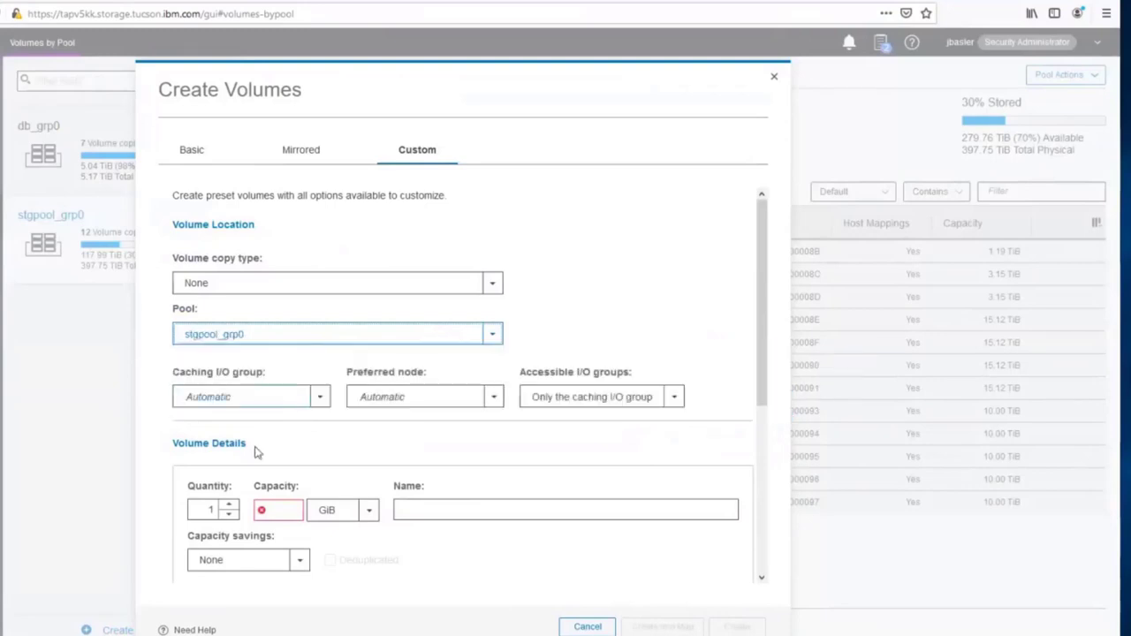
pyautogui.scroll(-2, 765, 316)
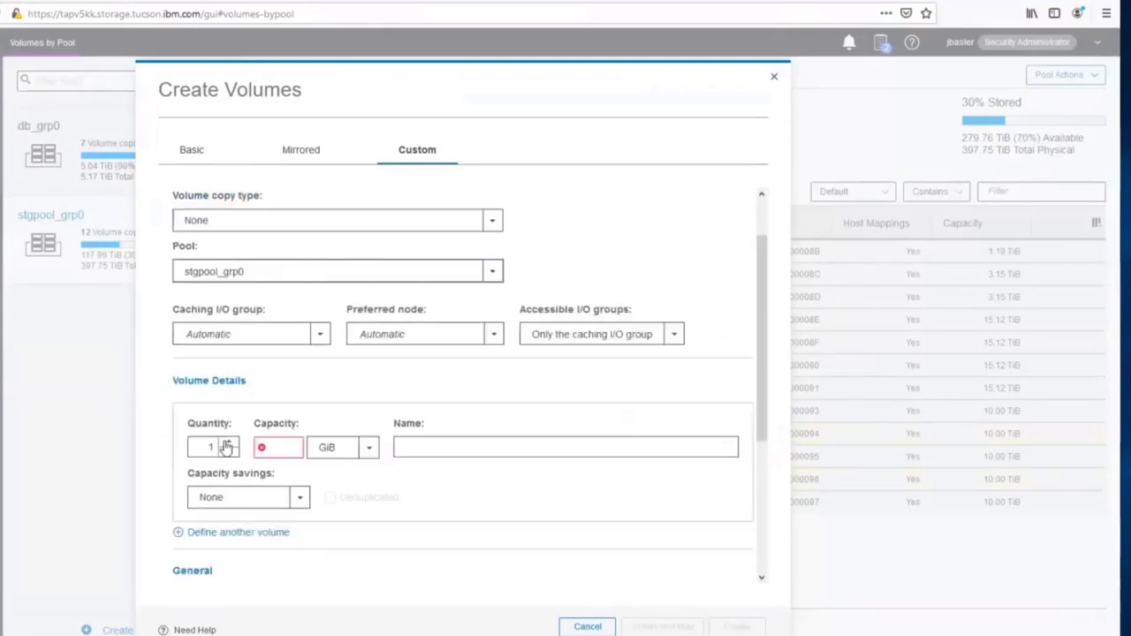
pyautogui.click(217, 448)
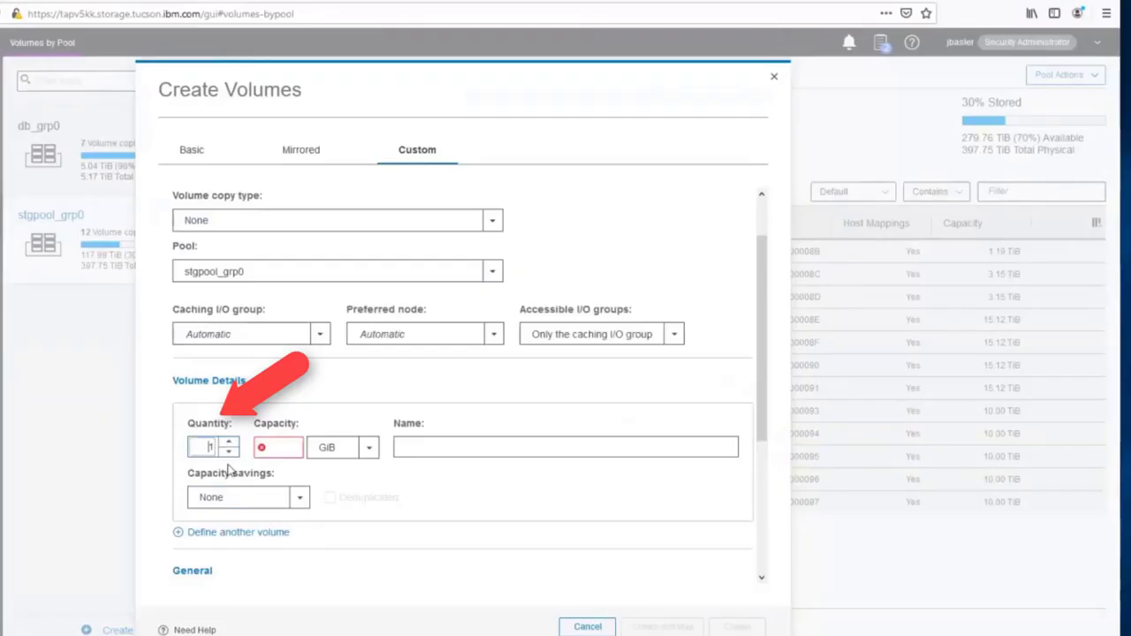
pyautogui.press('BackSpace')
pyautogui.write('5')
pyautogui.press('Tab')
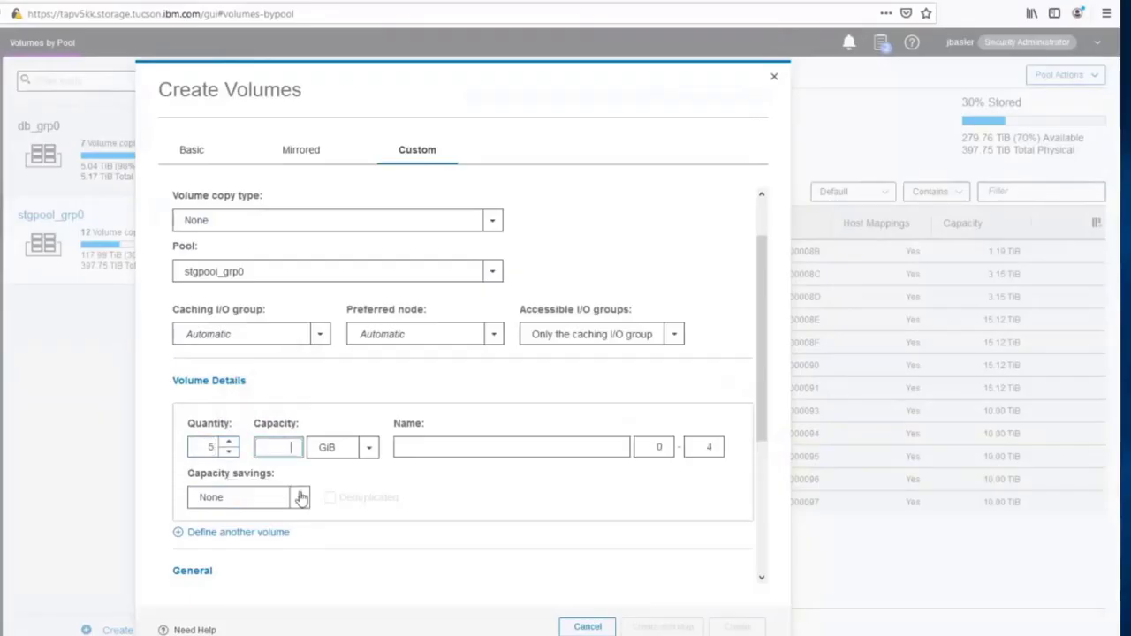
pyautogui.write('5')
pyautogui.click(366, 452)
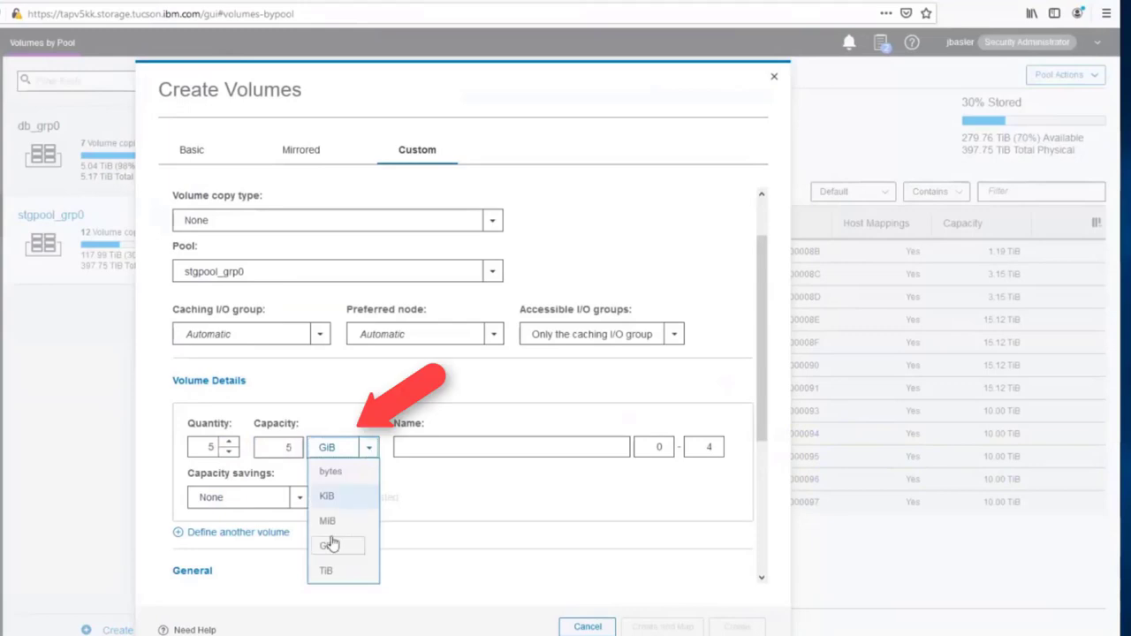
pyautogui.click(326, 571)
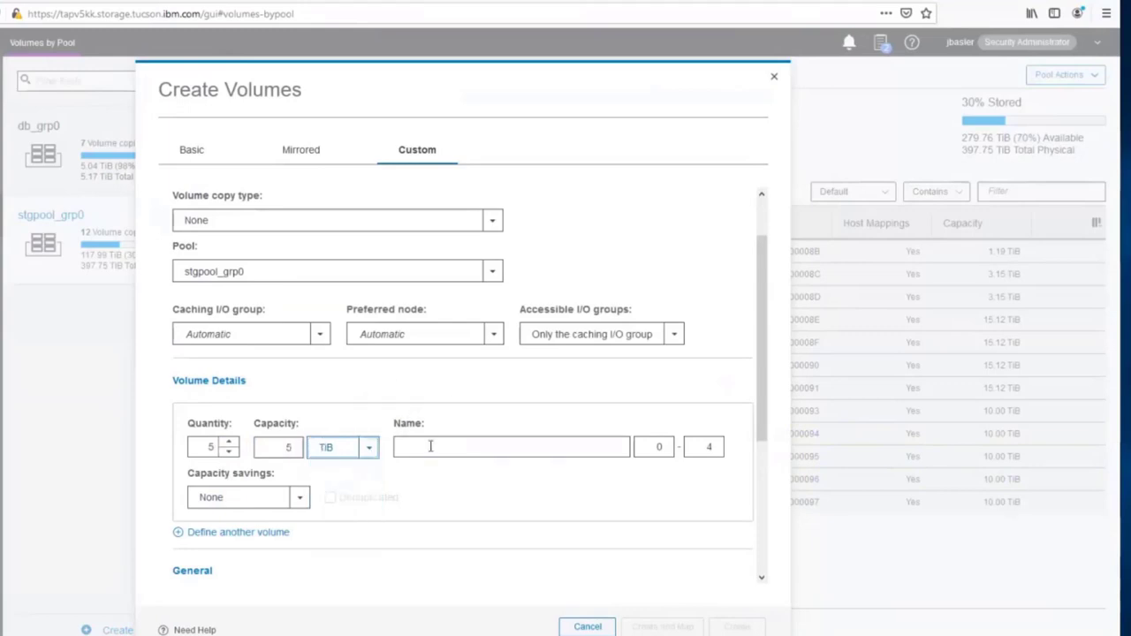
# - Name the volumes sppvnsap2_ numbered 1–5, disable formatting, and create them
pyautogui.click(430, 447)
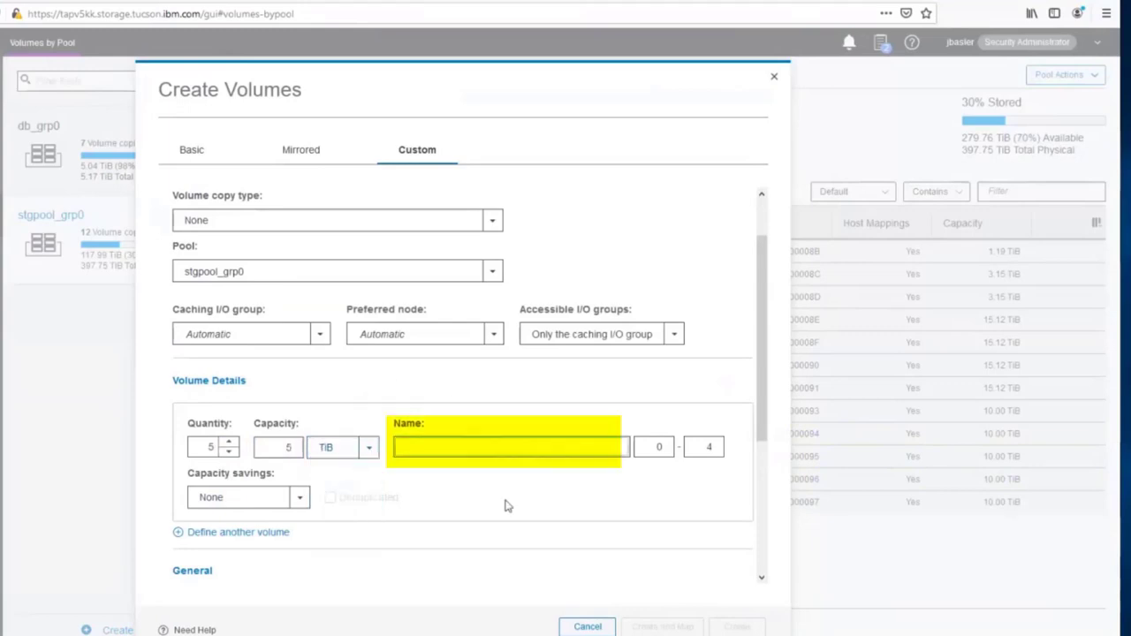
pyautogui.write('spp')
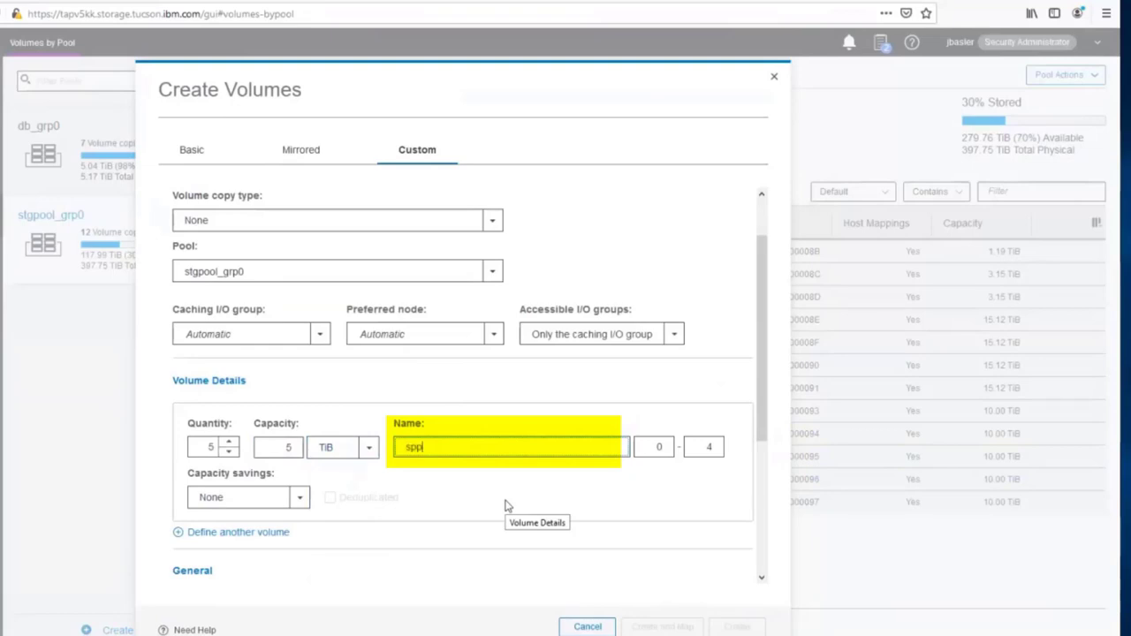
pyautogui.write('vnsap2_')
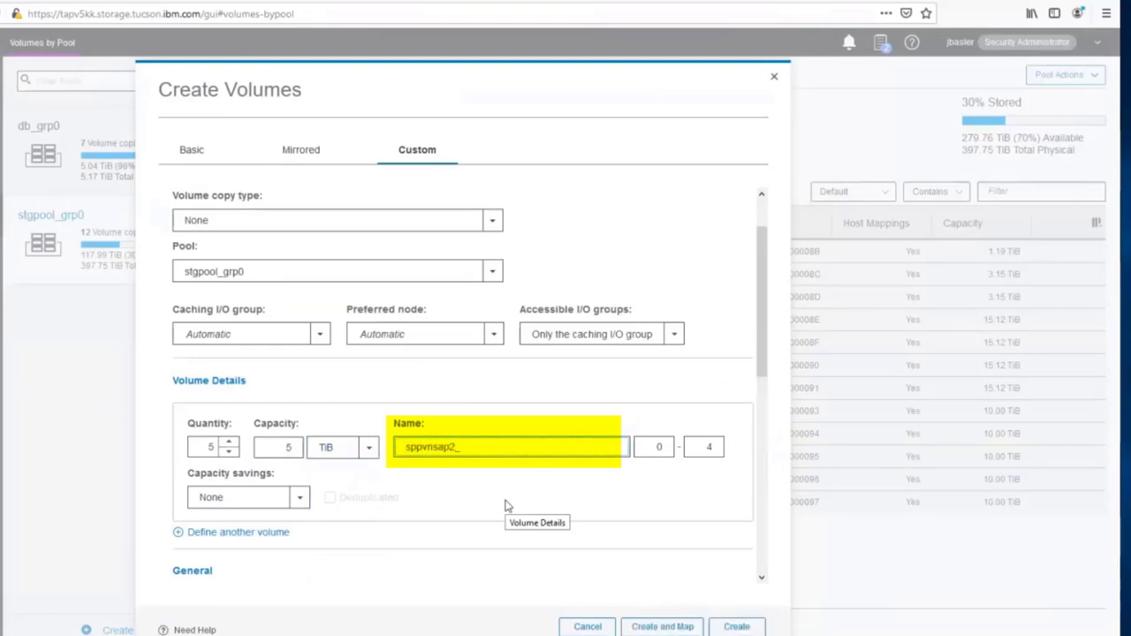
pyautogui.click(656, 447)
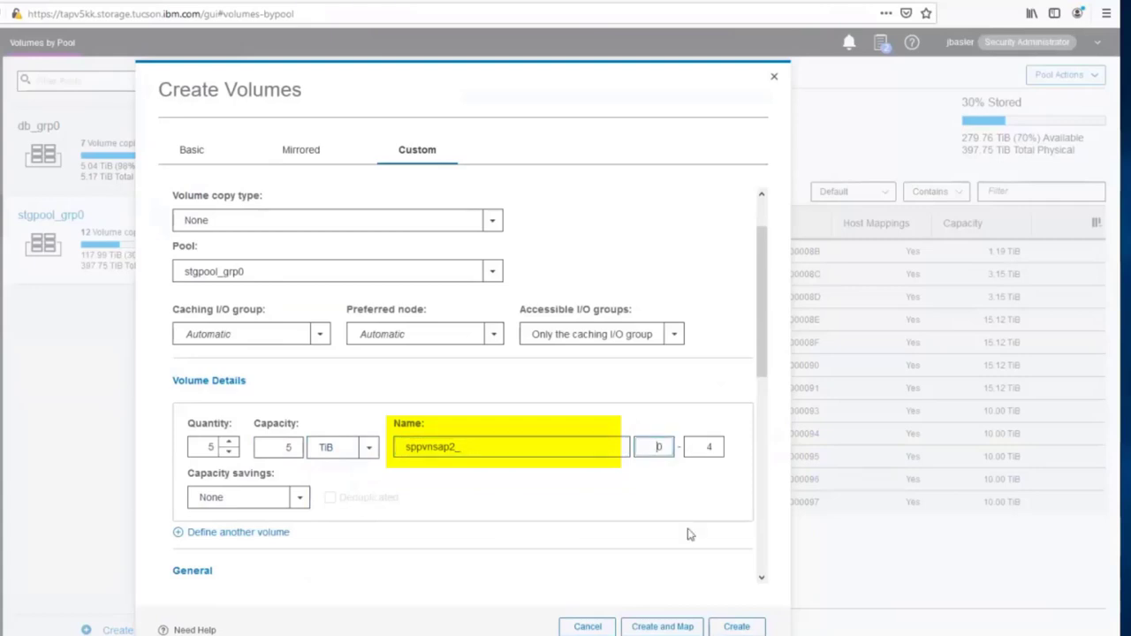
pyautogui.write('1')
pyautogui.press('Tab')
pyautogui.write('5')
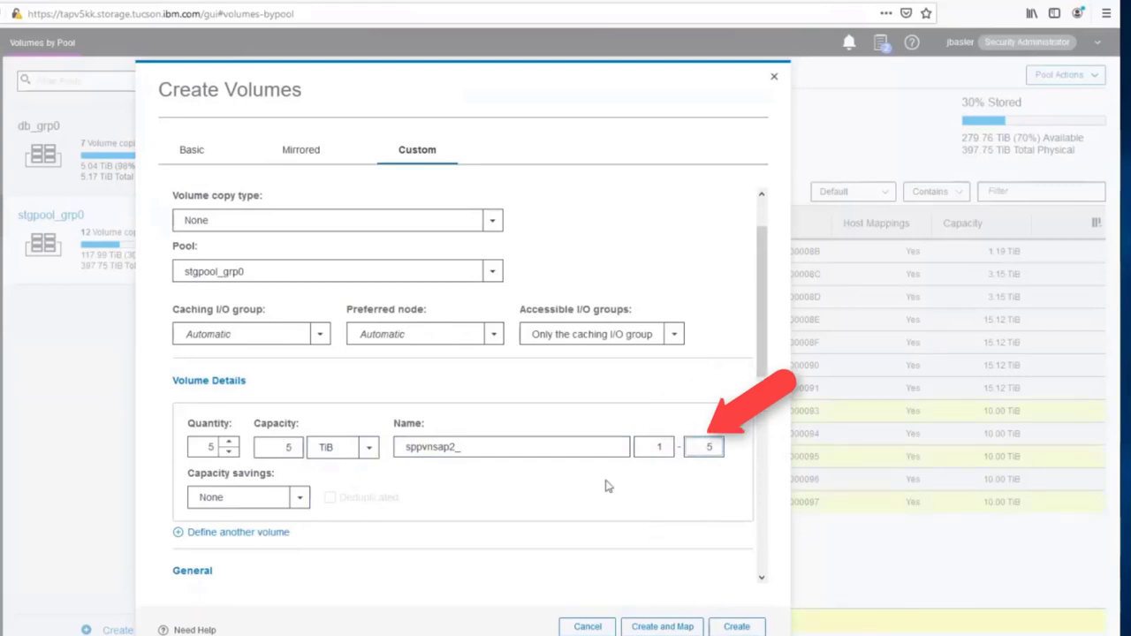
pyautogui.scroll(-3, 727, 398)
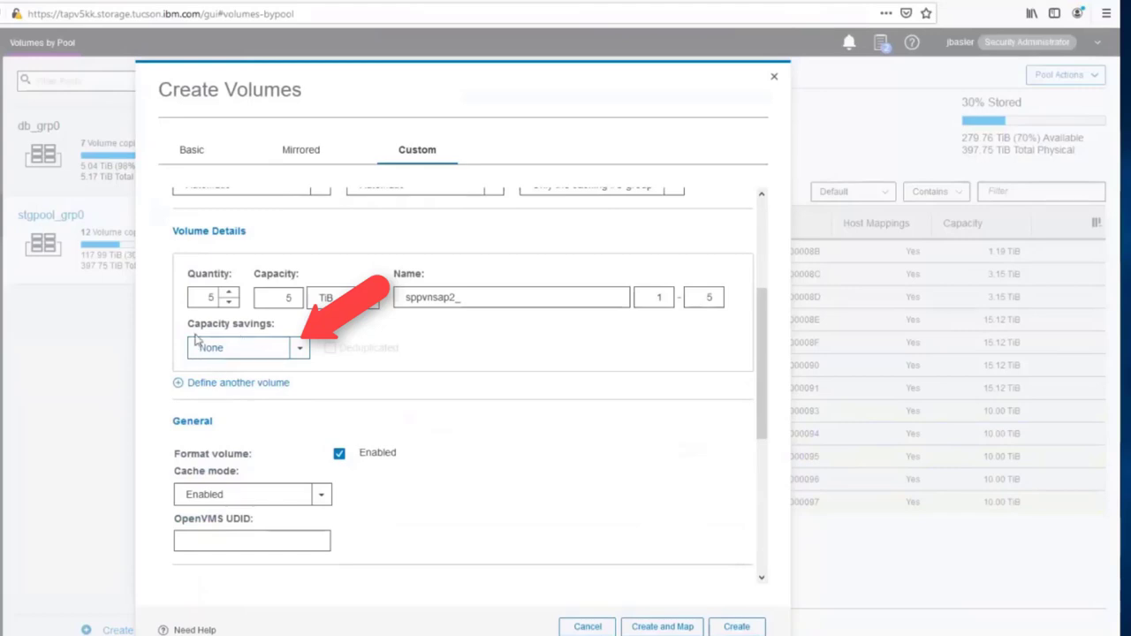
pyautogui.moveTo(765, 378); pyautogui.dragTo(765, 380)
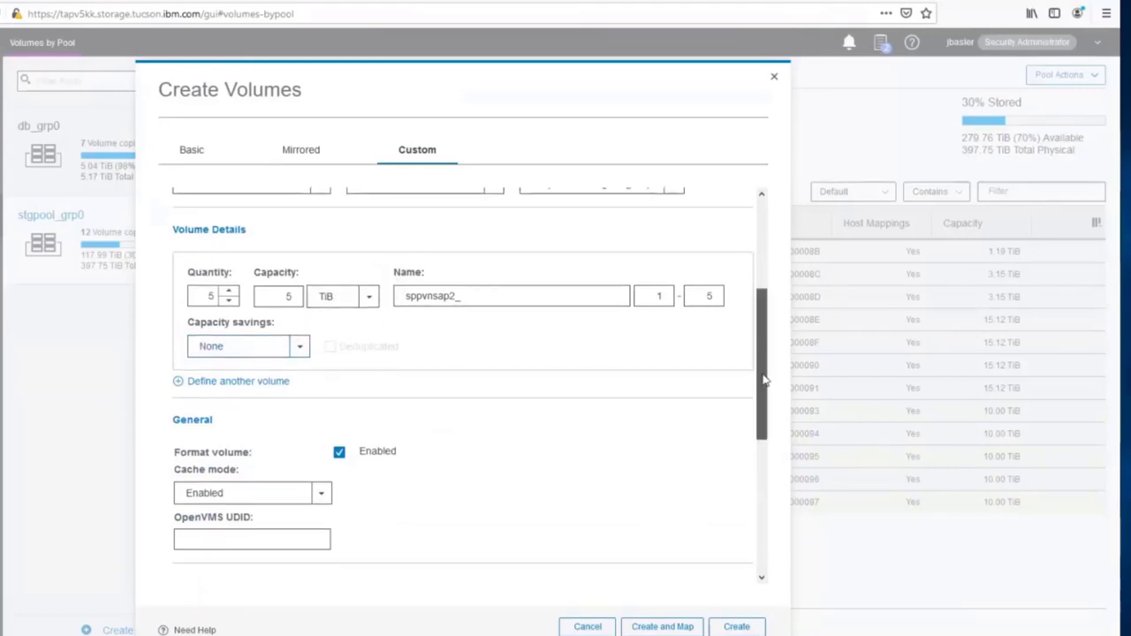
pyautogui.scroll(-1, 765, 380)
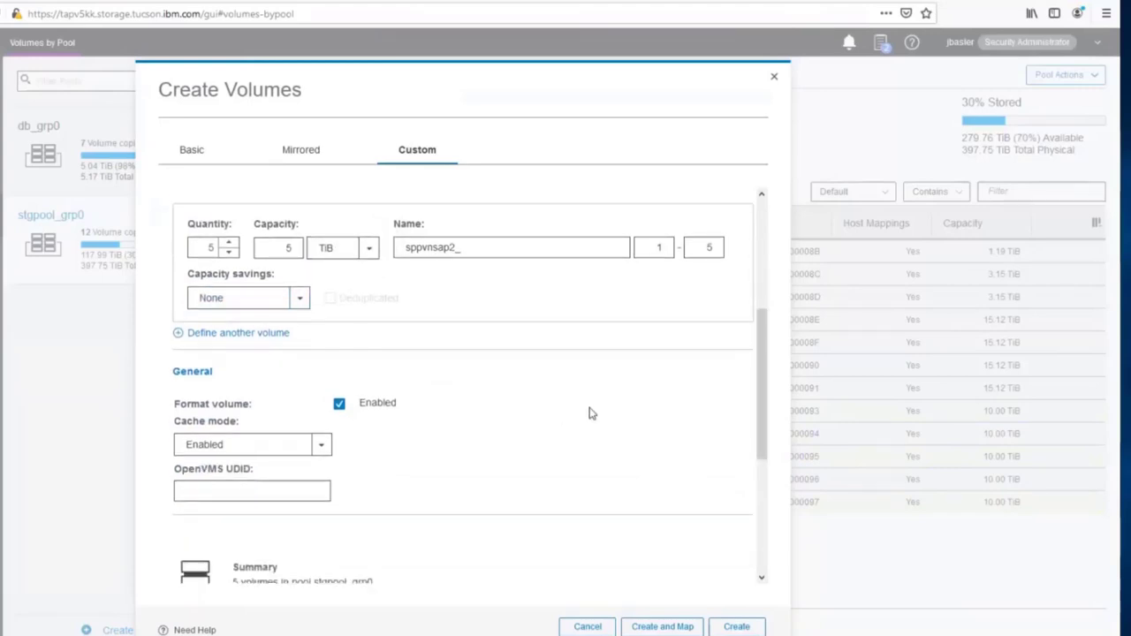
pyautogui.click(339, 404)
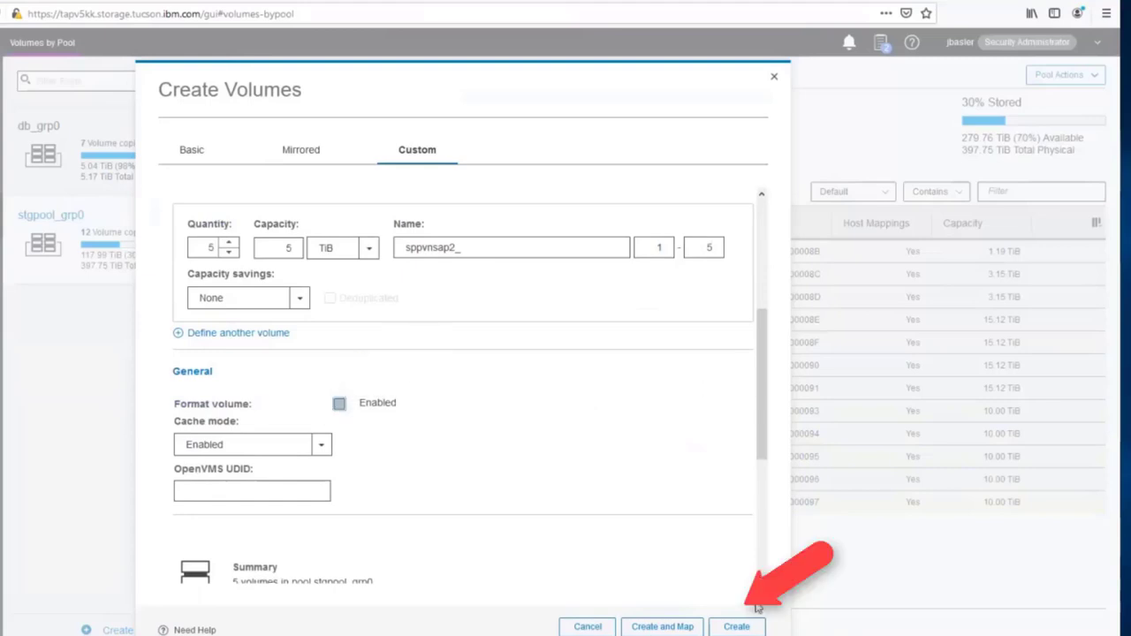
pyautogui.click(736, 626)
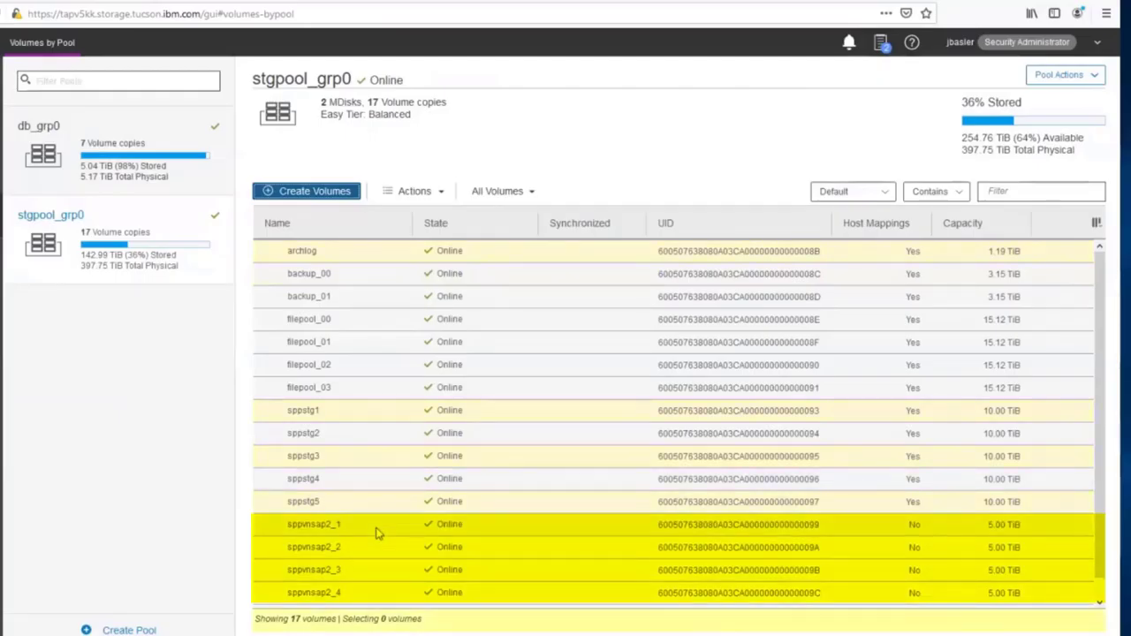
# - Select one of the new 5 TiB volumes, then go to the Hosts list
pyautogui.click(372, 567)
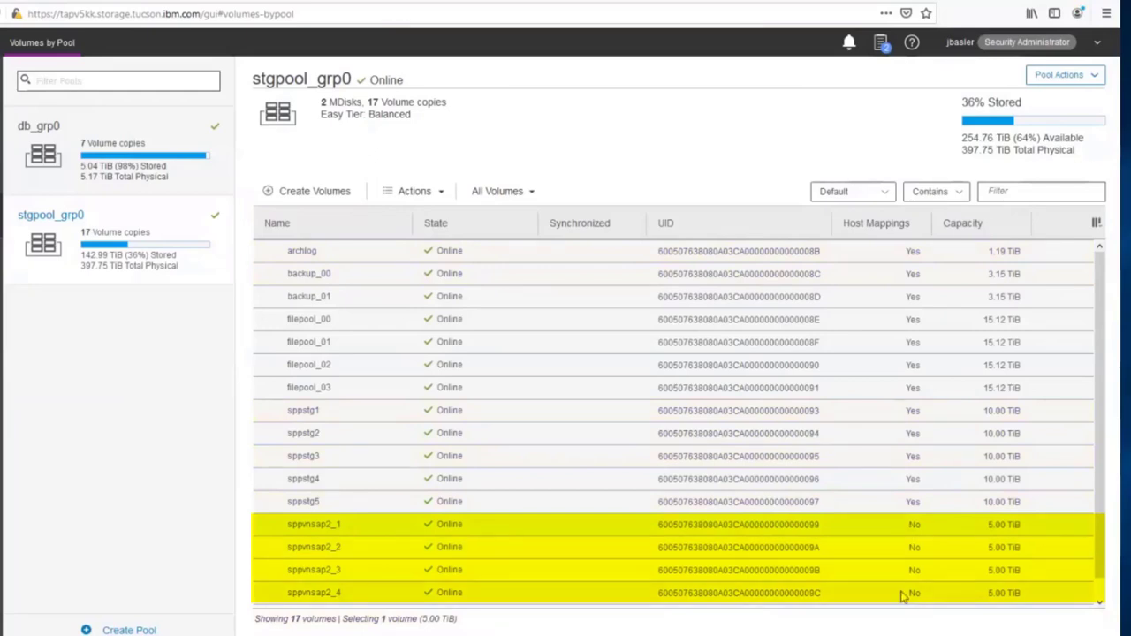
pyautogui.scroll(-2, 1105, 565)
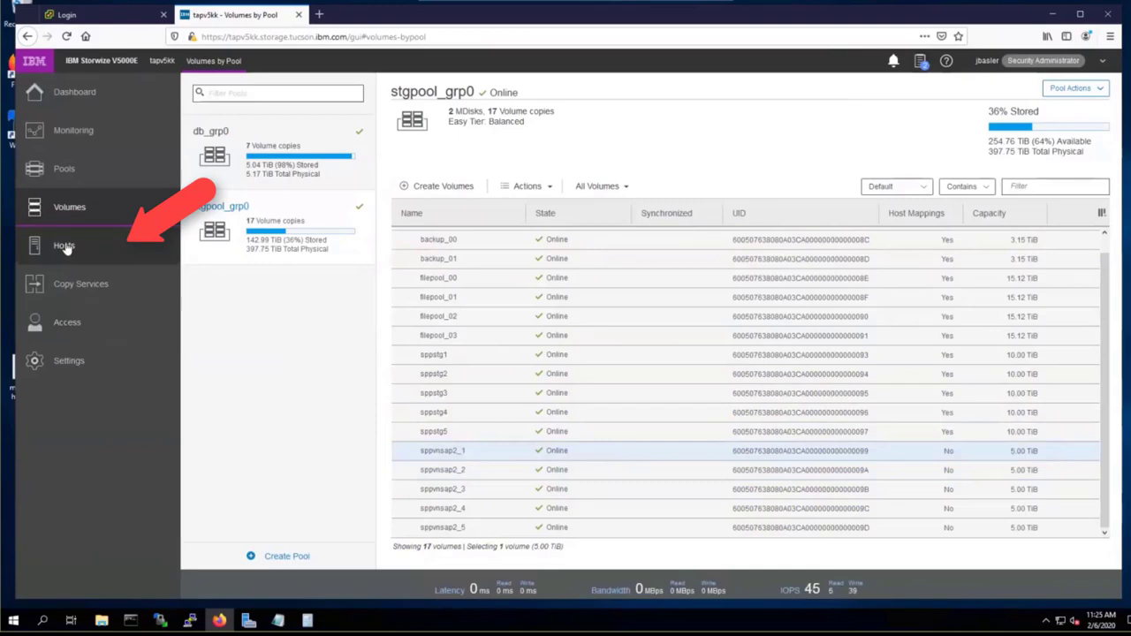
pyautogui.moveTo(64, 251)
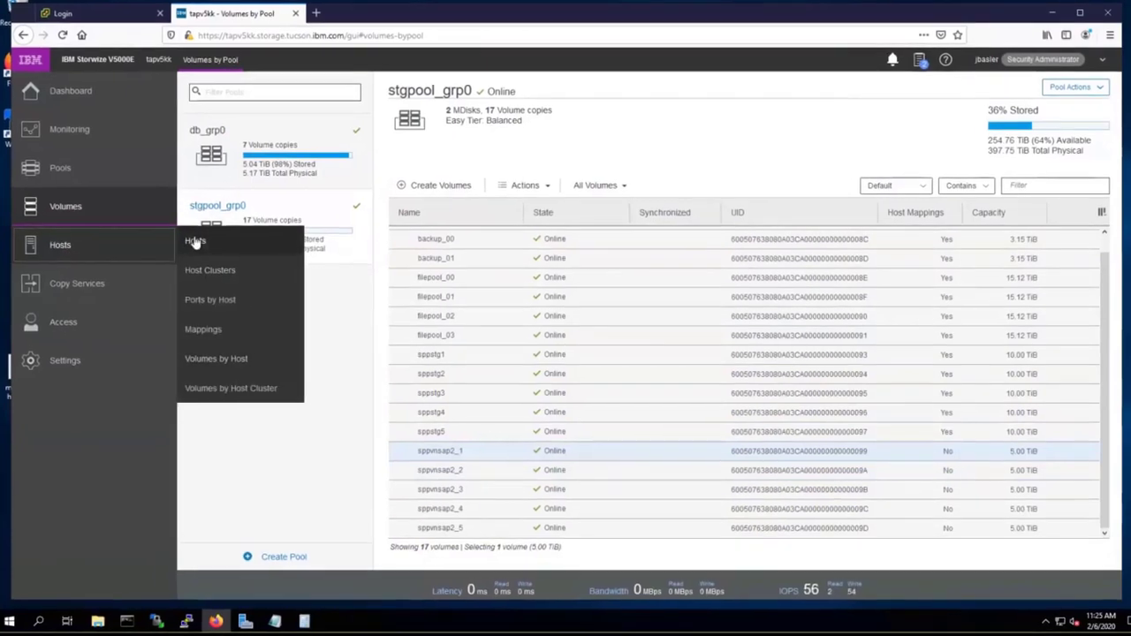
pyautogui.click(195, 242)
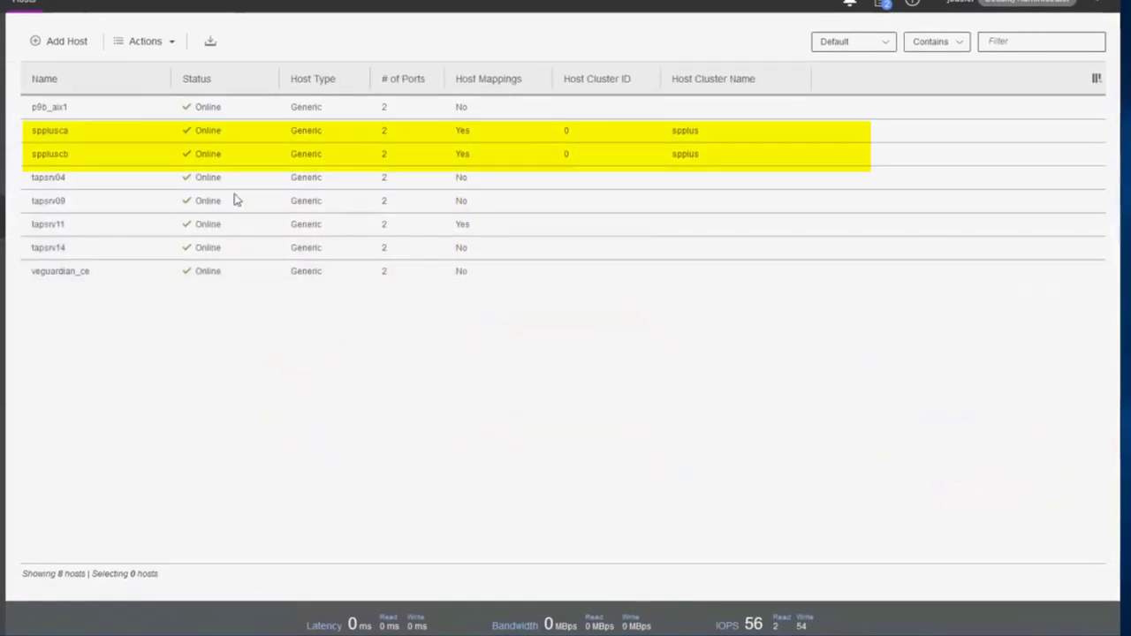
# - Bring up the action menu for host spplusca
pyautogui.click(76, 151)
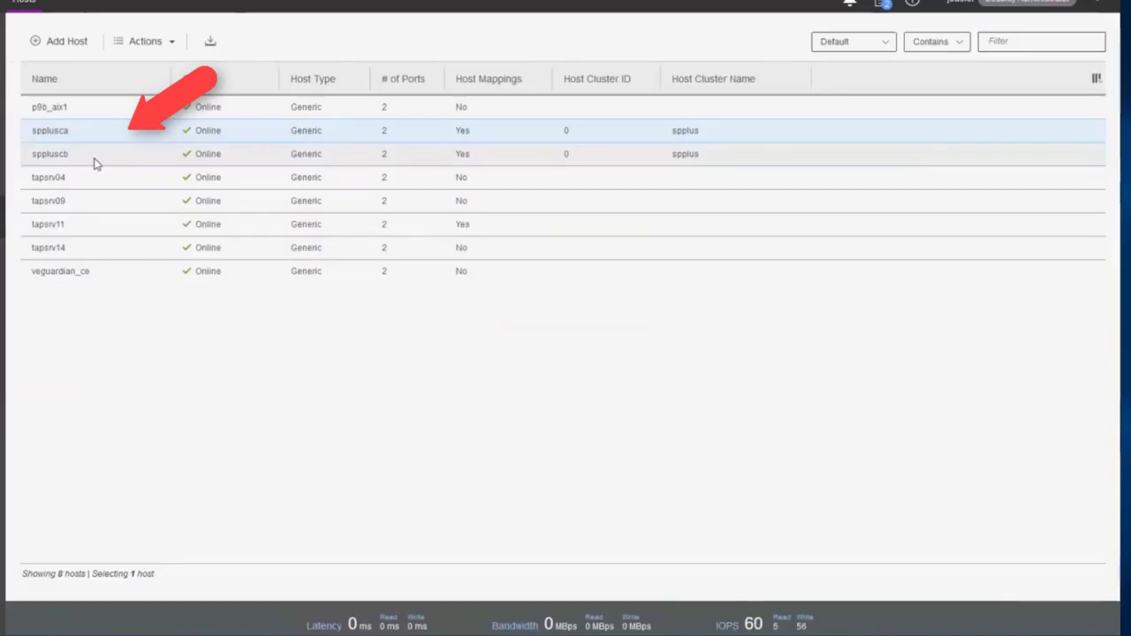
pyautogui.click(41, 133)
pyautogui.rightClick(103, 137)
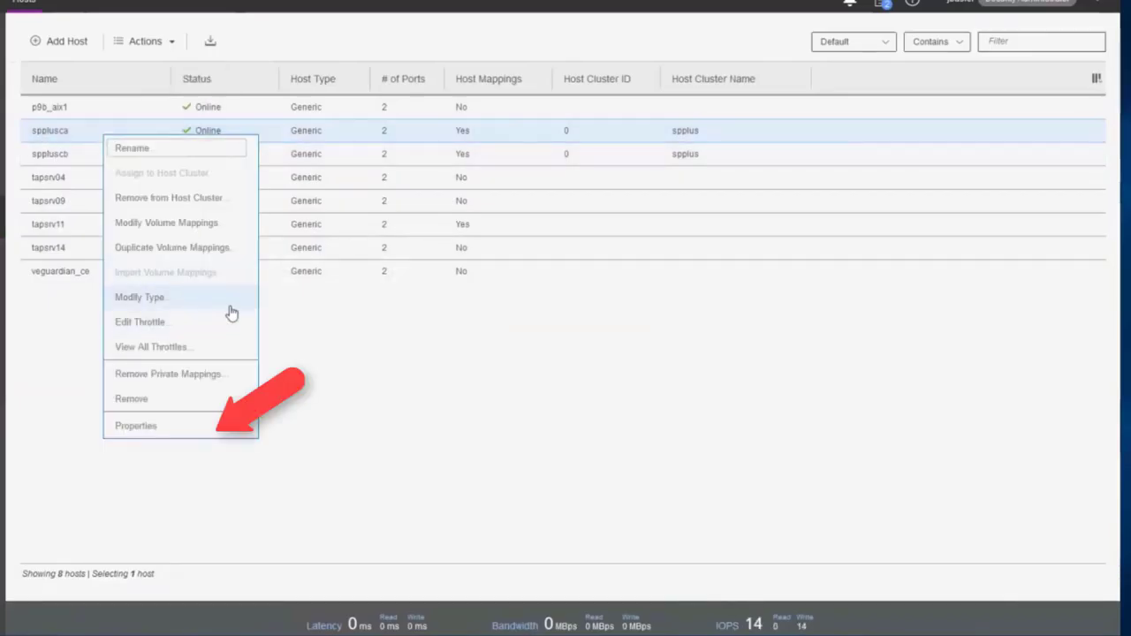
# - Open spplusca's properties, review its two FC port definitions, and close the details
pyautogui.click(155, 430)
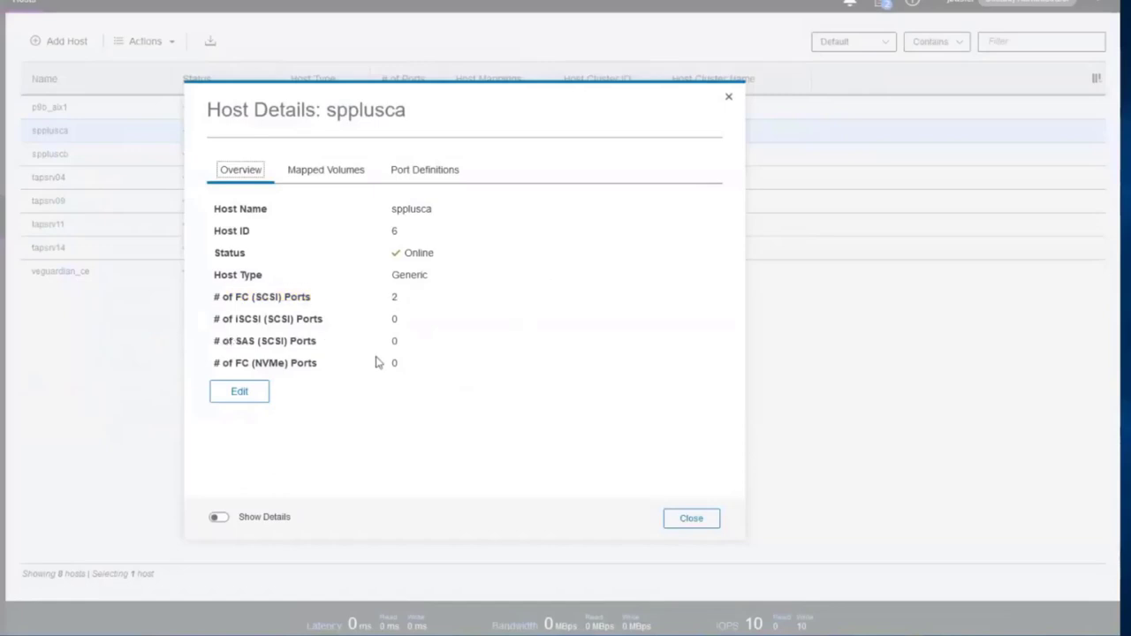
pyautogui.click(419, 173)
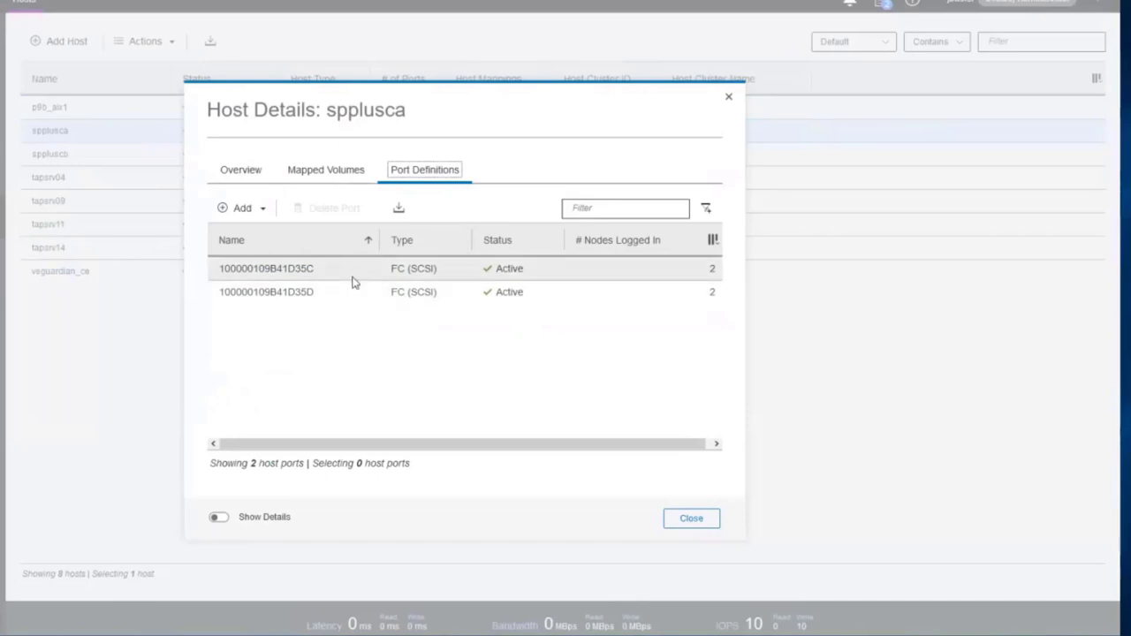
pyautogui.click(696, 521)
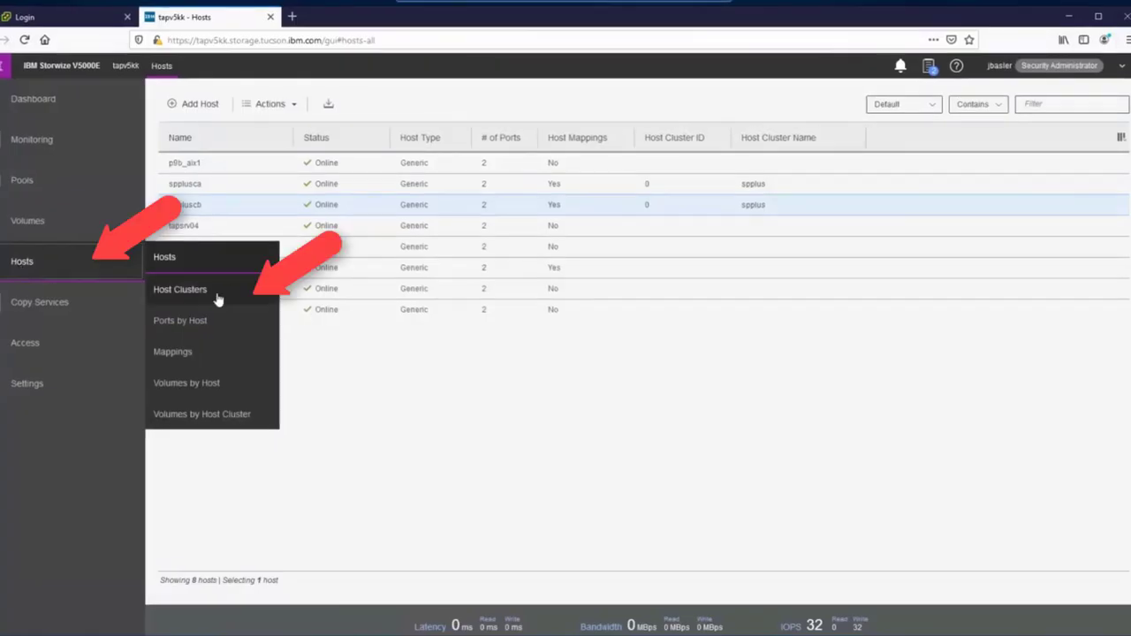
# - View the hosts belonging to the spplus host cluster
pyautogui.click(195, 292)
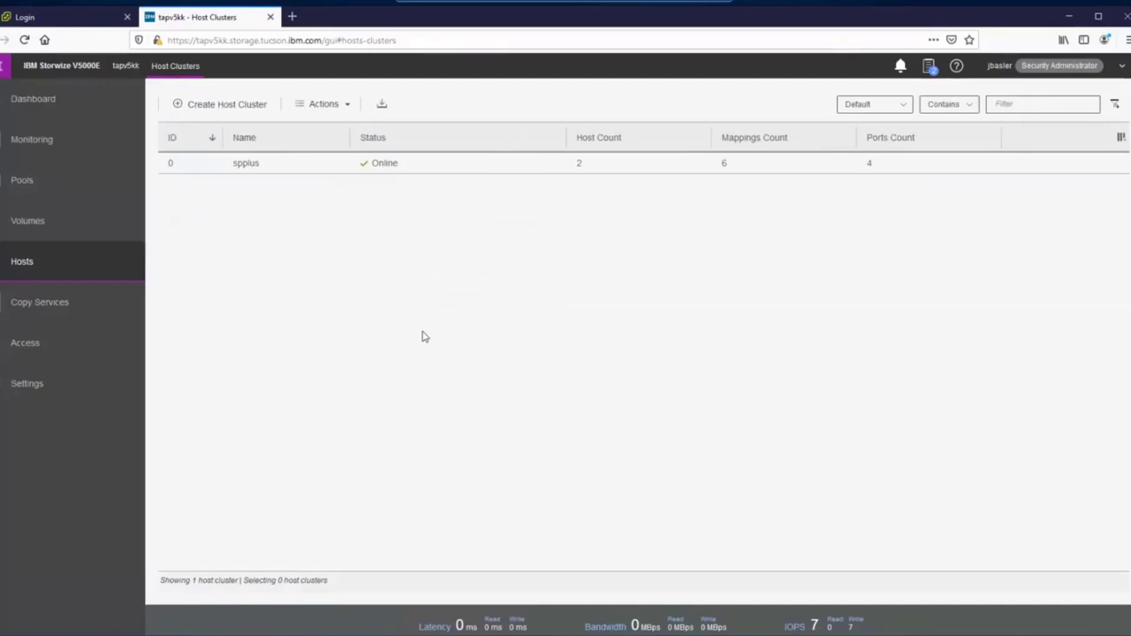
pyautogui.click(281, 166)
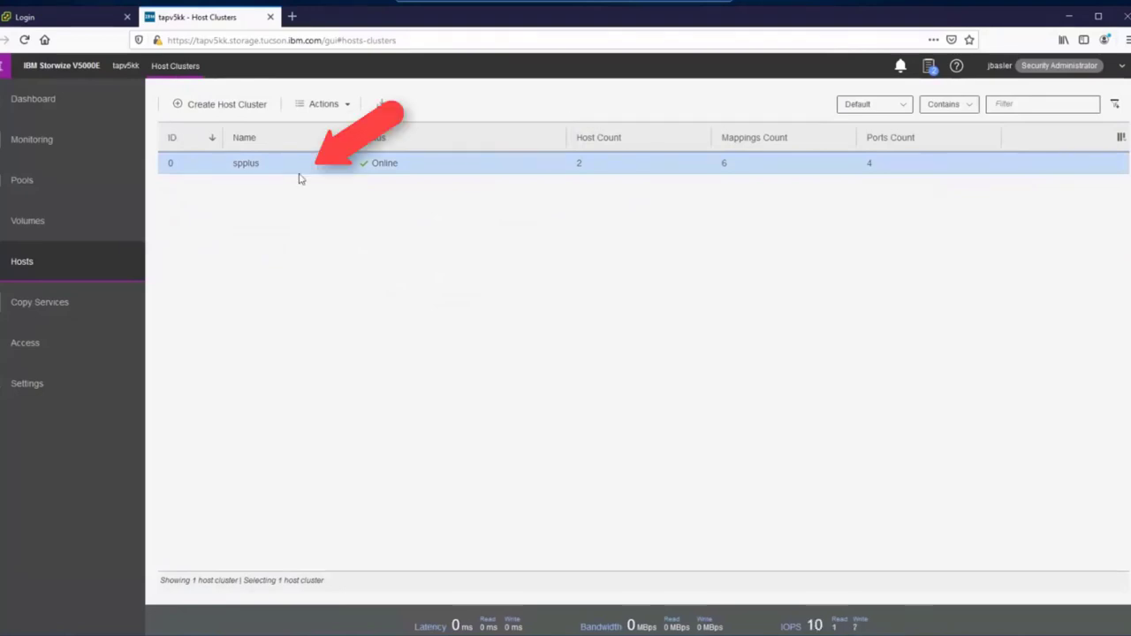
pyautogui.rightClick(250, 169)
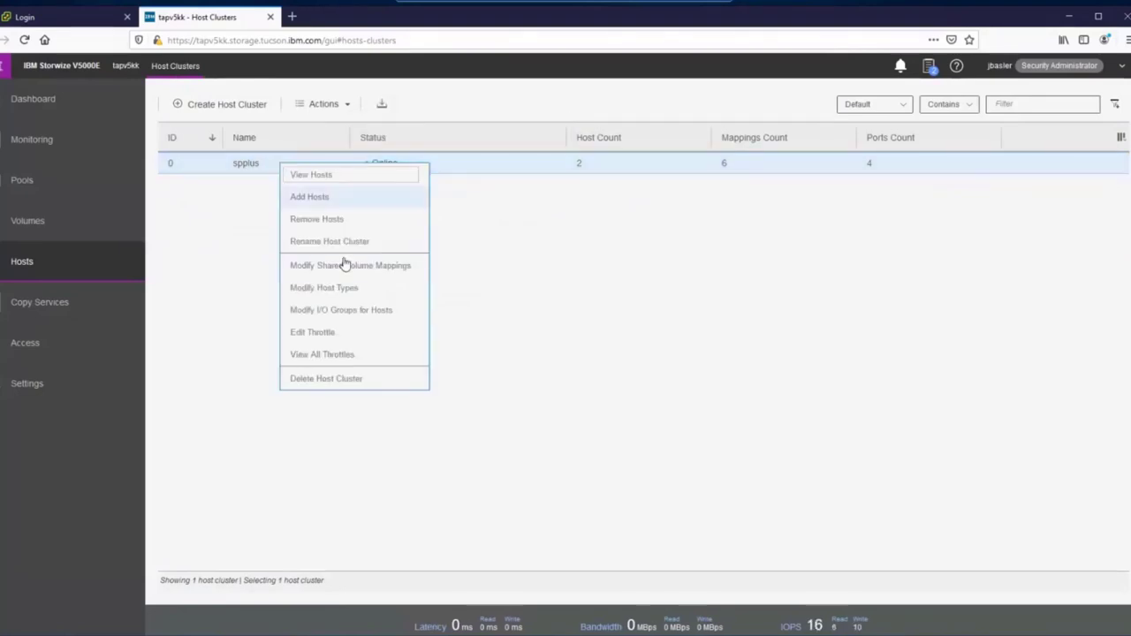
pyautogui.click(356, 174)
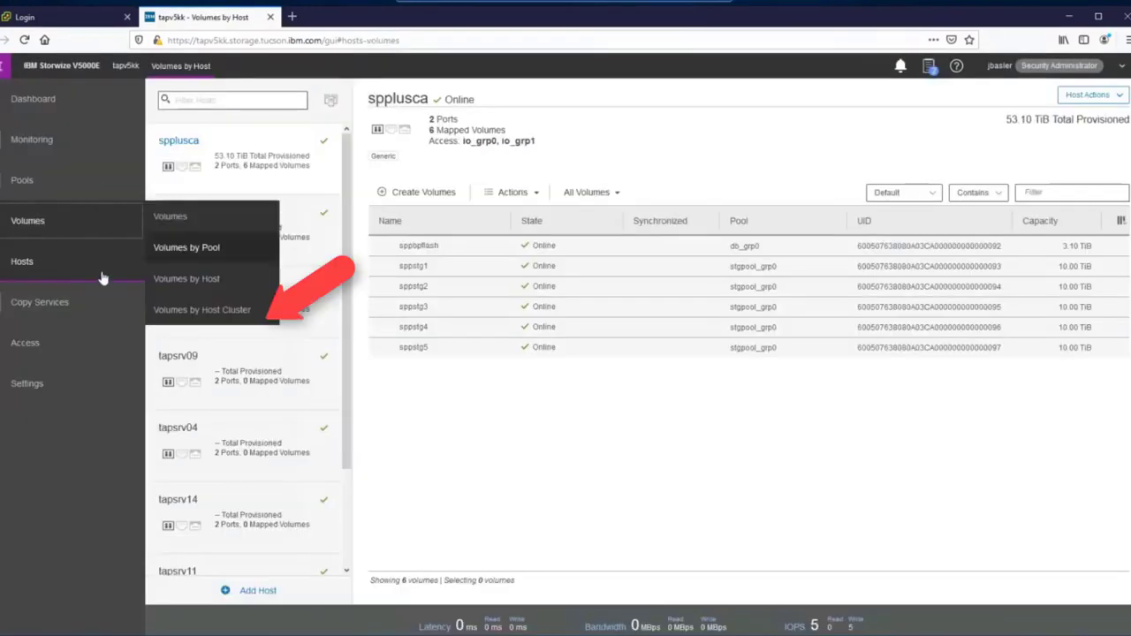
# - Check spplus's six mapped volumes under Volumes by Host Cluster, then list volumes by pool
pyautogui.click(214, 316)
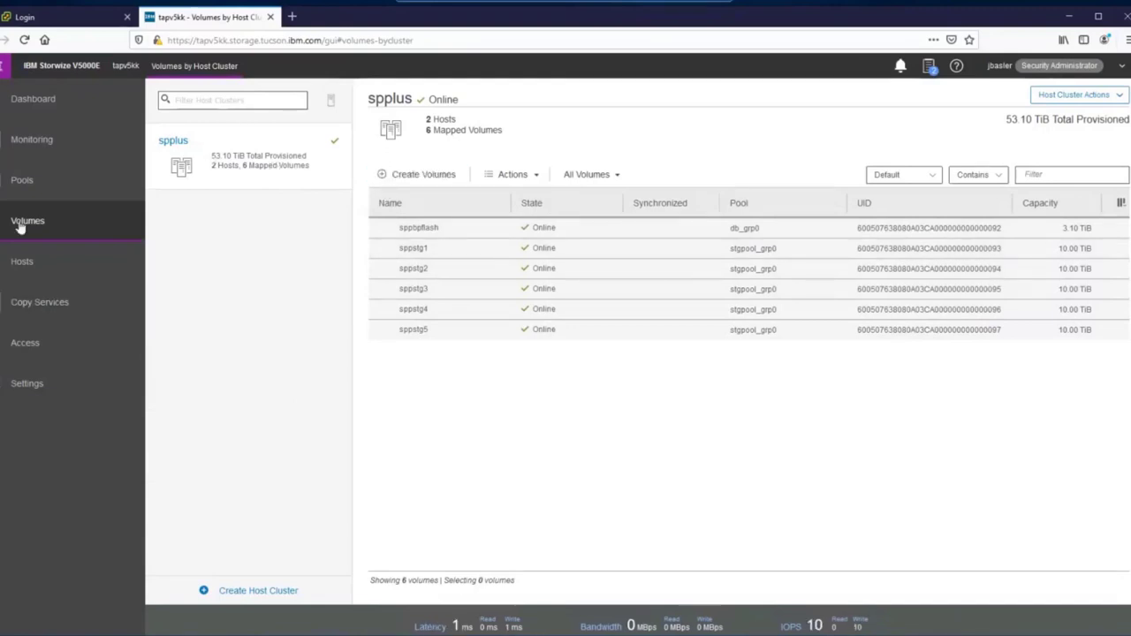
pyautogui.moveTo(22, 226)
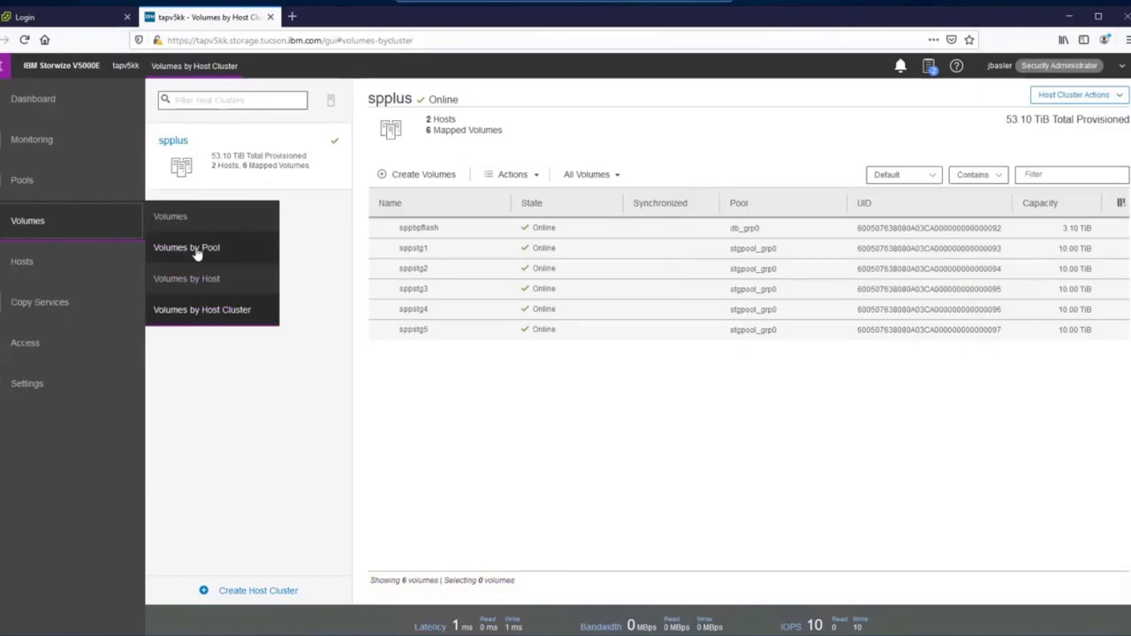
pyautogui.click(194, 248)
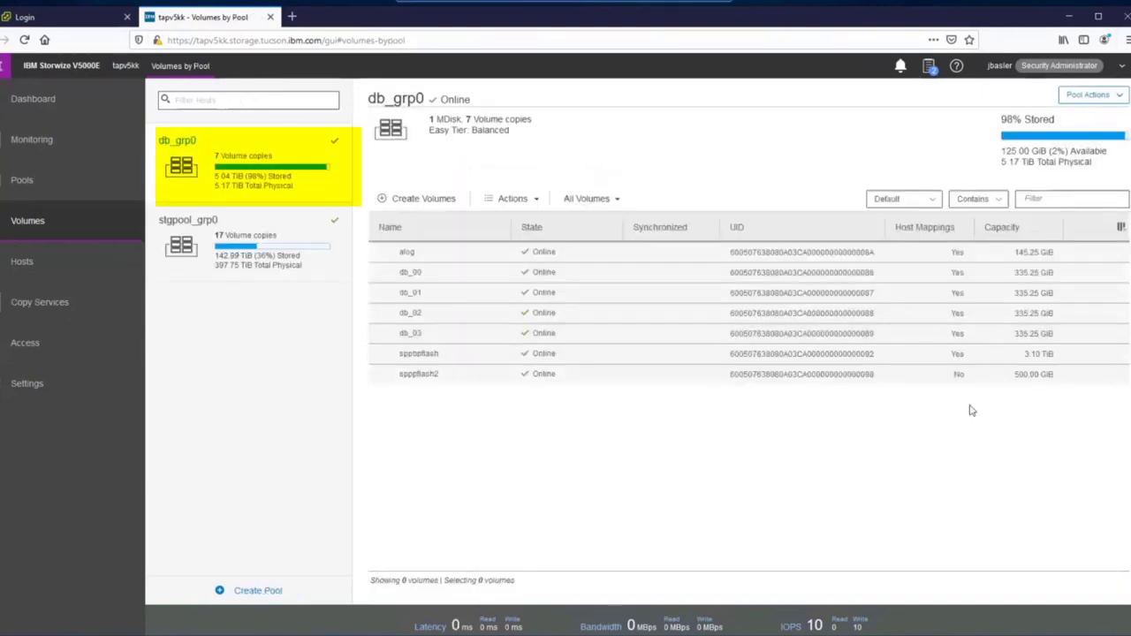
# - Map the 500 GiB spppflash2 volume in db_grp0 to host cluster spplus
pyautogui.click(961, 376)
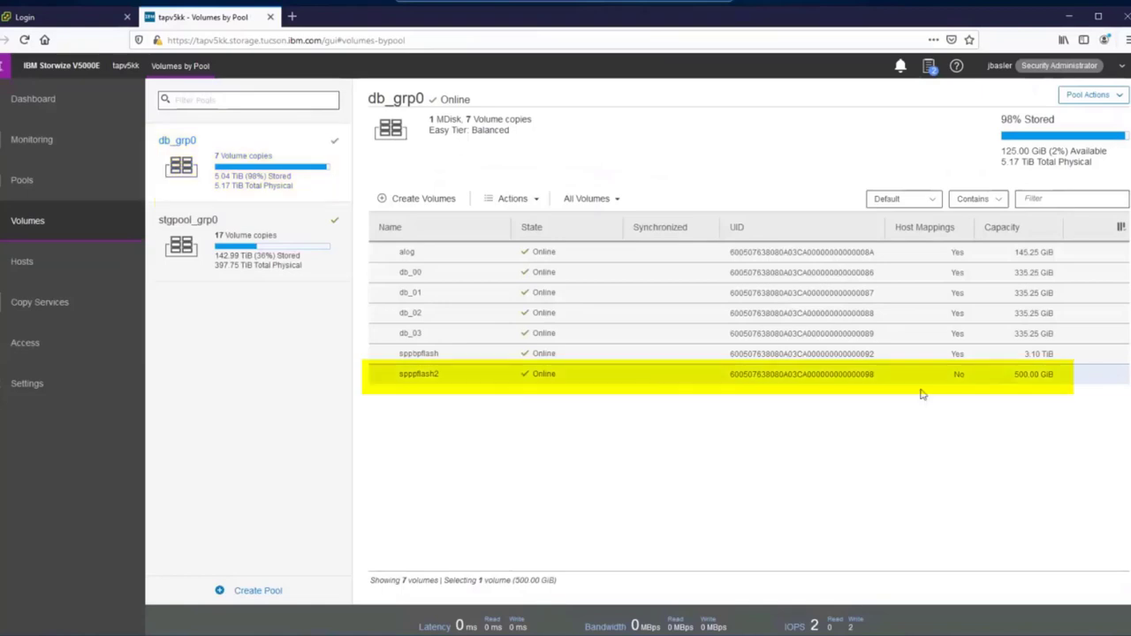
pyautogui.rightClick(625, 380)
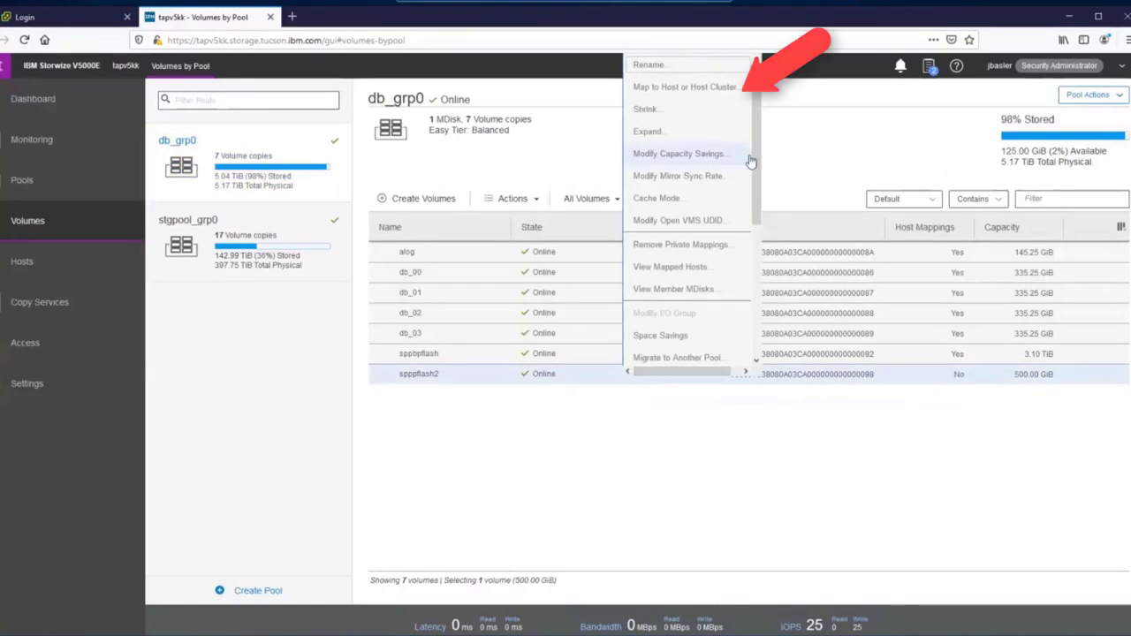
pyautogui.click(696, 87)
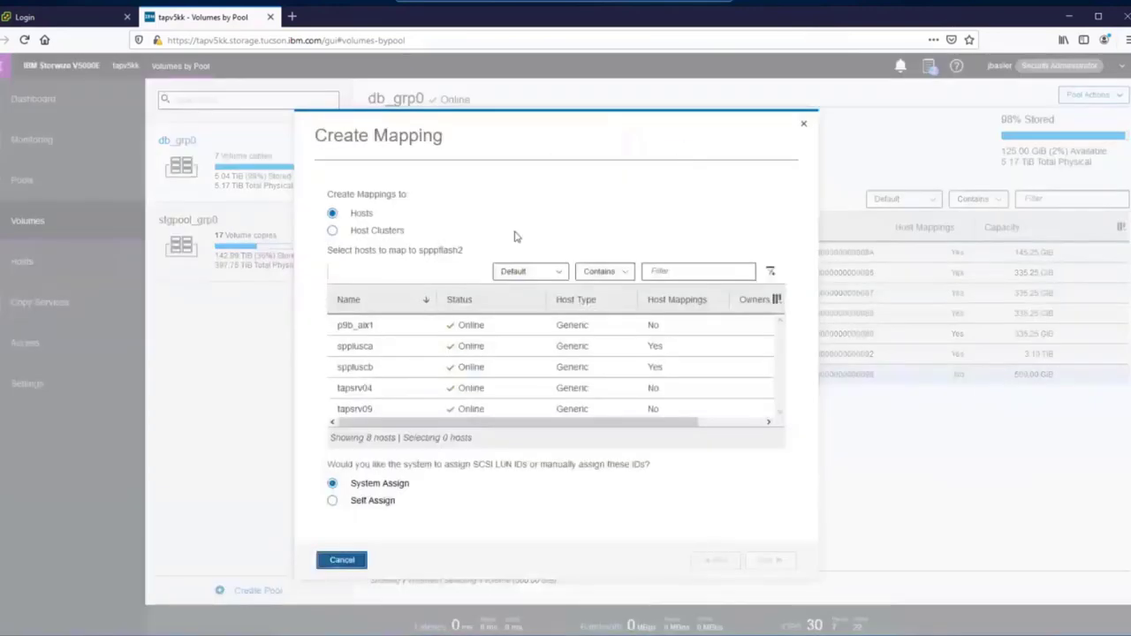
pyautogui.click(331, 231)
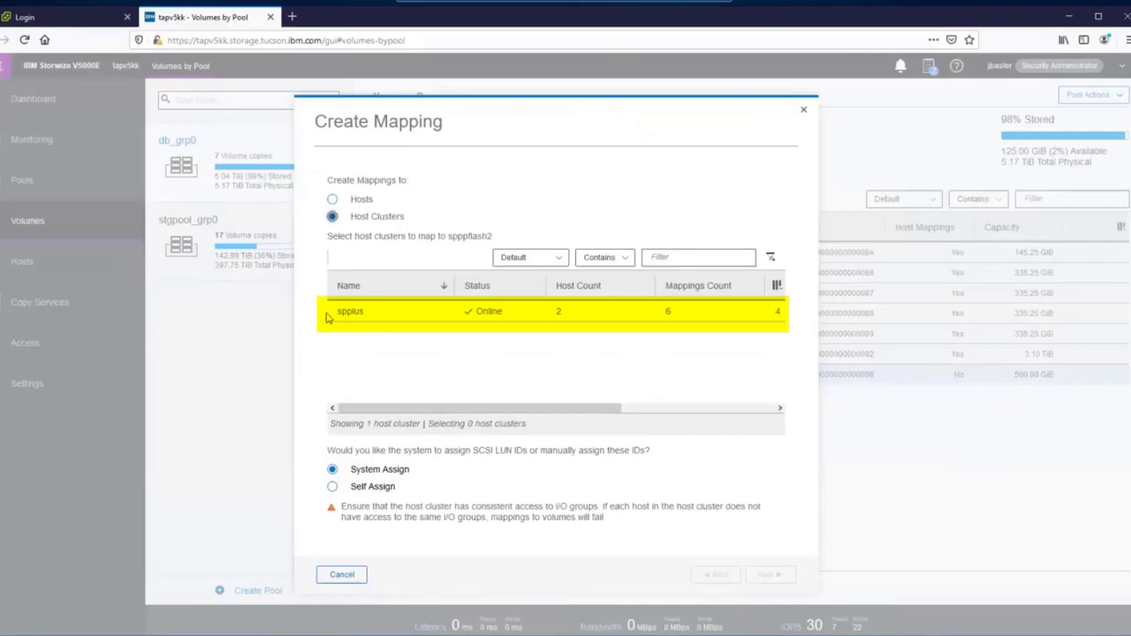
pyautogui.click(392, 317)
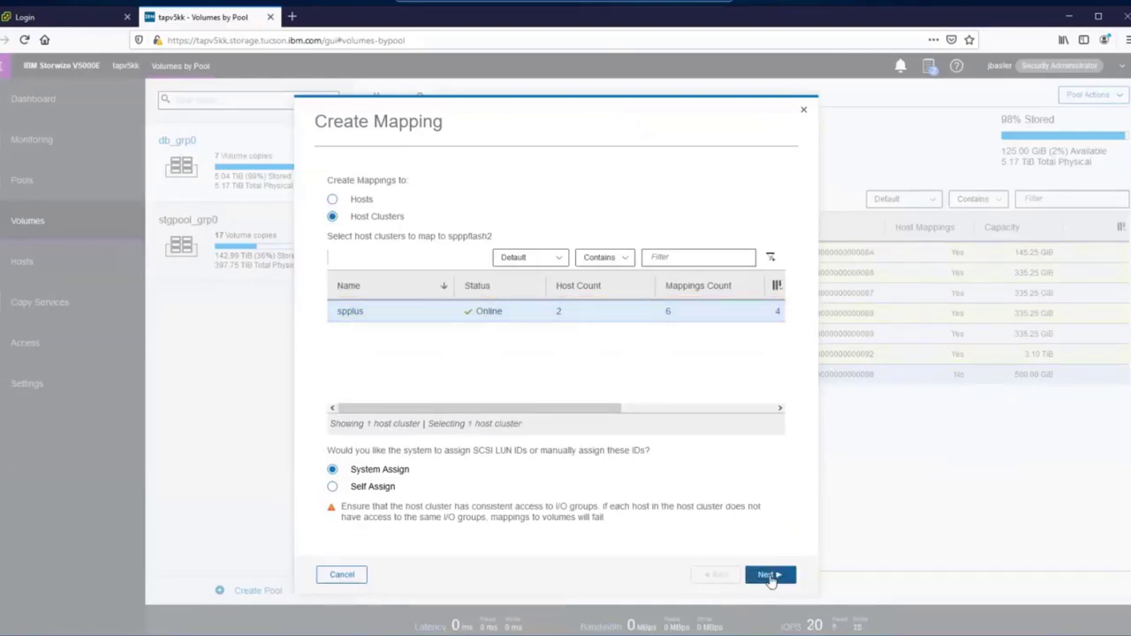
pyautogui.click(767, 575)
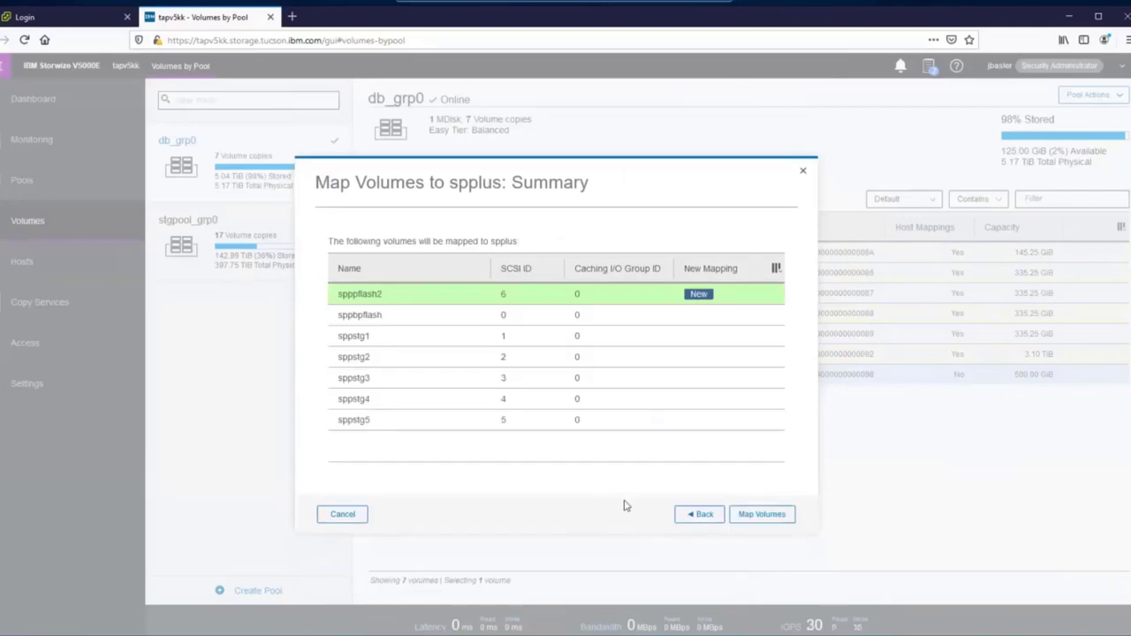
pyautogui.click(761, 516)
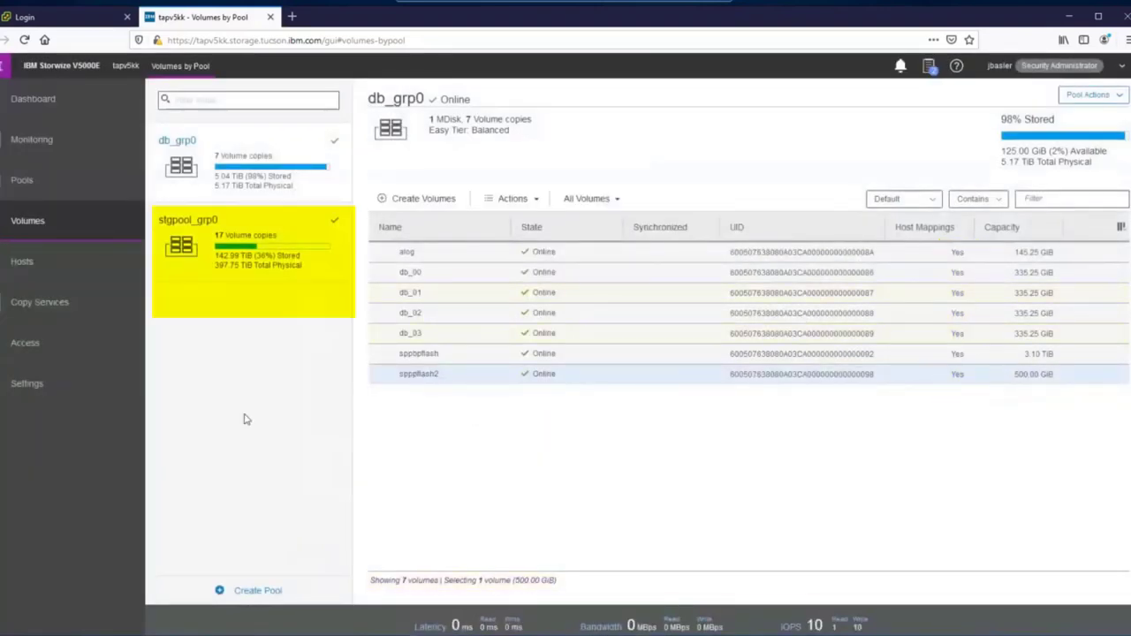
# - Select the five 5 TiB sppvnsap2 volumes in stgpool_grp0 and map them to host cluster spplus
pyautogui.click(217, 257)
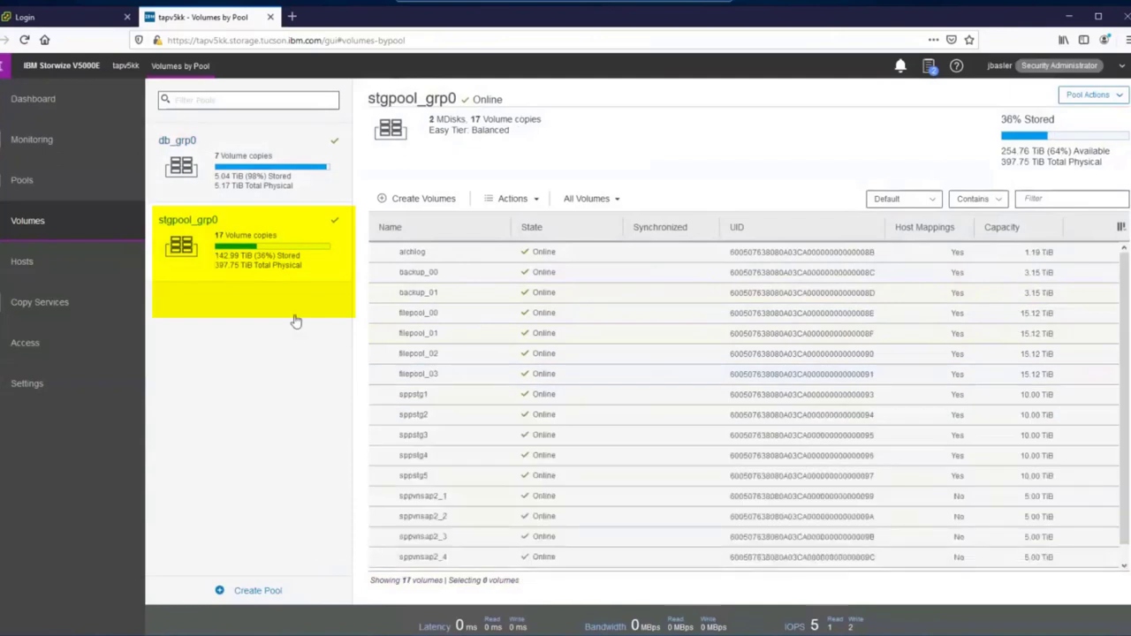
pyautogui.scroll(-2, 813, 477)
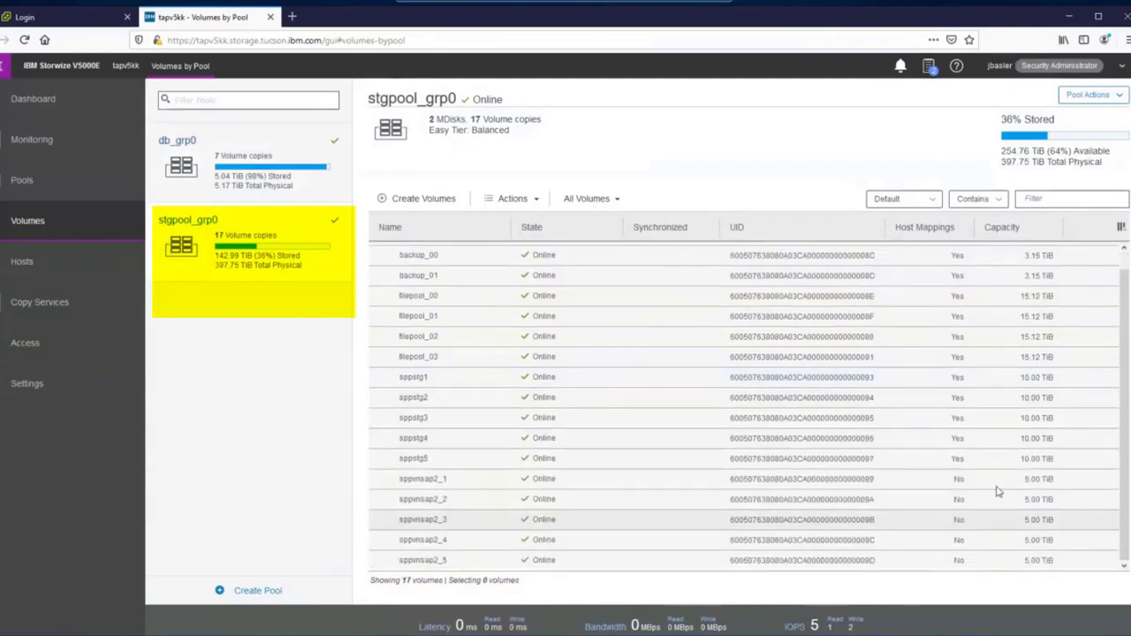
pyautogui.moveTo(993, 491); pyautogui.dragTo(979, 567)
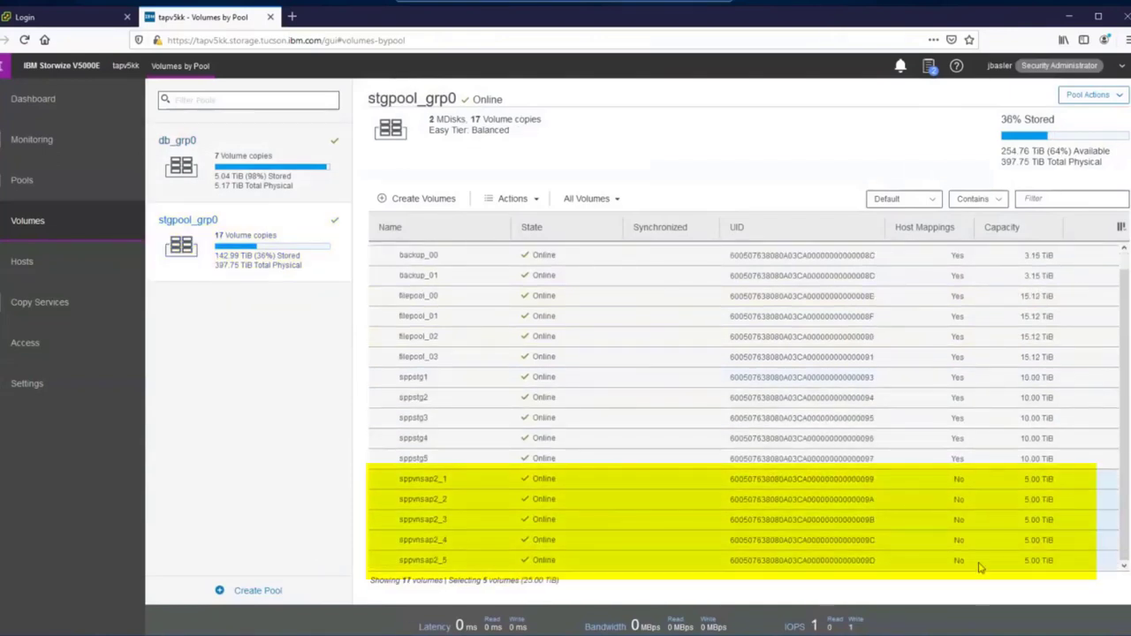
pyautogui.rightClick(907, 505)
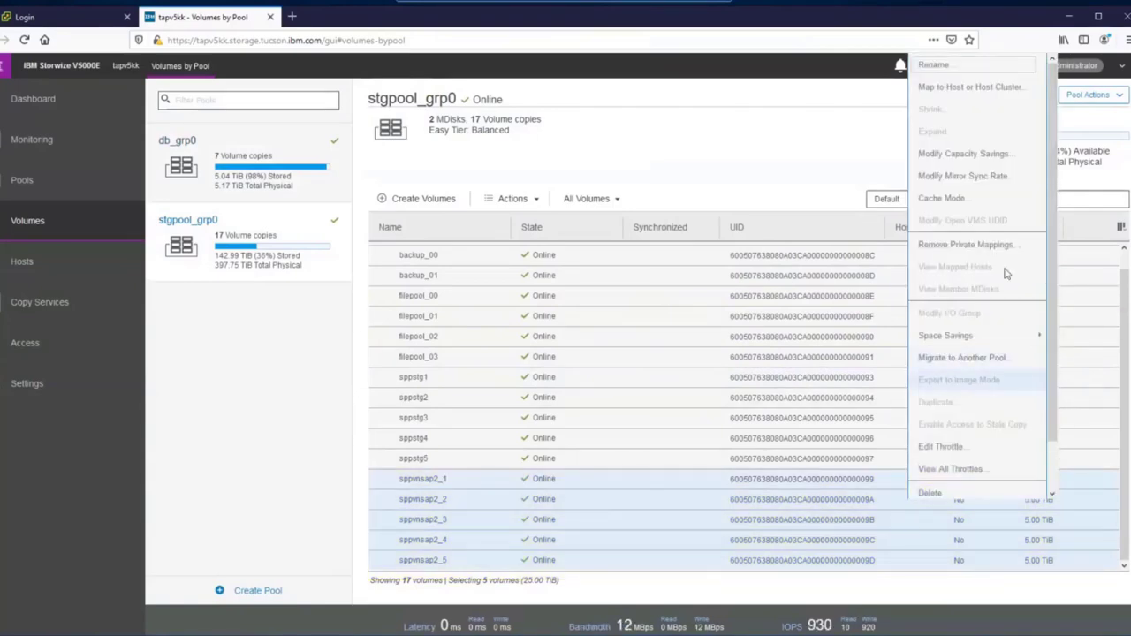
pyautogui.click(974, 86)
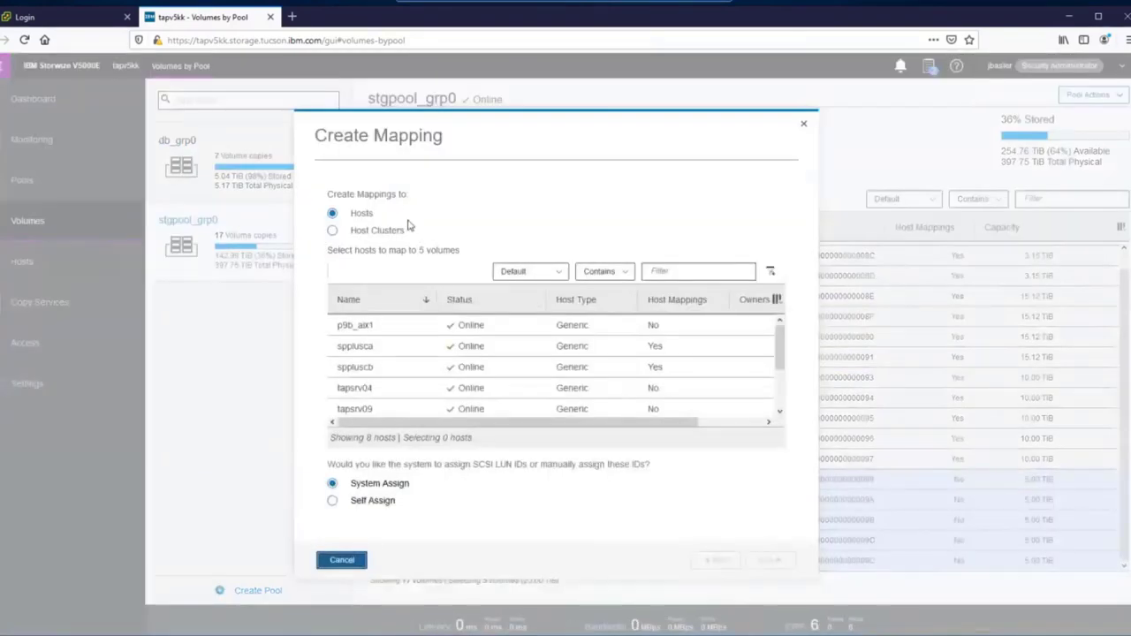
pyautogui.click(333, 216)
pyautogui.click(388, 310)
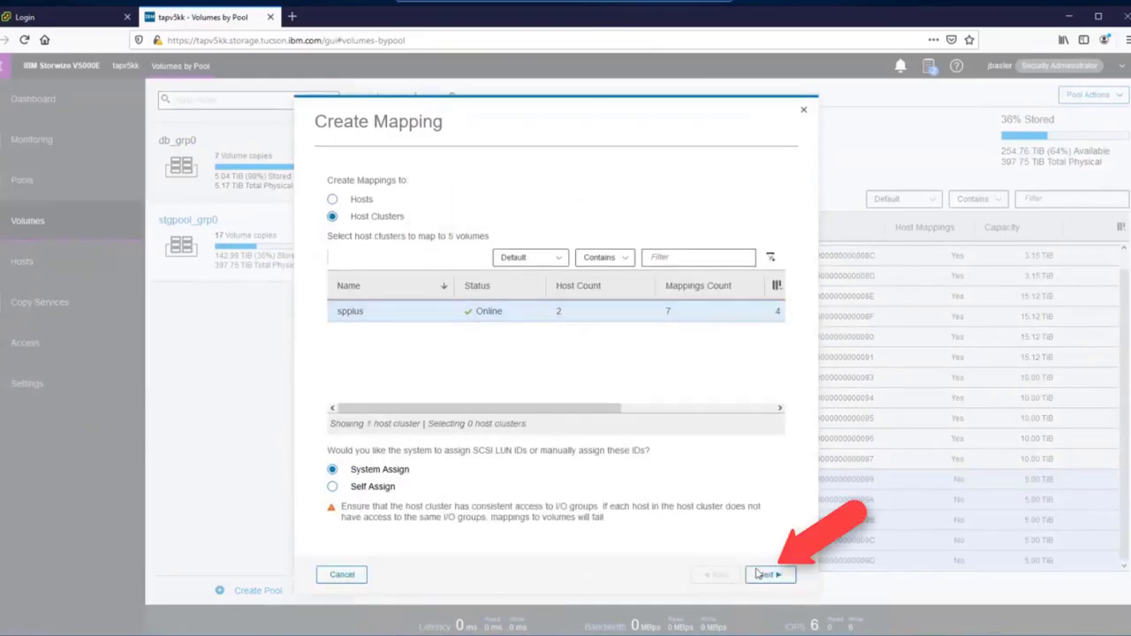
pyautogui.click(768, 574)
pyautogui.click(766, 516)
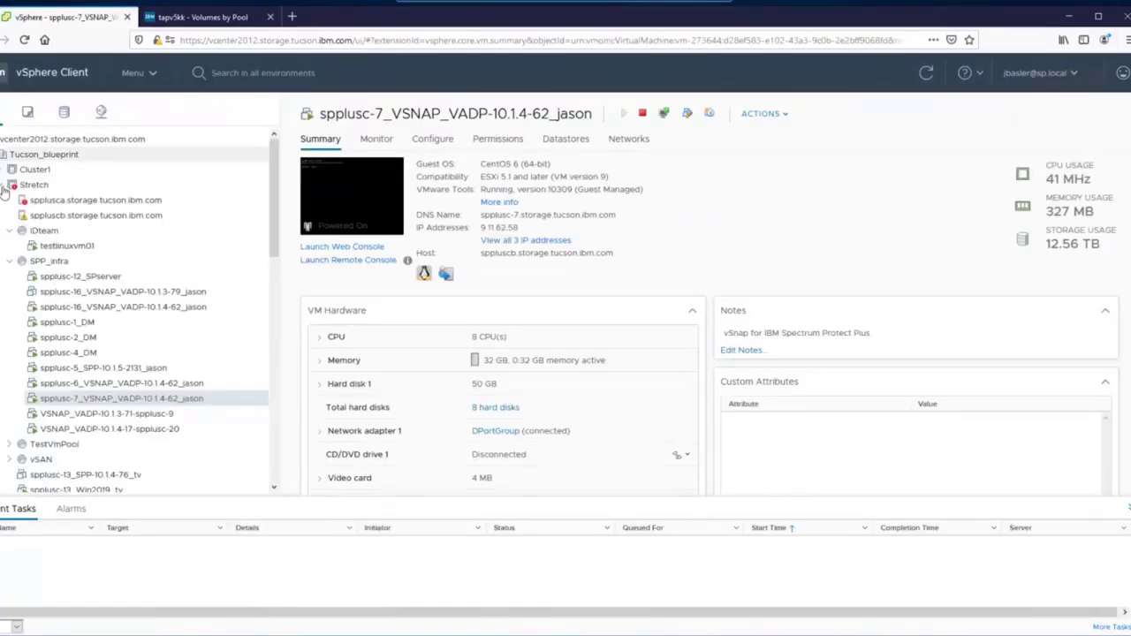
# - Open the Stretch cluster summary, expand it, and view host spplusca's 26 datastores
pyautogui.click(35, 184)
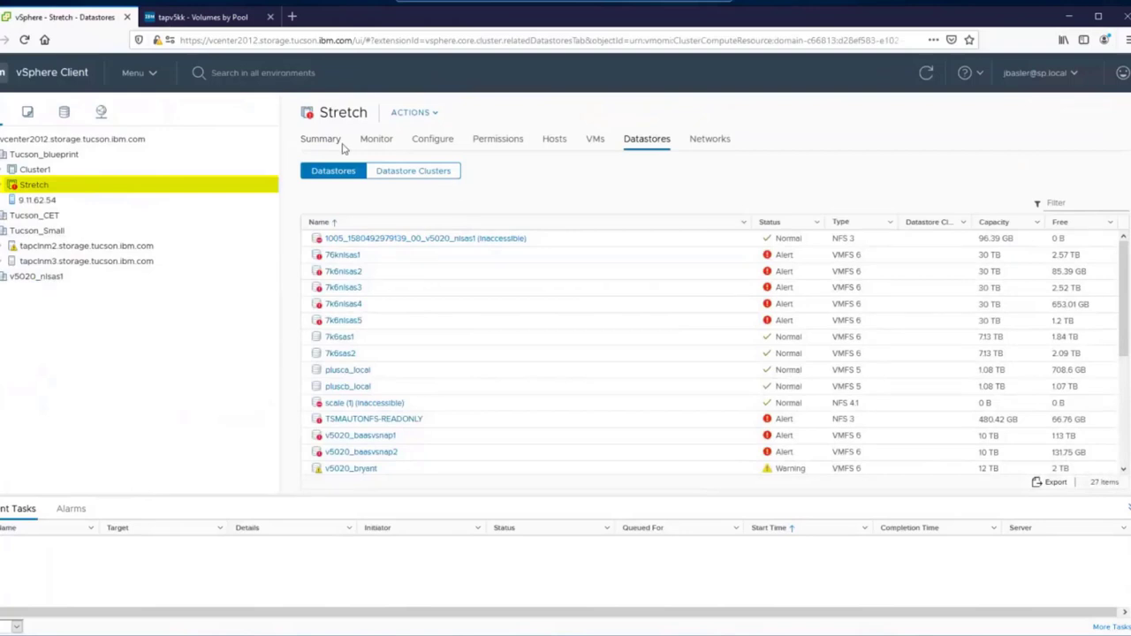
pyautogui.click(321, 140)
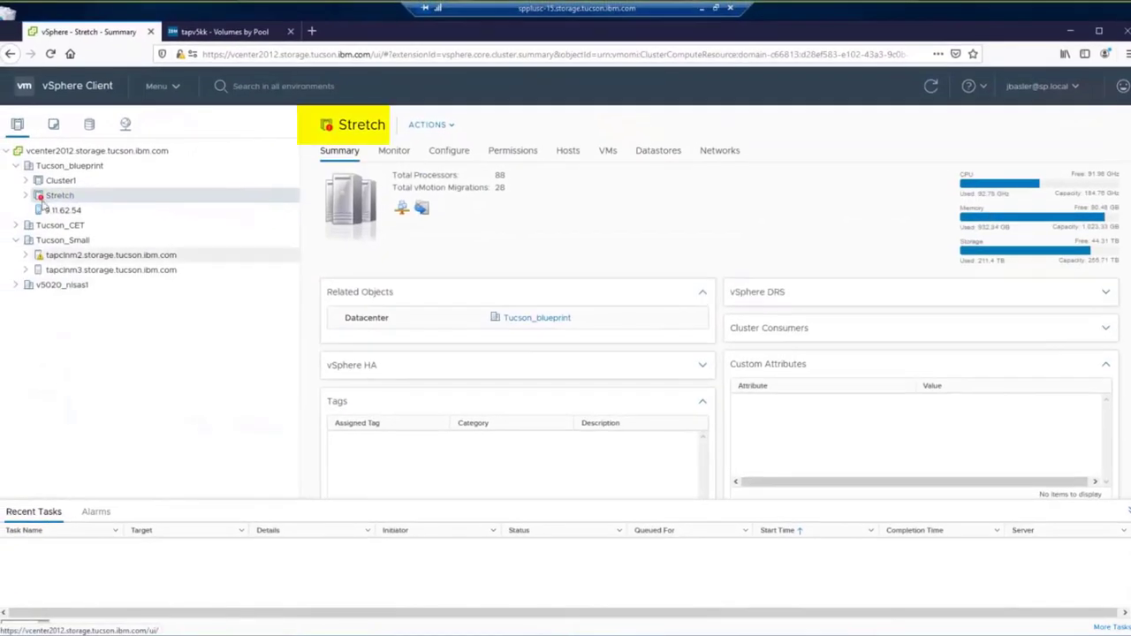
pyautogui.click(25, 195)
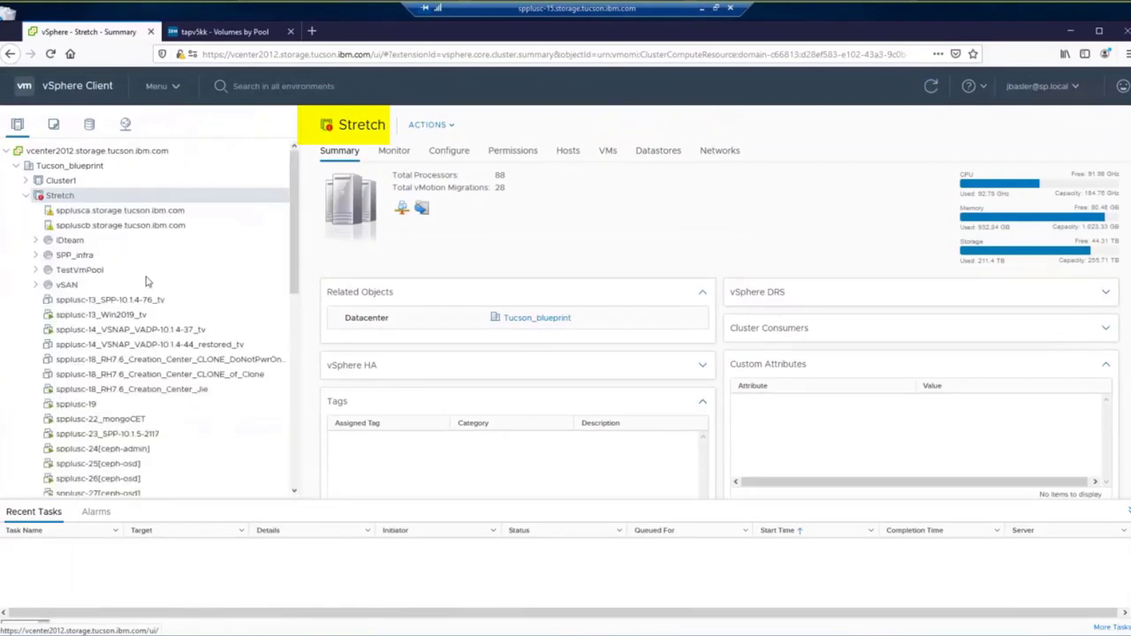
pyautogui.click(104, 211)
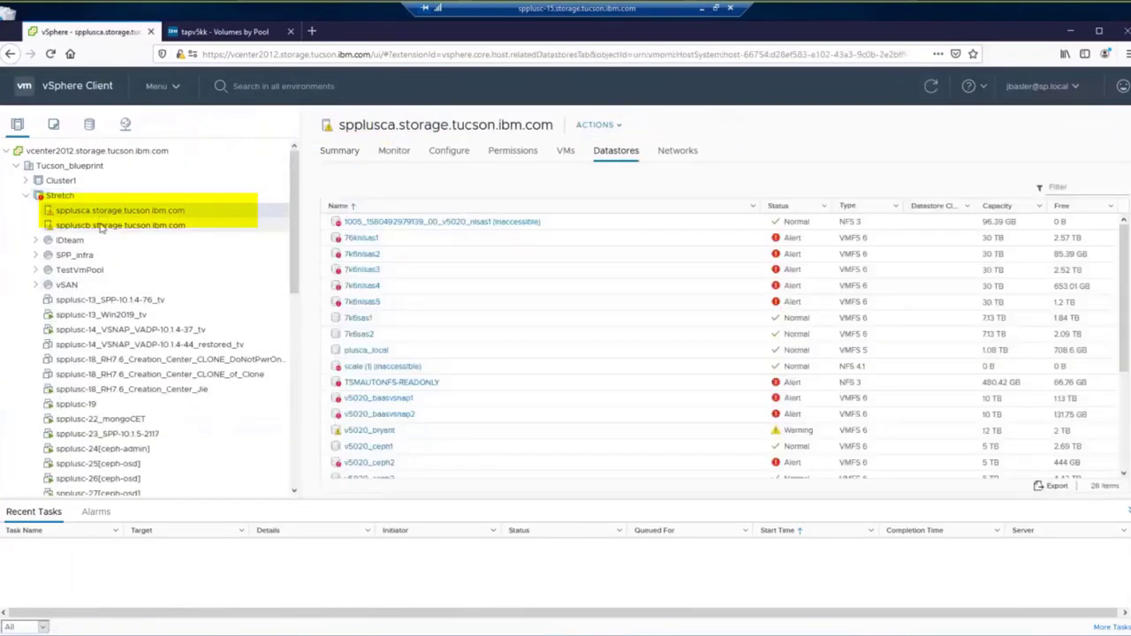
pyautogui.click(104, 227)
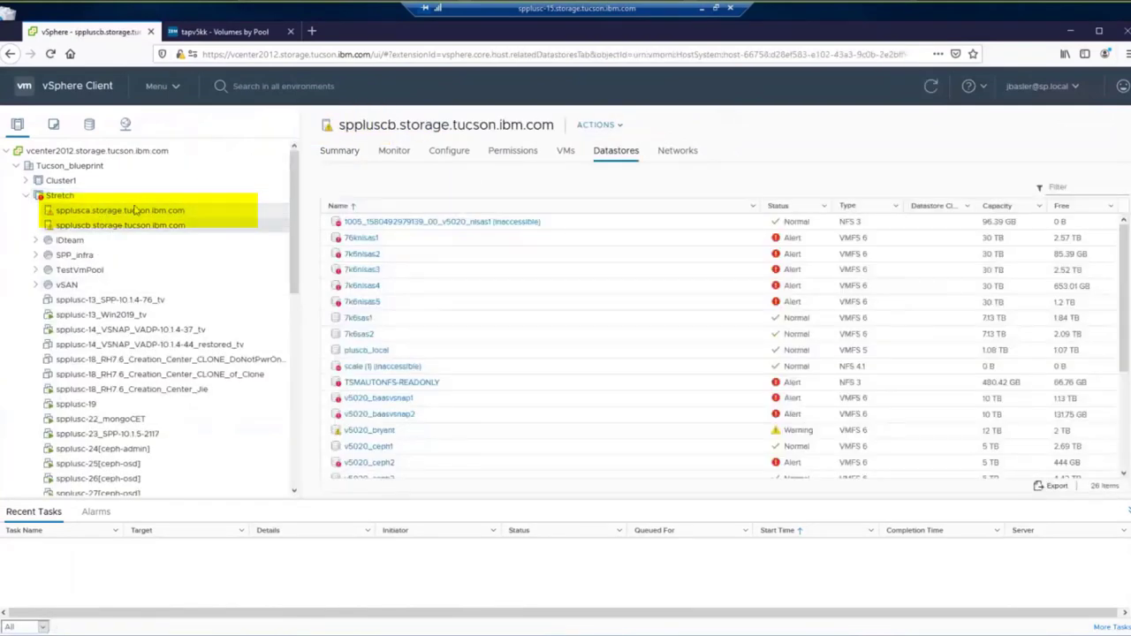
pyautogui.click(134, 210)
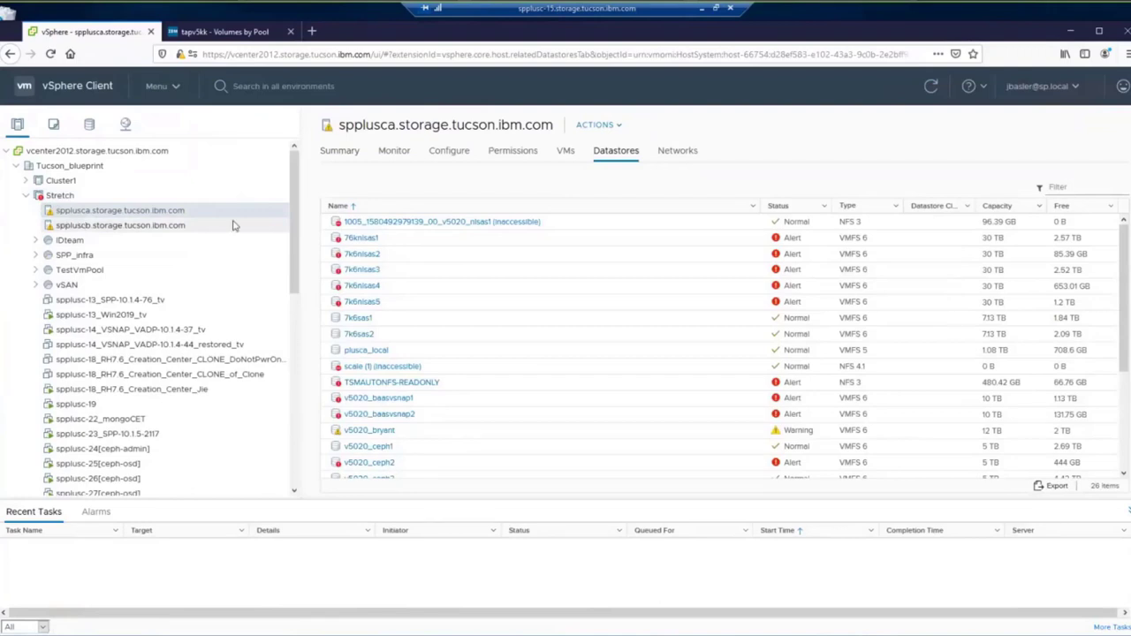
# - Select vmhba4's port WWN among the host's storage adapters, then list spplusca's 61 storage devices
pyautogui.click(444, 154)
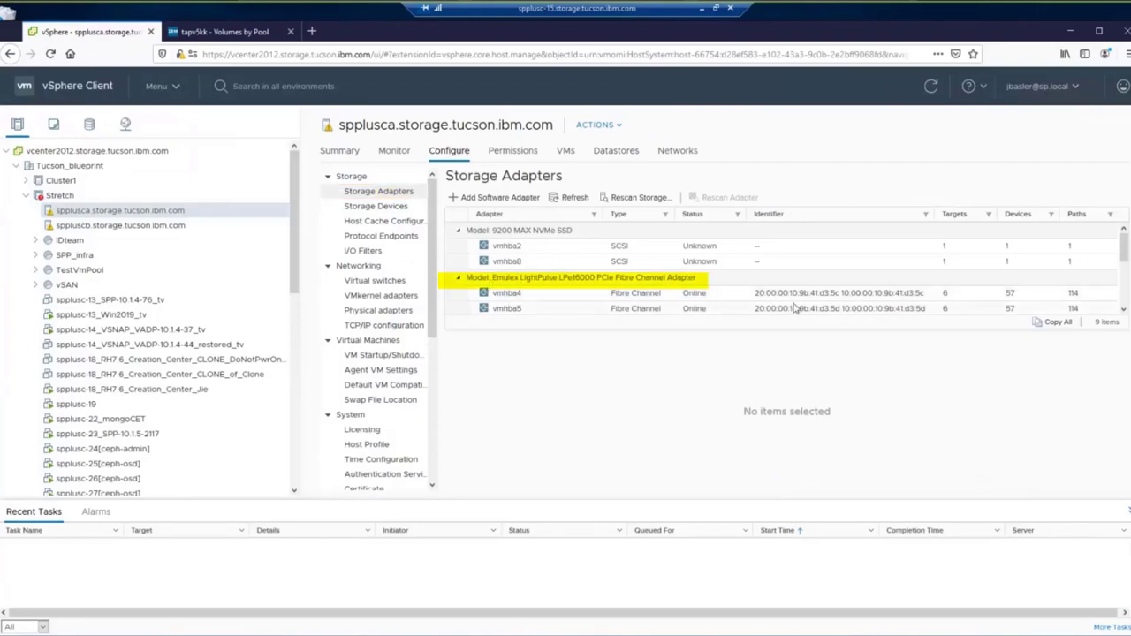
pyautogui.moveTo(845, 295); pyautogui.dragTo(929, 298)
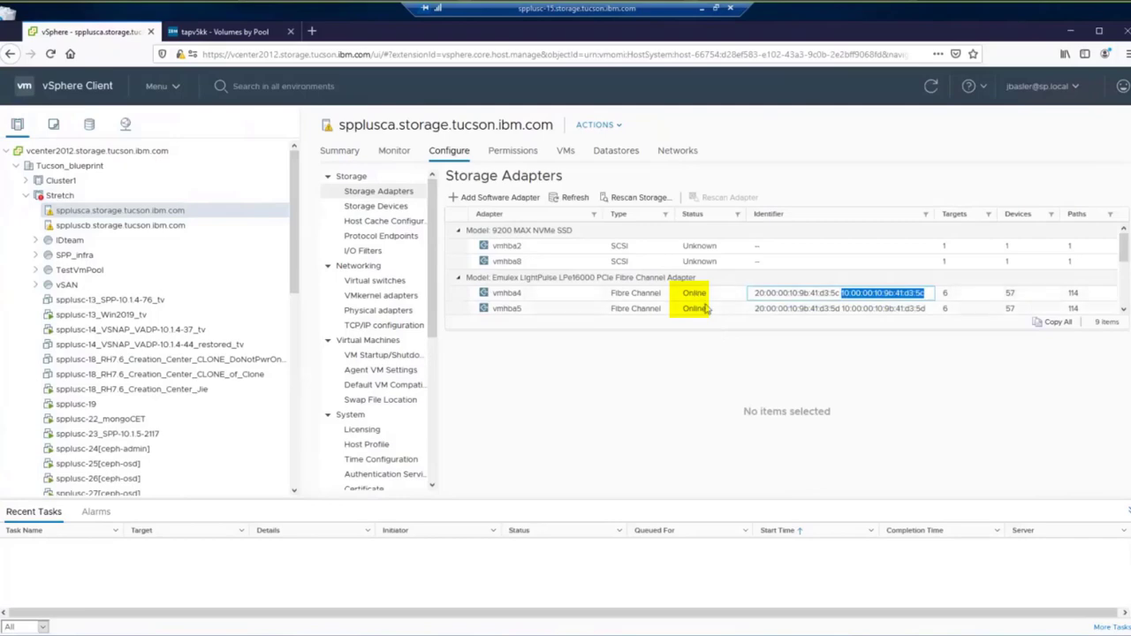
pyautogui.scroll(-2, 839, 296)
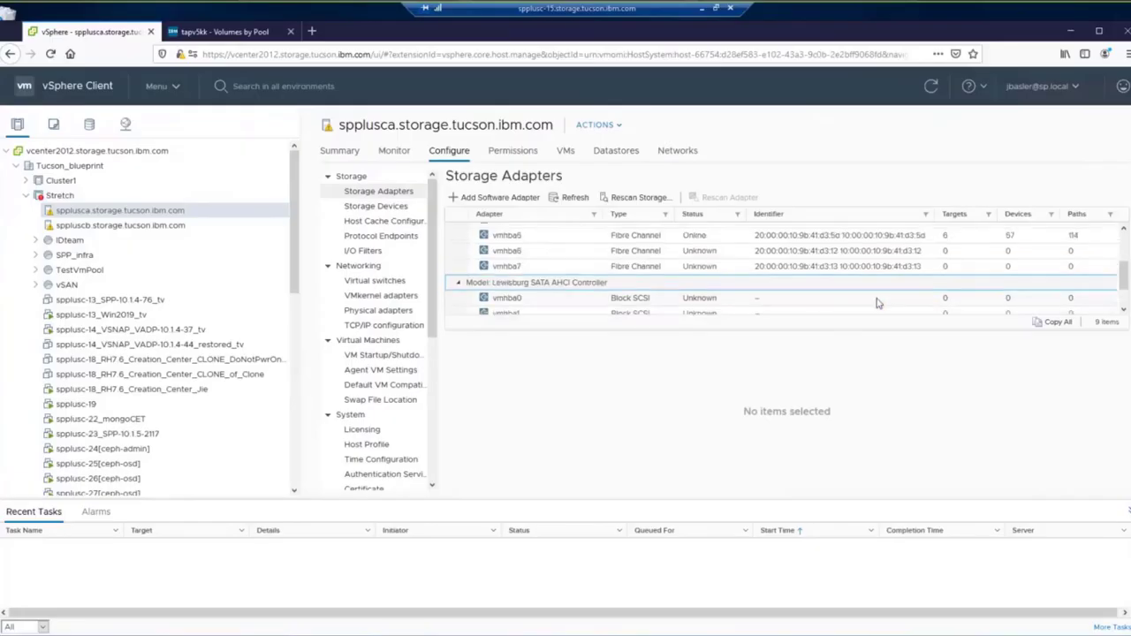
pyautogui.scroll(1, 856, 269)
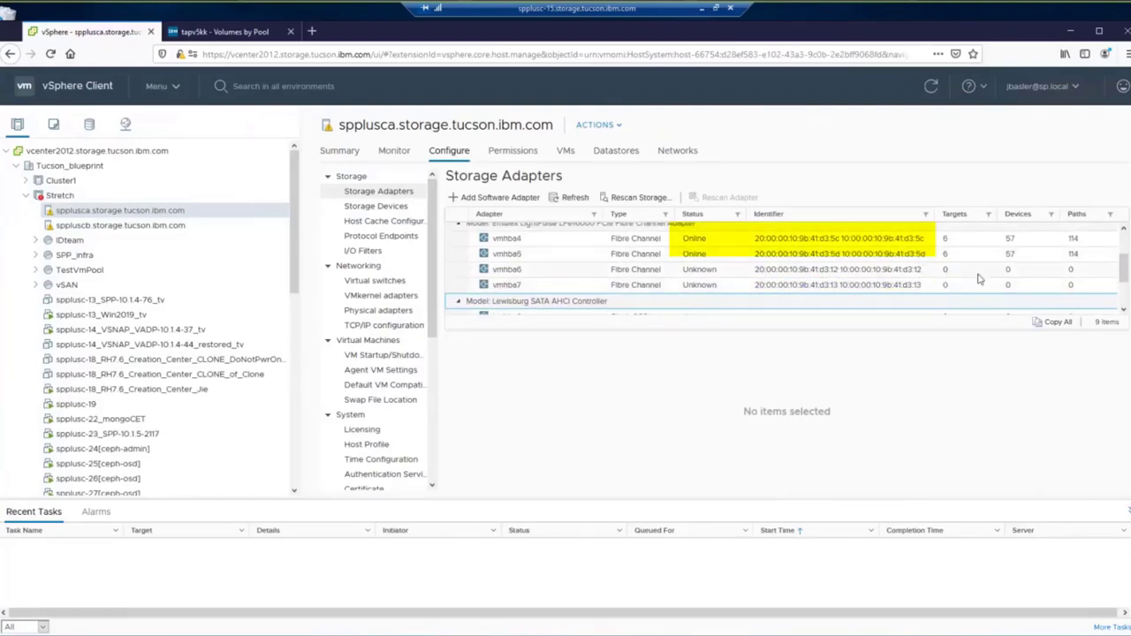
pyautogui.click(375, 206)
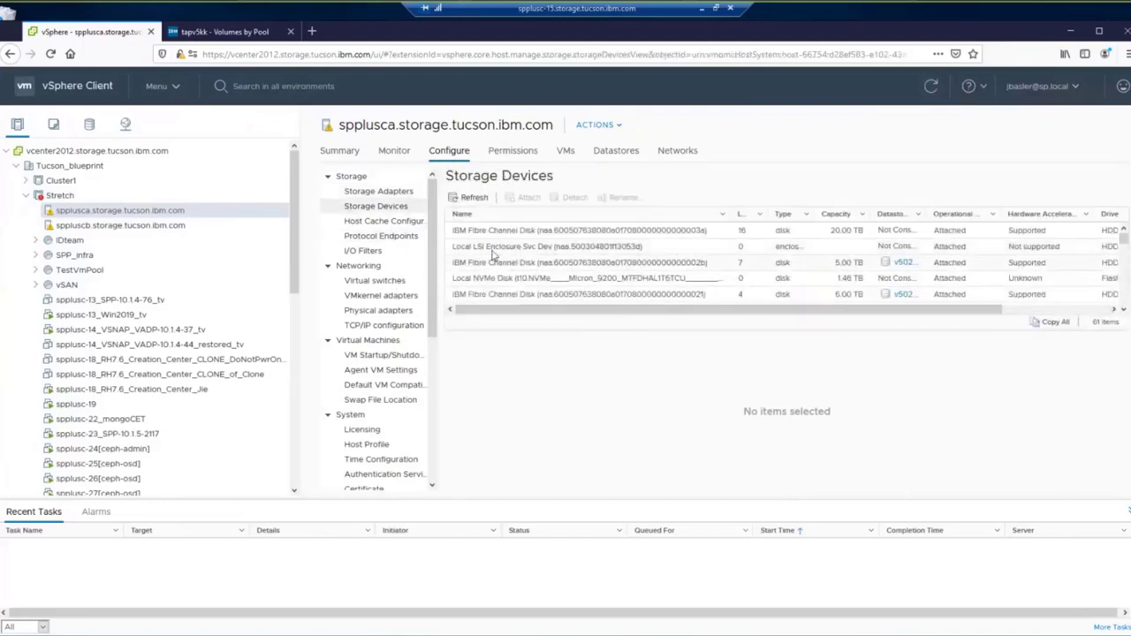
# - Rescan all HBAs on spplusca for new storage devices only, skipping VMFS volumes, then select vmhba4
pyautogui.click(394, 194)
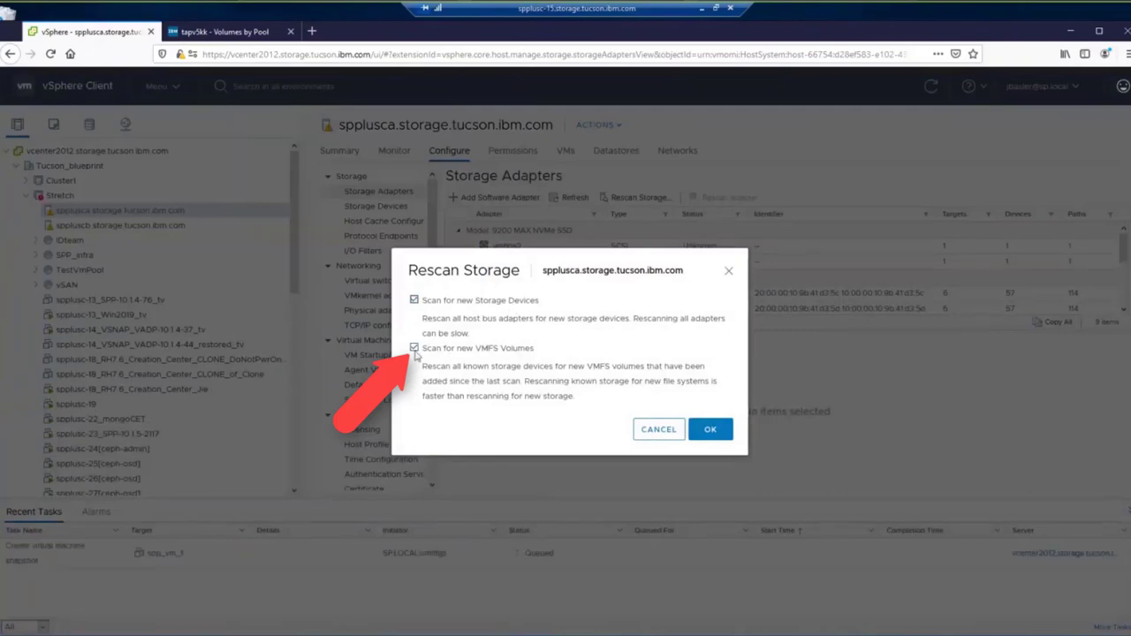
pyautogui.click(445, 350)
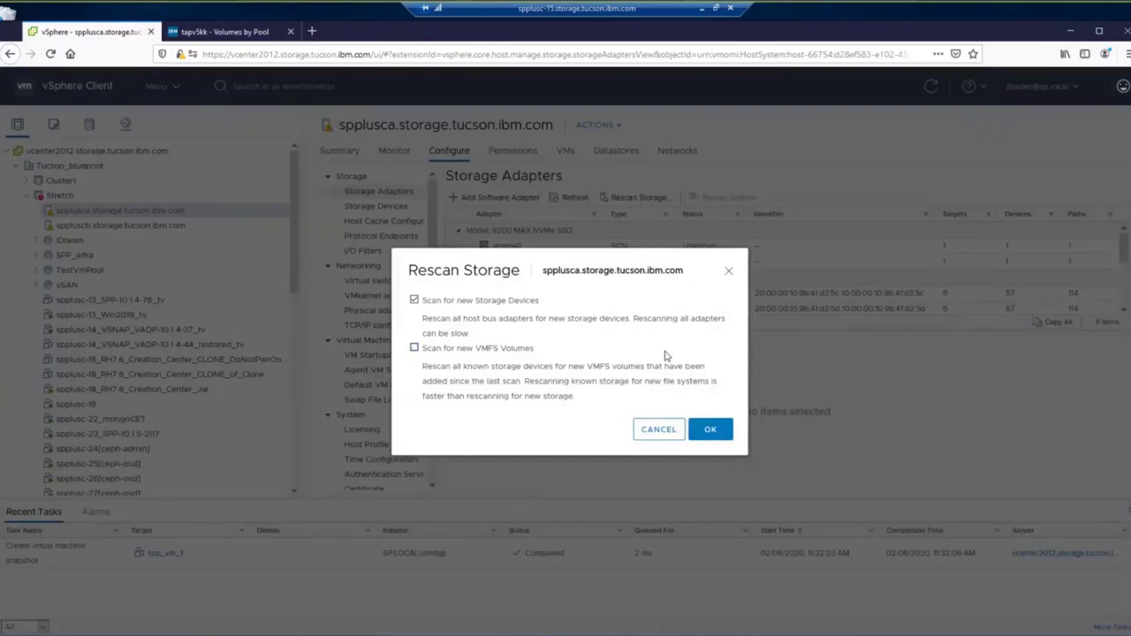
pyautogui.click(711, 430)
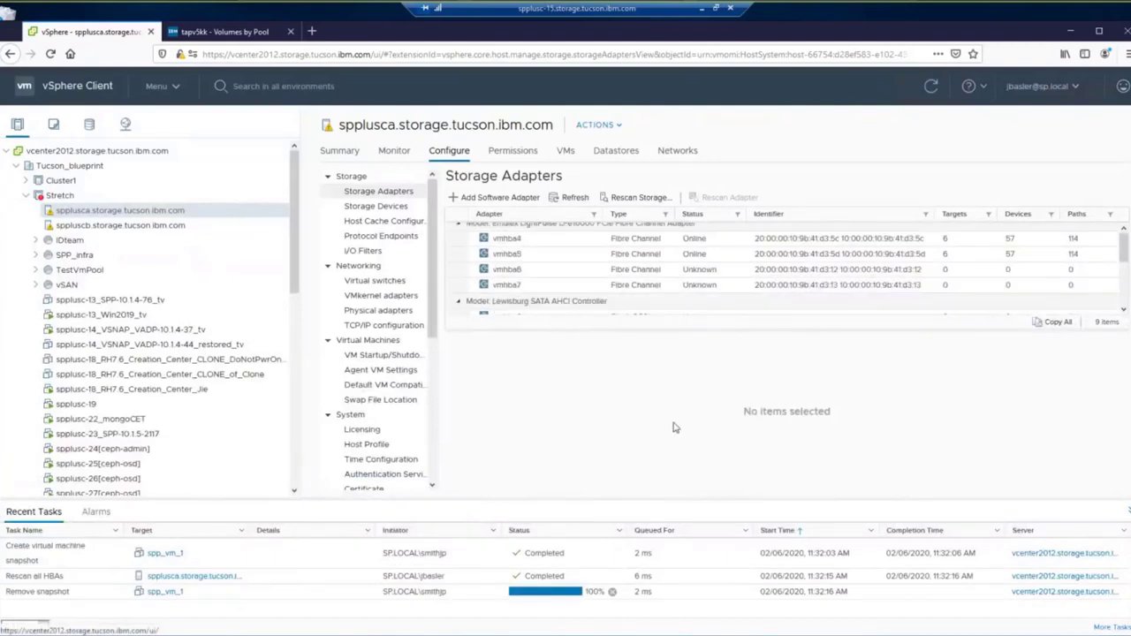
pyautogui.click(576, 243)
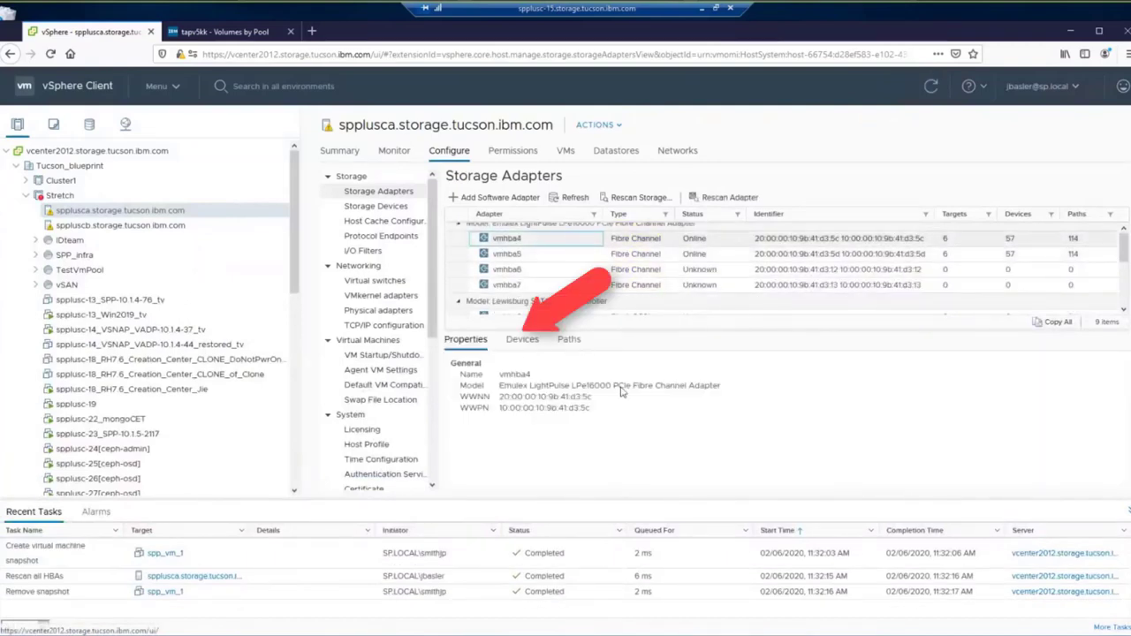
# - Sort vmhba4's devices by capacity, widen the Datastore and Name columns, and select the Not Consumed 5.00 TB LUN 5 disk
pyautogui.click(521, 339)
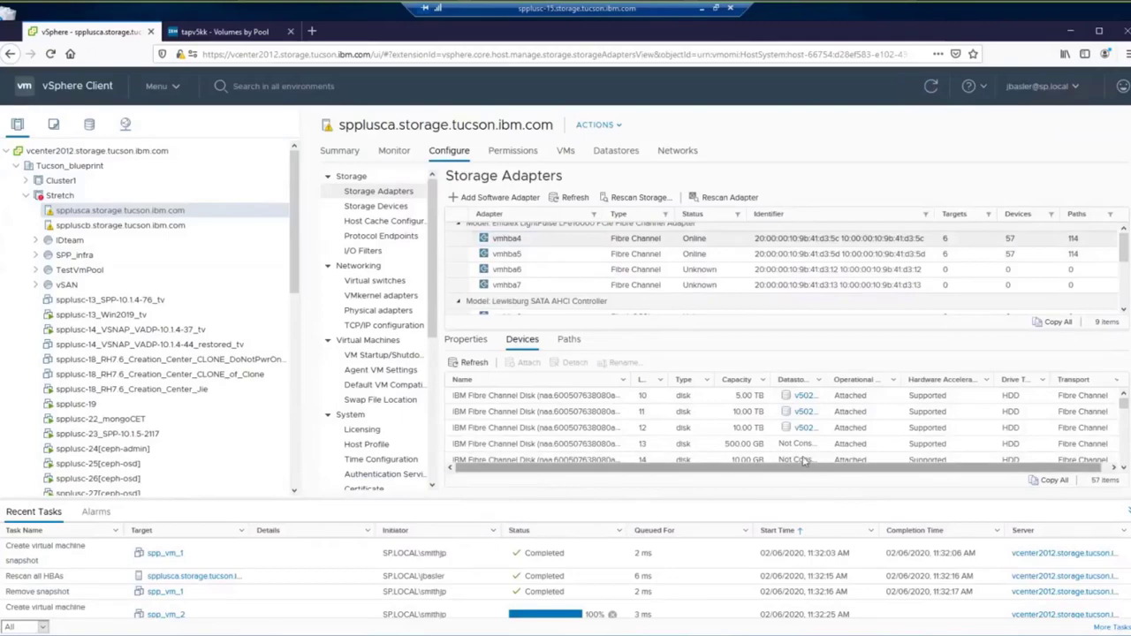
pyautogui.scroll(4, 972, 441)
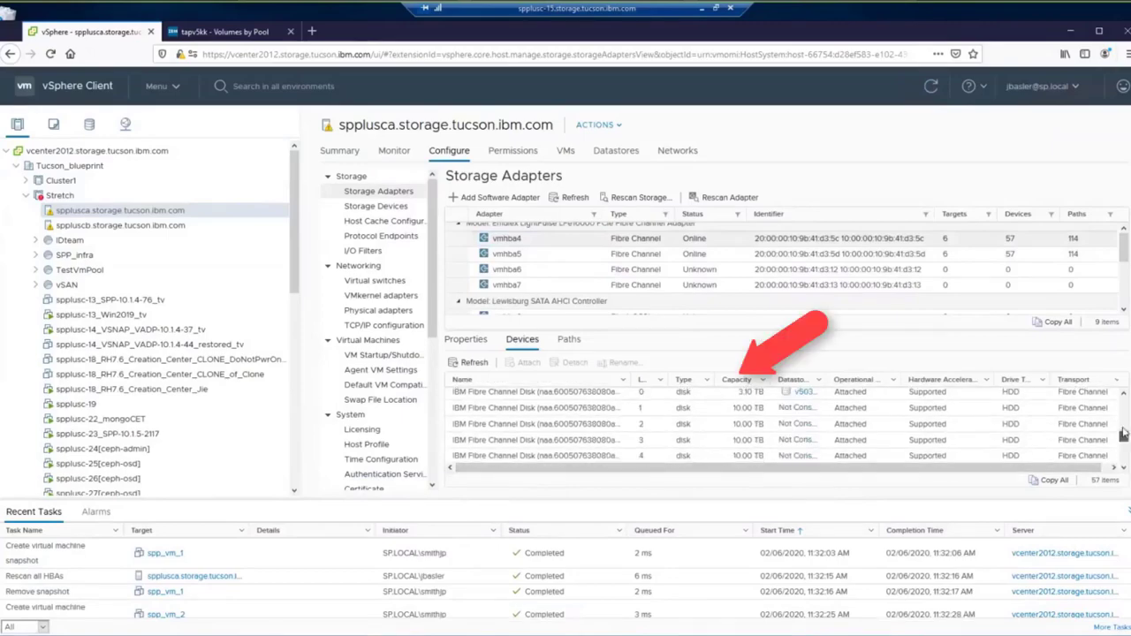
pyautogui.scroll(-8, 1117, 433)
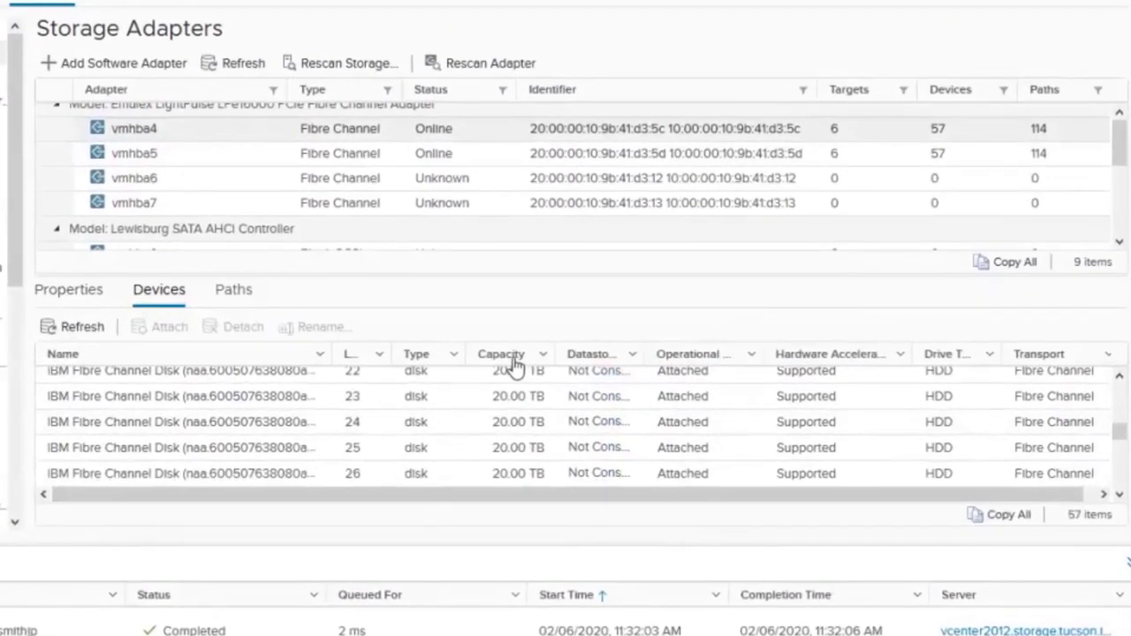
pyautogui.click(515, 366)
pyautogui.moveTo(1120, 426); pyautogui.dragTo(1119, 400)
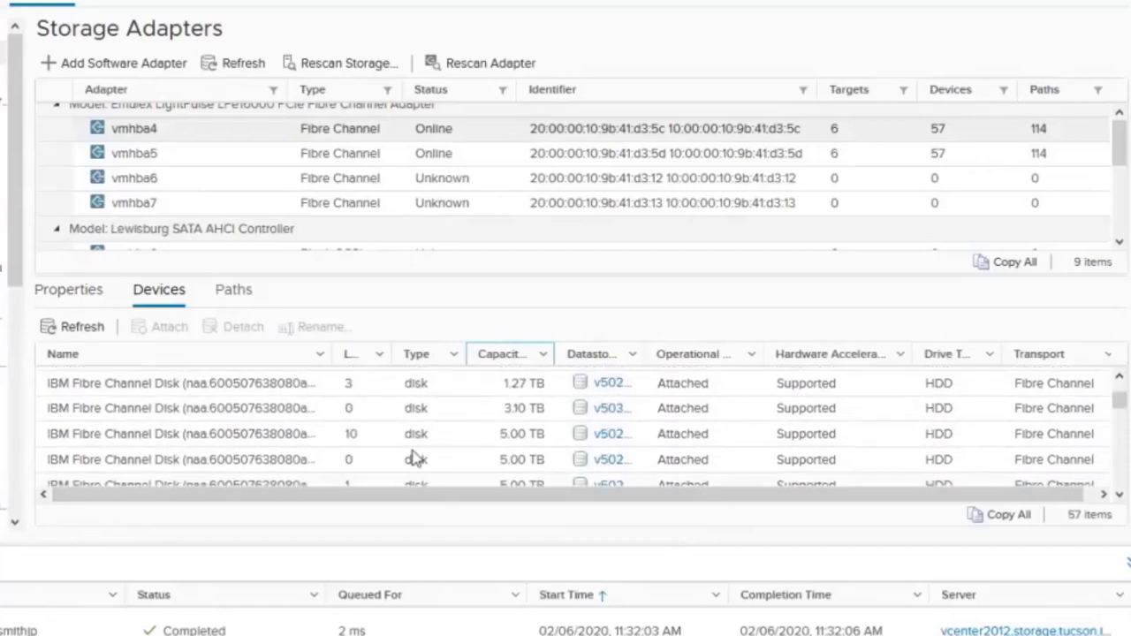
pyautogui.moveTo(643, 361); pyautogui.dragTo(726, 358)
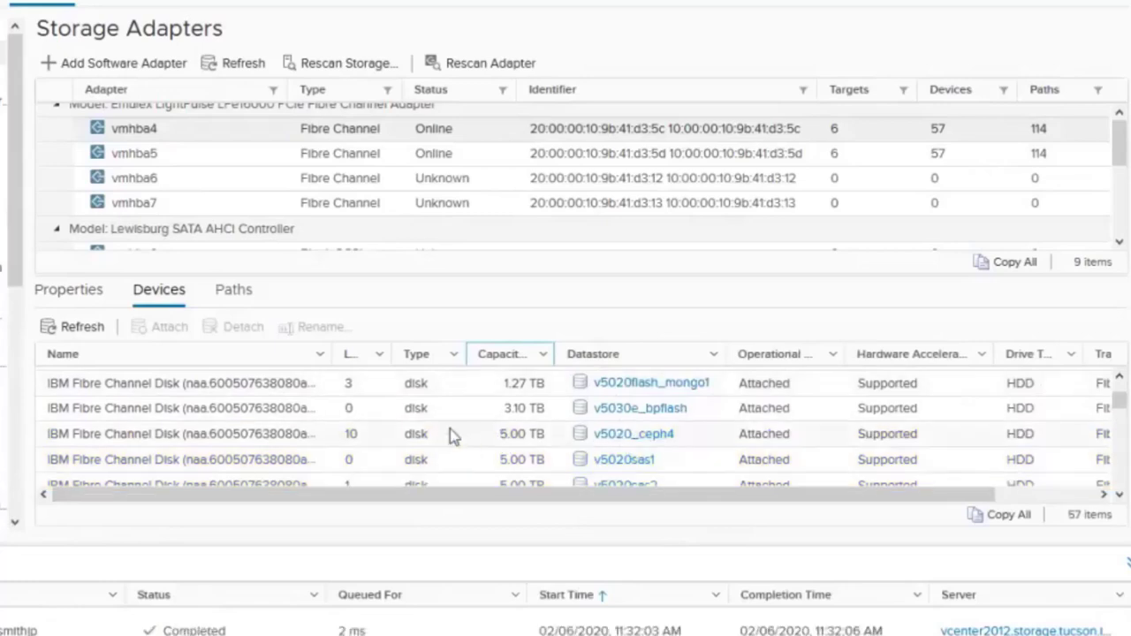
pyautogui.scroll(-5, 455, 437)
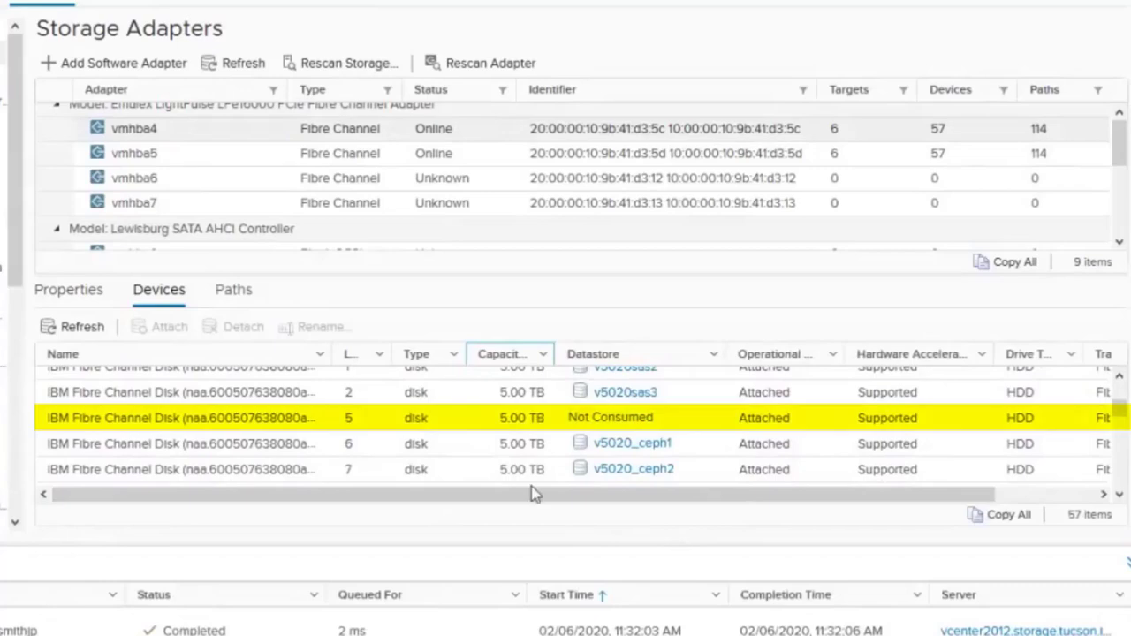
pyautogui.click(691, 422)
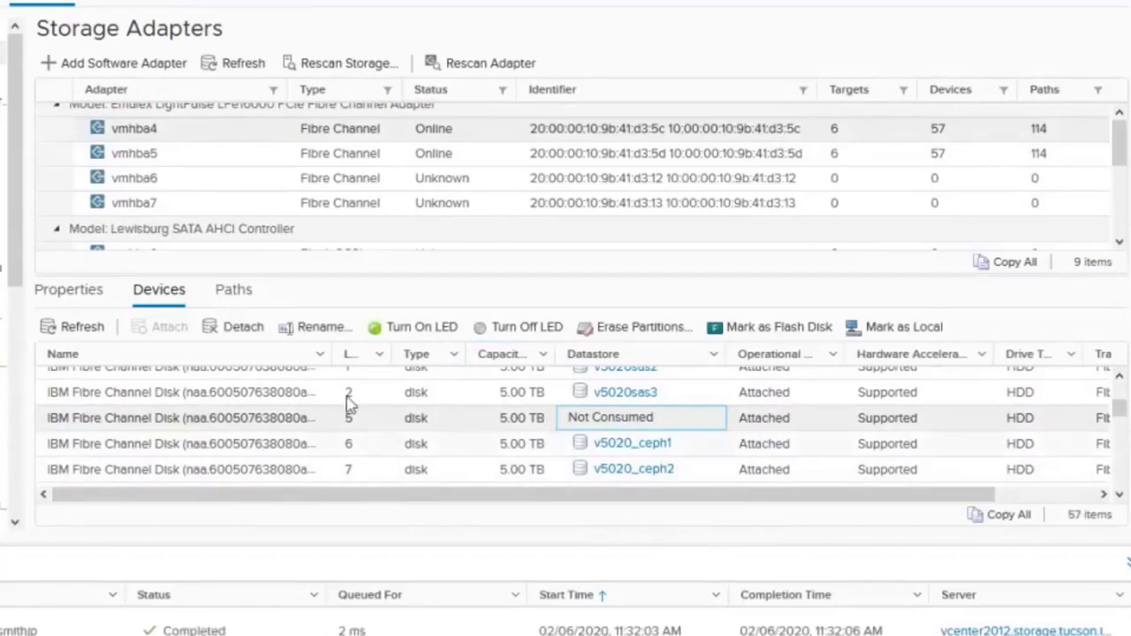
pyautogui.moveTo(334, 361); pyautogui.dragTo(502, 361)
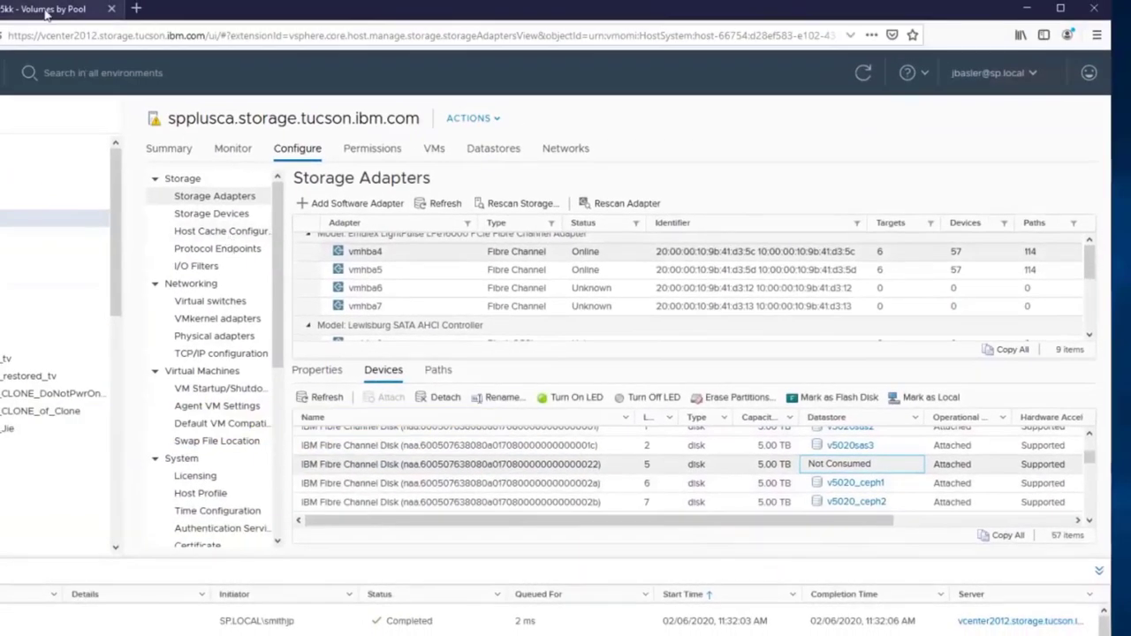
# - Compare with Storwize volumes by pool, then sort vmhba4's disks by name to find the 500.00 GB LUN 6 disk
pyautogui.click(46, 11)
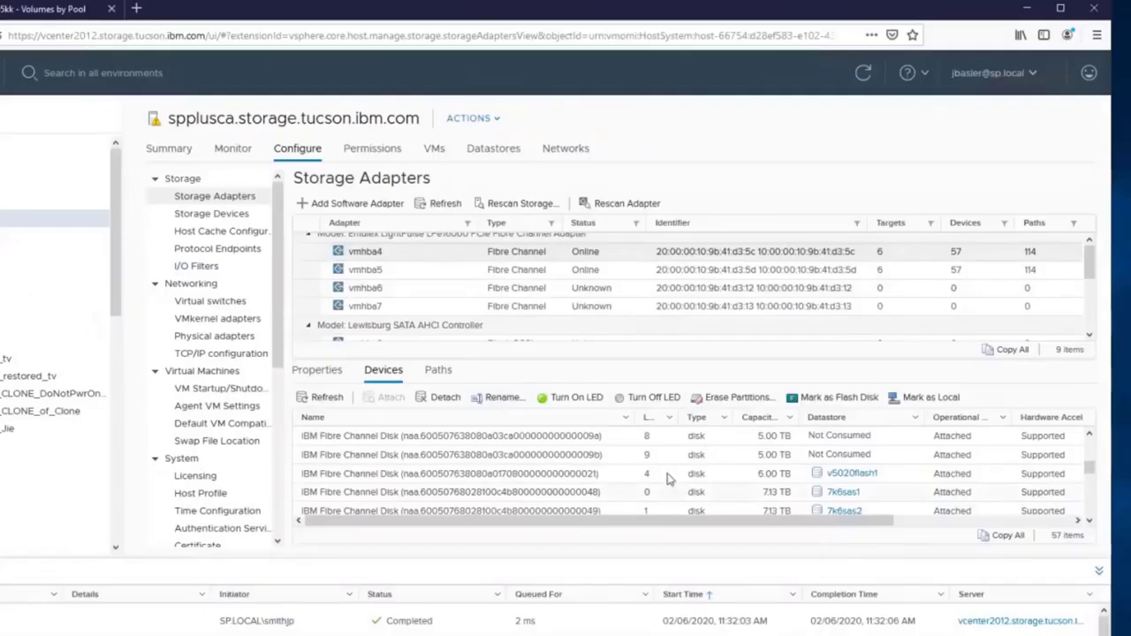
pyautogui.click(619, 456)
pyautogui.scroll(-6, 627, 459)
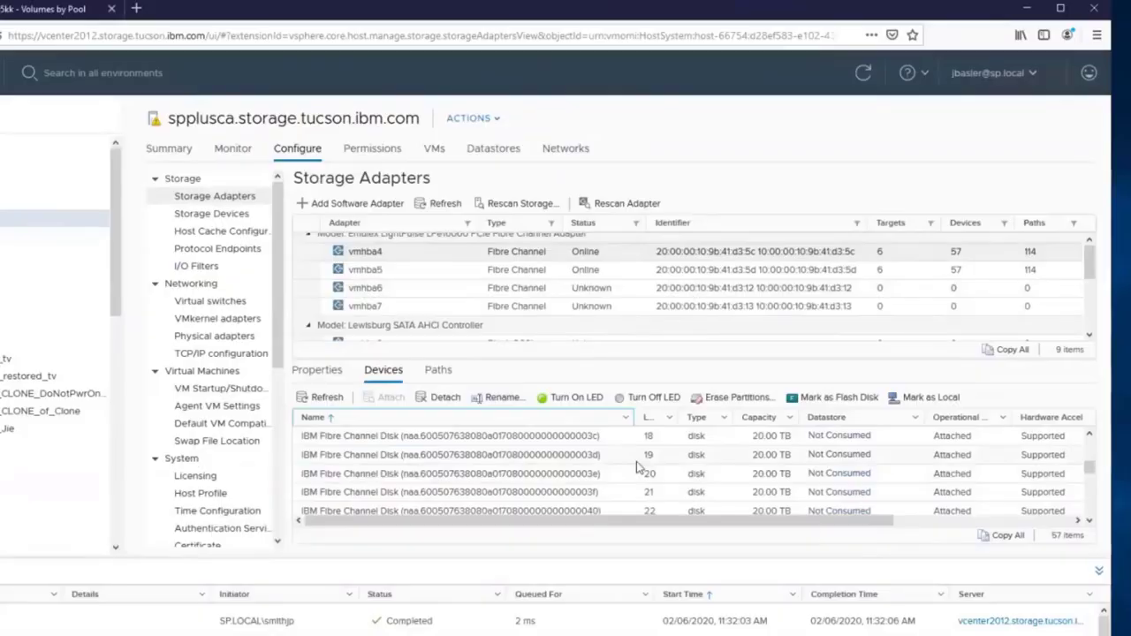
pyautogui.scroll(-10, 633, 472)
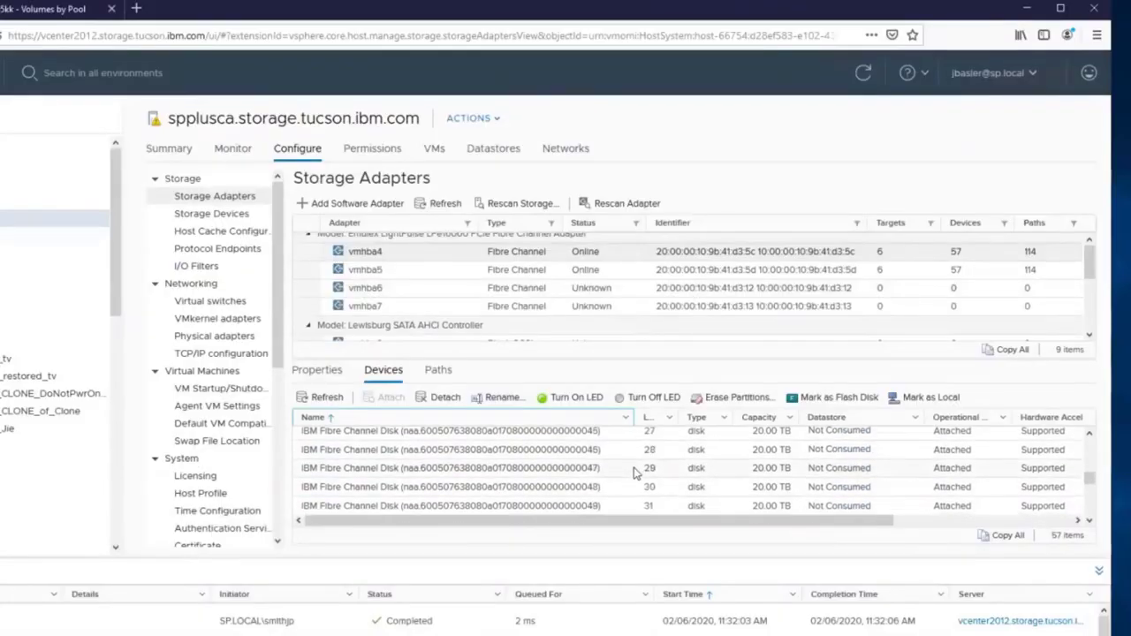
pyautogui.click(1090, 521)
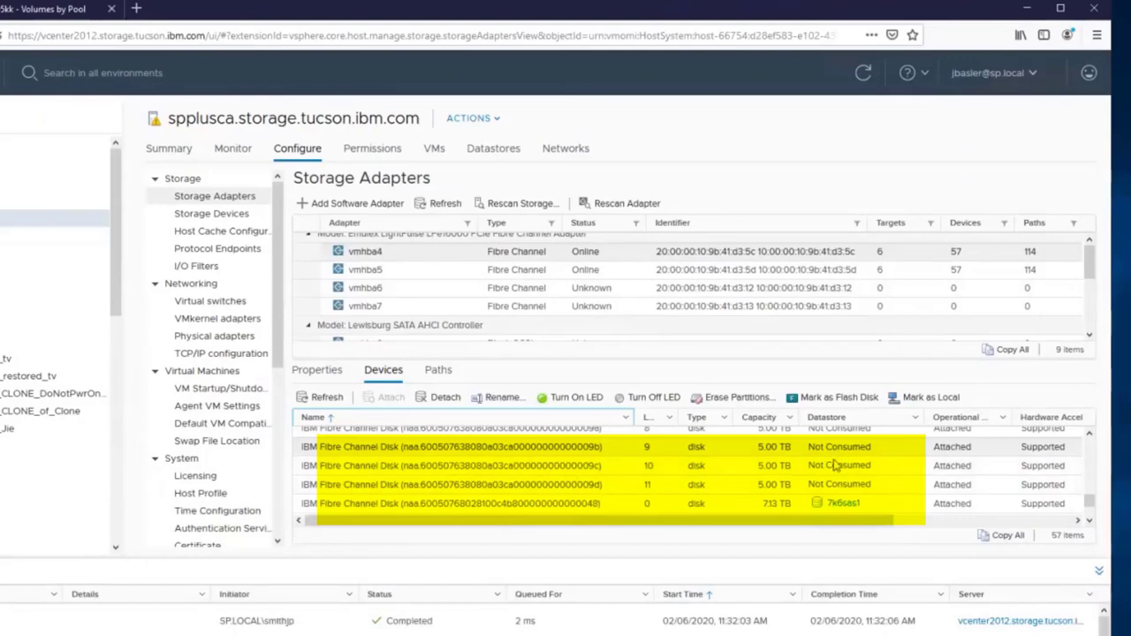
pyautogui.scroll(1, 834, 458)
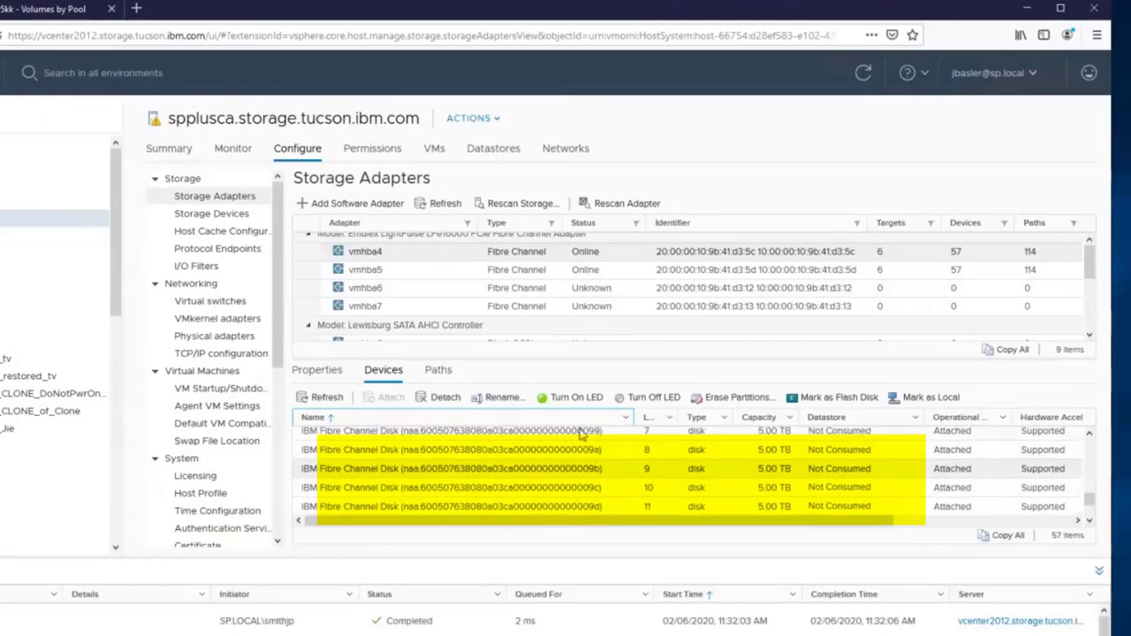
pyautogui.scroll(2, 576, 430)
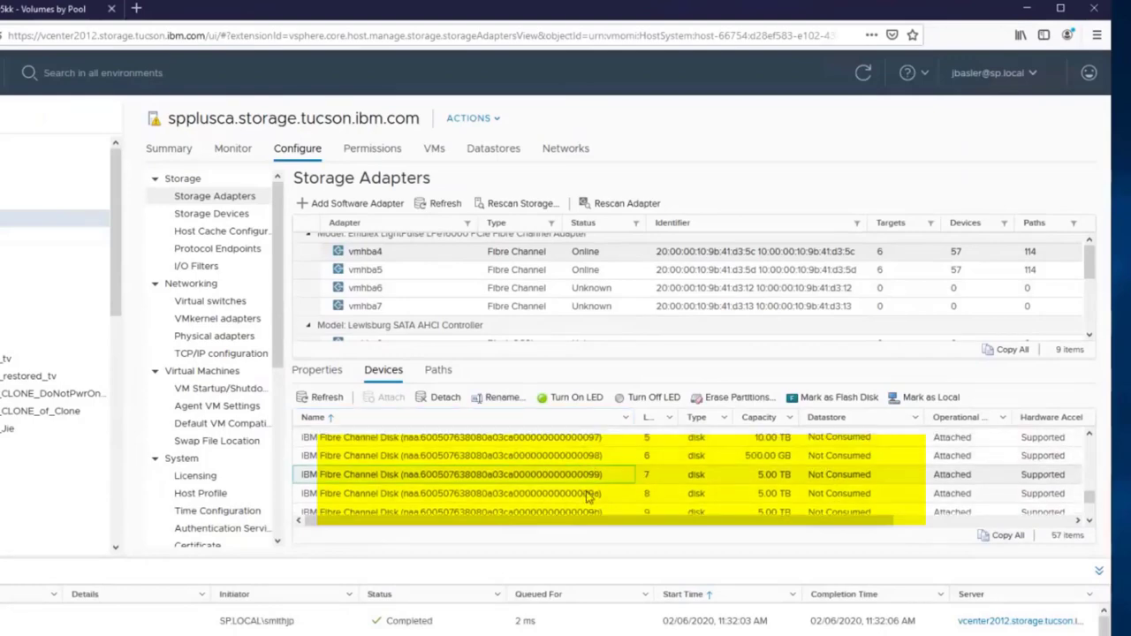
pyautogui.scroll(-1, 587, 497)
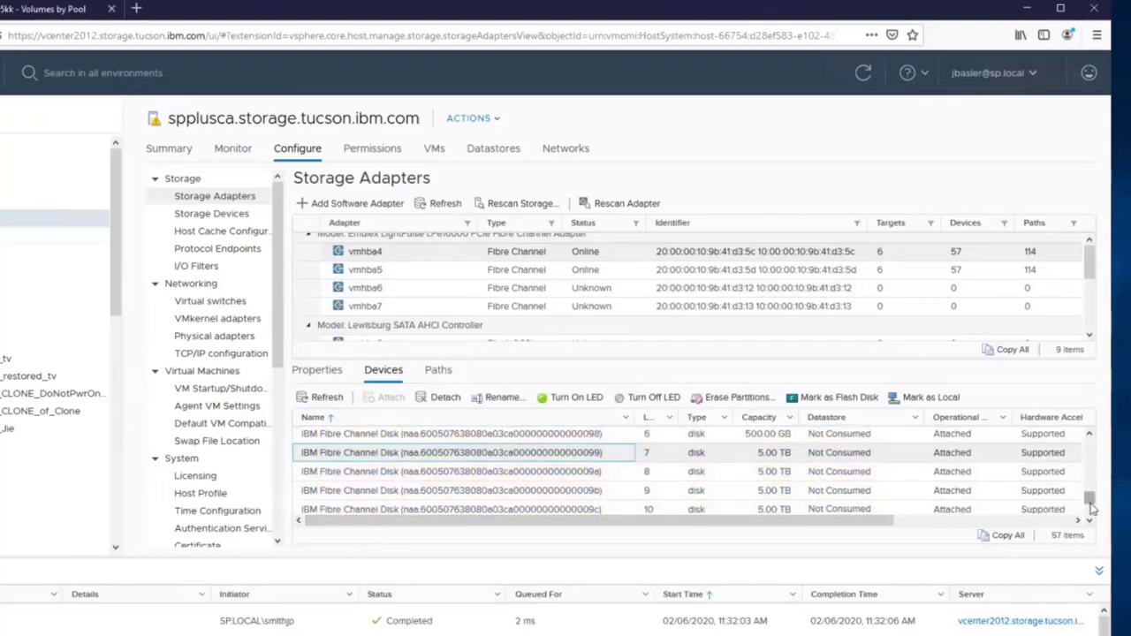
pyautogui.scroll(2, 972, 499)
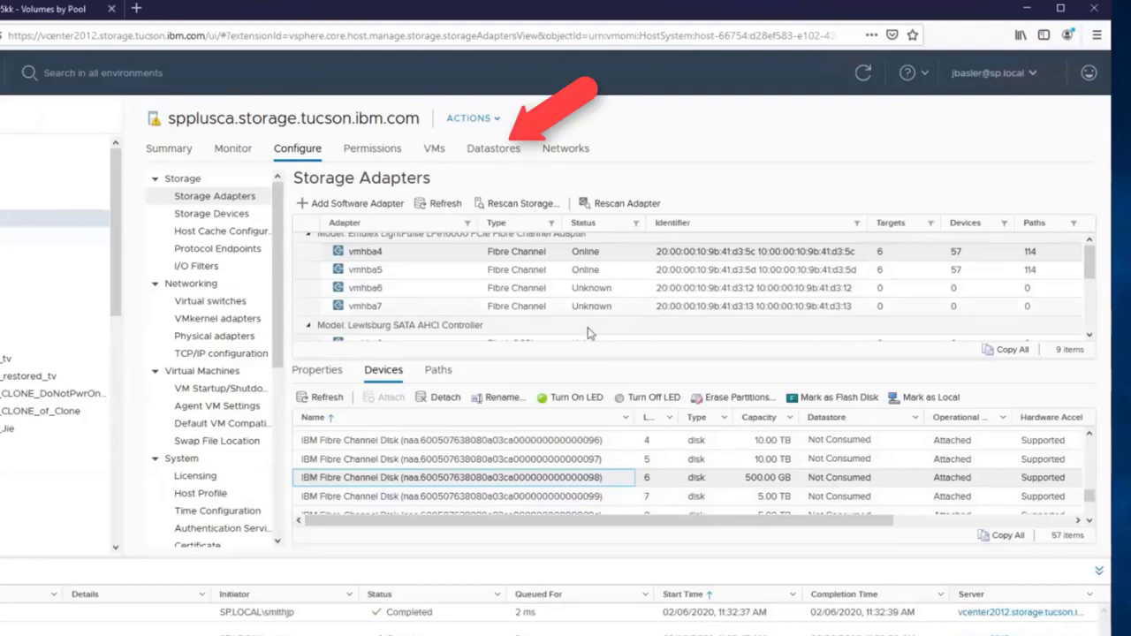
# - From the host's Datastores tab, launch Actions > Storage > New Datastore and continue with VMFS type
pyautogui.click(477, 147)
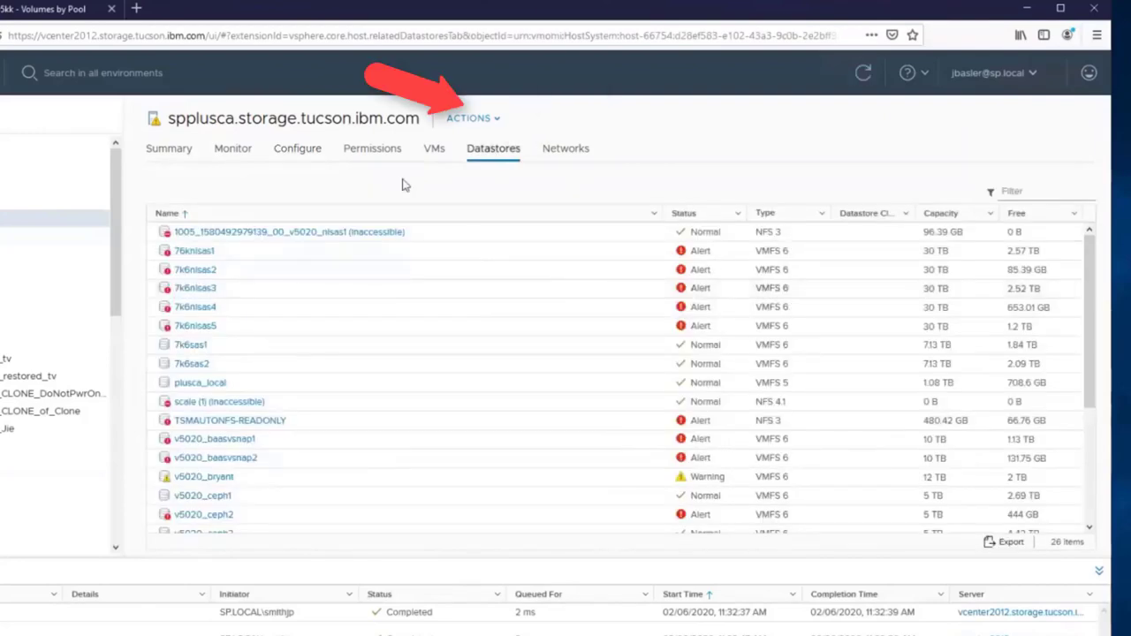
pyautogui.click(468, 117)
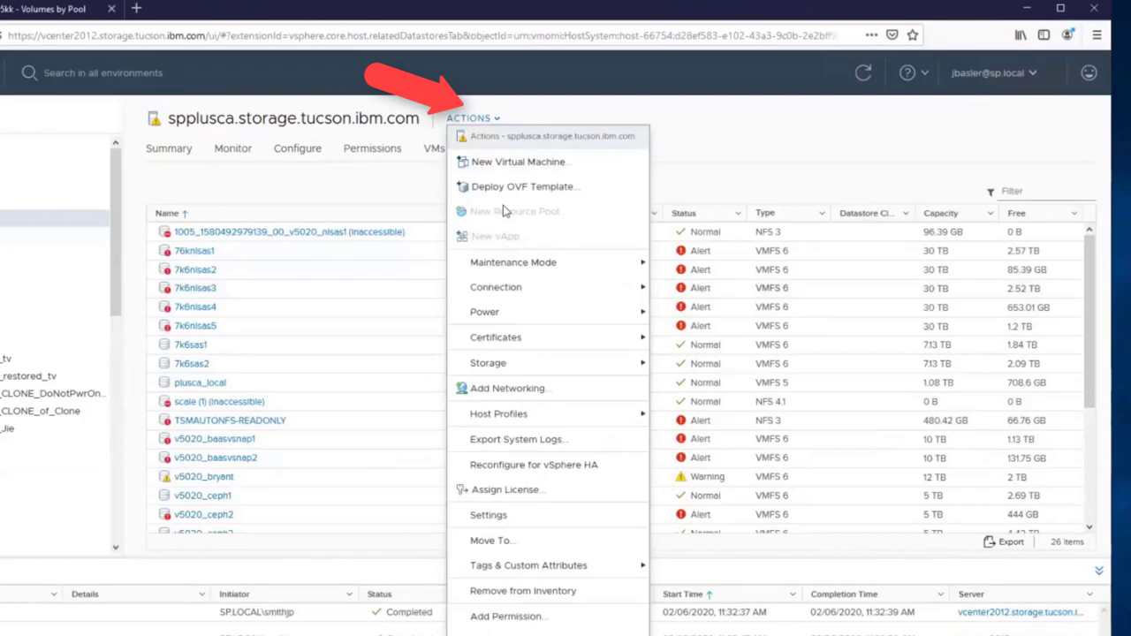
pyautogui.moveTo(555, 366)
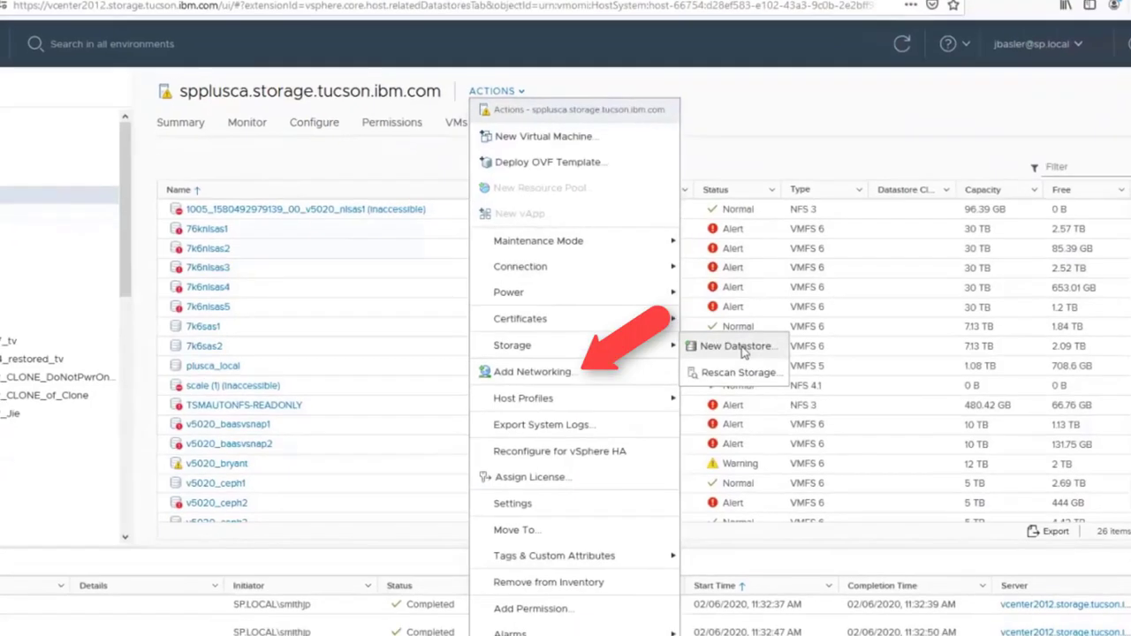
pyautogui.click(740, 348)
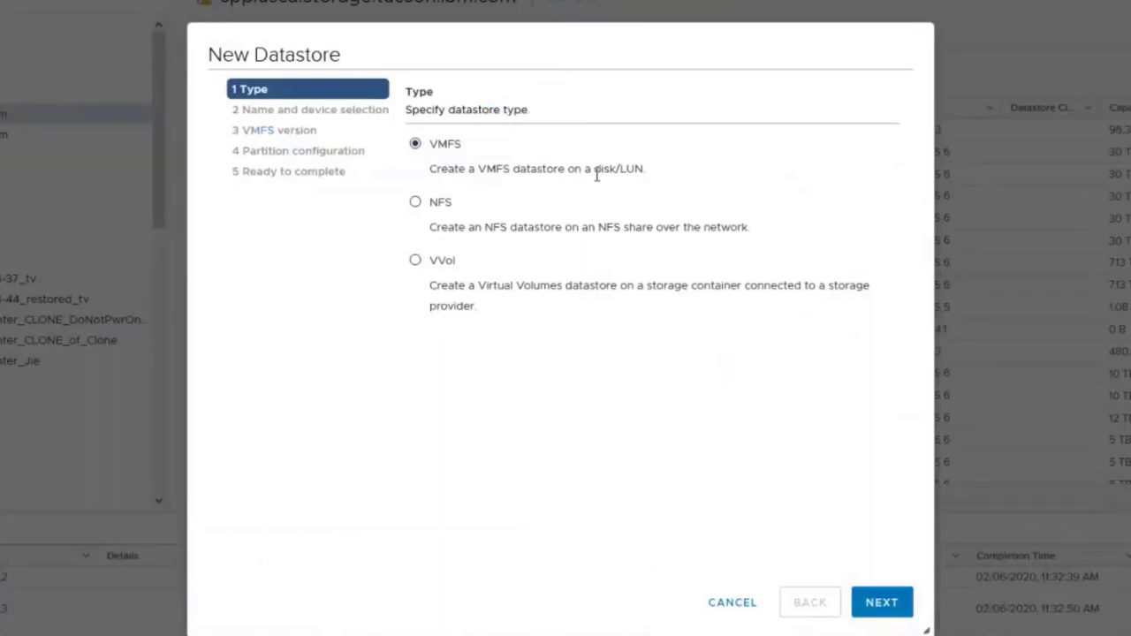
pyautogui.click(880, 601)
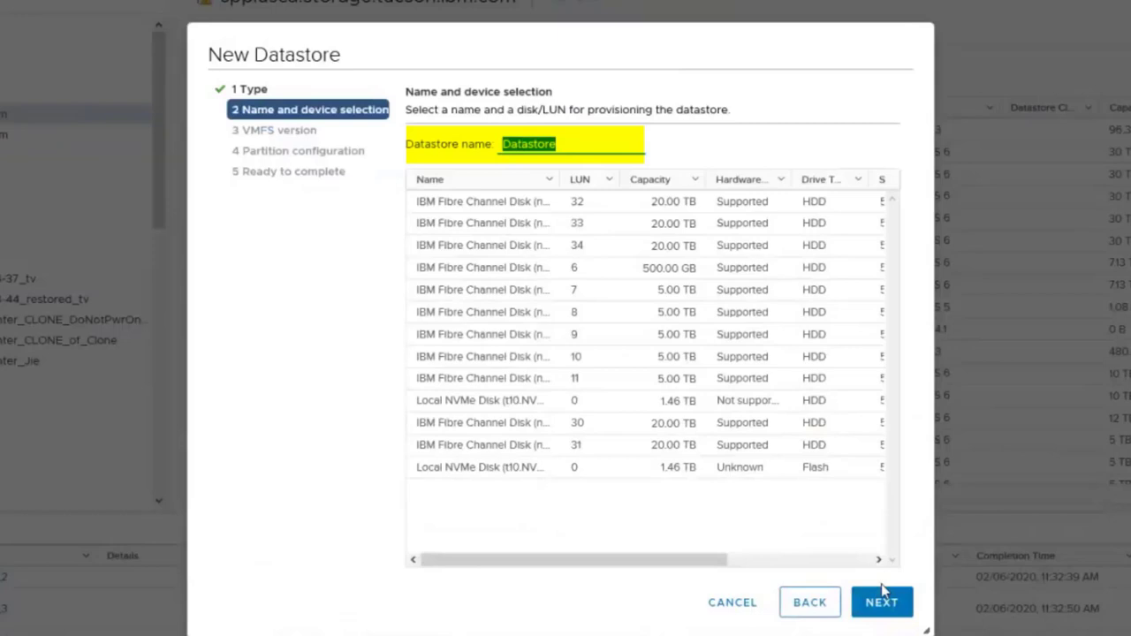
# - Name the new datastore v5030e_spp_flash2
pyautogui.write('spp_flash2')
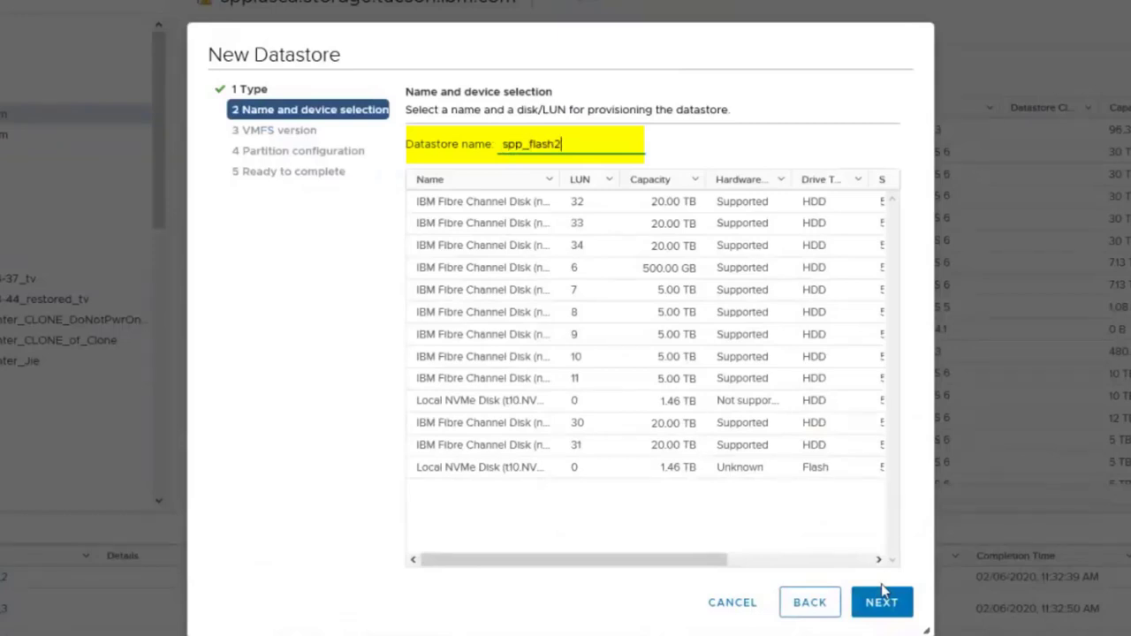
pyautogui.press('Home')
pyautogui.write('v5030e_')
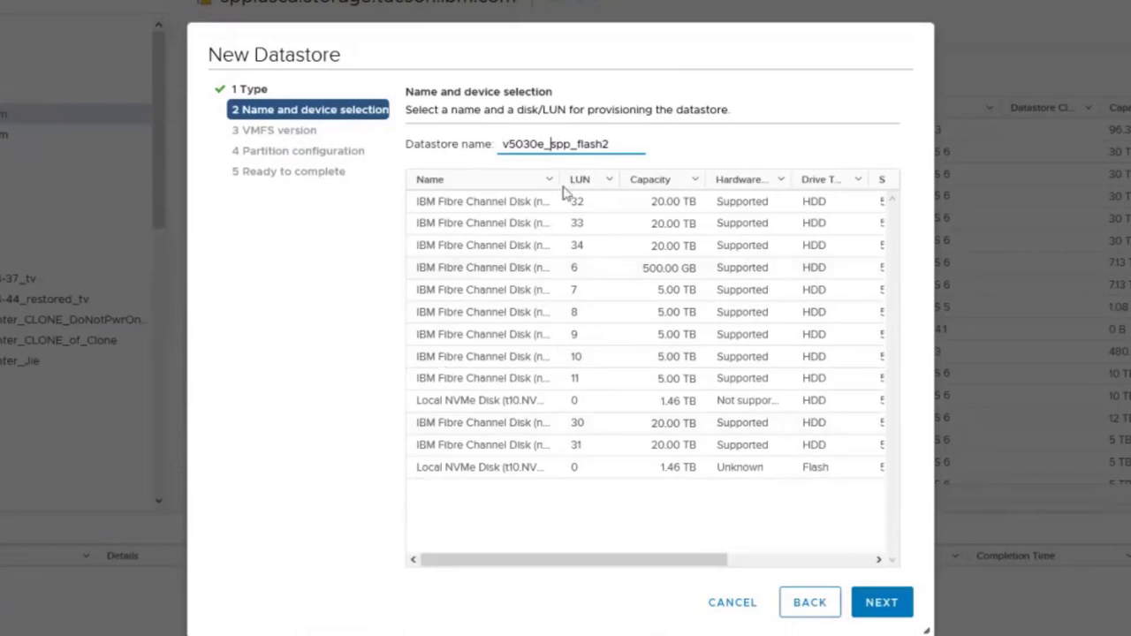
# - Select the 500.00 GB LUN 6 disk, then view the db_grp0 pool volumes in Storwize
pyautogui.moveTo(554, 184); pyautogui.dragTo(817, 176)
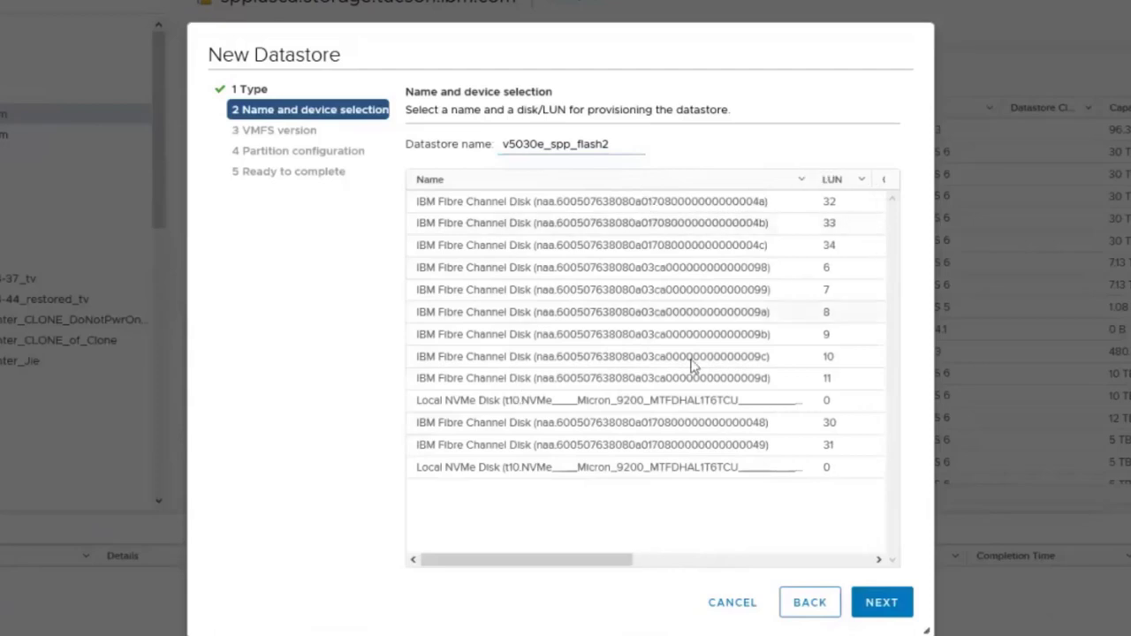
pyautogui.moveTo(518, 560); pyautogui.dragTo(729, 570)
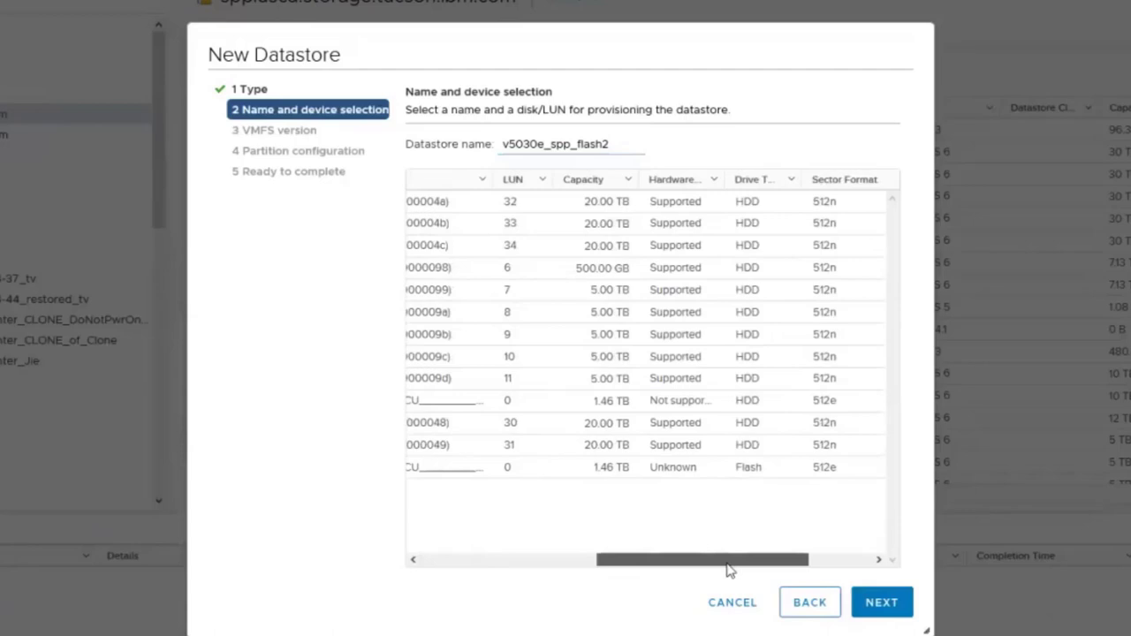
pyautogui.click(522, 557)
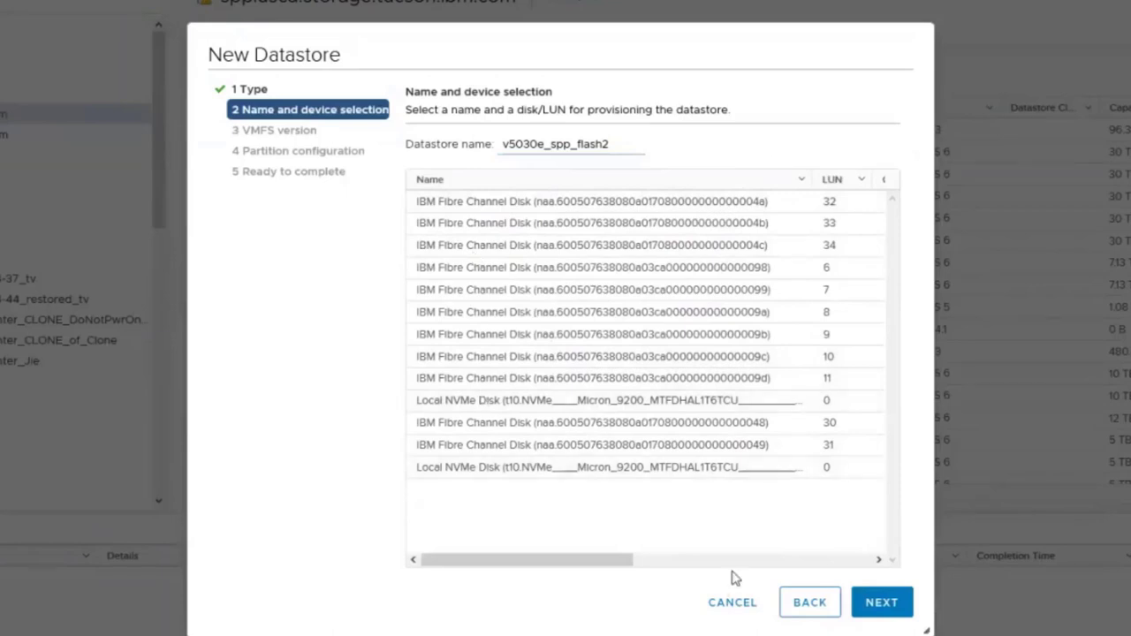
pyautogui.moveTo(556, 563); pyautogui.dragTo(718, 567)
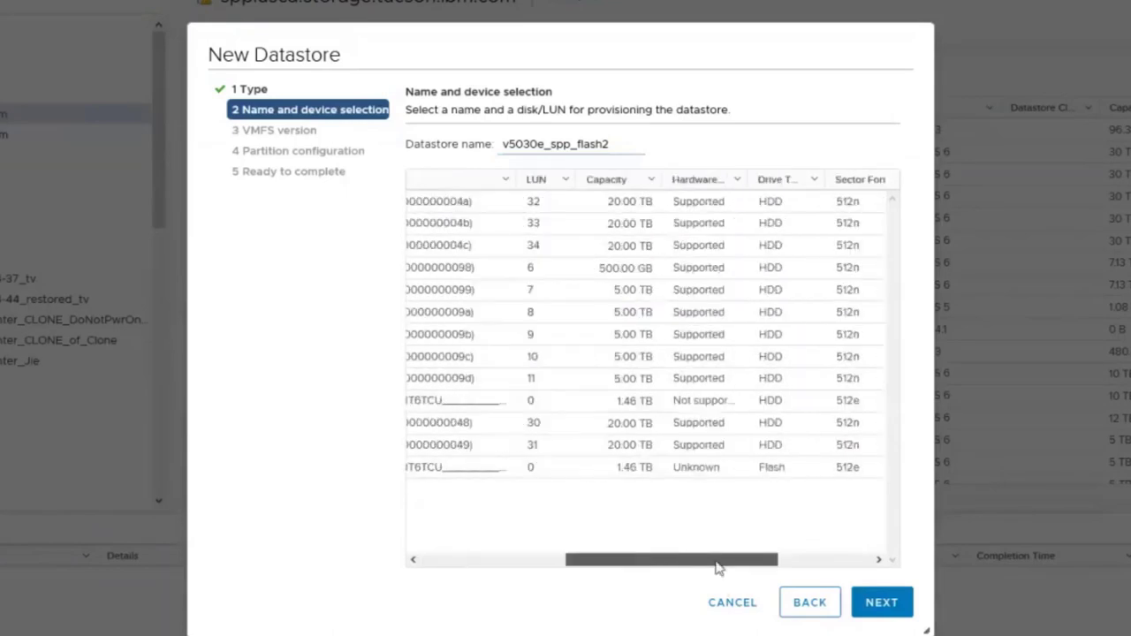
pyautogui.click(590, 276)
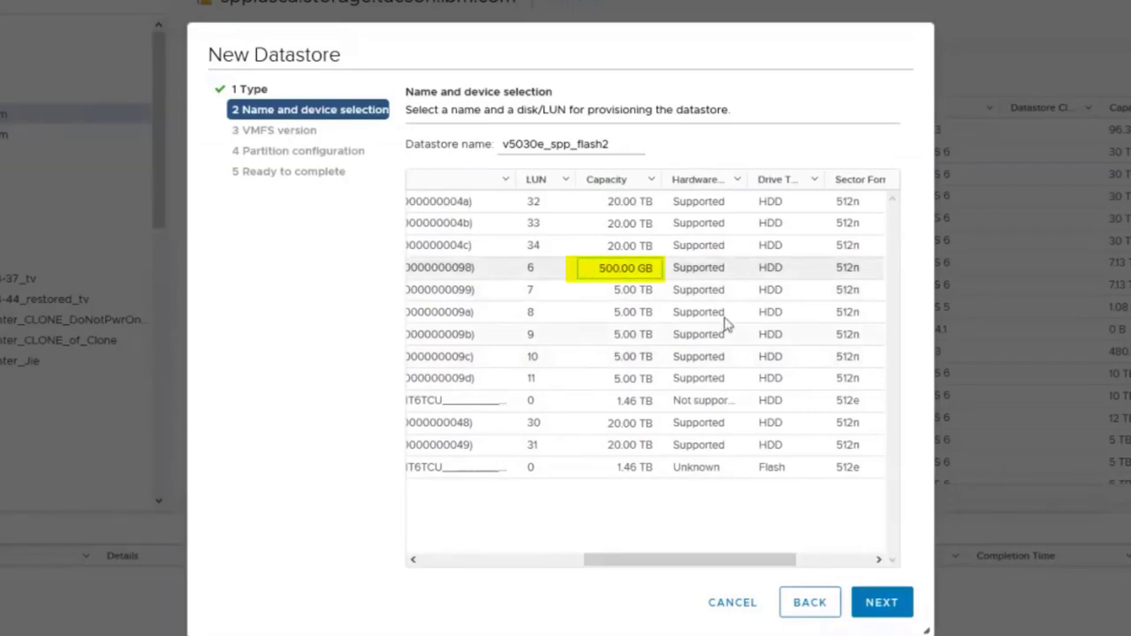
pyautogui.moveTo(646, 559); pyautogui.dragTo(486, 555)
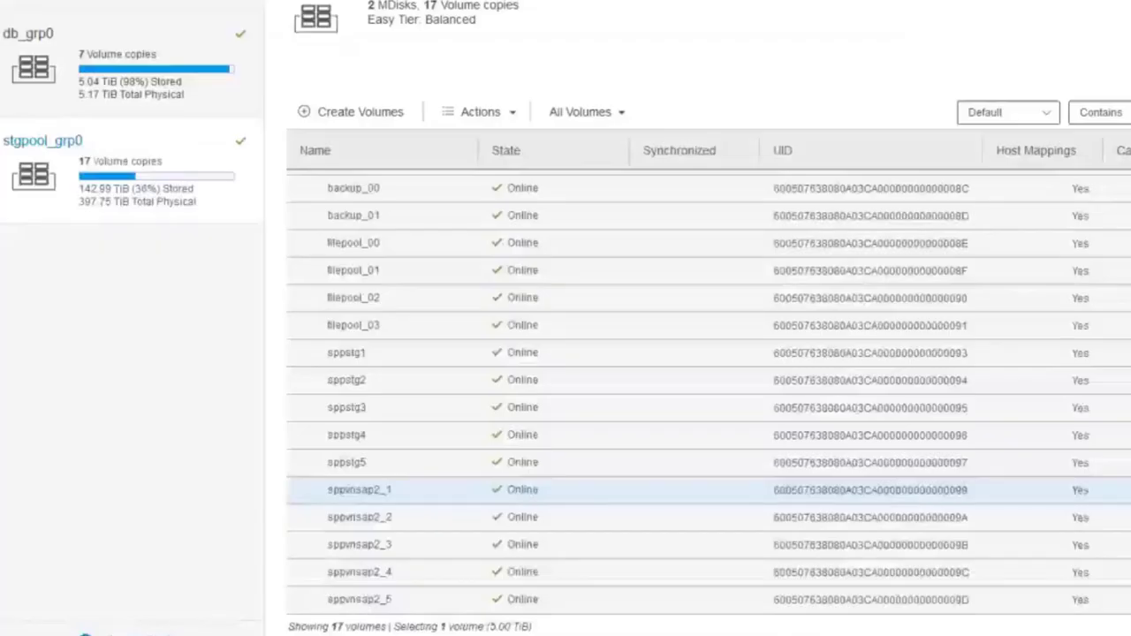
pyautogui.click(138, 97)
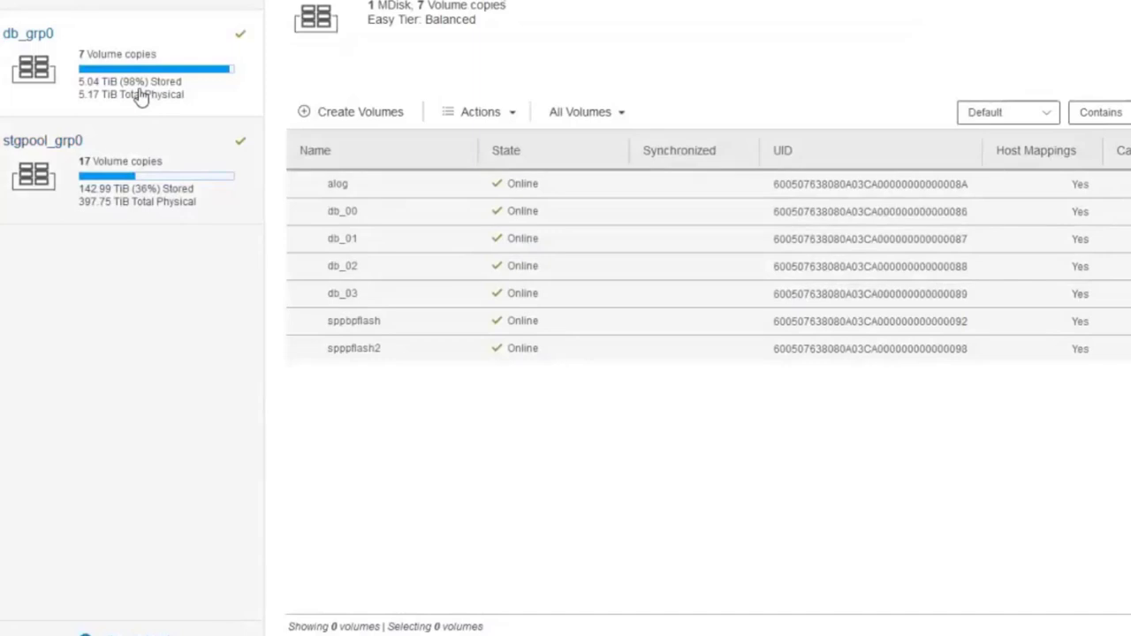
# - Select the sppflash2 volume in db_grp0 to confirm its 500 GiB size and UID ending 098
pyautogui.click(668, 350)
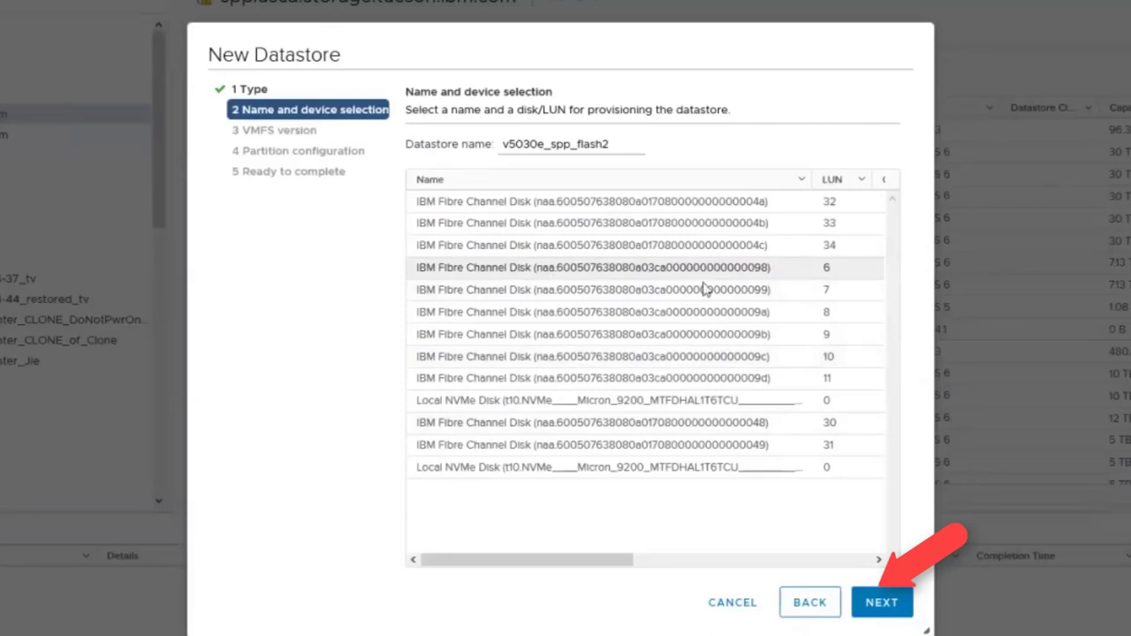
# - Complete the wizard with VMFS 6 and the full 500 GB size to create v5030e_spp_flash2
pyautogui.click(886, 609)
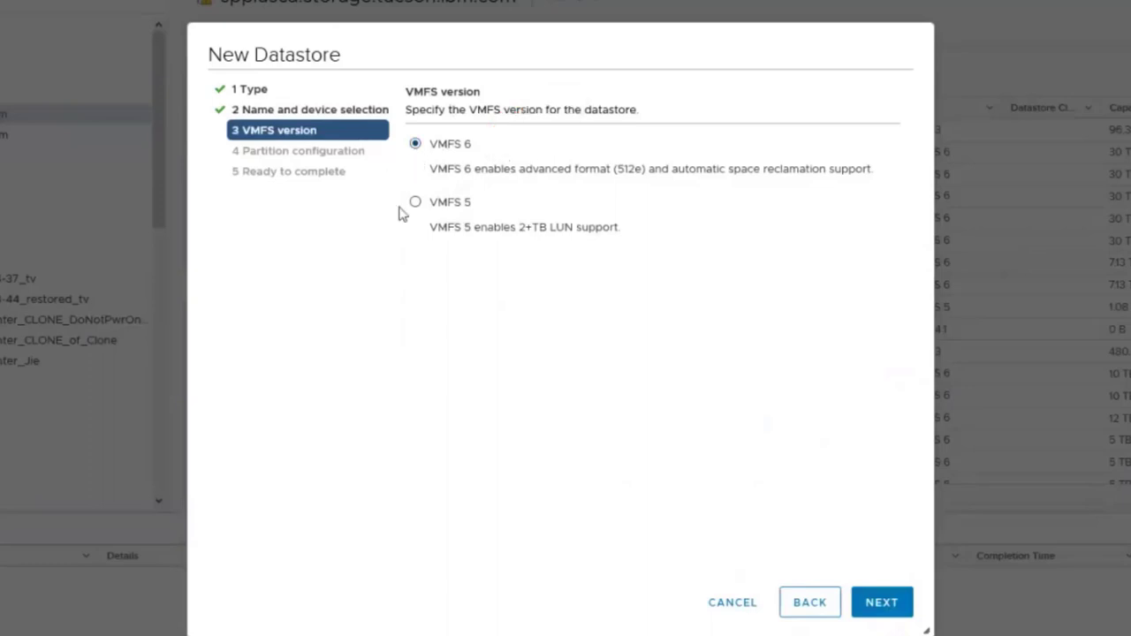
pyautogui.click(879, 608)
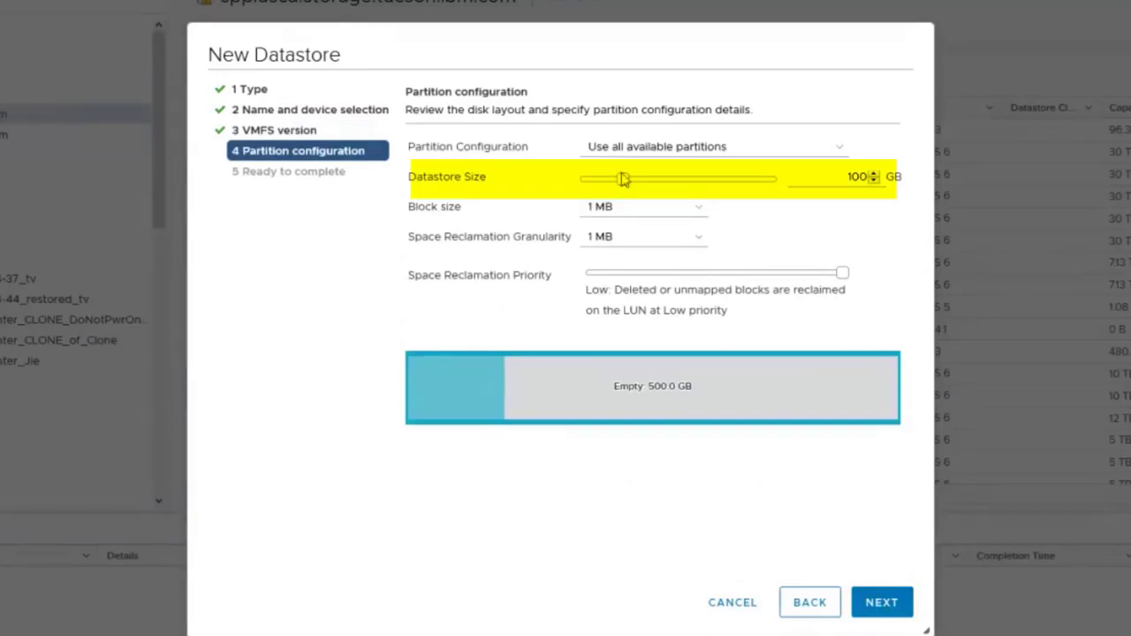
pyautogui.moveTo(616, 183); pyautogui.dragTo(822, 190)
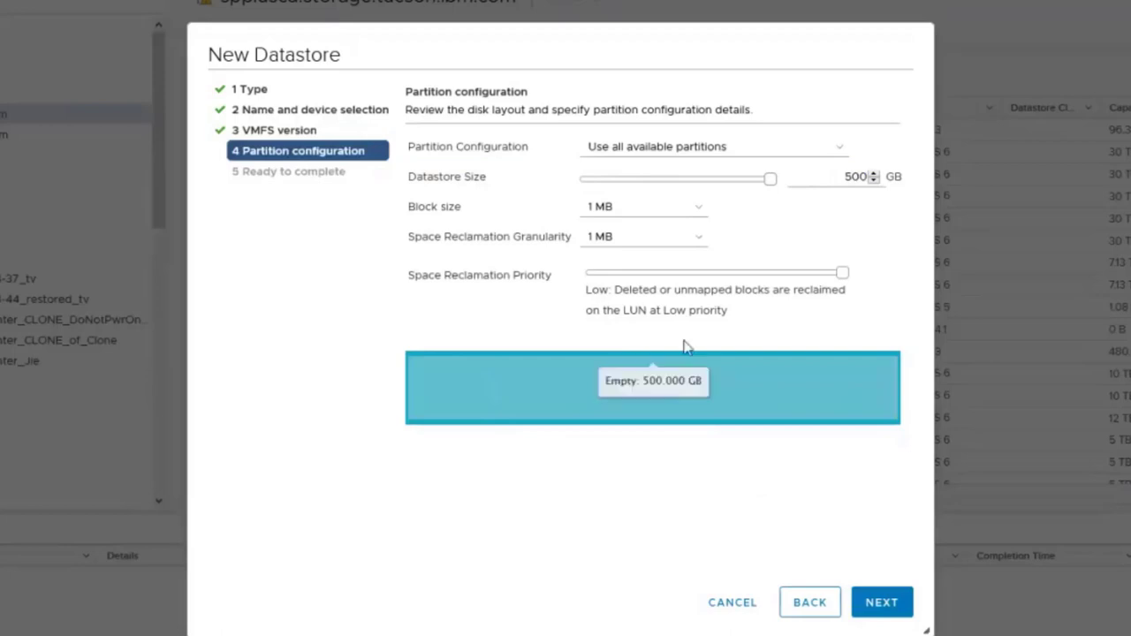
pyautogui.click(886, 608)
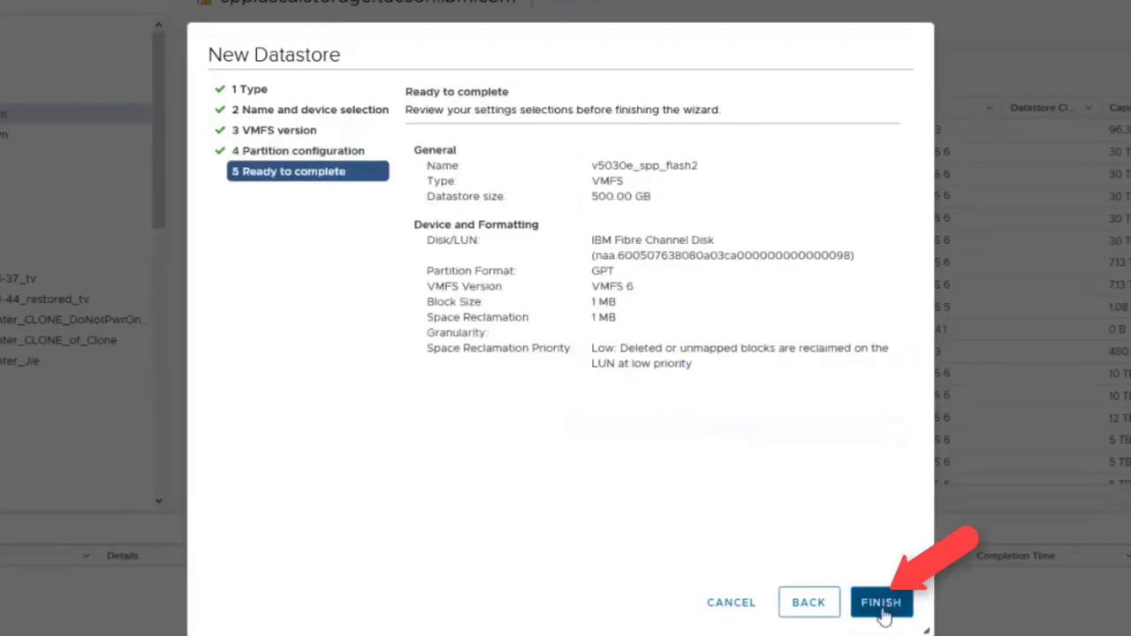
pyautogui.click(881, 616)
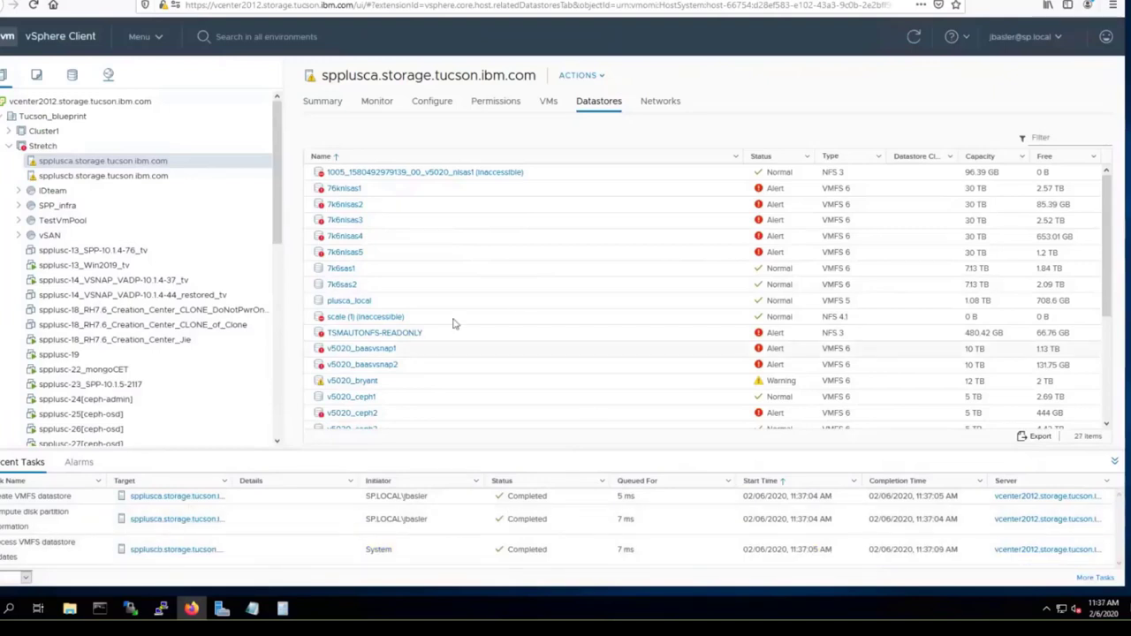
# - Find v5030e_spp_flash2 (VMFS 6, 499.75 GB, Normal) in the Stretch cluster's Datastores tab
pyautogui.scroll(-5, 525, 326)
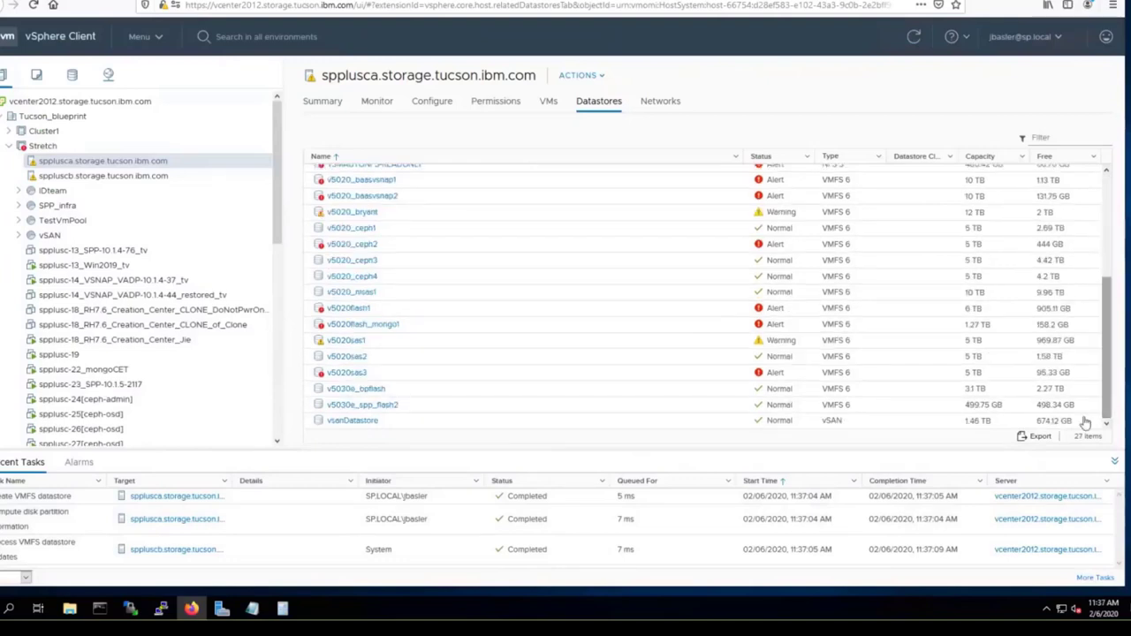
pyautogui.click(421, 412)
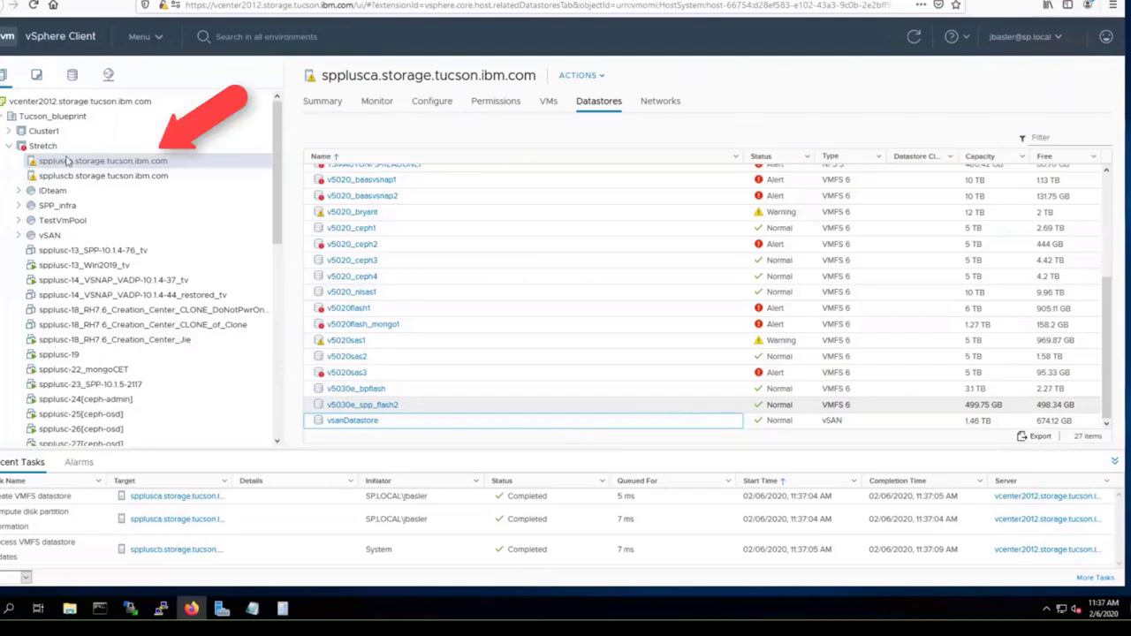
pyautogui.click(43, 146)
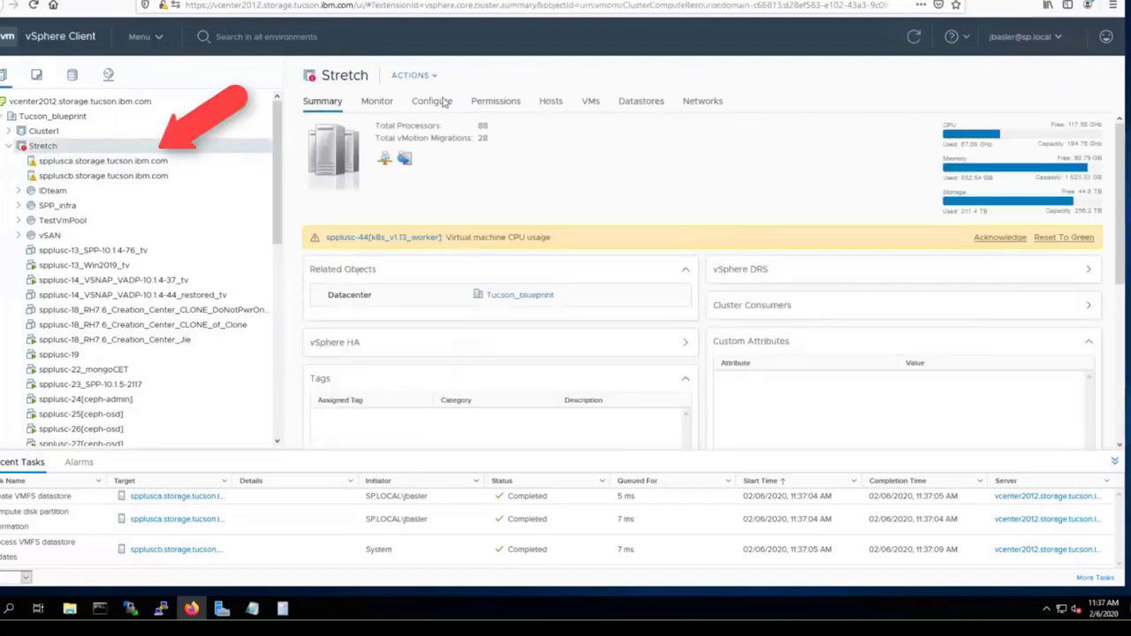
pyautogui.click(640, 101)
pyautogui.scroll(-3, 570, 318)
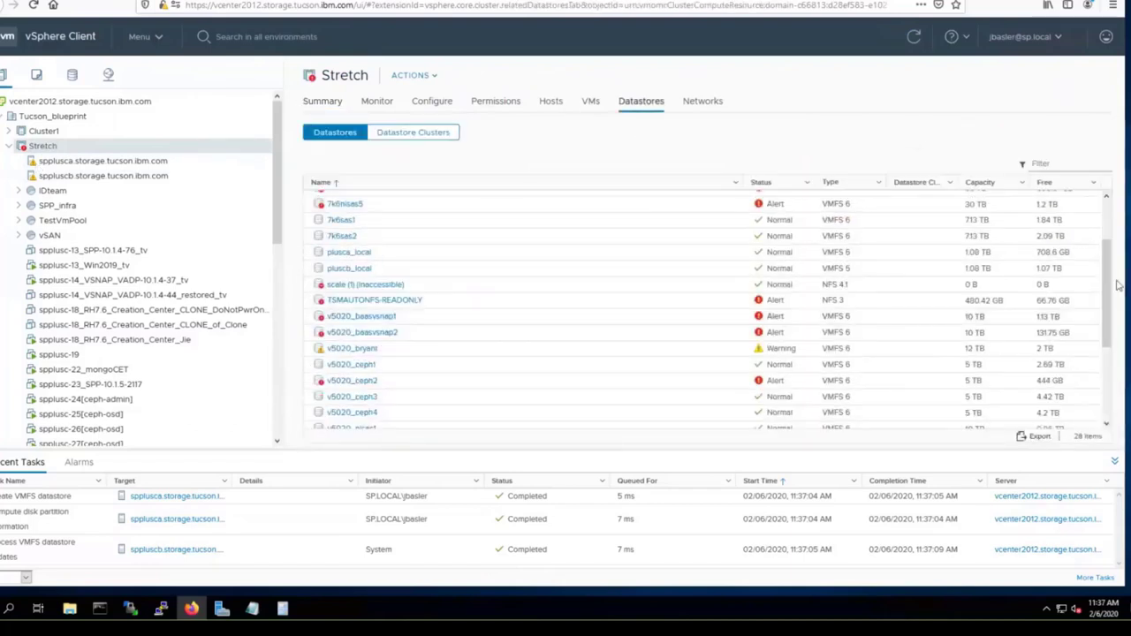
pyautogui.scroll(-3, 1105, 363)
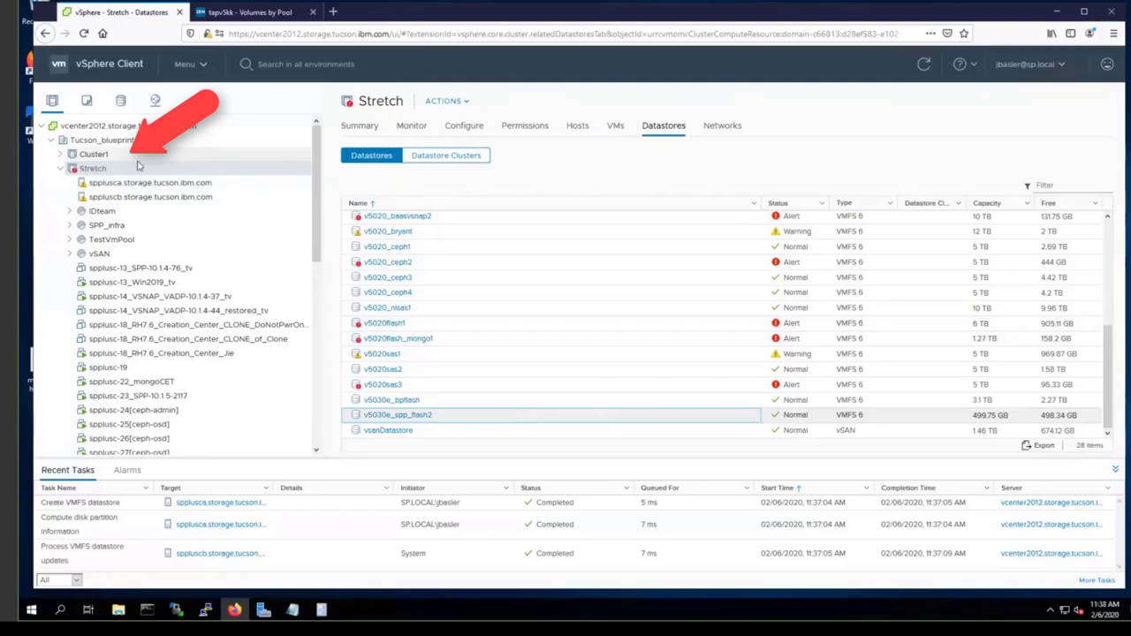
# - Launch Deploy OVF Template from the SPP_infra resource pool's context menu
pyautogui.rightClick(123, 173)
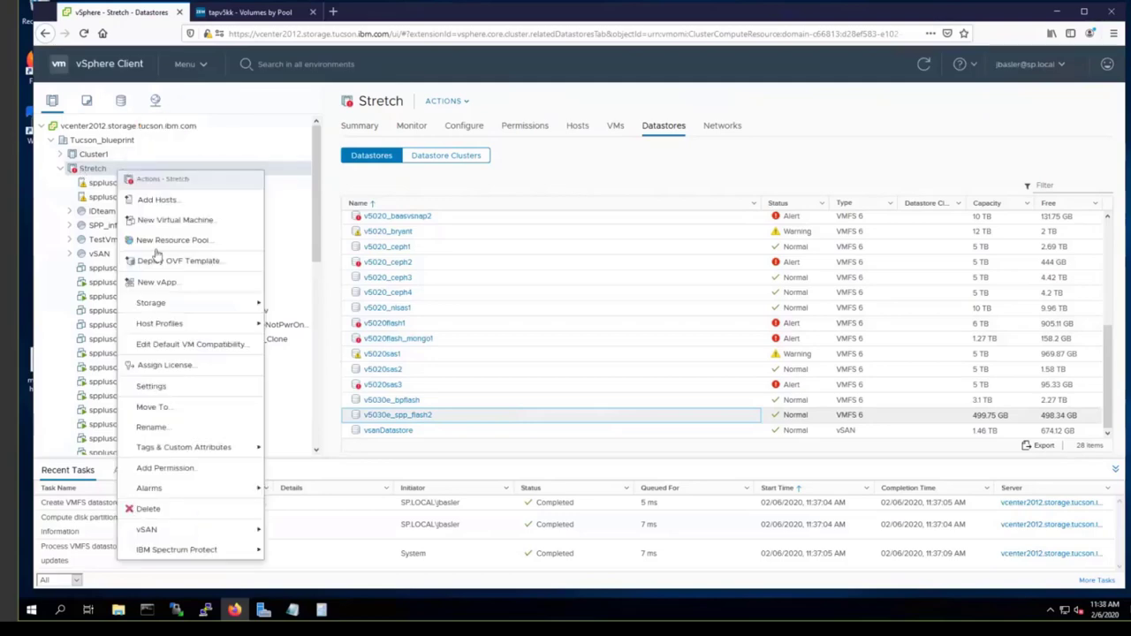
pyautogui.click(59, 311)
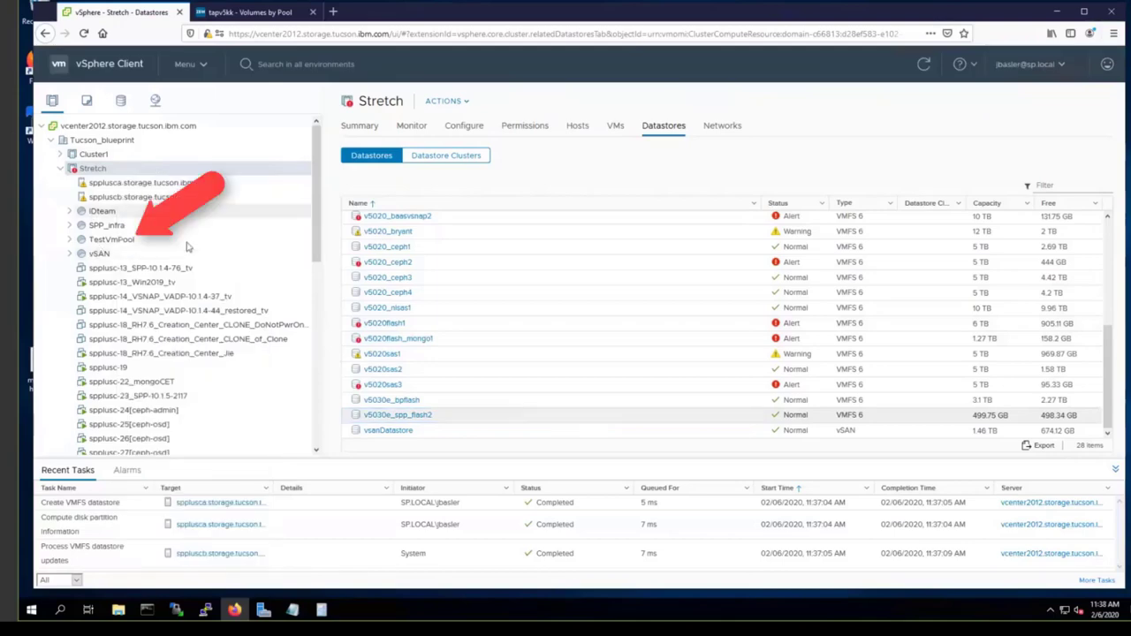
pyautogui.rightClick(115, 227)
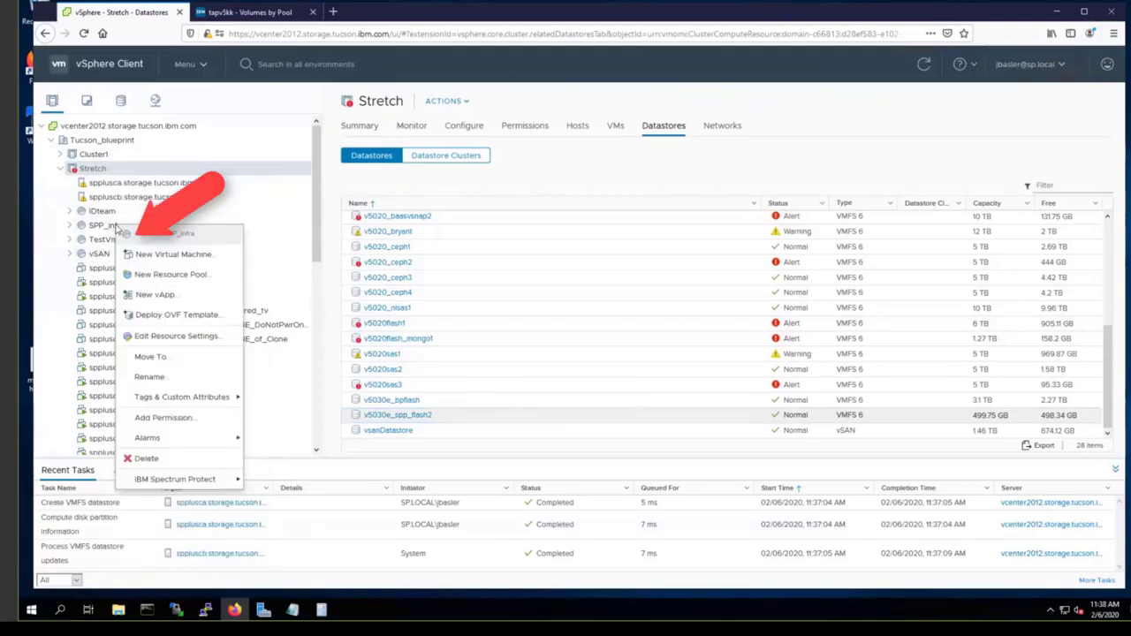
pyautogui.click(122, 227)
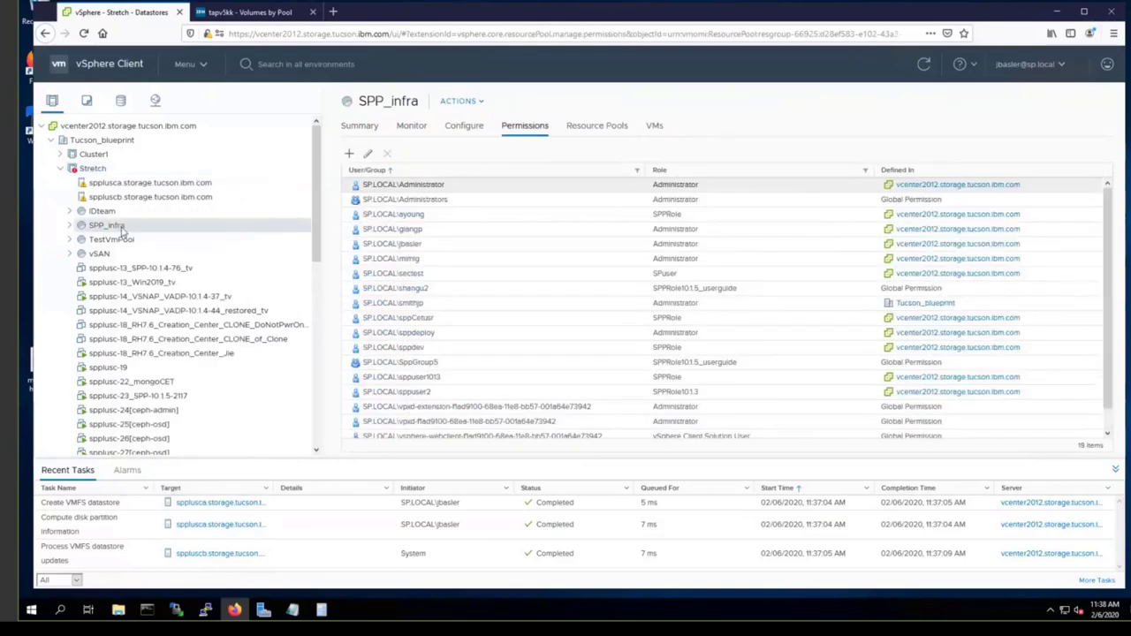
pyautogui.rightClick(133, 229)
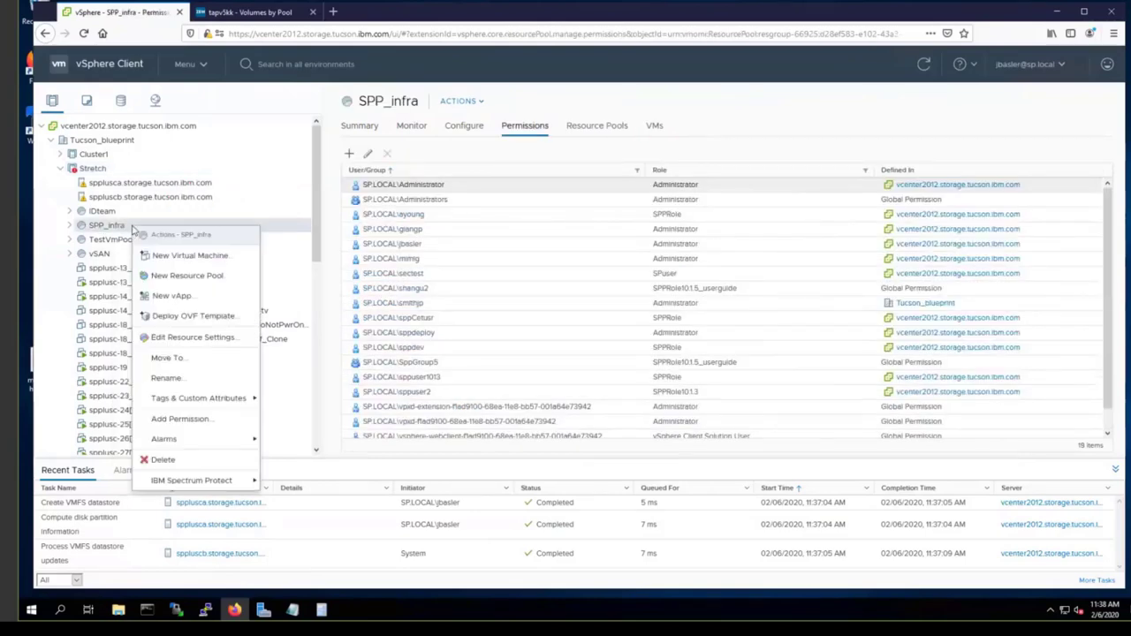
pyautogui.click(193, 320)
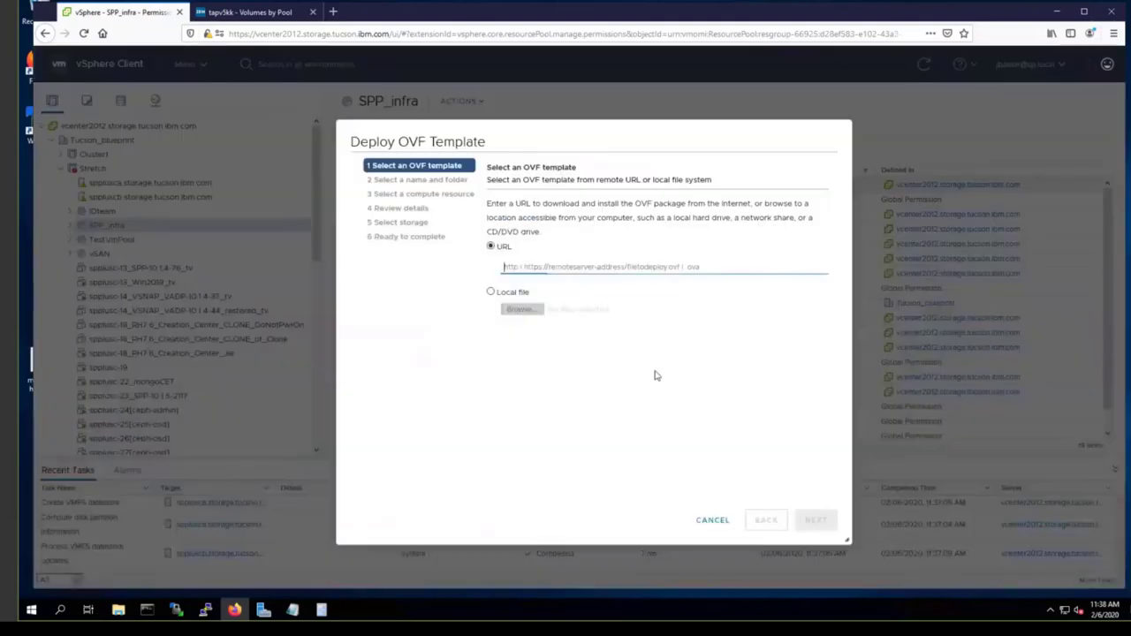
# - Choose the local file SPP-10.1.5-2131.ova as the template source
pyautogui.click(491, 294)
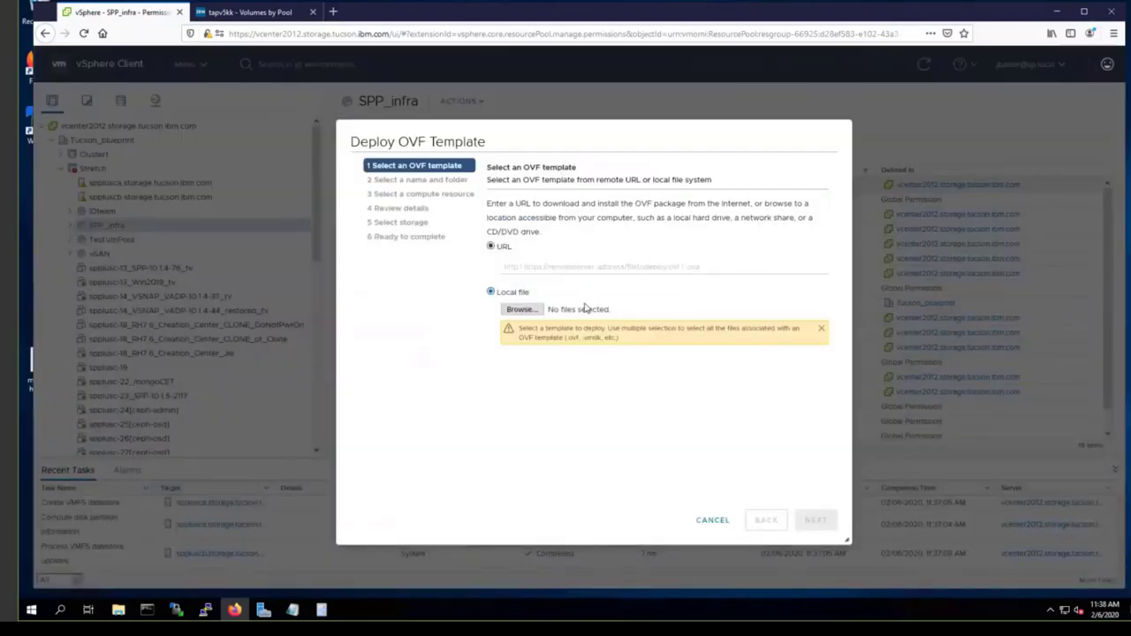
pyautogui.click(520, 309)
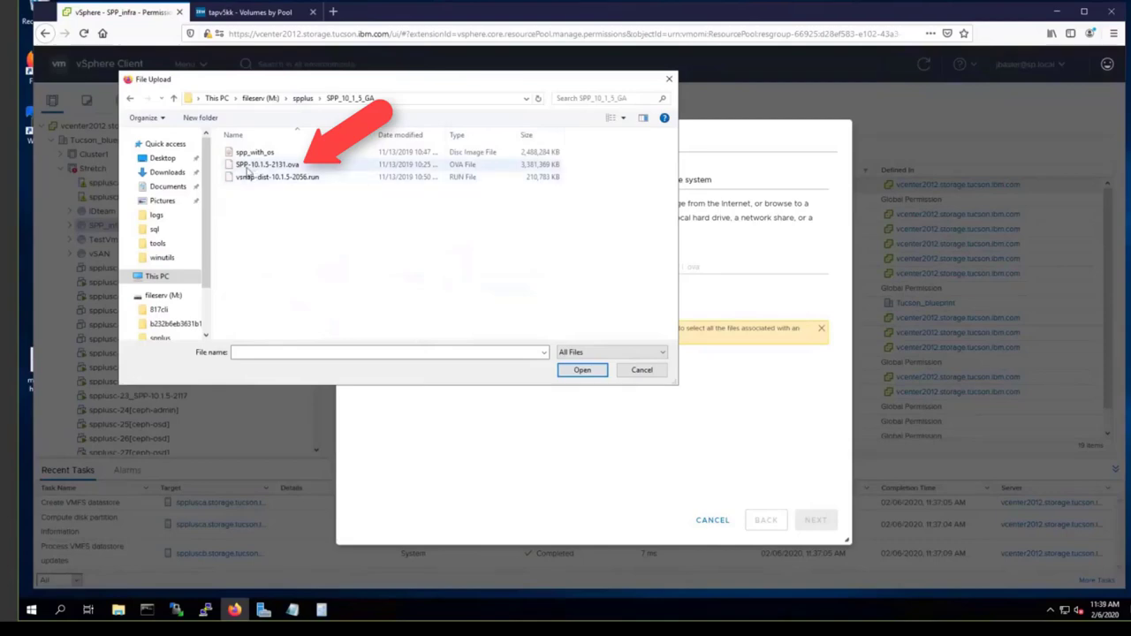
pyautogui.click(280, 166)
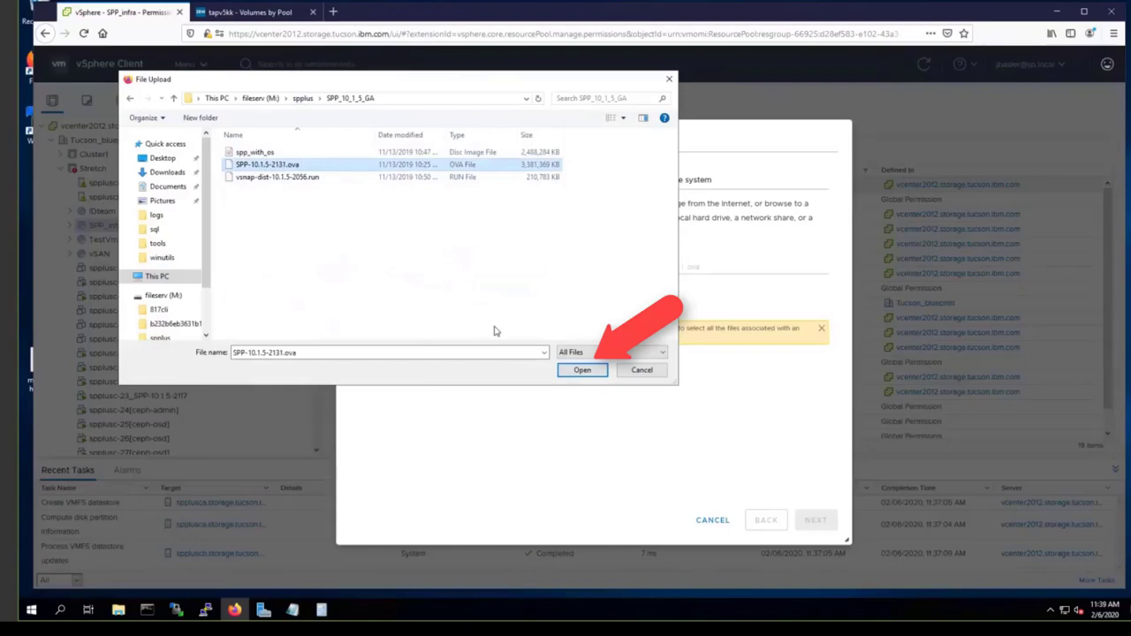
pyautogui.click(582, 371)
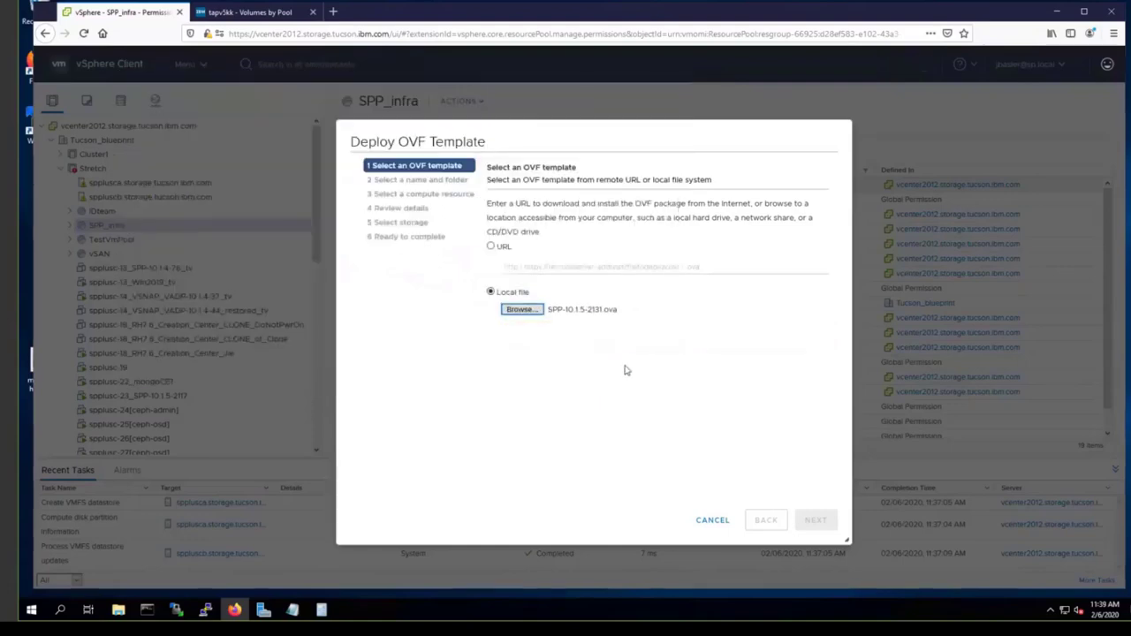
# - Name the VM spplusc-48_SPP-10.1.5-2131 in Tucson_blueprint with SPP_infra as compute resource
pyautogui.click(814, 521)
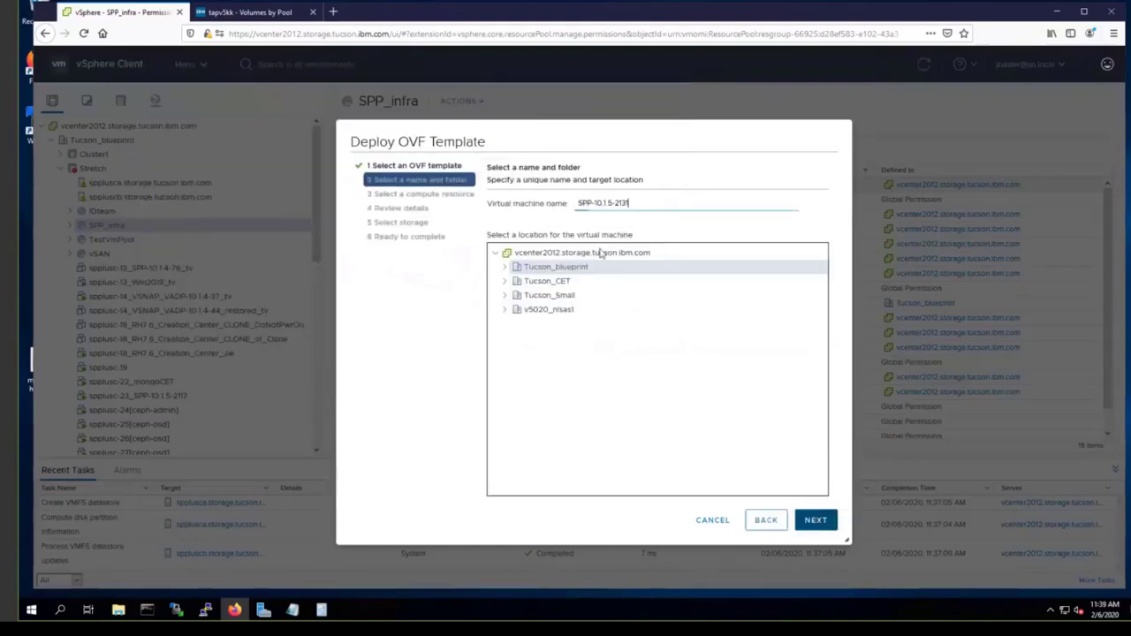
pyautogui.click(577, 211)
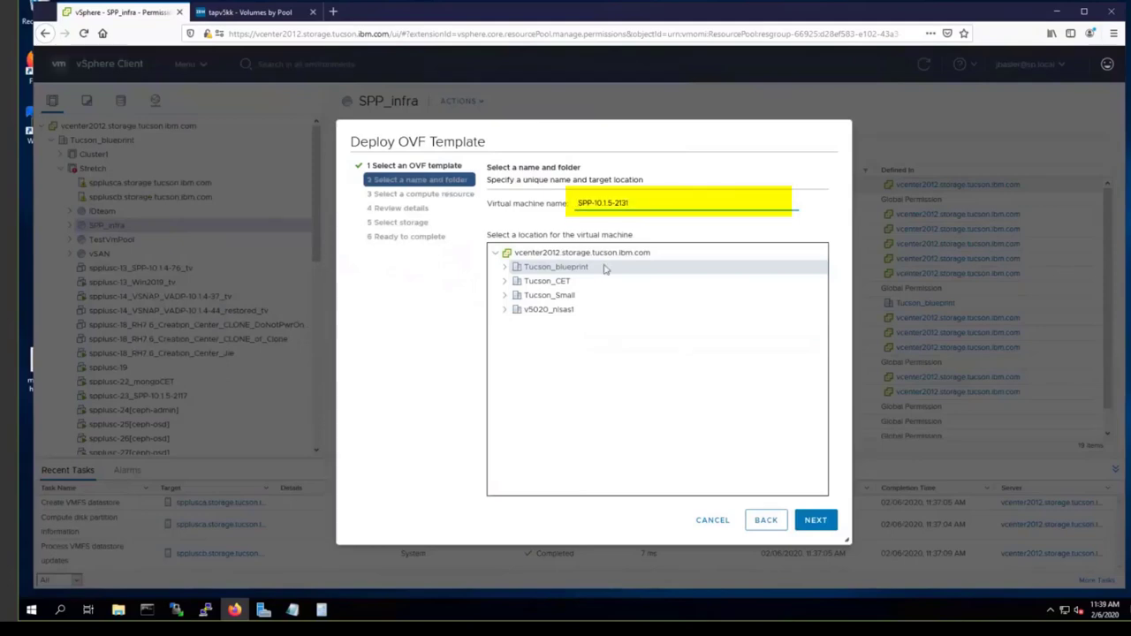
pyautogui.write('spplusc')
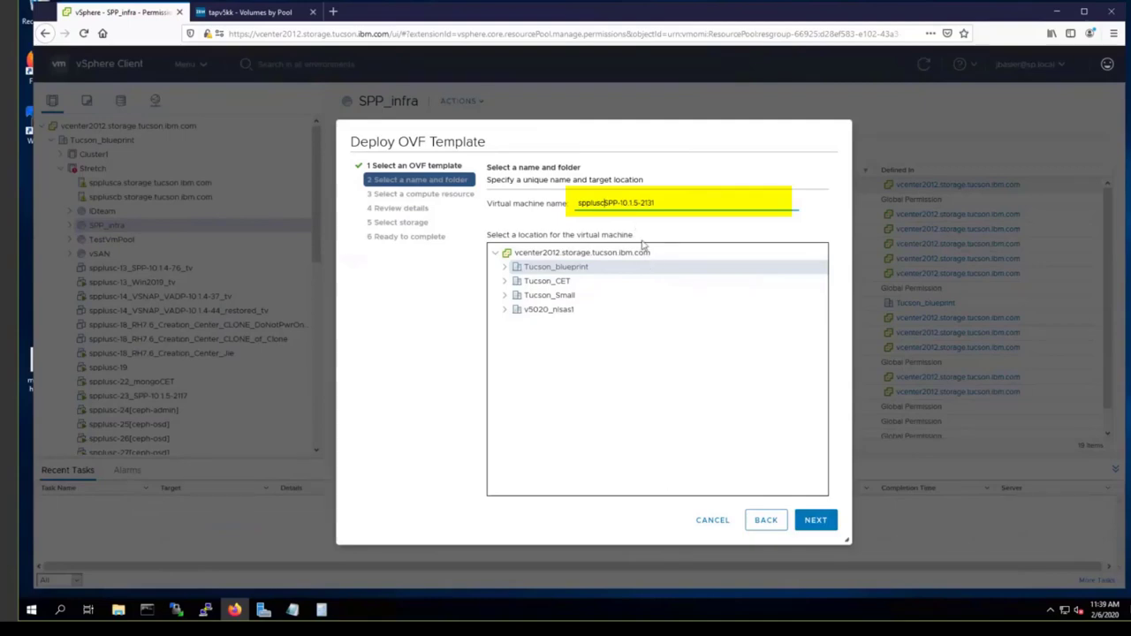
pyautogui.write('-48_')
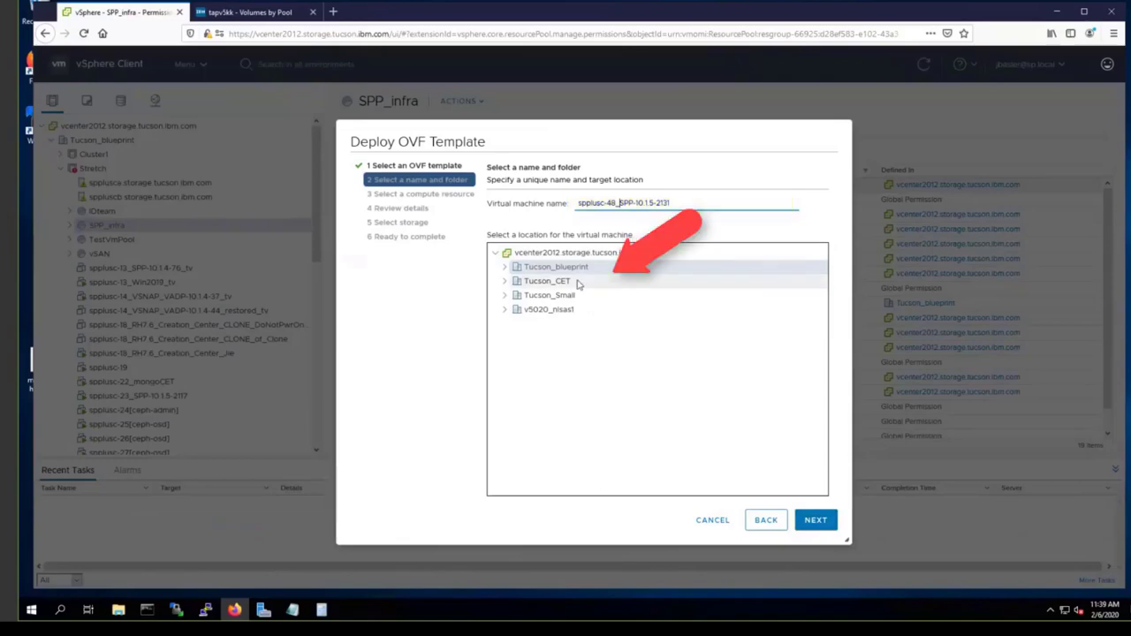
pyautogui.click(606, 271)
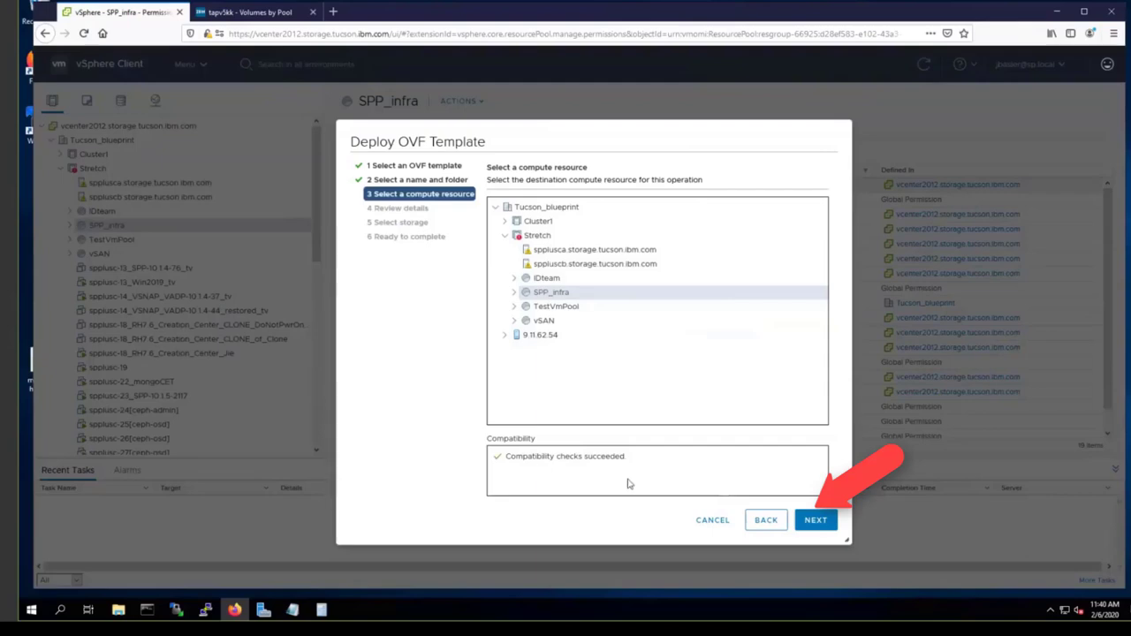
pyautogui.click(816, 520)
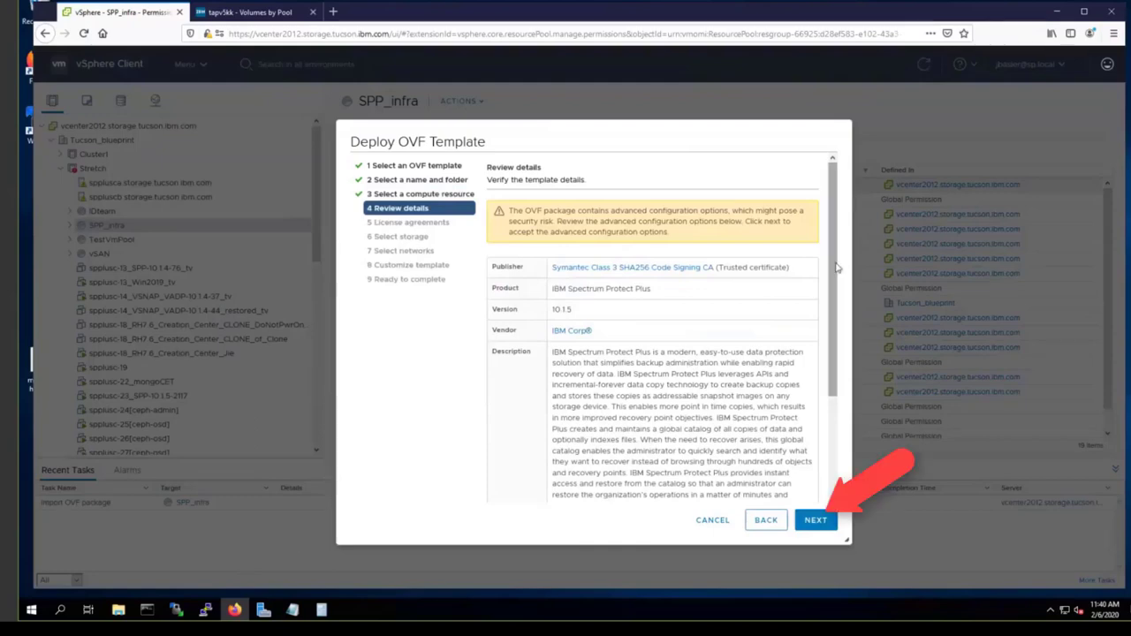
# - Review the Spectrum Protect Plus template details and scroll through the license text
pyautogui.scroll(-3, 835, 267)
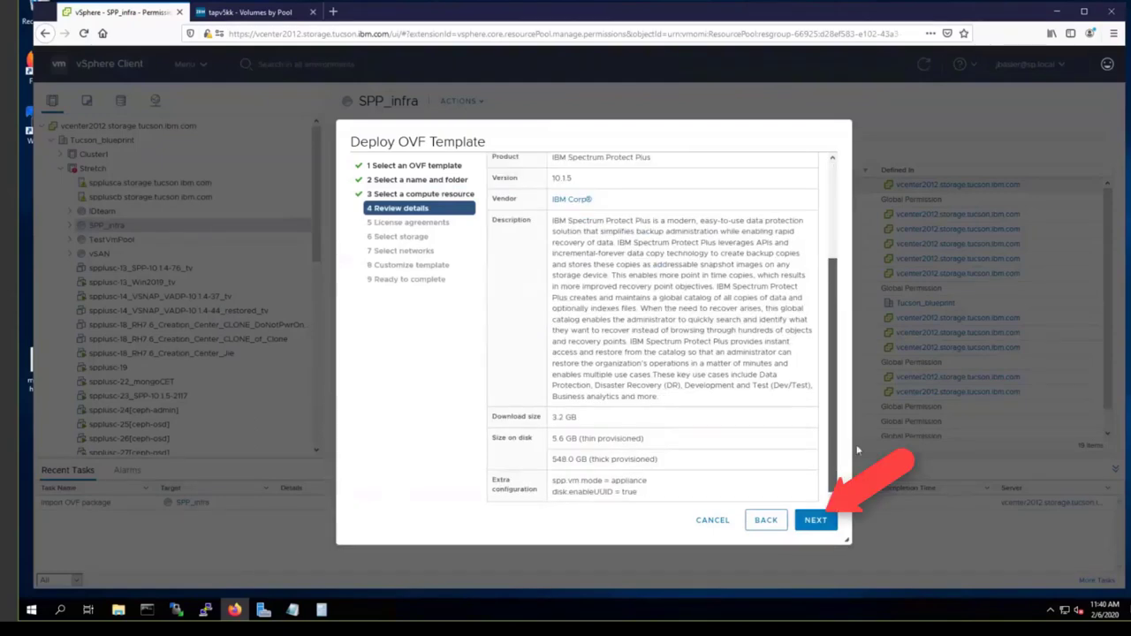
pyautogui.click(815, 520)
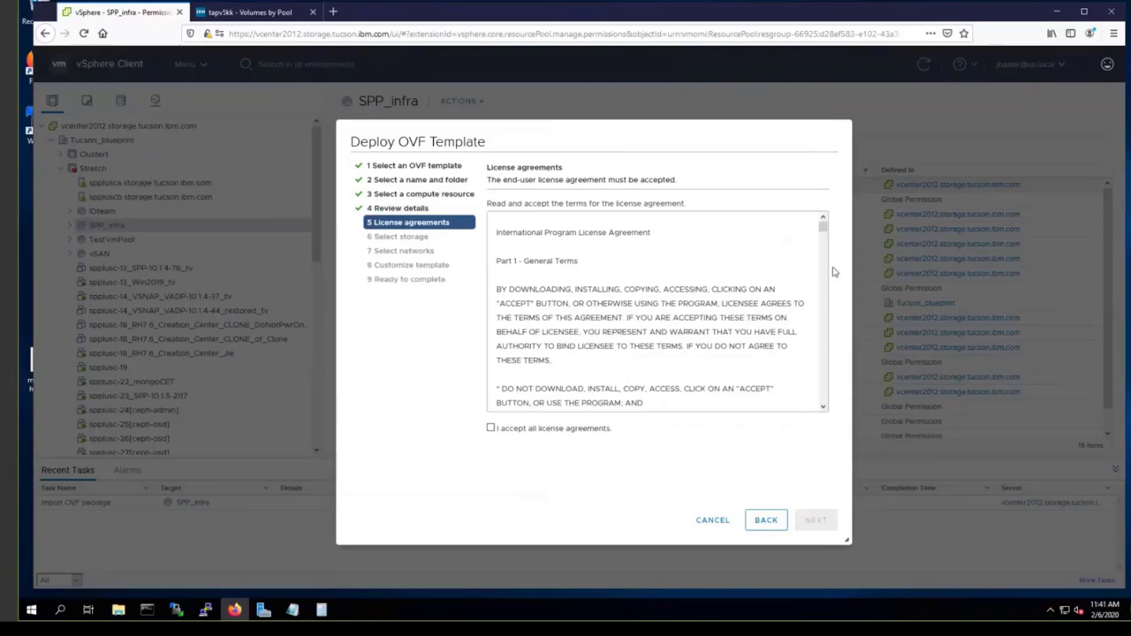
pyautogui.moveTo(822, 226); pyautogui.dragTo(824, 399)
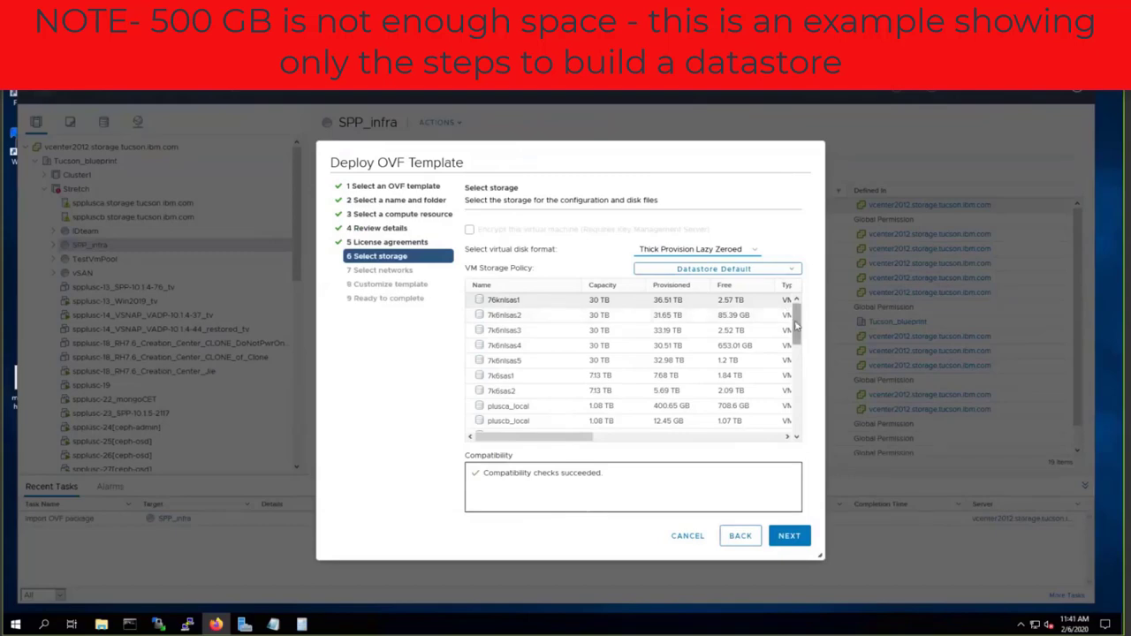
# - Select the v5030e_spp_flash2 datastore as the VM's storage
pyautogui.moveTo(785, 378); pyautogui.dragTo(784, 413)
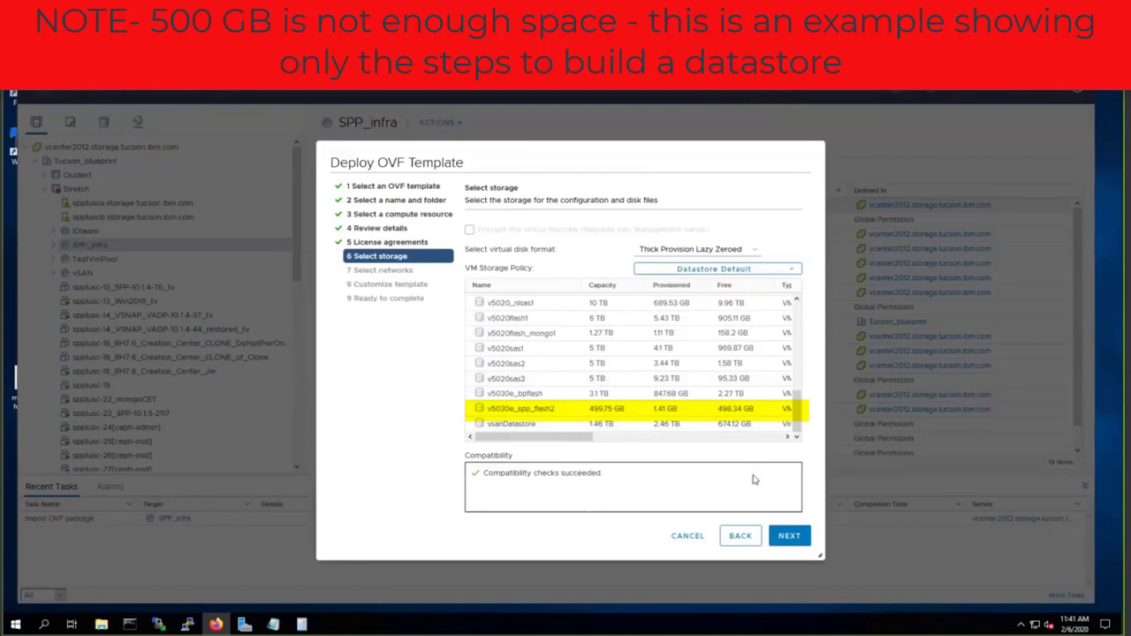
pyautogui.click(568, 412)
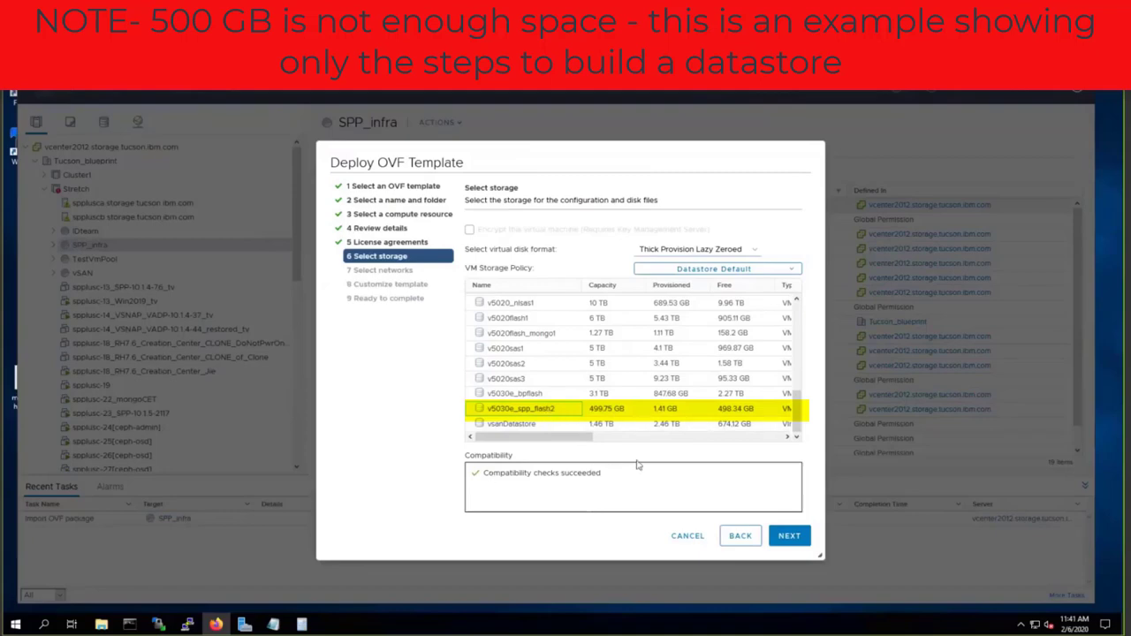
pyautogui.click(791, 536)
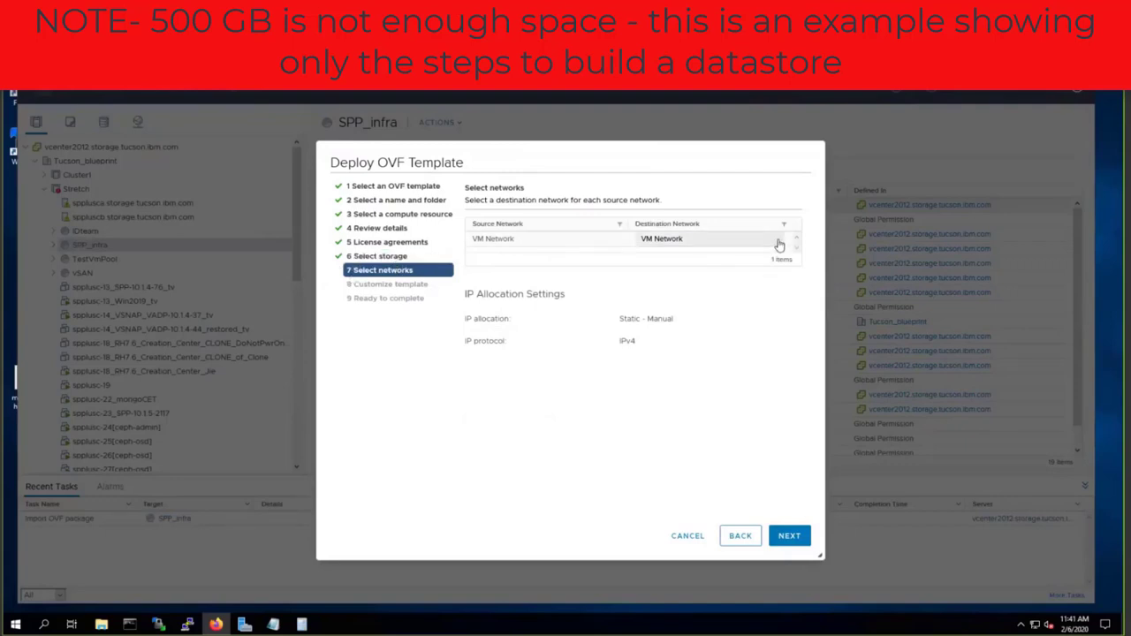
# - Map the VM Network source to the DPortGroup destination network
pyautogui.click(777, 240)
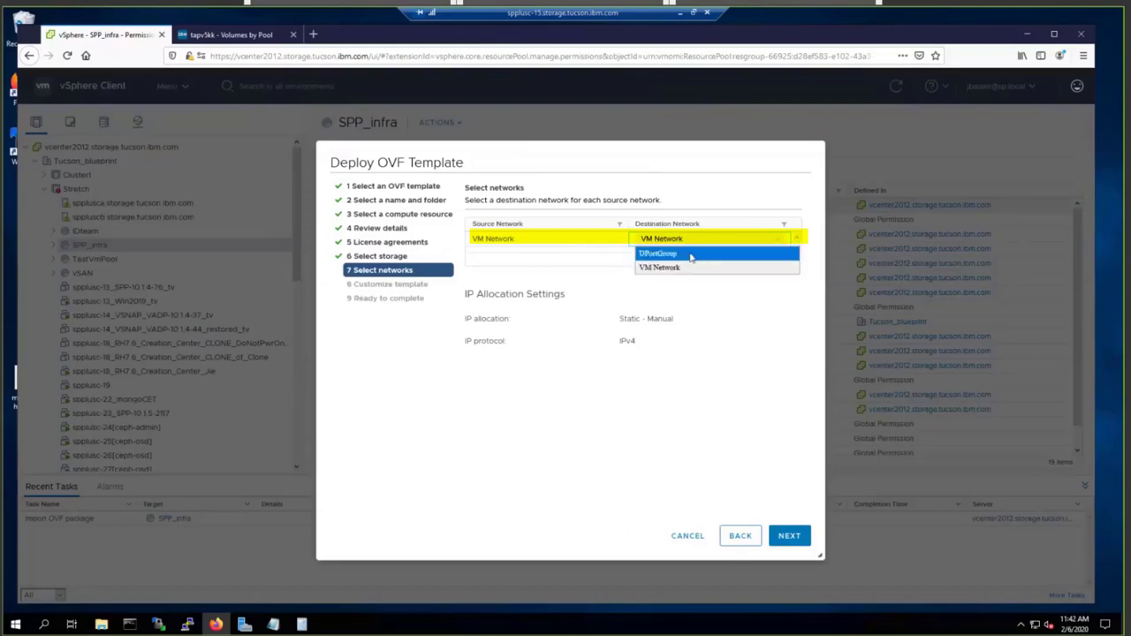
pyautogui.click(707, 256)
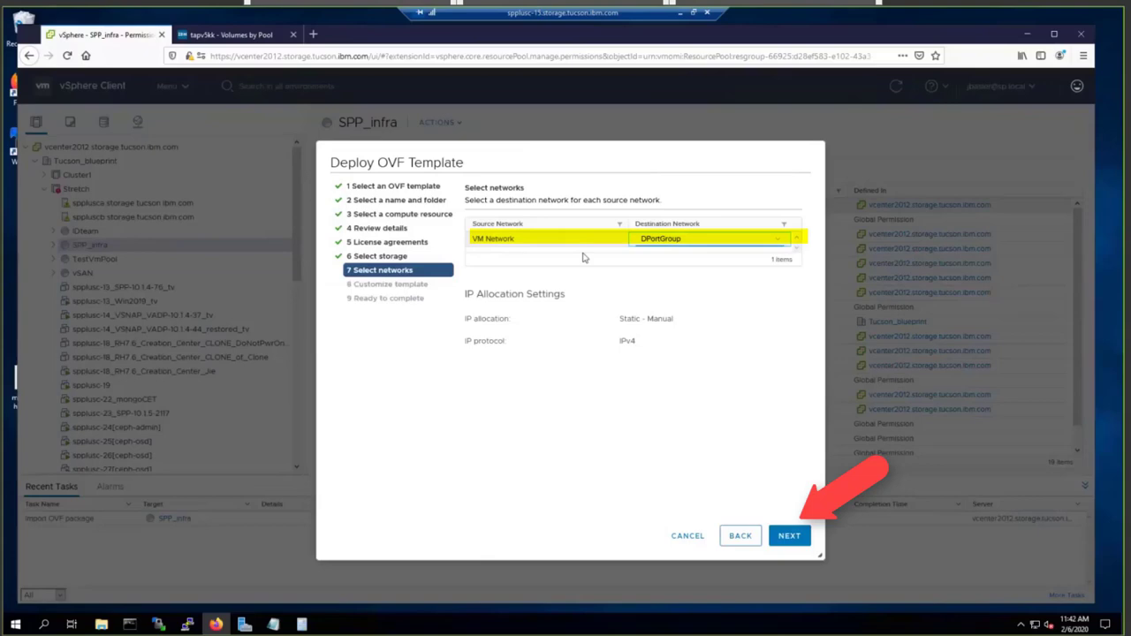
pyautogui.click(788, 536)
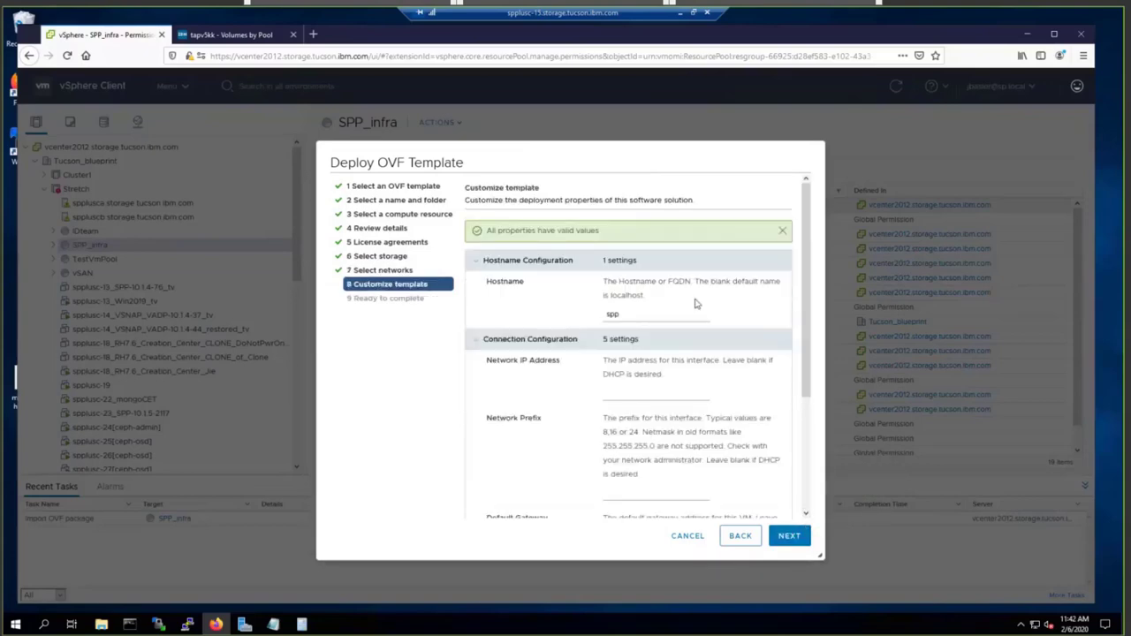
# - Replace the default hostname spp with spplusc-48.storage.tucson.ibm.com
pyautogui.click(782, 229)
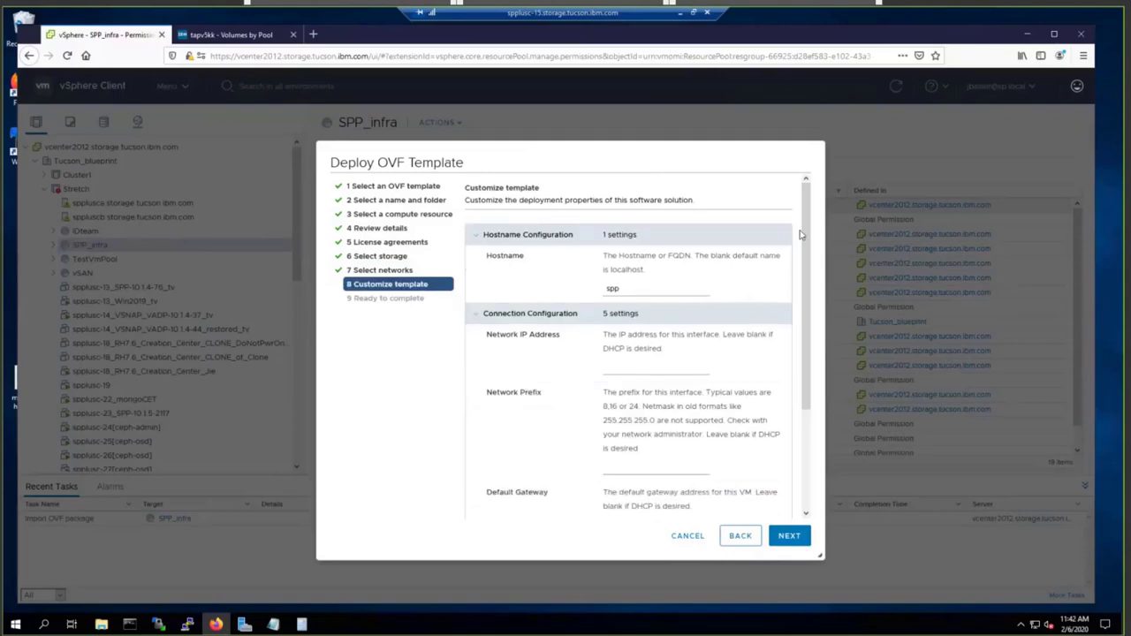
pyautogui.scroll(-2, 808, 252)
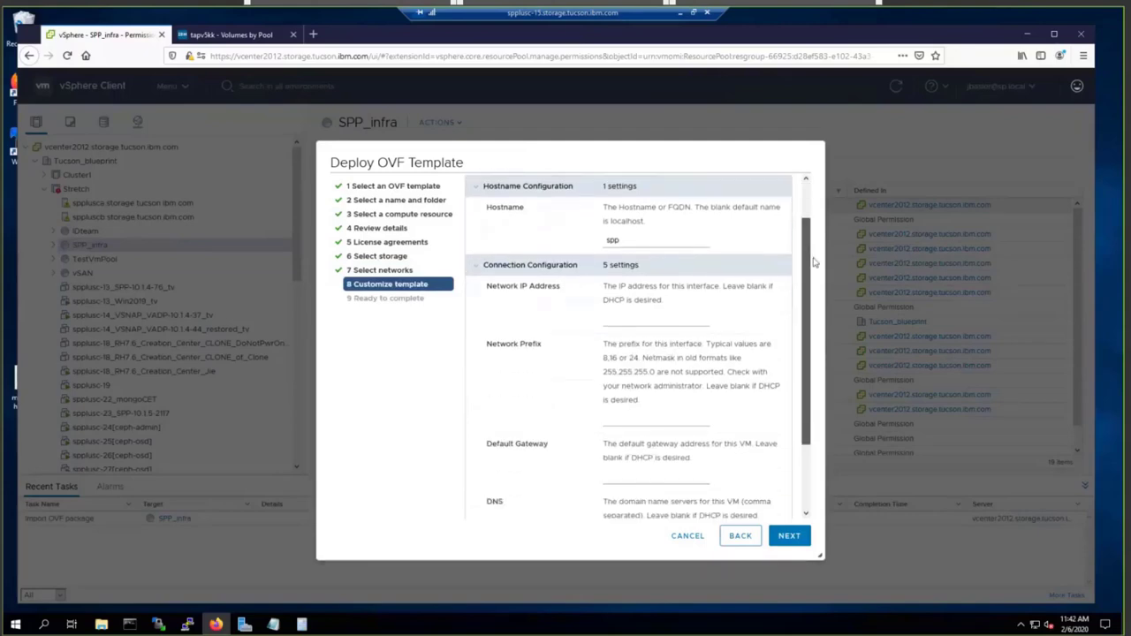
pyautogui.scroll(1, 812, 256)
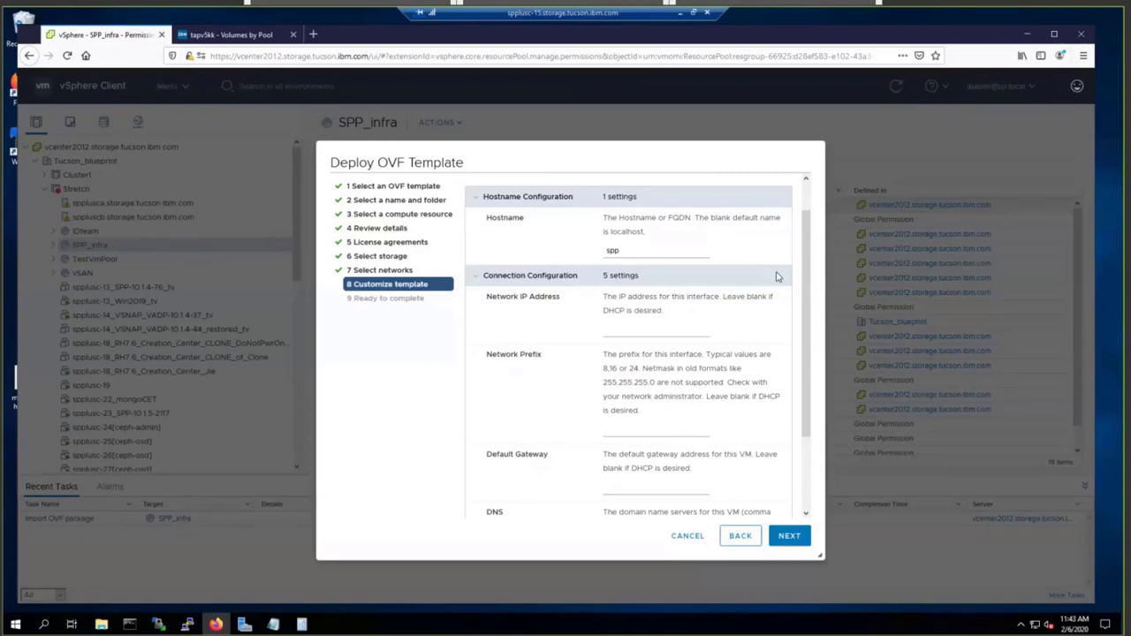
pyautogui.click(599, 250)
pyautogui.doubleClick(598, 251)
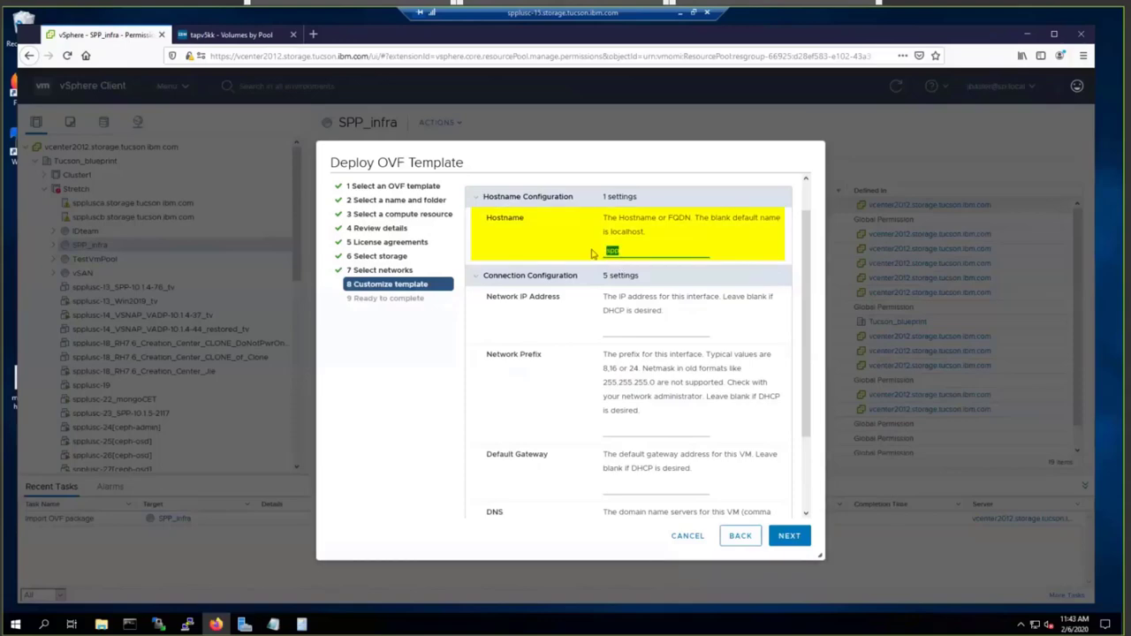
pyautogui.write('spplusc-')
pyautogui.write('48')
pyautogui.write('.storage.tucson')
pyautogui.write('.ibm.com')
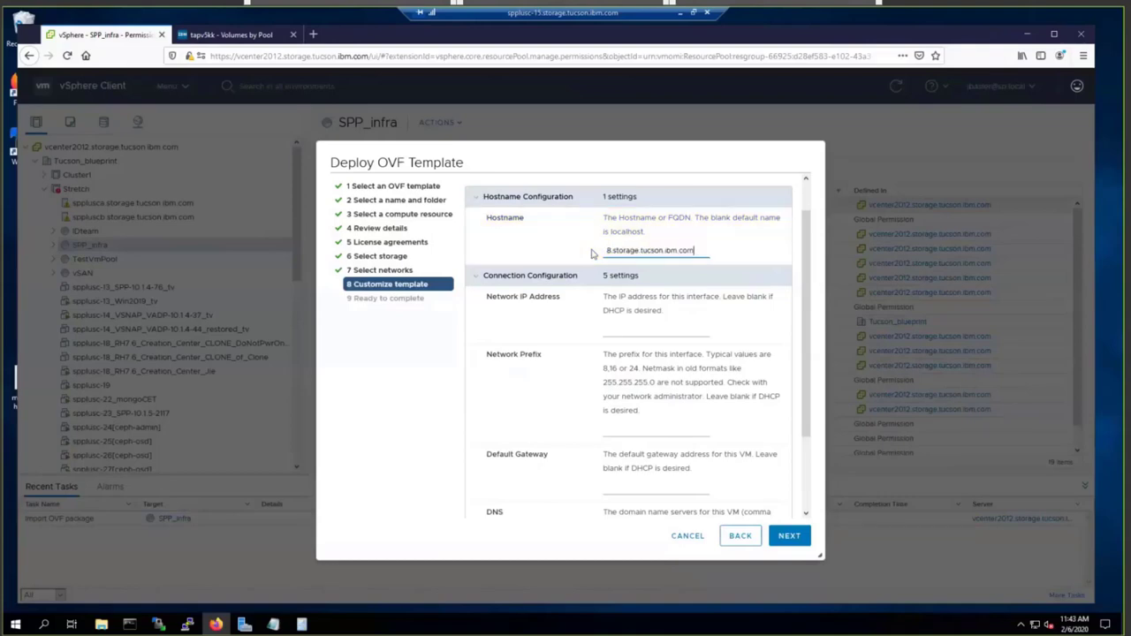
pyautogui.click(617, 333)
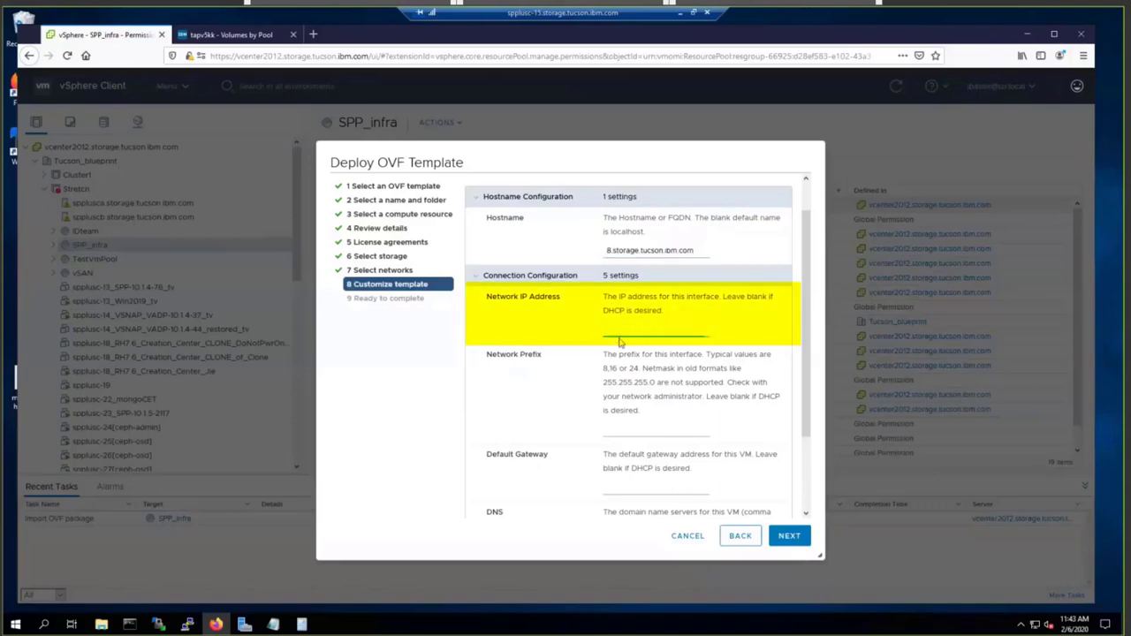
# - Enter static IP 9.11.62.99, network prefix 23 and default gateway 9.11.62.1
pyautogui.write('9.11.62.99')
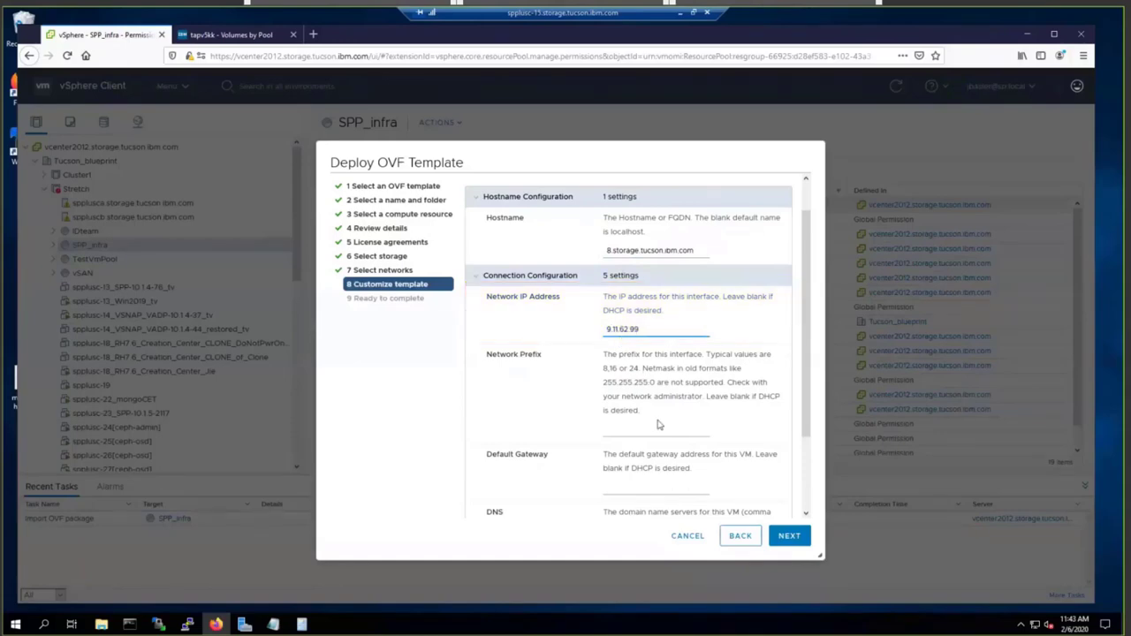
pyautogui.click(663, 432)
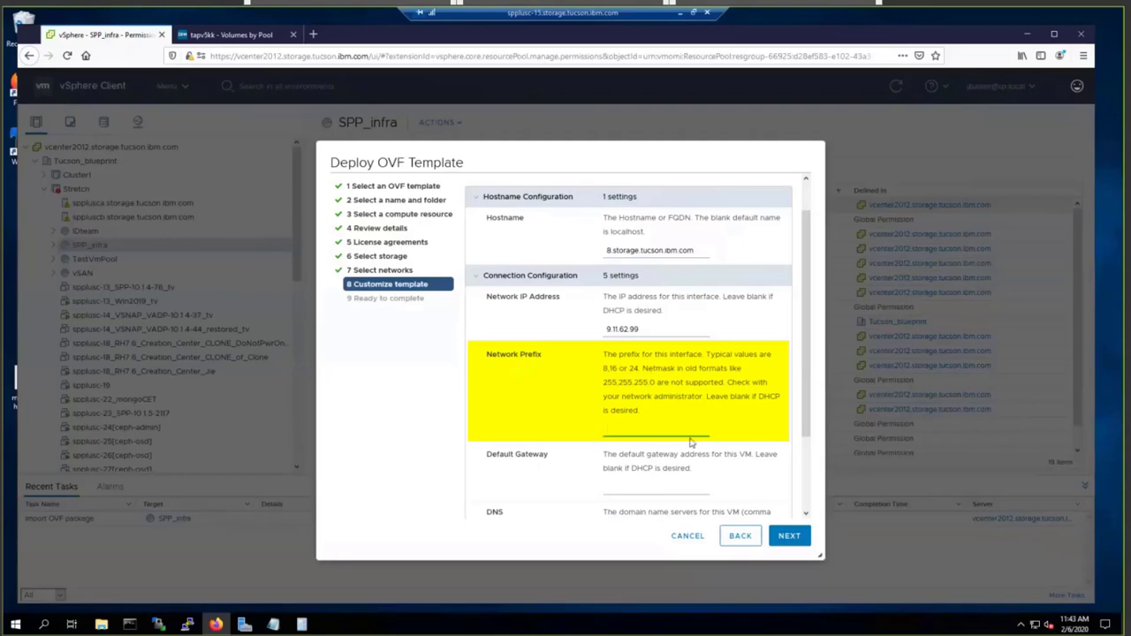
pyautogui.click(615, 434)
pyautogui.write('23')
pyautogui.click(621, 486)
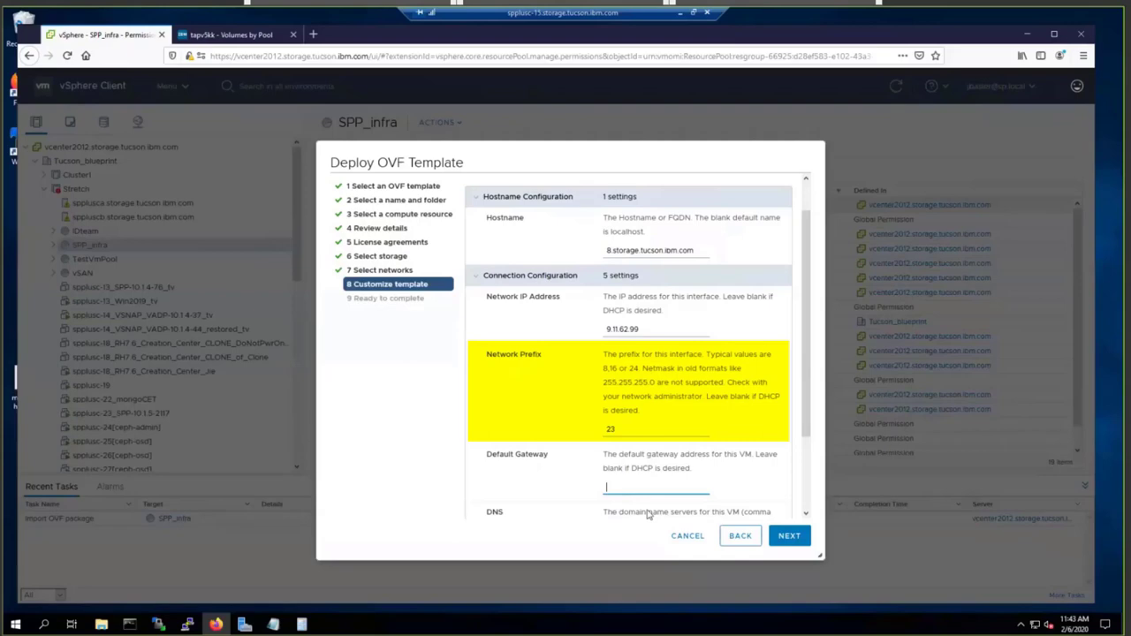
pyautogui.write('9.11.62')
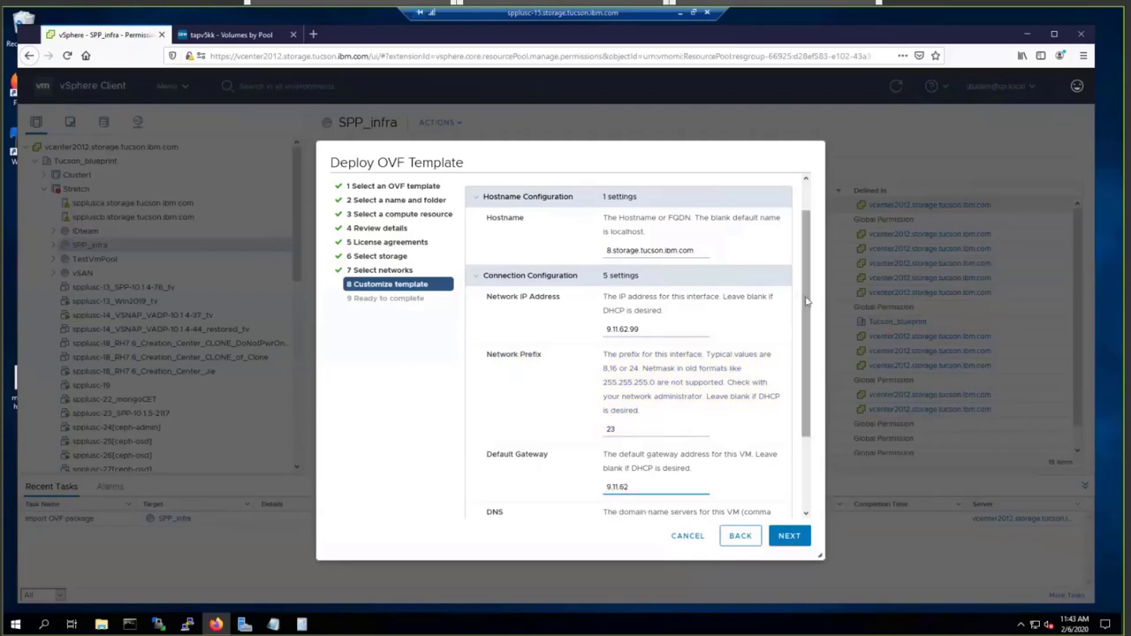
pyautogui.write('.1')
# - Set DNS 9.11.227.25 and domain storage.tucson.ibm.com, then continue to the summary
pyautogui.scroll(-3, 805, 301)
pyautogui.click(636, 446)
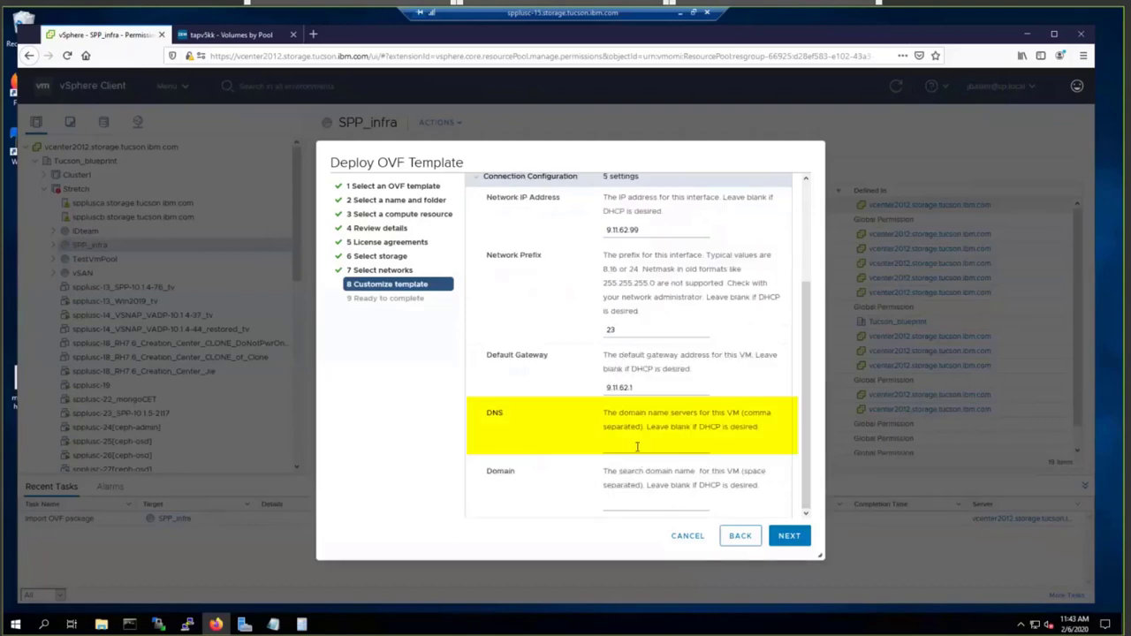
pyautogui.write('9.11.227.25')
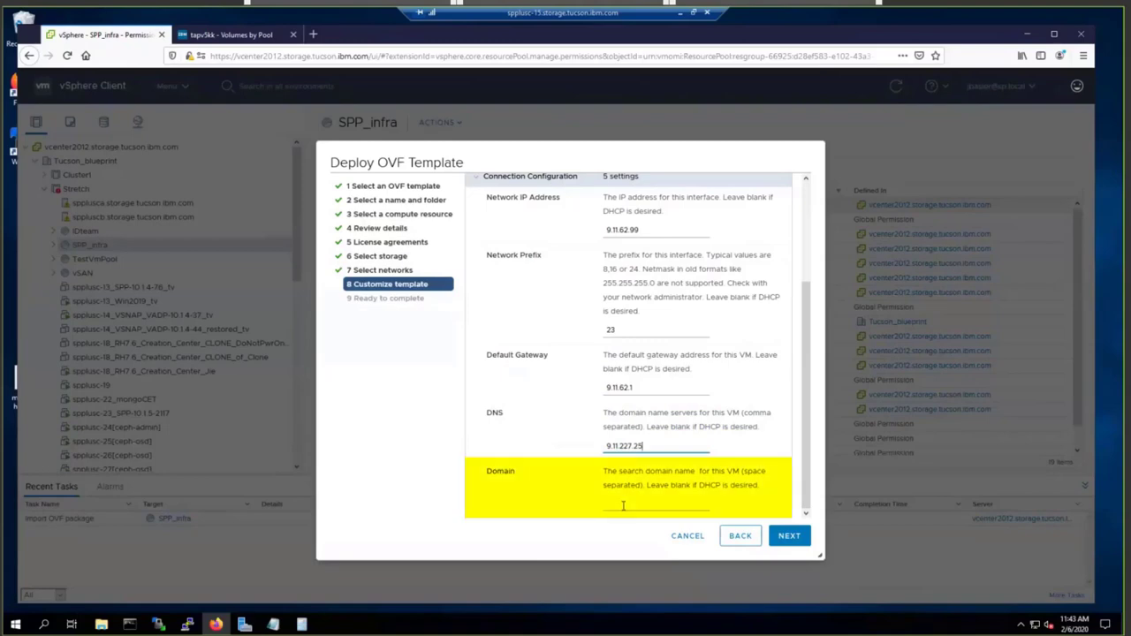
pyautogui.click(621, 508)
pyautogui.write('storage.tucson.ibm.com')
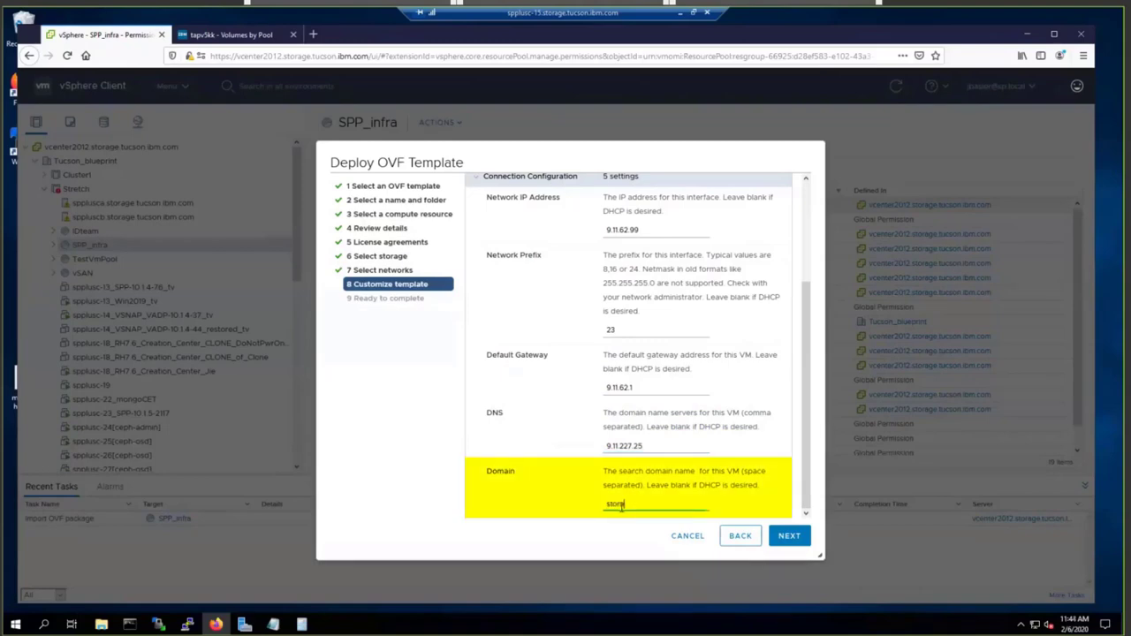
pyautogui.click(789, 535)
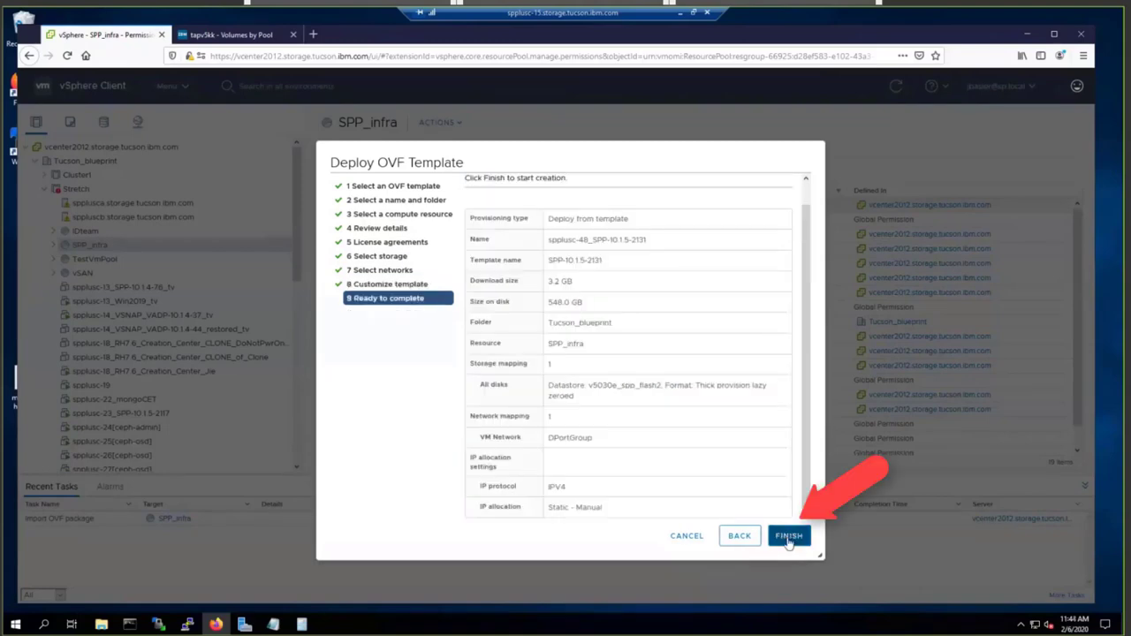
# - Finish the wizard to launch the SPP VM deployment
pyautogui.click(789, 537)
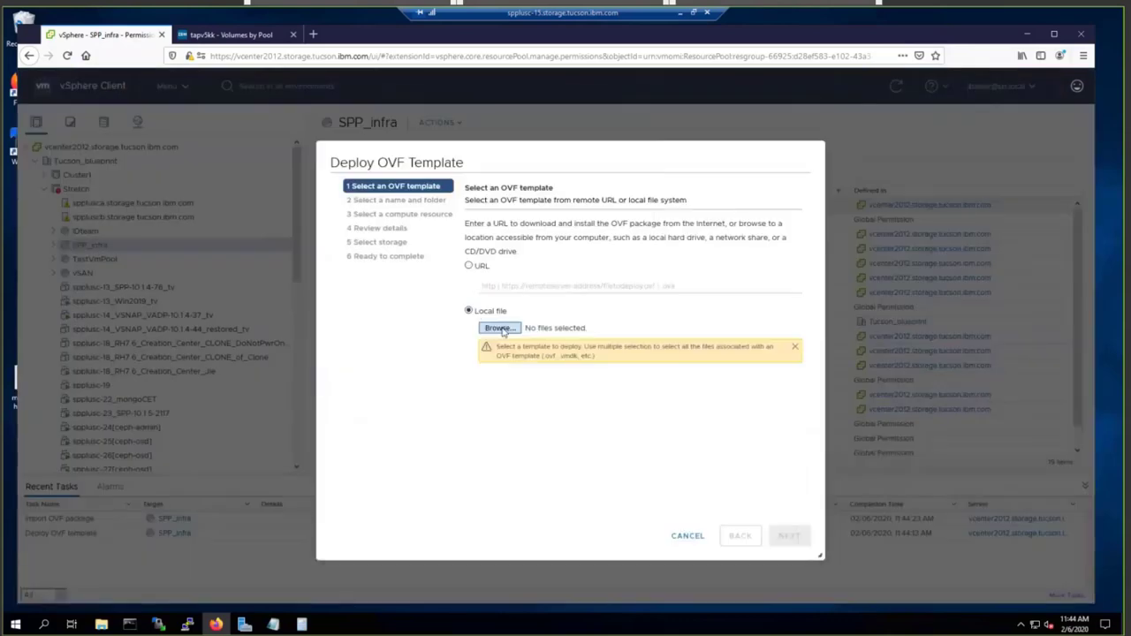
# - Restart the deployment with VM name prefix spplusca-48_ and SPP_infra as compute resource
pyautogui.click(500, 328)
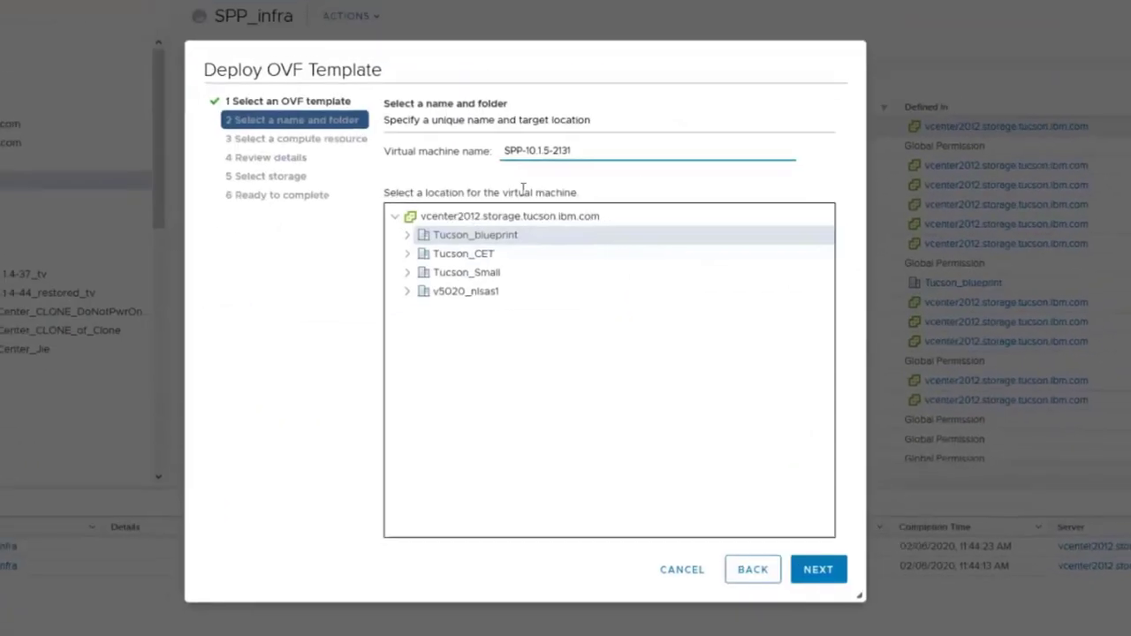
pyautogui.write('spplusca-48_')
pyautogui.click(818, 570)
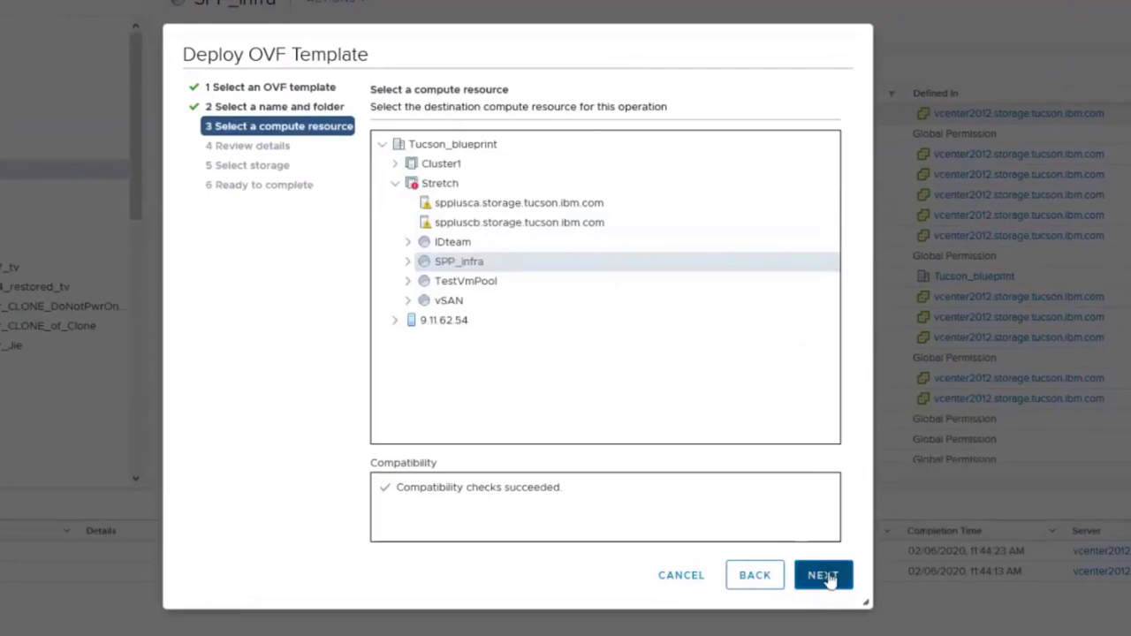
pyautogui.click(822, 575)
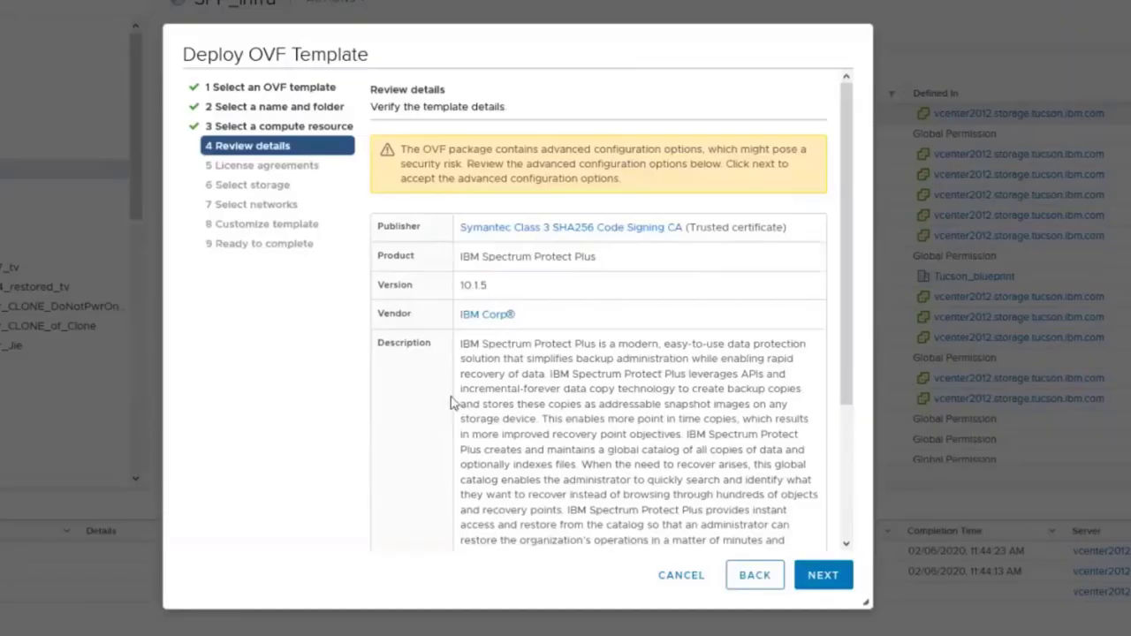
pyautogui.click(821, 573)
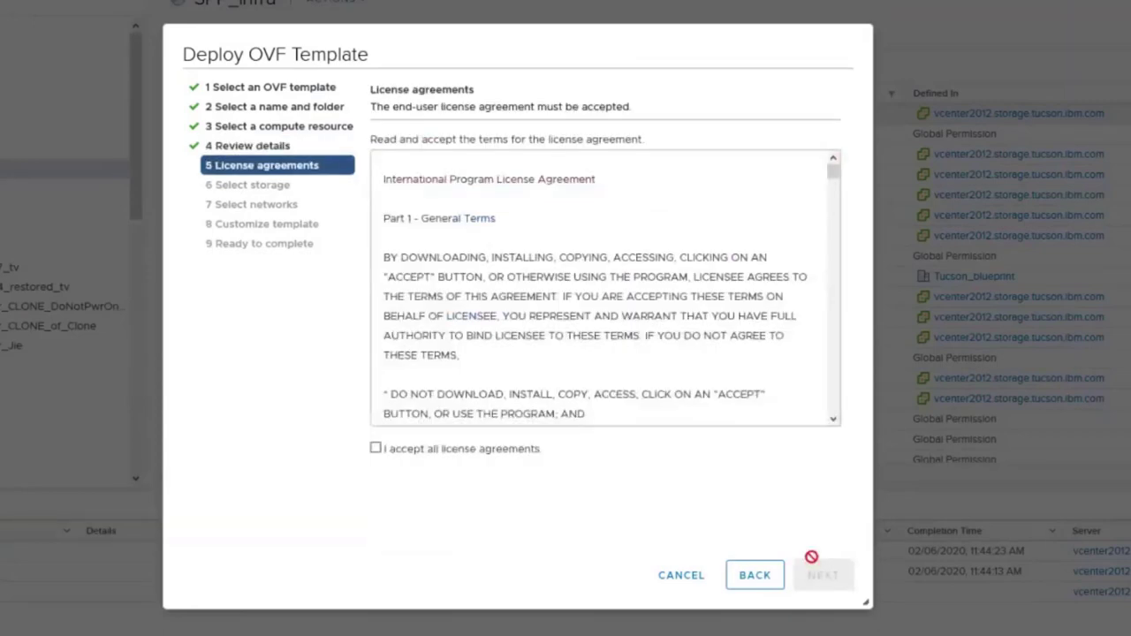
# - Accept the license agreements and choose the v5030e_bpflash datastore
pyautogui.click(375, 448)
pyautogui.click(816, 575)
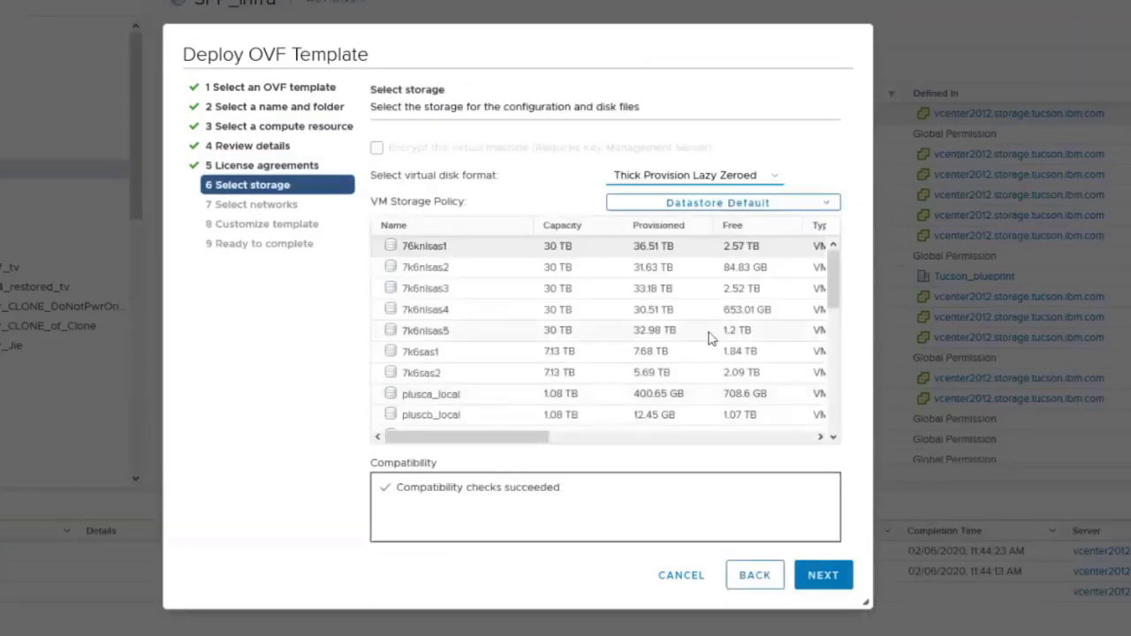
pyautogui.scroll(-3, 835, 411)
pyautogui.scroll(-5, 835, 411)
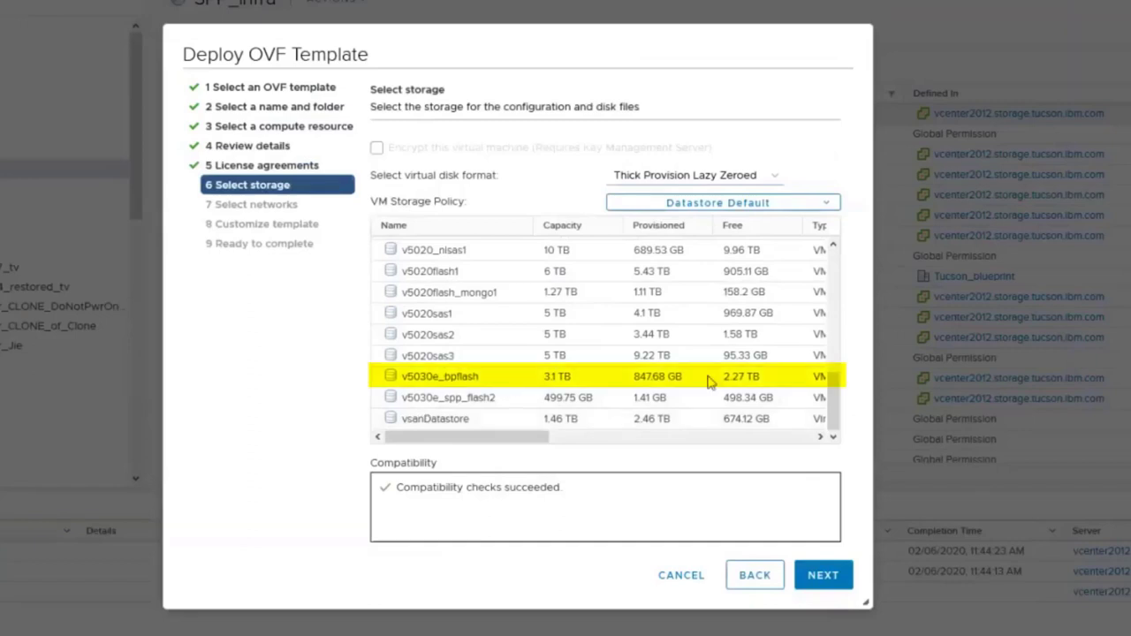
pyautogui.click(508, 382)
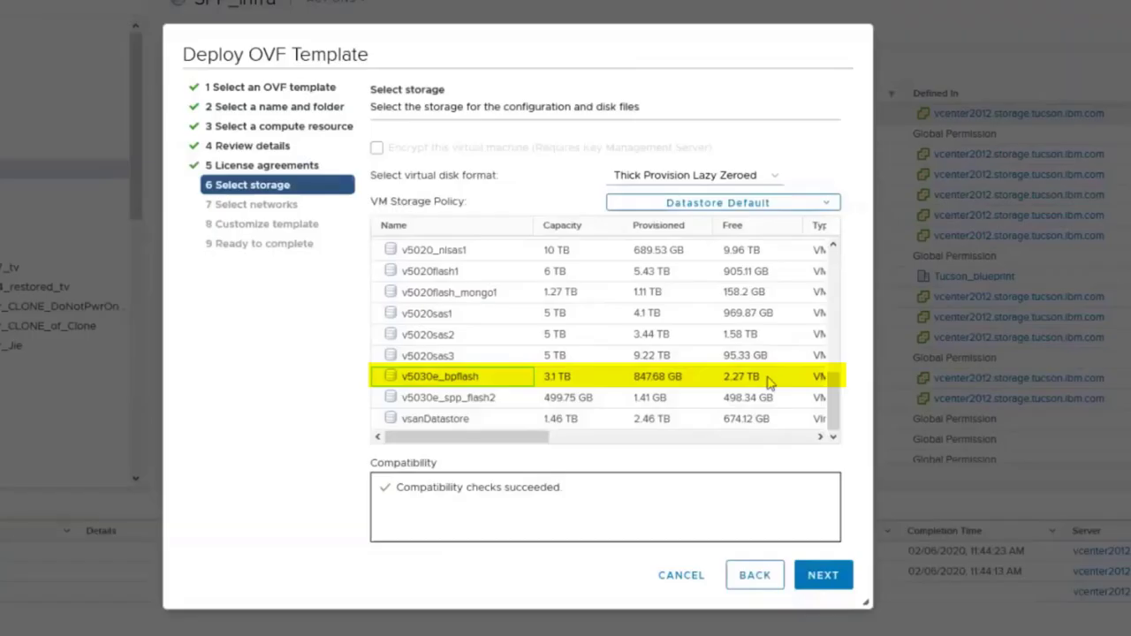
pyautogui.click(822, 575)
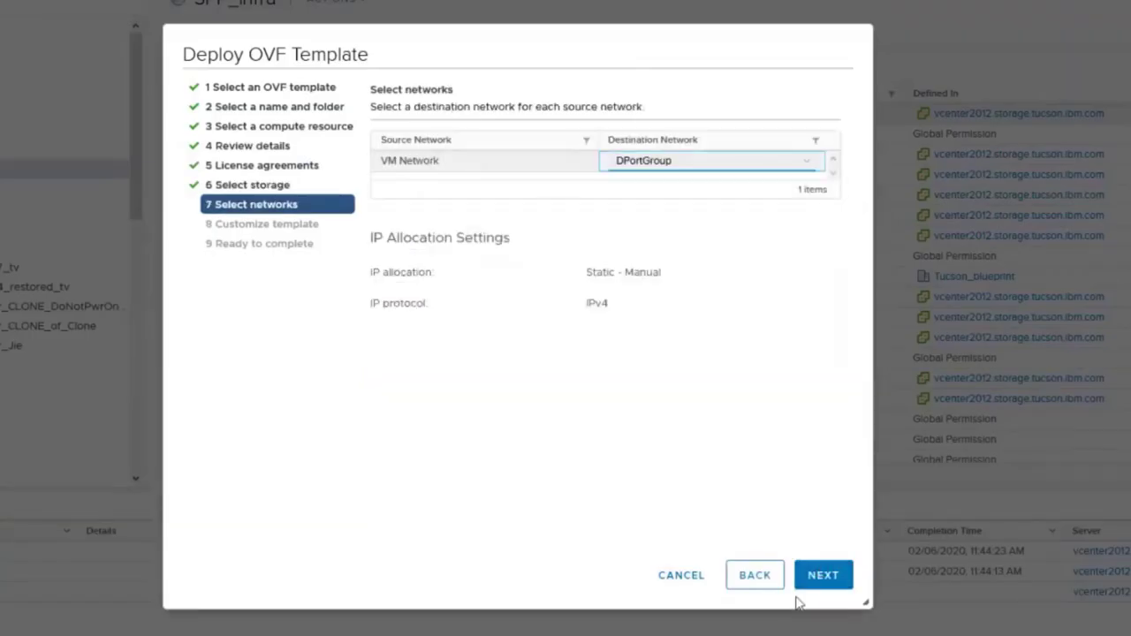
# - Keep the DPortGroup mapping and refill hostname, DNS and domain storage.tucson.ibm.com
pyautogui.click(822, 575)
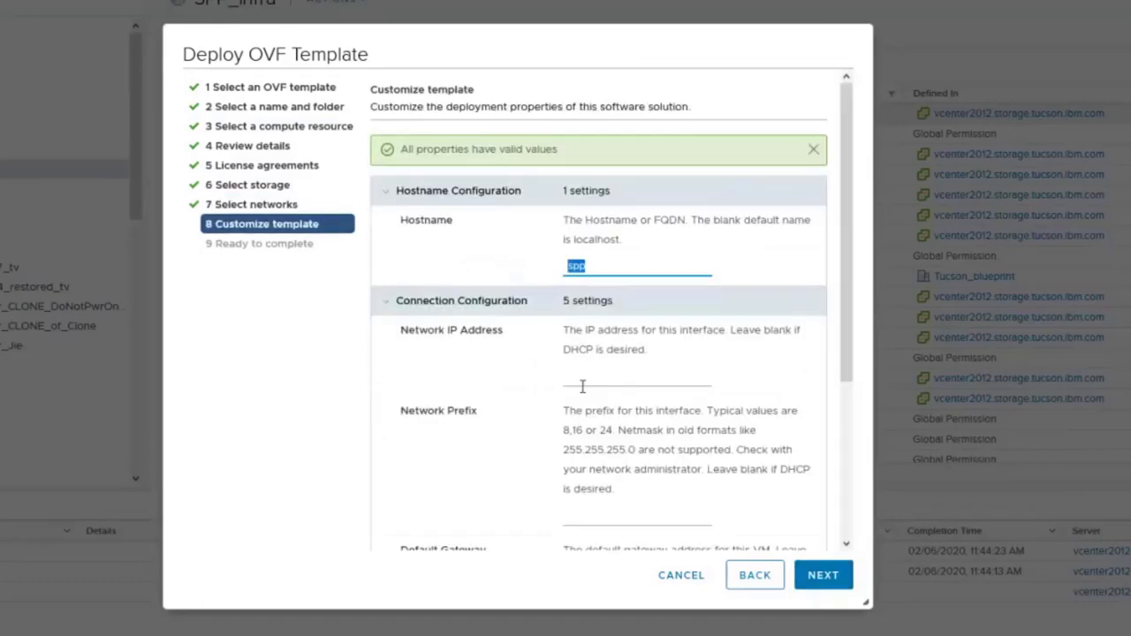
pyautogui.write('spplusc-')
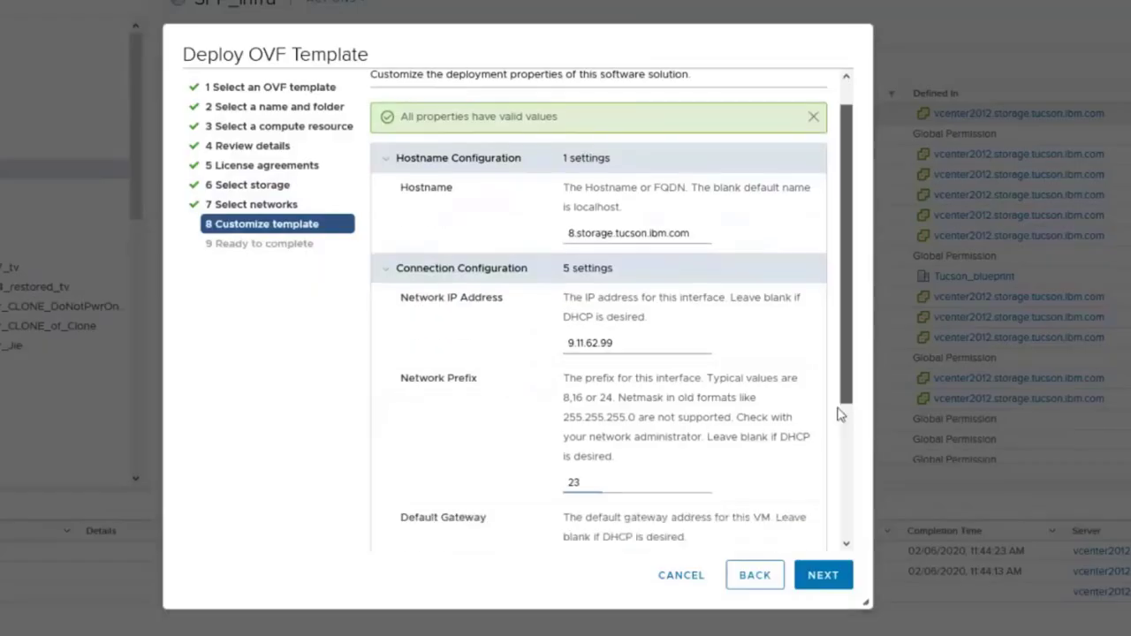
pyautogui.scroll(-3, 741, 469)
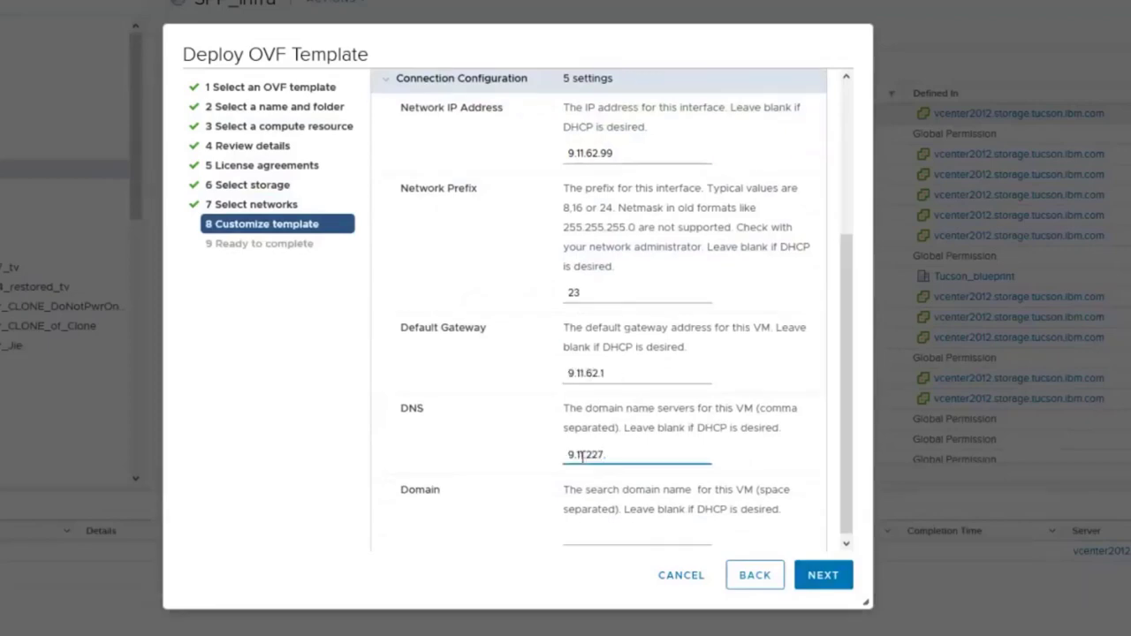
pyautogui.write('.25')
pyautogui.click(602, 536)
pyautogui.write('storage.tucson.ibm.com')
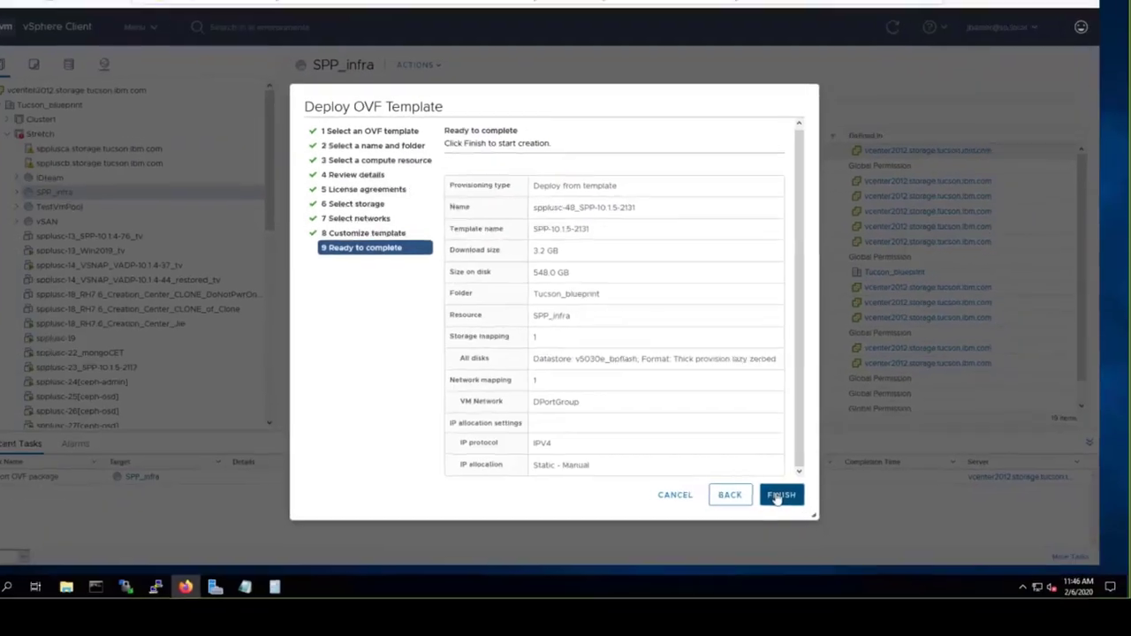
# - Submit the spplusc-48 SPP deployment and view the SPP_infra pool's summary and actions
pyautogui.click(805, 564)
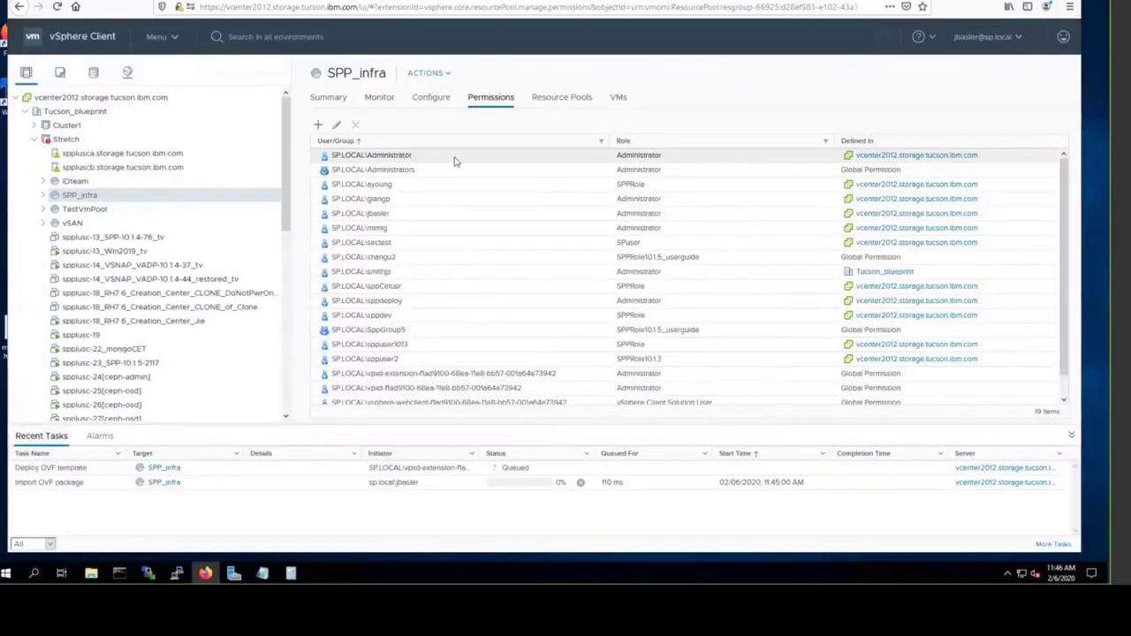
pyautogui.click(328, 97)
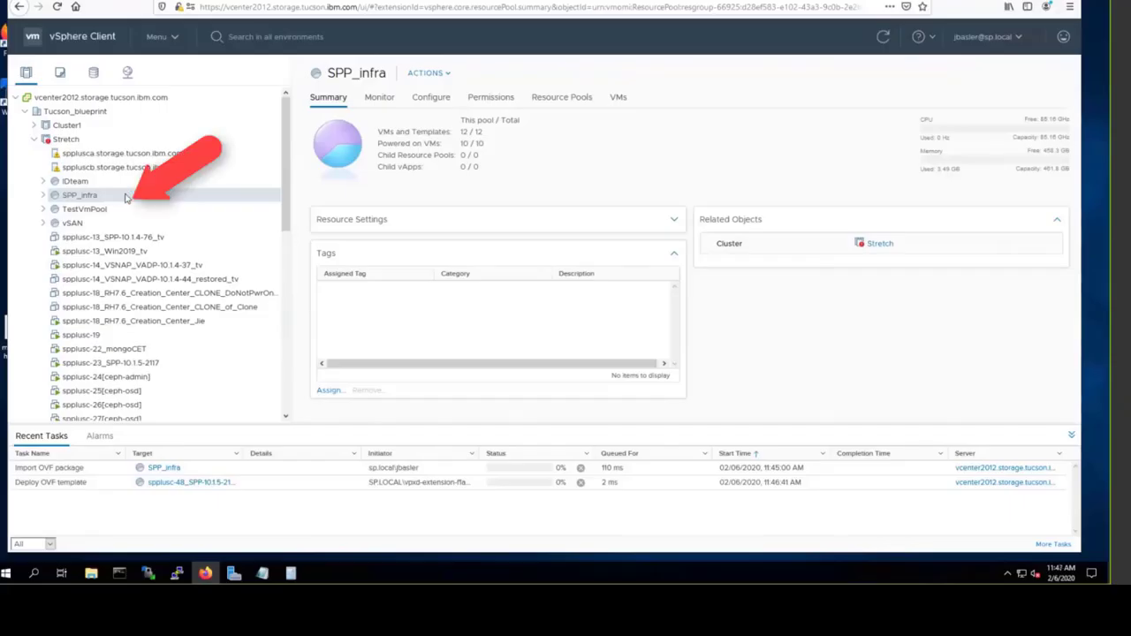
pyautogui.rightClick(127, 196)
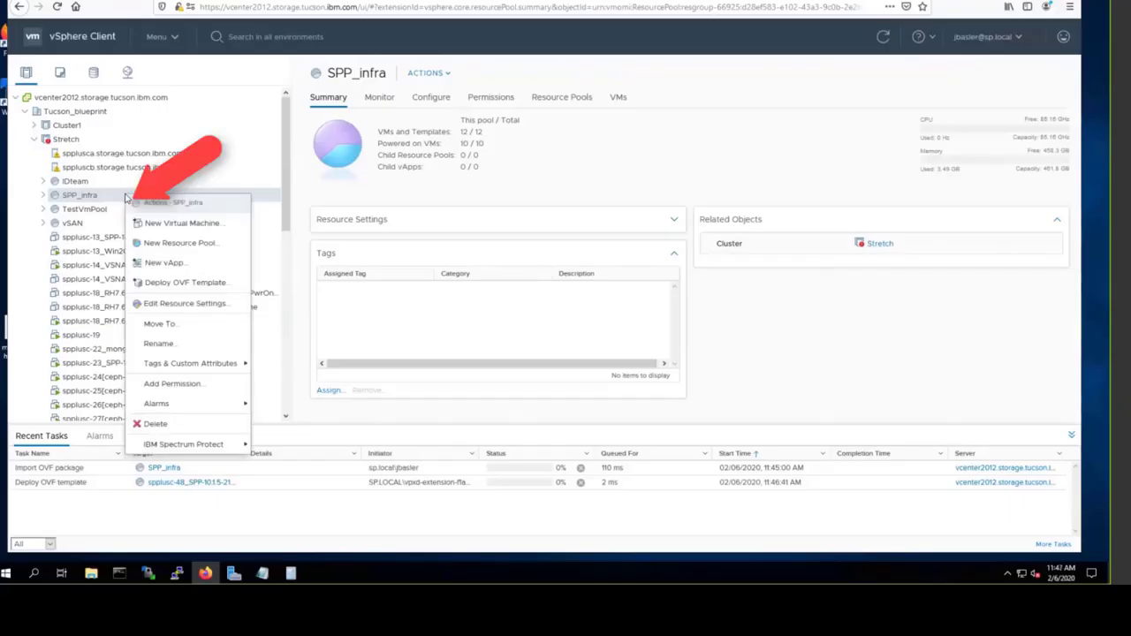
# - Start a Deploy OVF Template on SPP_infra using local file SPP_10_1_4_GA/VSNAP_VADP-10.1.4-62.ova
pyautogui.click(180, 283)
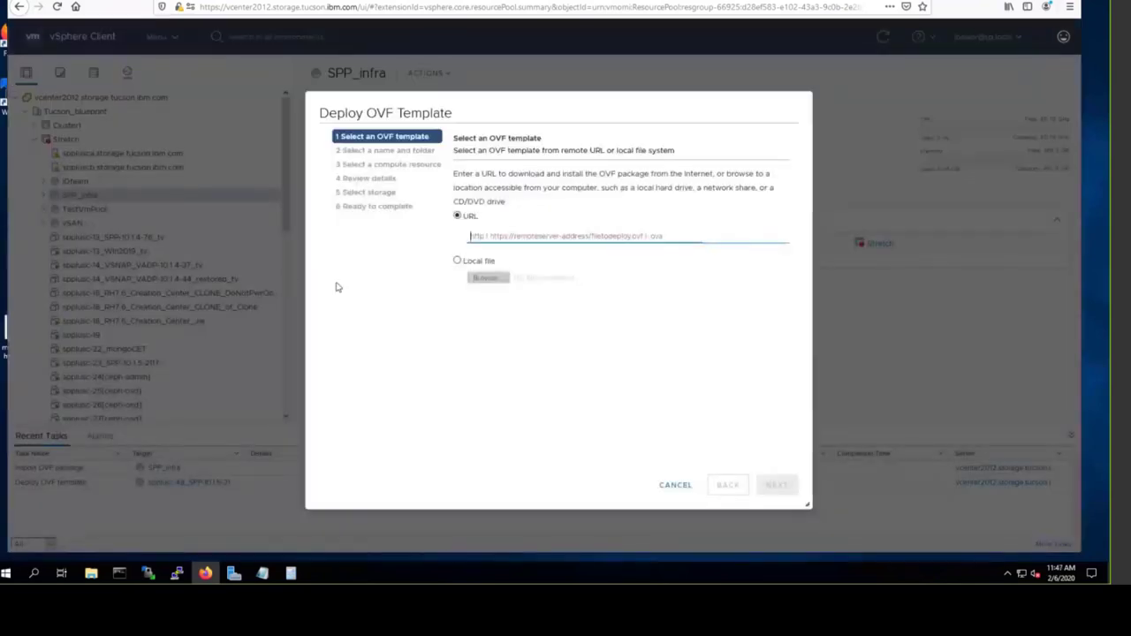
pyautogui.click(459, 262)
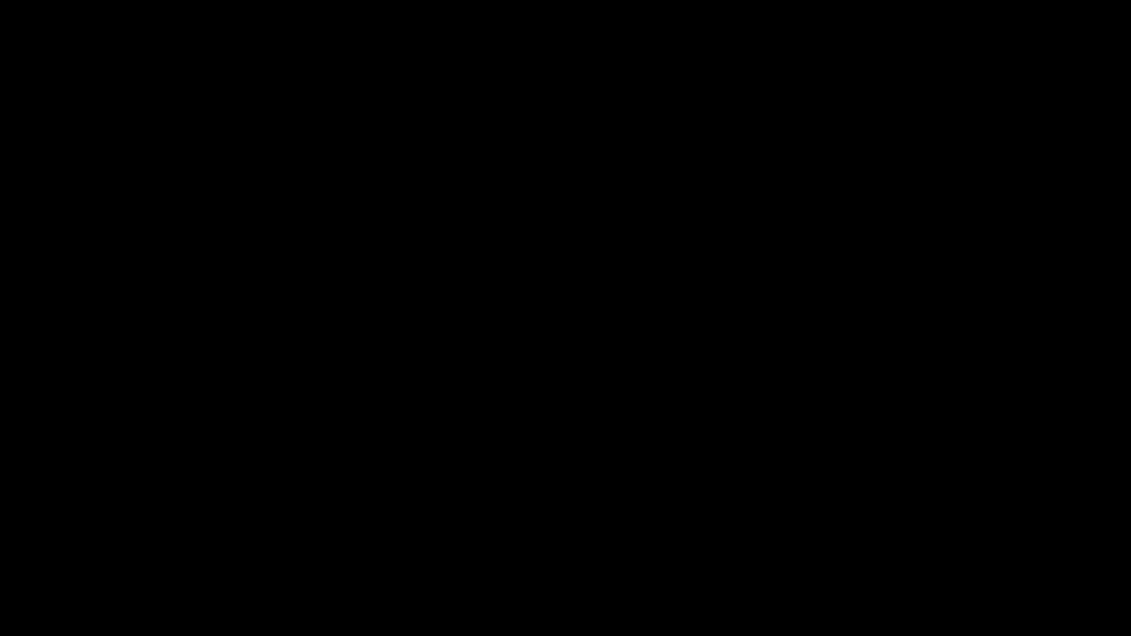
pyautogui.click(487, 278)
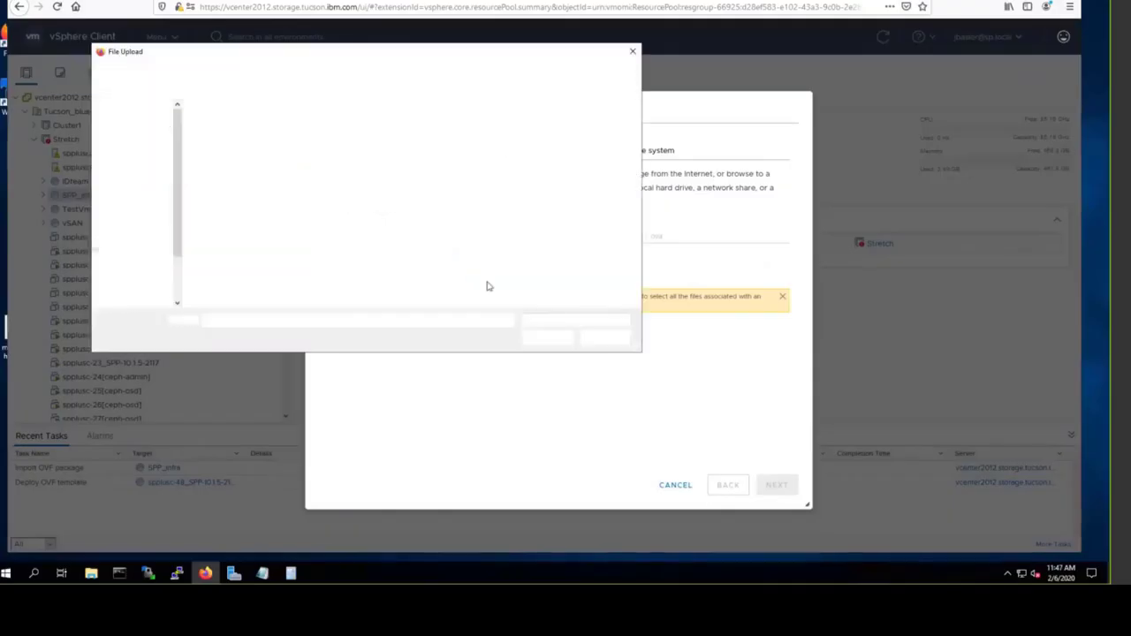
pyautogui.hotkey('alt', 'Up')
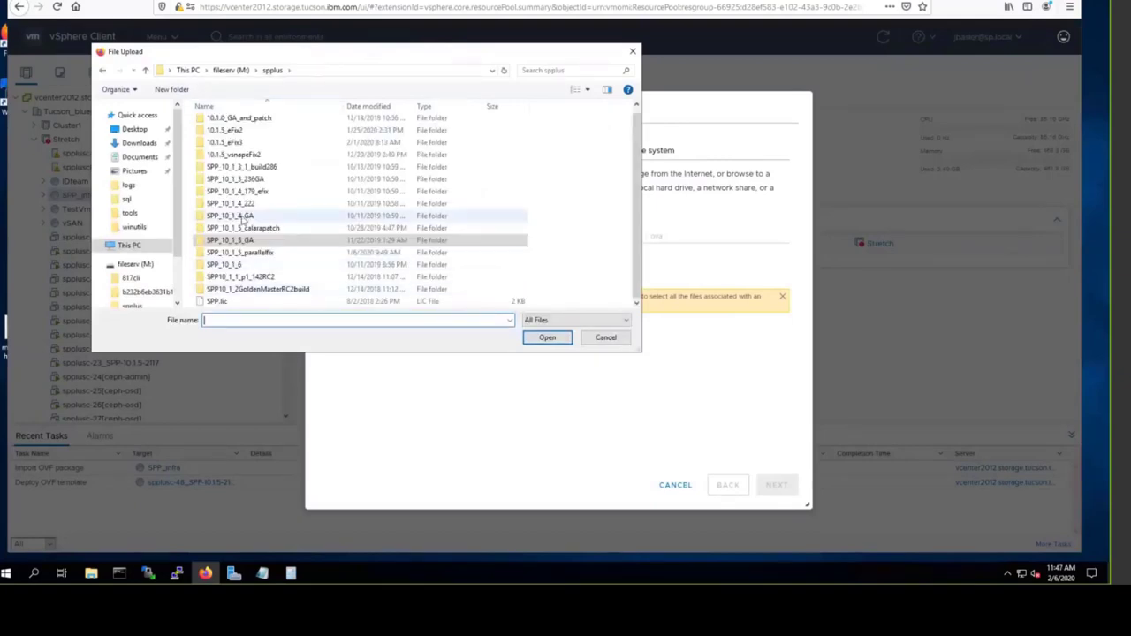
pyautogui.doubleClick(239, 215)
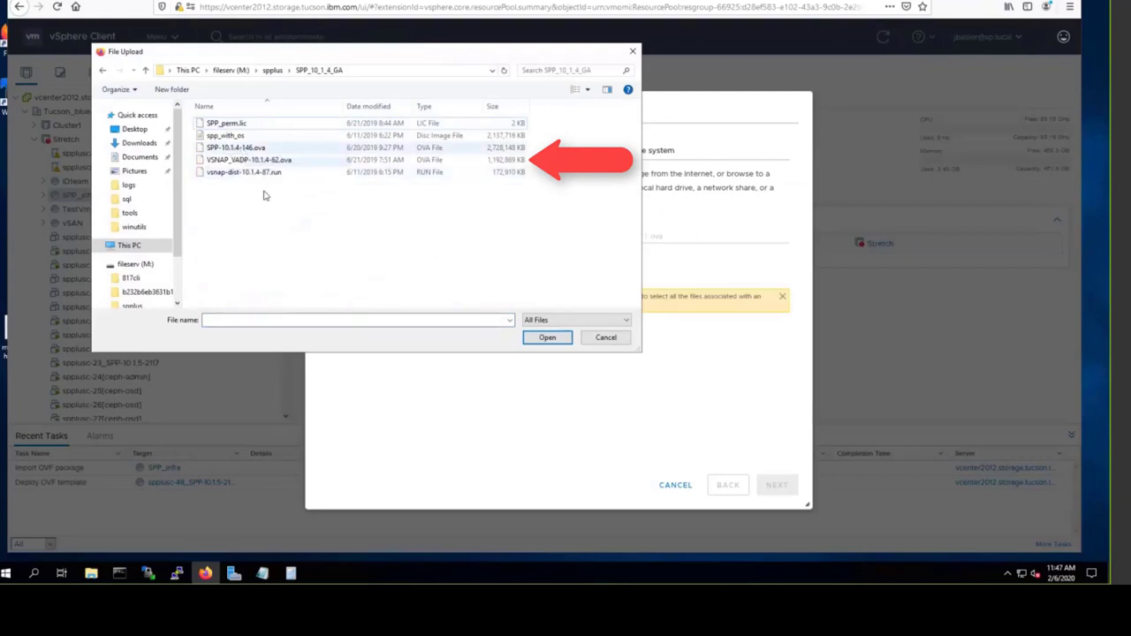
pyautogui.click(221, 160)
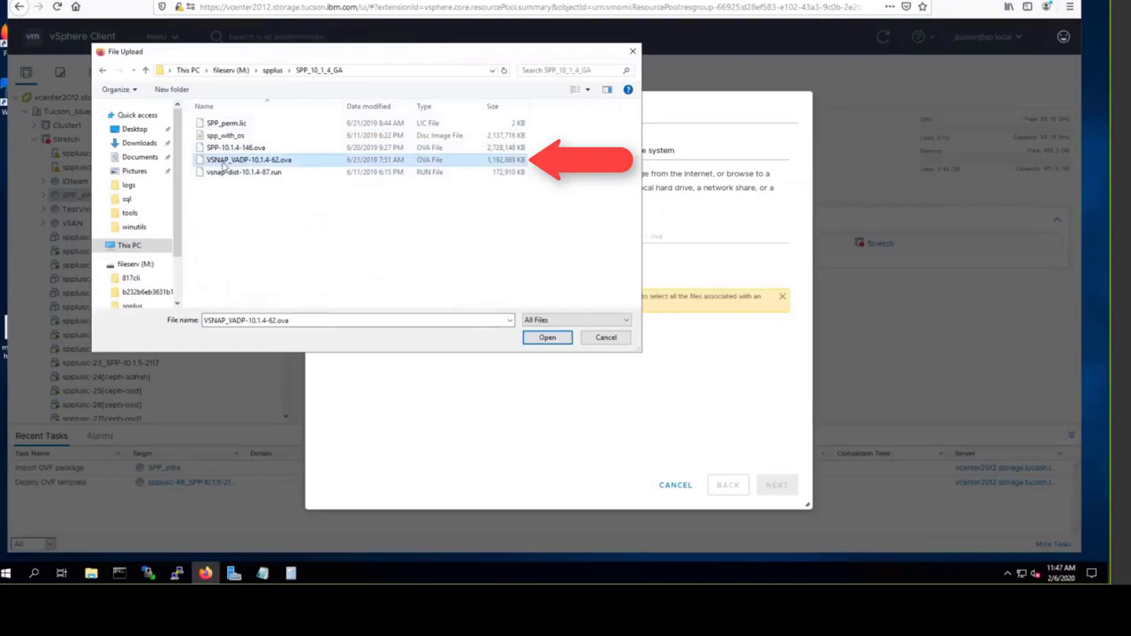
pyautogui.click(548, 338)
pyautogui.doubleClick(772, 518)
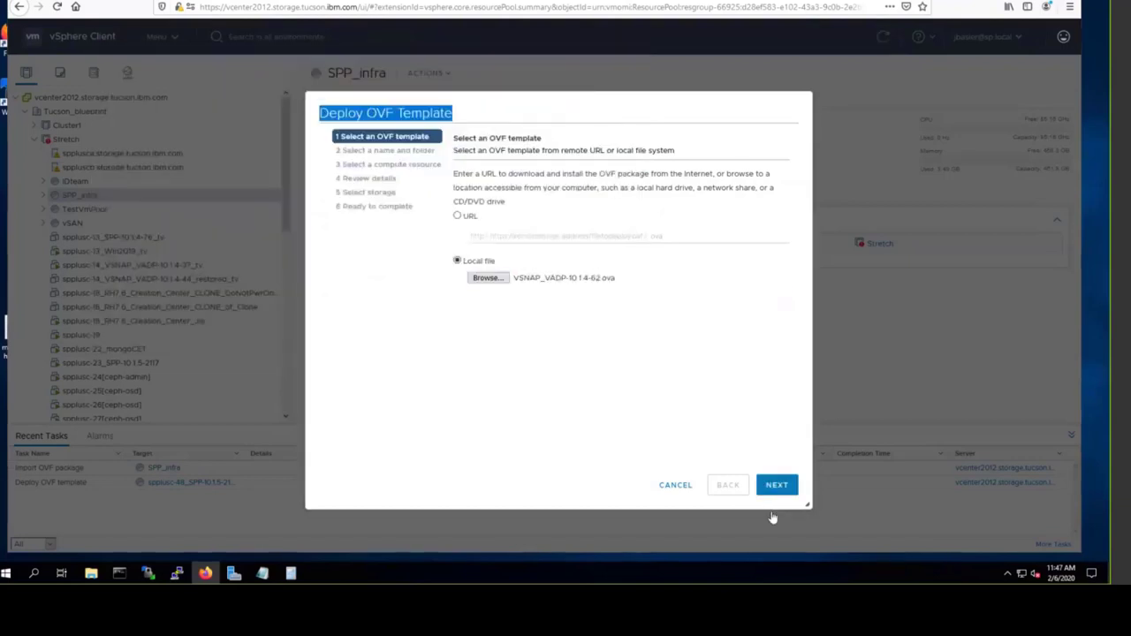
# - Prefix the vSnap VM name with 'spplusc-', keep SPP_infra as compute resource, and accept the licenses
pyautogui.click(777, 485)
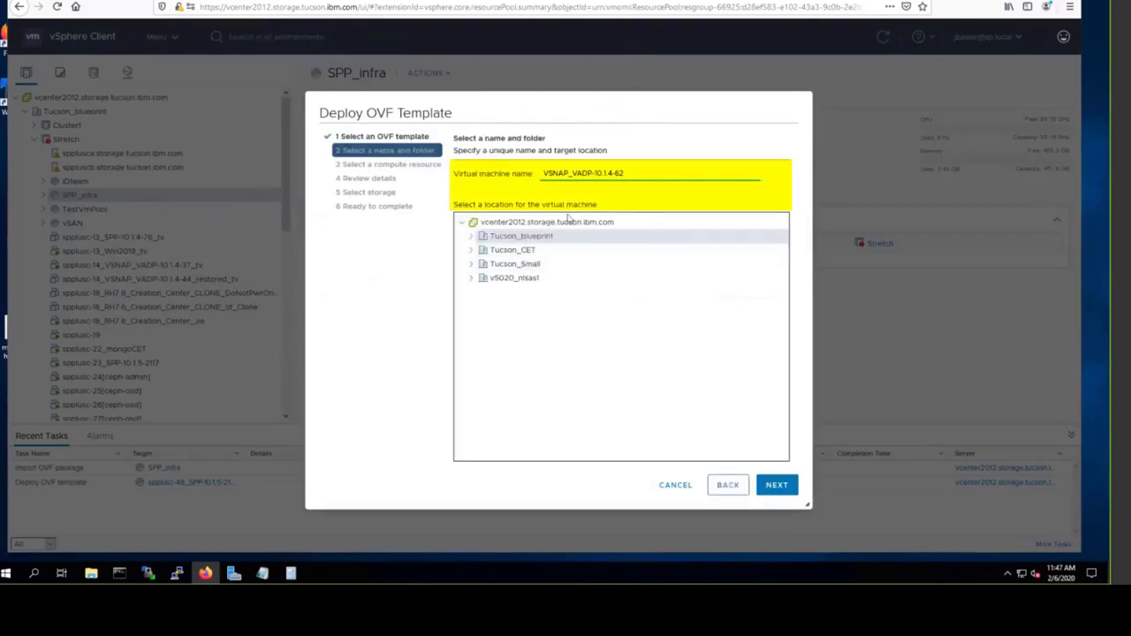
pyautogui.write('spplusc-')
pyautogui.press('Return')
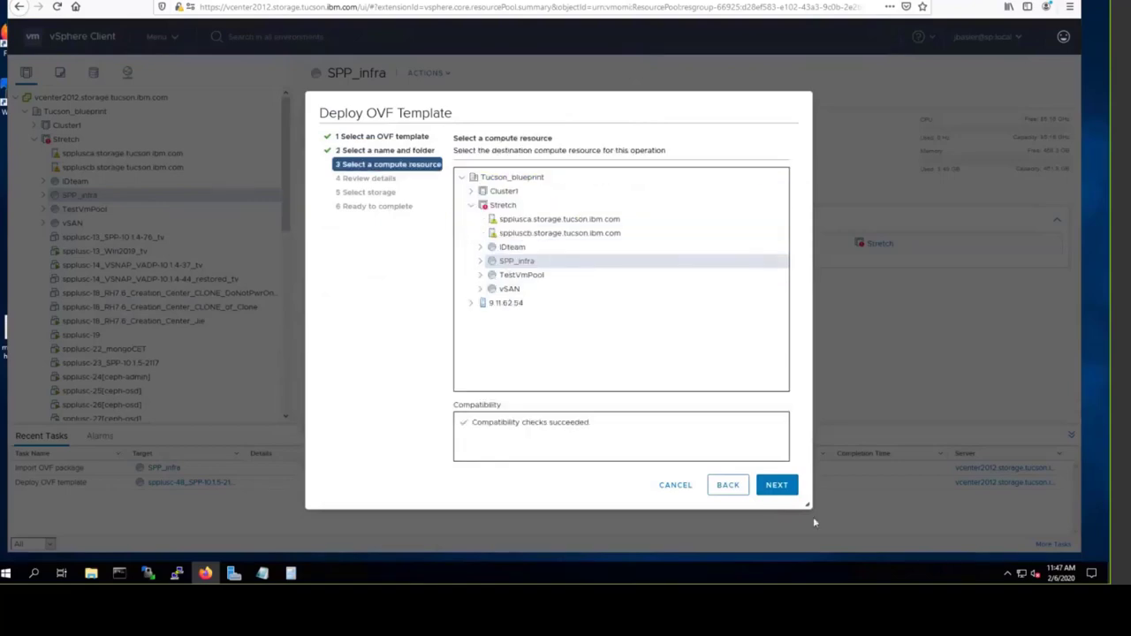
pyautogui.click(776, 484)
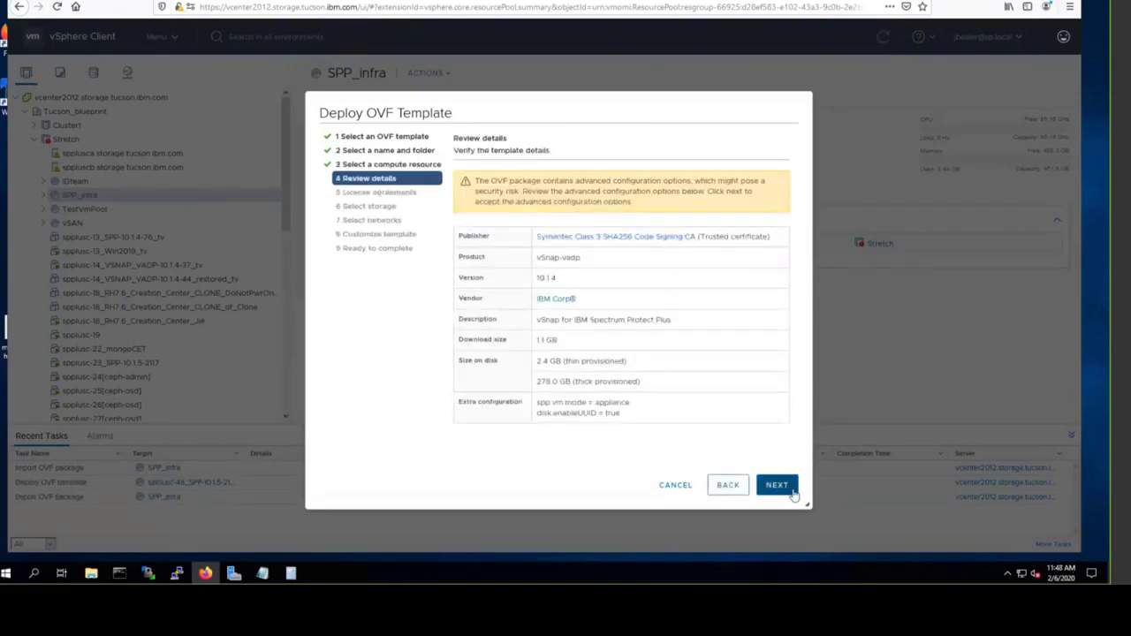
pyautogui.click(777, 485)
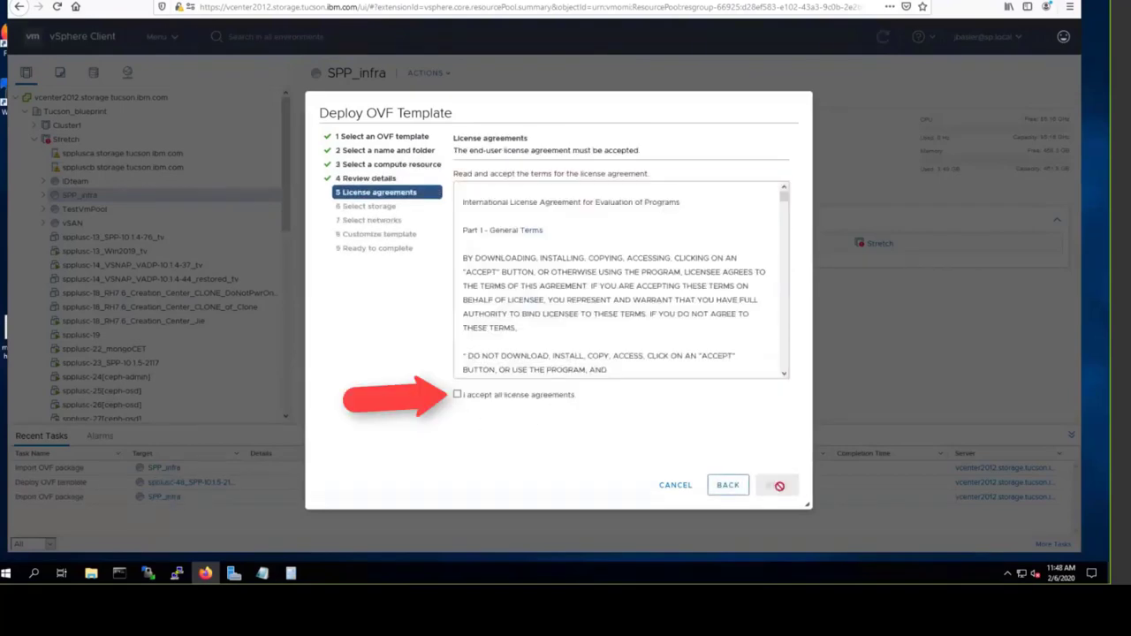
pyautogui.click(458, 395)
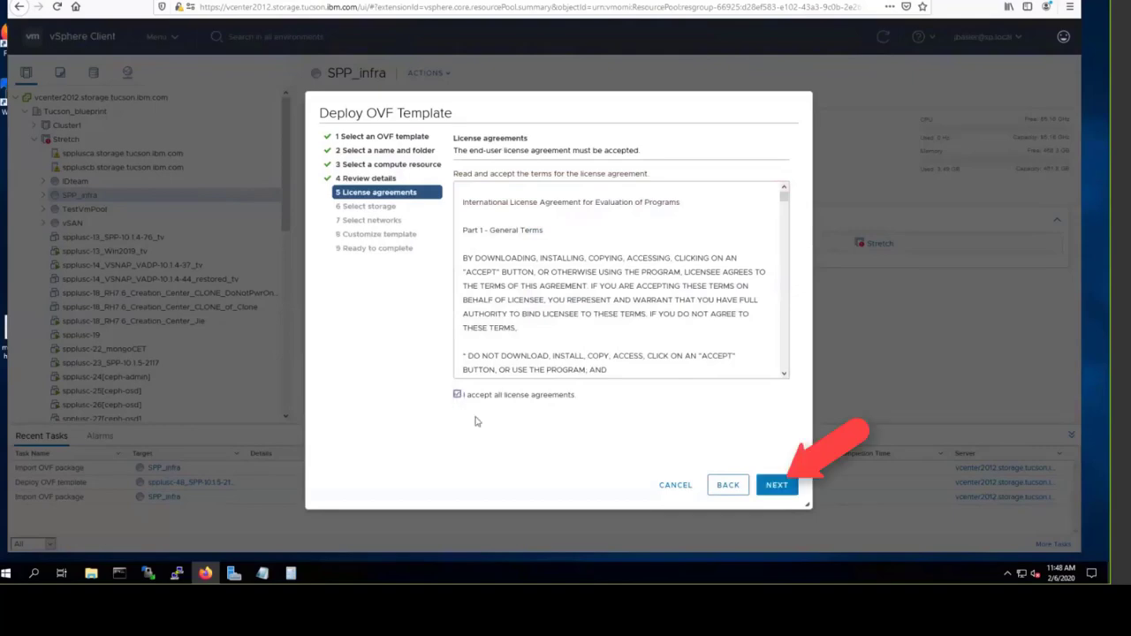
pyautogui.click(777, 486)
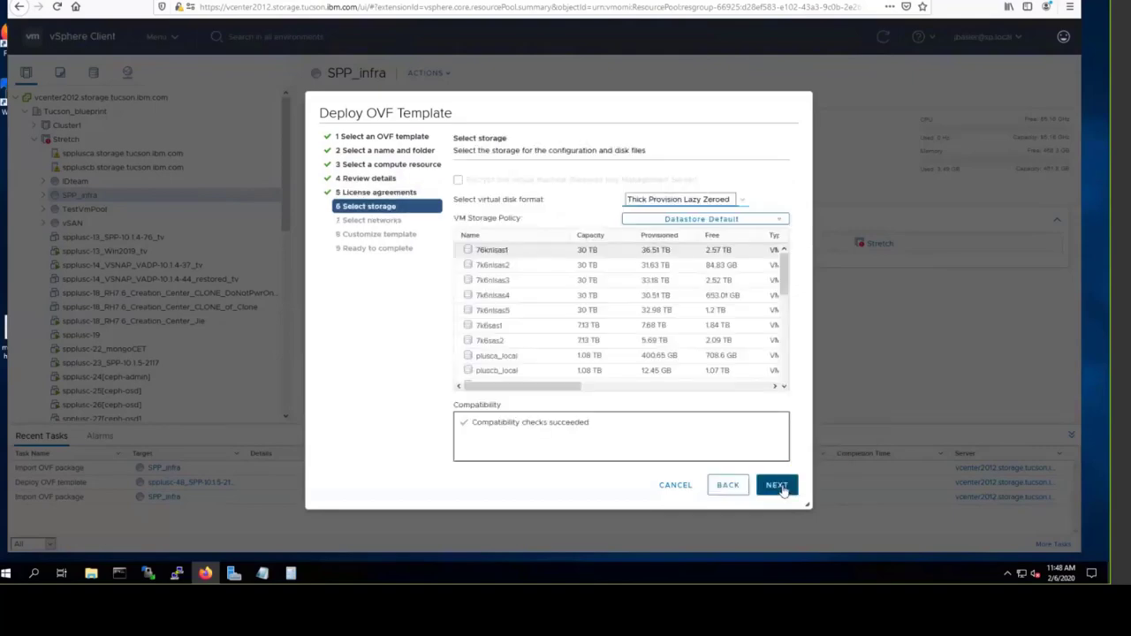
# - Select v5030e_bpflash as the vSnap VM's datastore
pyautogui.moveTo(784, 274); pyautogui.dragTo(792, 376)
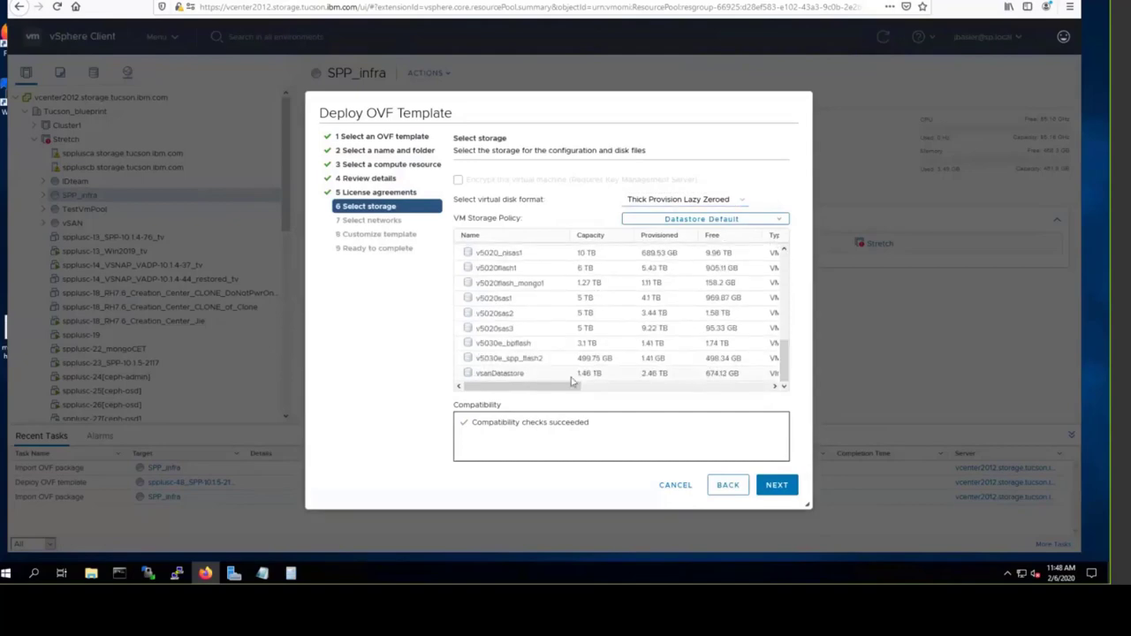
pyautogui.click(649, 346)
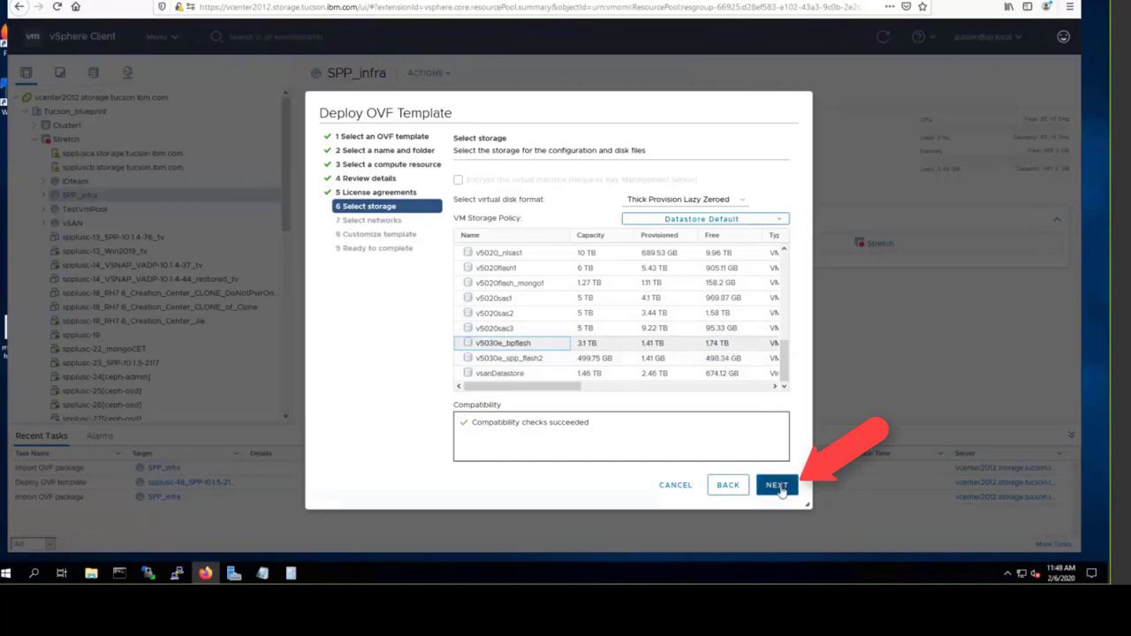
pyautogui.click(778, 488)
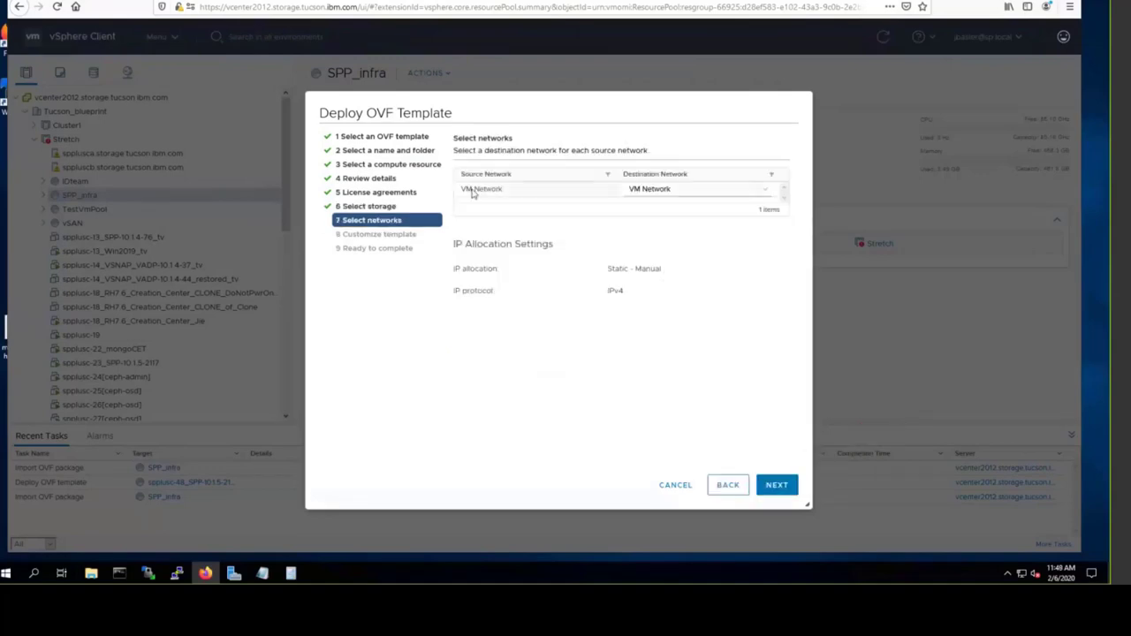
# - Map VM Network to the DPortGroup destination network
pyautogui.click(664, 189)
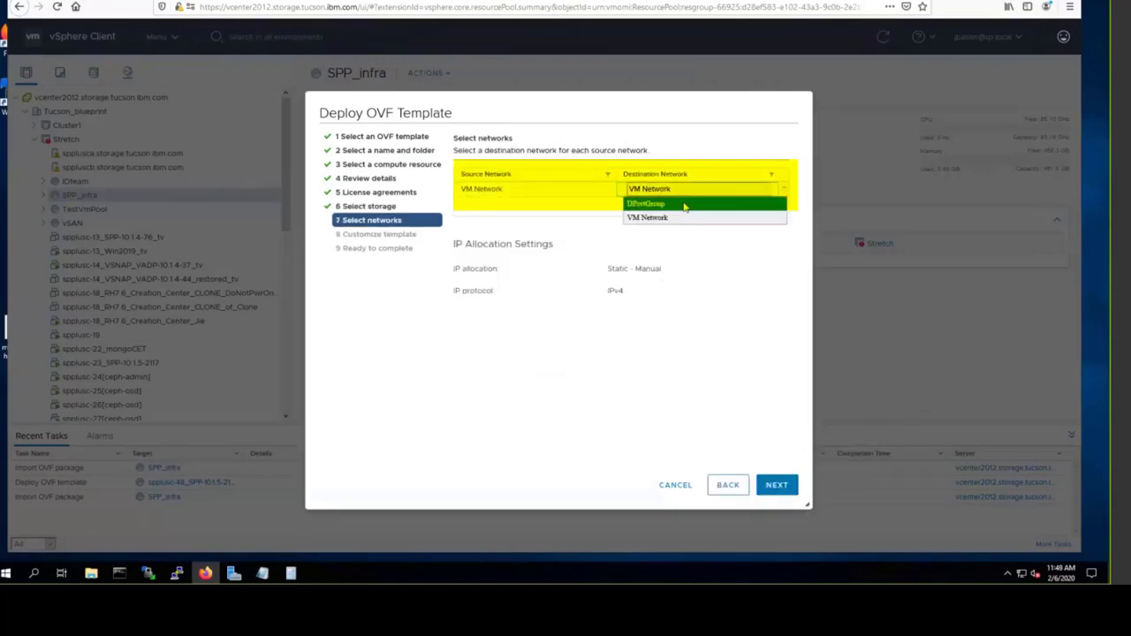
pyautogui.click(684, 204)
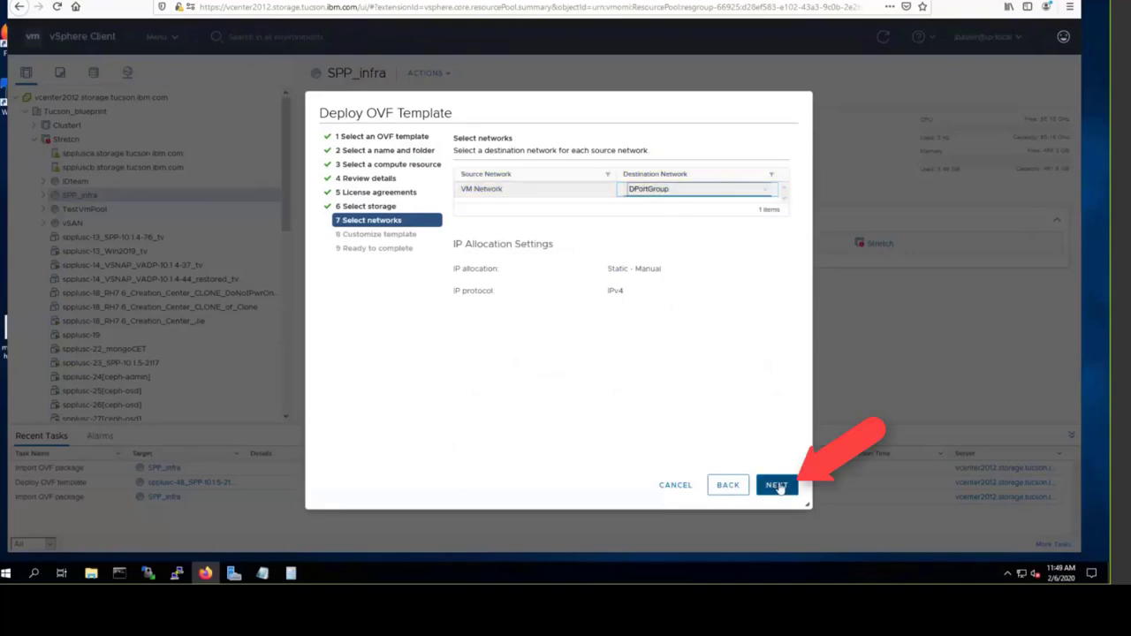
pyautogui.click(776, 485)
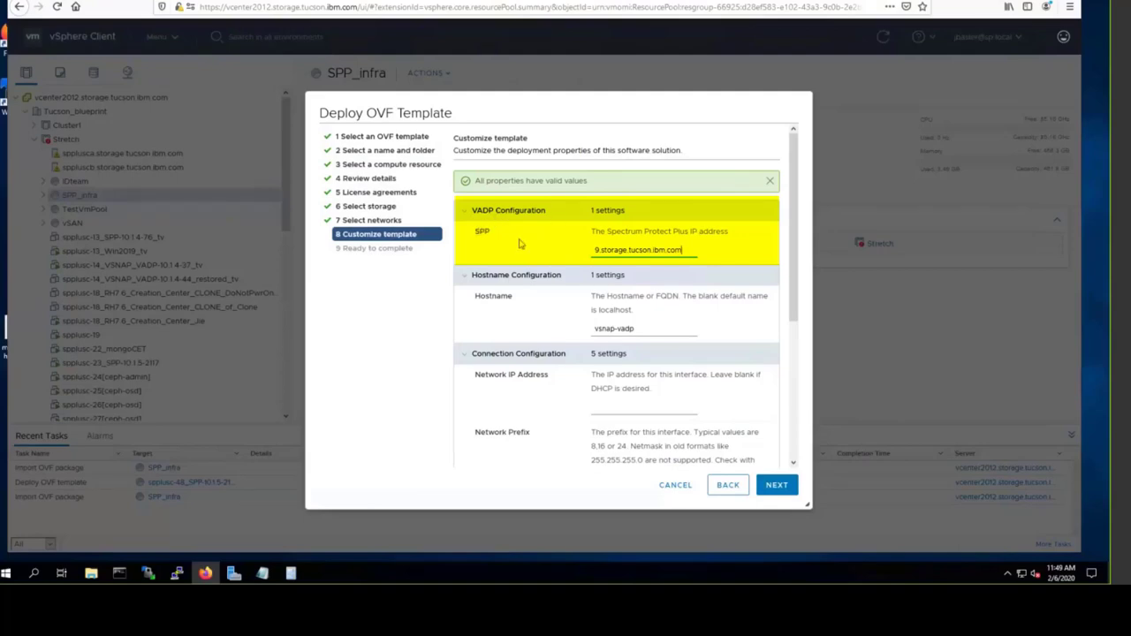
# - Set SPP address 9.11.62.99 and hostname spplusc-49.storage.tucson.ibm.com
pyautogui.click(640, 297)
pyautogui.hotkey('ctrl', 'a')
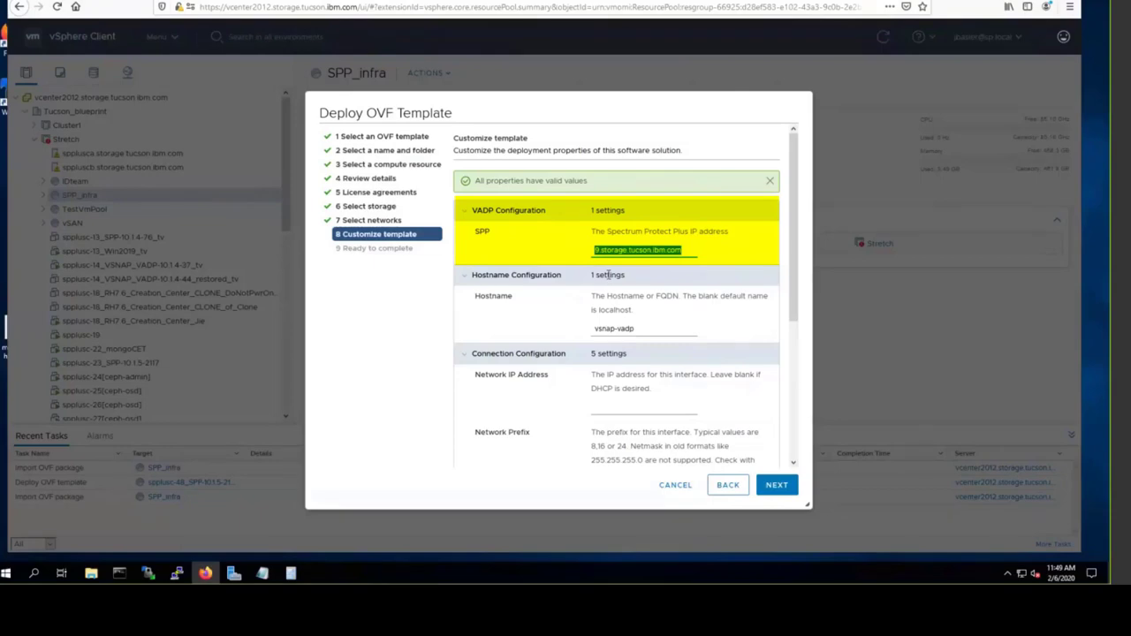
pyautogui.write('9')
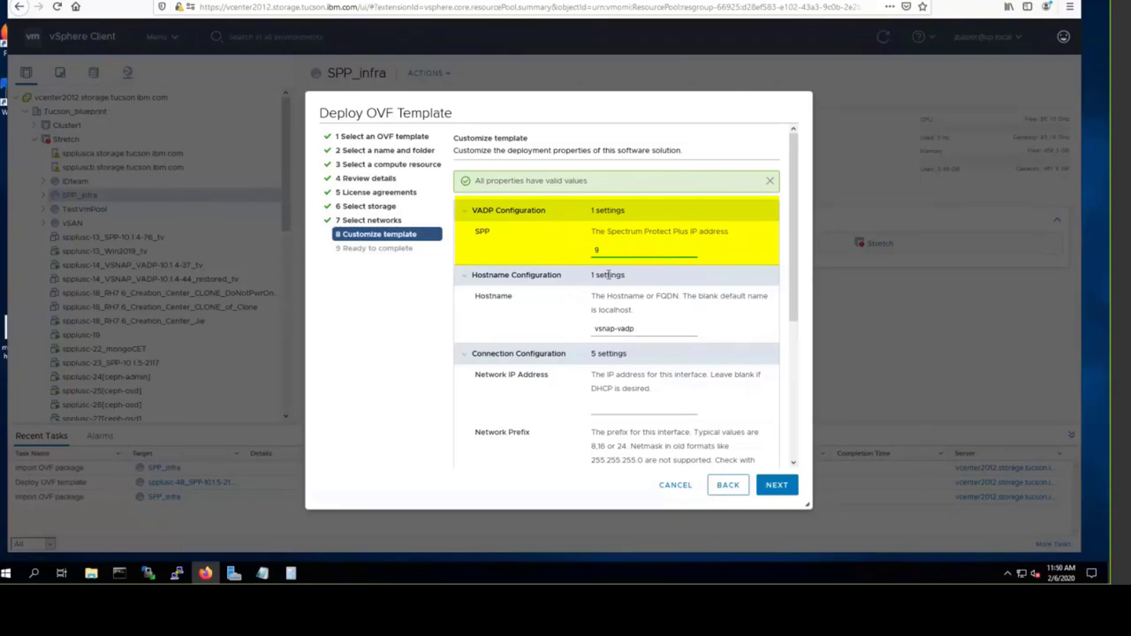
pyautogui.write('.11.62')
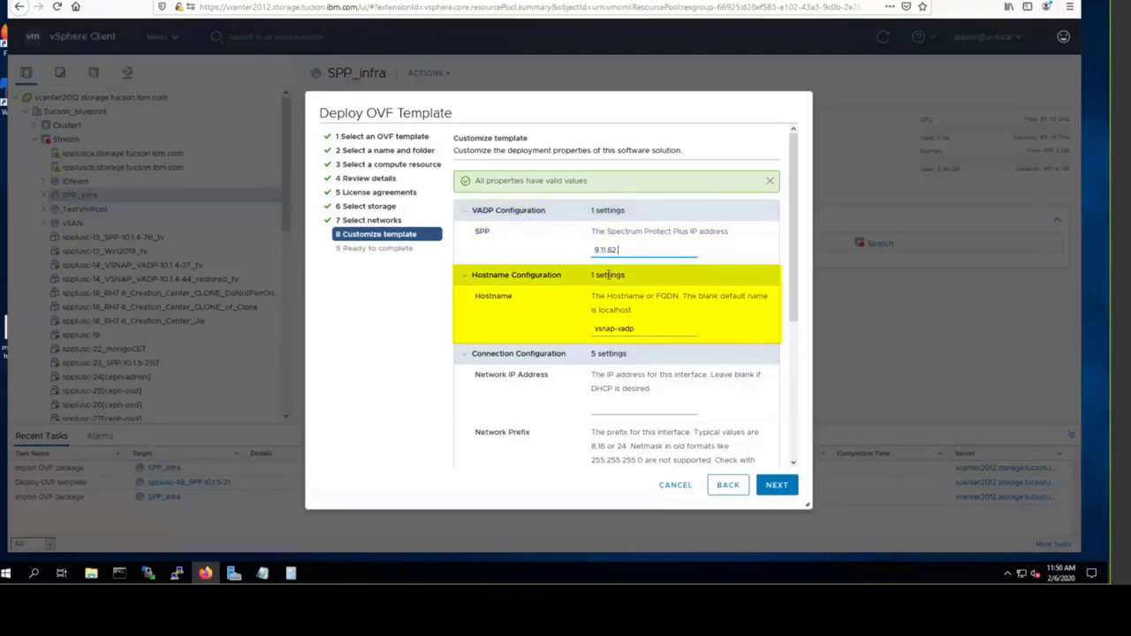
pyautogui.write('.99')
pyautogui.moveTo(652, 332); pyautogui.dragTo(575, 336)
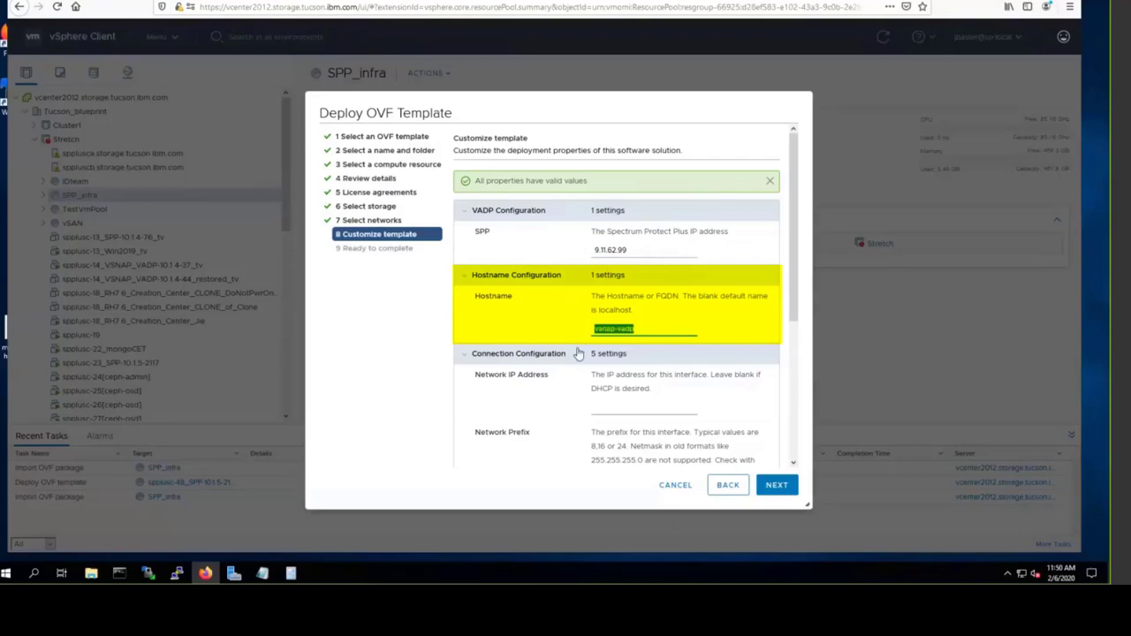
pyautogui.write('spplusc-49.storage.tuc')
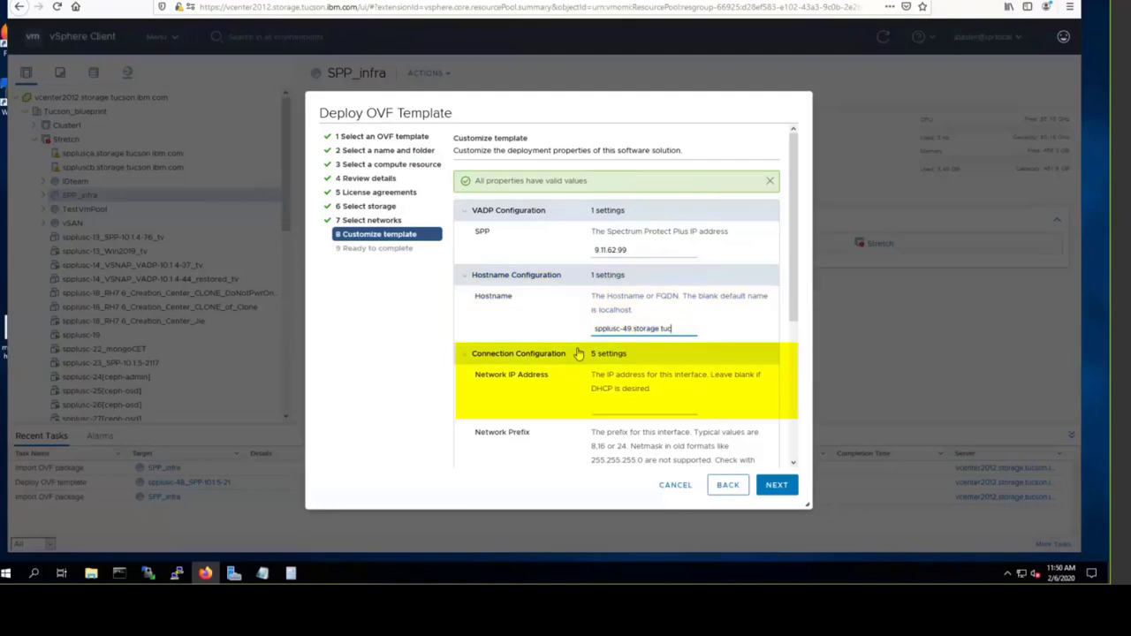
pyautogui.write('son.ibm.com')
# - Enter IP 9.11.62.100, network prefix 23 and gateway 9.11.62.1
pyautogui.click(620, 404)
pyautogui.write('9.11.62.100')
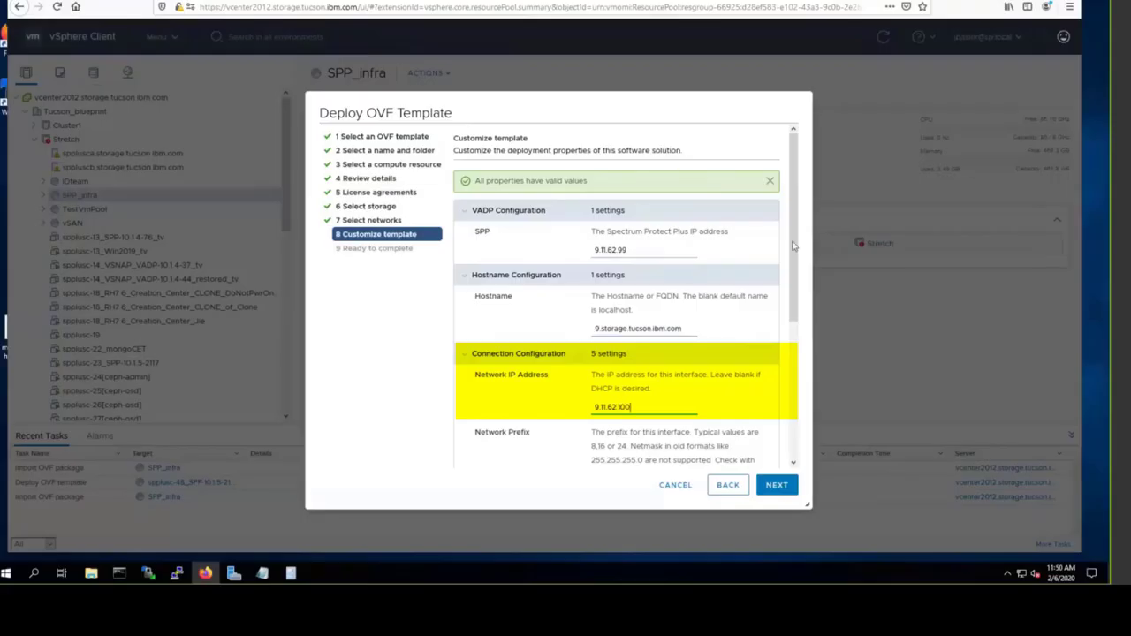
pyautogui.scroll(-3, 795, 247)
pyautogui.click(608, 355)
pyautogui.write('23')
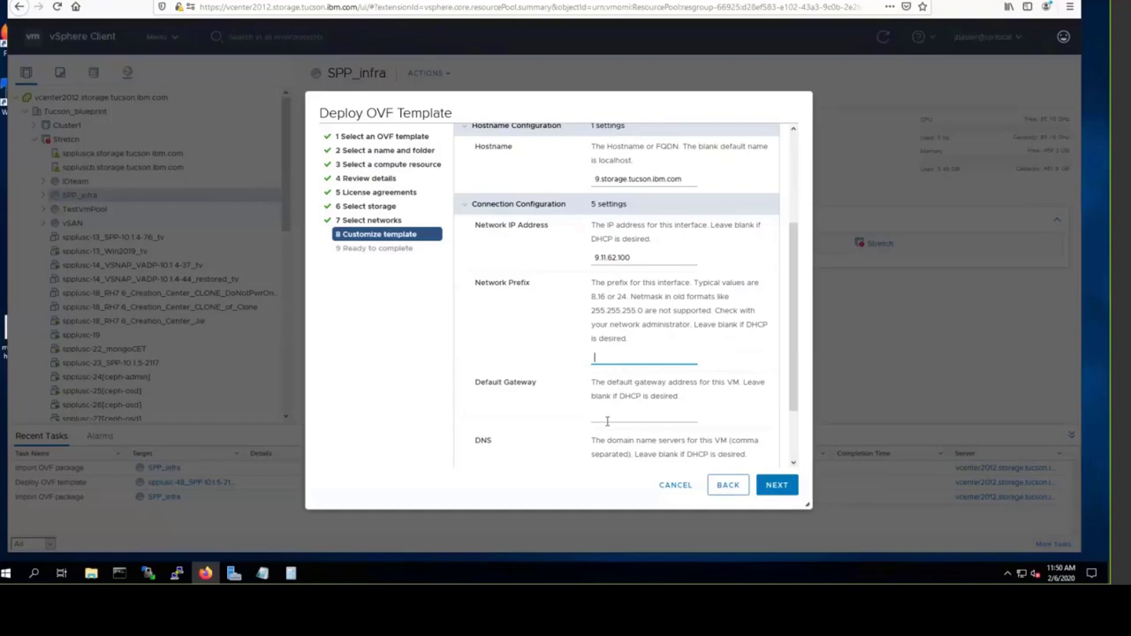
pyautogui.click(607, 417)
pyautogui.write('9')
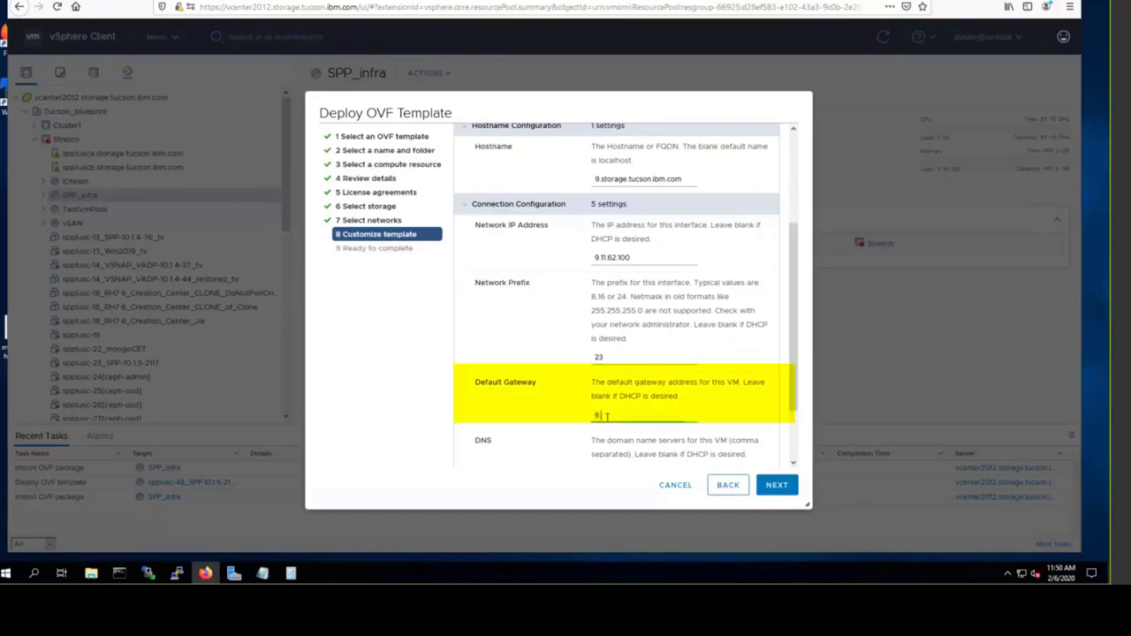
pyautogui.write('.11.62.1')
# - Enter DNS 9.11.227.25 and search domain storage.tucson.ibm.com, then finish the deployment
pyautogui.scroll(-2, 794, 328)
pyautogui.click(632, 393)
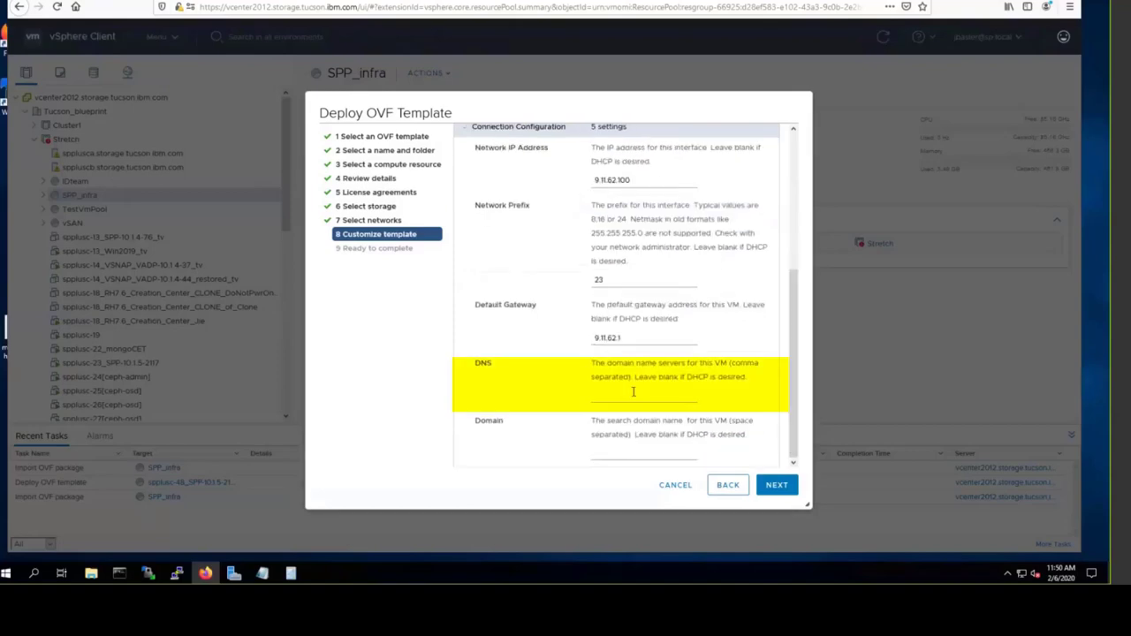
pyautogui.write('9.11.227.25')
pyautogui.click(603, 455)
pyautogui.write('s')
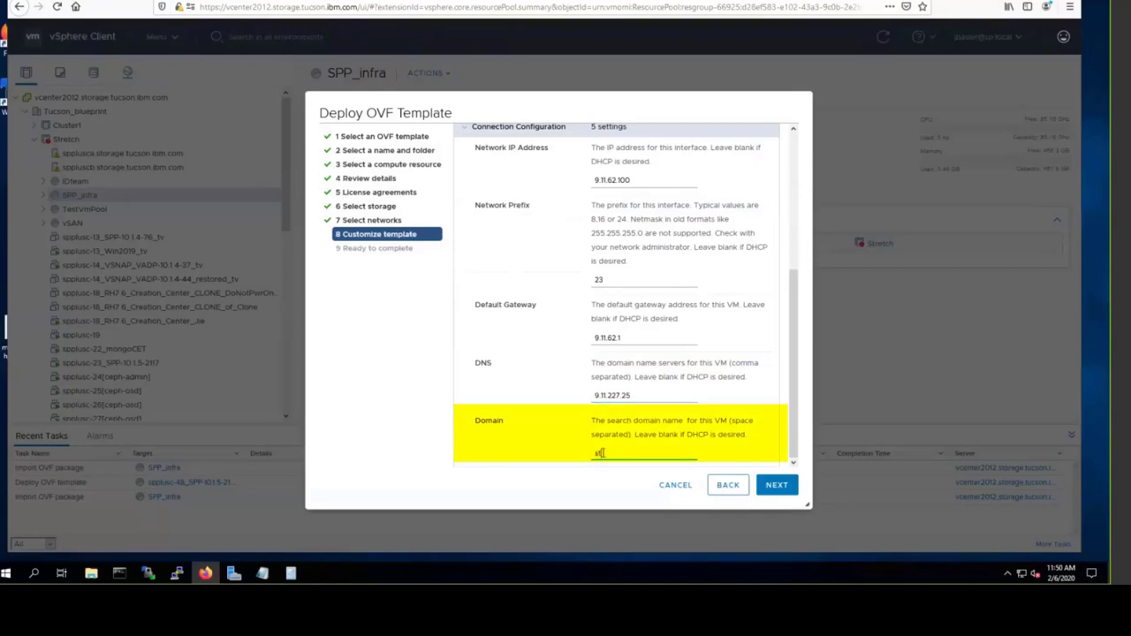
pyautogui.write('torage.tucson.ibm.com')
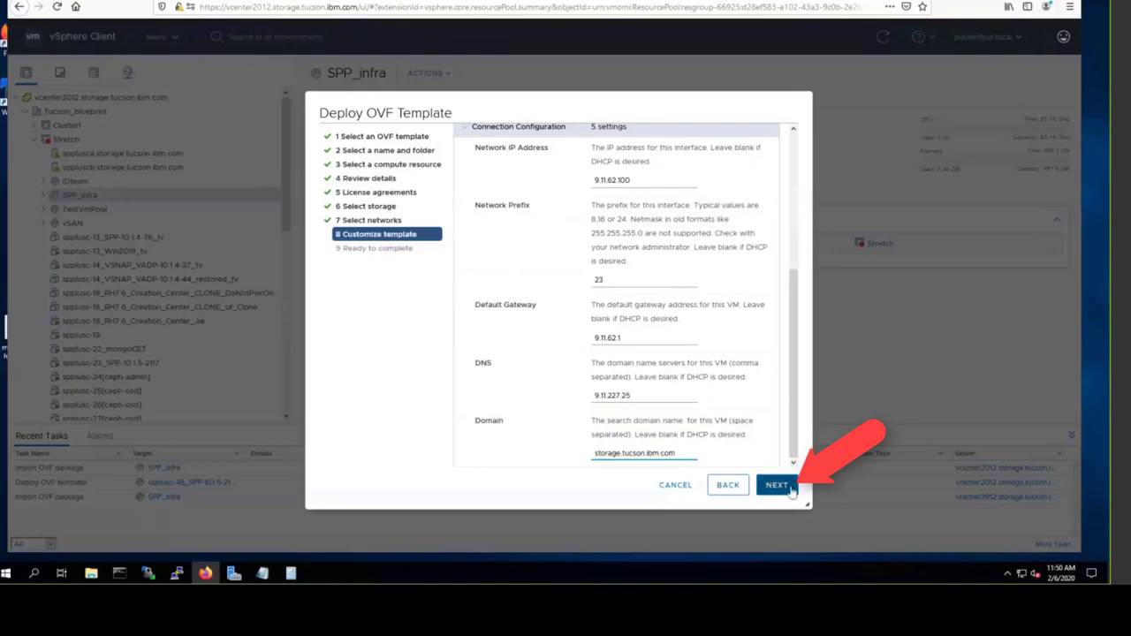
pyautogui.click(778, 486)
pyautogui.click(776, 485)
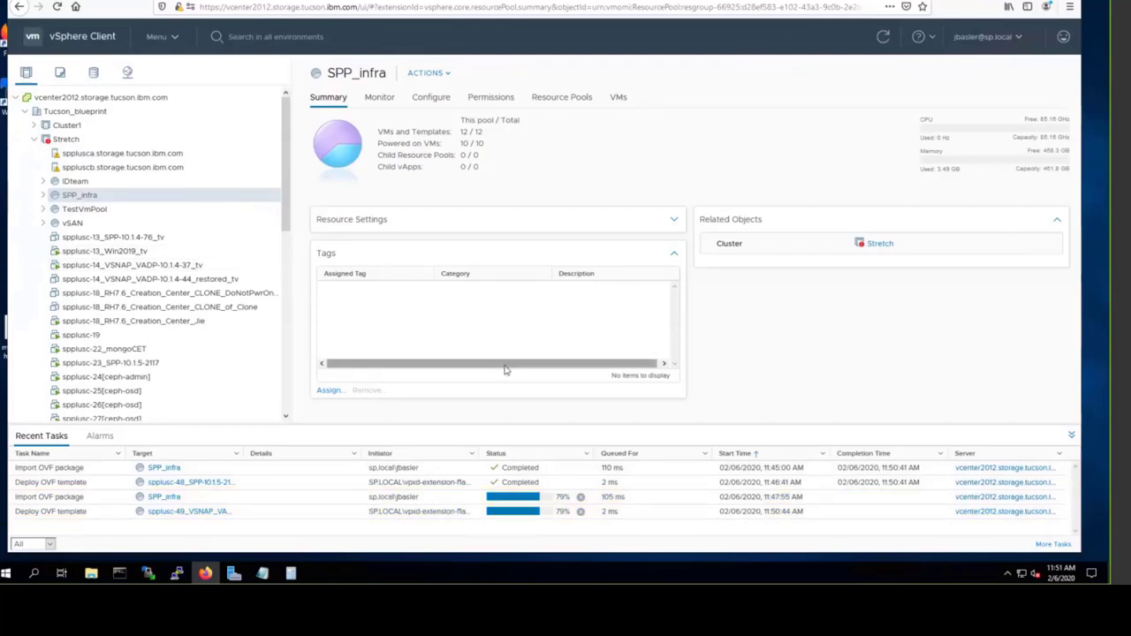
# - Expand SPP_infra in the inventory tree to show its VMs
pyautogui.click(42, 195)
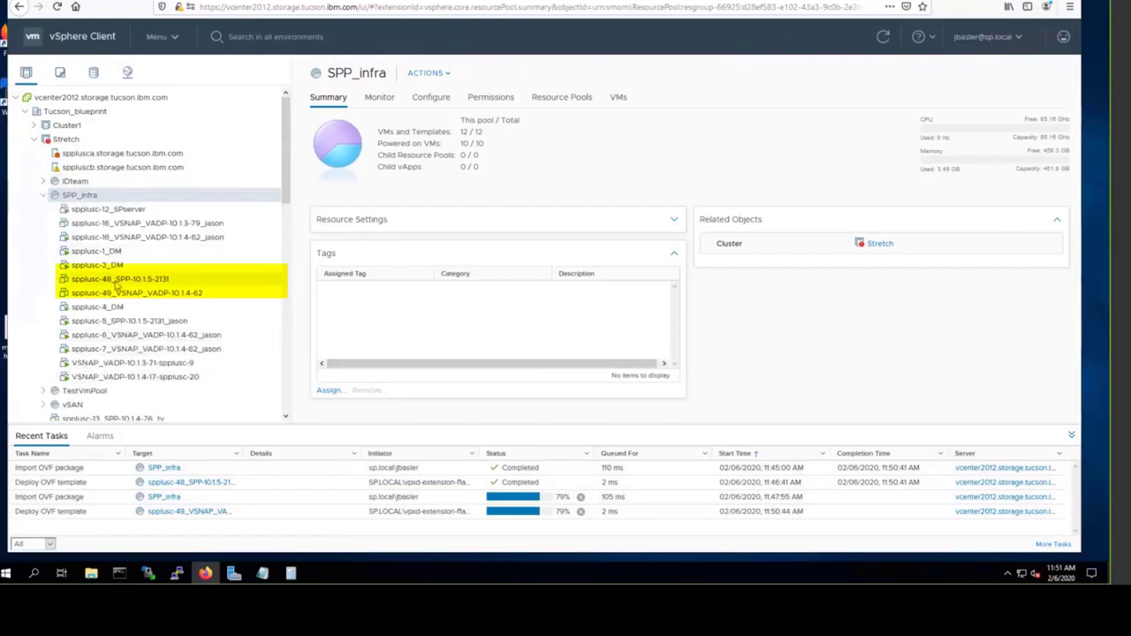
# - Power on the SPP VM spplusc-48_SPP-10.1.5-2131
pyautogui.click(95, 279)
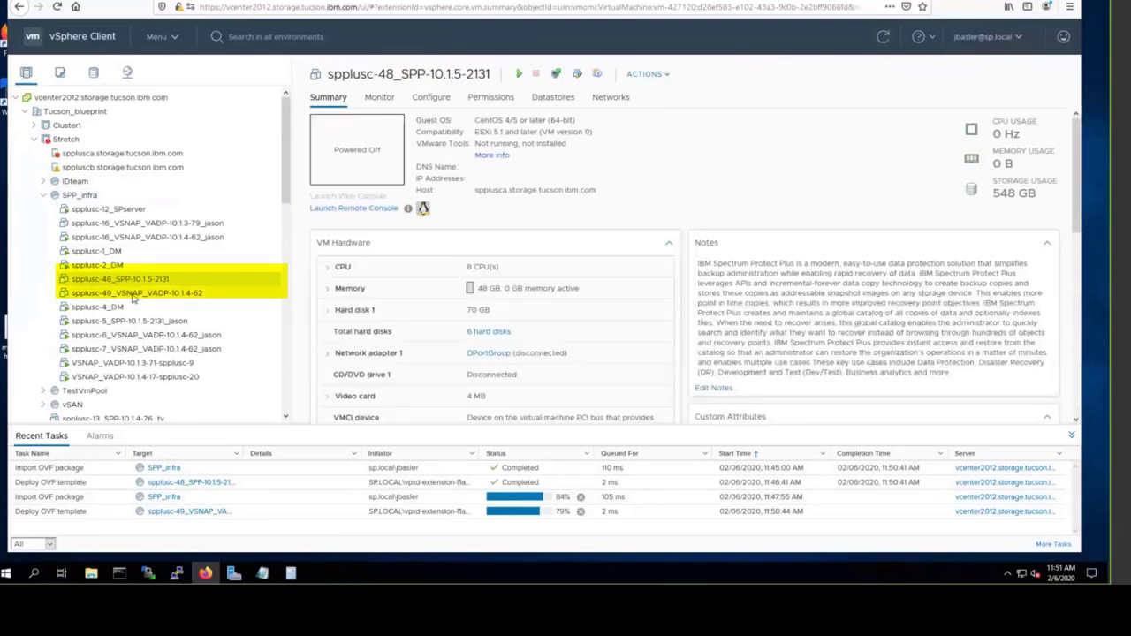
pyautogui.click(133, 294)
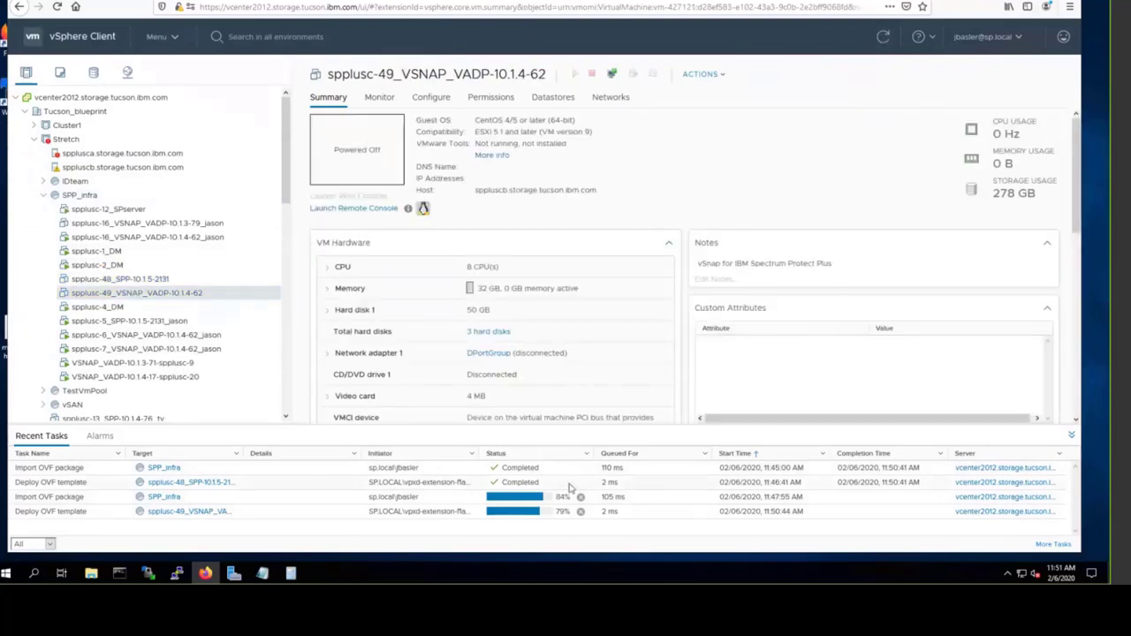
pyautogui.click(126, 280)
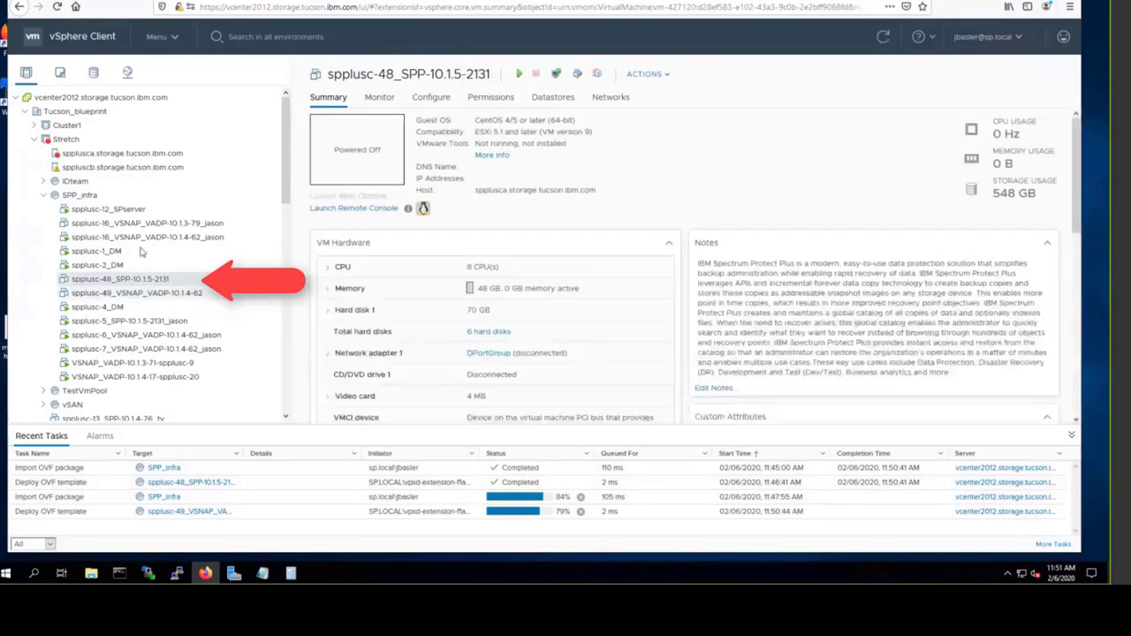
pyautogui.click(521, 76)
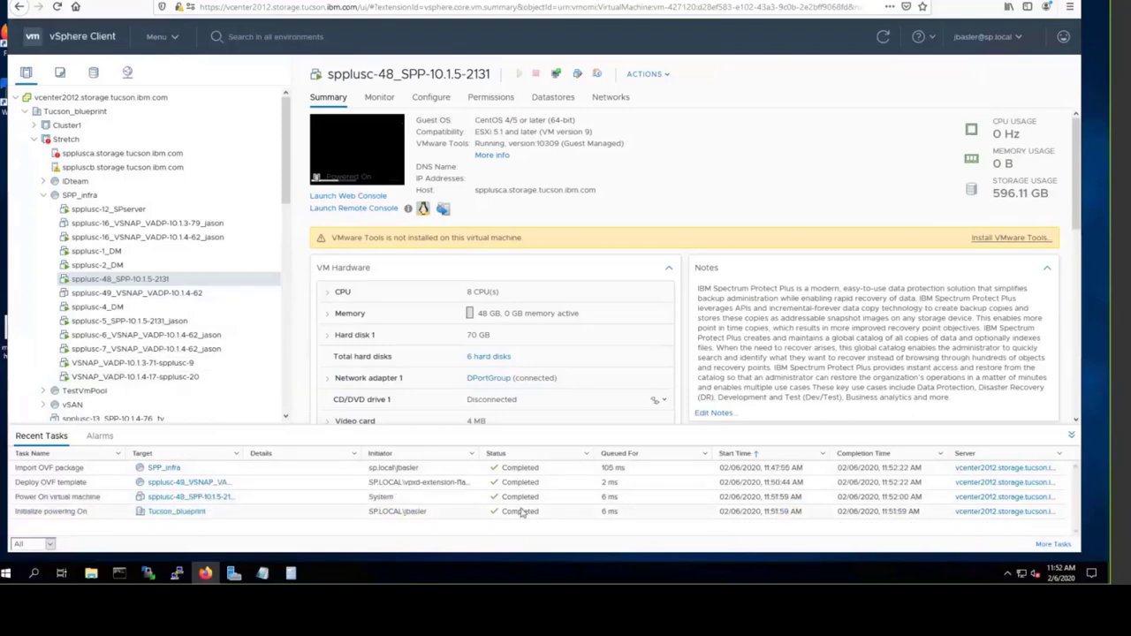
# - Confirm spplusc-48 is running and view the powered-off spplusc-49 vSnap VM summary
pyautogui.click(124, 295)
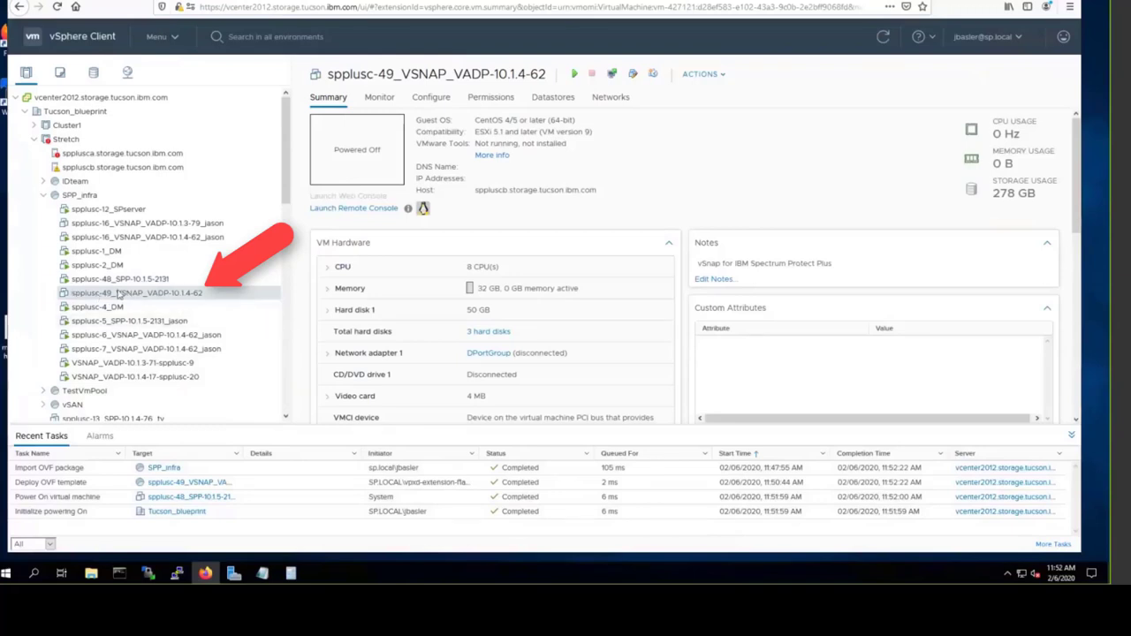
pyautogui.click(113, 279)
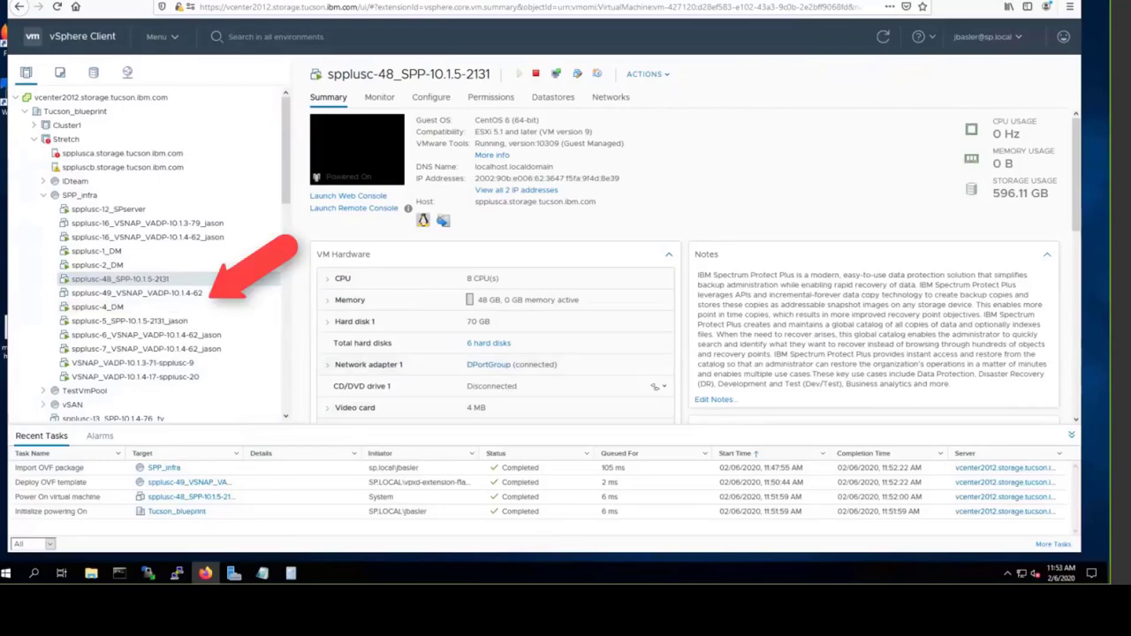
pyautogui.click(137, 297)
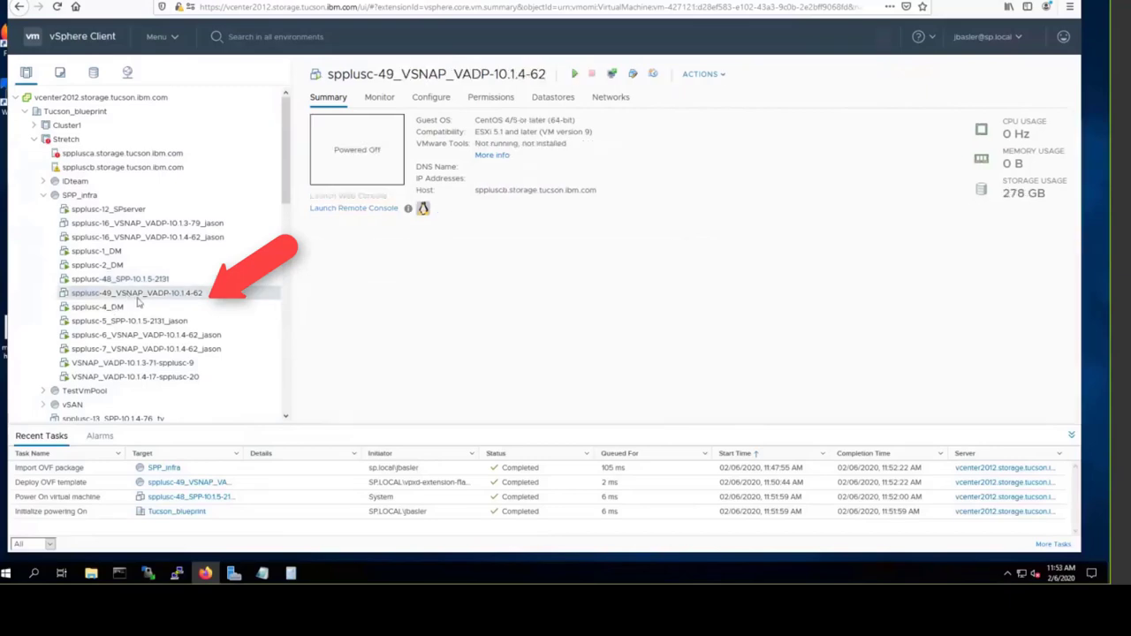
# - In Edit Settings for spplusc-49_VSNAP_VADP-10.1.4-62, change memory from 32 GB to 40 GB
pyautogui.rightClick(132, 297)
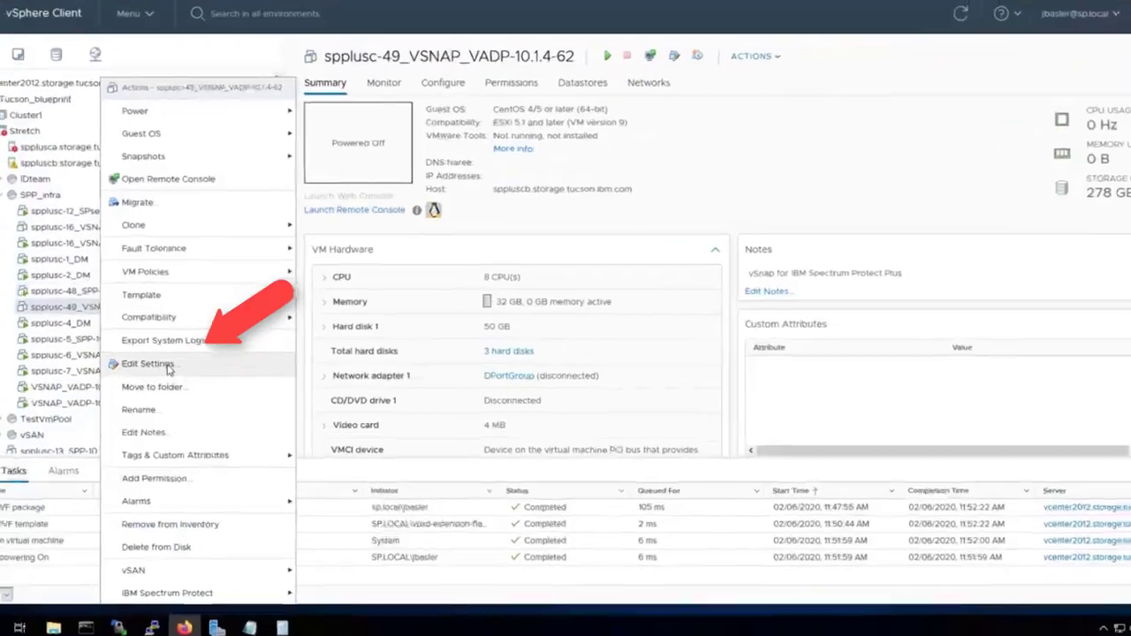
pyautogui.click(177, 342)
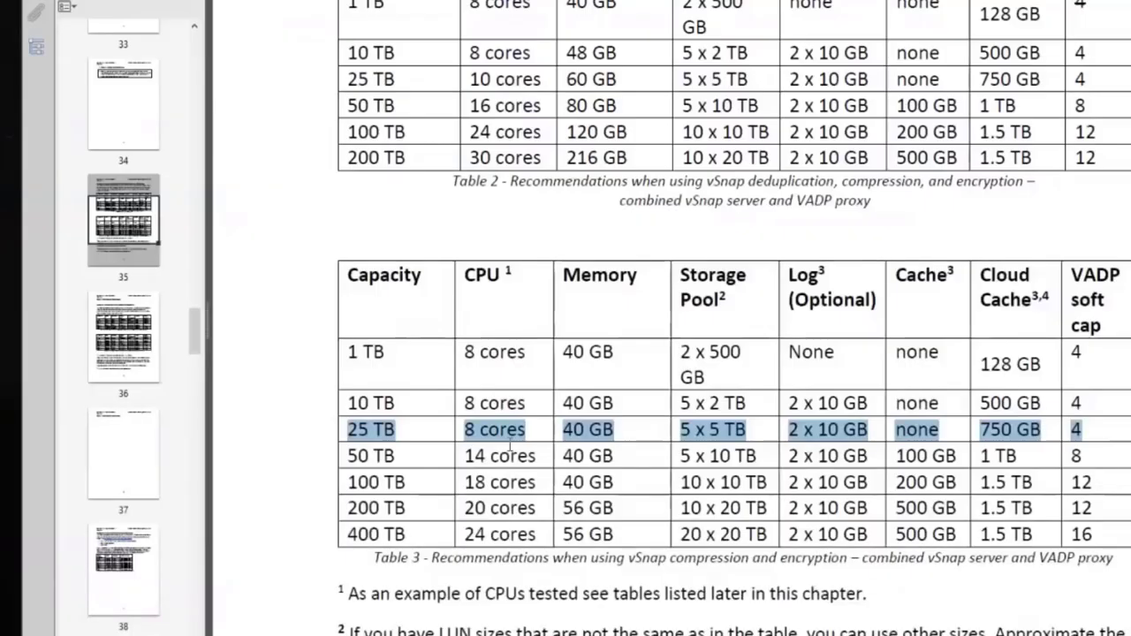
pyautogui.click(476, 440)
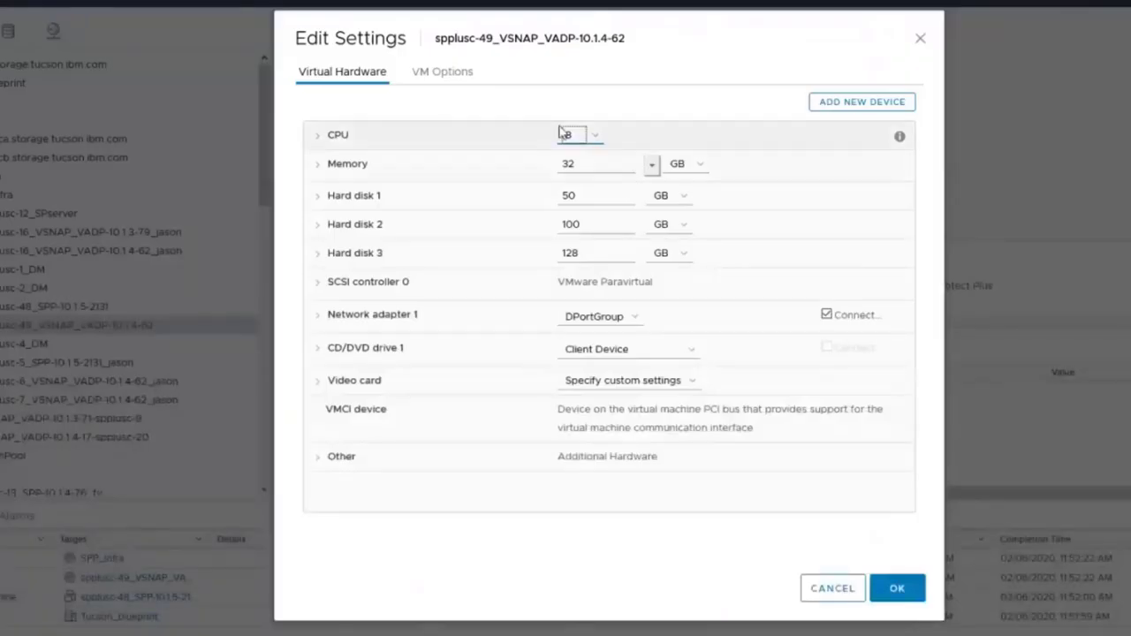
pyautogui.press('Tab')
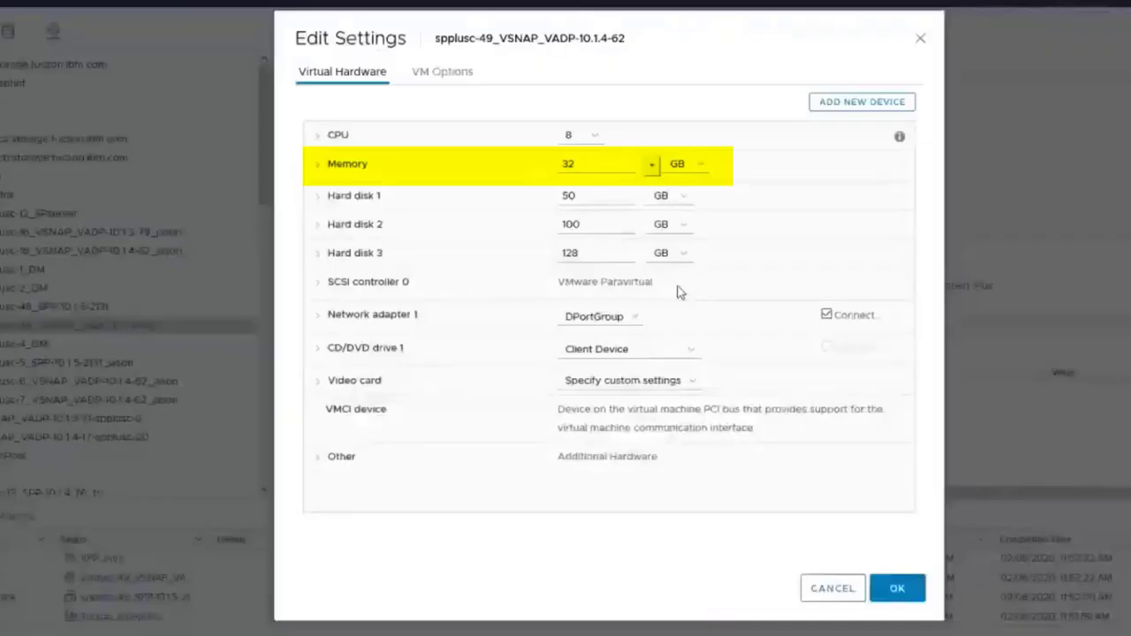
pyautogui.doubleClick(566, 166)
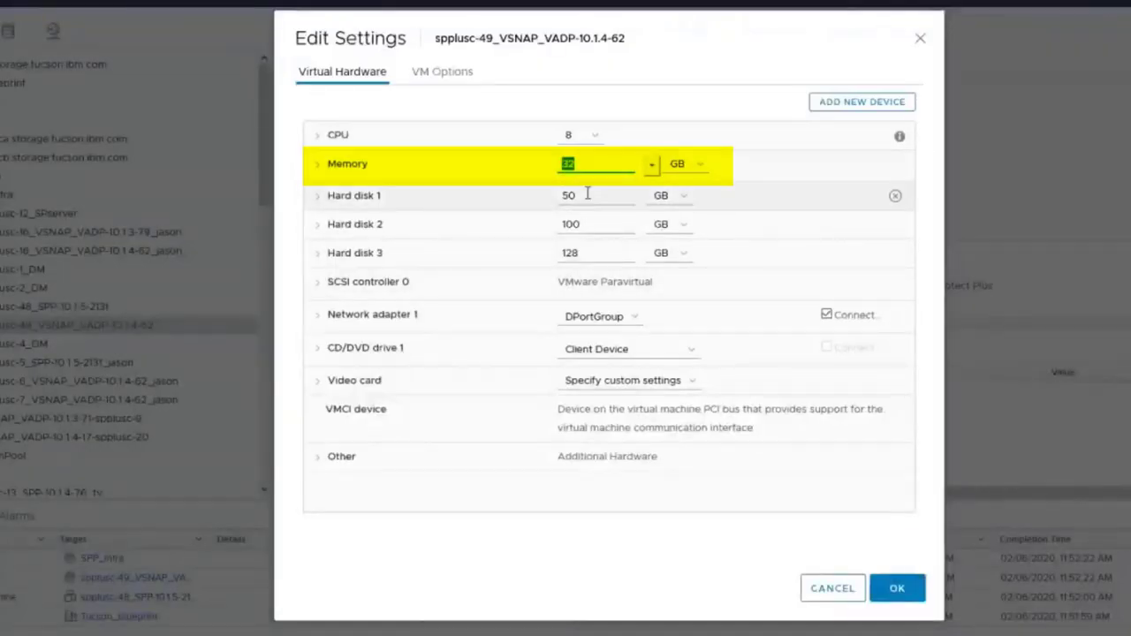
pyautogui.write('40')
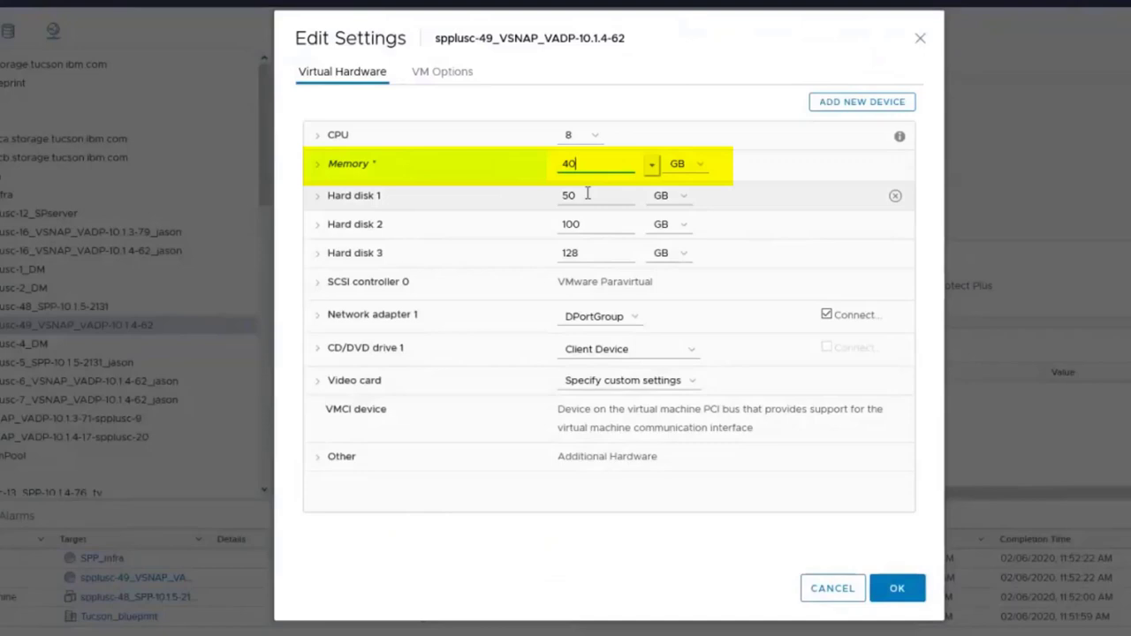
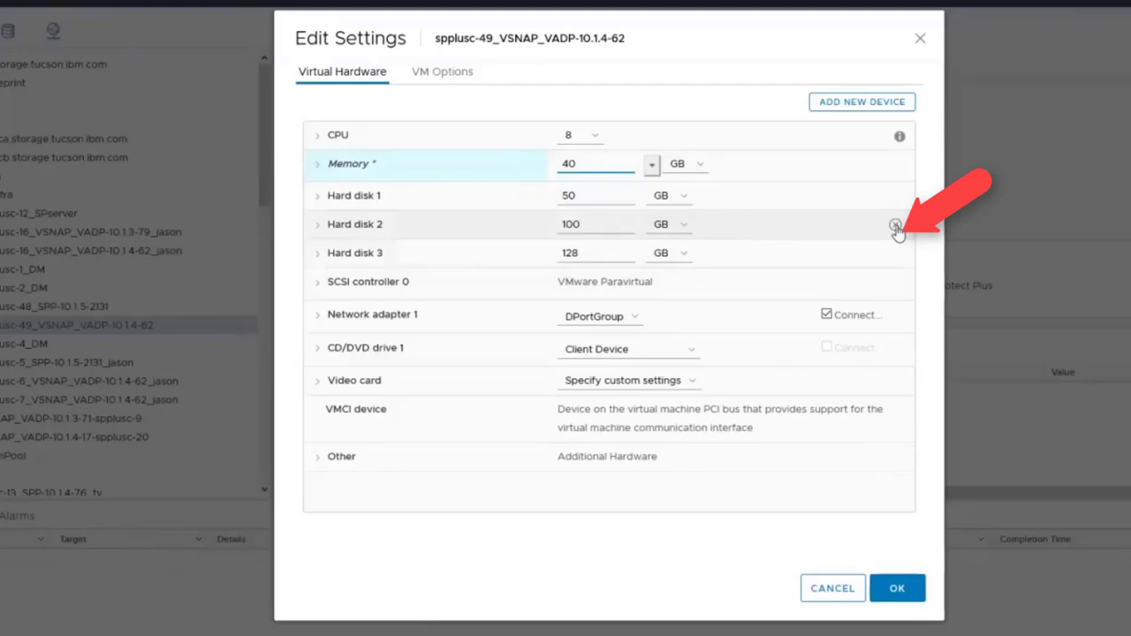
# - Remove the 100 GB Hard disk 2 from spplusc-49 and delete its files from the datastore
pyautogui.click(894, 226)
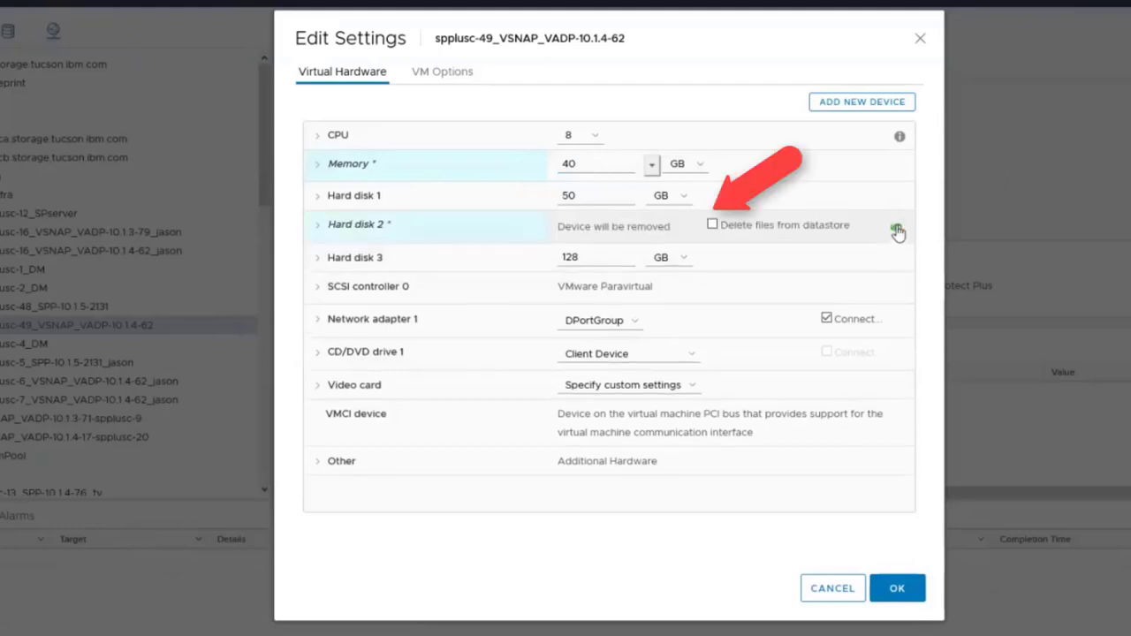
pyautogui.click(712, 225)
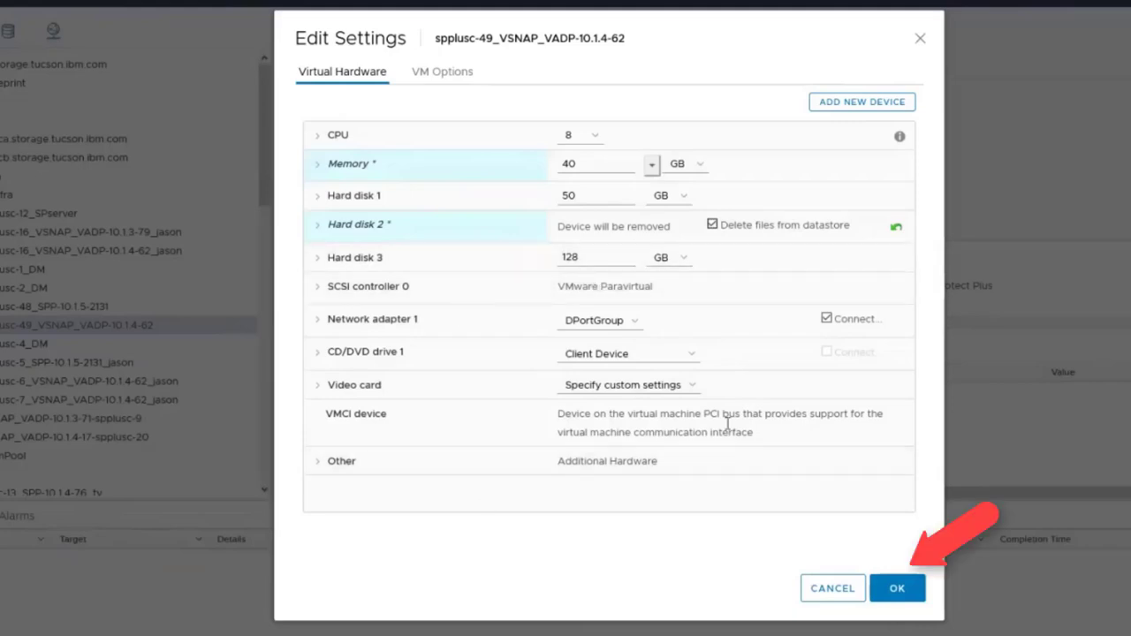
pyautogui.click(890, 597)
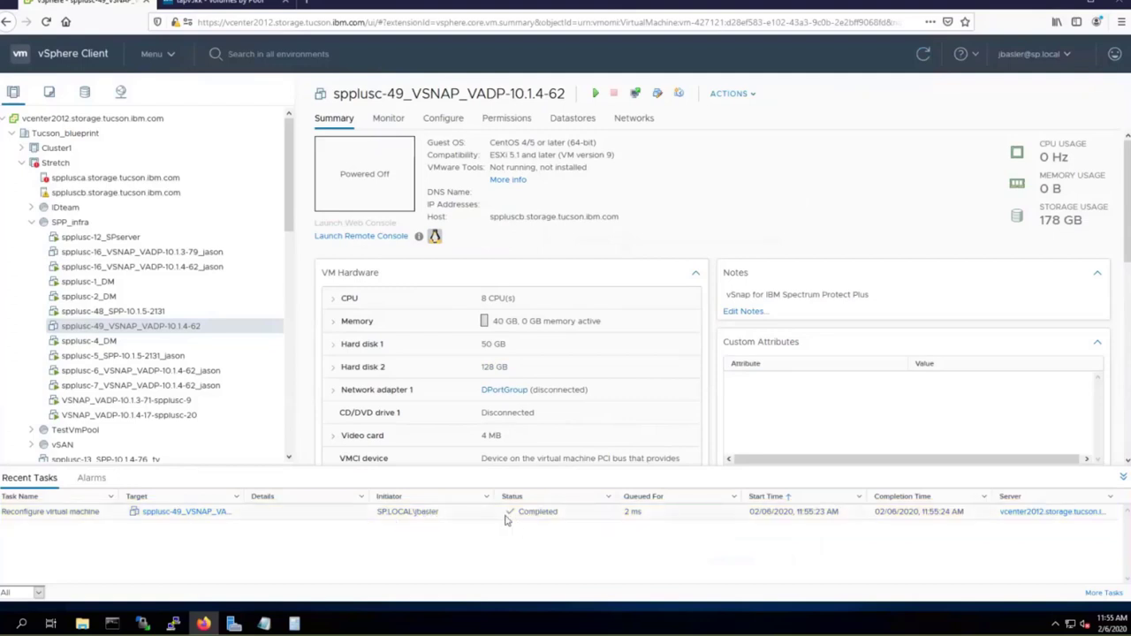
# - Power on spplusc-49, view the spplusc-48_SPP-10.1.5-2131 summary, then minimize the browser
pyautogui.click(594, 92)
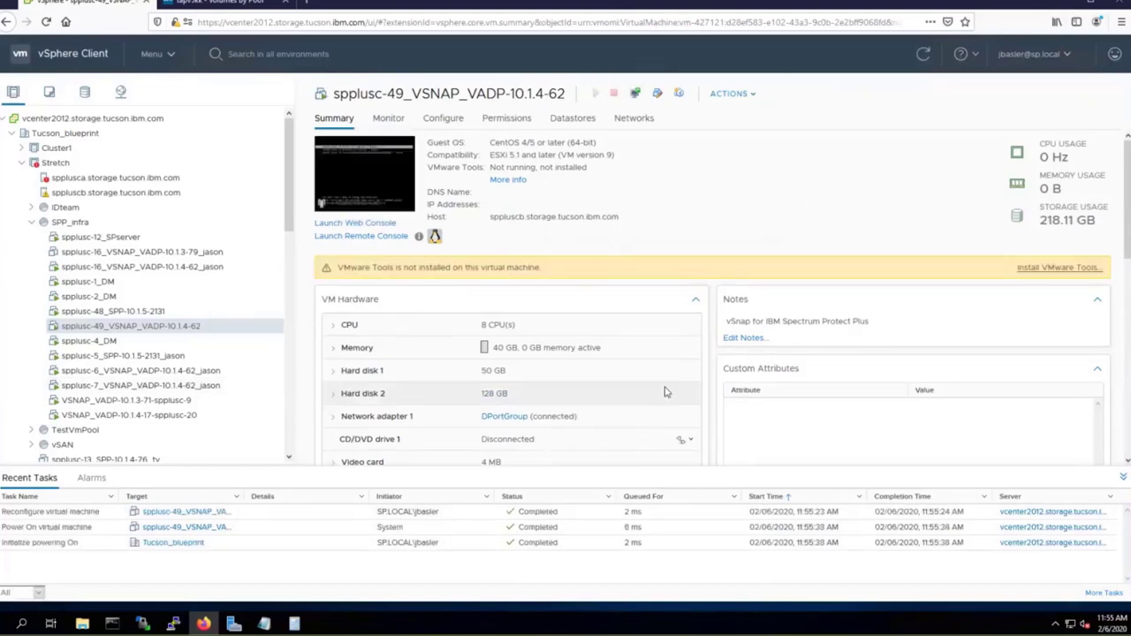
pyautogui.click(166, 311)
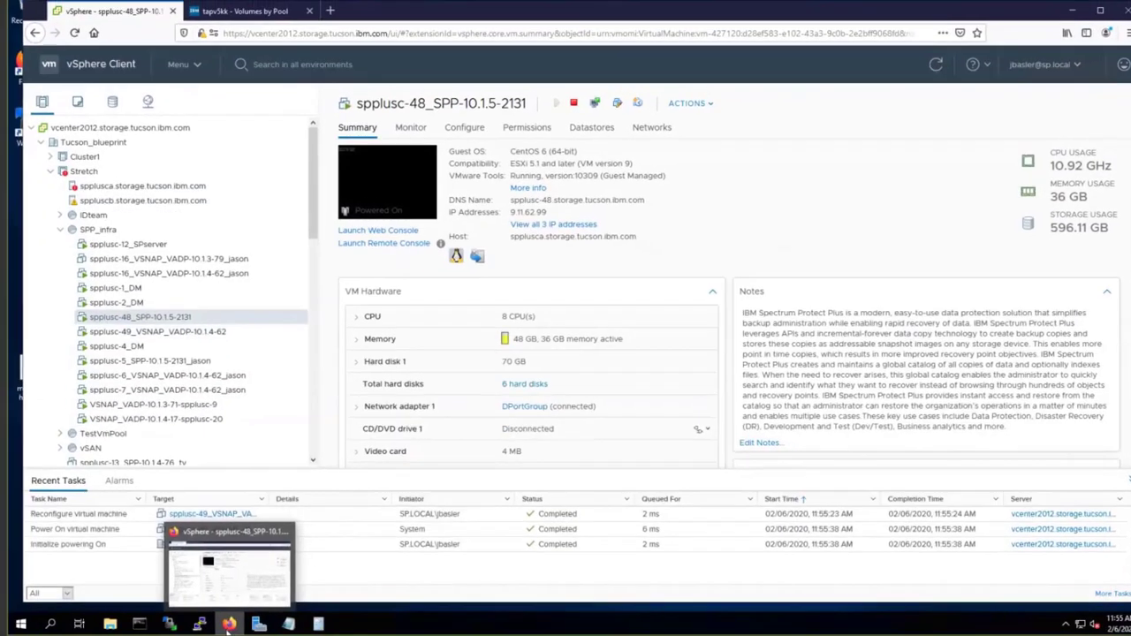
pyautogui.click(228, 626)
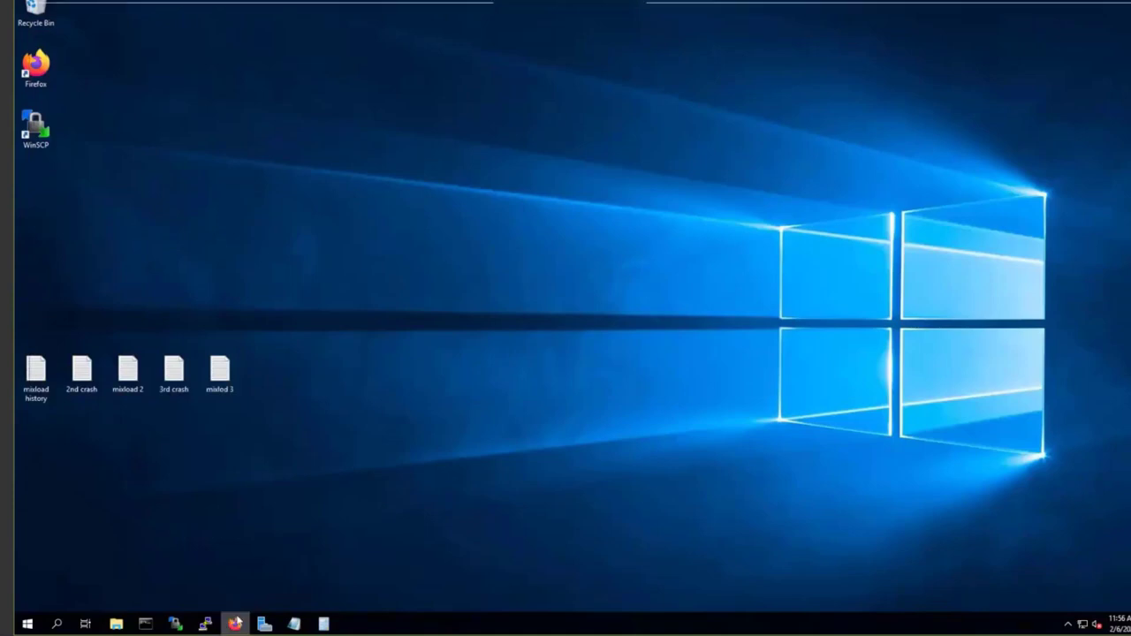
# - Accept the certificate risk to load the spplusc-48 Spectrum Protect Plus login page
pyautogui.click(234, 623)
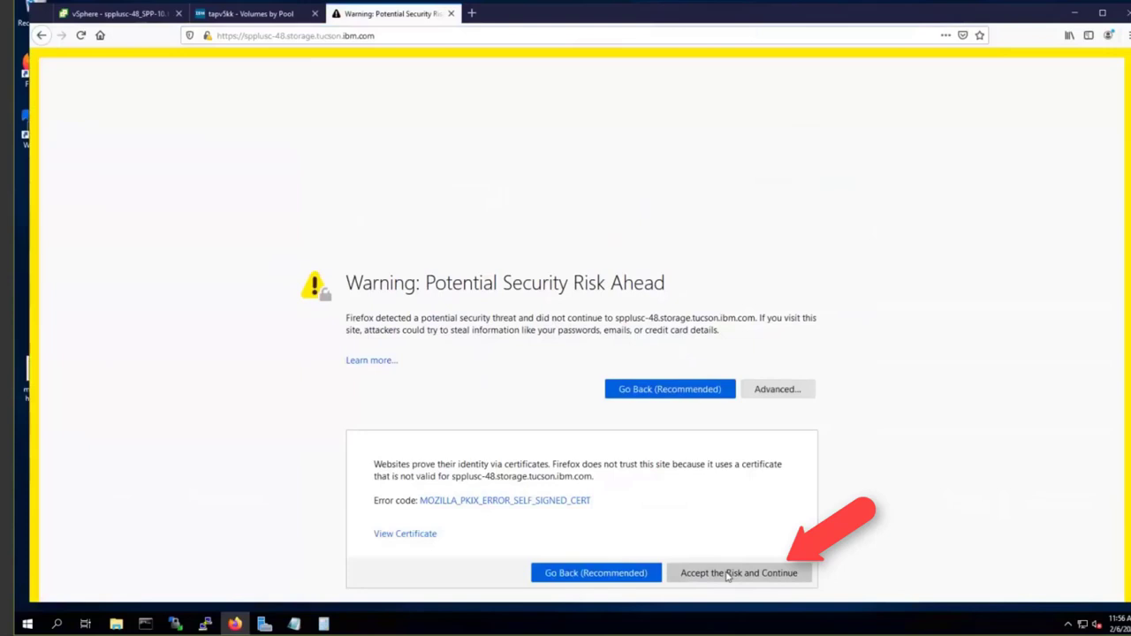
pyautogui.click(727, 574)
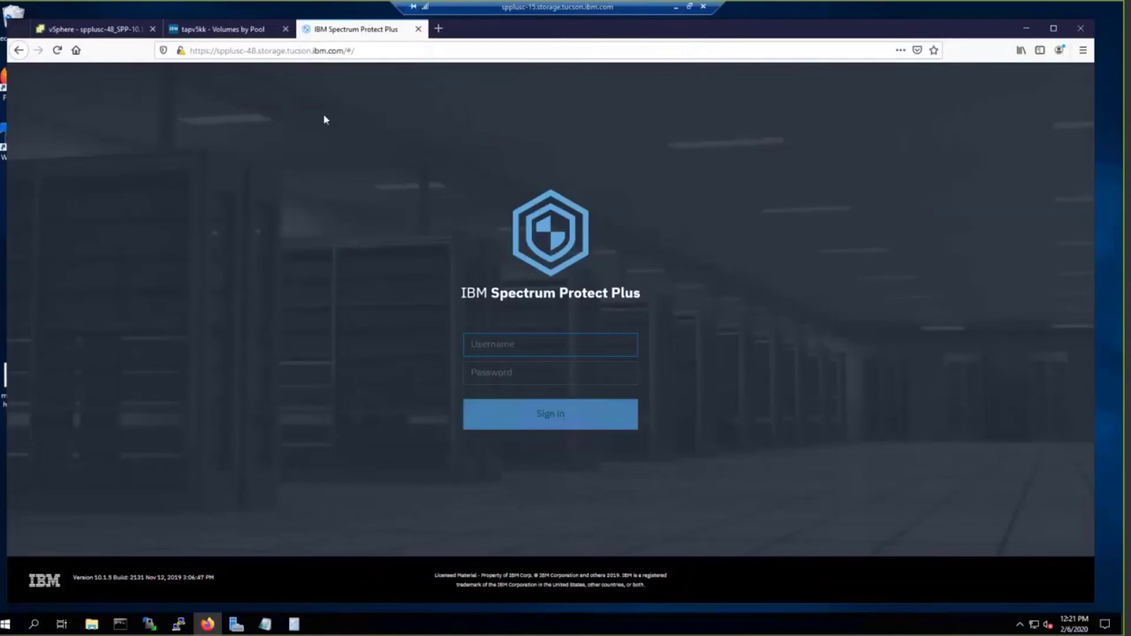
# - Check the spplusc-49_VSNAP_VADP-10.1.4-62 VM summary in vSphere Client, then return to the login page
pyautogui.click(84, 30)
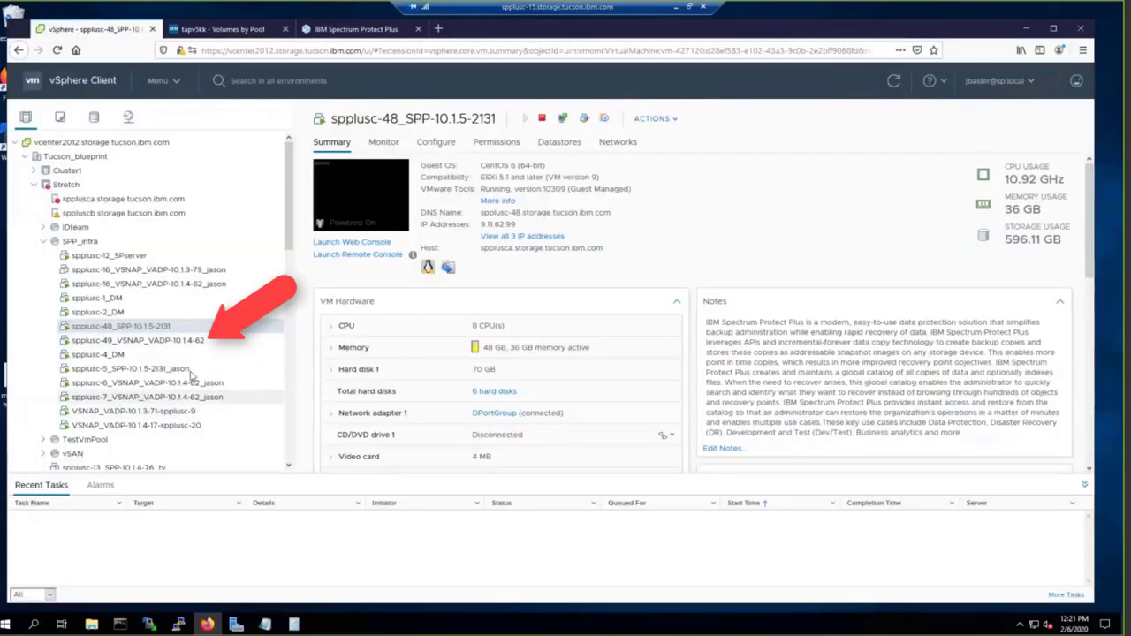
pyautogui.click(212, 343)
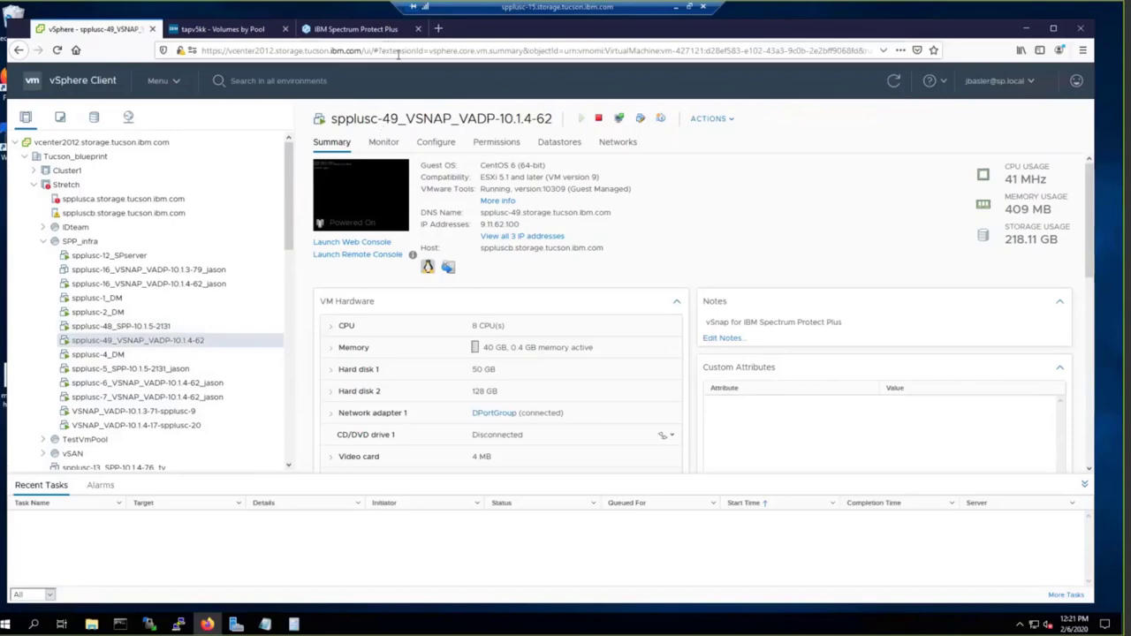
pyautogui.click(359, 30)
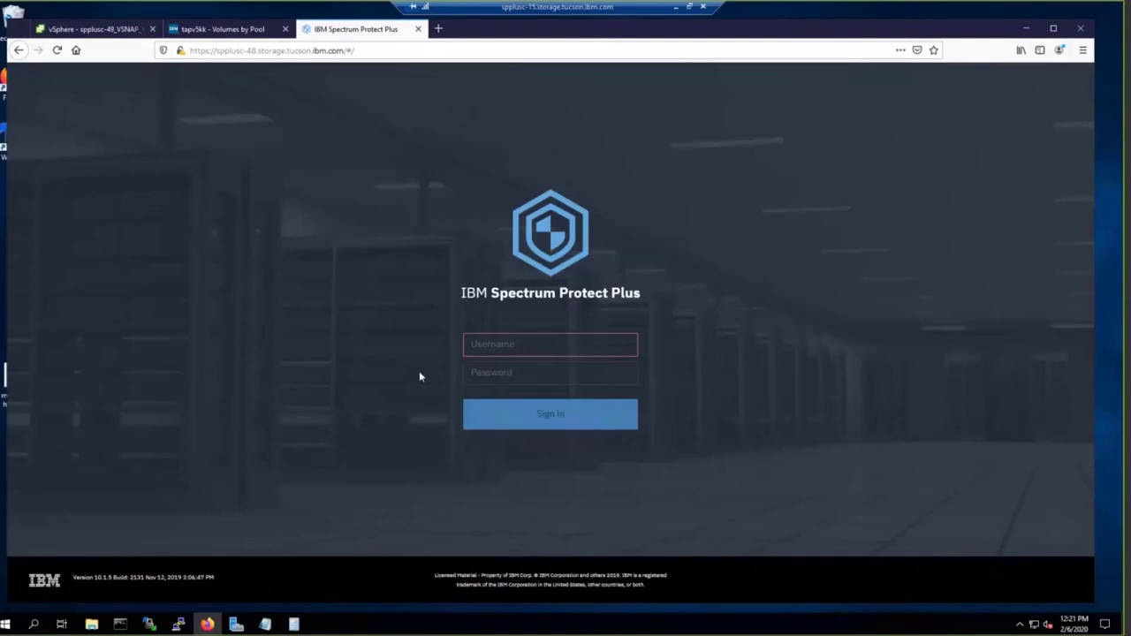
# - Sign in to Spectrum Protect Plus as admin with the default password
pyautogui.write('admin')
pyautogui.press('Tab')
pyautogui.write('********')
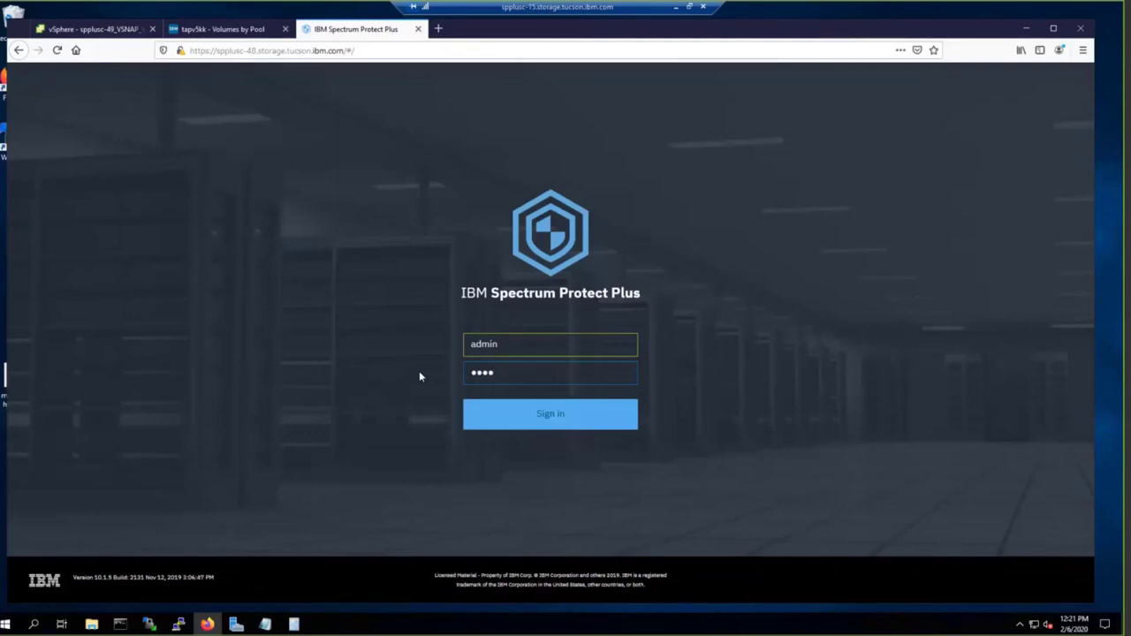
pyautogui.press('Return')
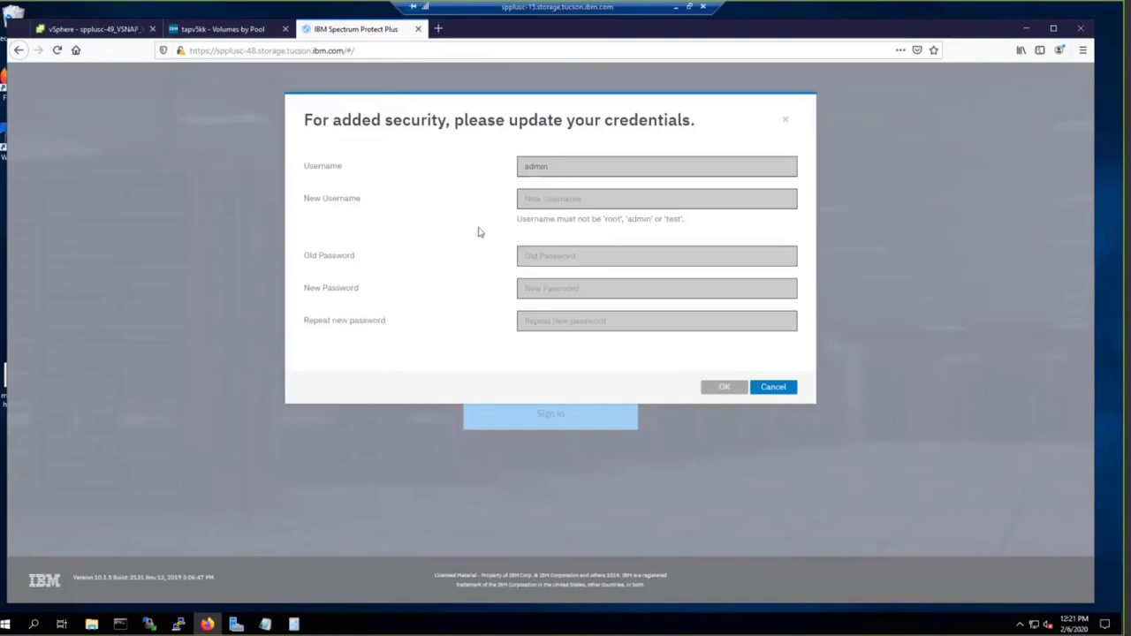
# - Enter a new username, the old password and a new password twice, then confirm the credentials
pyautogui.click(538, 198)
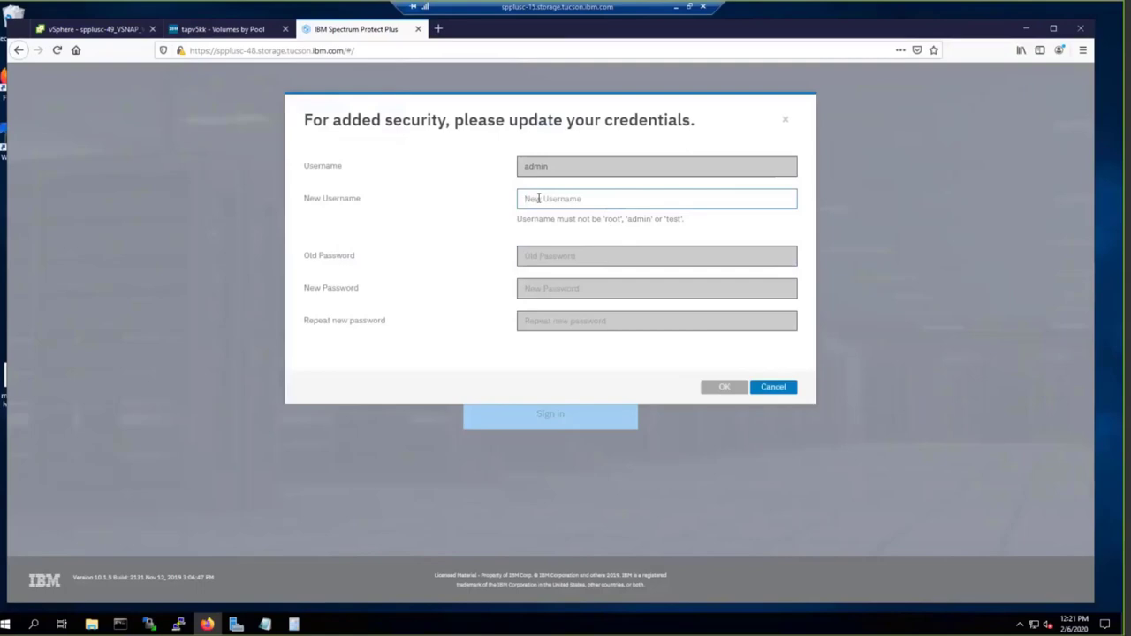
pyautogui.click(555, 256)
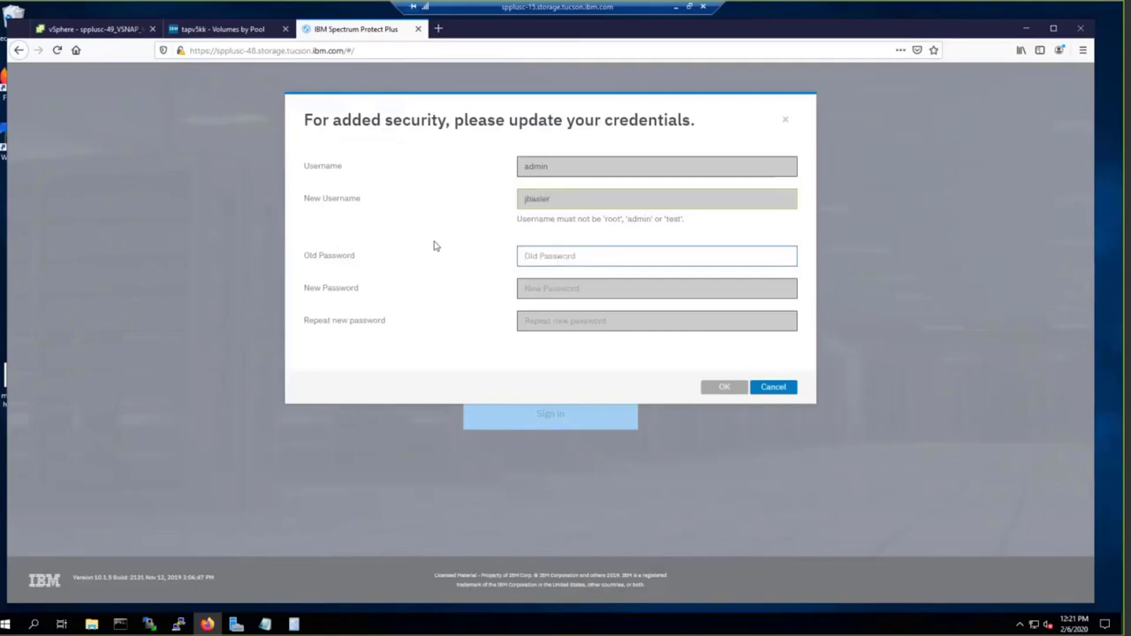
pyautogui.write('password')
pyautogui.press('Tab')
pyautogui.write('password')
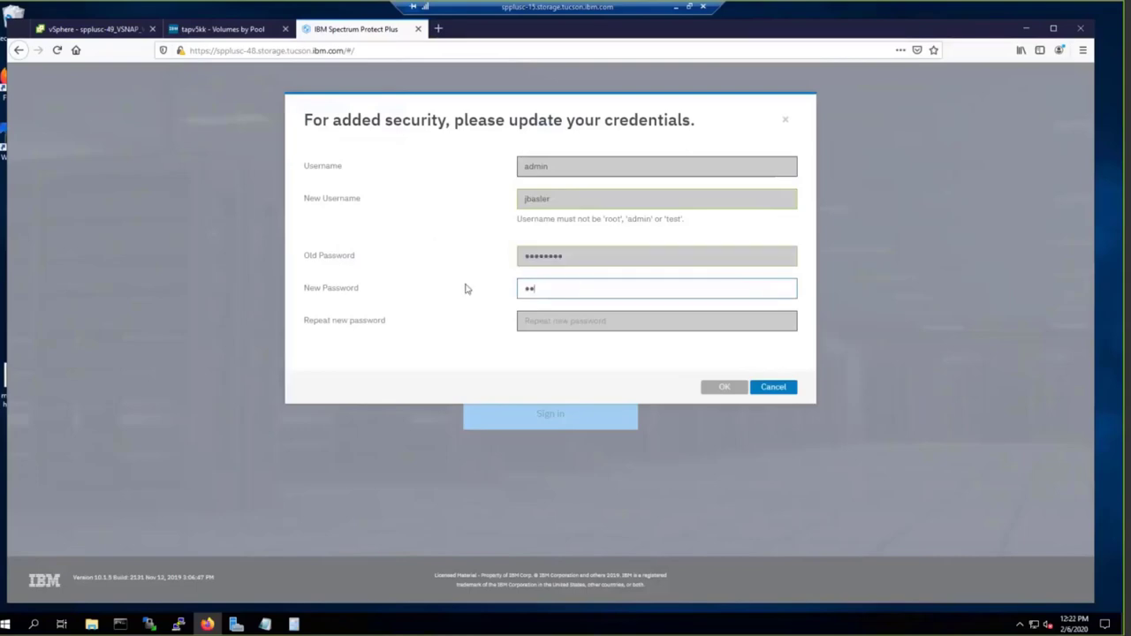
pyautogui.press('Tab')
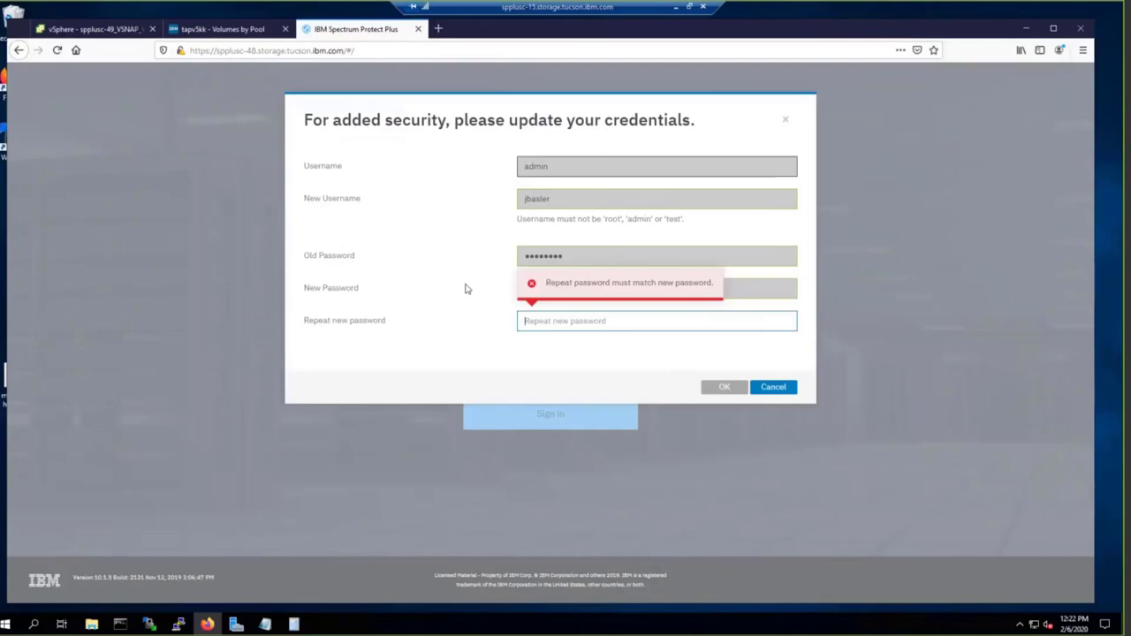
pyautogui.write('password')
pyautogui.click(721, 388)
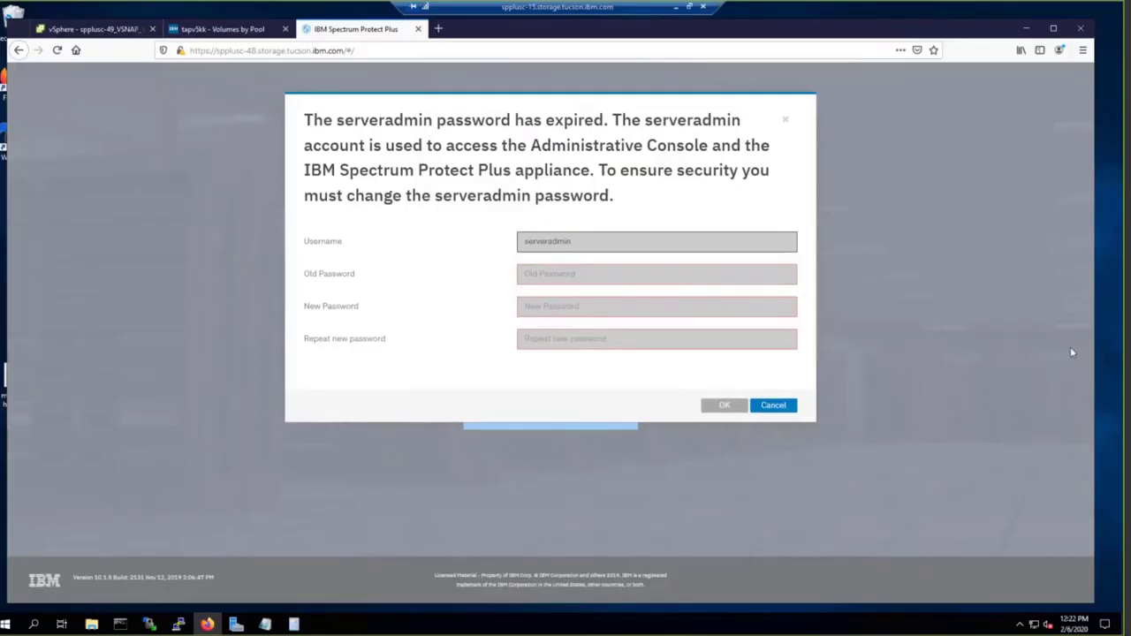
# - Look up the default serveradmin password in the blueprint PDF
pyautogui.click(689, 7)
pyautogui.press('Return')
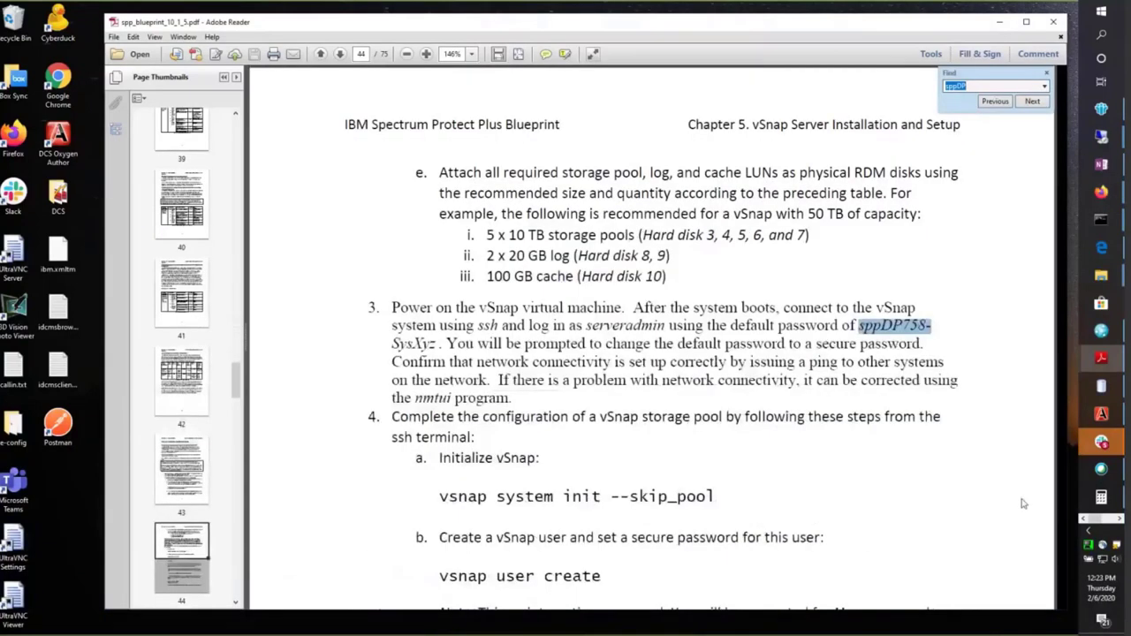
pyautogui.click(988, 358)
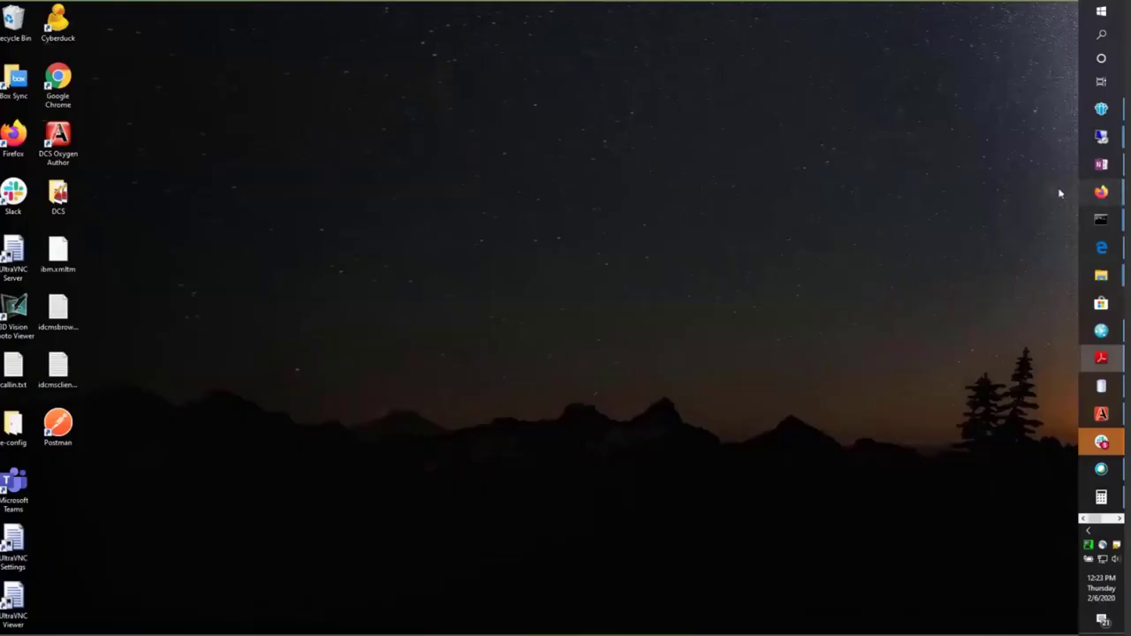
pyautogui.moveTo(1100, 190)
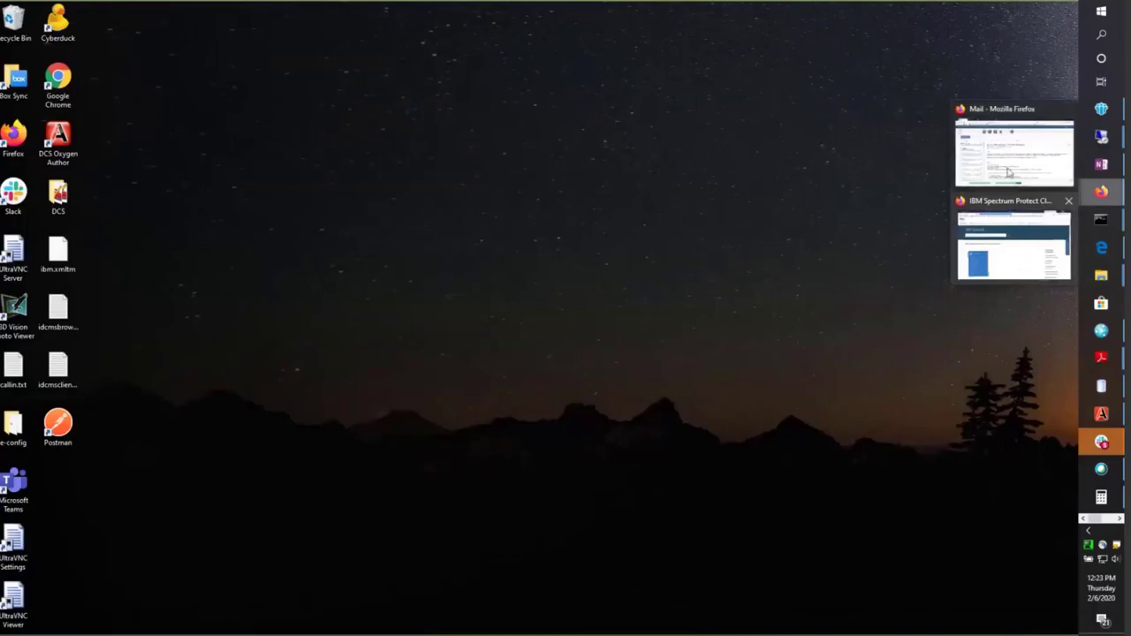
# - Enter the old serveradmin password and a new one twice, and confirm the change
pyautogui.click(1016, 262)
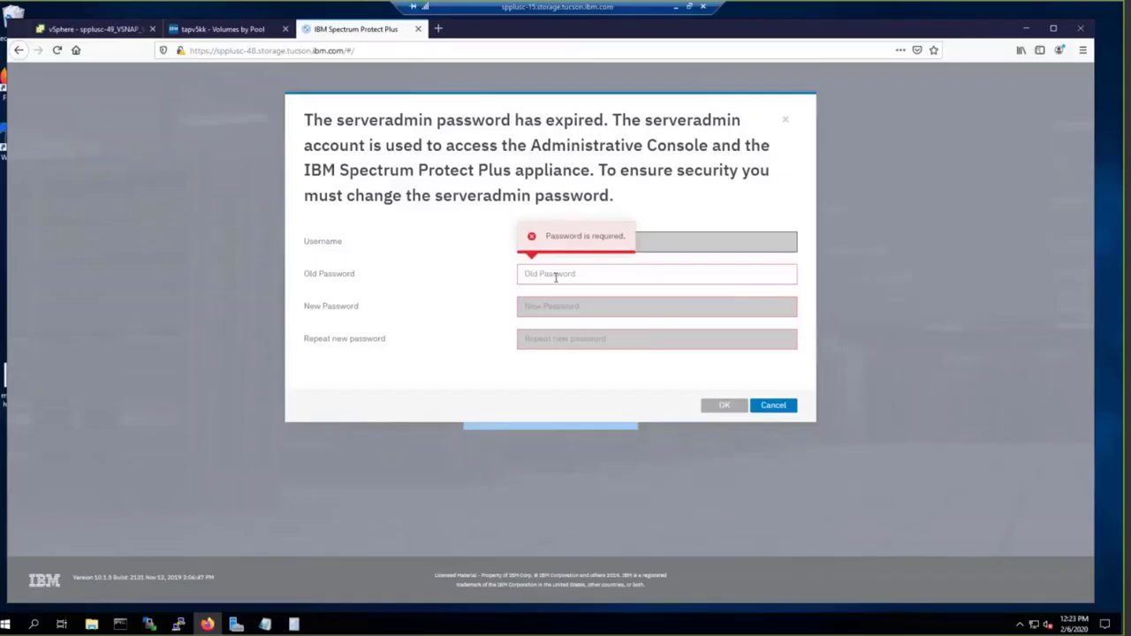
pyautogui.hotkey('ctrl', 'v')
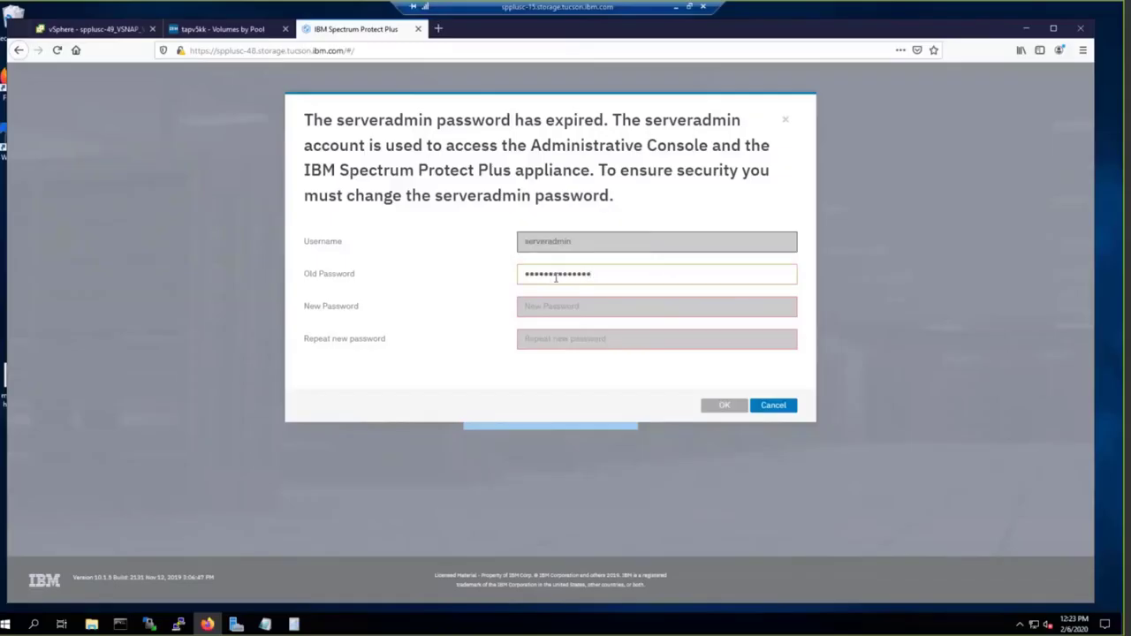
pyautogui.press('Tab')
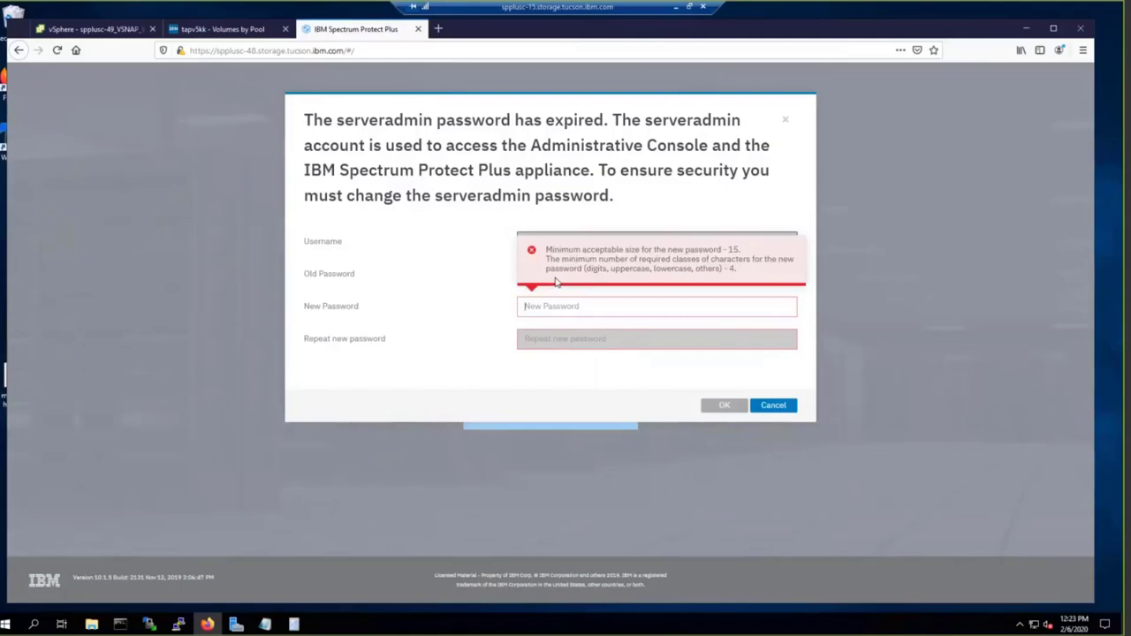
pyautogui.hotkey('ctrl', 'v')
pyautogui.press('Tab')
pyautogui.hotkey('ctrl', 'v')
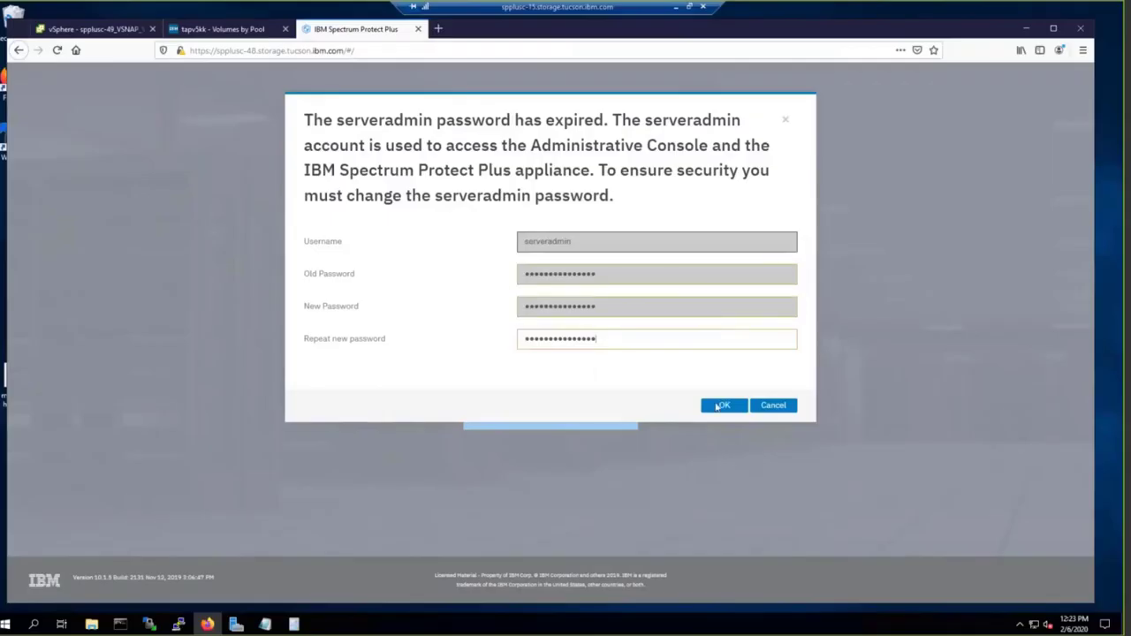
pyautogui.click(723, 405)
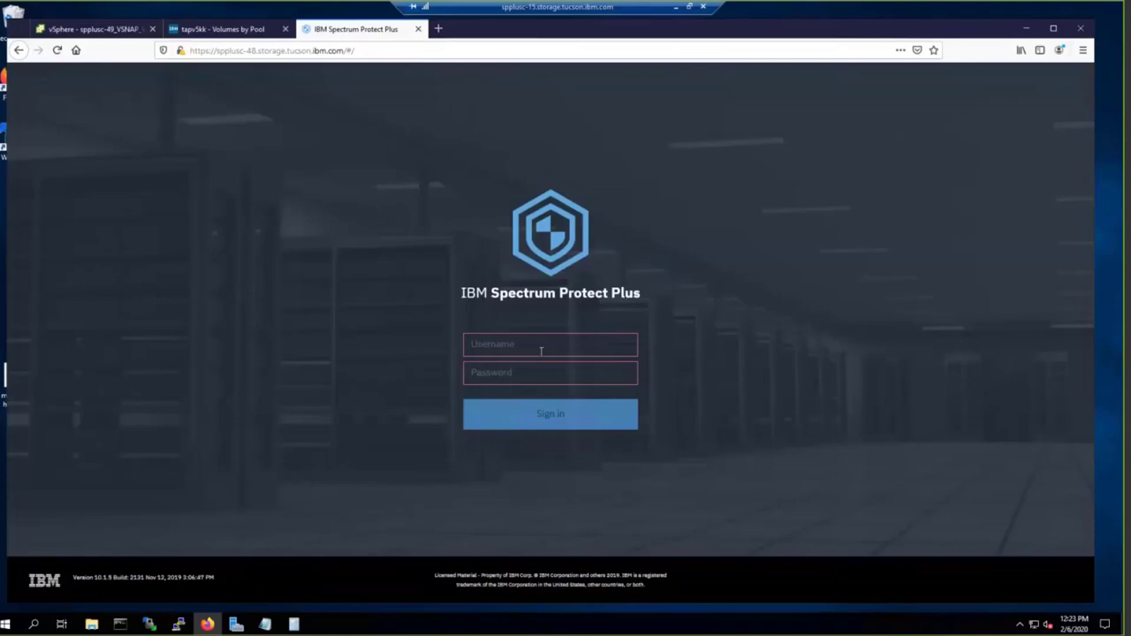
# - Sign in to Spectrum Protect Plus with the new username and password
pyautogui.press('Tab')
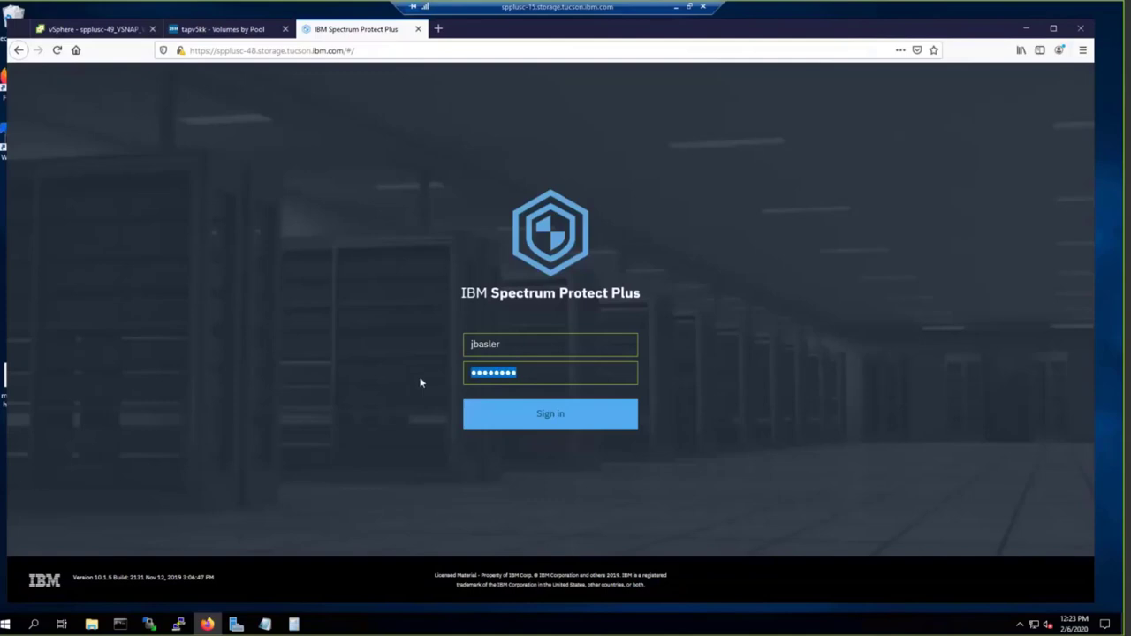
pyautogui.write('********')
pyautogui.press('Return')
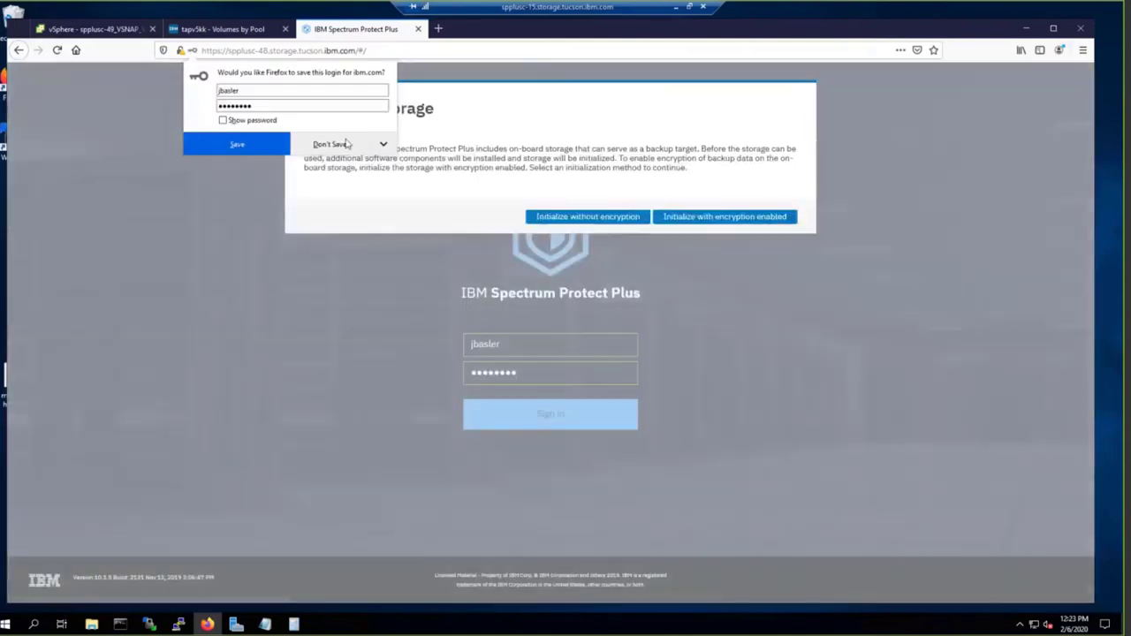
# - Initialize on-board storage without encryption, declining Firefox's offers to save the logins
pyautogui.click(341, 148)
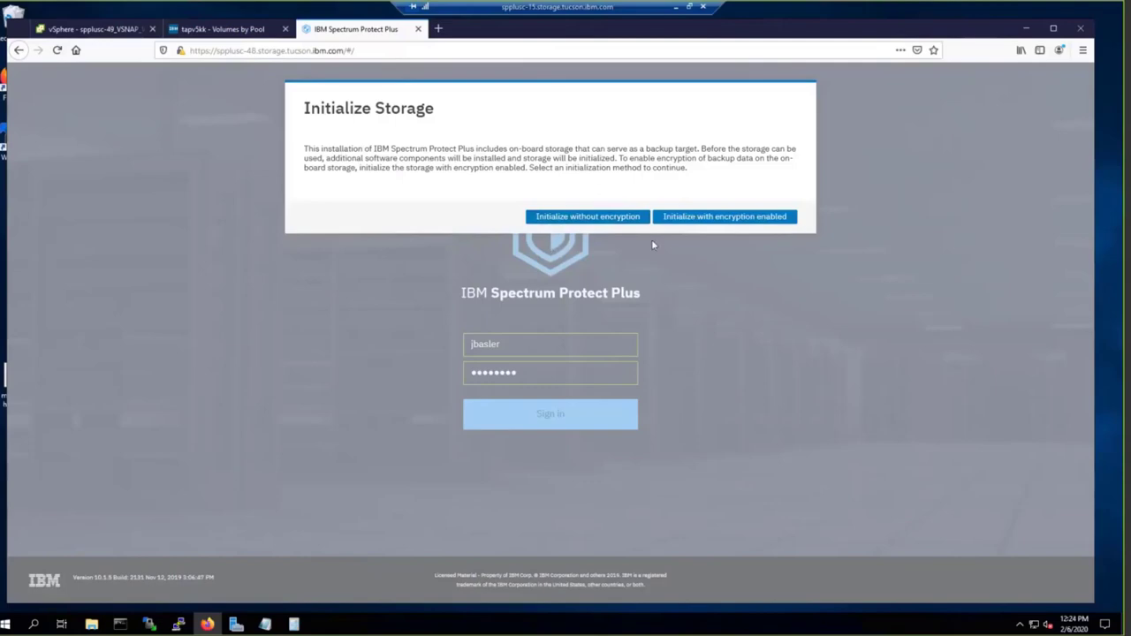
pyautogui.click(571, 221)
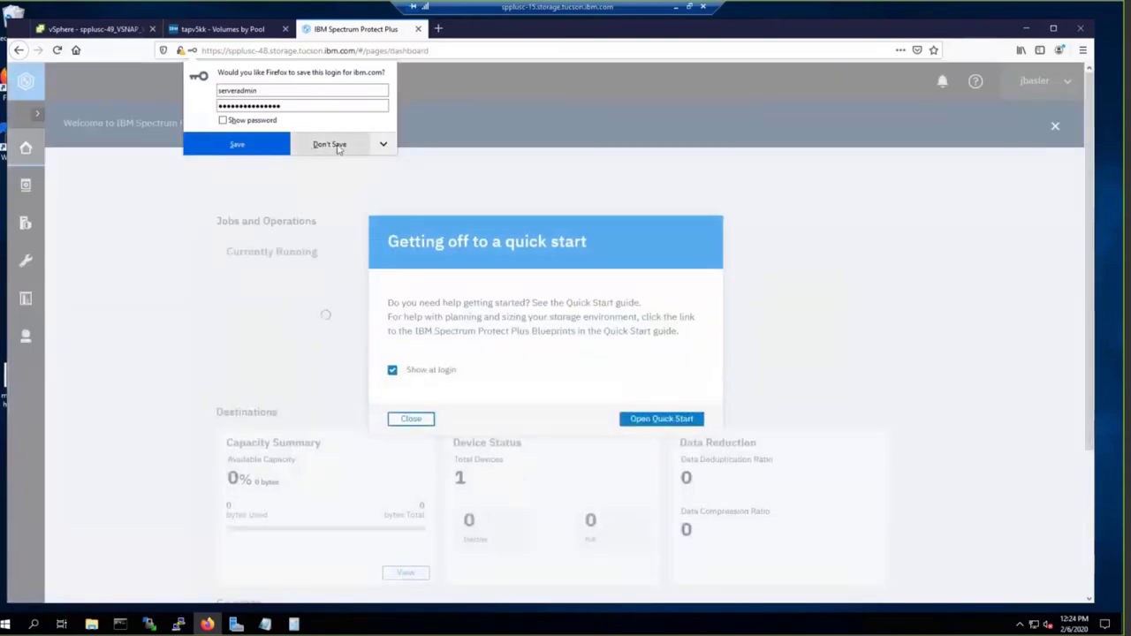
pyautogui.click(337, 147)
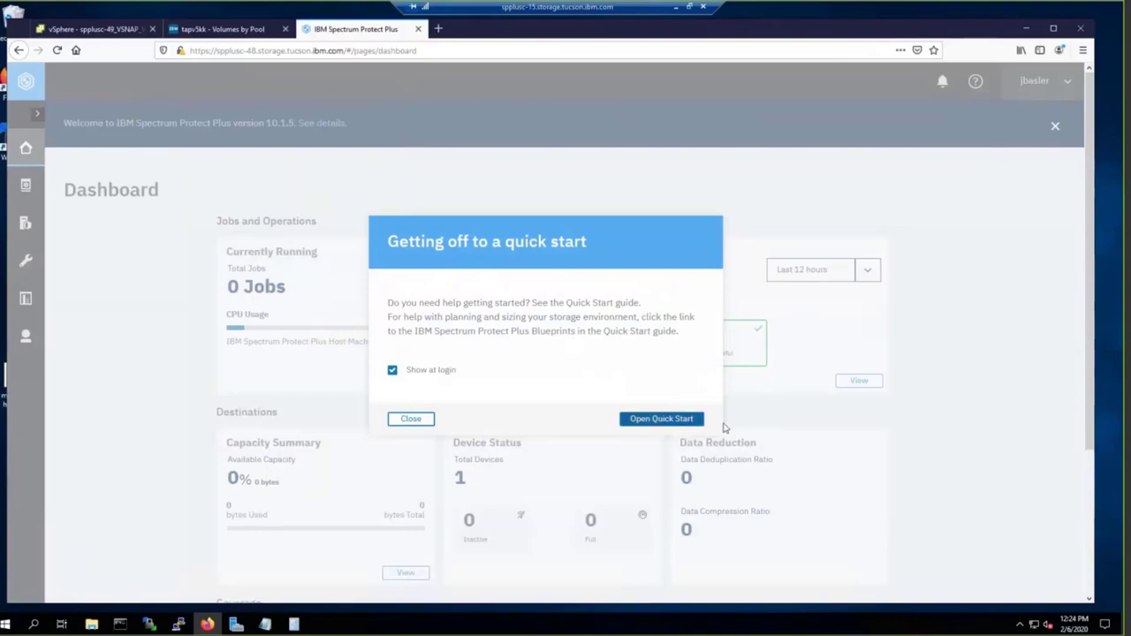
# - Browse the Quick Start guide, then view and close the 10.1.5 What's New notes
pyautogui.click(655, 420)
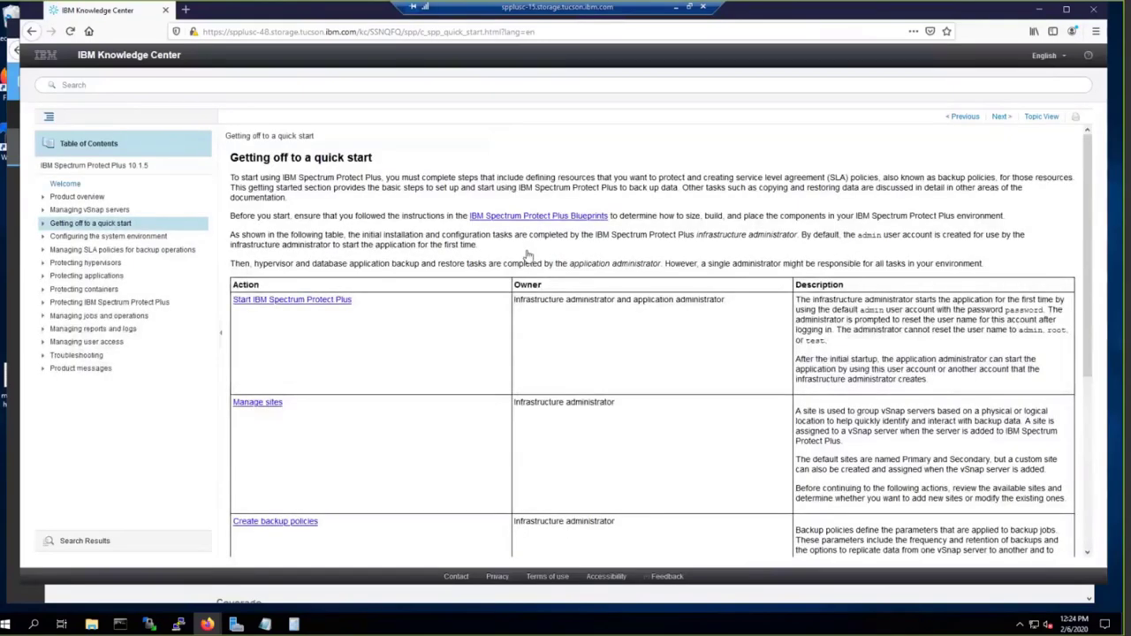
pyautogui.scroll(-5, 512, 292)
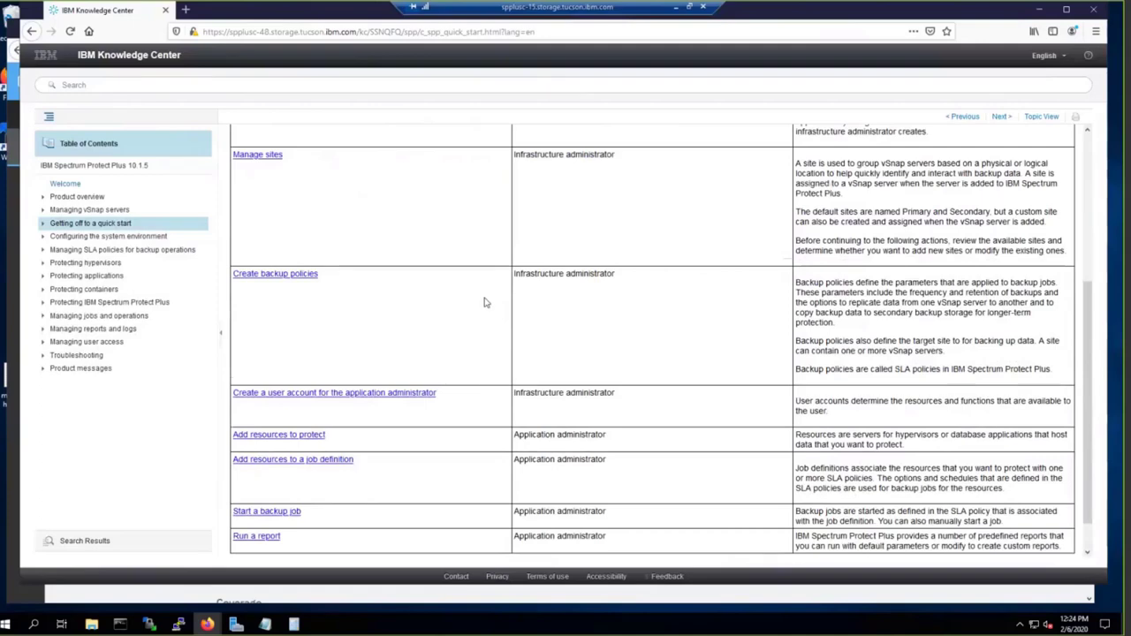
pyautogui.scroll(5, 469, 299)
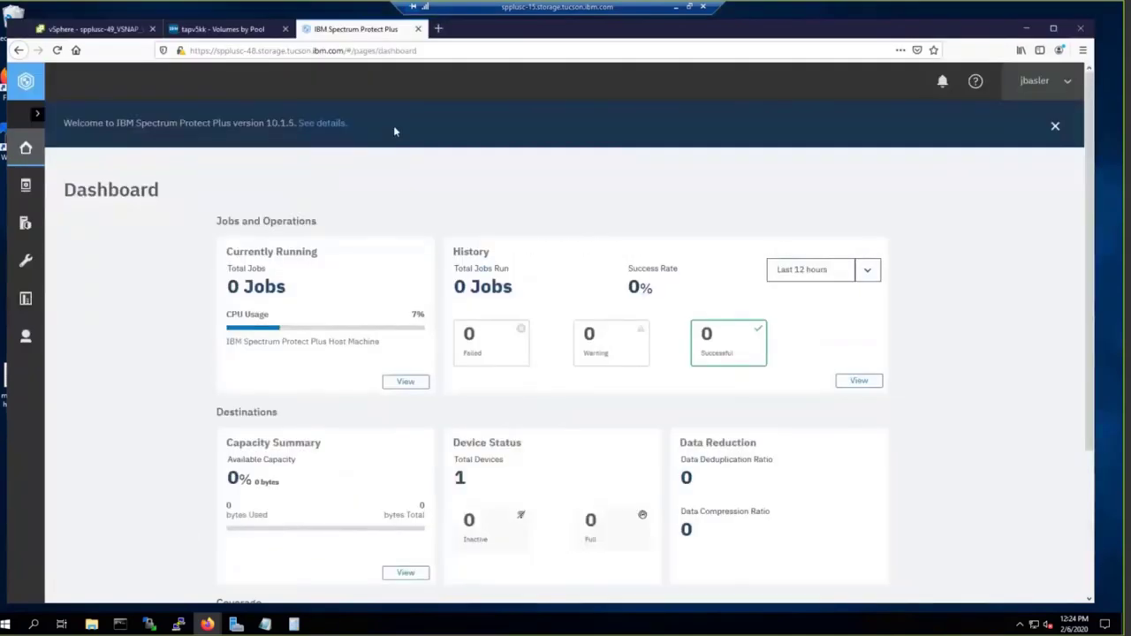
pyautogui.click(321, 126)
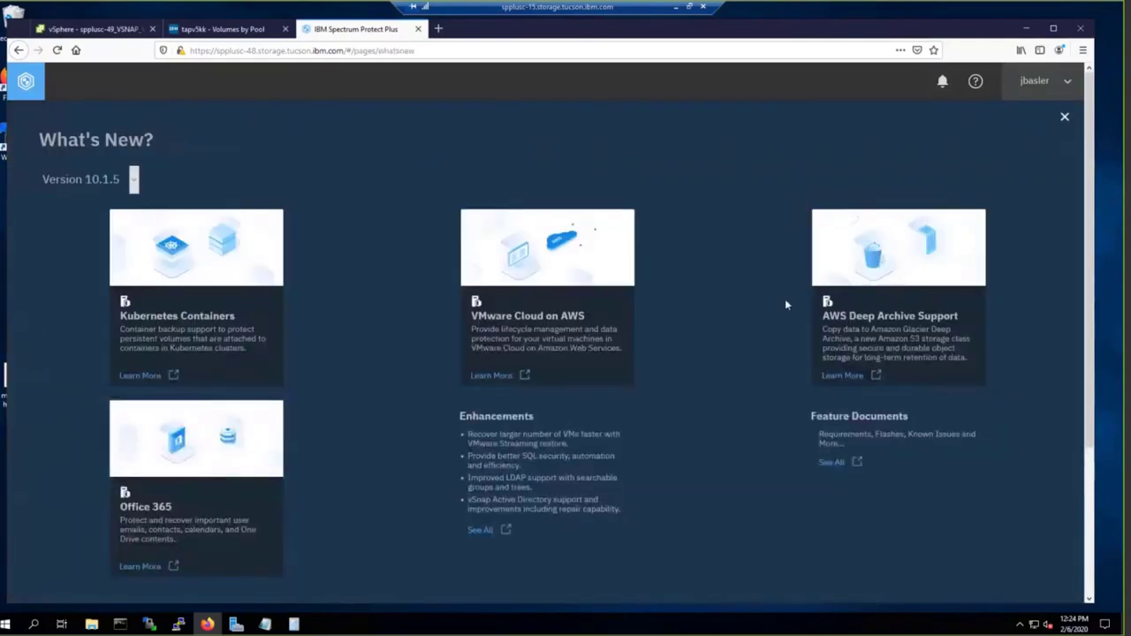
pyautogui.click(785, 299)
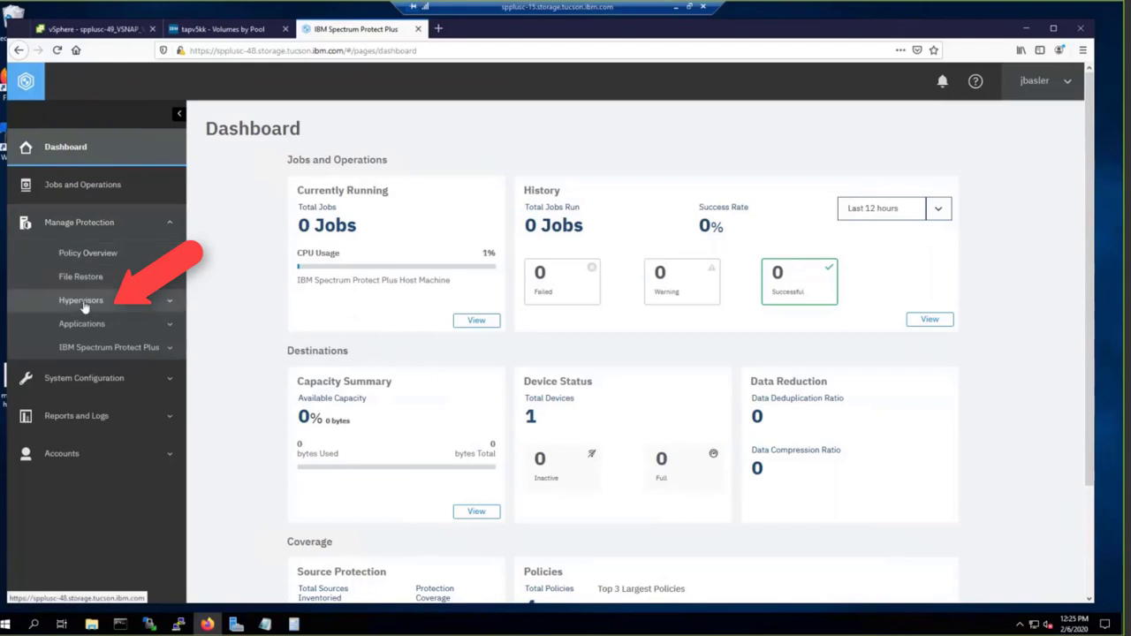
# - Add vCenter vcenter2012.storage.tucson.ibm.com under Hypervisors > VMware and save the registration
pyautogui.click(84, 303)
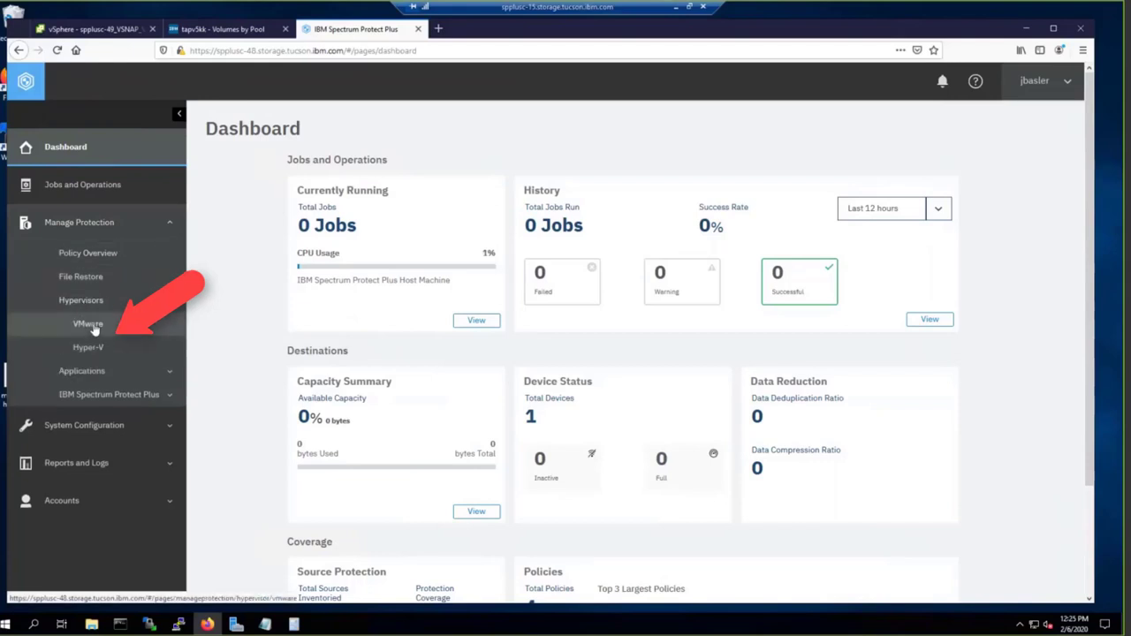
pyautogui.click(88, 324)
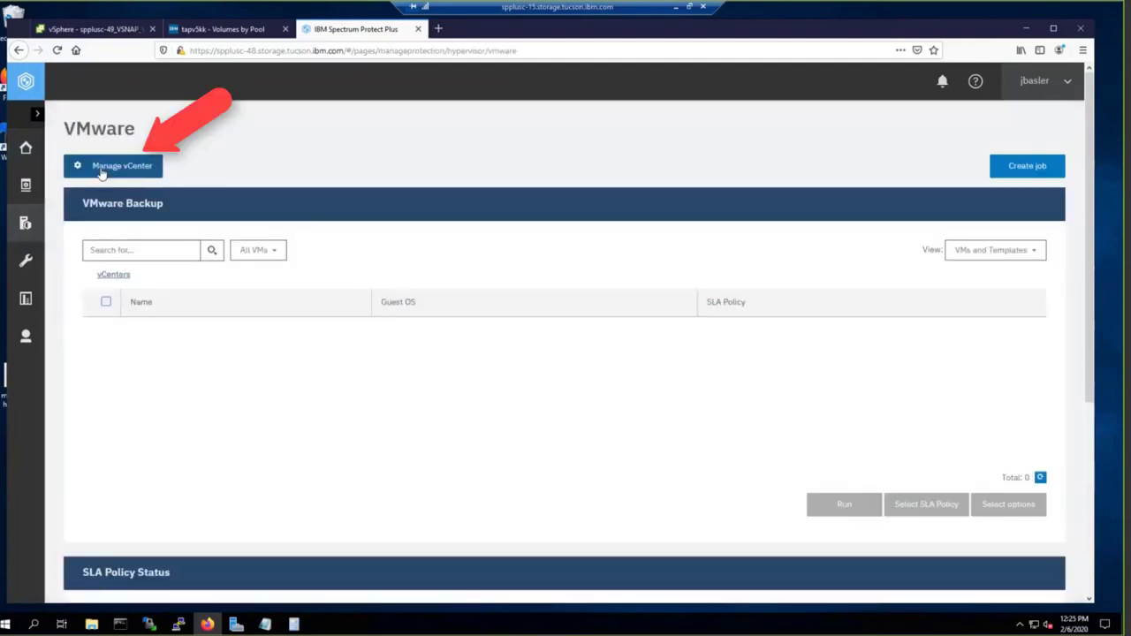
pyautogui.click(104, 168)
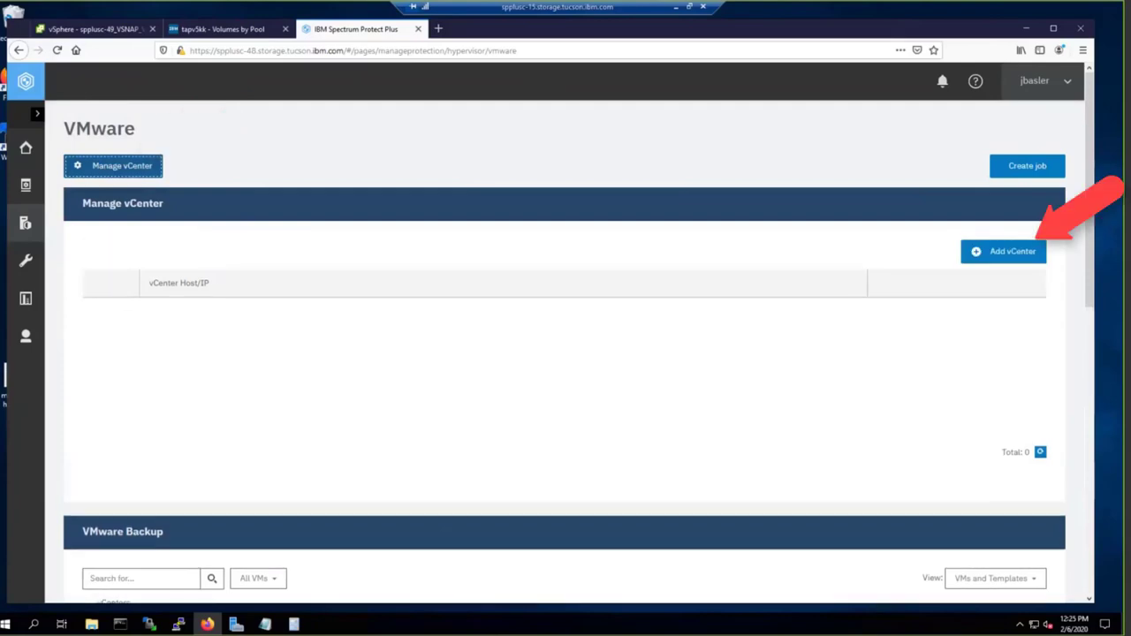
pyautogui.click(998, 253)
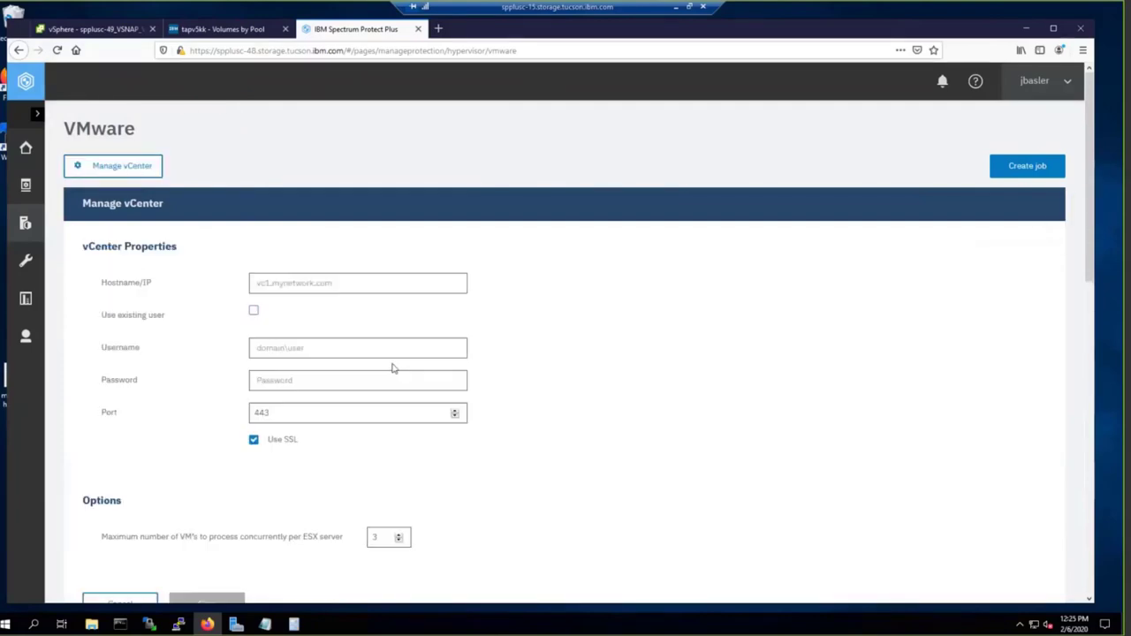
pyautogui.click(290, 284)
pyautogui.write('vcenter2012.storage.tucson.ibm.com')
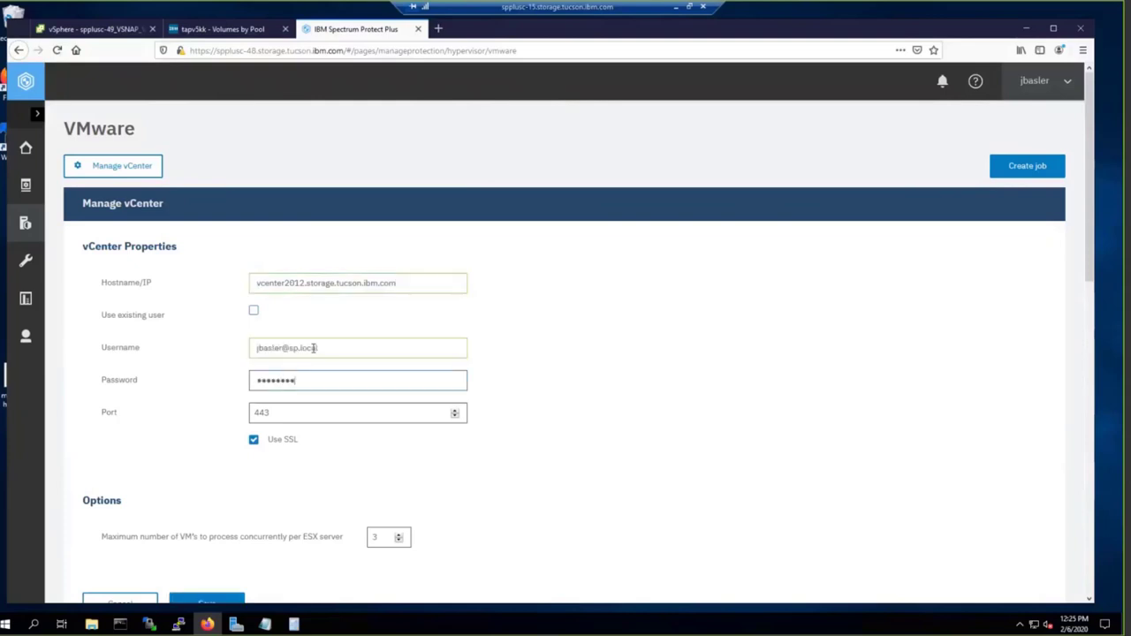
pyautogui.scroll(-3, 726, 358)
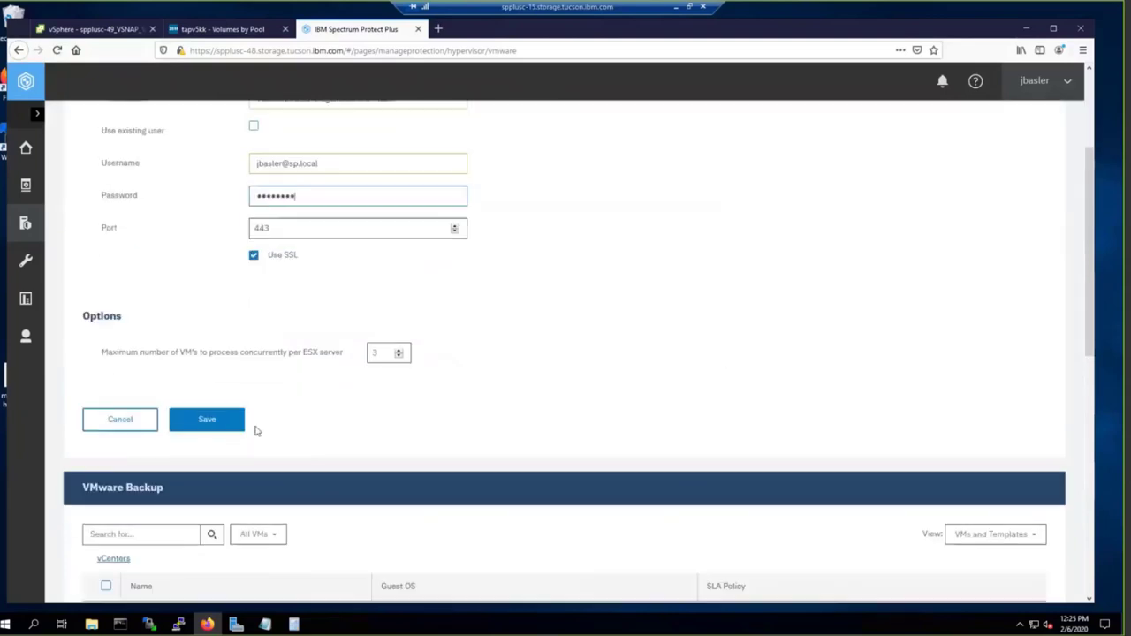
pyautogui.click(236, 421)
pyautogui.click(757, 253)
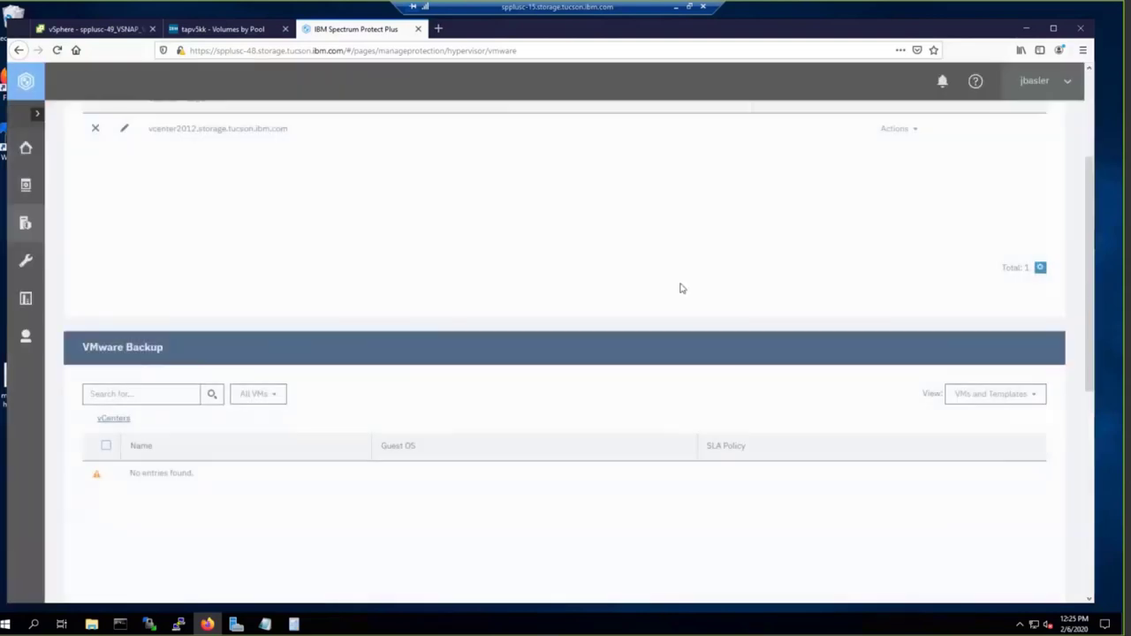
pyautogui.scroll(2, 147, 221)
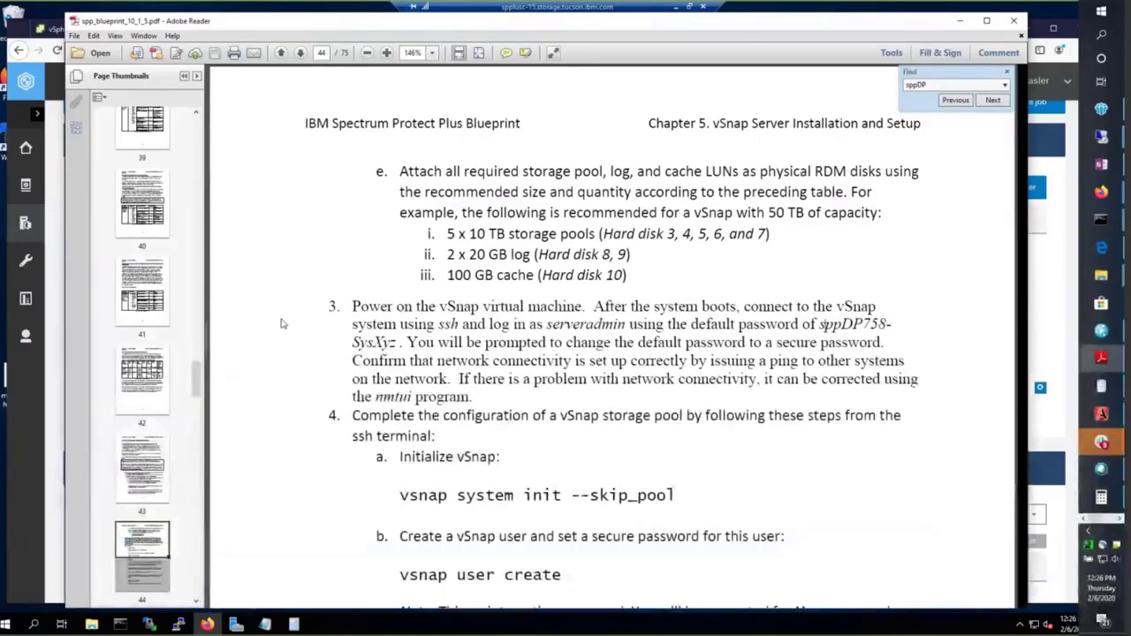
# - Review page 43's vSnap setup steps in the blueprint PDF, then return to the vSphere Client tab
pyautogui.scroll(1, 432, 292)
pyautogui.scroll(8, 430, 291)
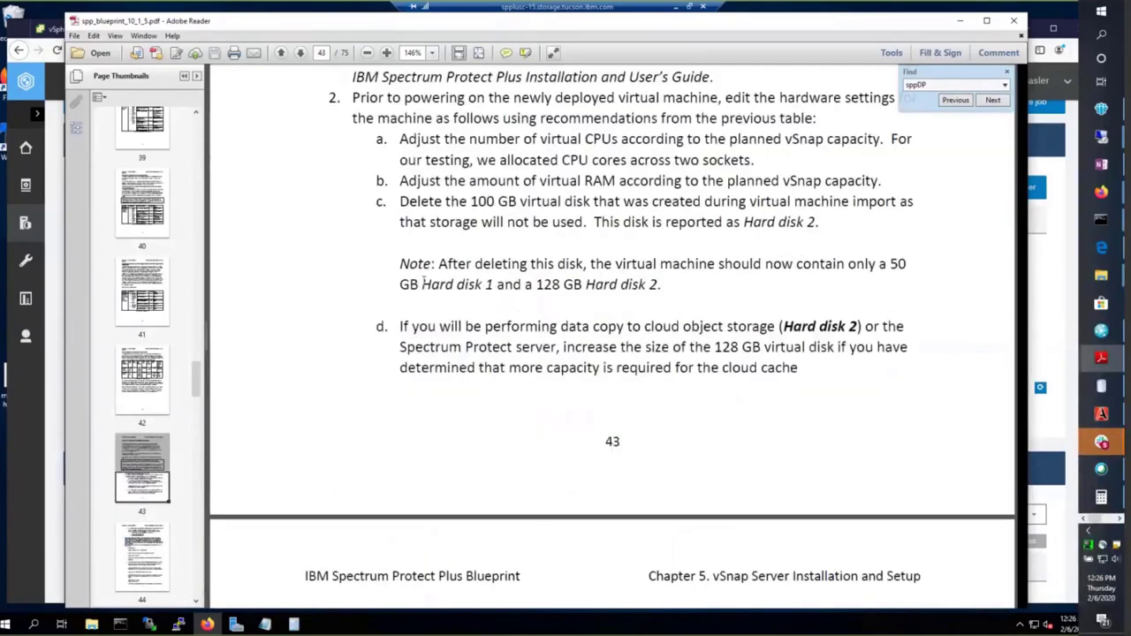
pyautogui.scroll(10, 430, 276)
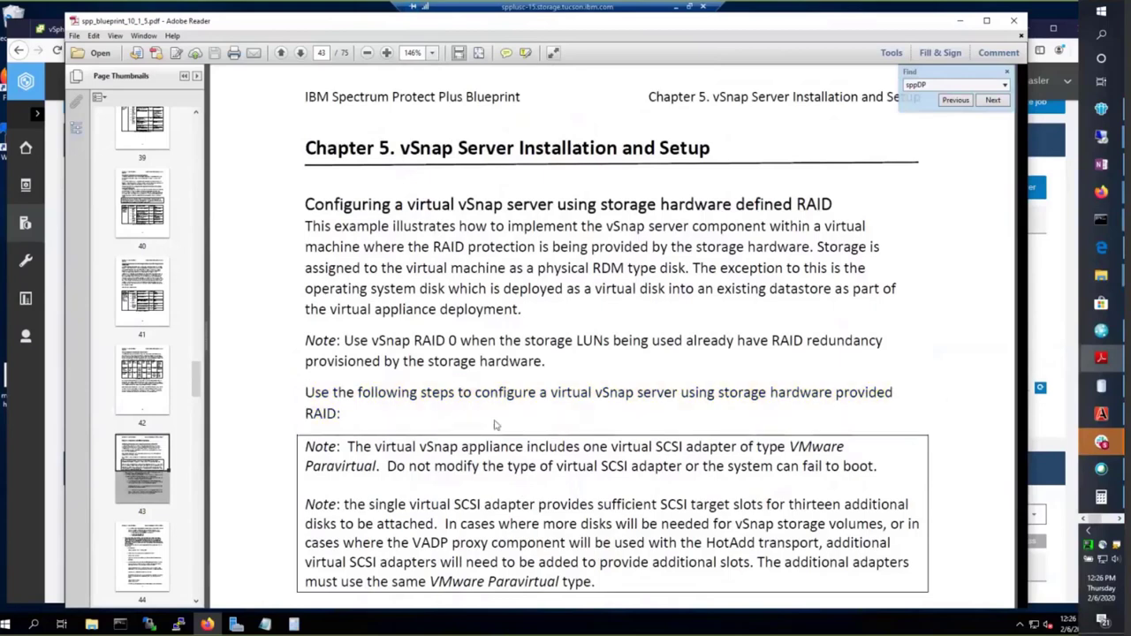
pyautogui.scroll(-1, 495, 425)
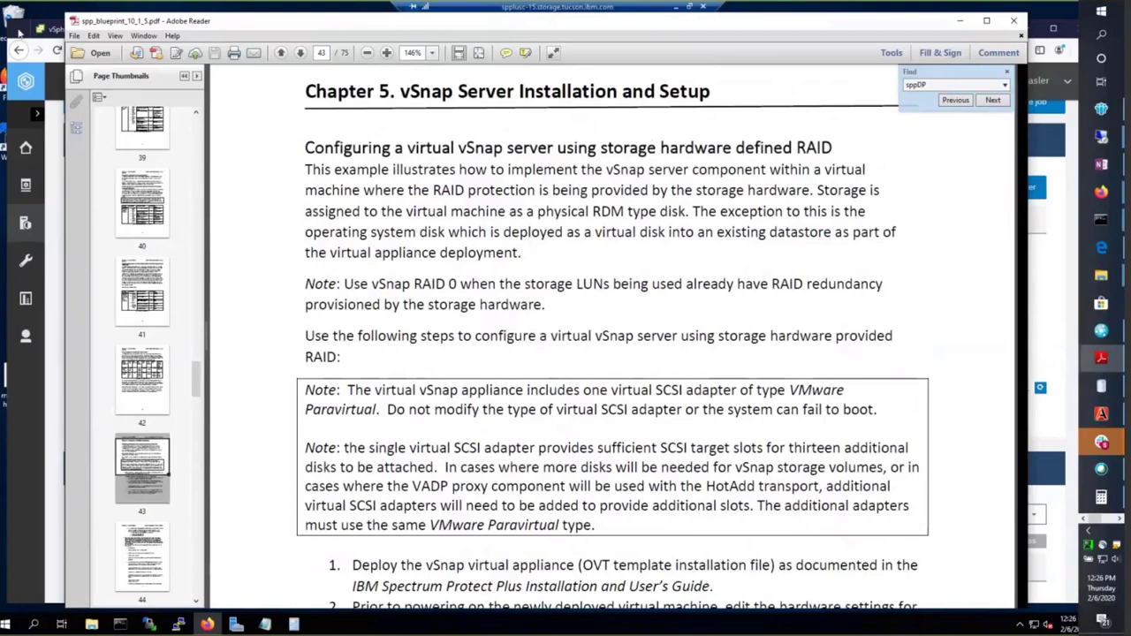
pyautogui.click(19, 31)
pyautogui.click(92, 29)
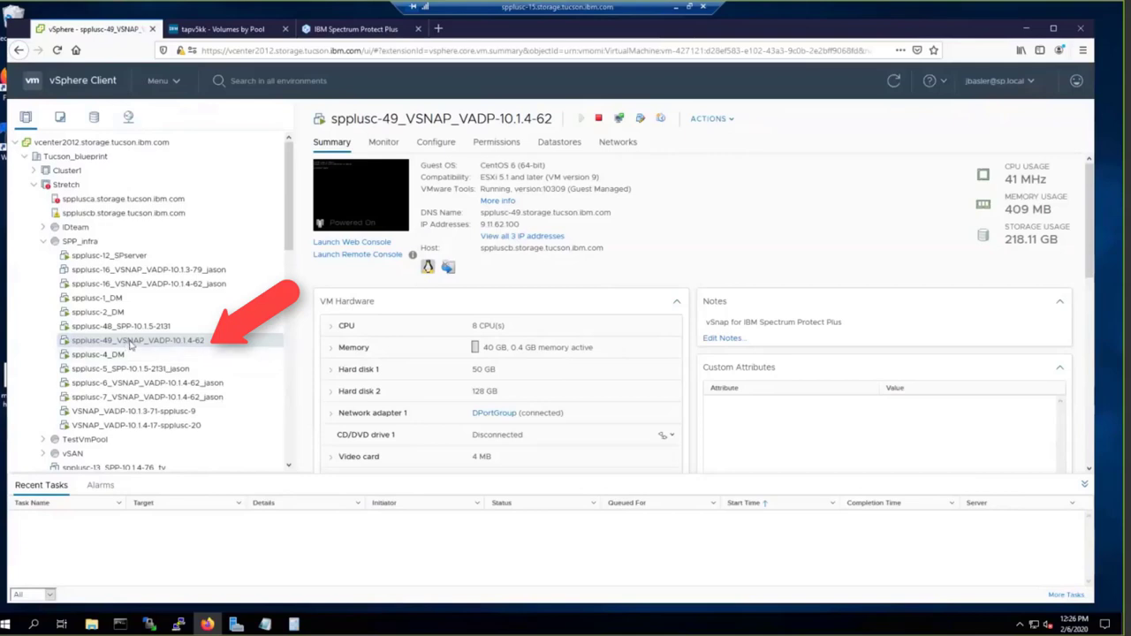
# - Map LUN 7 as a new 5120 GB RDM hard disk on the spplusc-49 vSnap VM
pyautogui.rightClick(130, 344)
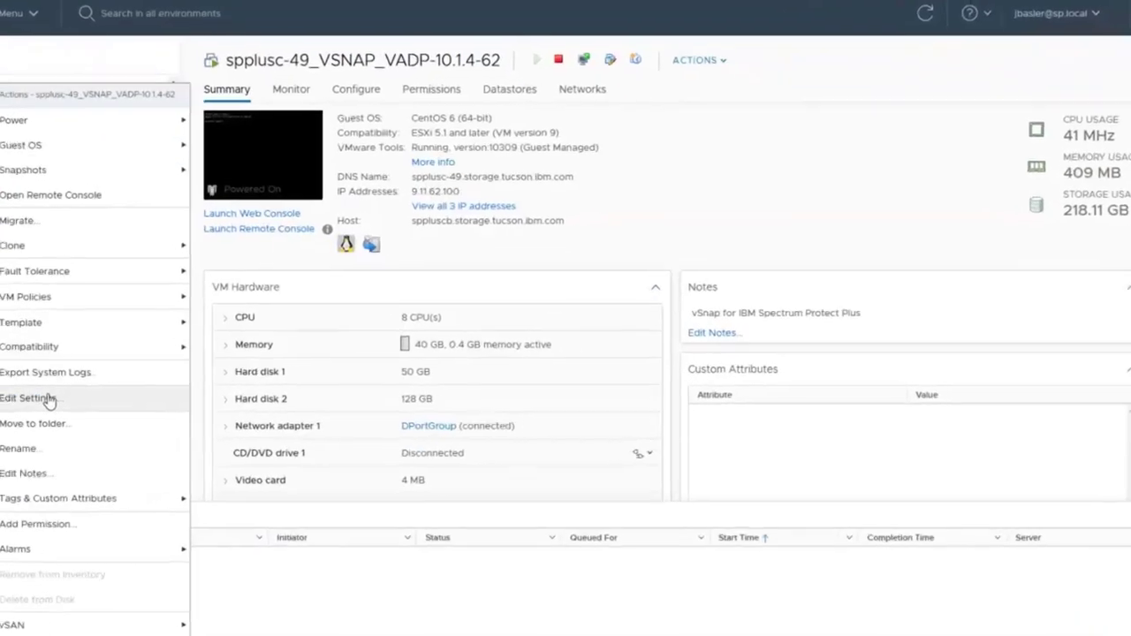
pyautogui.click(172, 390)
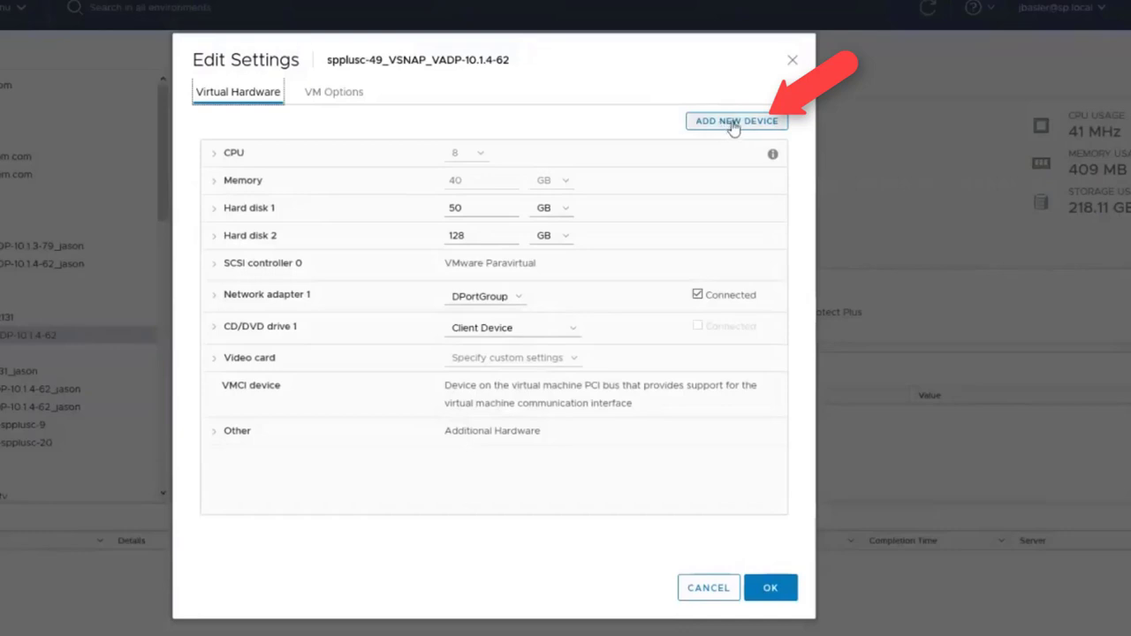
pyautogui.click(732, 127)
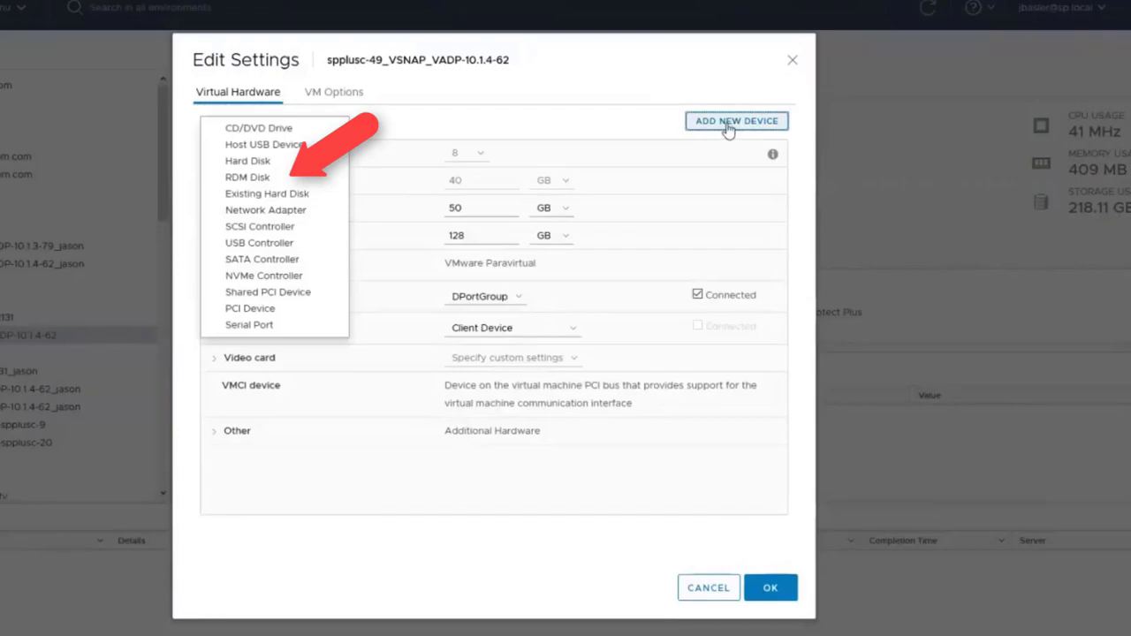
pyautogui.click(251, 177)
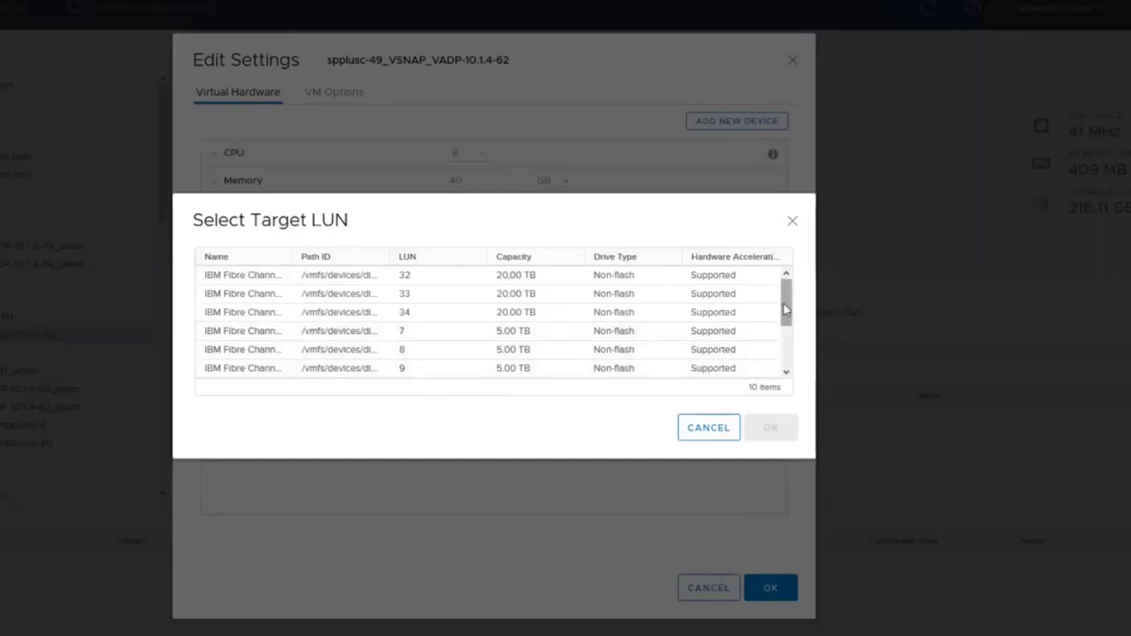
pyautogui.moveTo(785, 310)
pyautogui.mouseDown()
pyautogui.moveTo(790, 366)
pyautogui.moveTo(793, 333)
pyautogui.mouseUp()
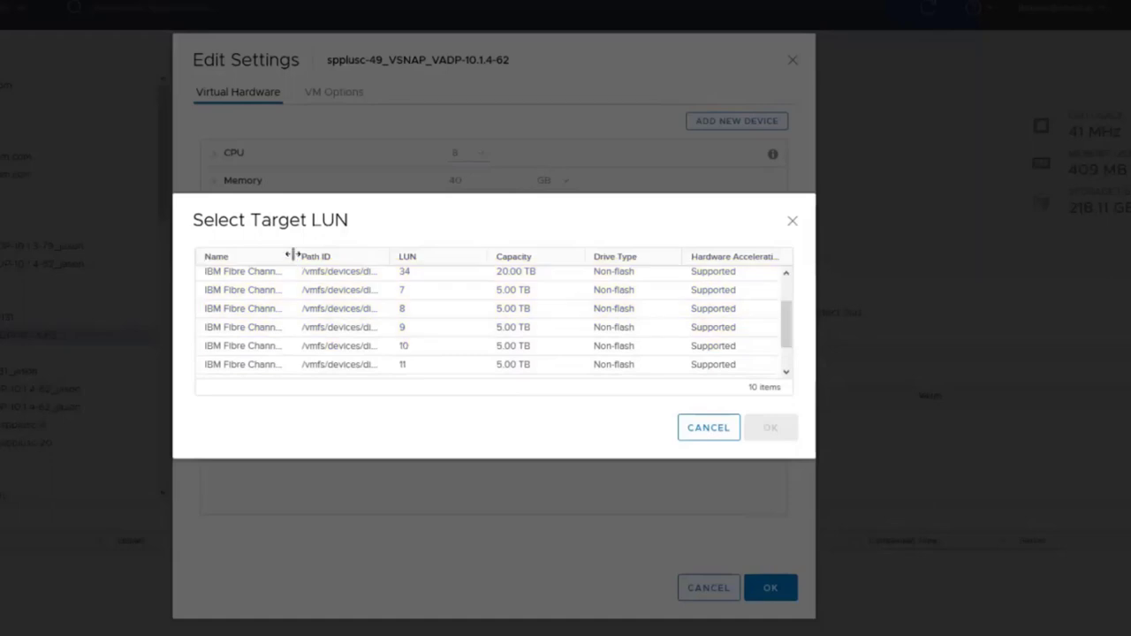
pyautogui.moveTo(292, 256); pyautogui.dragTo(534, 277)
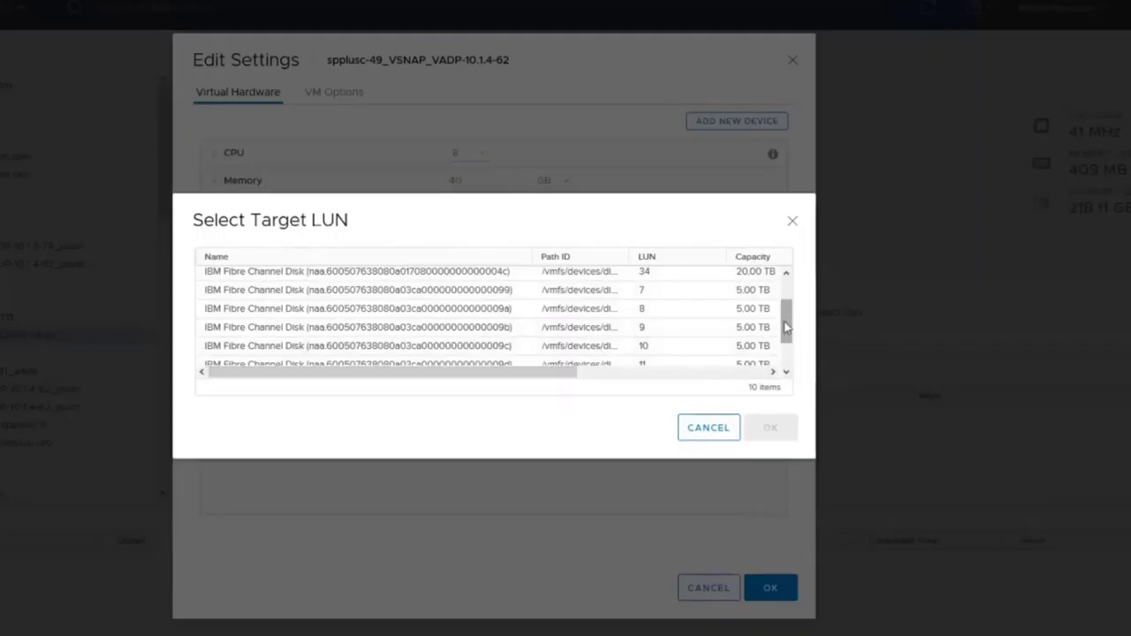
pyautogui.moveTo(786, 327)
pyautogui.mouseDown()
pyautogui.moveTo(786, 338)
pyautogui.moveTo(785, 324)
pyautogui.mouseUp()
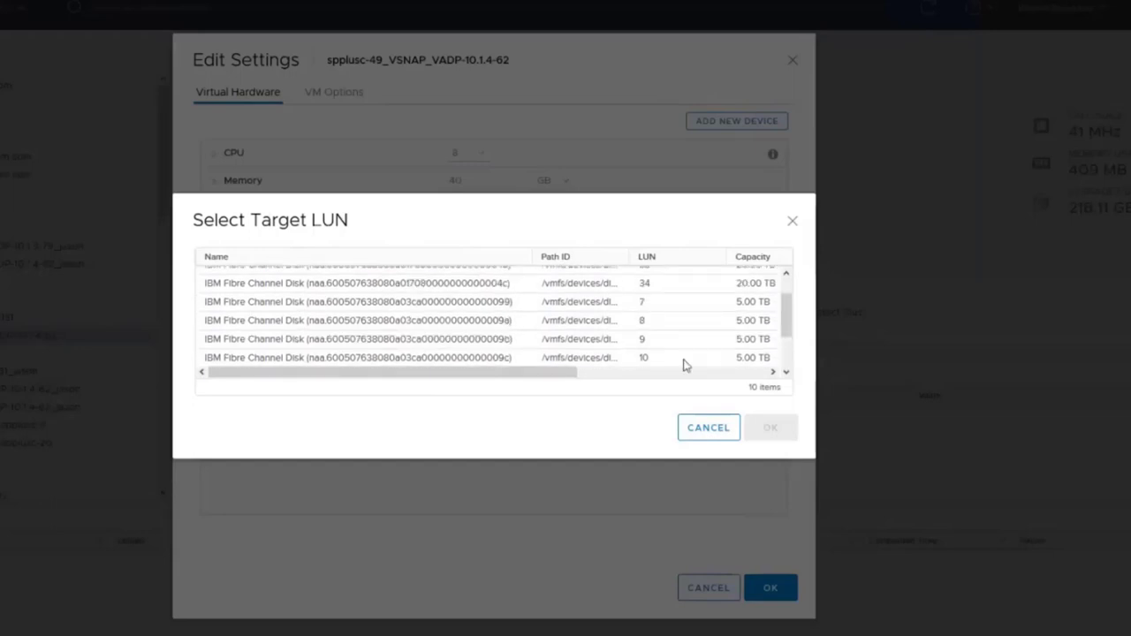
pyautogui.click(451, 306)
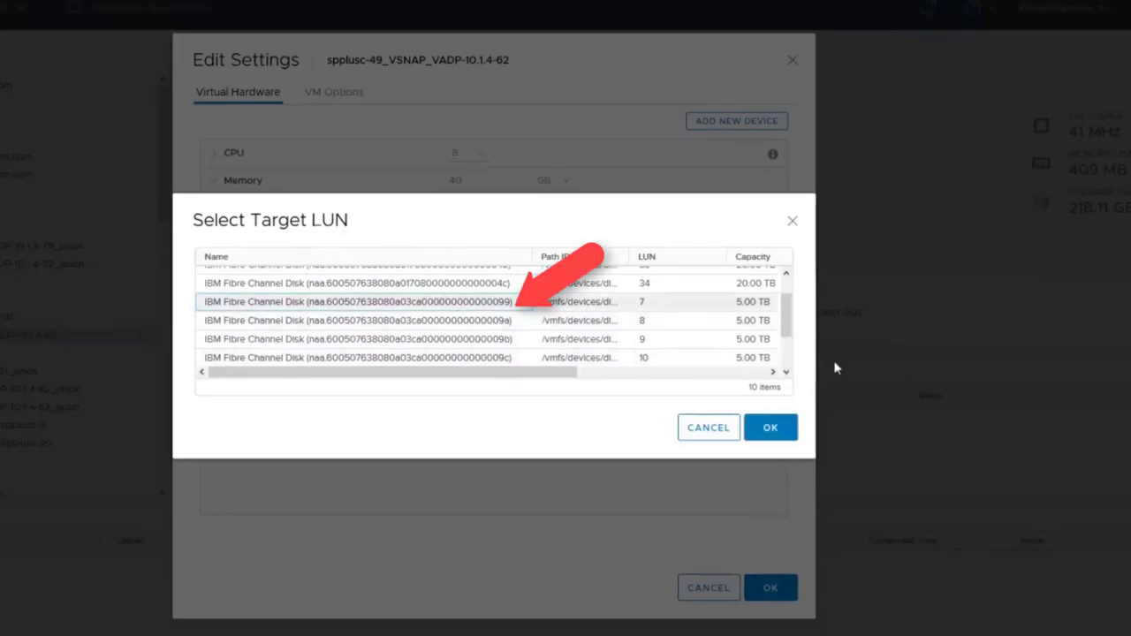
pyautogui.click(772, 430)
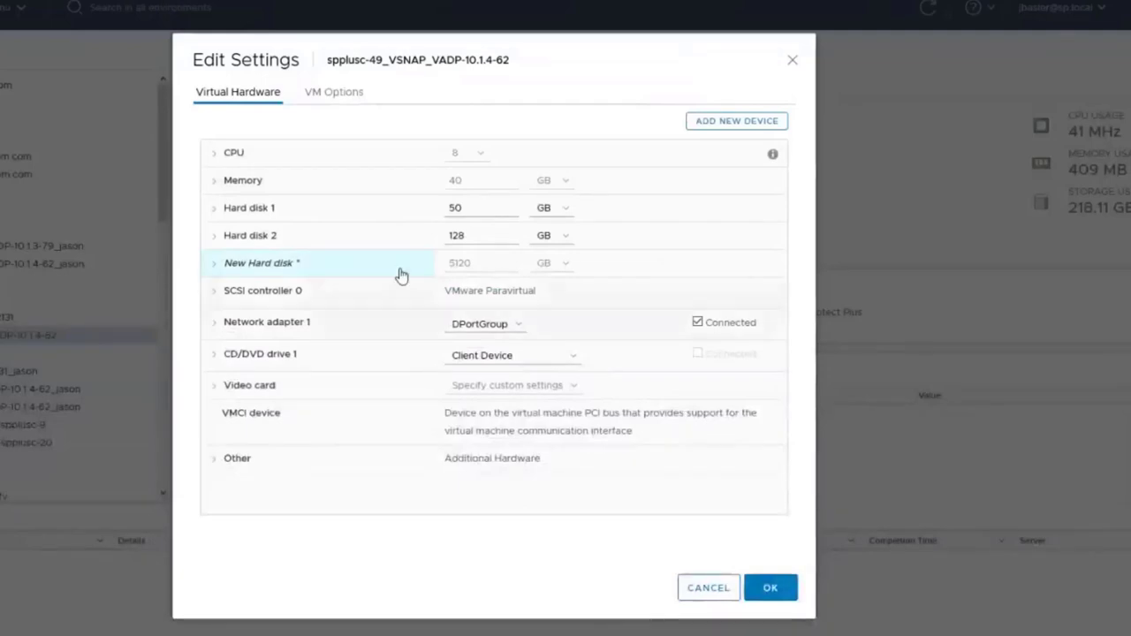
# - Check the first new disk's details, then map LUN 8 as a second RDM disk
pyautogui.click(216, 268)
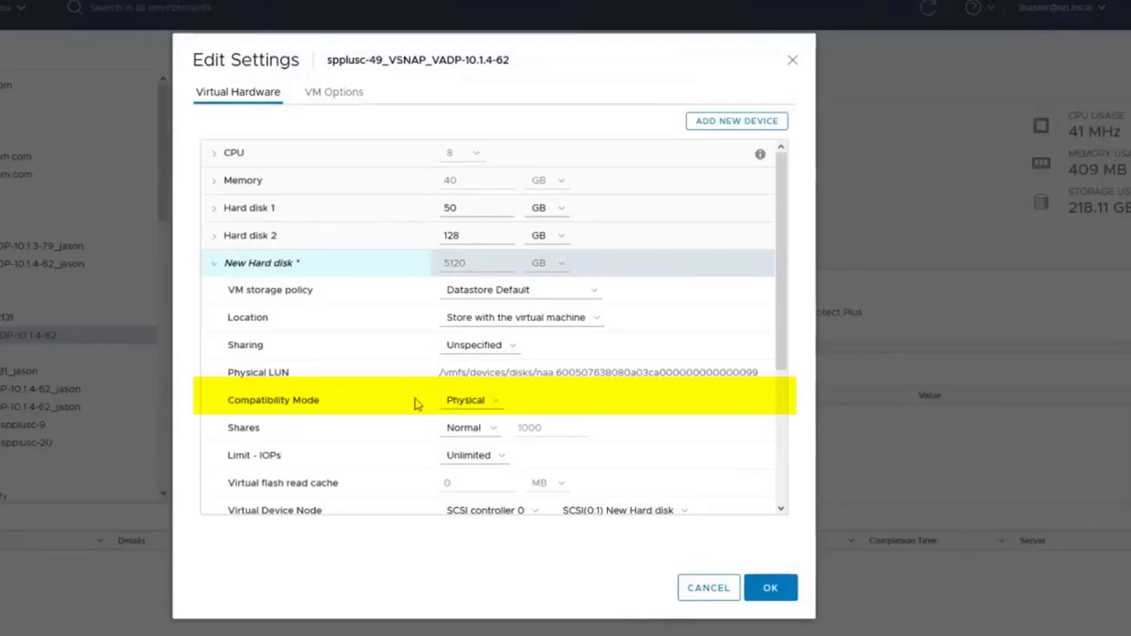
pyautogui.click(213, 265)
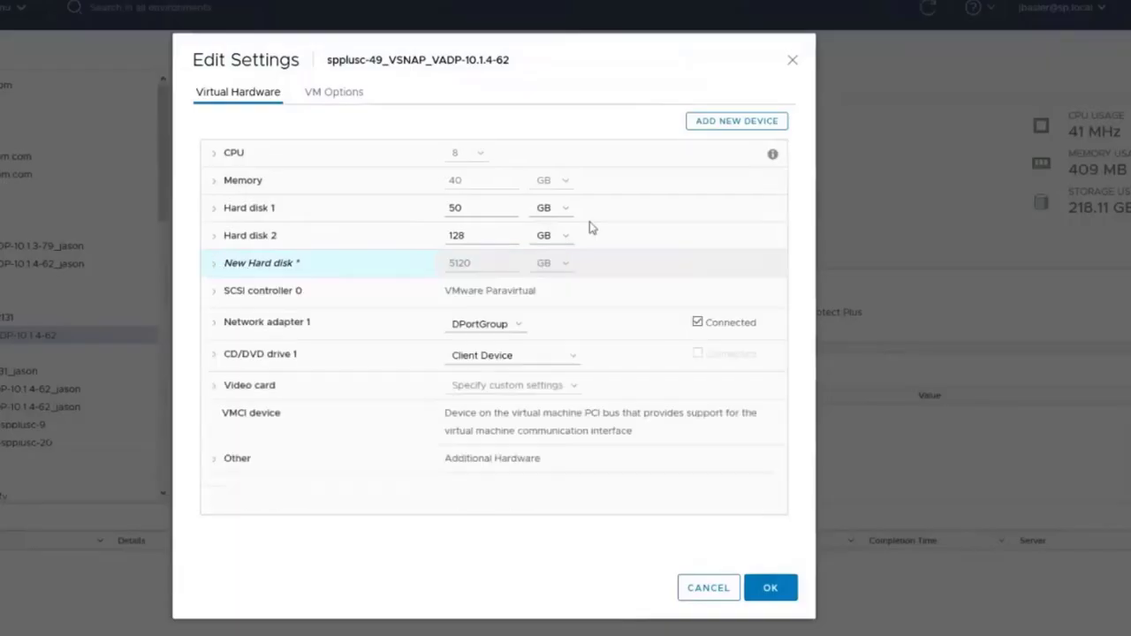
pyautogui.click(731, 123)
pyautogui.click(468, 332)
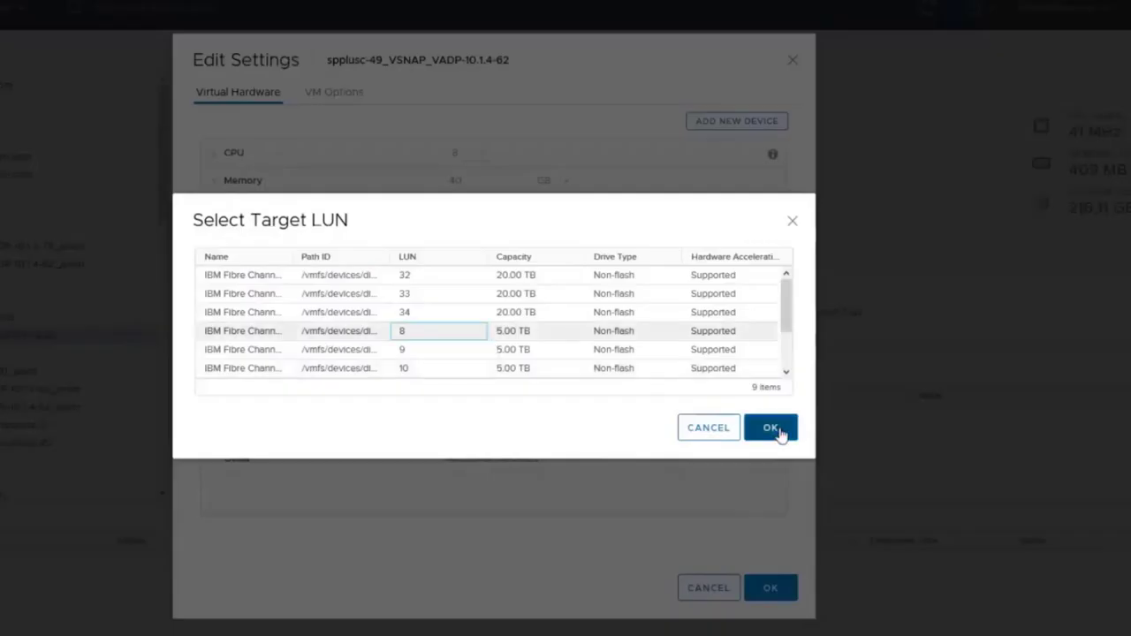
pyautogui.click(770, 428)
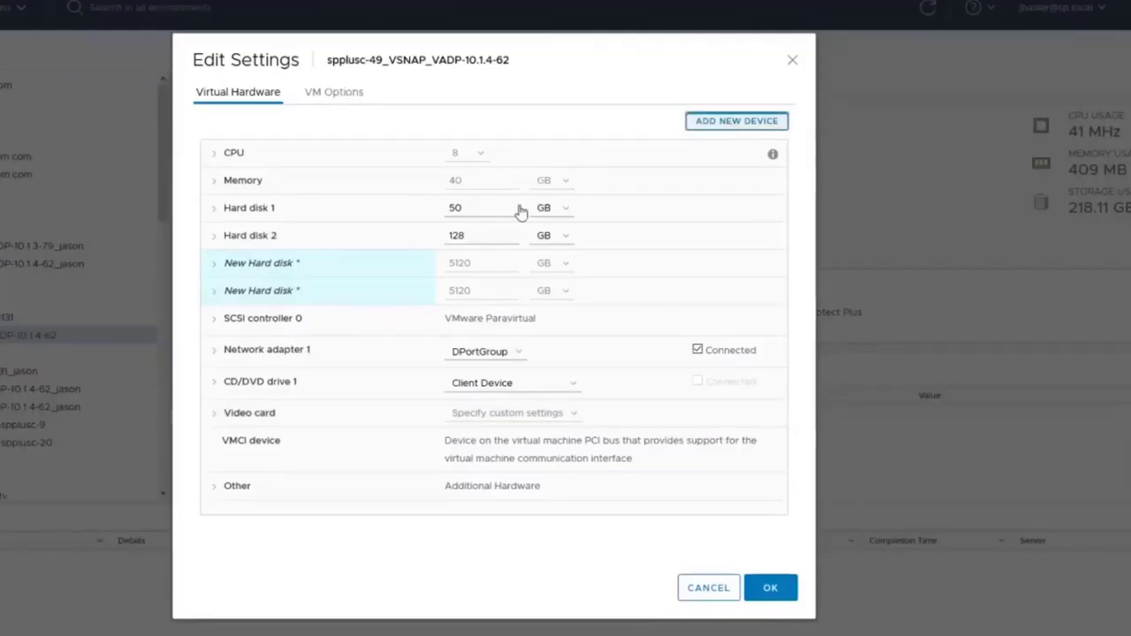
# - Map LUNs 9 and 10 as two more RDM disks
pyautogui.click(737, 121)
pyautogui.click(265, 177)
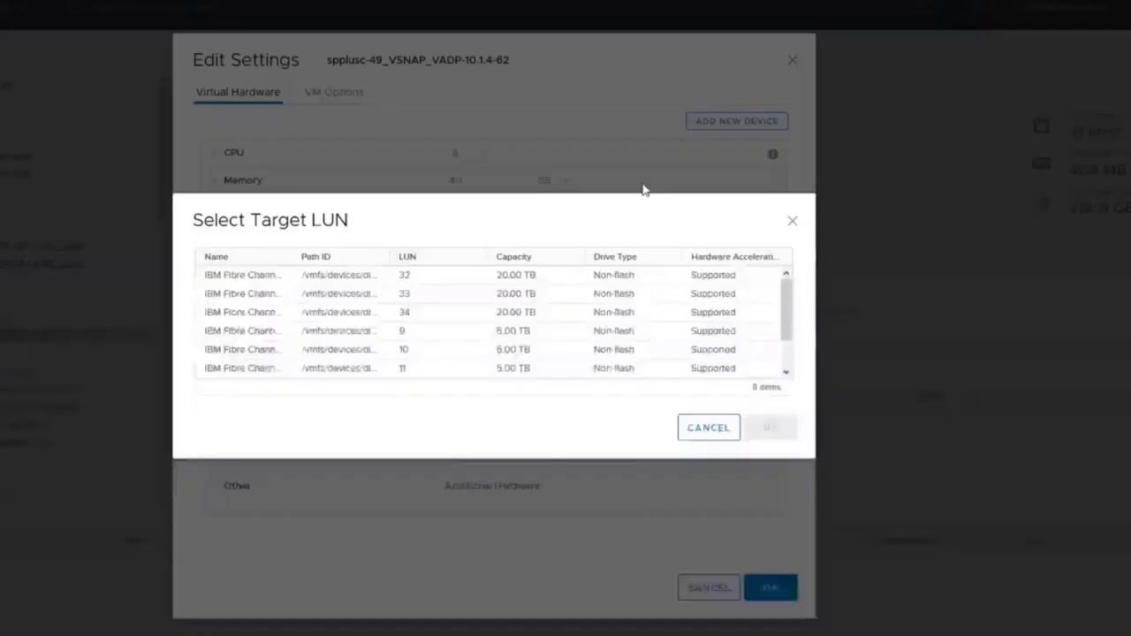
pyautogui.click(461, 338)
pyautogui.click(771, 427)
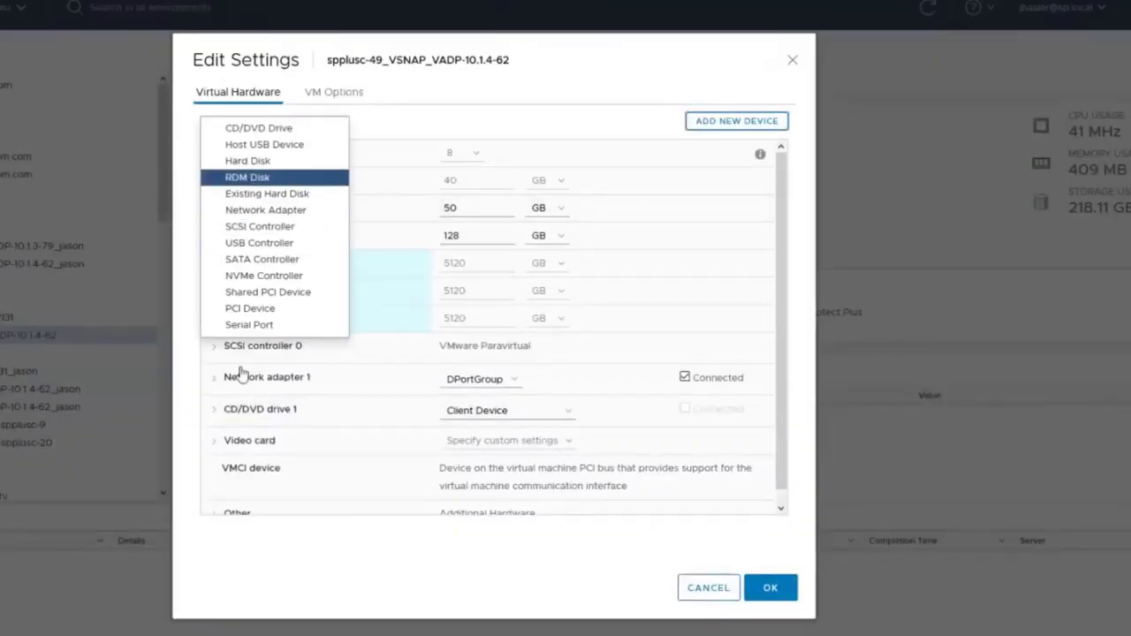
pyautogui.click(250, 180)
pyautogui.click(461, 333)
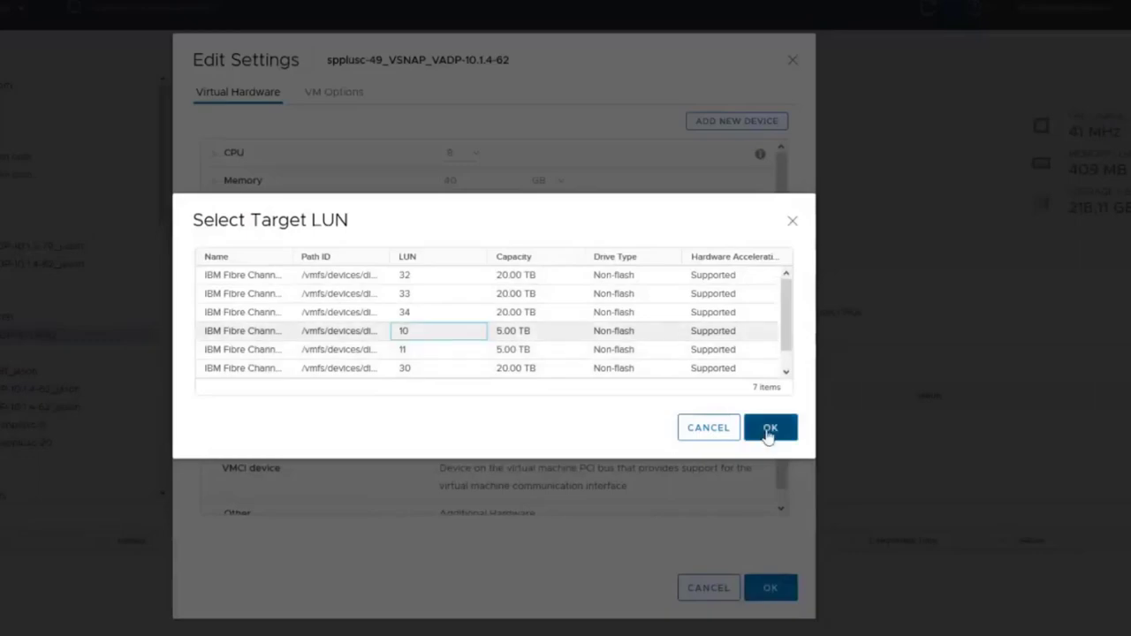
pyautogui.click(768, 429)
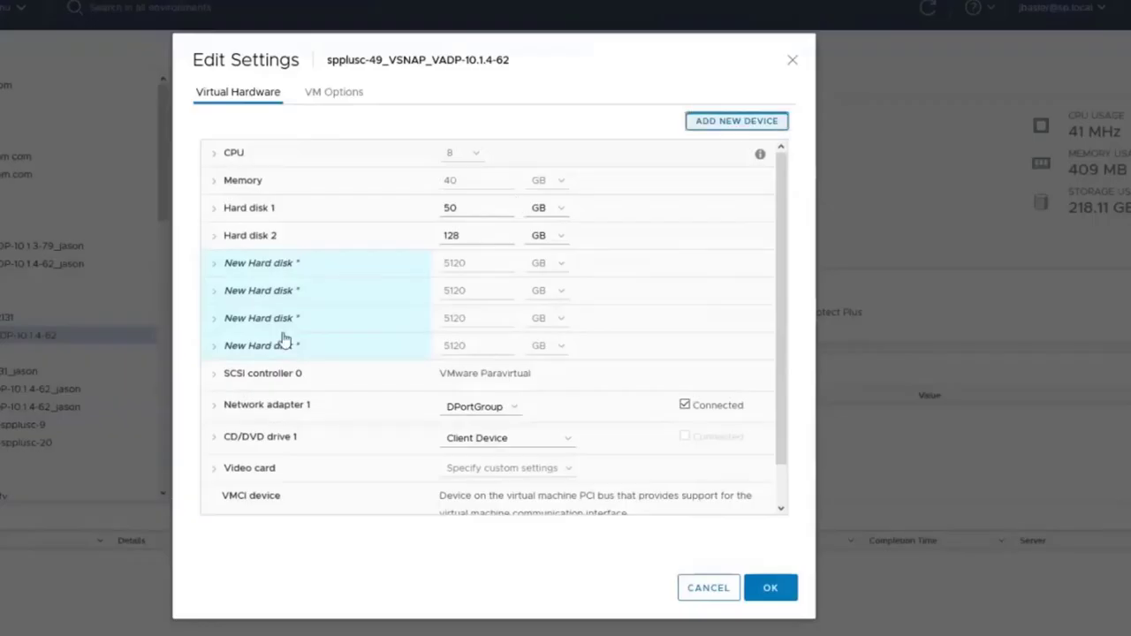
# - Map LUN 11 as an RDM disk and apply all five new disks to the VM
pyautogui.press('Return')
pyautogui.press('Down')
pyautogui.press('Down')
pyautogui.press('Down')
pyautogui.press('Down')
pyautogui.press('Return')
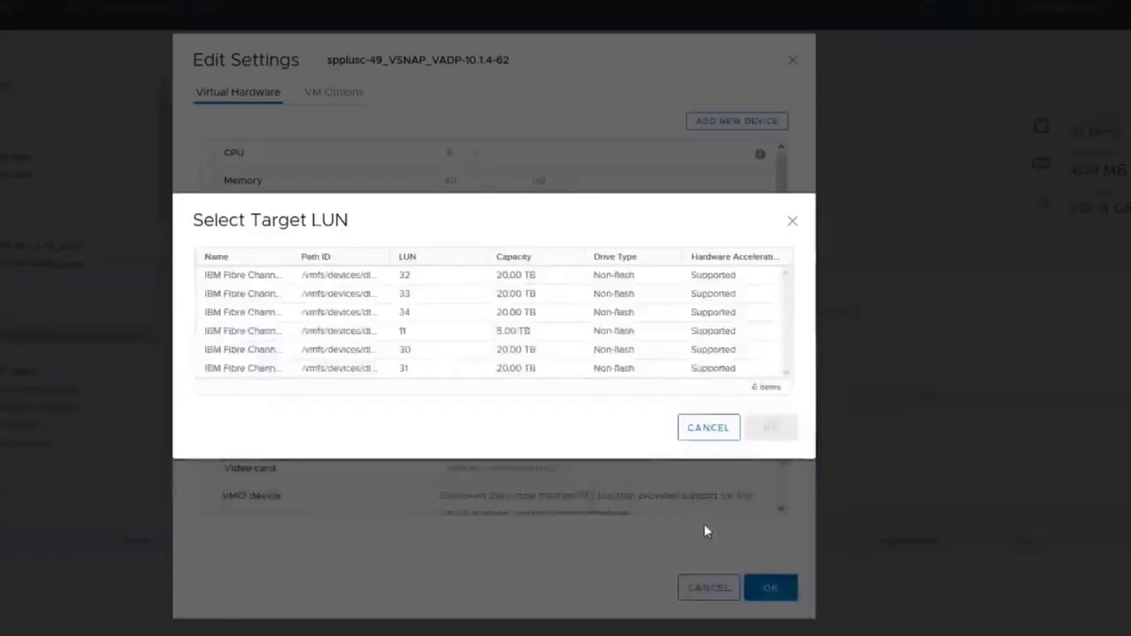
pyautogui.click(434, 333)
pyautogui.click(767, 429)
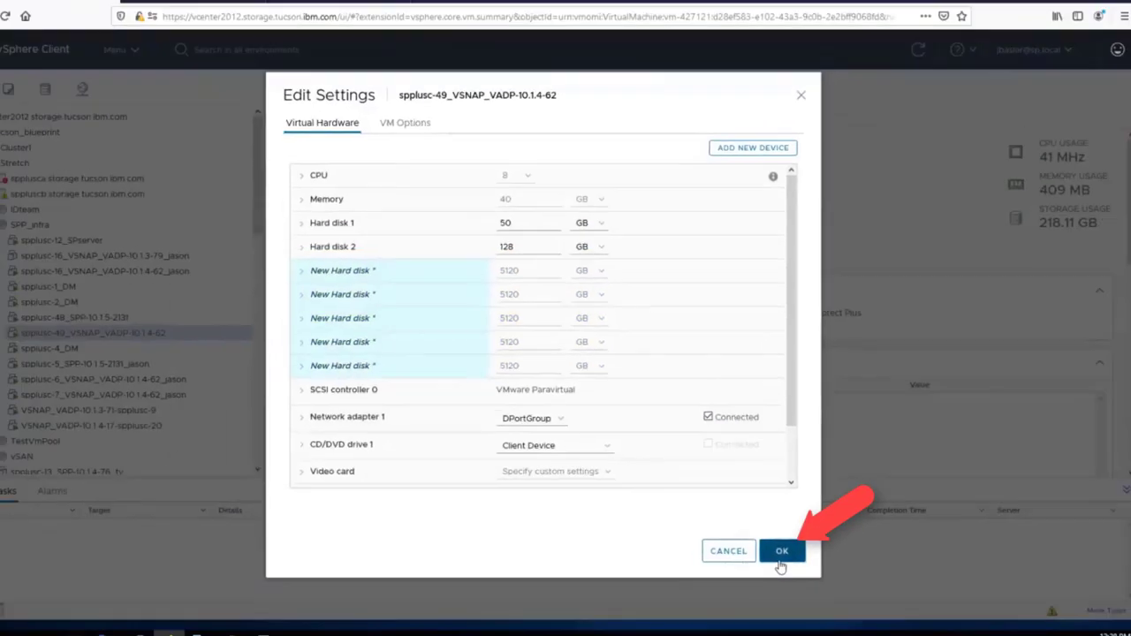
pyautogui.click(771, 585)
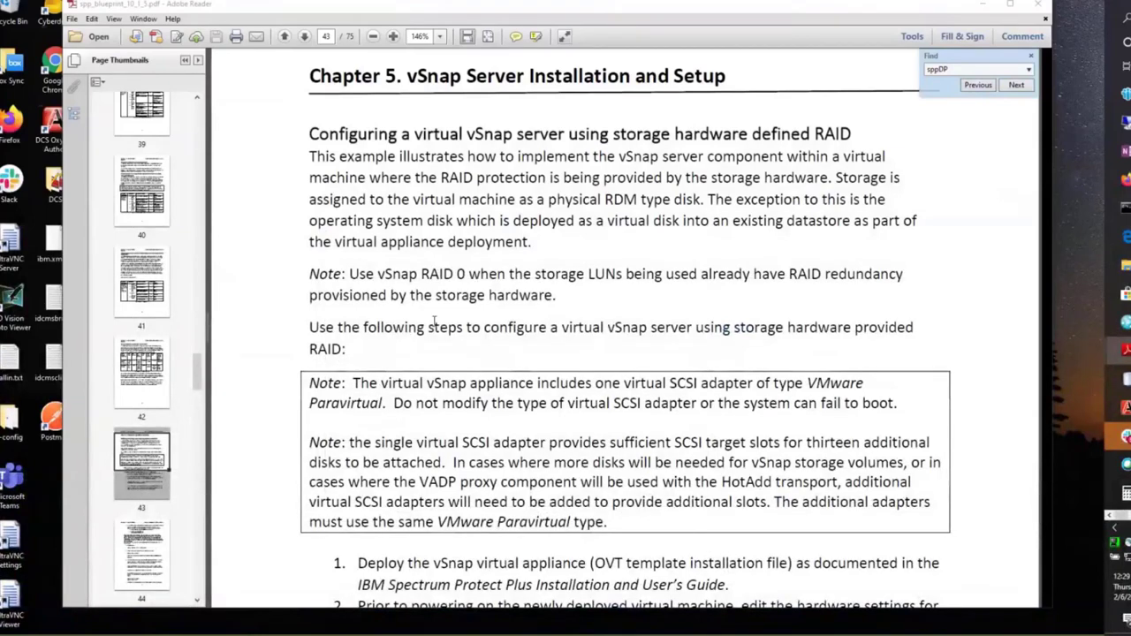
# - Scroll the vSnap setup steps and highlight the step about deleting the 100 GB disk
pyautogui.scroll(-1, 433, 323)
pyautogui.scroll(-3, 432, 317)
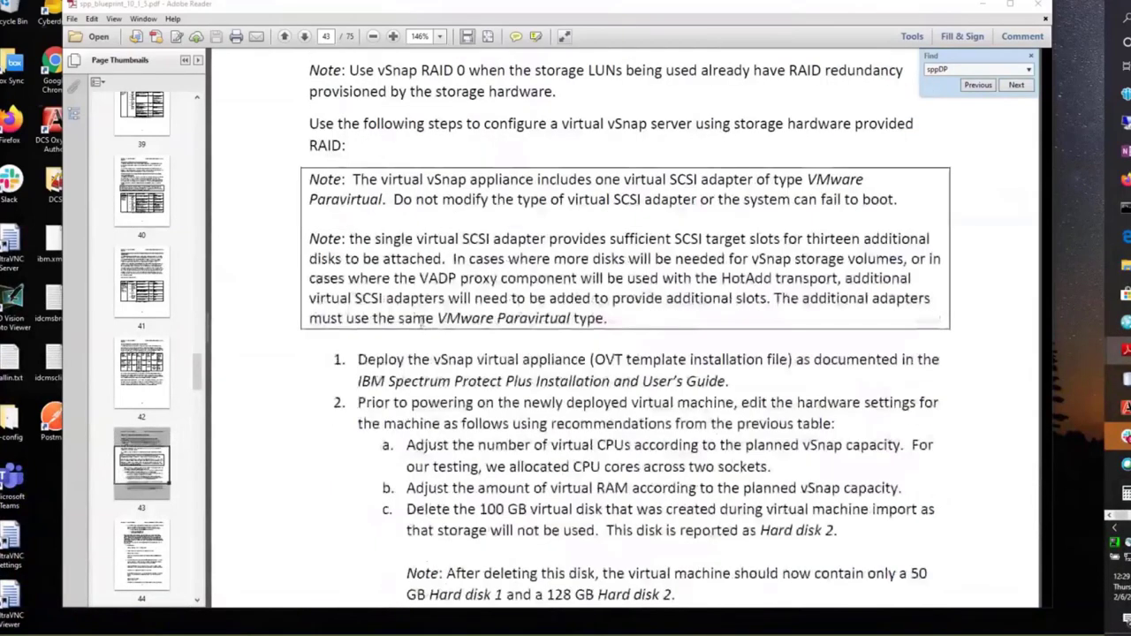
pyautogui.scroll(-2, 454, 400)
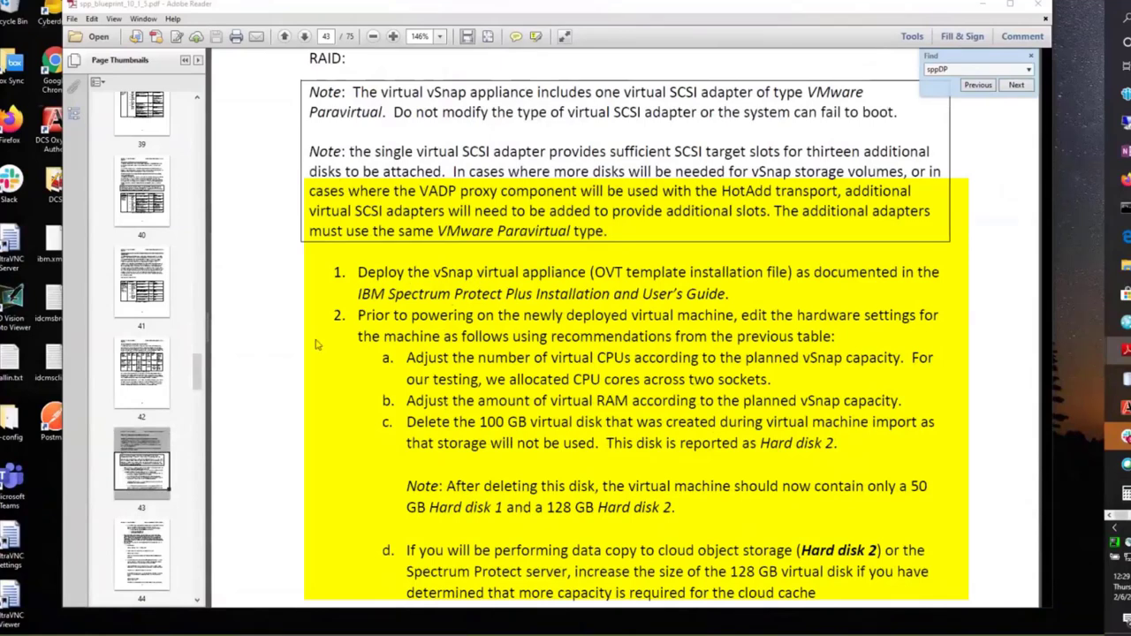
pyautogui.scroll(-2, 282, 337)
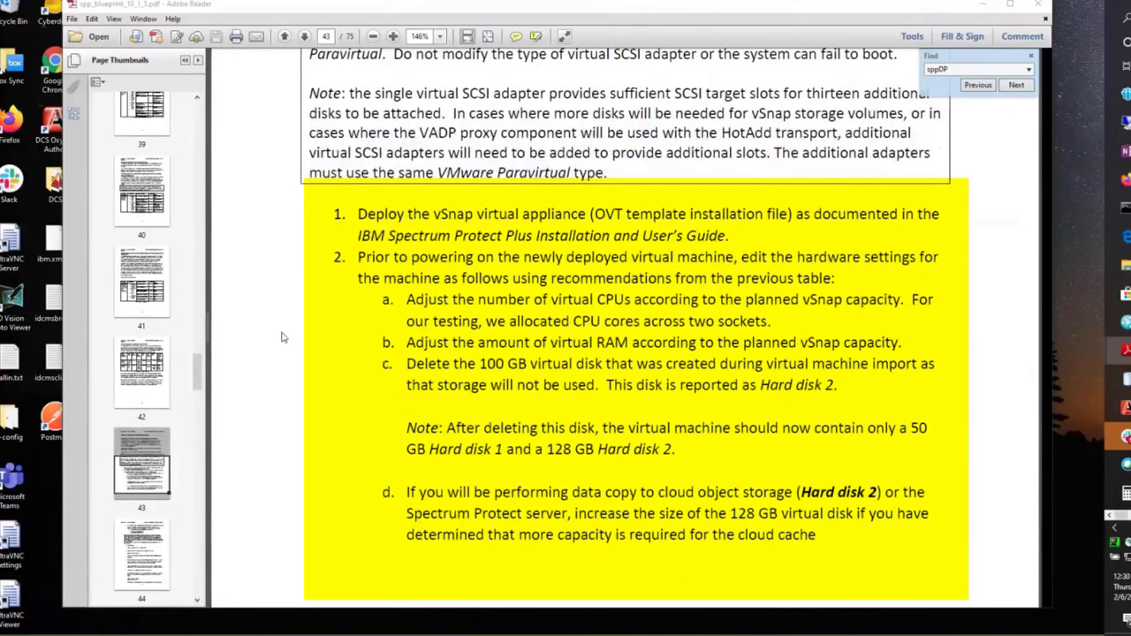
pyautogui.moveTo(406, 365); pyautogui.dragTo(836, 386)
# - Highlight the storage pool recommendations and the 20 GB log disk size
pyautogui.scroll(-5, 310, 365)
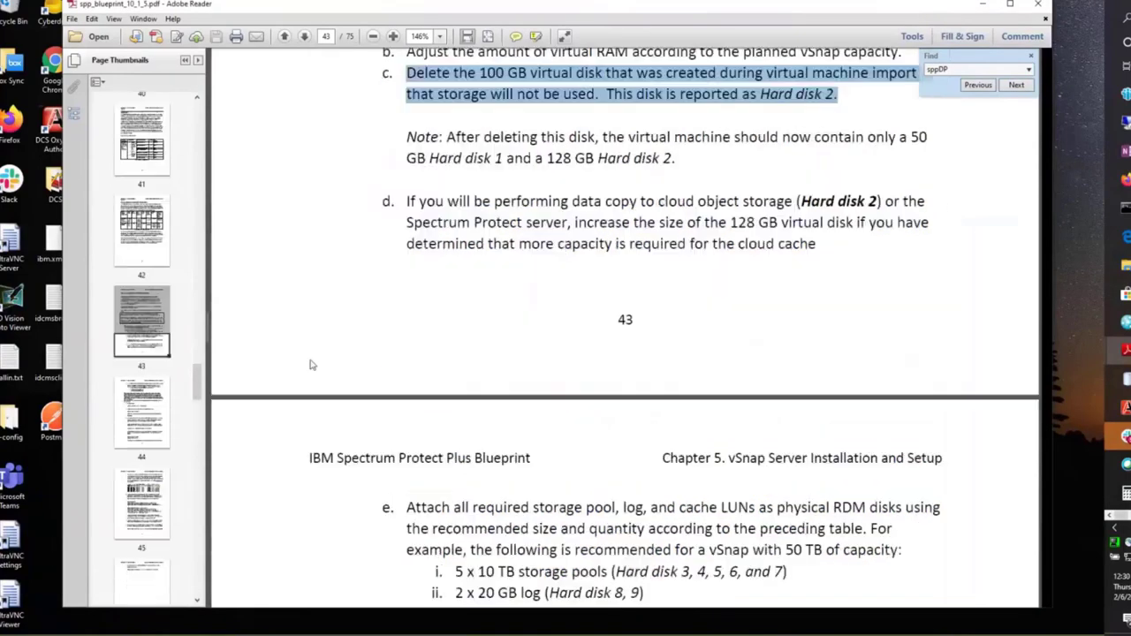
pyautogui.scroll(-3, 310, 362)
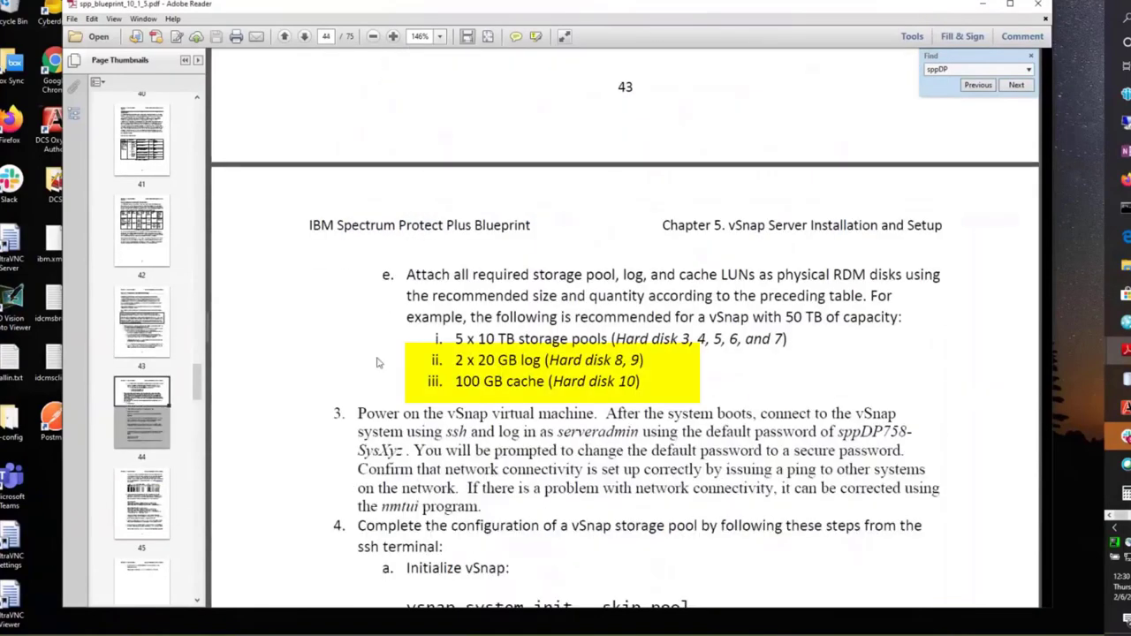
pyautogui.moveTo(735, 374); pyautogui.dragTo(645, 378)
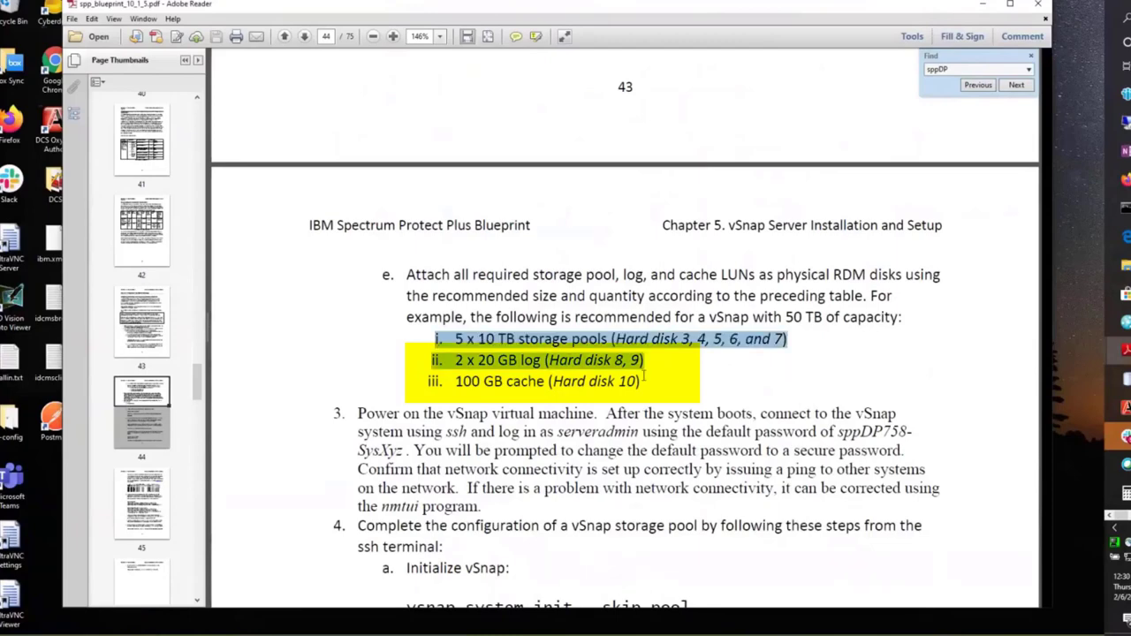
pyautogui.click(466, 380)
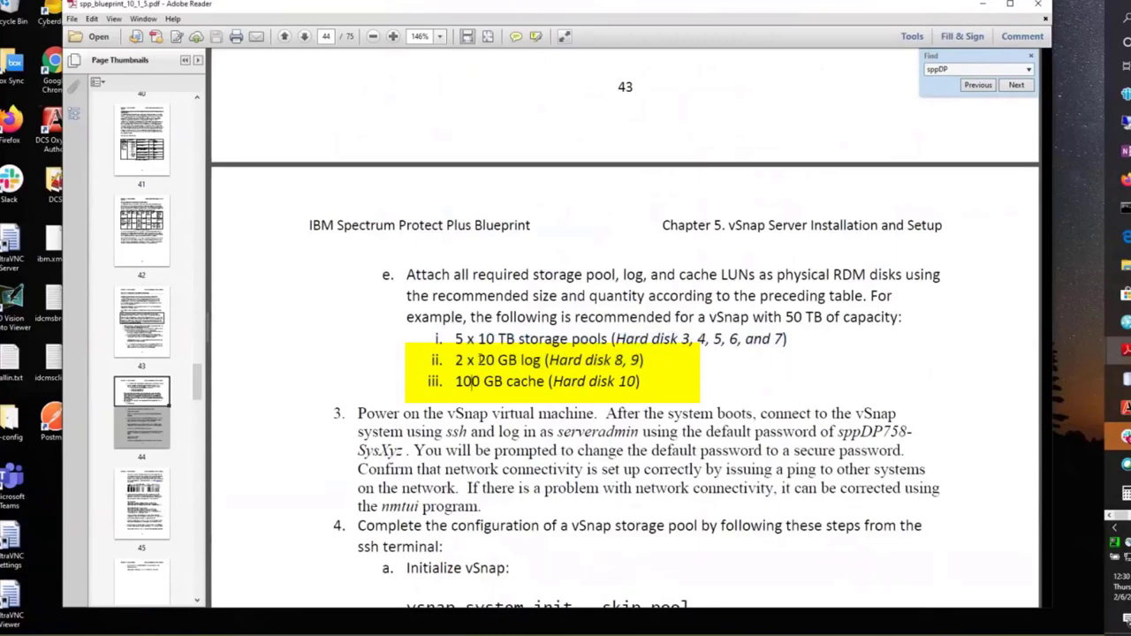
pyautogui.moveTo(478, 360); pyautogui.dragTo(539, 360)
# - In the page 35 hardware table, select the 25 TB row's 10 GB log size
pyautogui.hotkey('alt', 'Left')
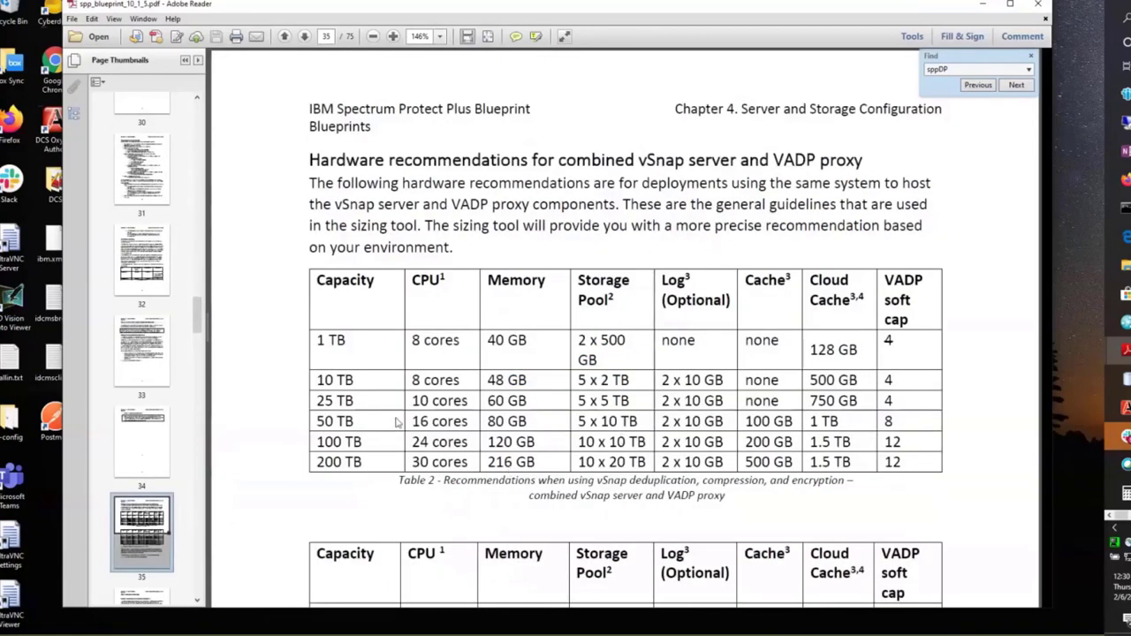
pyautogui.moveTo(723, 400); pyautogui.dragTo(661, 400)
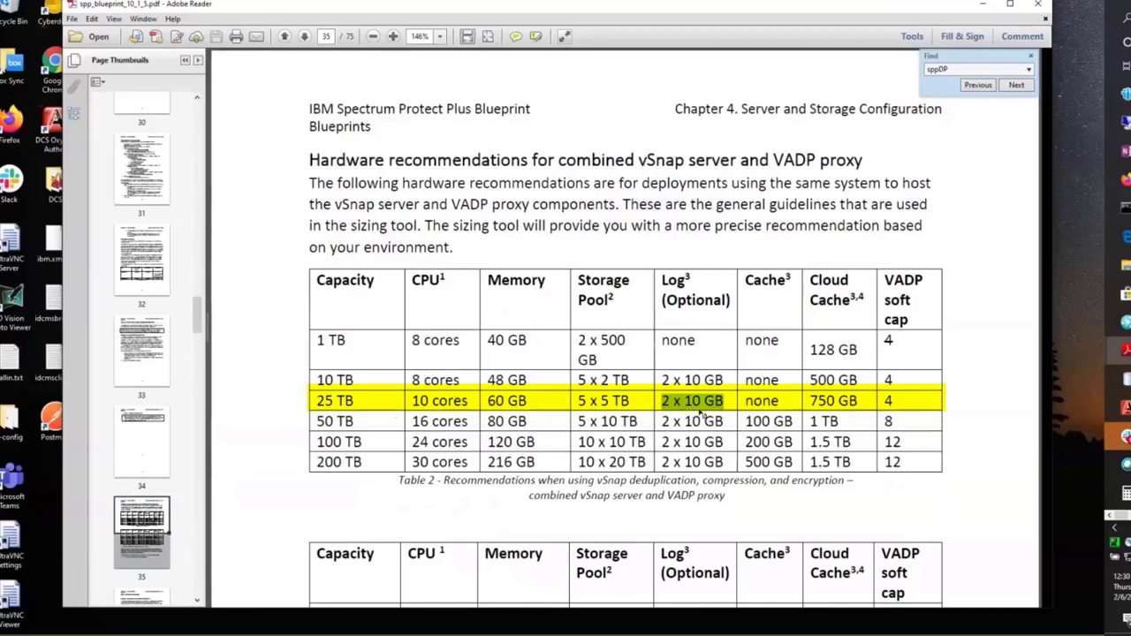
pyautogui.moveTo(723, 400); pyautogui.dragTo(684, 400)
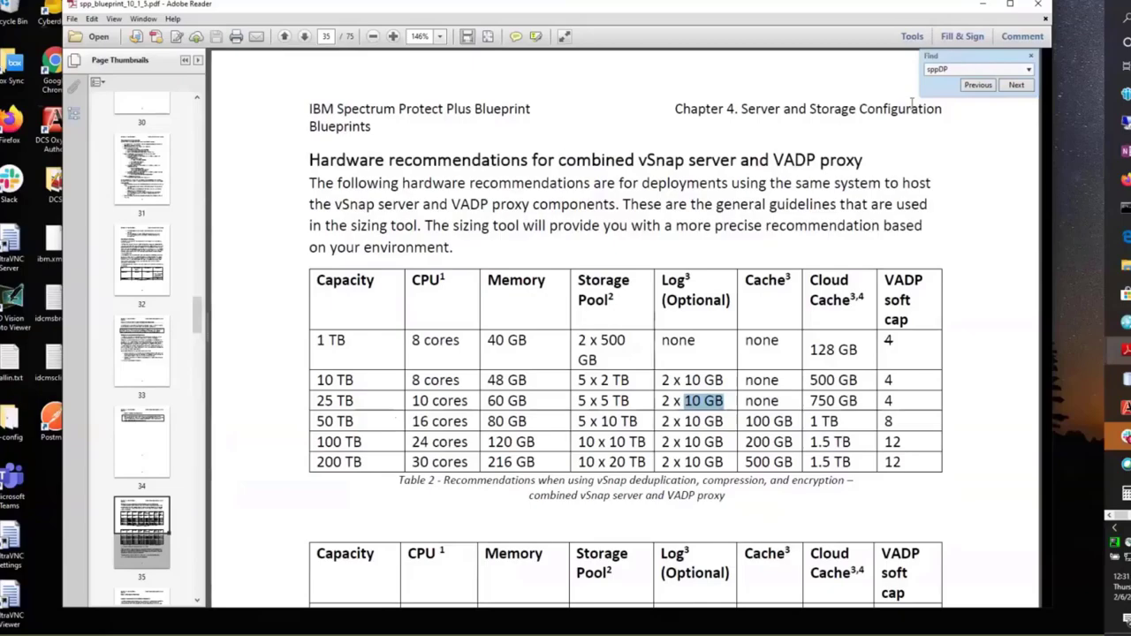
# - Return to vSphere Client and open the vSnap VM's settings to review its hard disks
pyautogui.click(994, 4)
pyautogui.click(1047, 181)
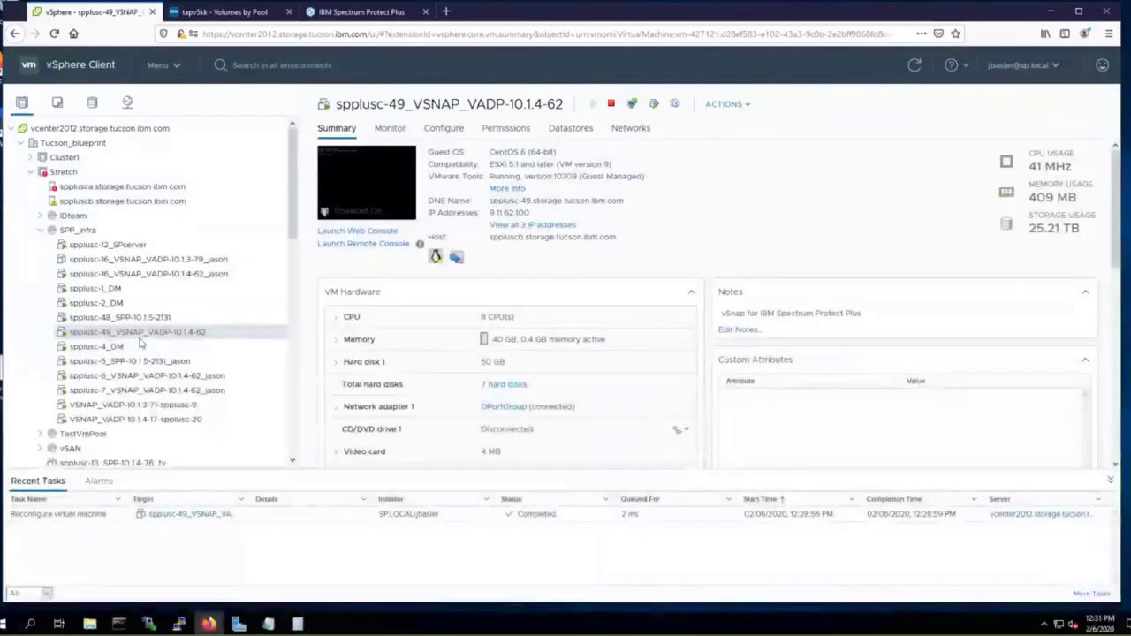
pyautogui.rightClick(180, 334)
pyautogui.click(207, 379)
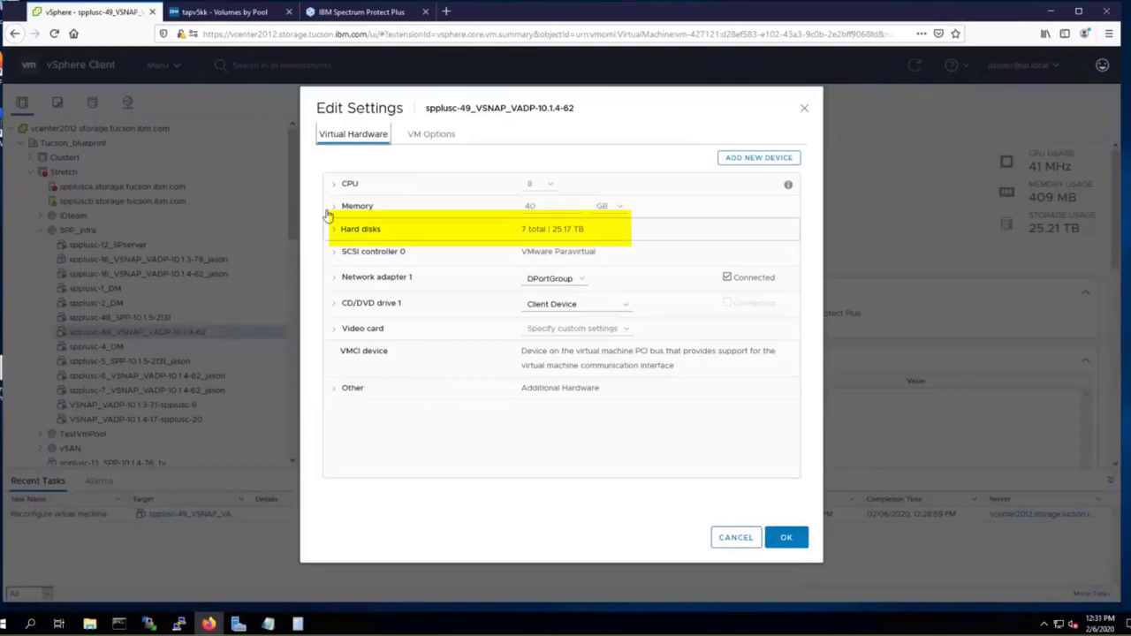
pyautogui.click(333, 231)
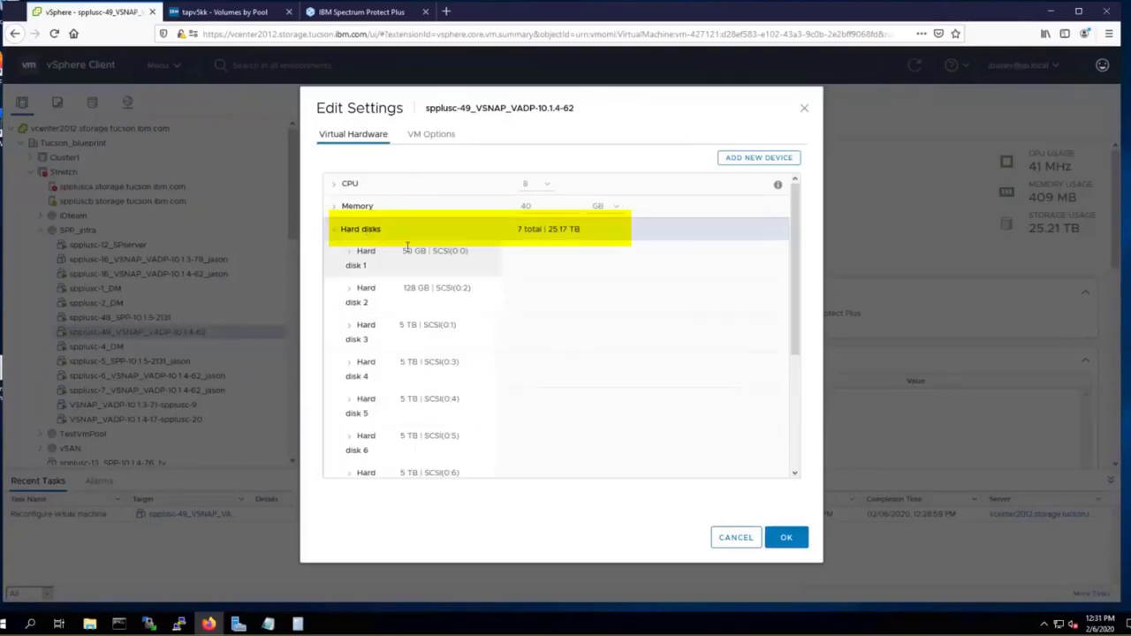
pyautogui.click(334, 232)
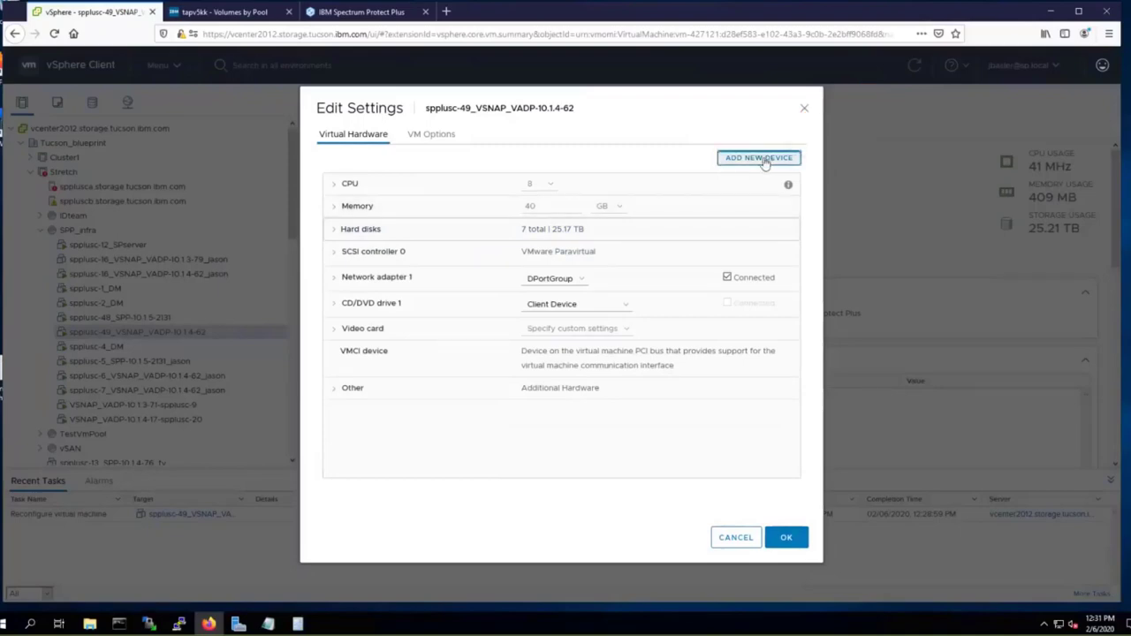
# - Add a new 10 GB virtual hard disk to the vSnap VM and apply it
pyautogui.click(760, 158)
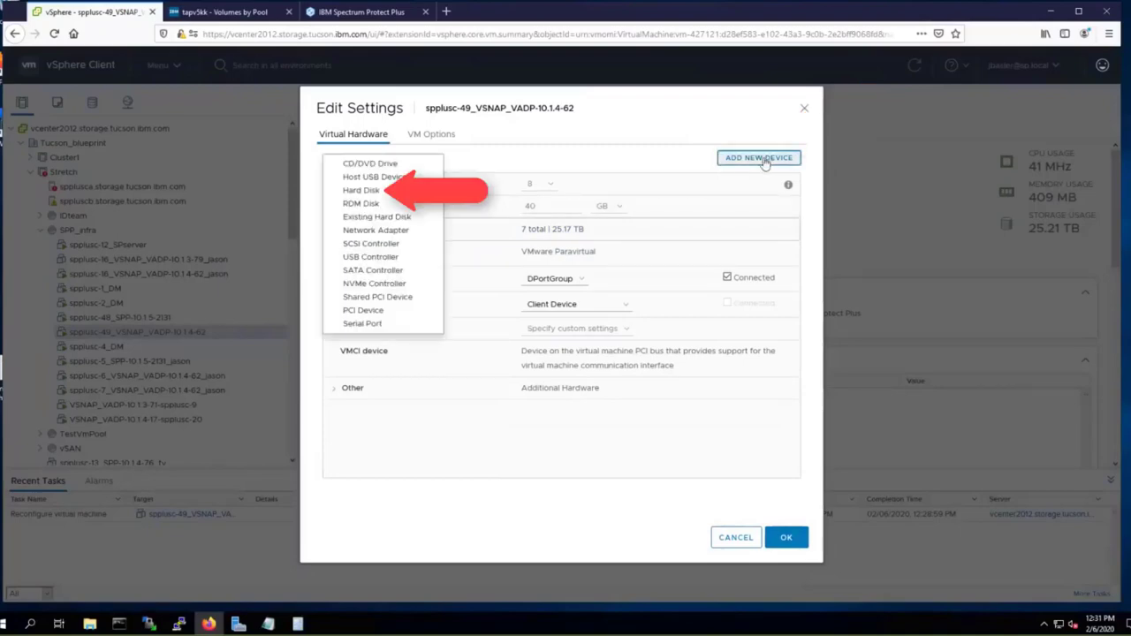
pyautogui.click(382, 191)
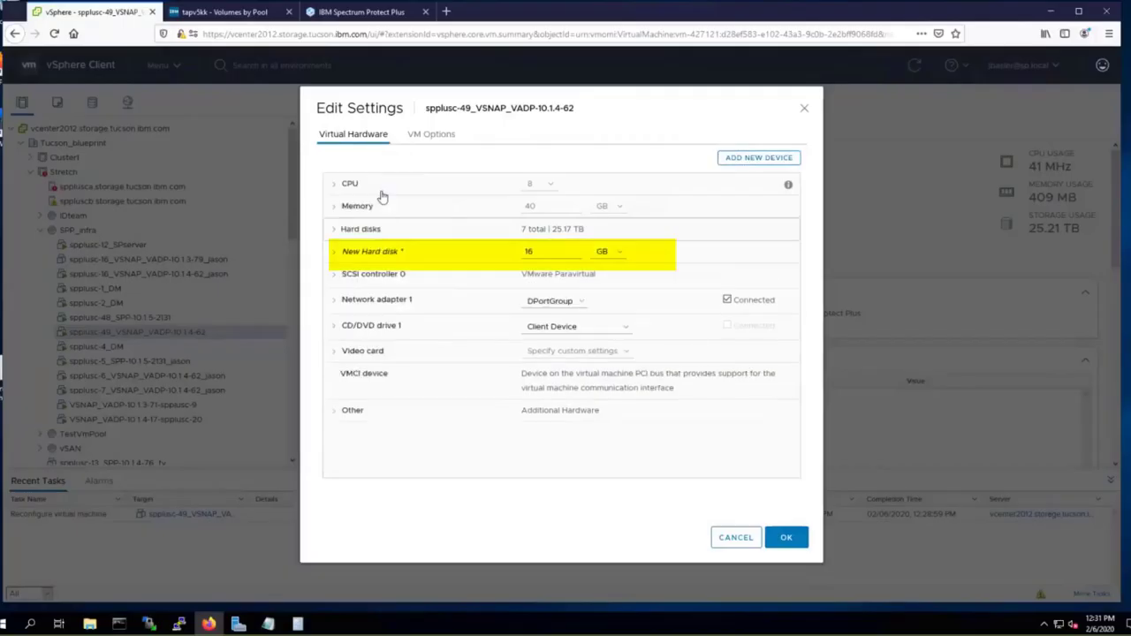
pyautogui.click(548, 251)
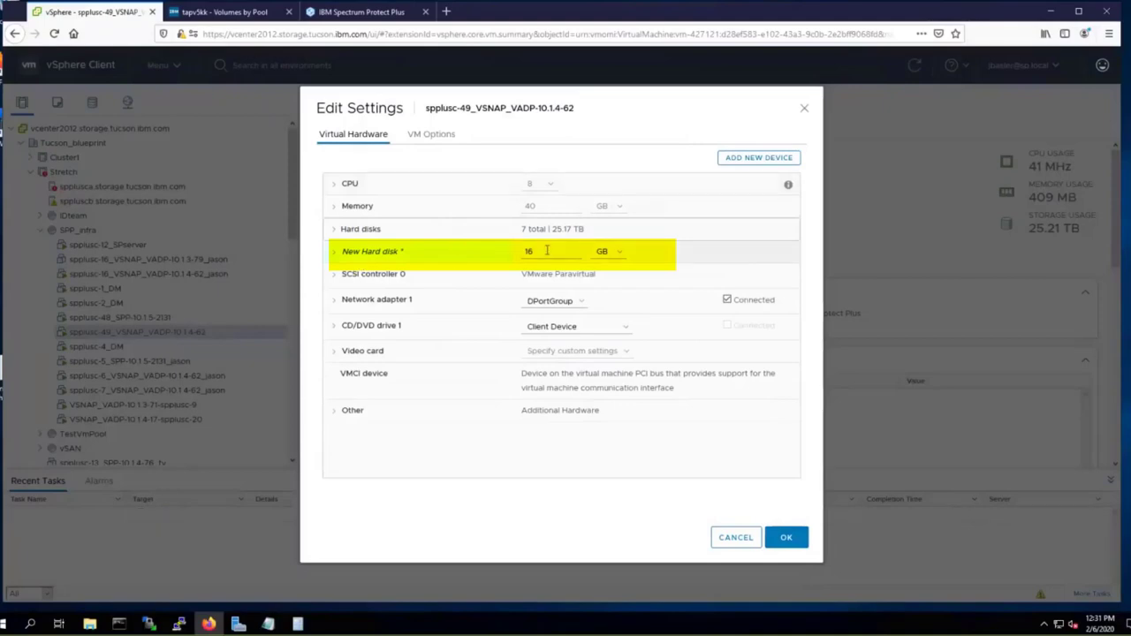
pyautogui.press('BackSpace')
pyautogui.write('0')
pyautogui.click(334, 256)
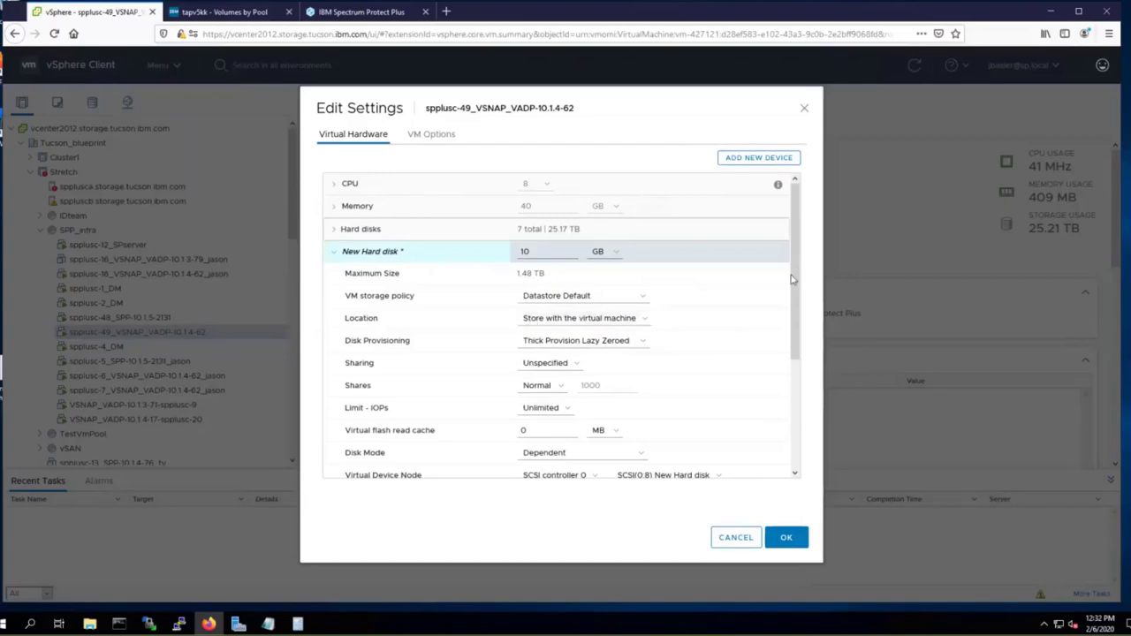
pyautogui.moveTo(799, 281)
pyautogui.mouseDown()
pyautogui.moveTo(803, 311)
pyautogui.moveTo(798, 278)
pyautogui.mouseUp()
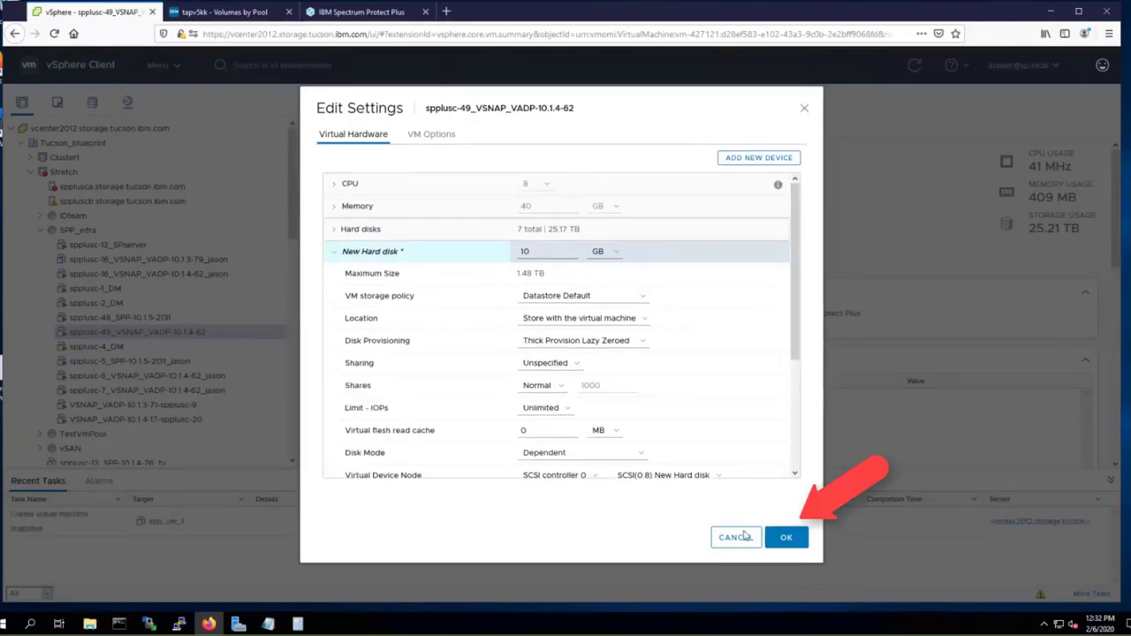
pyautogui.click(769, 538)
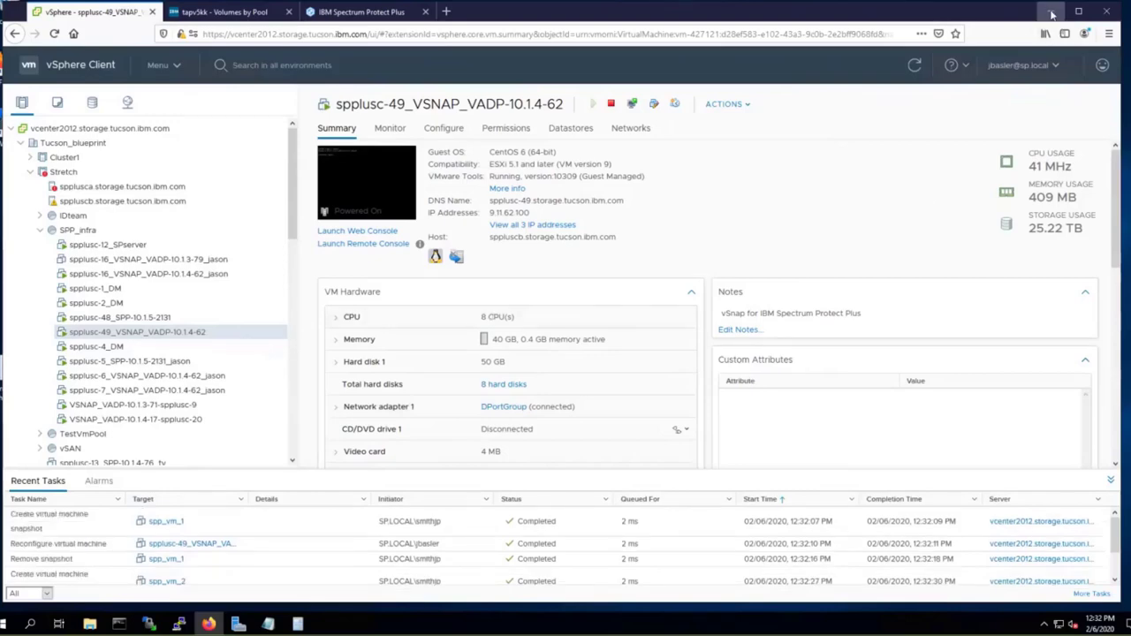
pyautogui.click(1052, 12)
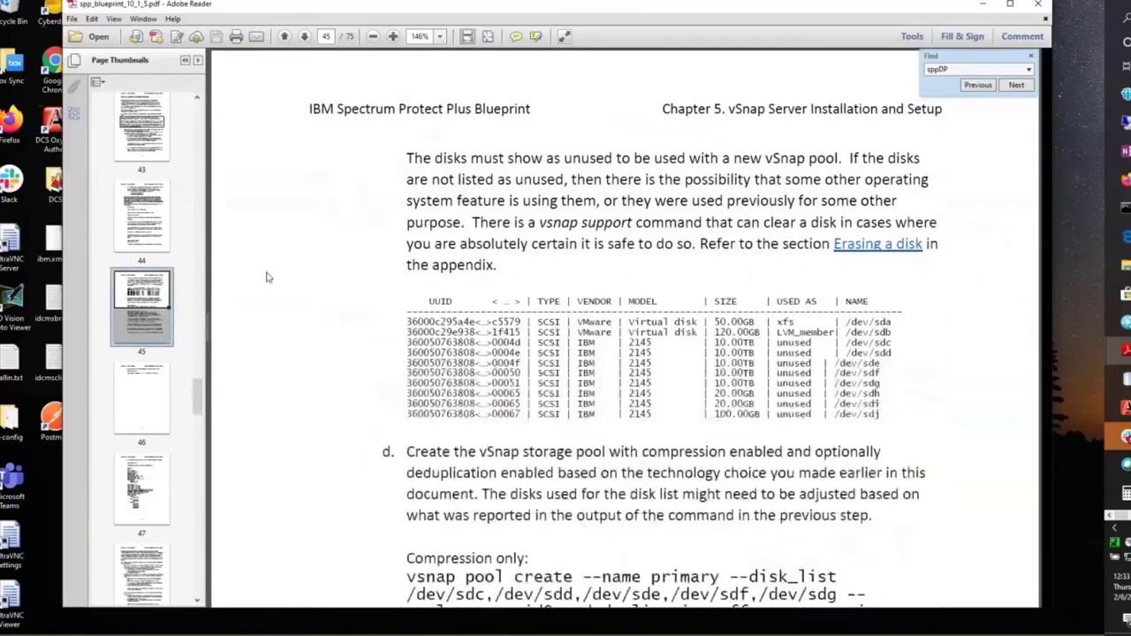
# - Go back to page 43 and select the recommended vSnap disk list
pyautogui.scroll(10, 267, 278)
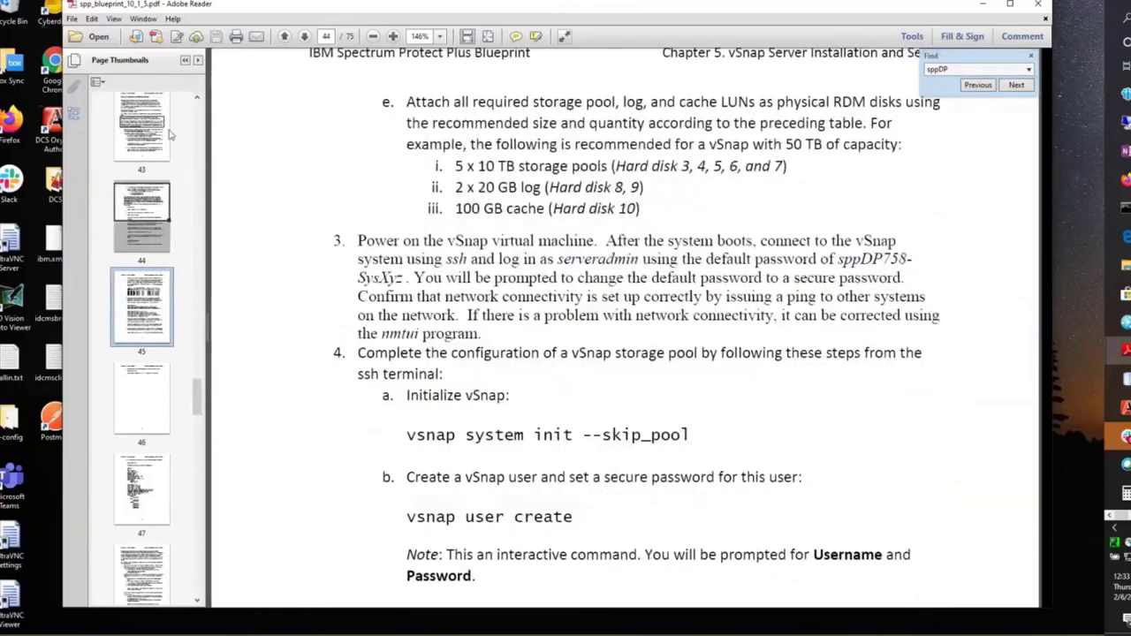
pyautogui.click(168, 134)
pyautogui.scroll(-6, 383, 349)
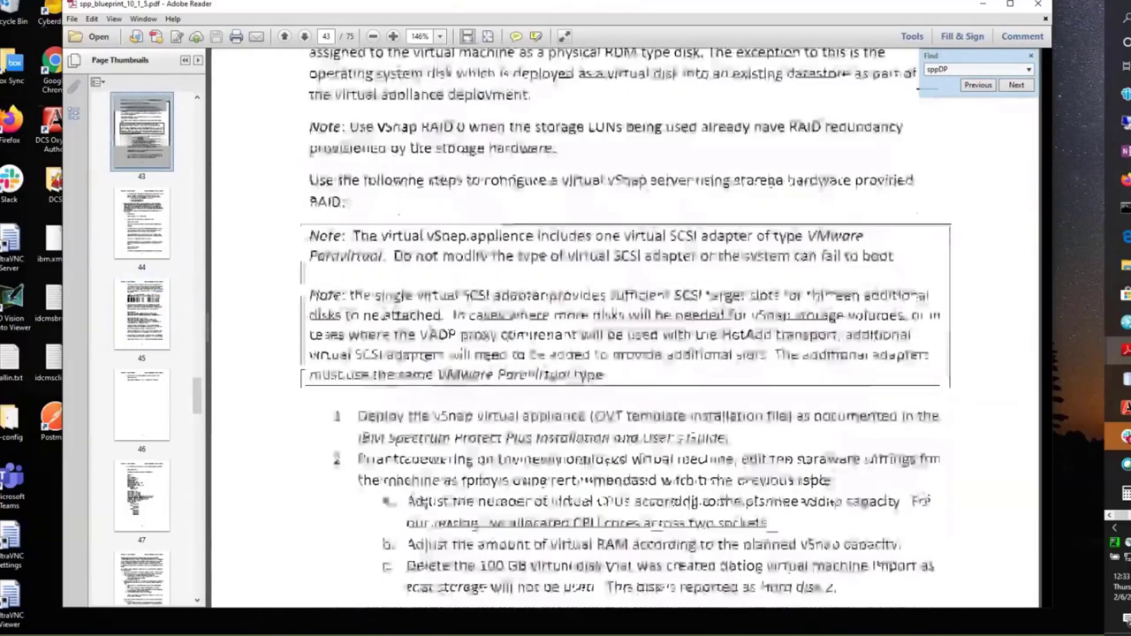
pyautogui.scroll(-5, 382, 350)
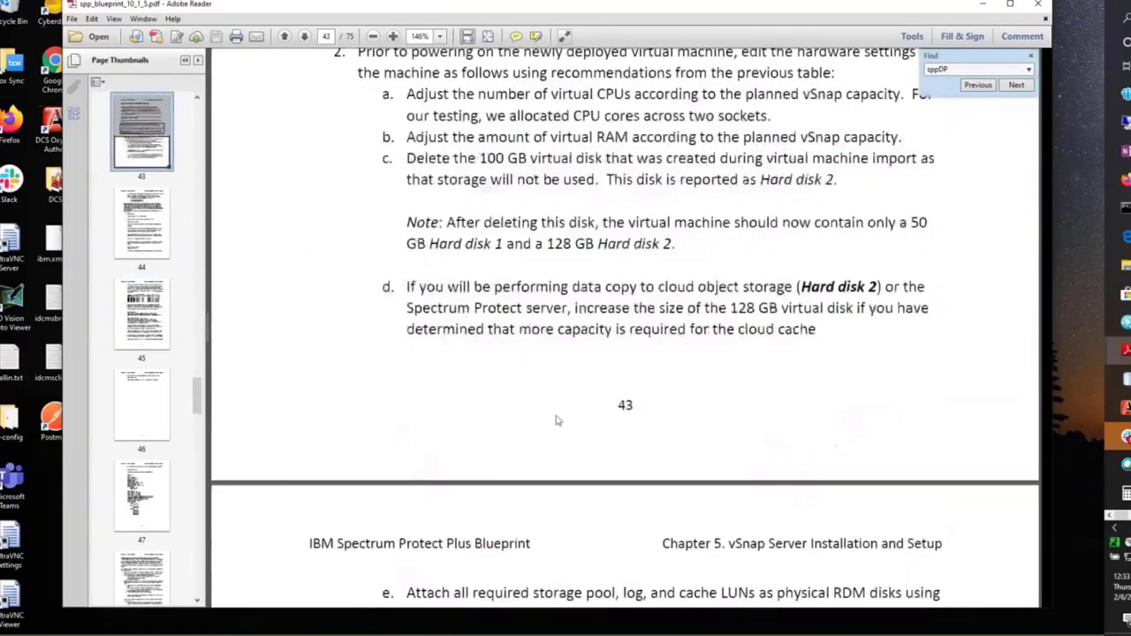
pyautogui.scroll(-2, 512, 412)
pyautogui.scroll(-2, 512, 412)
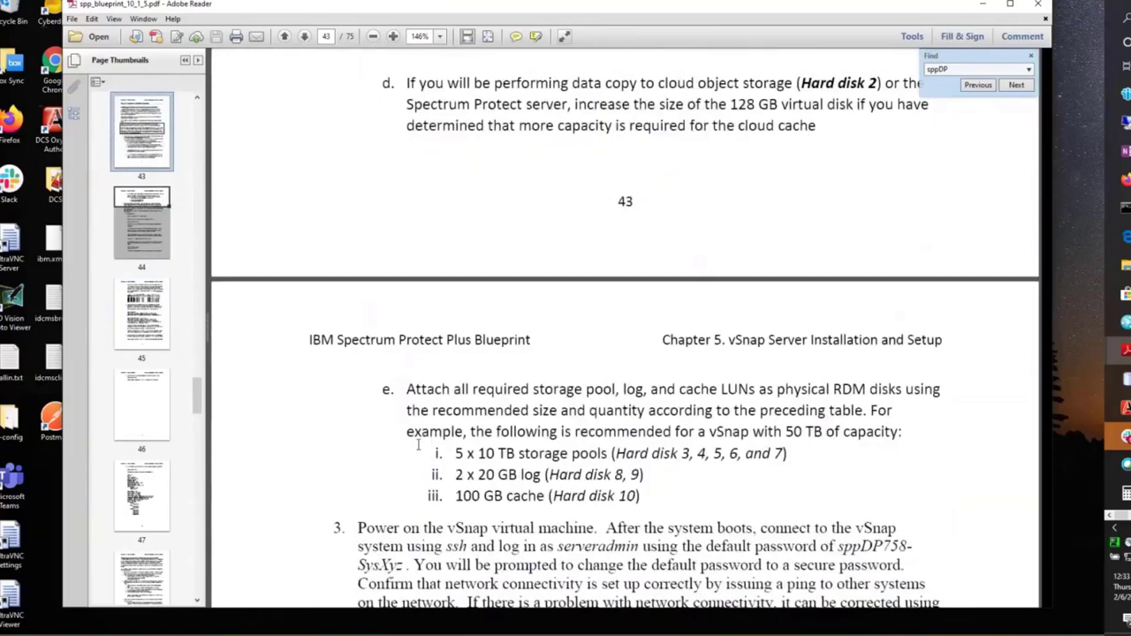
pyautogui.moveTo(407, 432); pyautogui.dragTo(651, 495)
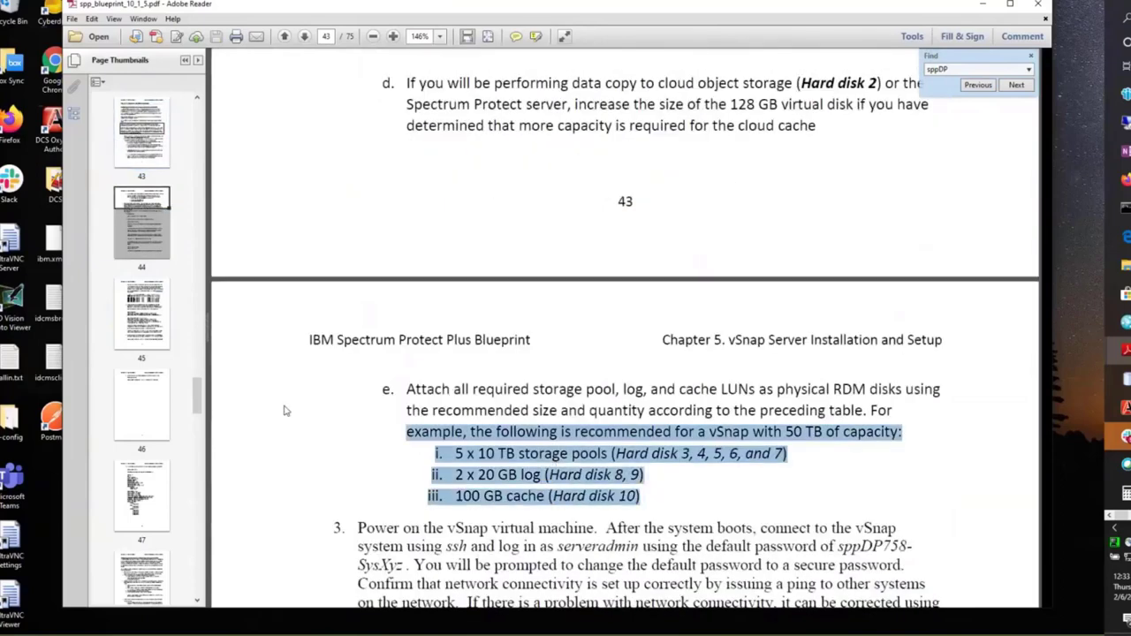
# - Highlight the default serveradmin login name on page 44, then minimize the guide
pyautogui.scroll(-2, 288, 411)
pyautogui.scroll(-2, 287, 408)
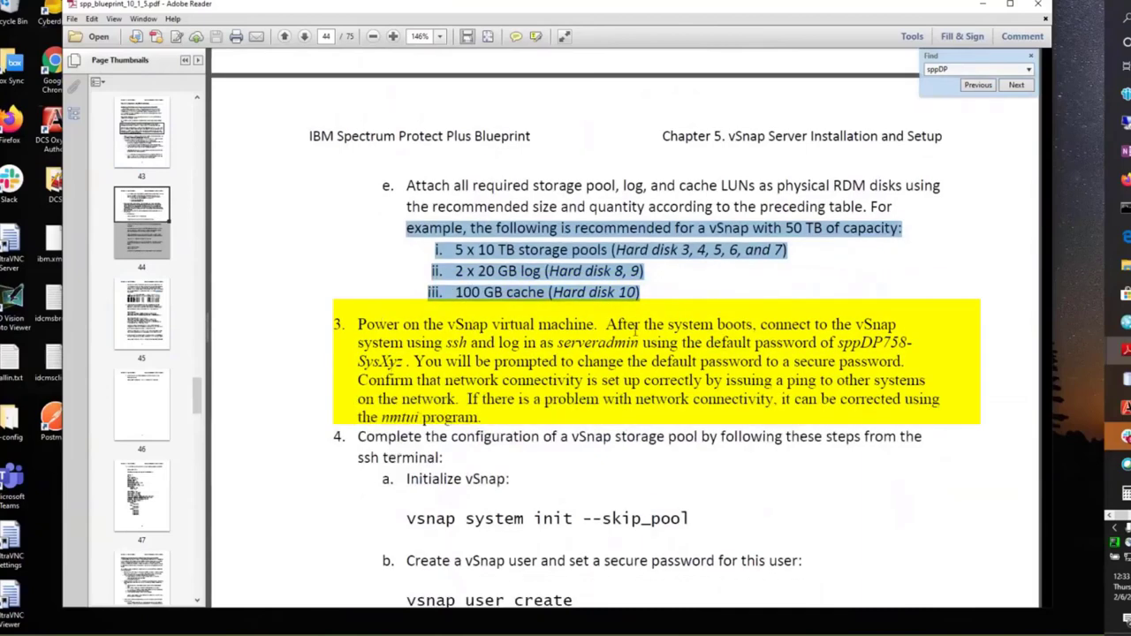
pyautogui.scroll(-1, 636, 346)
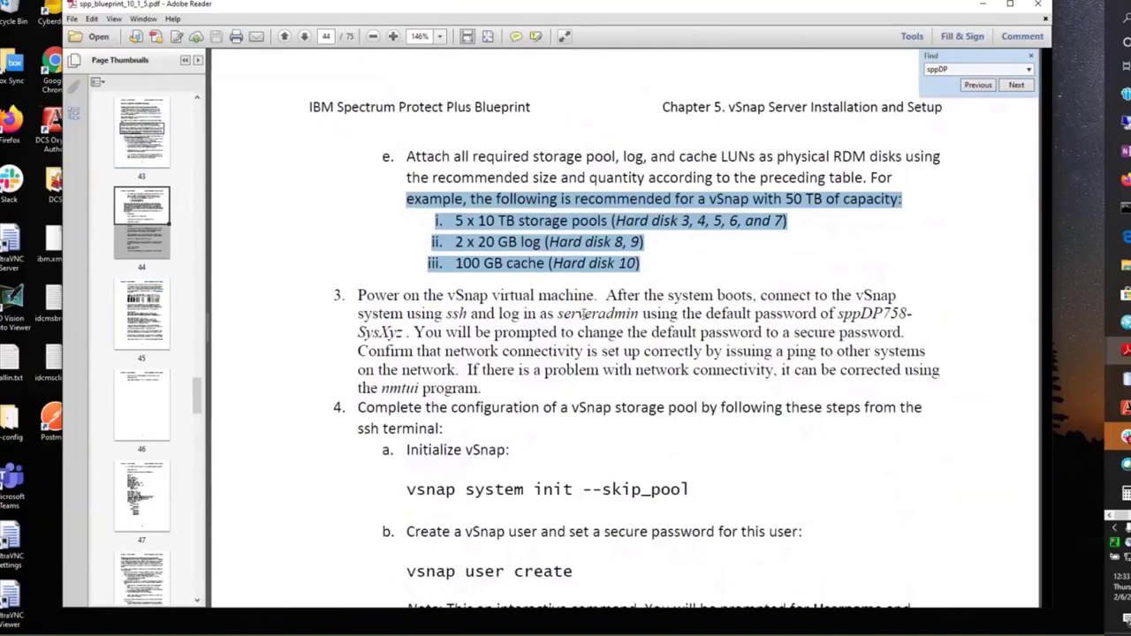
pyautogui.moveTo(559, 314); pyautogui.dragTo(642, 314)
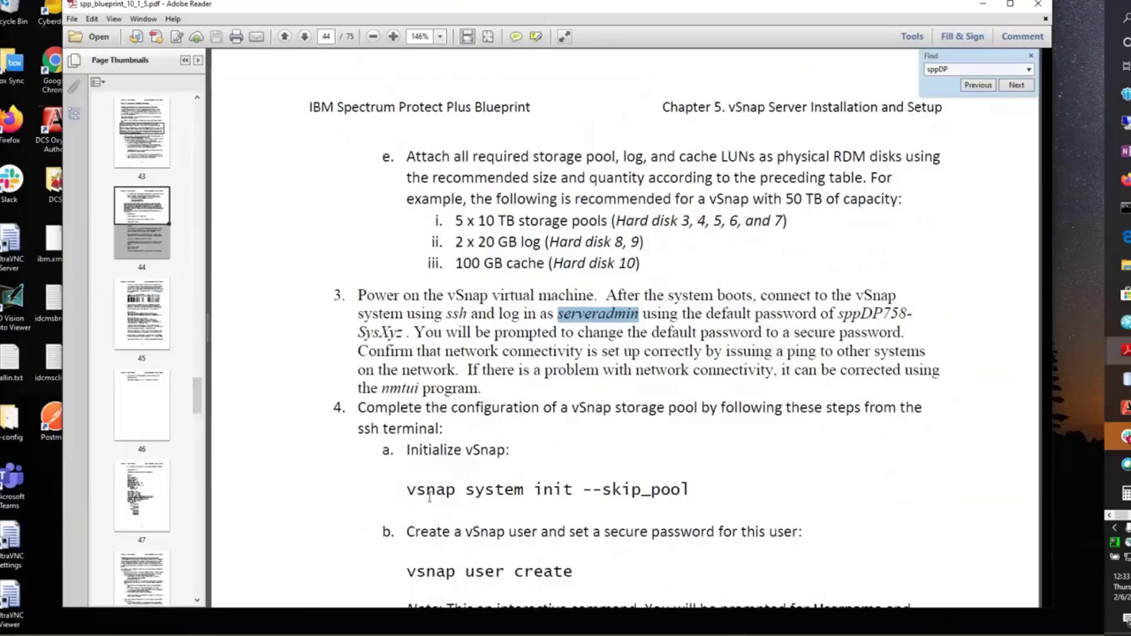
pyautogui.scroll(-1, 806, 411)
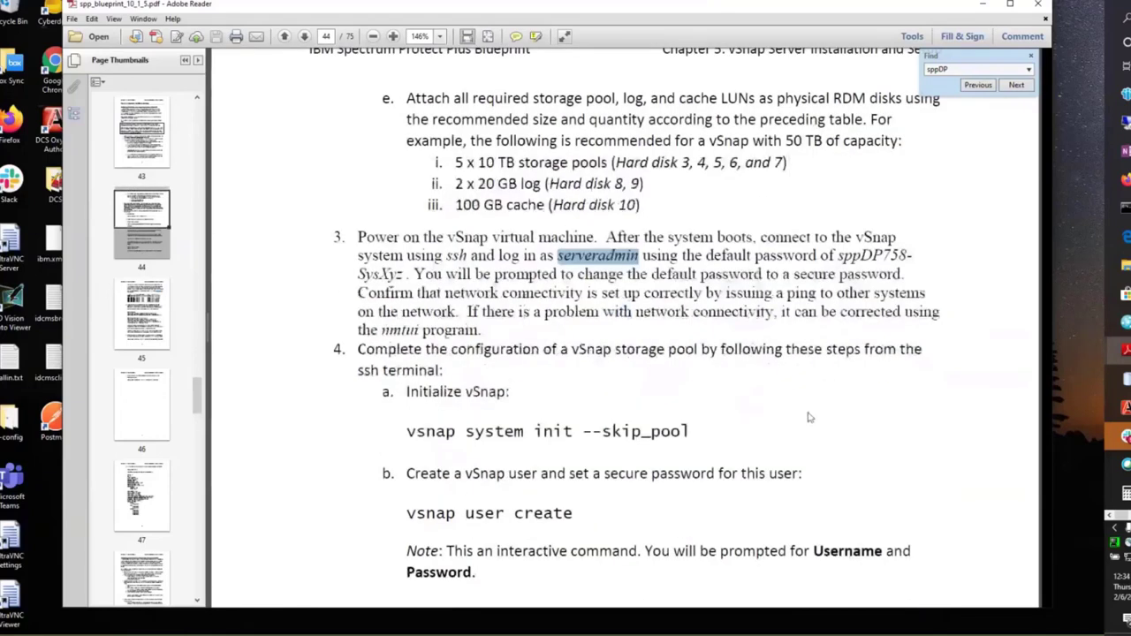
pyautogui.scroll(-1, 797, 414)
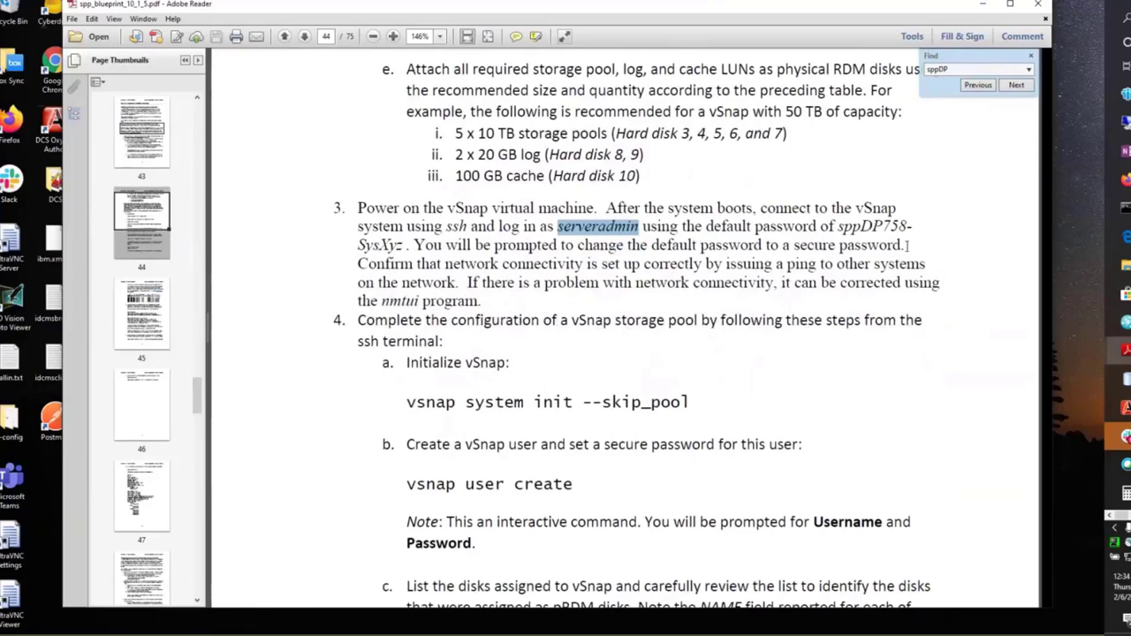
pyautogui.click(981, 4)
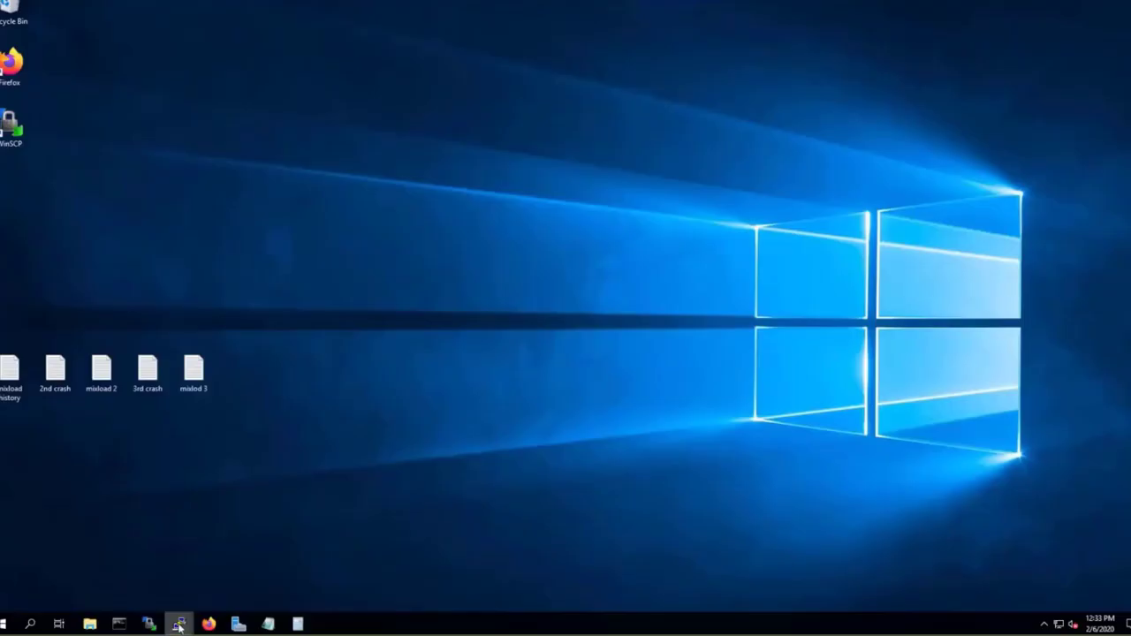
# - Connect to spplusc-49 in PuTTY, accept the host key, log in as serveradmin and change the expired password
pyautogui.rightClick(178, 623)
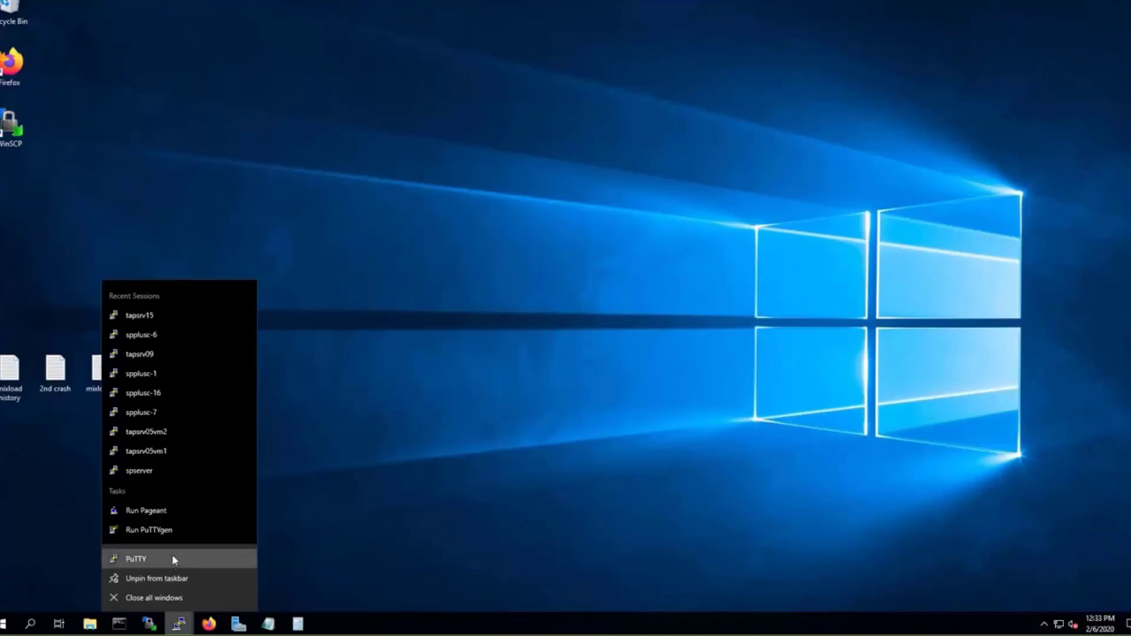
pyautogui.click(170, 559)
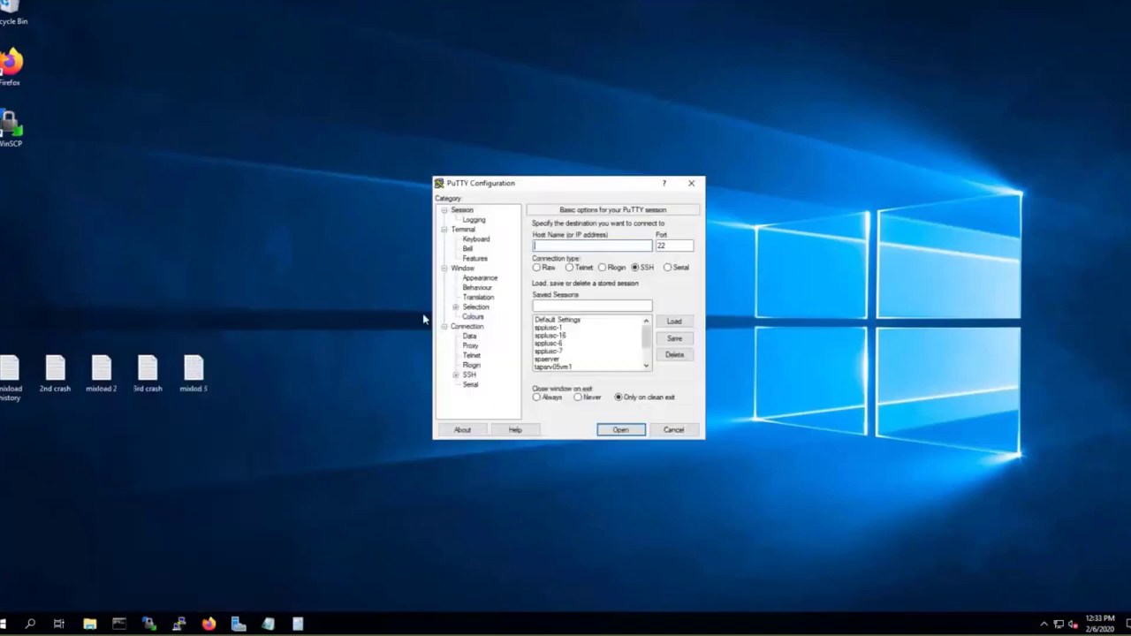
pyautogui.doubleClick(540, 320)
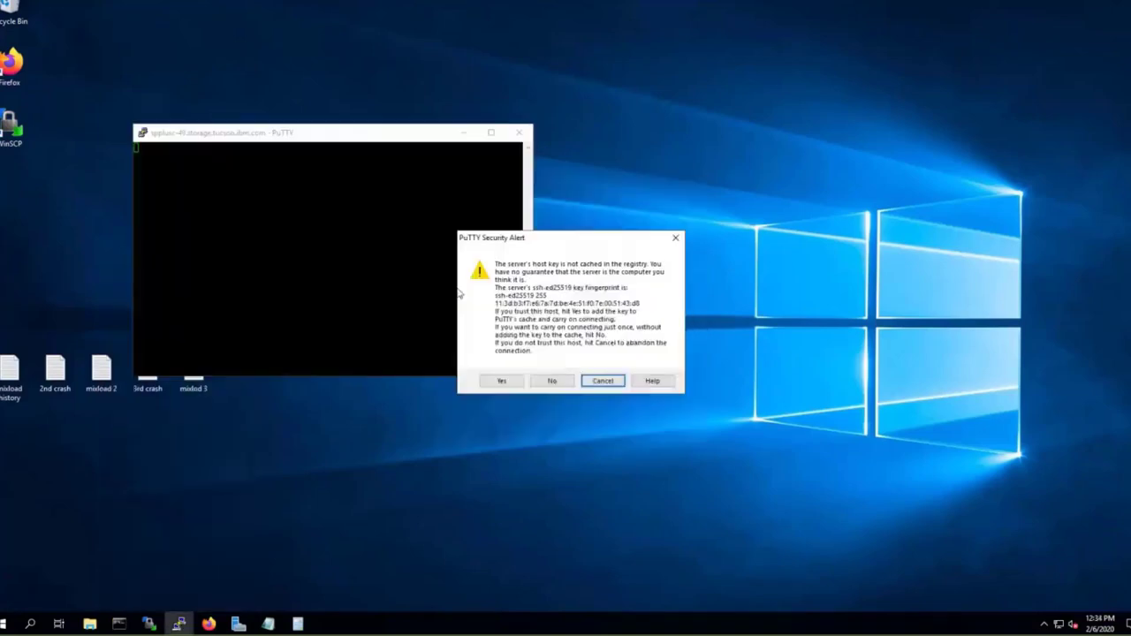
pyautogui.click(503, 379)
pyautogui.moveTo(529, 378); pyautogui.dragTo(740, 433)
pyautogui.write('serveradmin')
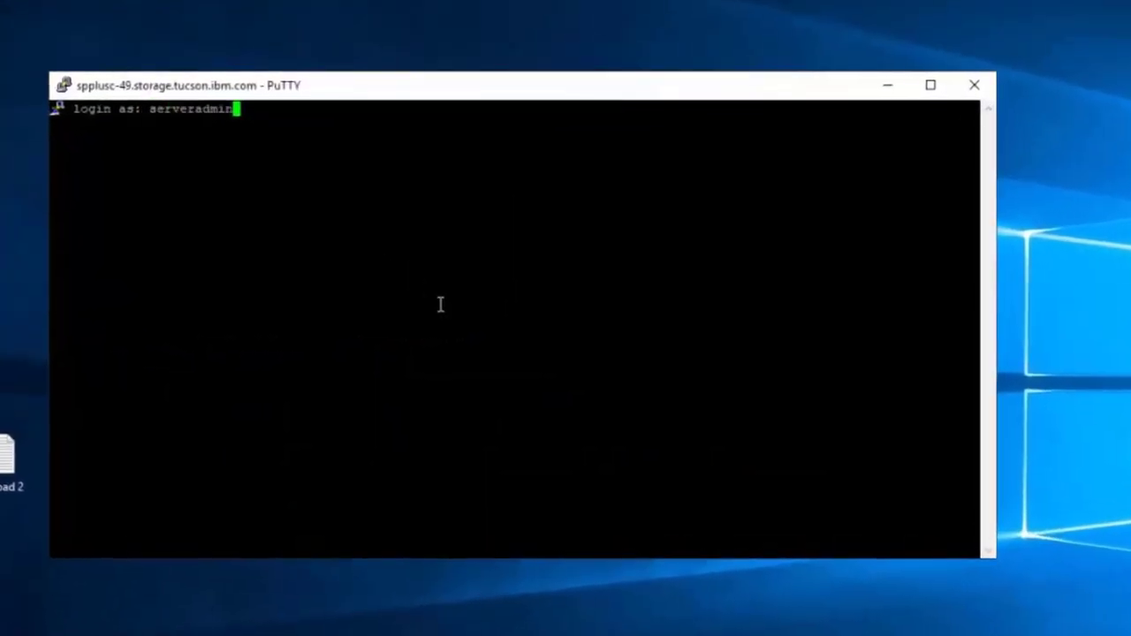
pyautogui.press('Return')
pyautogui.press('Return')
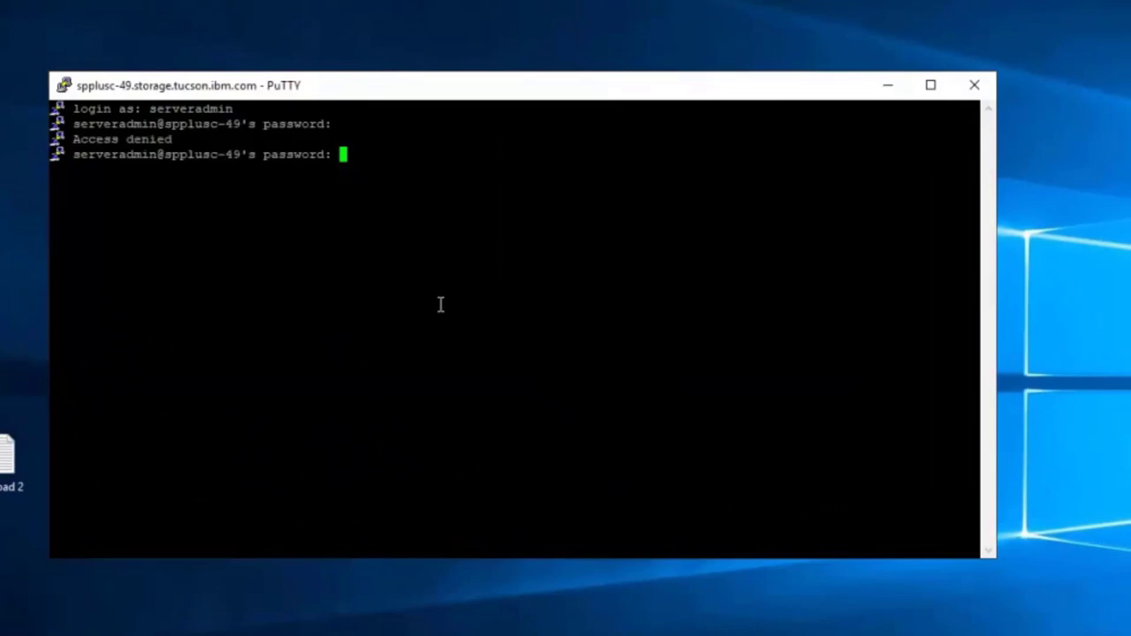
pyautogui.press('Return')
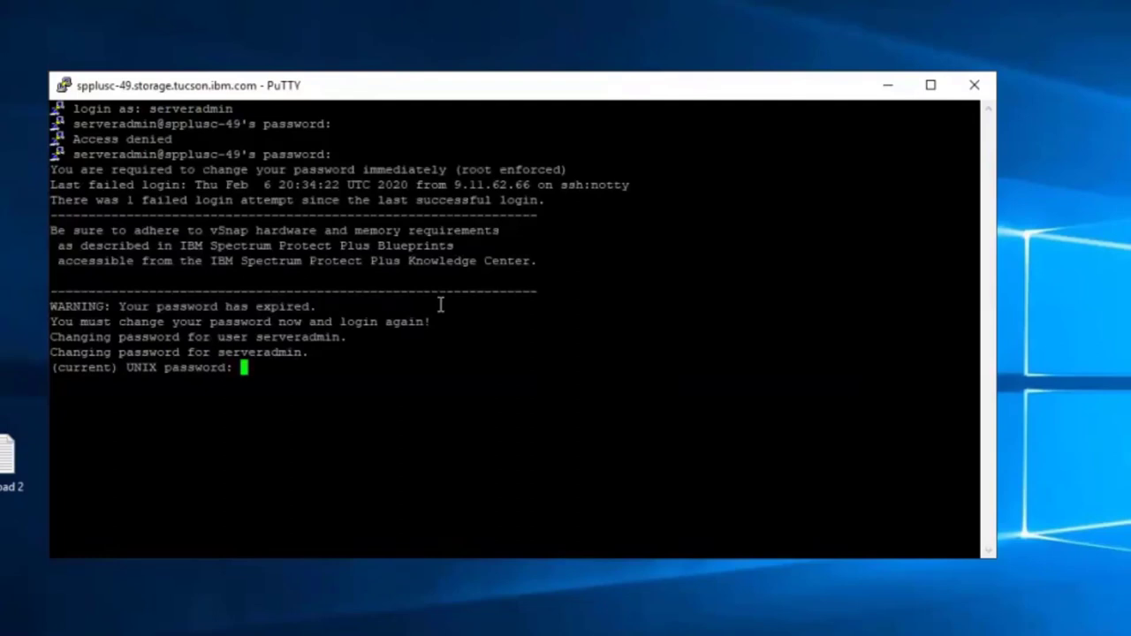
pyautogui.press('Return')
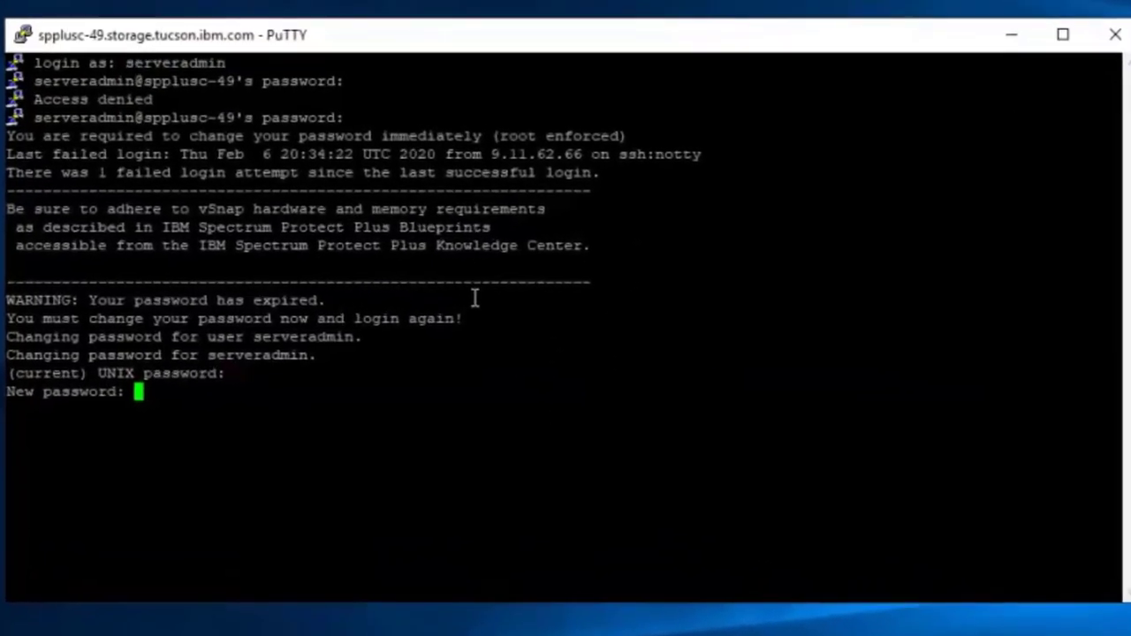
pyautogui.press('Return')
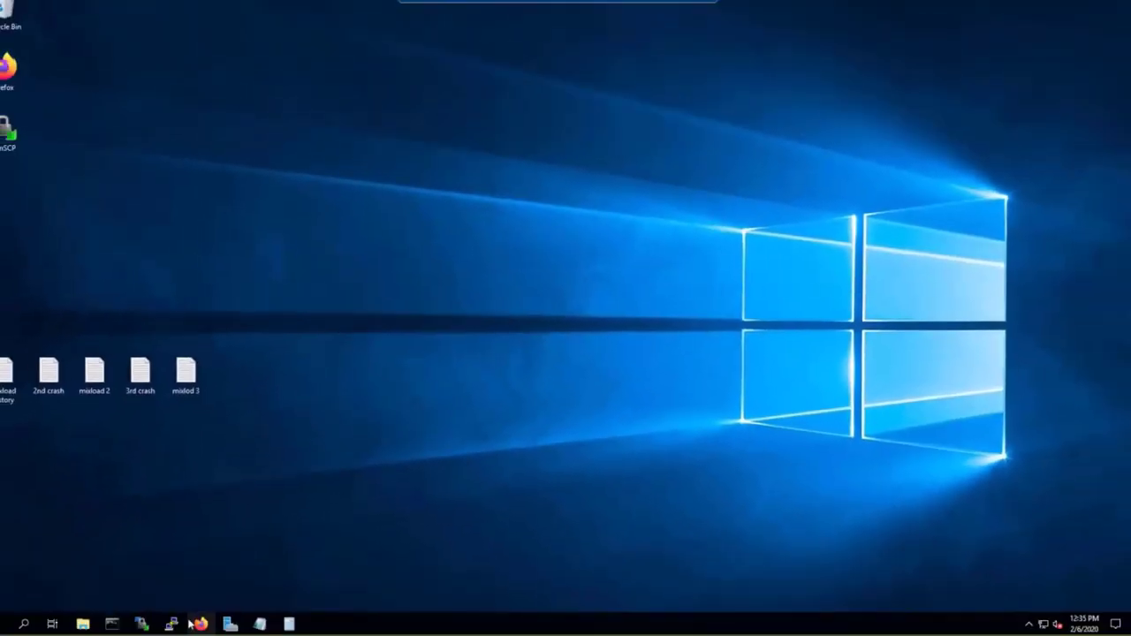
# - Reconnect to spplusc-49, log in again, and enlarge the terminal window
pyautogui.rightClick(171, 623)
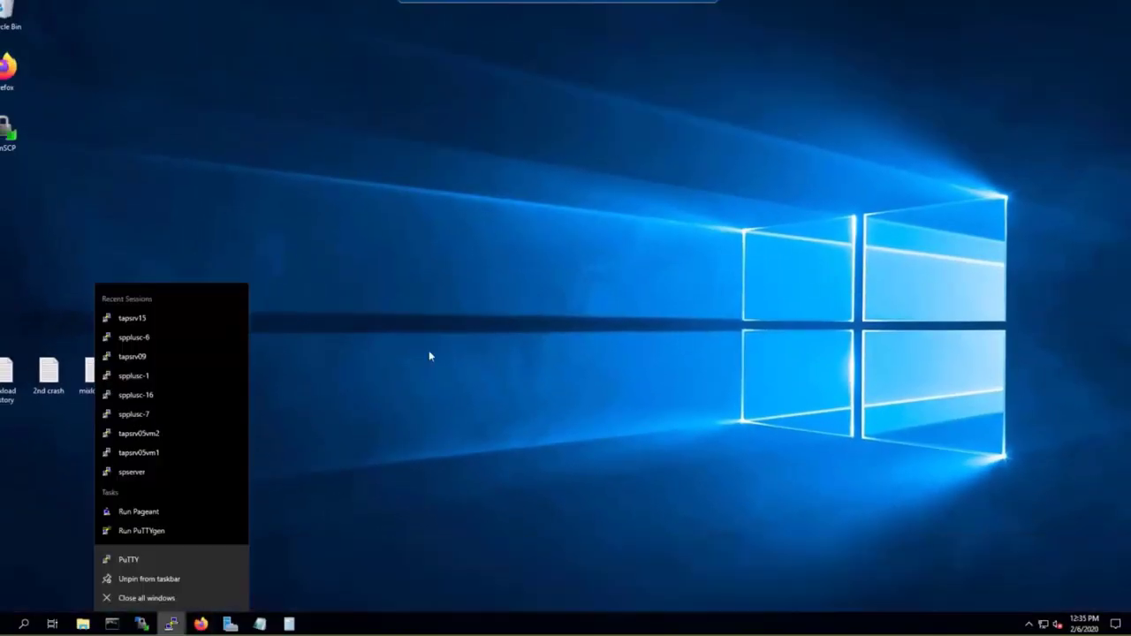
pyautogui.click(151, 567)
pyautogui.write('spplu')
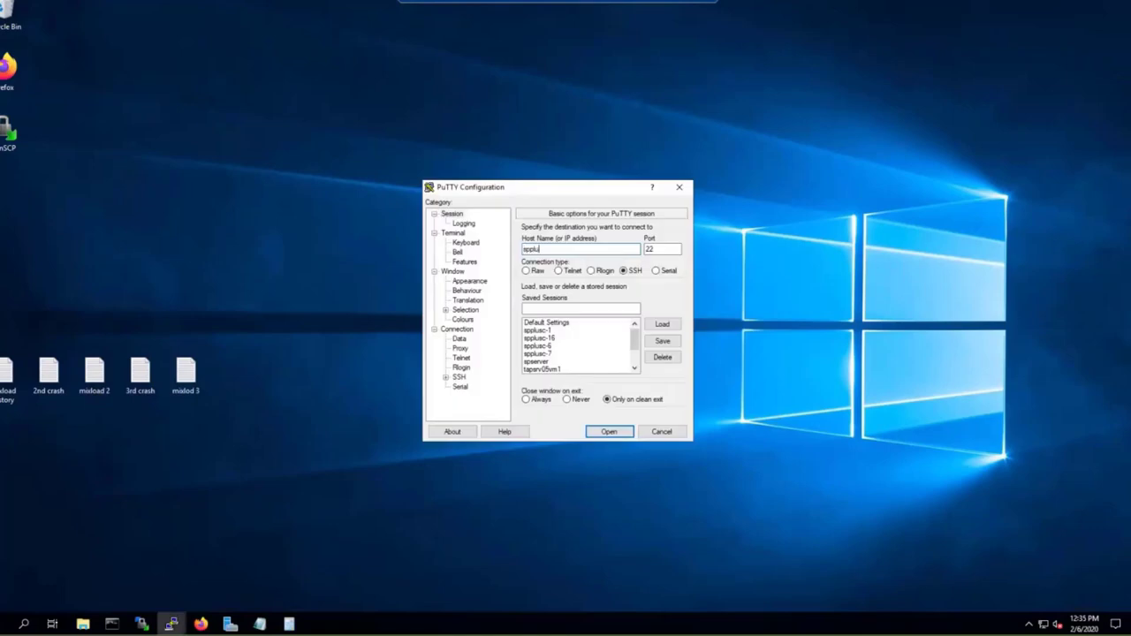
pyautogui.write('sc-49')
pyautogui.press('Return')
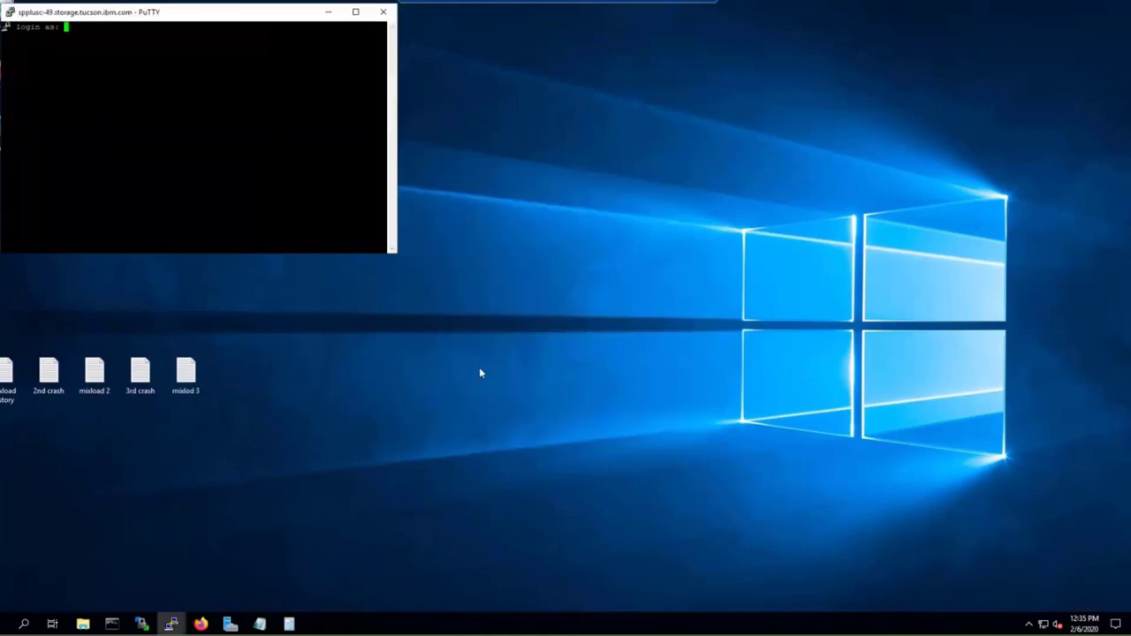
pyautogui.write('serversdmin')
pyautogui.press('Return')
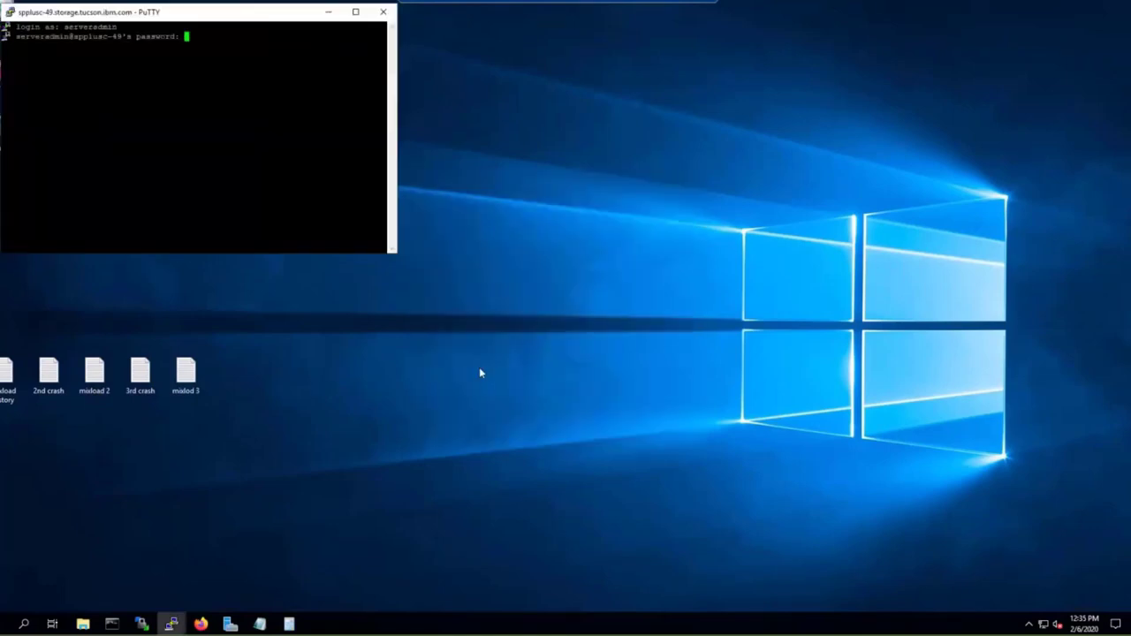
pyautogui.press('Return')
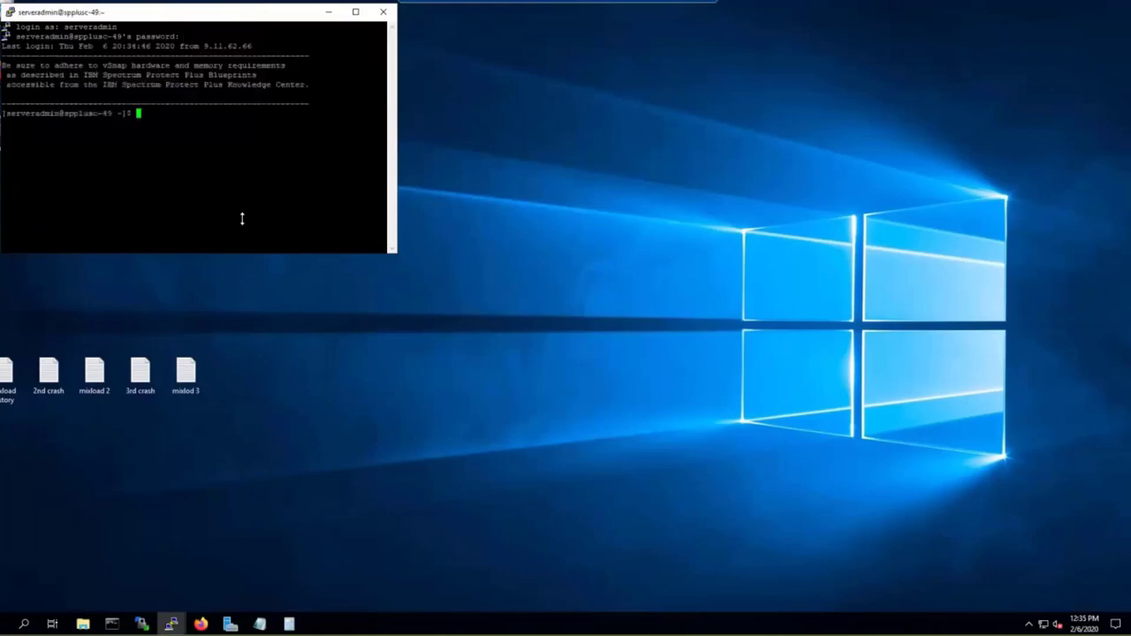
pyautogui.moveTo(265, 11); pyautogui.dragTo(492, 70)
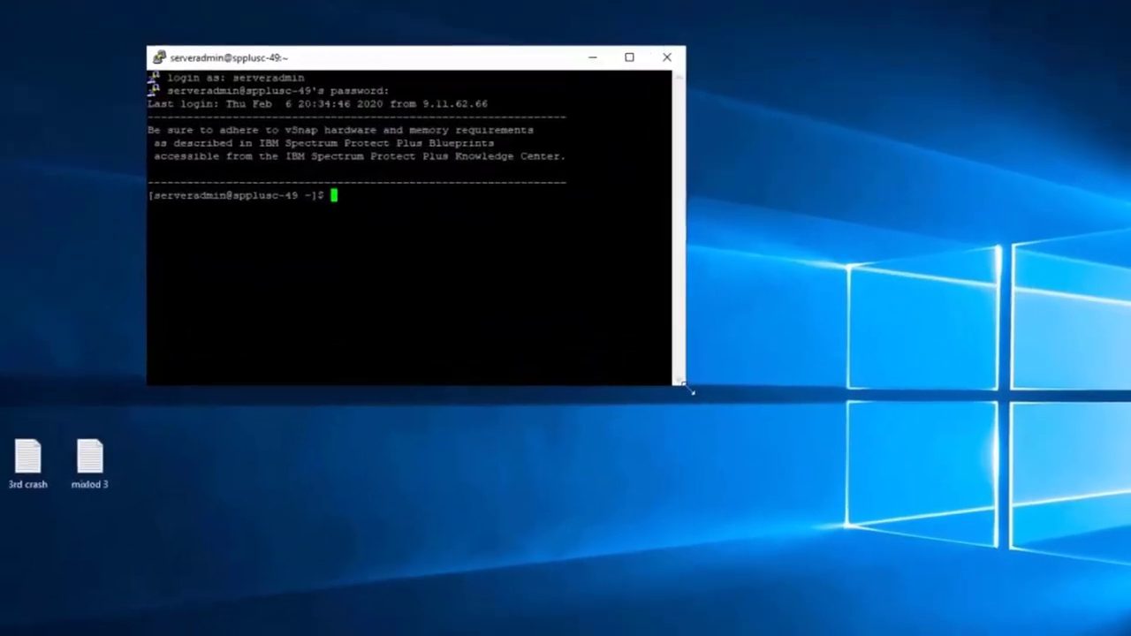
pyautogui.moveTo(691, 390); pyautogui.dragTo(1069, 566)
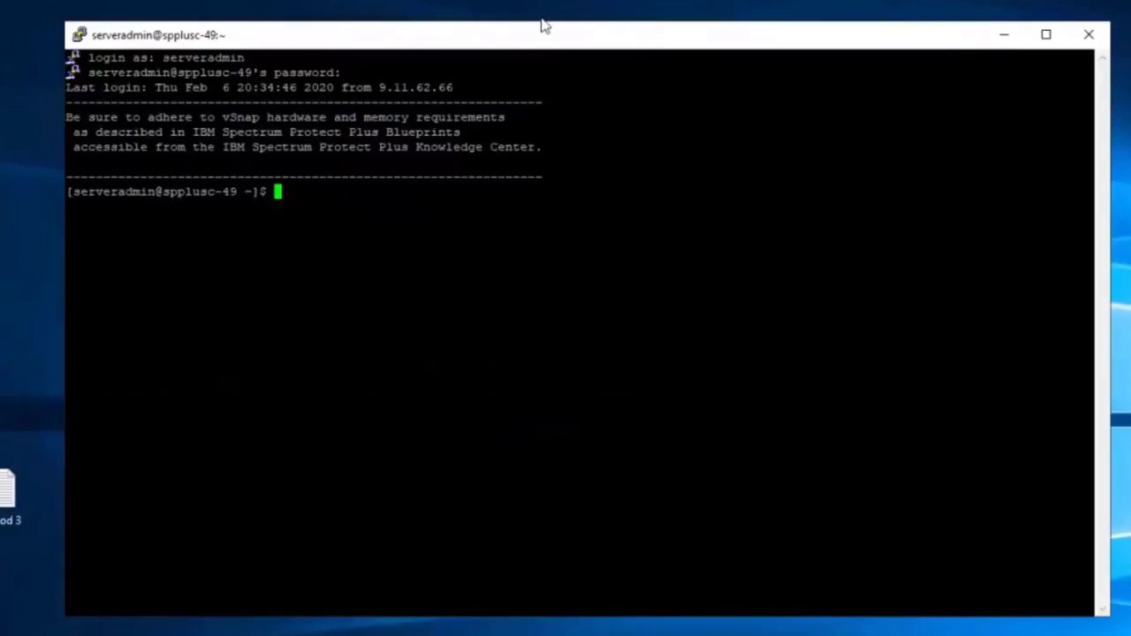
# - Run vsnap system init --skip_pool and confirm it reports vSnap version 10.1.4-87
pyautogui.moveTo(547, 40); pyautogui.dragTo(519, 42)
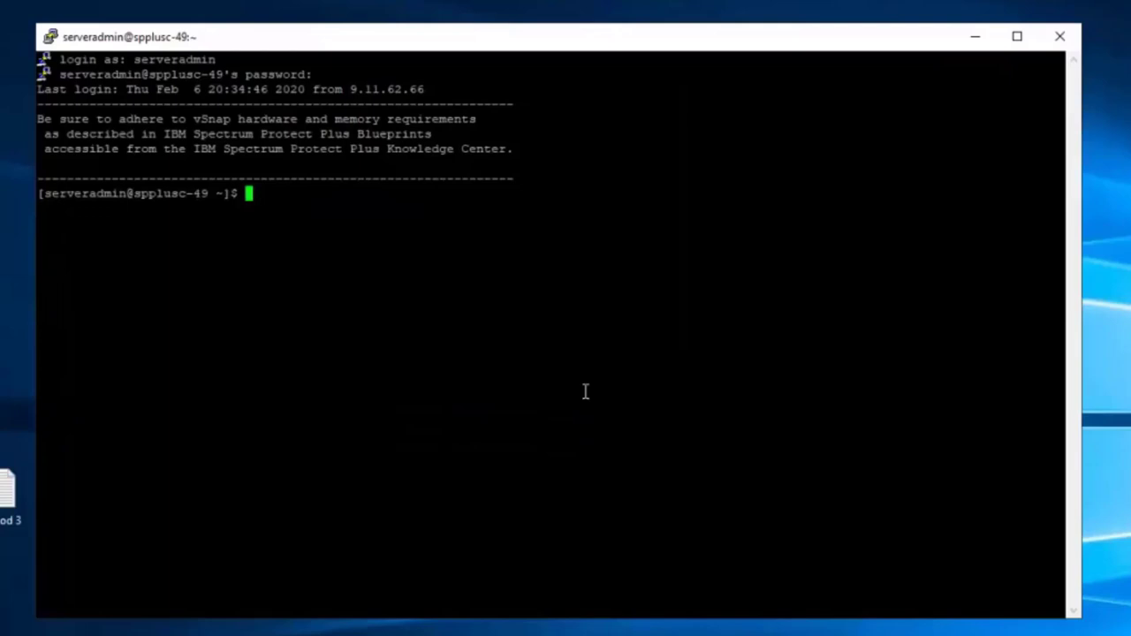
pyautogui.write('vsnap system init')
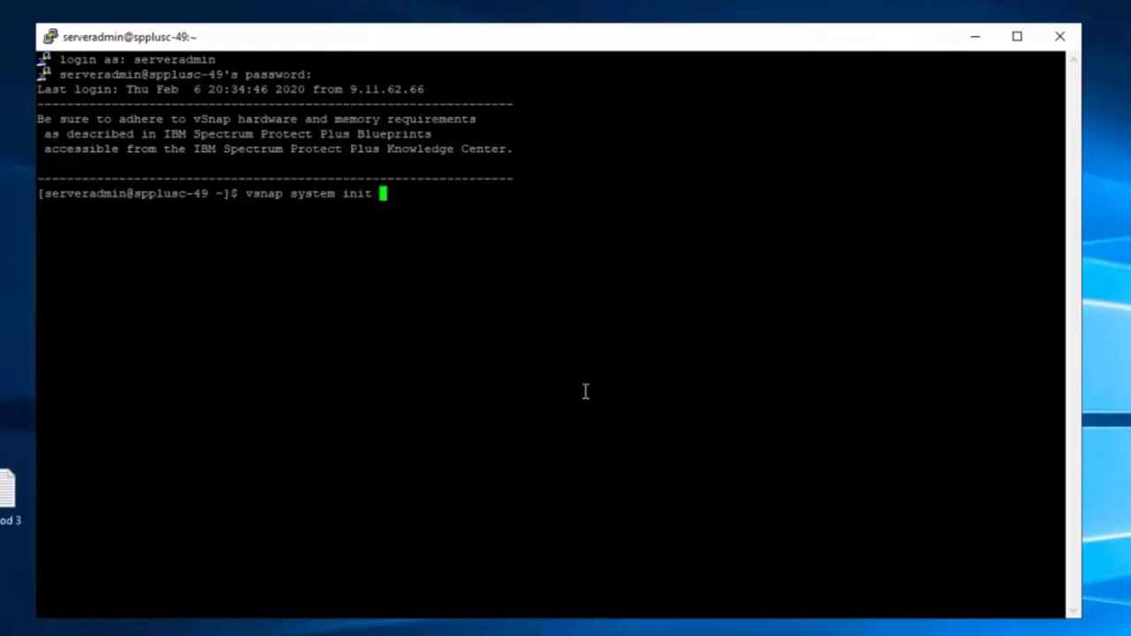
pyautogui.write('--skip_po')
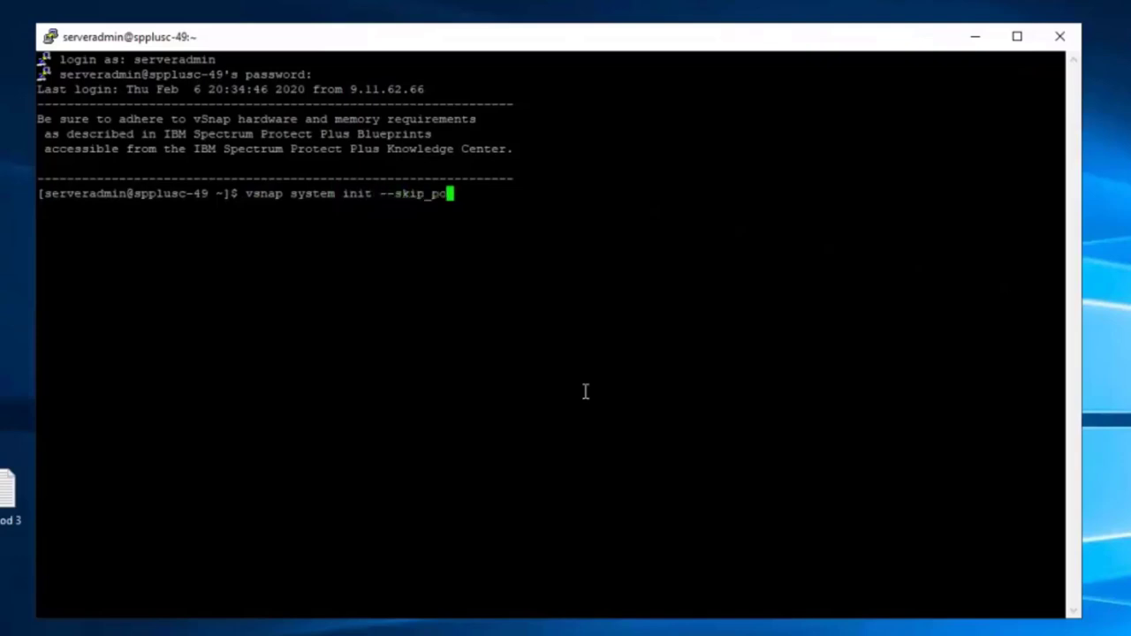
pyautogui.write('ol')
pyautogui.press('Return')
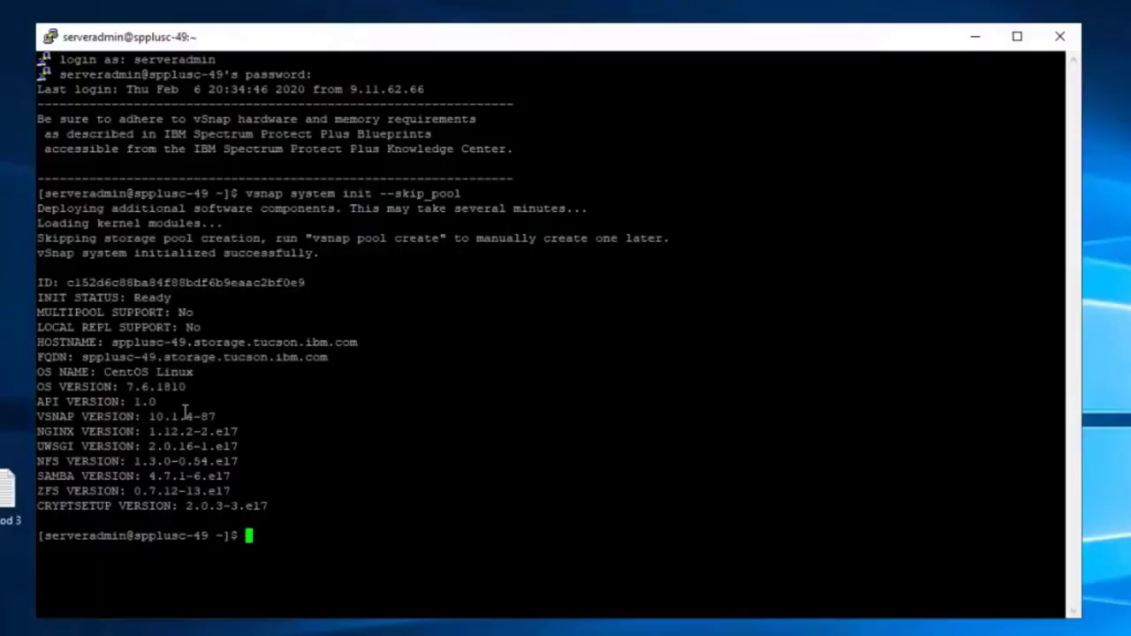
pyautogui.moveTo(148, 416); pyautogui.dragTo(231, 417)
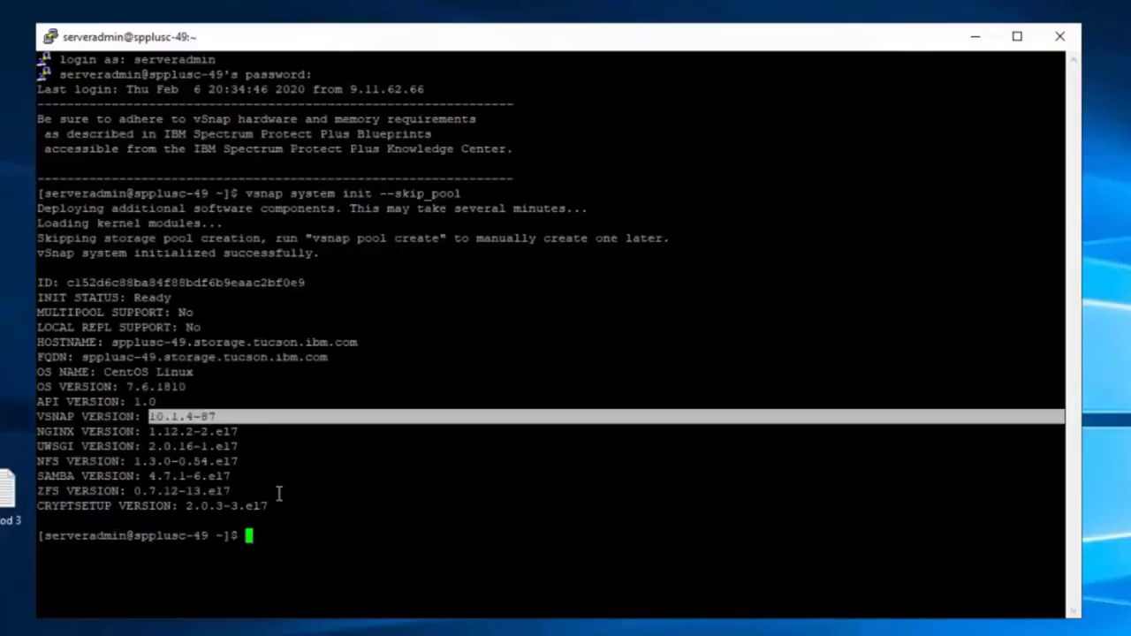
# - Run pwd to confirm the working directory is /home/serveradmin
pyautogui.moveTo(399, 484); pyautogui.dragTo(406, 491)
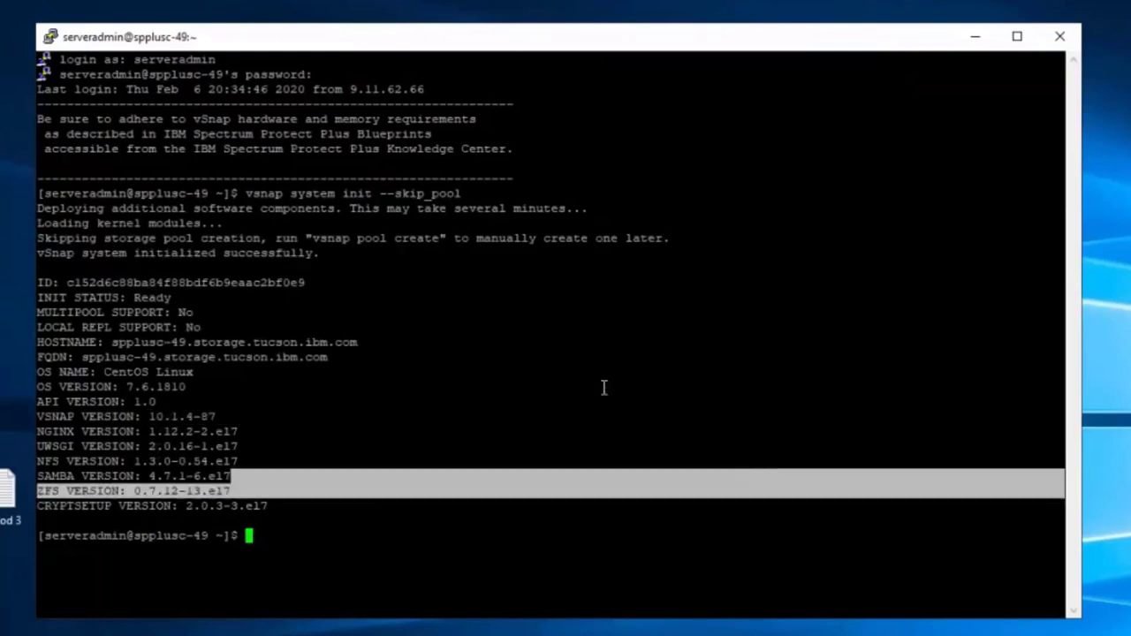
pyautogui.click(181, 439)
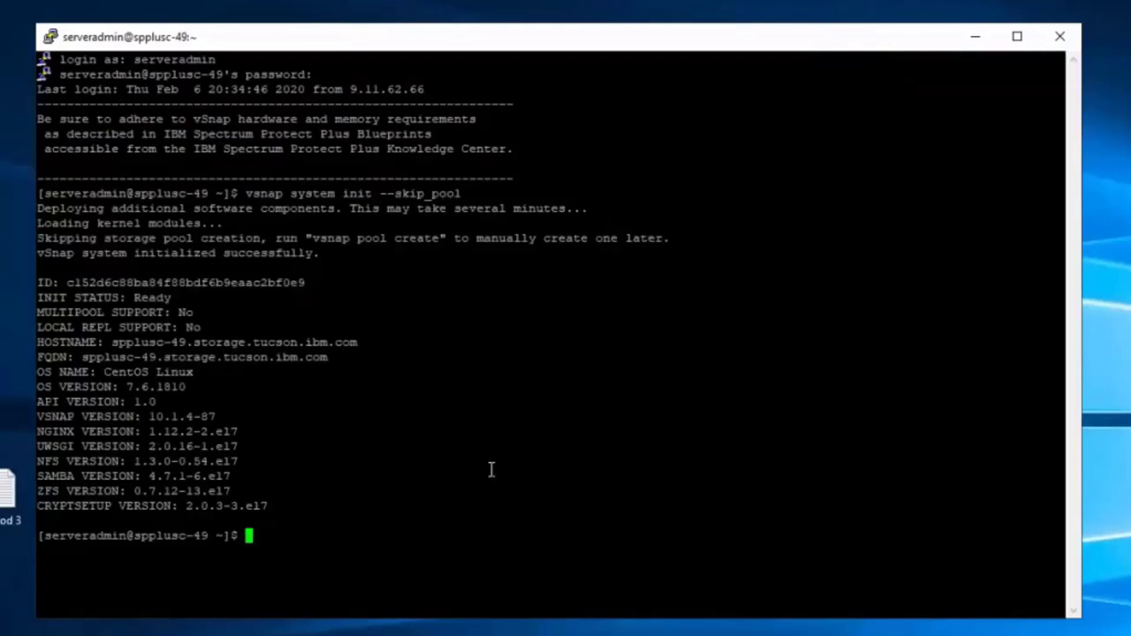
pyautogui.write('pwd')
pyautogui.press('Return')
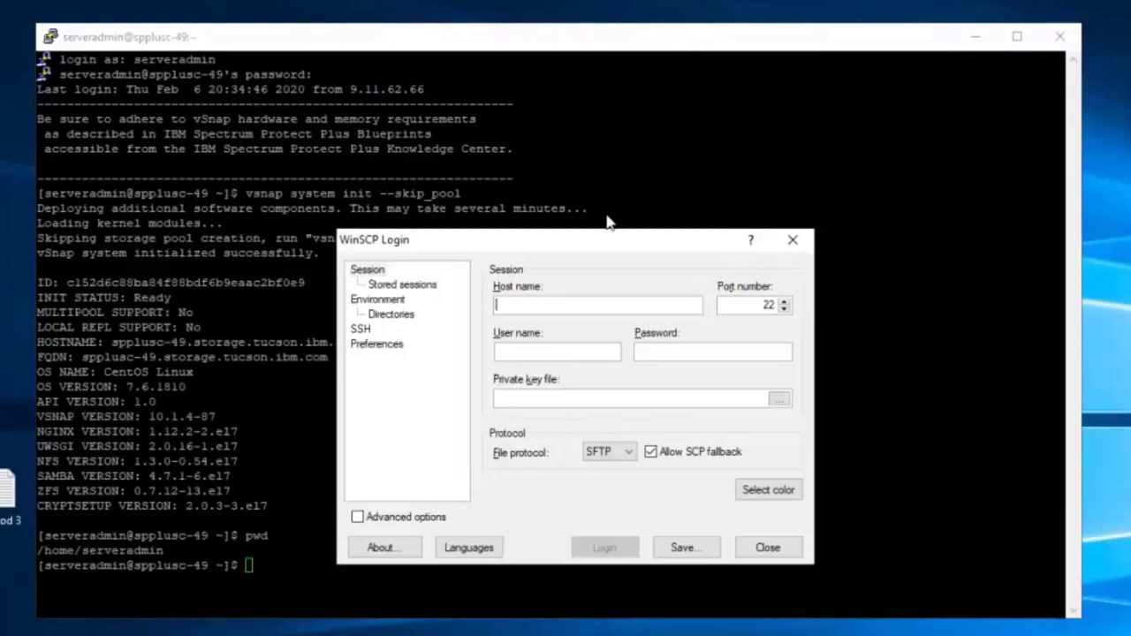
# - Fill in the WinSCP login with host spplusc-49 and the serveradmin user name
pyautogui.moveTo(606, 243); pyautogui.dragTo(962, 214)
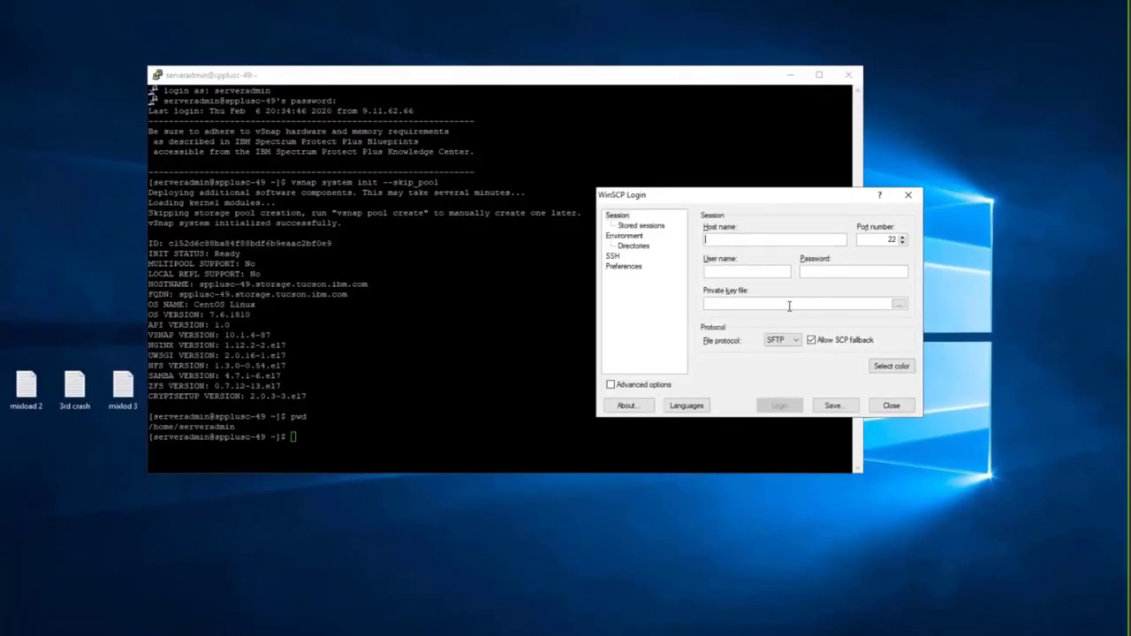
pyautogui.write('spplusc-49')
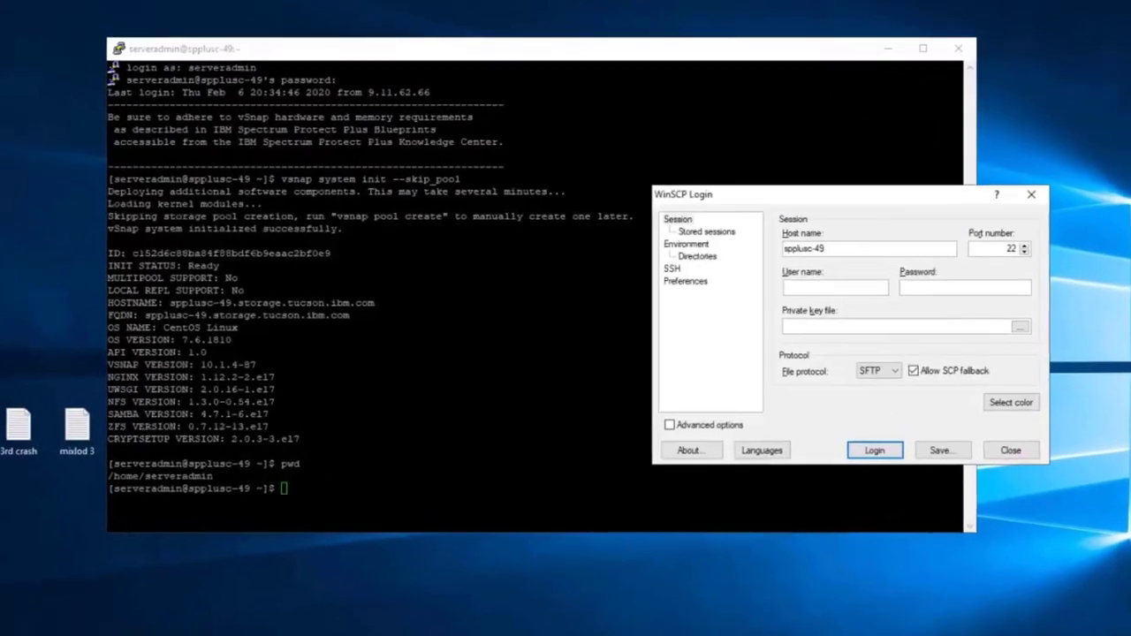
pyautogui.press('Tab')
pyautogui.write('server')
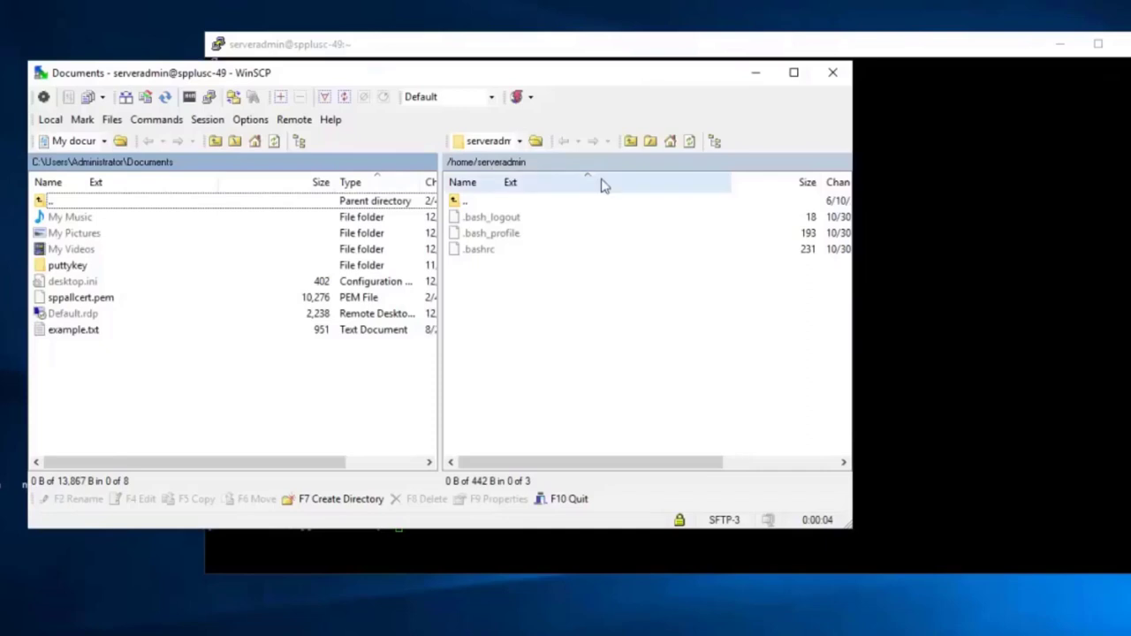
# - Upload vsnap-dist-10.1.5-2056.run from M:\spplus\SPP_10_1_5_GA to /home/serveradmin
pyautogui.click(104, 141)
pyautogui.click(53, 235)
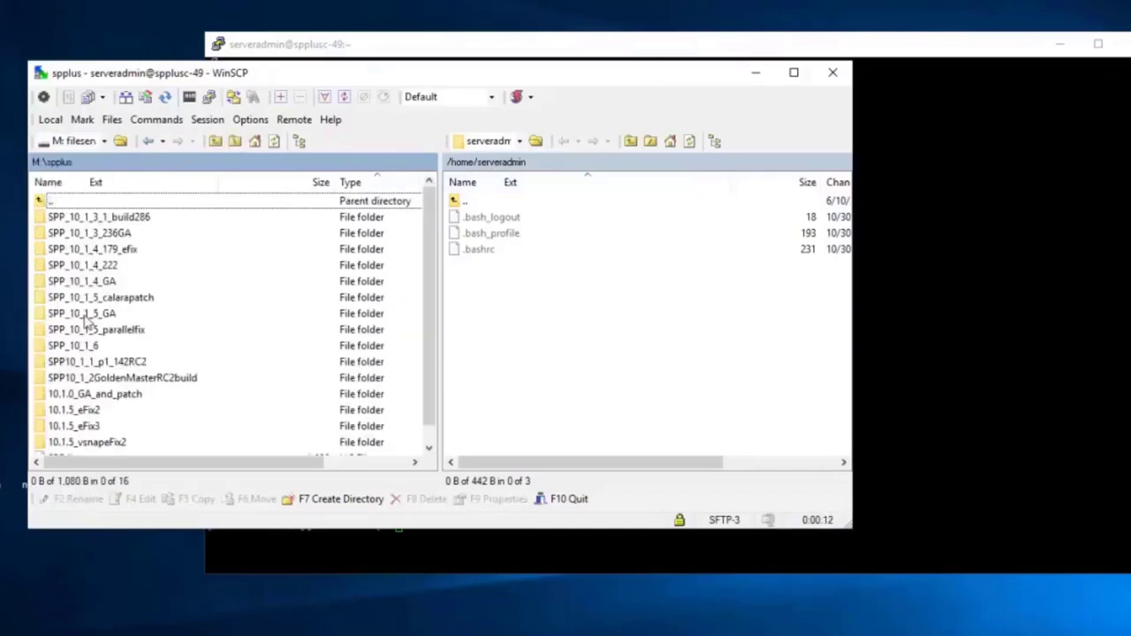
pyautogui.doubleClick(86, 315)
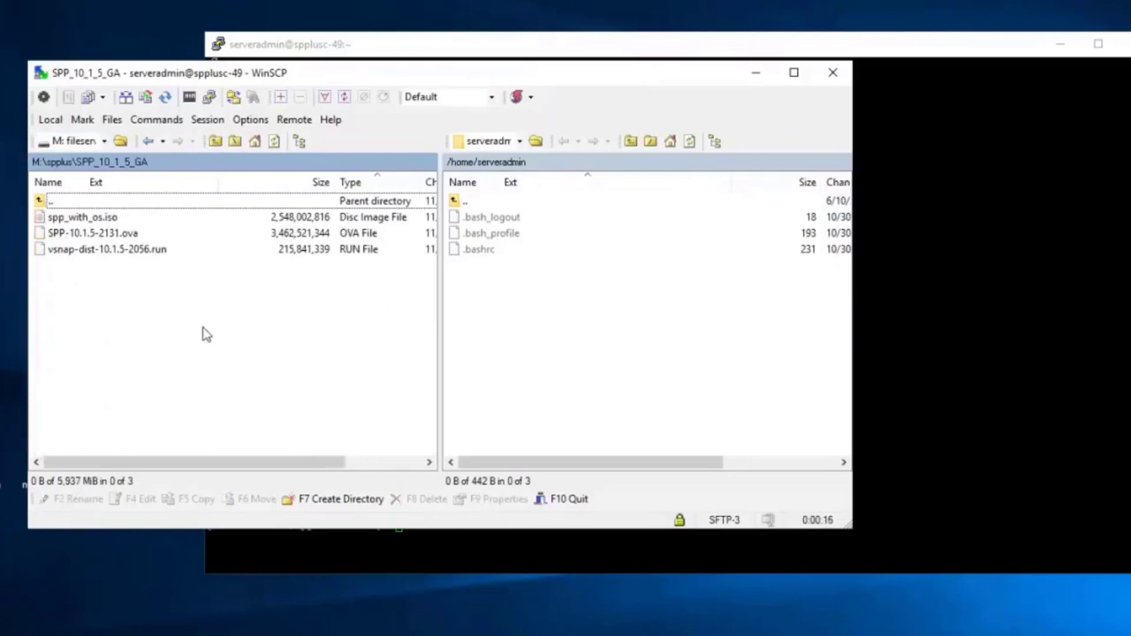
pyautogui.click(127, 254)
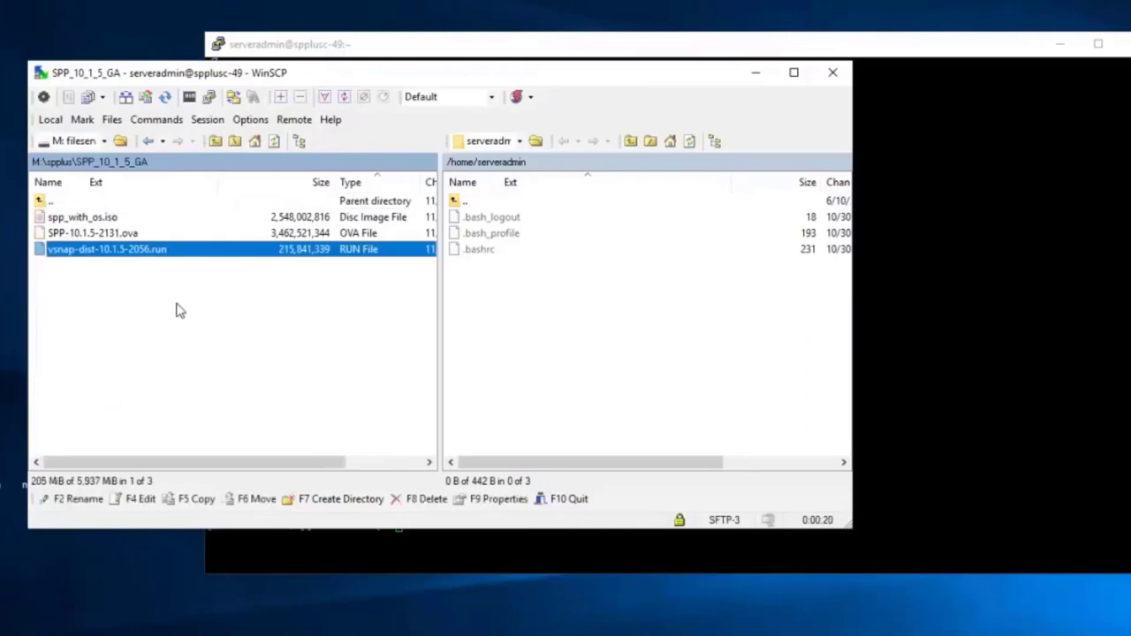
pyautogui.moveTo(86, 249); pyautogui.dragTo(522, 316)
pyautogui.click(481, 377)
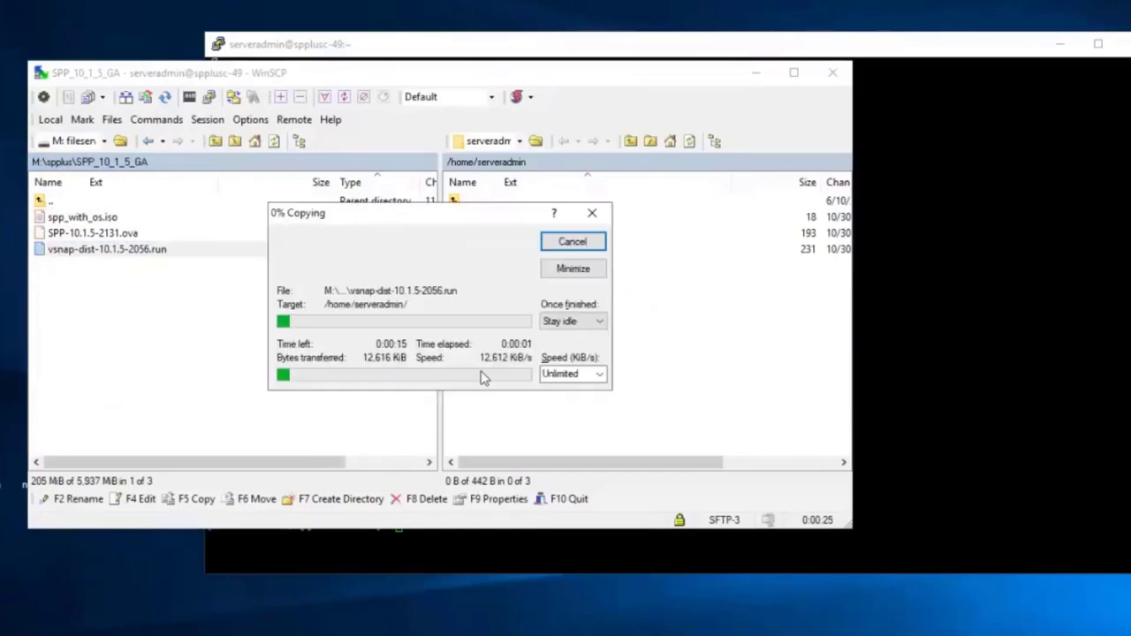
pyautogui.moveTo(469, 222); pyautogui.dragTo(668, 10)
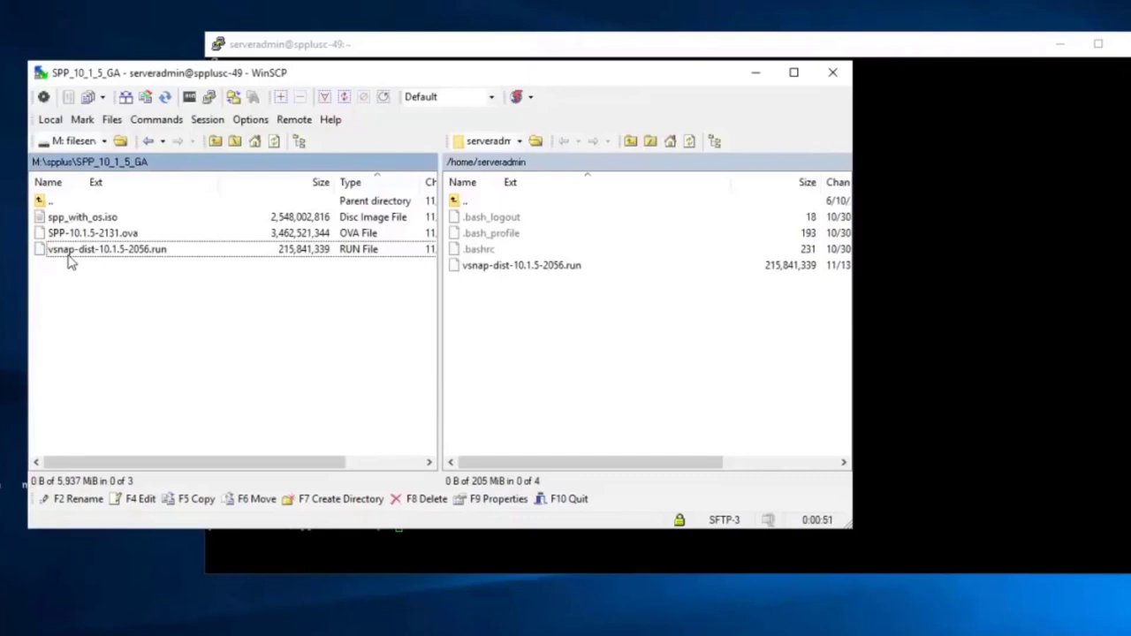
# - Start uploading spp_with_os.iso to /home/serveradmin, then return to the PuTTY terminal
pyautogui.click(100, 220)
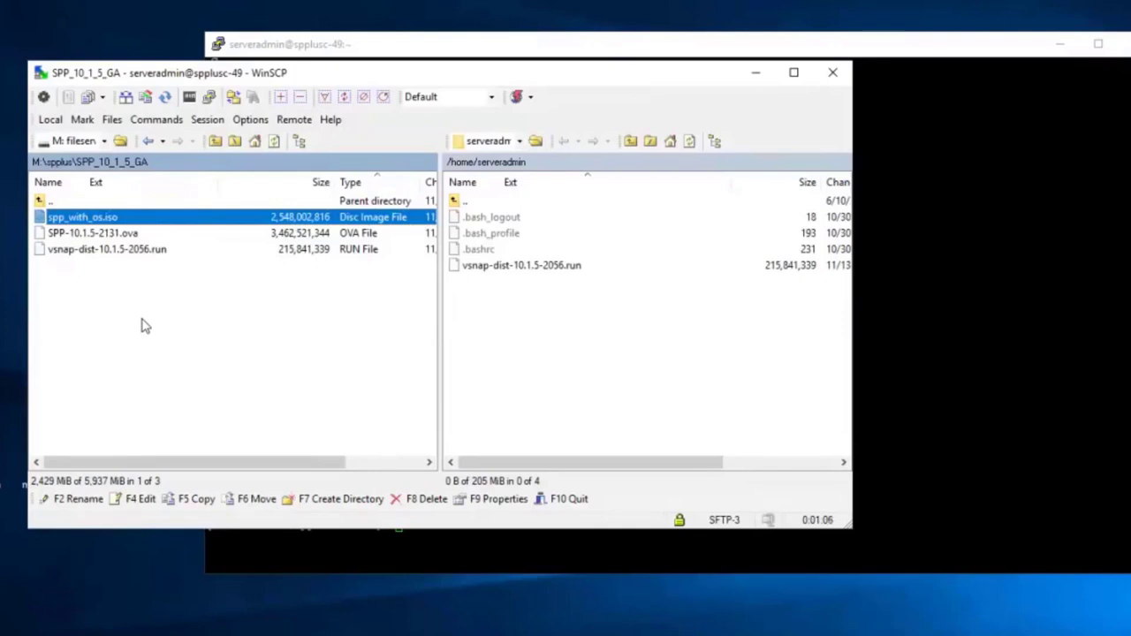
pyautogui.press('F5')
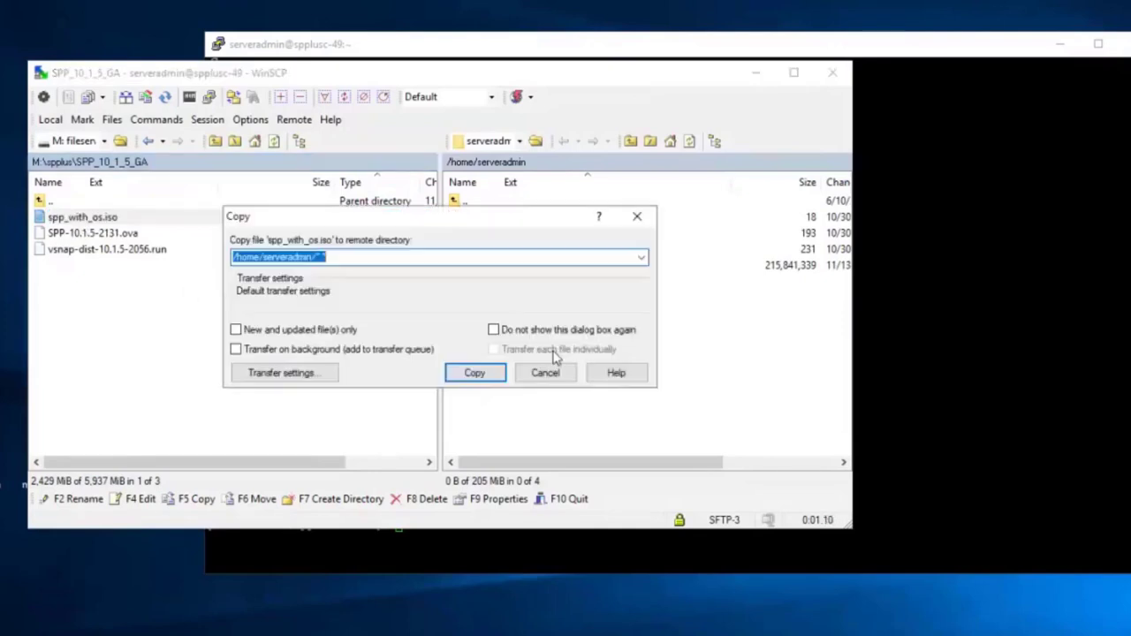
pyautogui.click(473, 373)
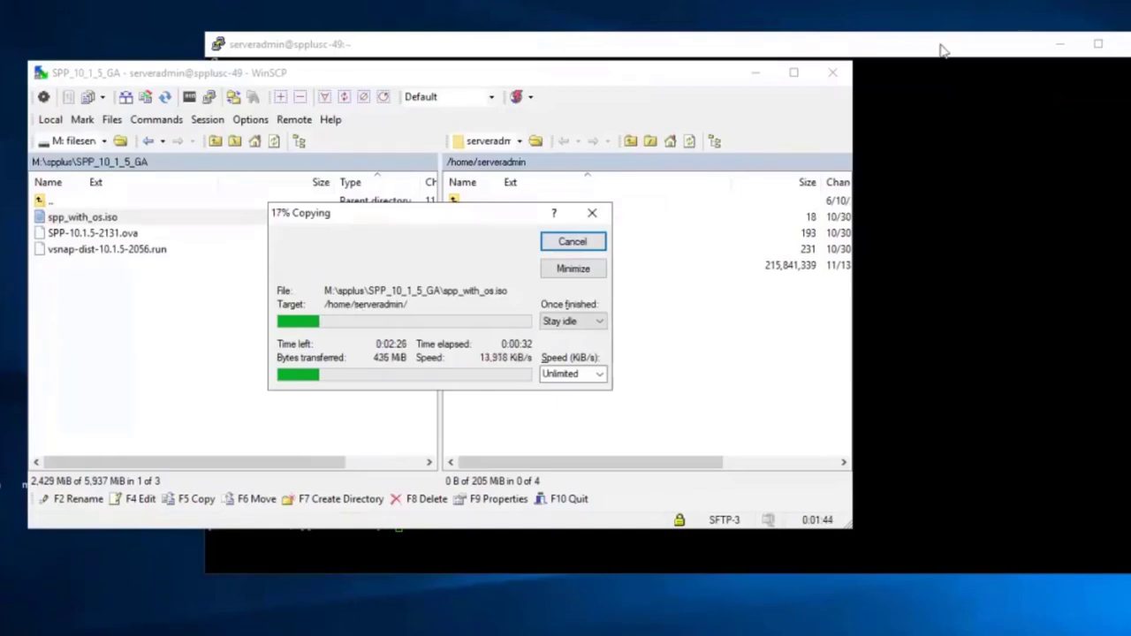
pyautogui.click(967, 53)
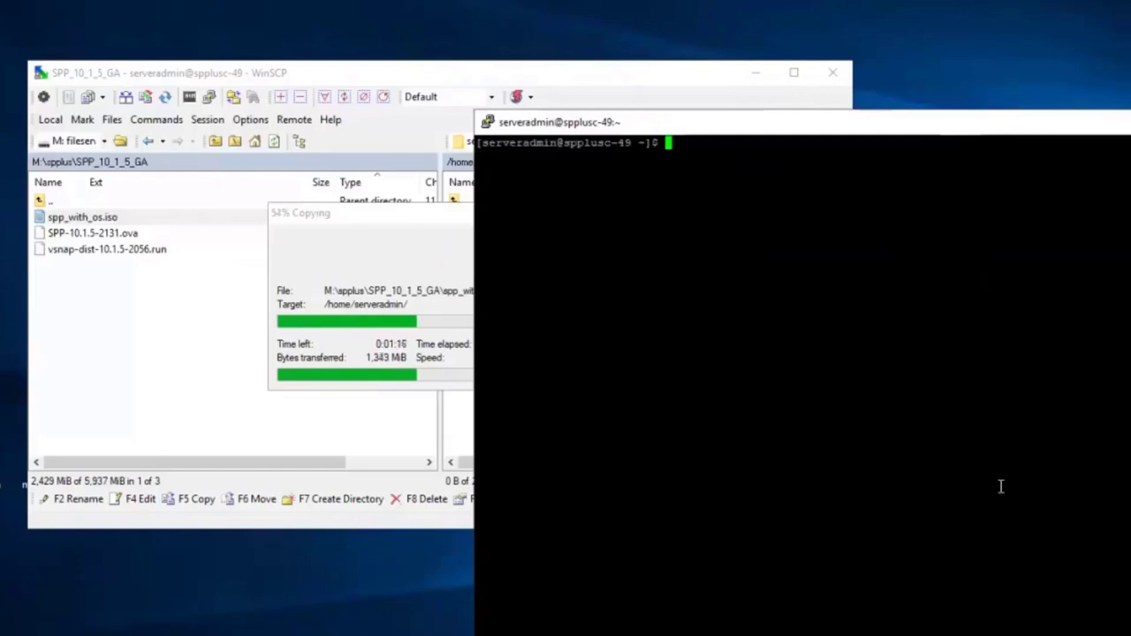
# - Create vSnap user 'vsnapi' with vsnap user create, entering and confirming its password
pyautogui.write('vsnap user create')
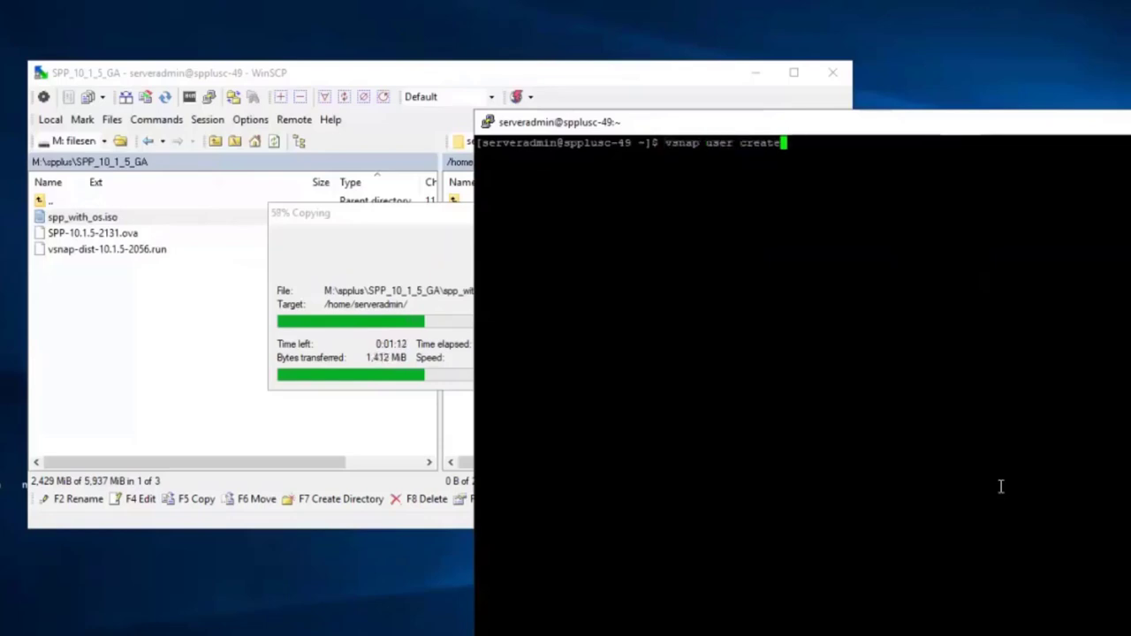
pyautogui.press('Return')
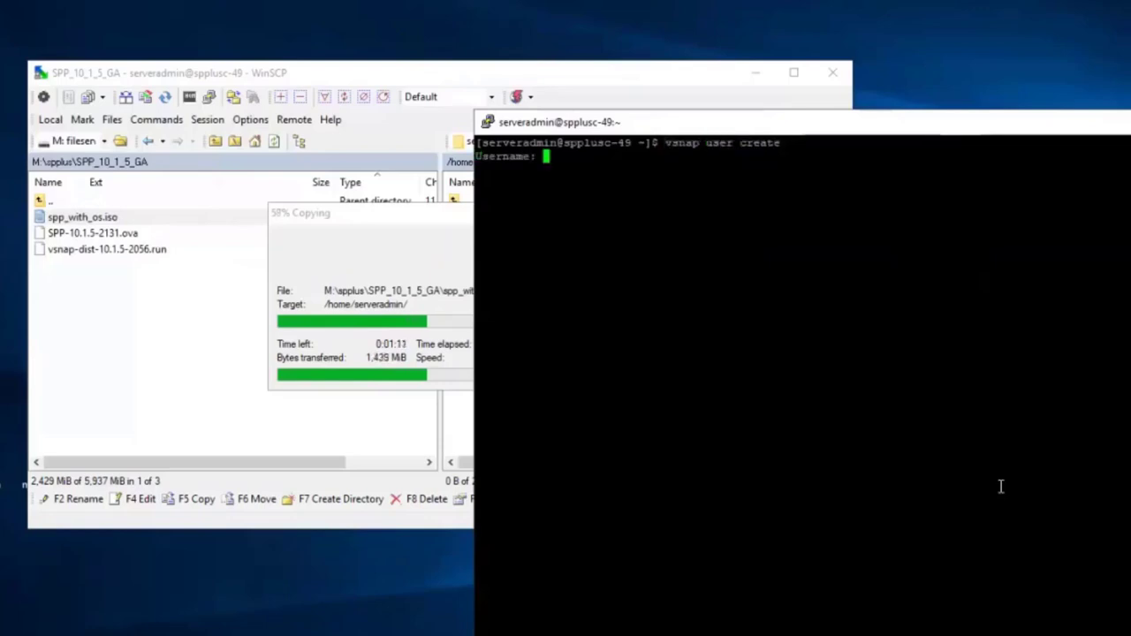
pyautogui.write('vsnapi')
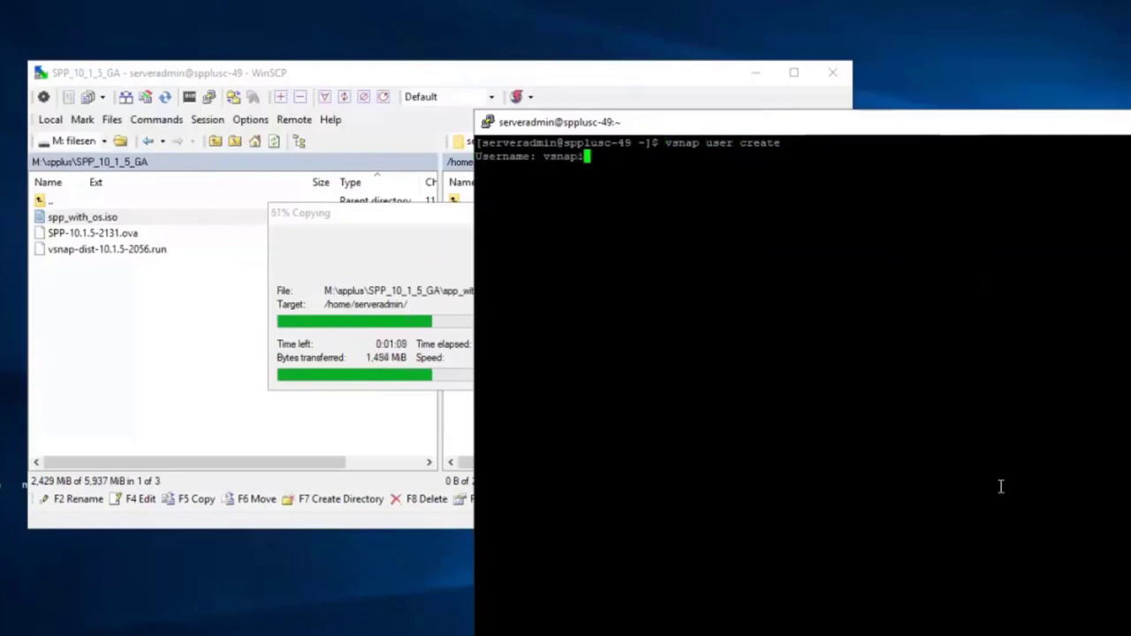
pyautogui.press('Return')
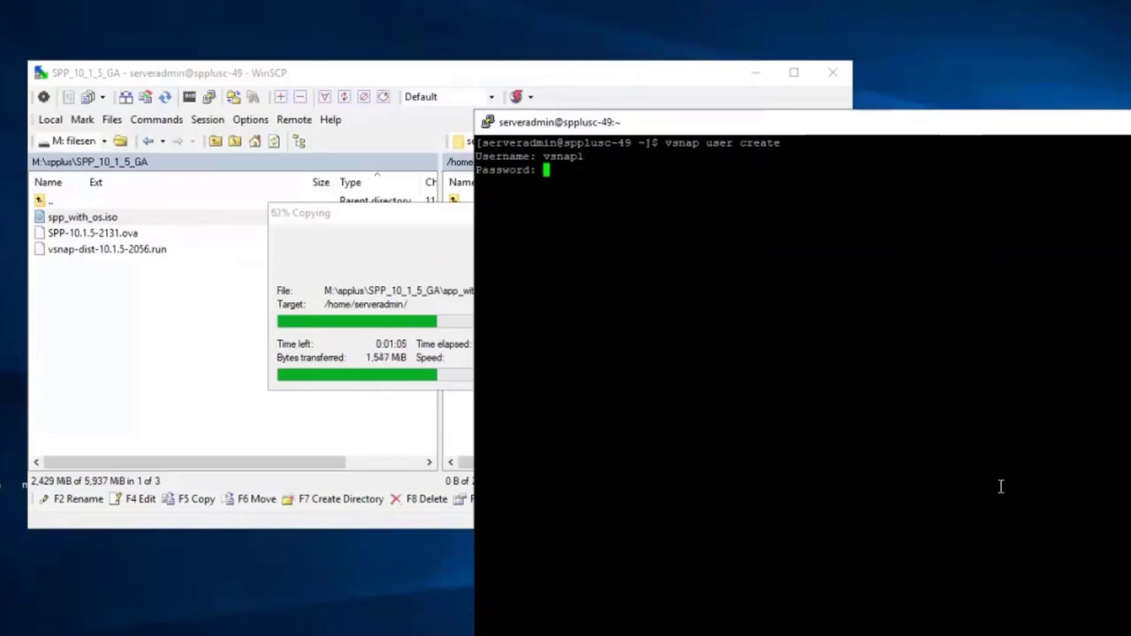
pyautogui.press('Return')
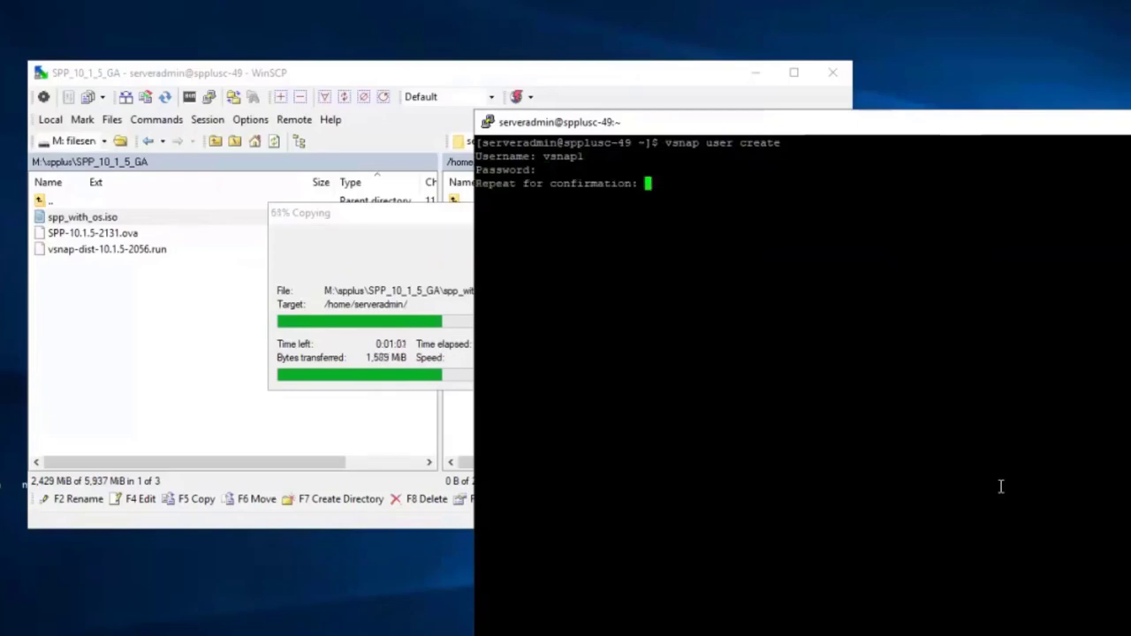
pyautogui.press('Return')
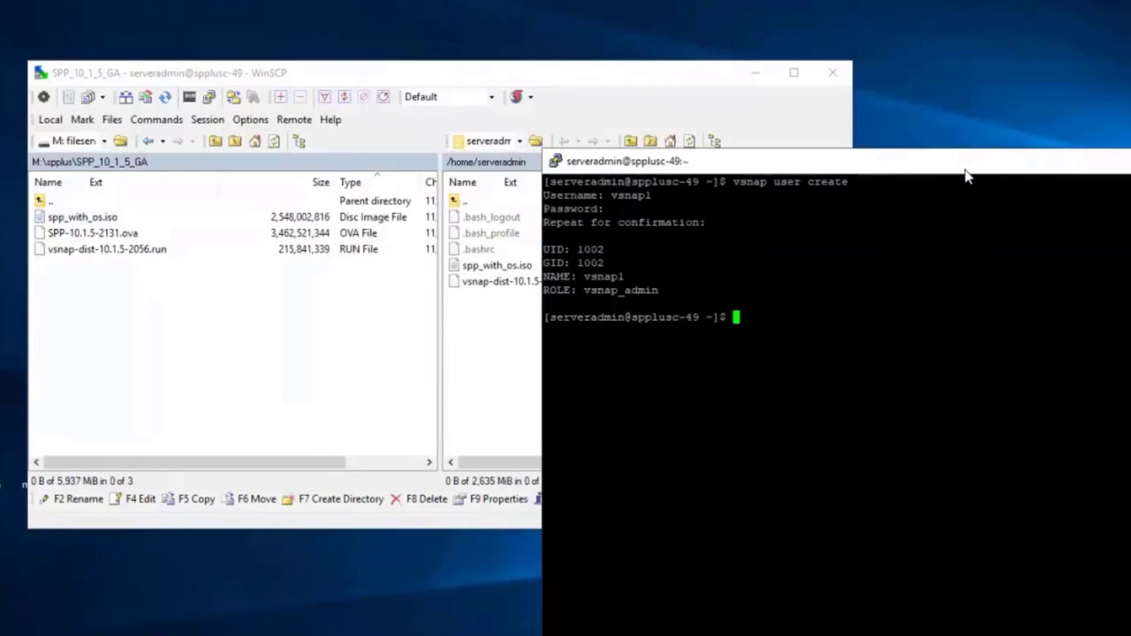
# - Move spp_with_os.iso from the home folder to /tmp/
pyautogui.write('ls')
pyautogui.press('Return')
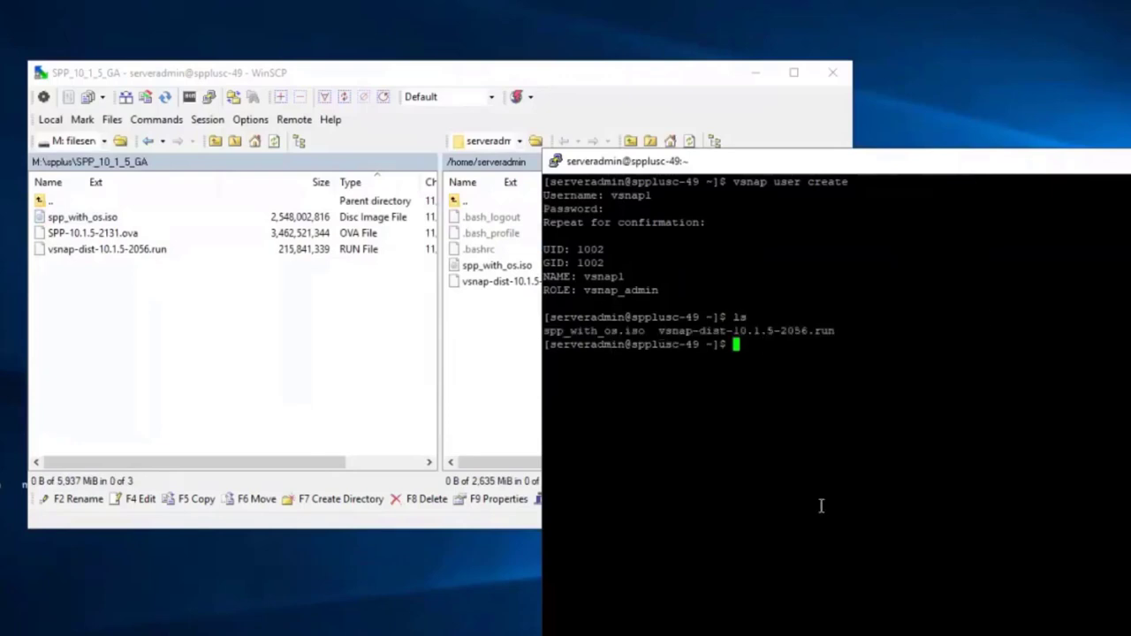
pyautogui.write('sudo mv')
pyautogui.doubleClick(594, 330)
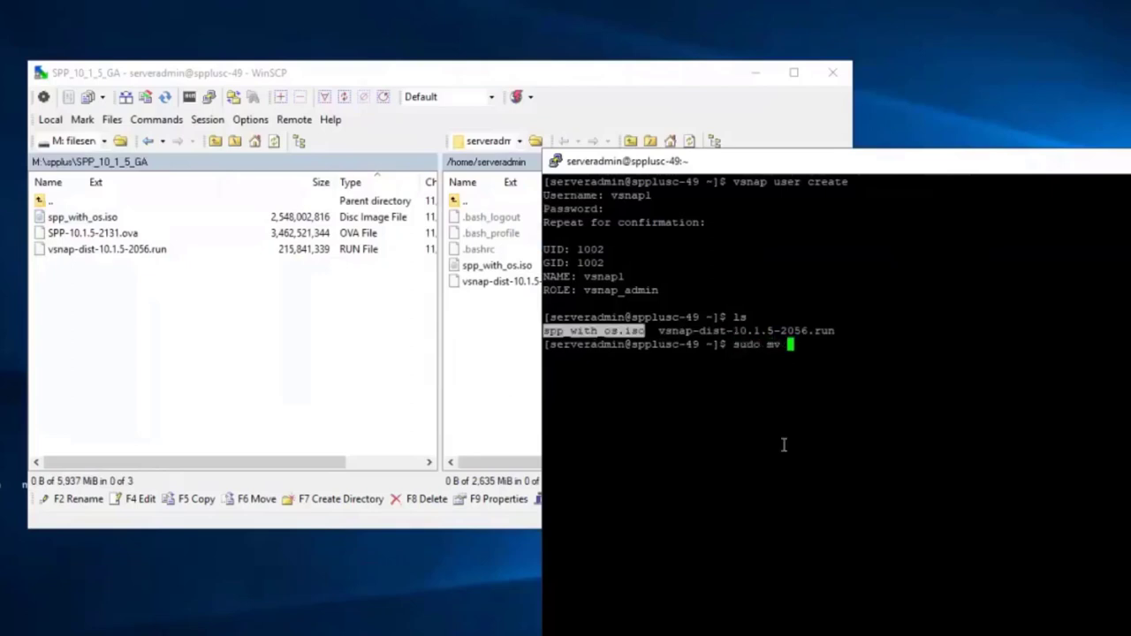
pyautogui.rightClick(895, 520)
pyautogui.write('/tmp/')
pyautogui.press('Return')
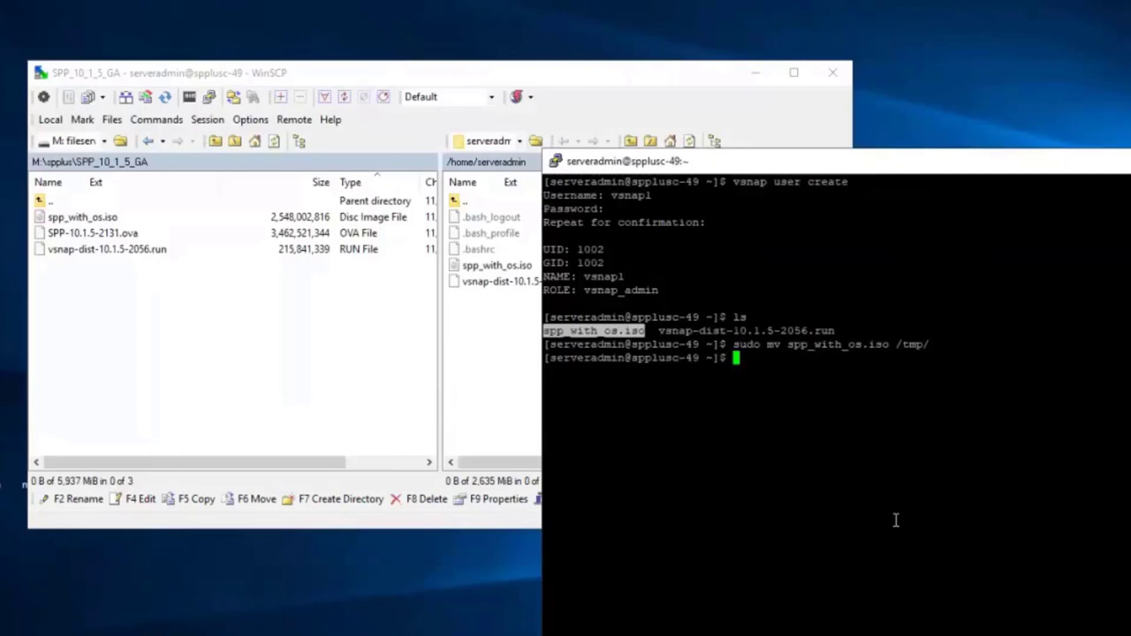
# - Make vsnap-dist-10.1.5-2056.run executable and type the sudo command to run it
pyautogui.write('chmod +x')
pyautogui.doubleClick(745, 330)
pyautogui.rightClick(1048, 294)
pyautogui.press('Return')
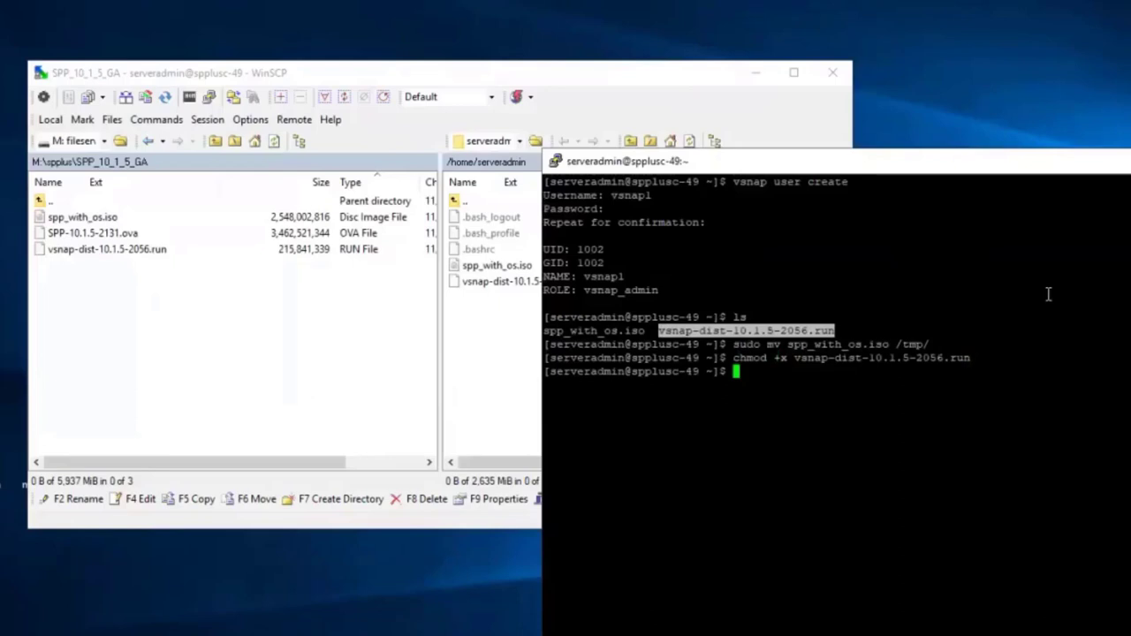
pyautogui.write('sudo ./')
pyautogui.rightClick(1048, 294)
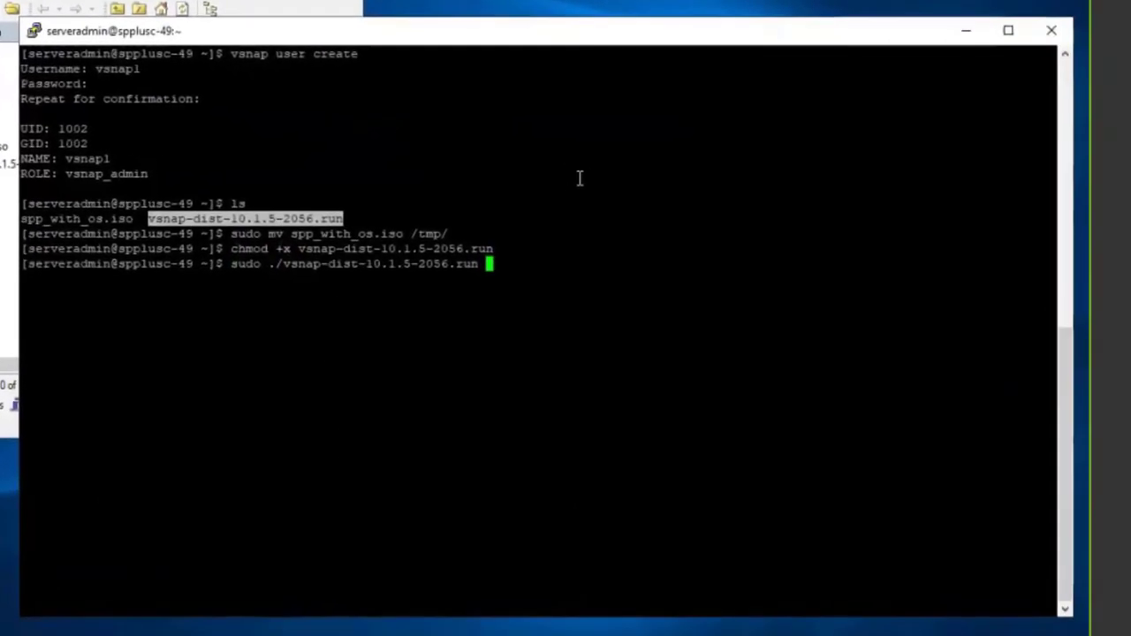
# - Run the vSnap 10.1.5 installer, page through the license agreement and accept it
pyautogui.press('Return')
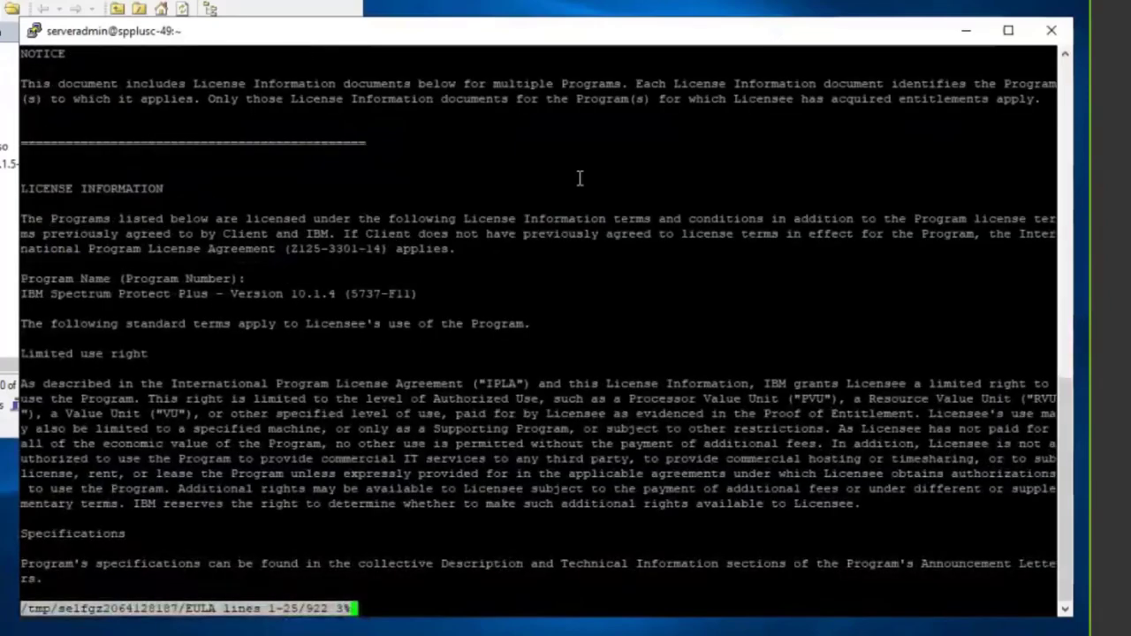
pyautogui.press('space')
pyautogui.press('space')
pyautogui.press('space')
pyautogui.press('space')
pyautogui.press('space')
pyautogui.press('b')
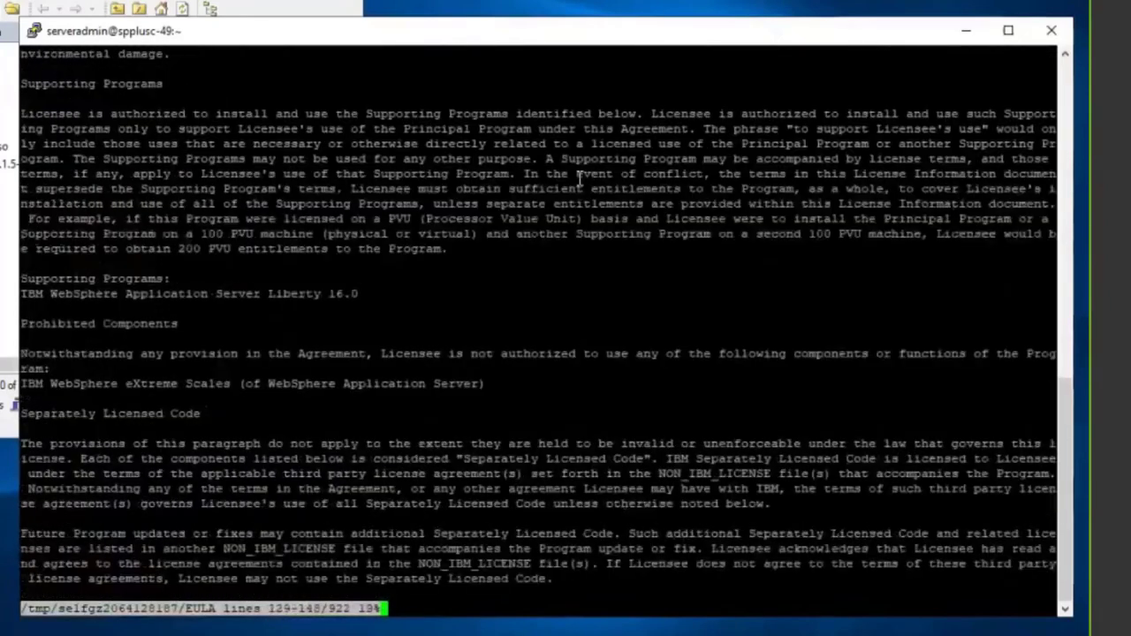
pyautogui.press('space')
pyautogui.press('space')
pyautogui.press('space')
pyautogui.press('space')
pyautogui.press('space')
pyautogui.press('space')
pyautogui.press('space')
pyautogui.press('space')
pyautogui.press('space')
pyautogui.press('space')
pyautogui.press('space')
pyautogui.press('space')
pyautogui.press('space')
pyautogui.press('space')
pyautogui.press('space')
pyautogui.press('space')
pyautogui.press('space')
pyautogui.write('qy')
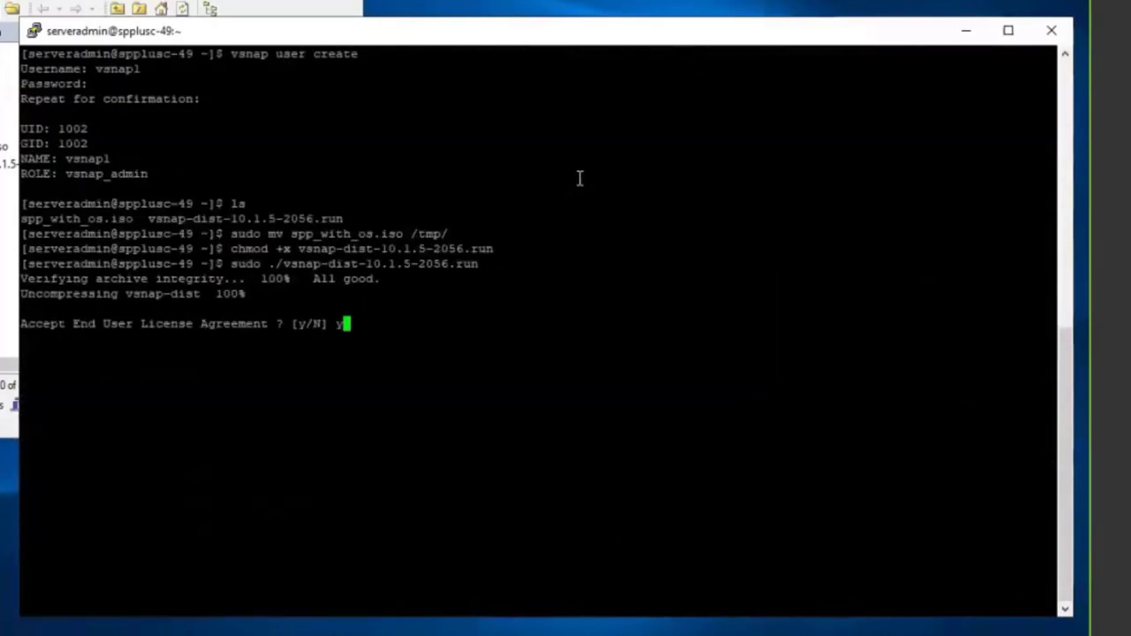
pyautogui.press('Return')
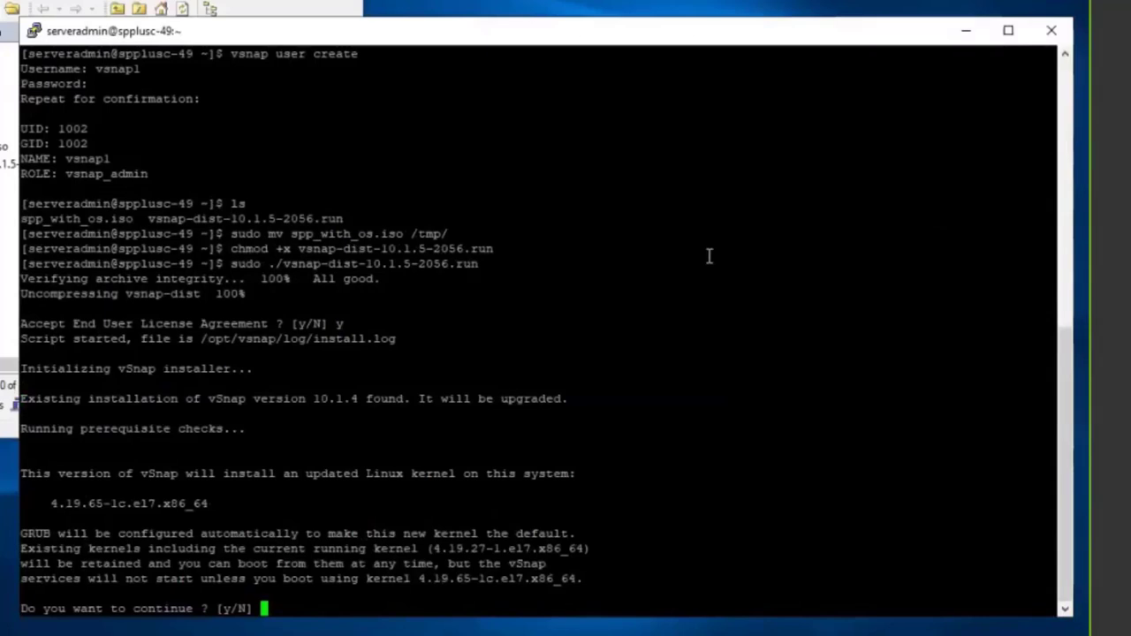
# - Answer y to continue the upgrade with kernel 4.19.65-1c.el7.x86_64
pyautogui.write('y')
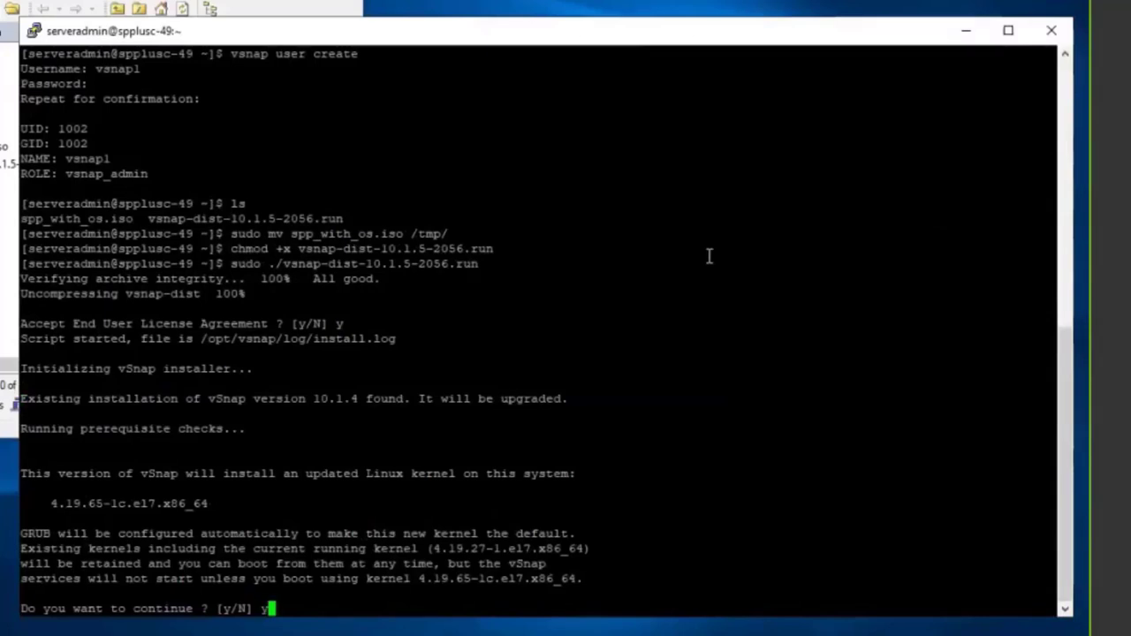
pyautogui.press('Return')
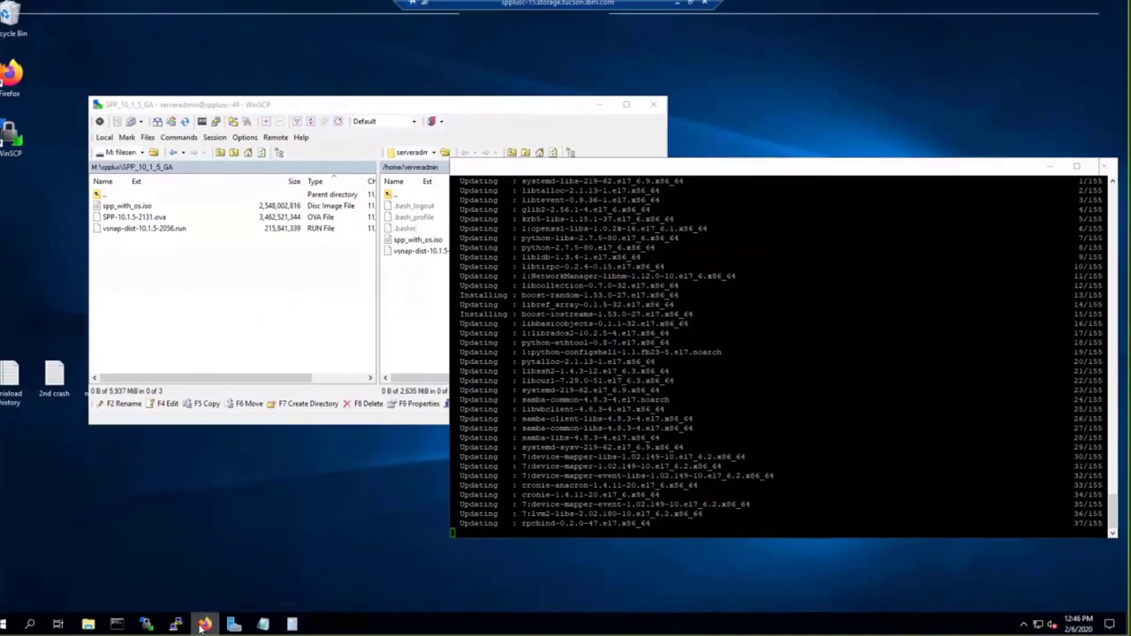
# - In Spectrum Protect Plus VMware Backup, open vcenter2012 to view its datacenters
pyautogui.click(202, 624)
pyautogui.click(345, 24)
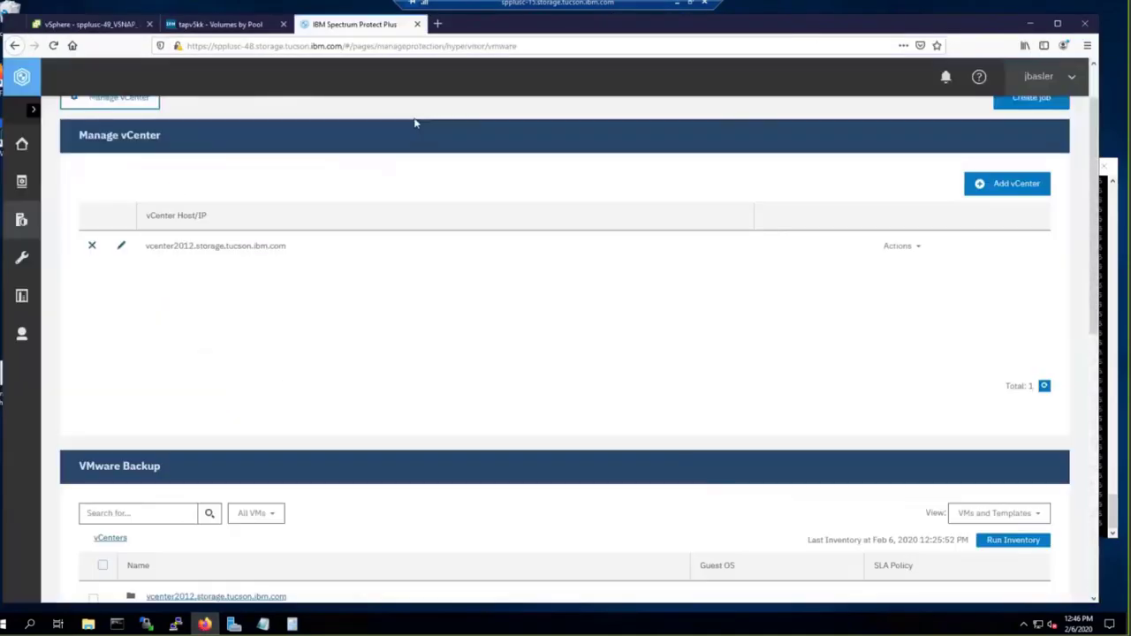
pyautogui.scroll(-2, 663, 384)
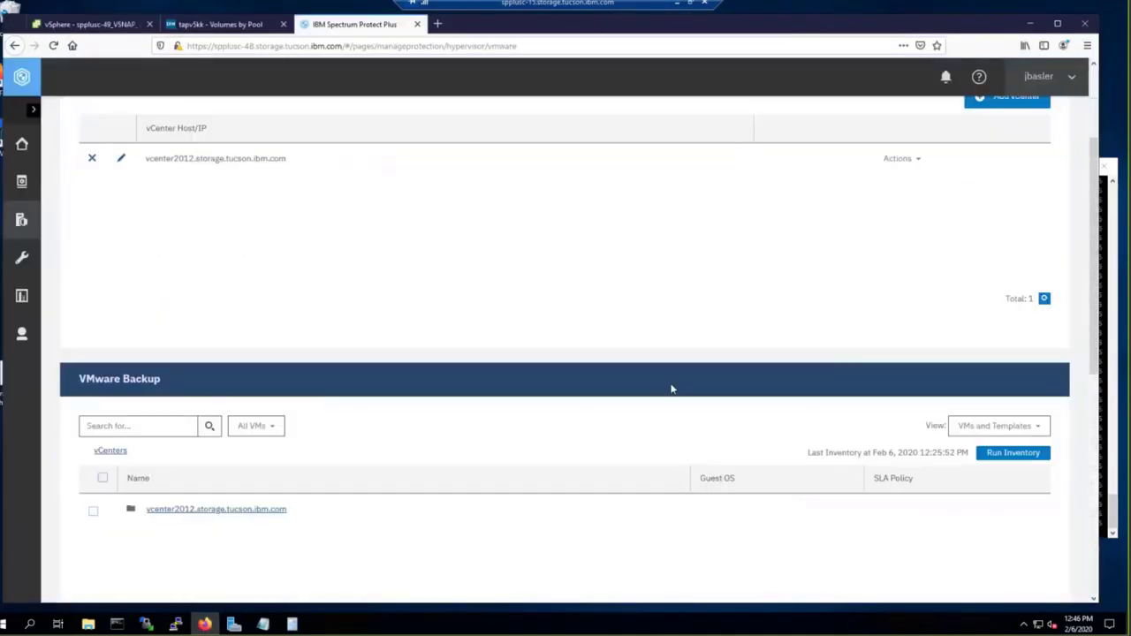
pyautogui.scroll(-1, 909, 545)
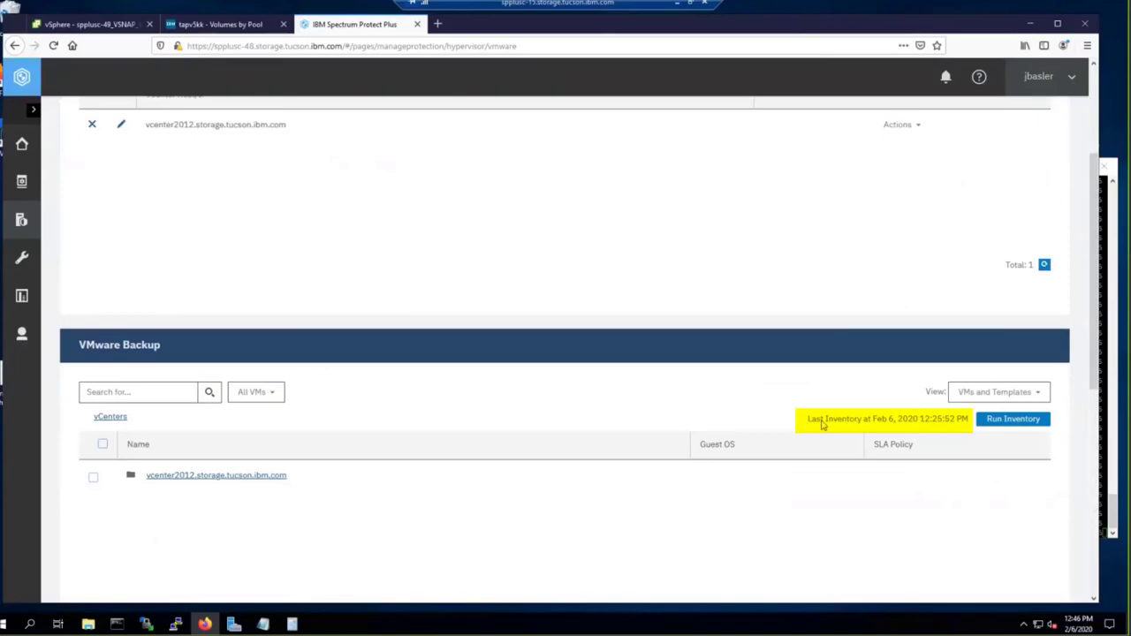
pyautogui.moveTo(824, 422); pyautogui.dragTo(966, 423)
pyautogui.scroll(-1, 458, 410)
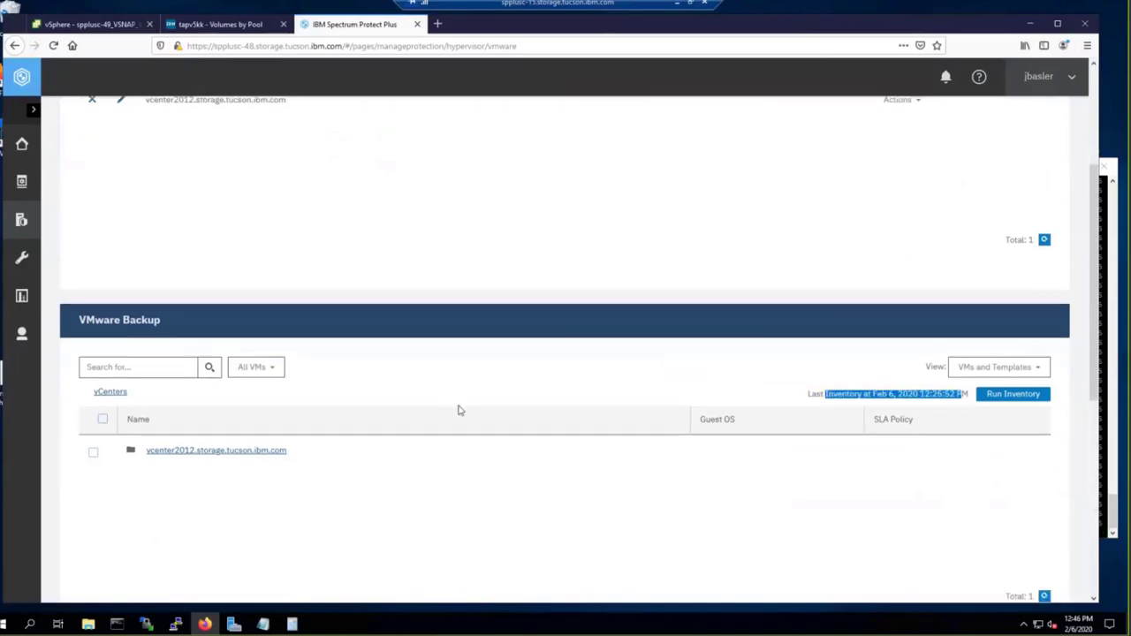
pyautogui.scroll(-3, 458, 410)
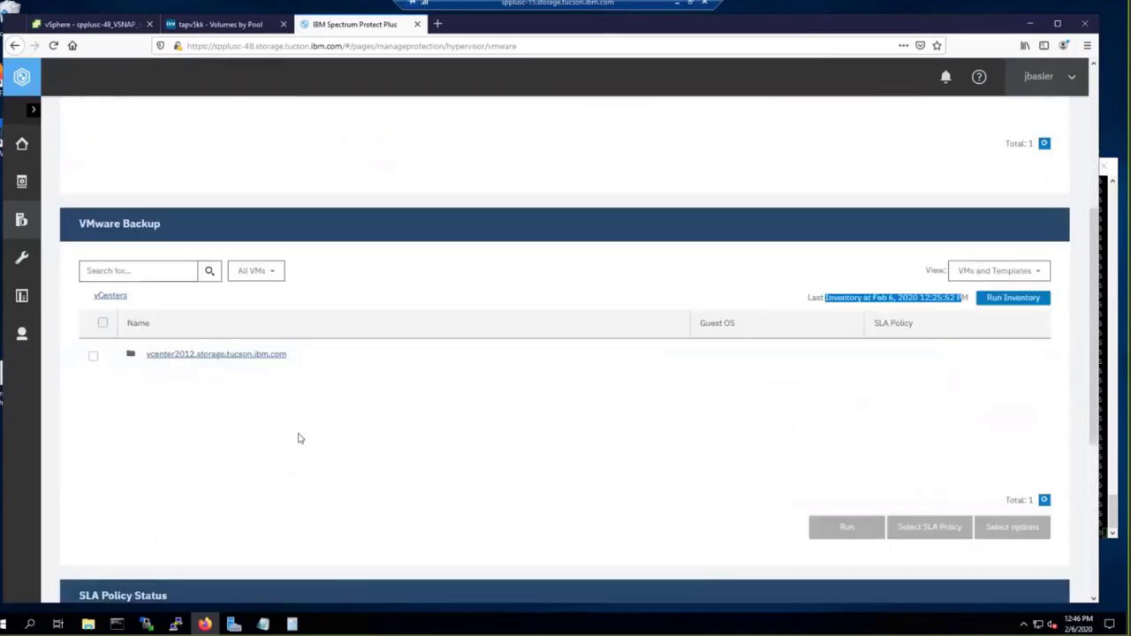
pyautogui.click(216, 354)
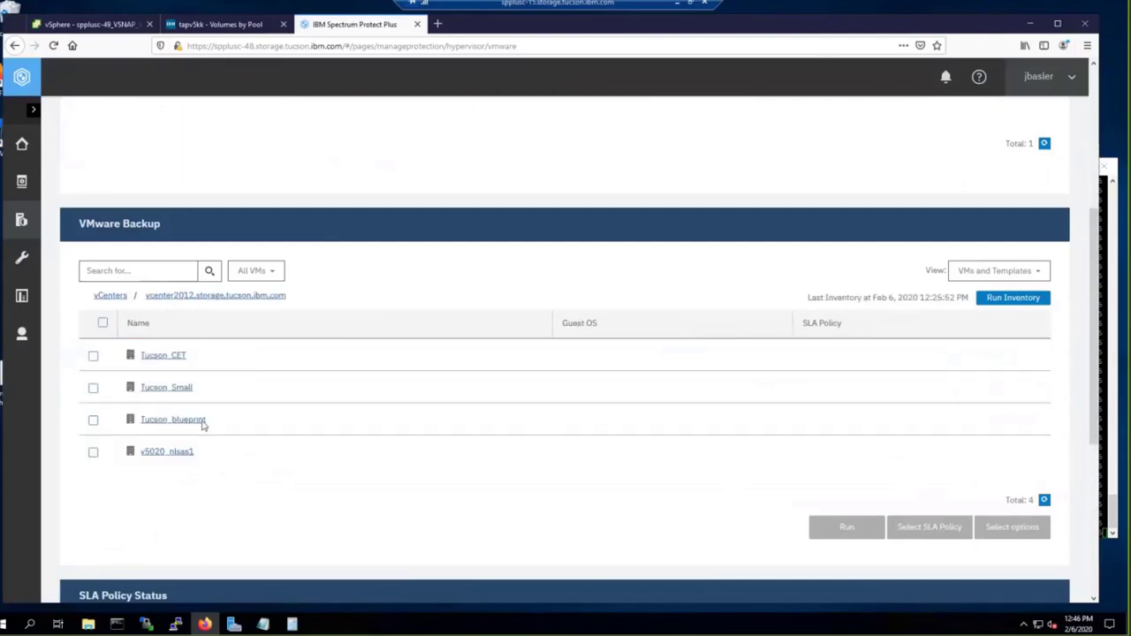
pyautogui.scroll(5, 386, 418)
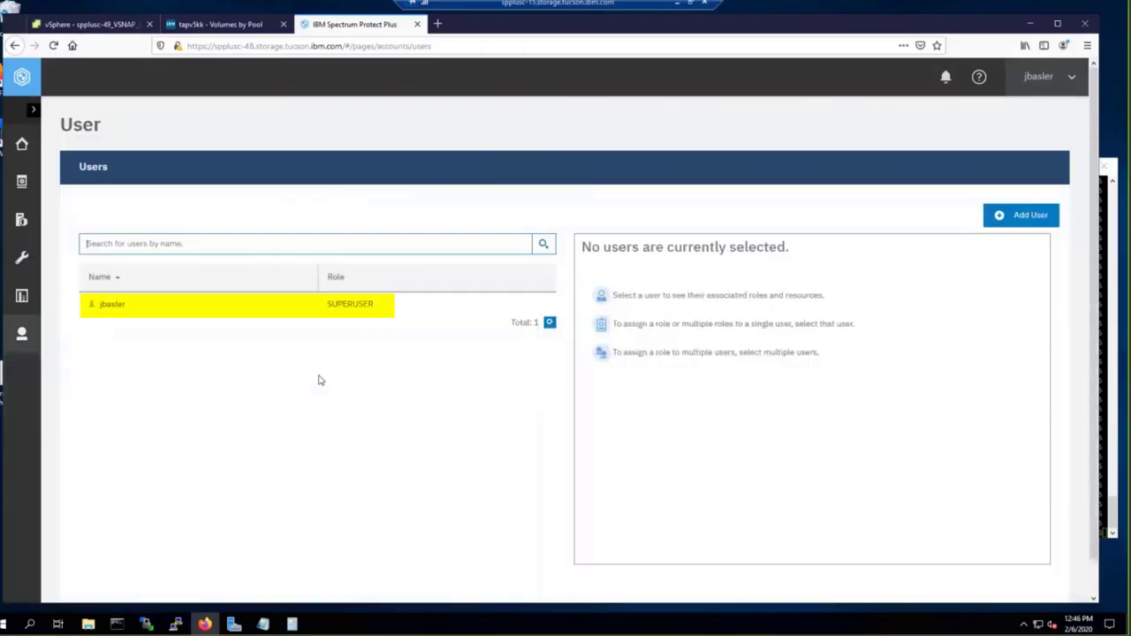
# - Start adding an individual new user, entering the user's name and password
pyautogui.click(182, 306)
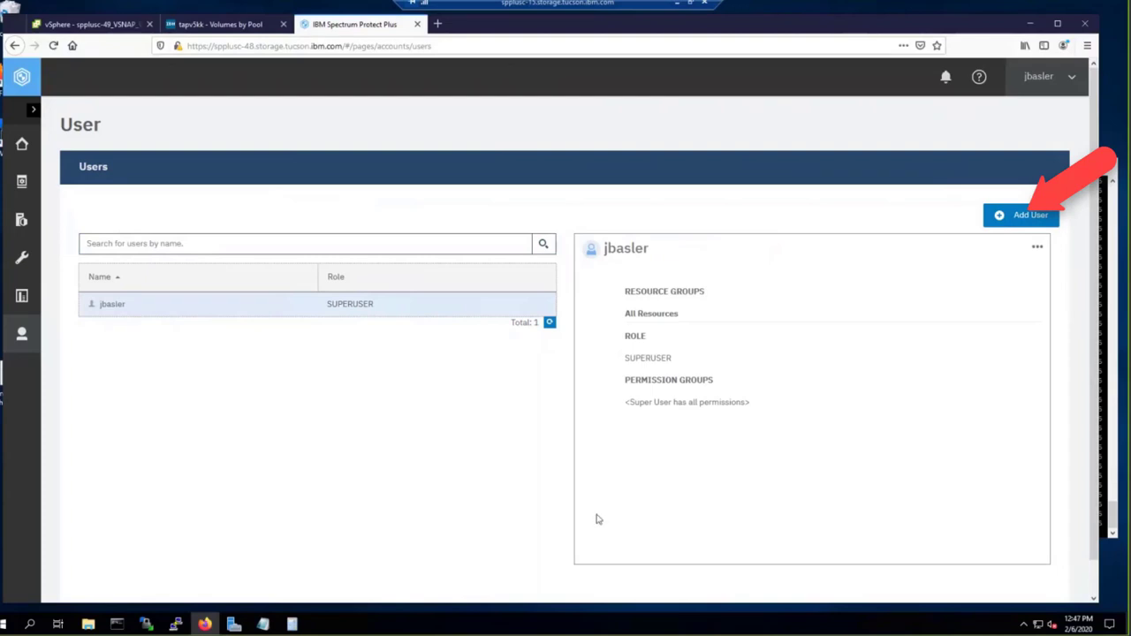
pyautogui.click(1023, 221)
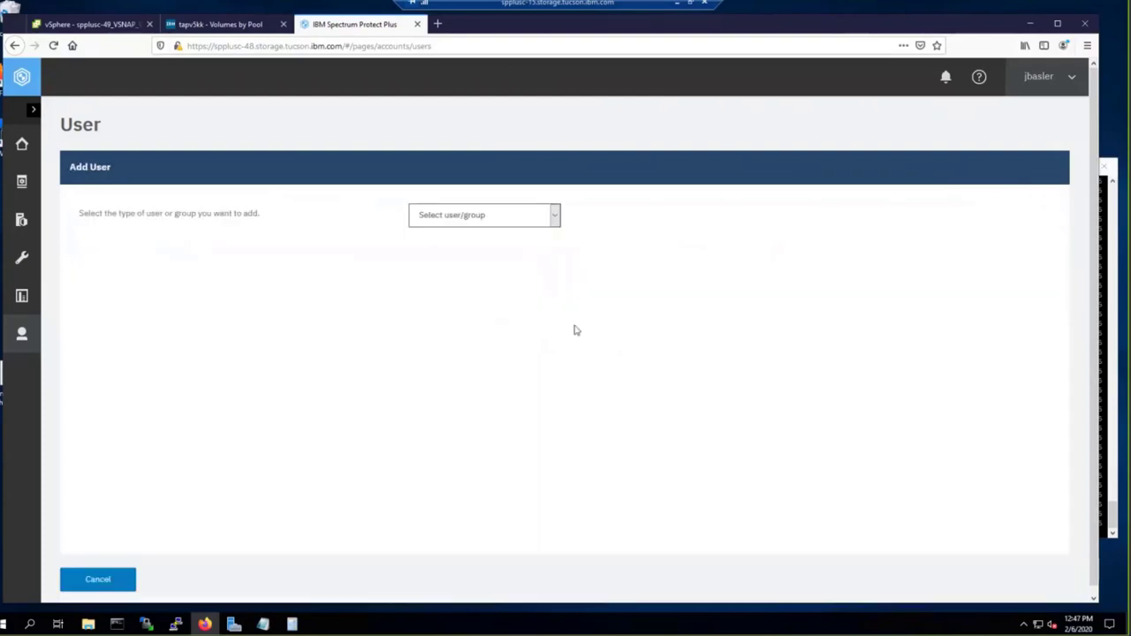
pyautogui.click(491, 222)
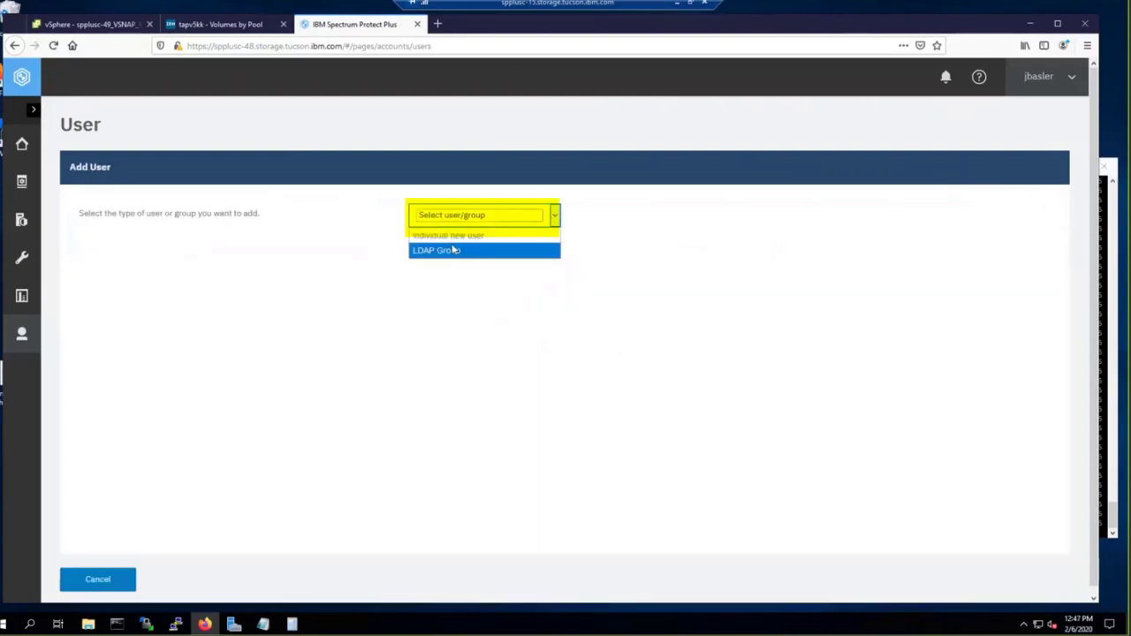
pyautogui.click(450, 236)
pyautogui.click(428, 255)
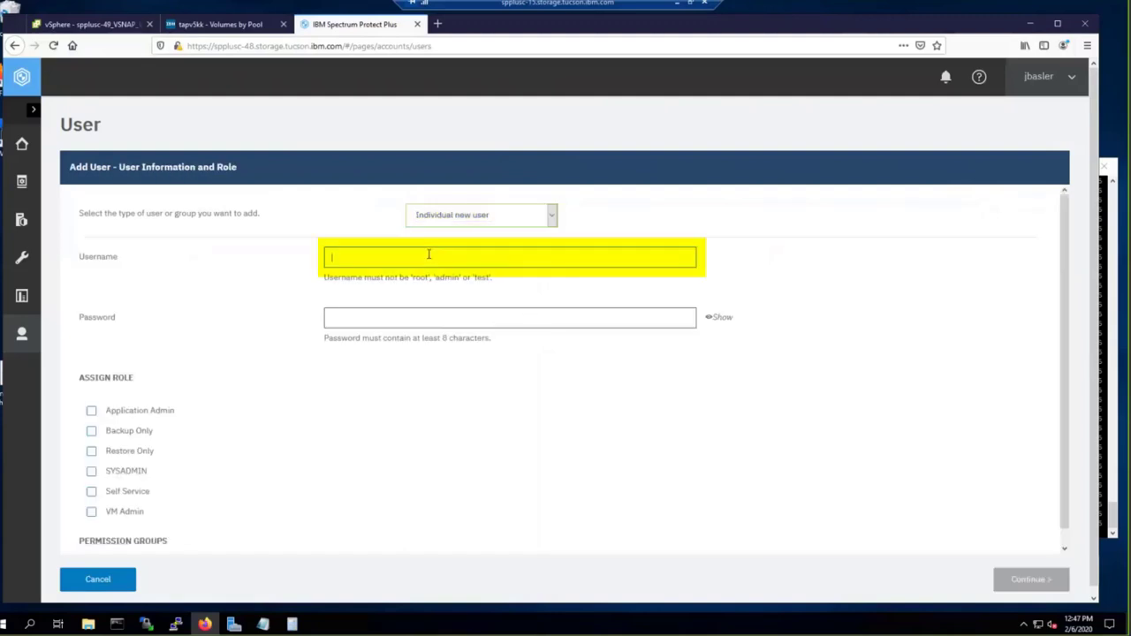
pyautogui.write('tricia')
pyautogui.click(389, 316)
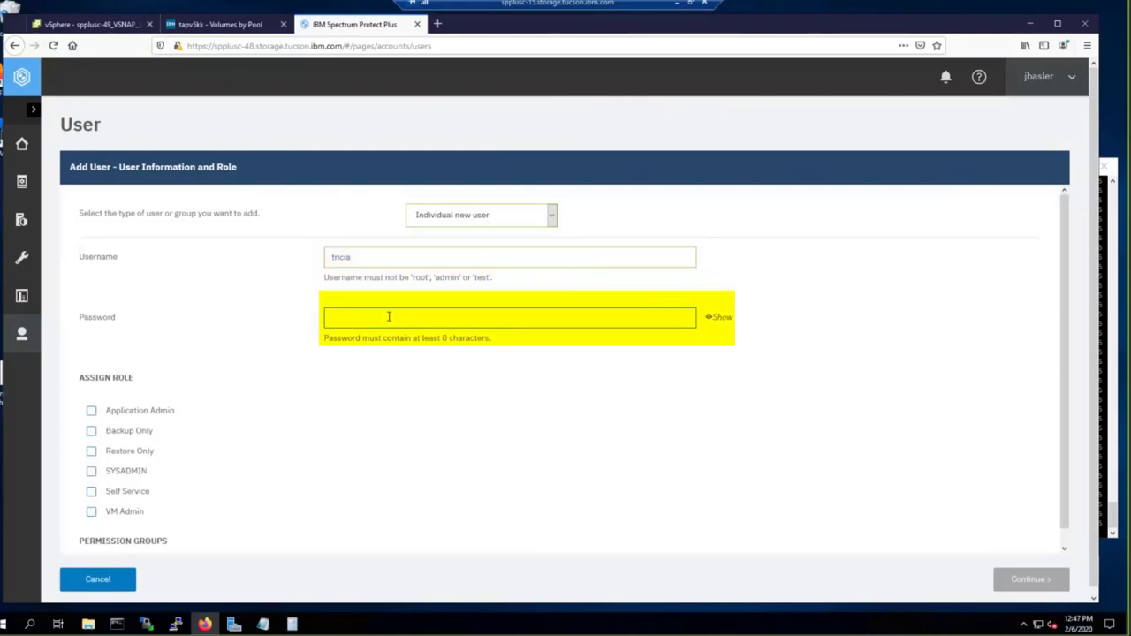
pyautogui.write('********')
# - Give the new user the SYSADMIN role and All Resources, then create it
pyautogui.click(92, 473)
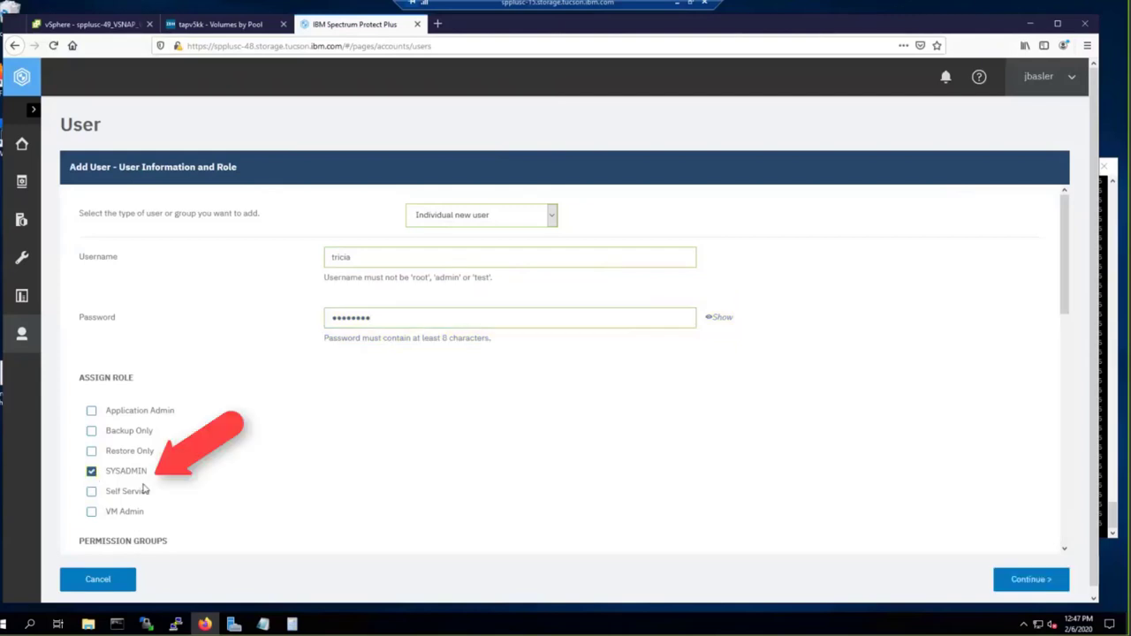
pyautogui.click(1030, 579)
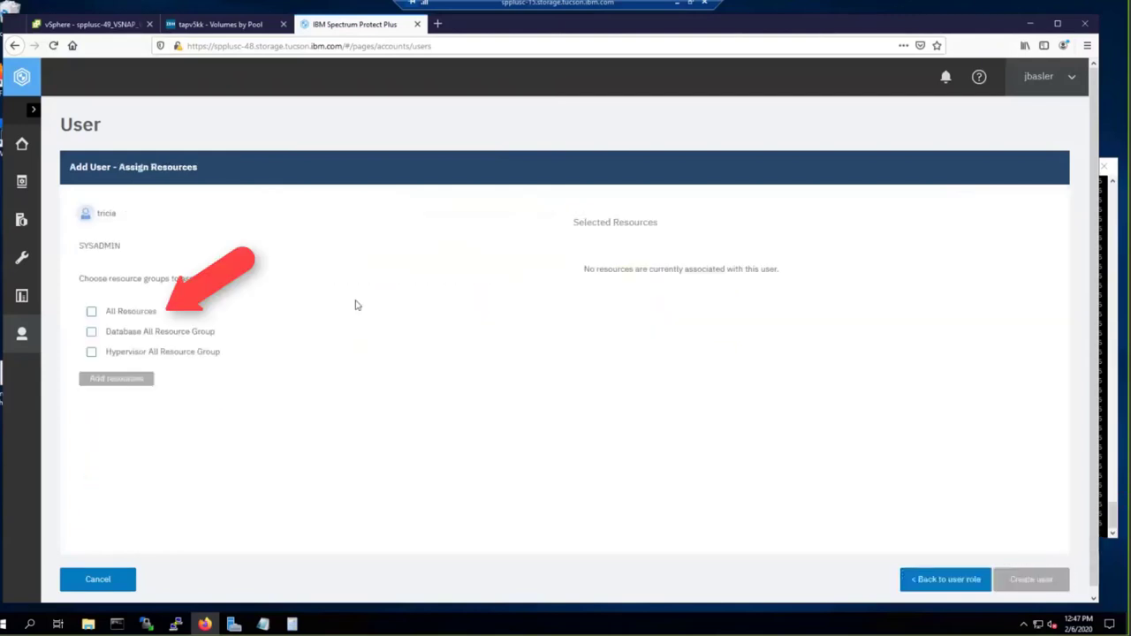
pyautogui.click(91, 311)
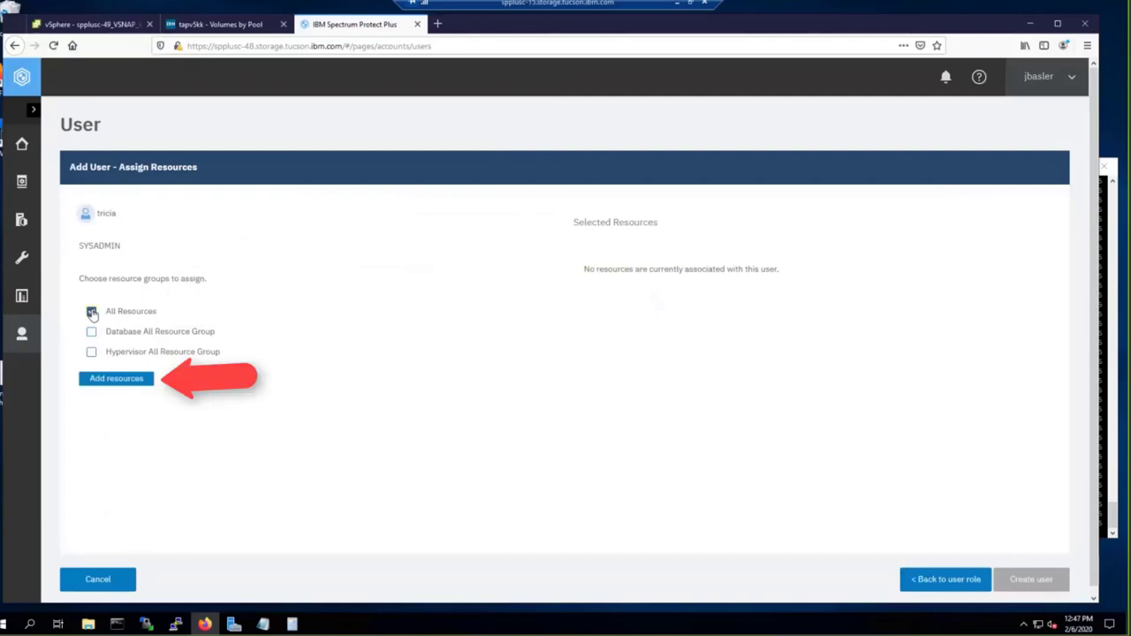
pyautogui.click(113, 382)
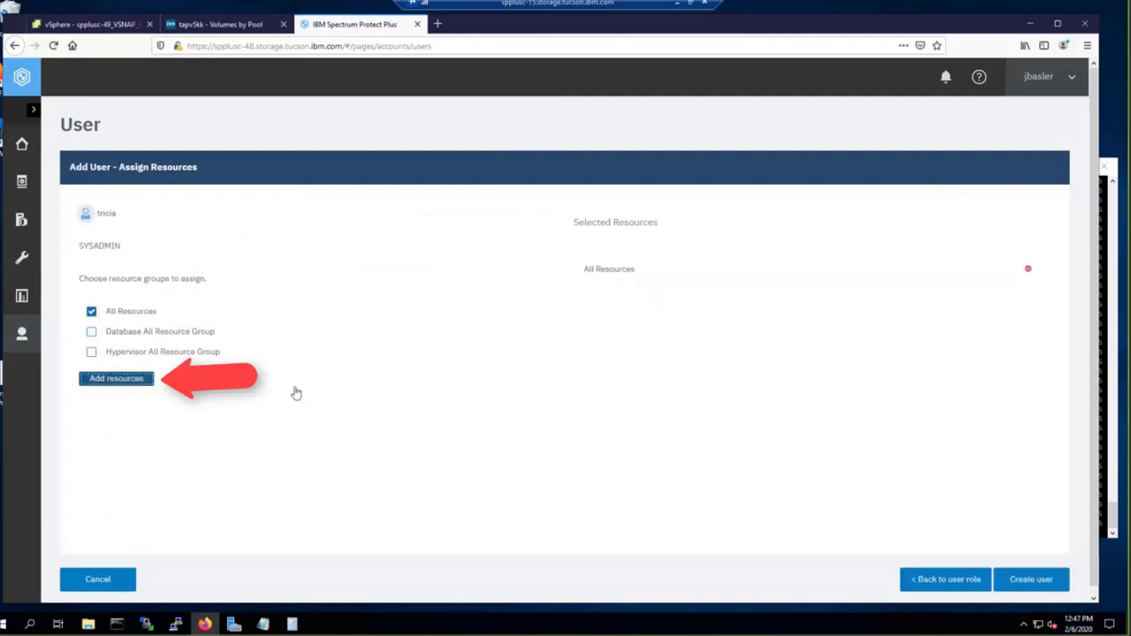
pyautogui.click(1029, 581)
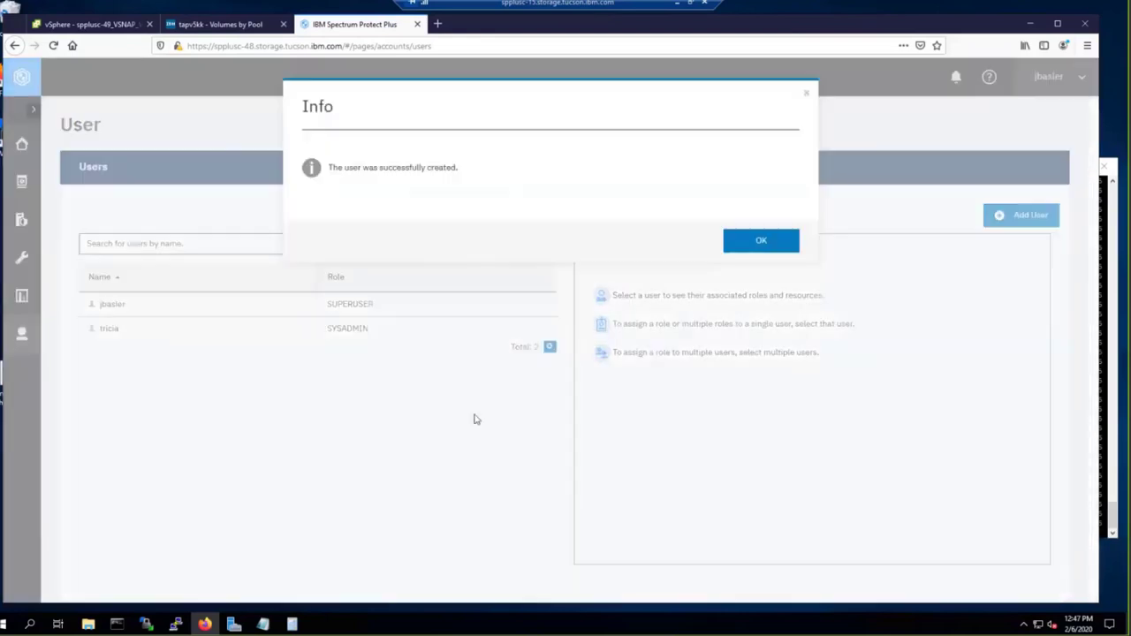
pyautogui.click(747, 252)
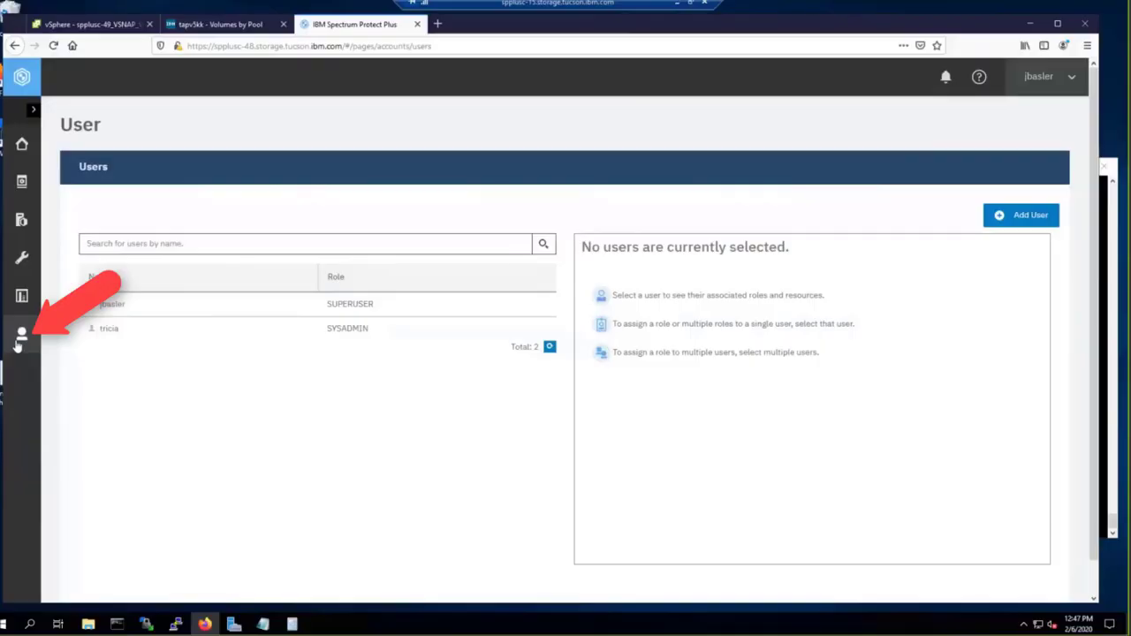
# - Open the Identity page from the Accounts menu
pyautogui.moveTo(21, 332)
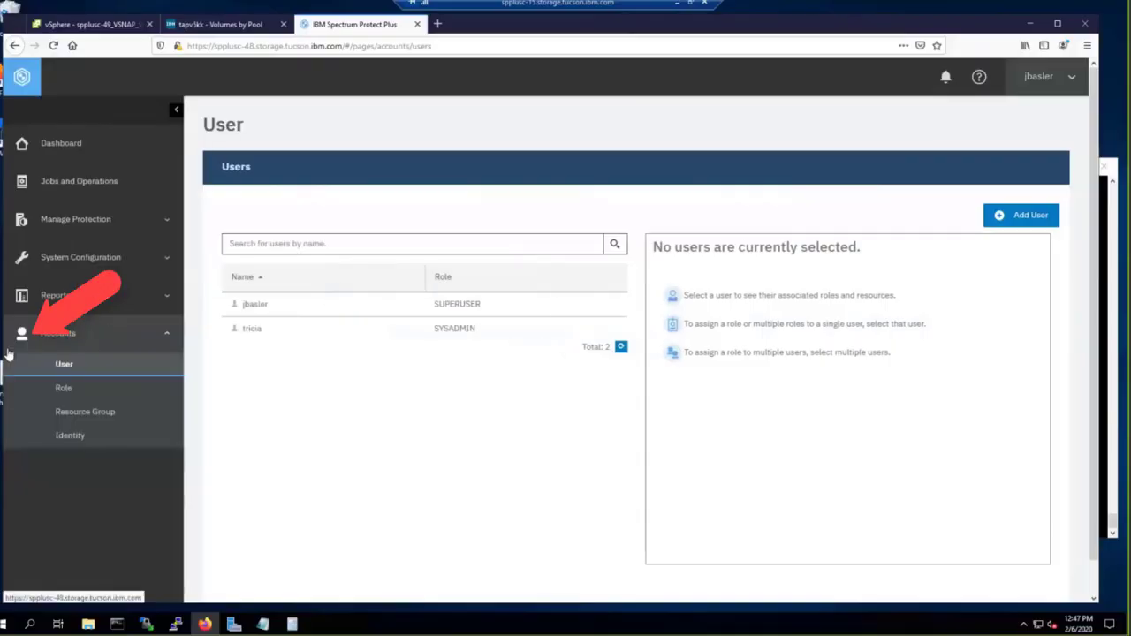
pyautogui.click(68, 436)
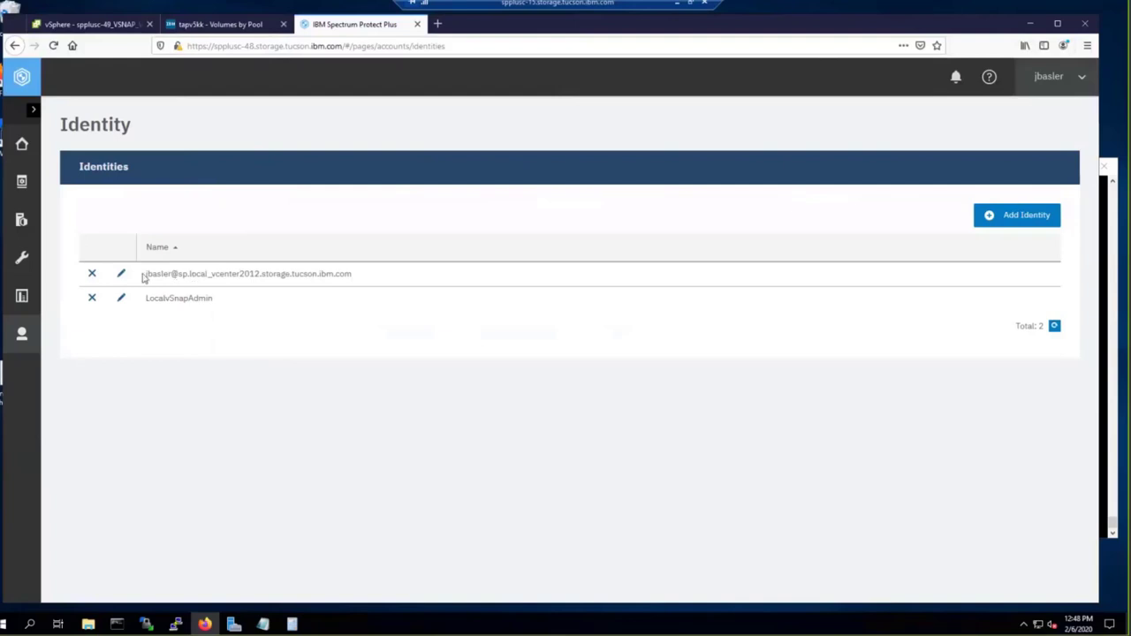
pyautogui.moveTo(145, 276); pyautogui.dragTo(214, 274)
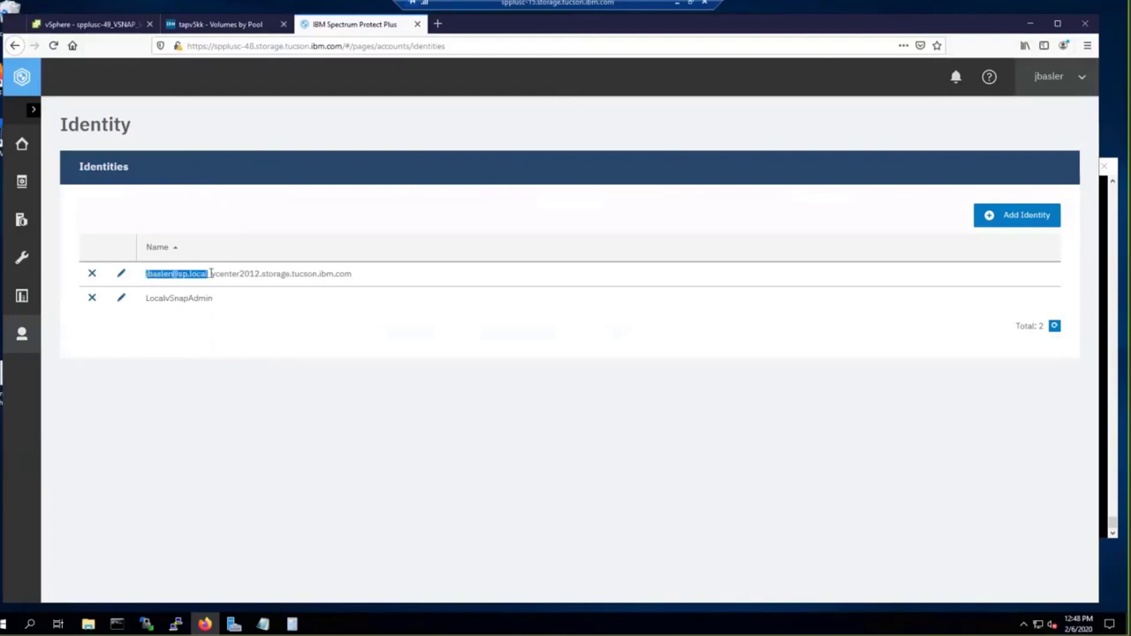
pyautogui.click(121, 273)
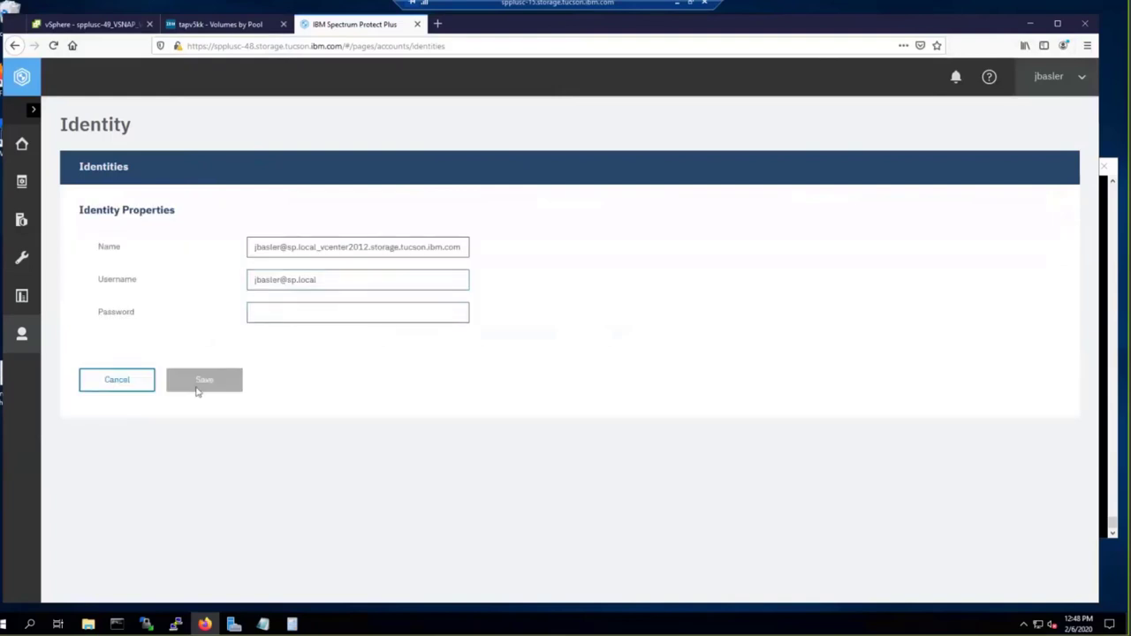
pyautogui.click(115, 380)
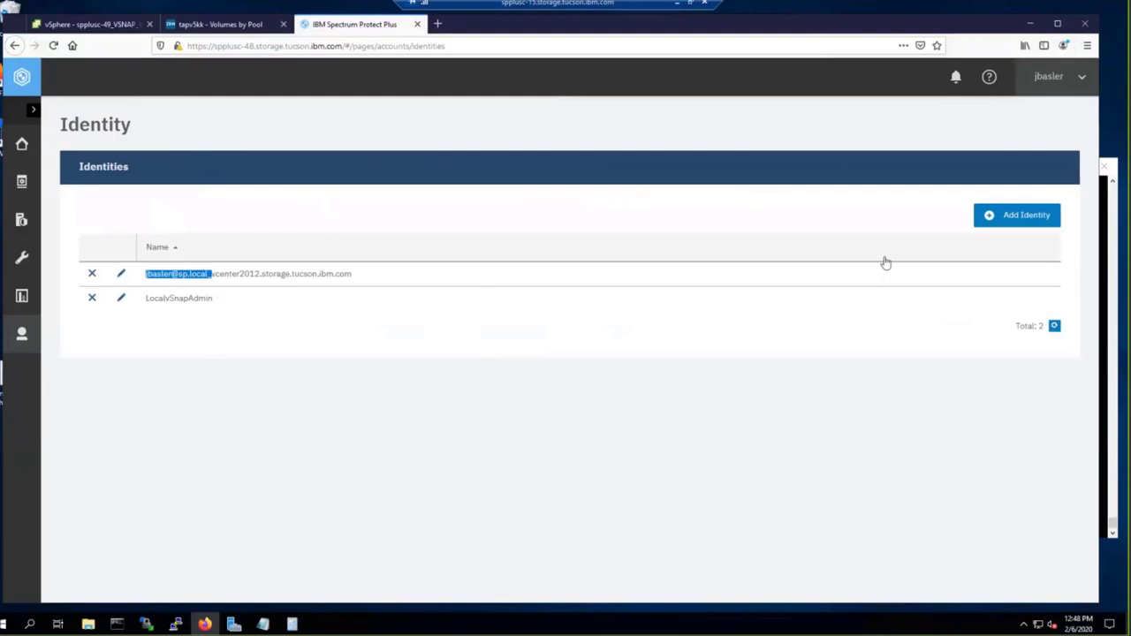
# - Add a new identity named vsnap_vsnap1
pyautogui.click(1025, 216)
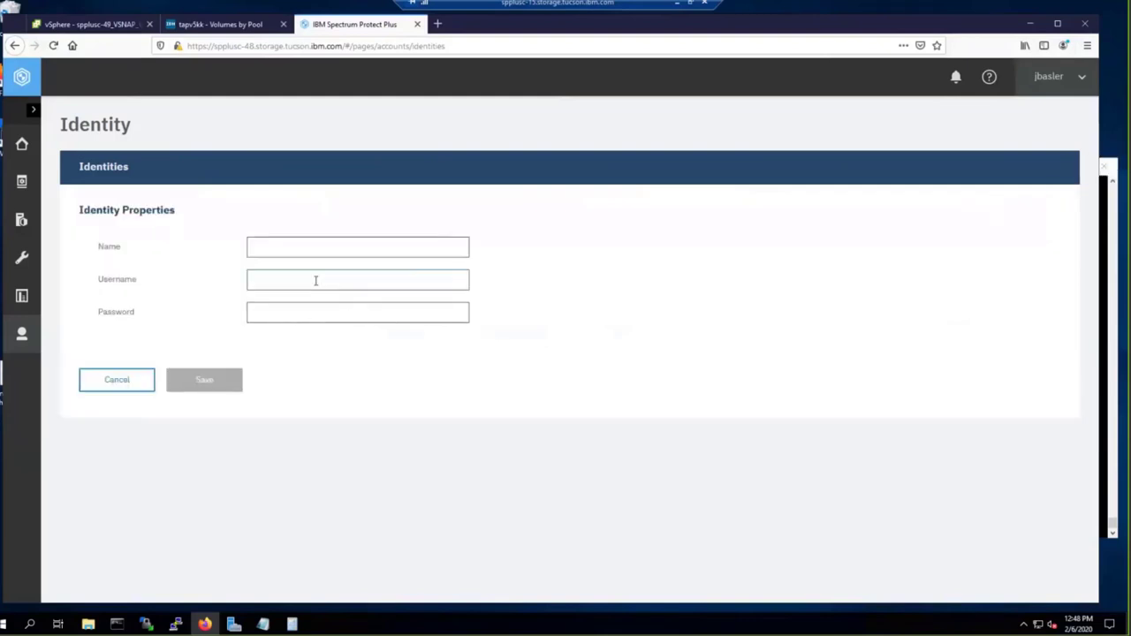
pyautogui.click(311, 252)
pyautogui.write('vsnap_vsnap1')
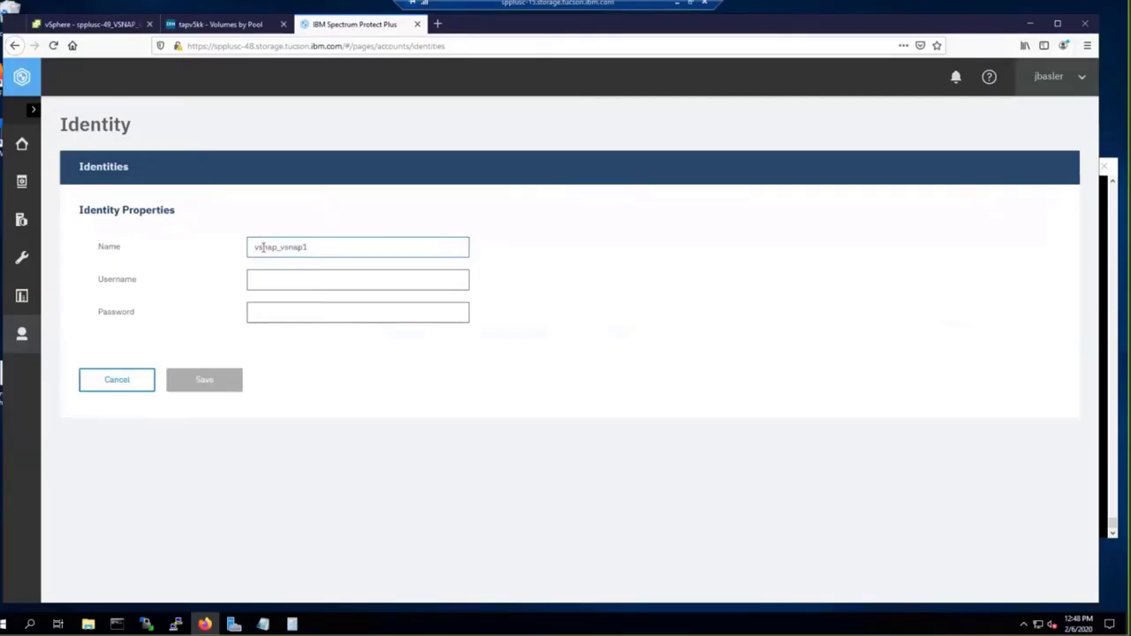
pyautogui.moveTo(253, 248); pyautogui.dragTo(227, 248)
pyautogui.click(315, 248)
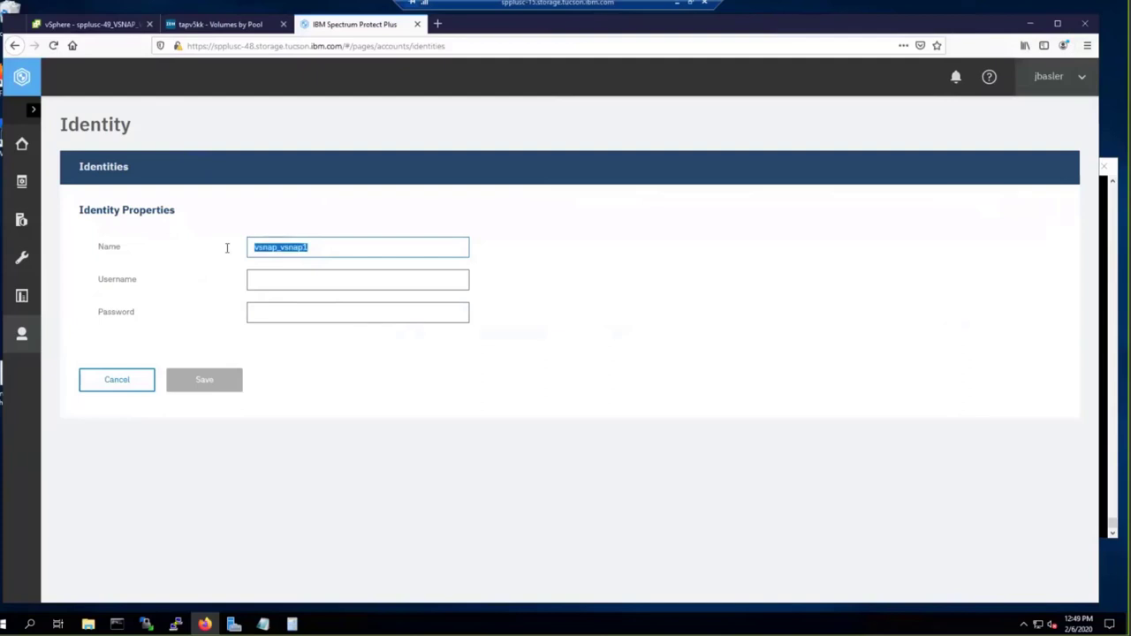
# - Enter username vsnap1 and its password, save the identity, and return to the dashboard
pyautogui.click(265, 277)
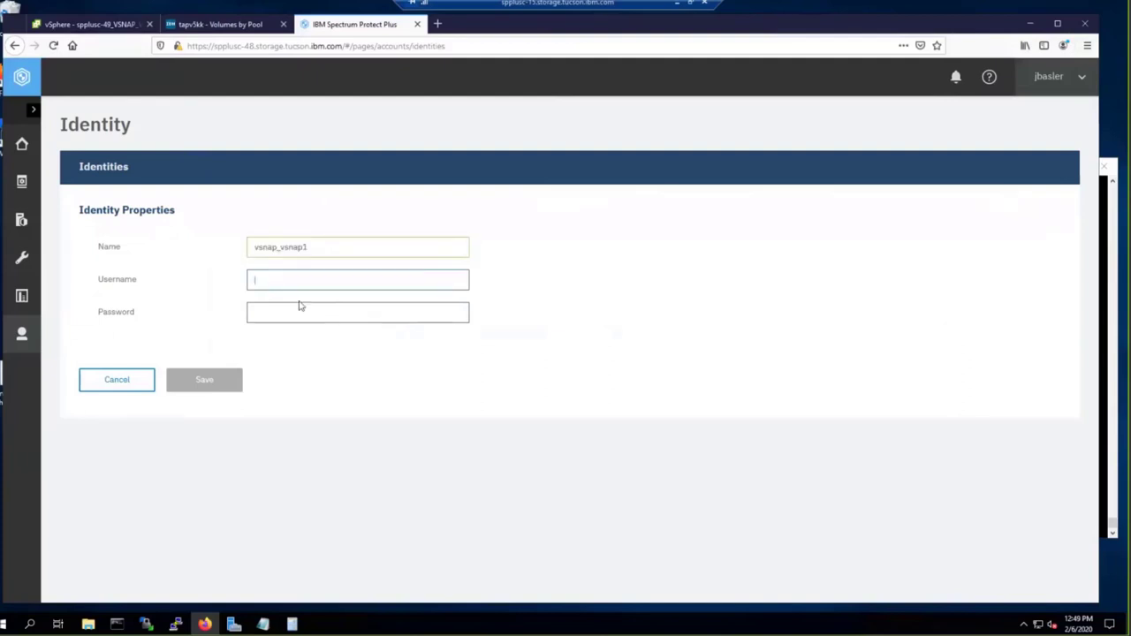
pyautogui.write('vsnap1')
pyautogui.click(297, 315)
pyautogui.write('***')
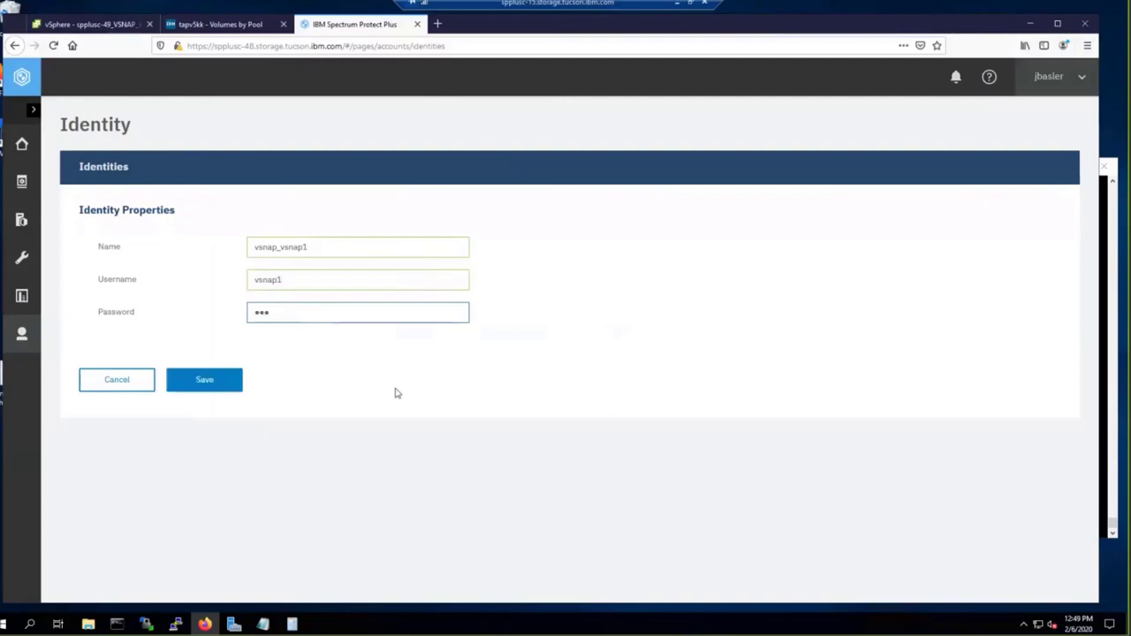
pyautogui.write('*****')
pyautogui.click(207, 384)
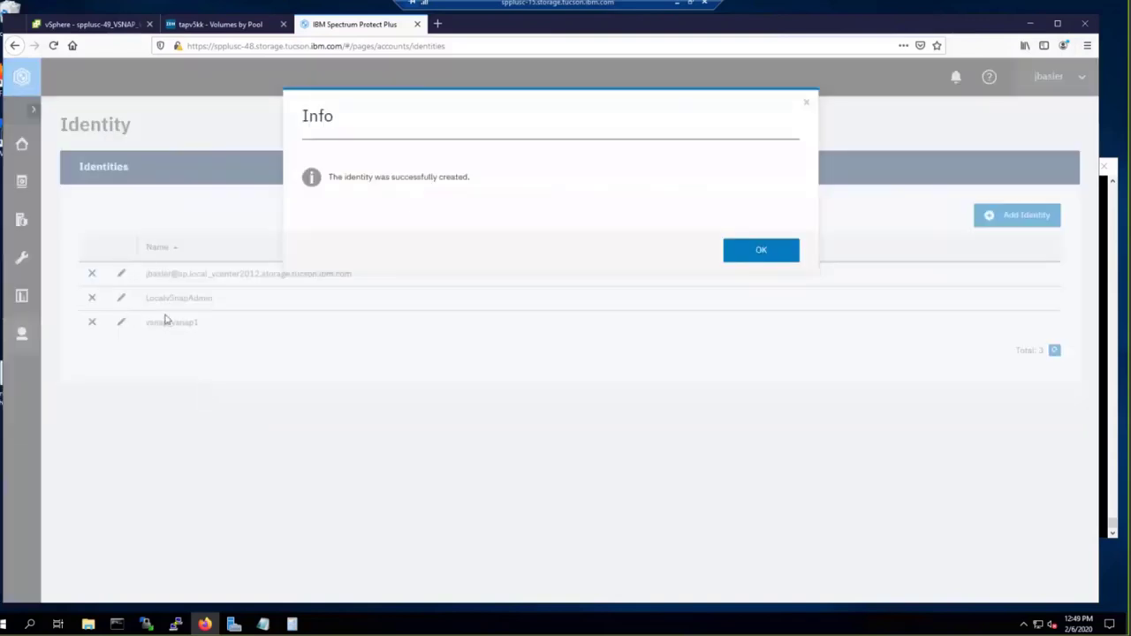
pyautogui.click(762, 252)
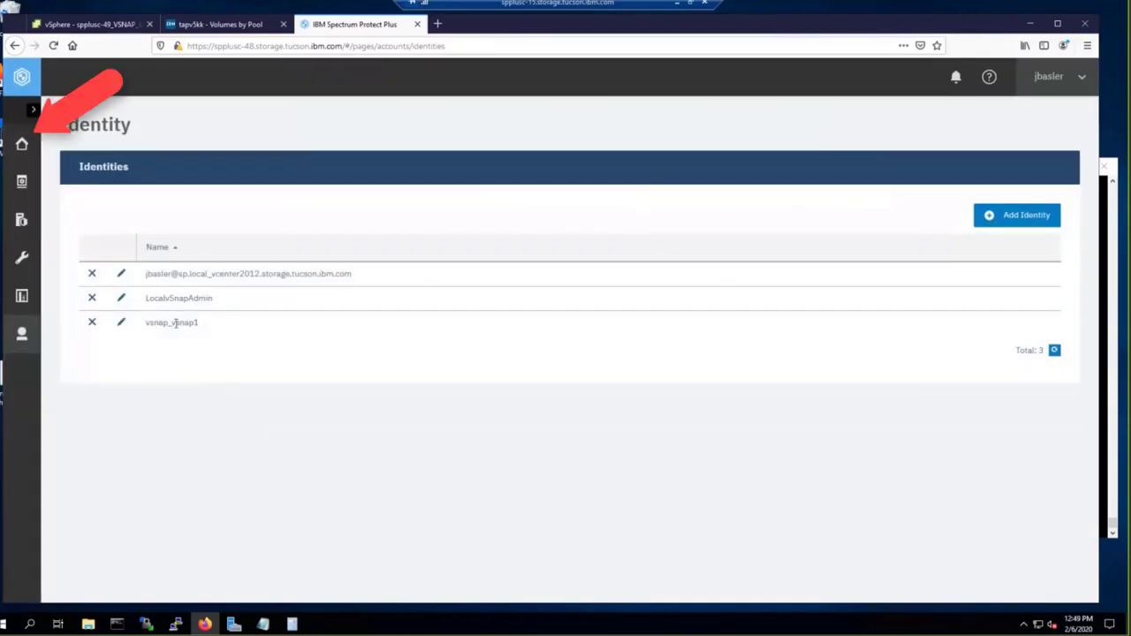
pyautogui.click(22, 144)
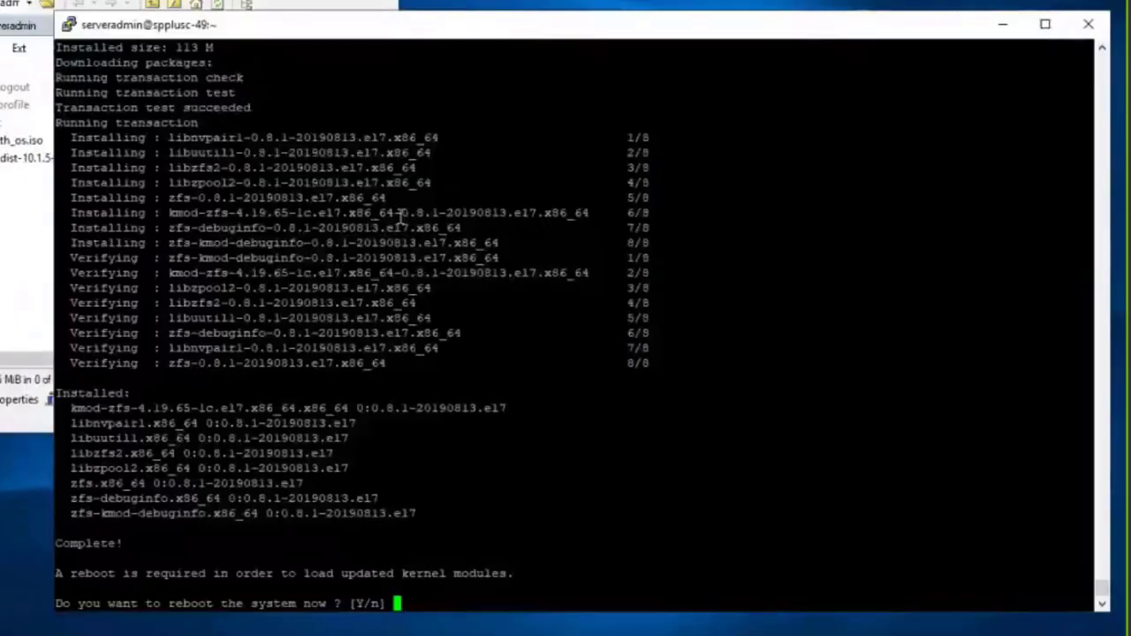
# - Answer n at the reboot prompt so the vSnap install script finishes
pyautogui.moveTo(1104, 599); pyautogui.dragTo(1078, 606)
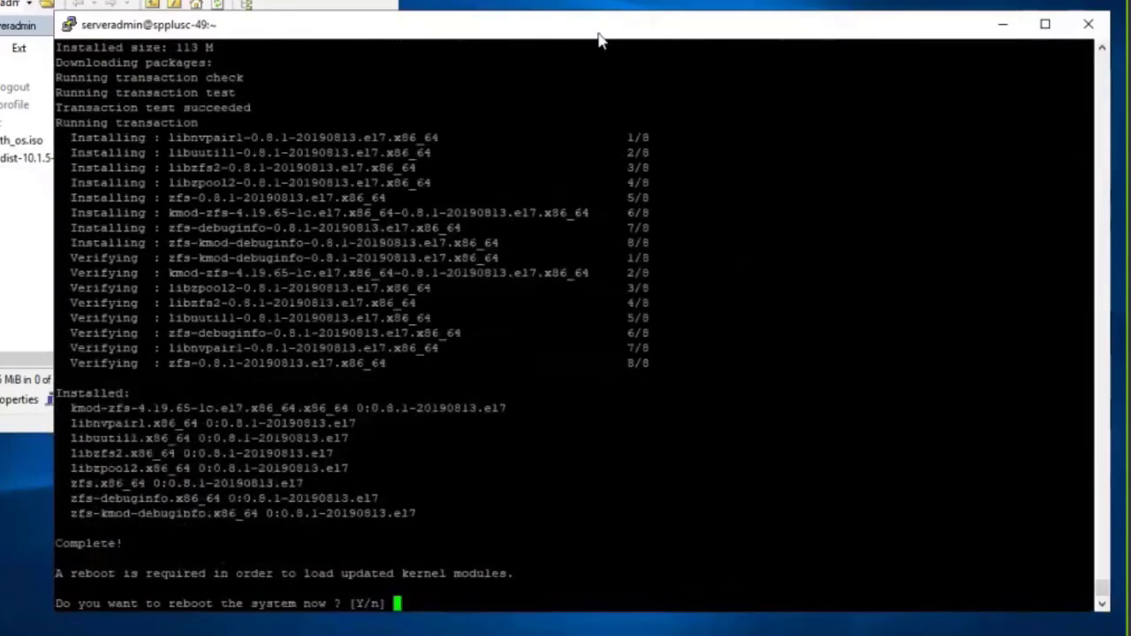
pyautogui.moveTo(601, 33); pyautogui.dragTo(572, 20)
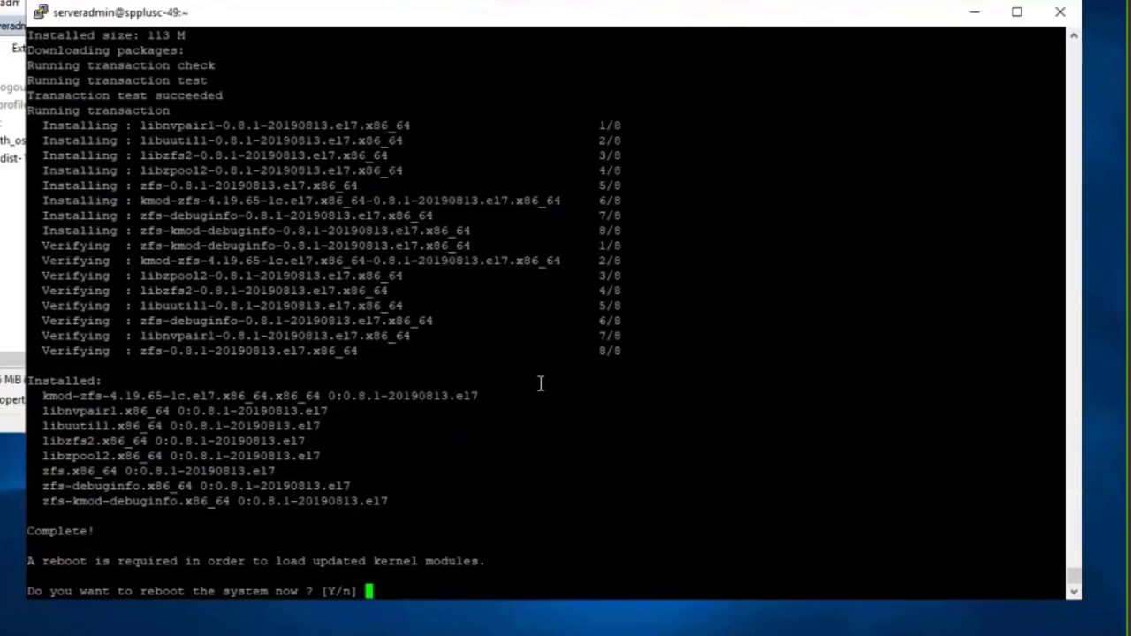
pyautogui.write('n')
pyautogui.press('Return')
# - Confirm kernel 4.19.27-1.el7.x86_64 with uname -a, then reboot the vSnap server
pyautogui.write('y')
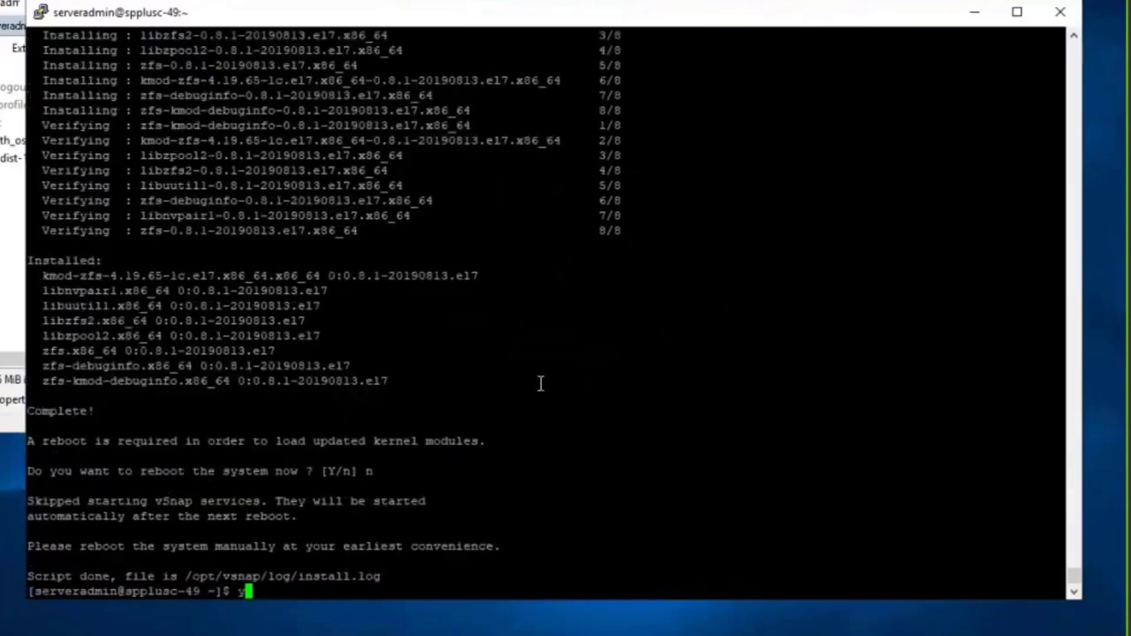
pyautogui.write('name -a')
pyautogui.press('Return')
pyautogui.moveTo(325, 576); pyautogui.dragTo(486, 576)
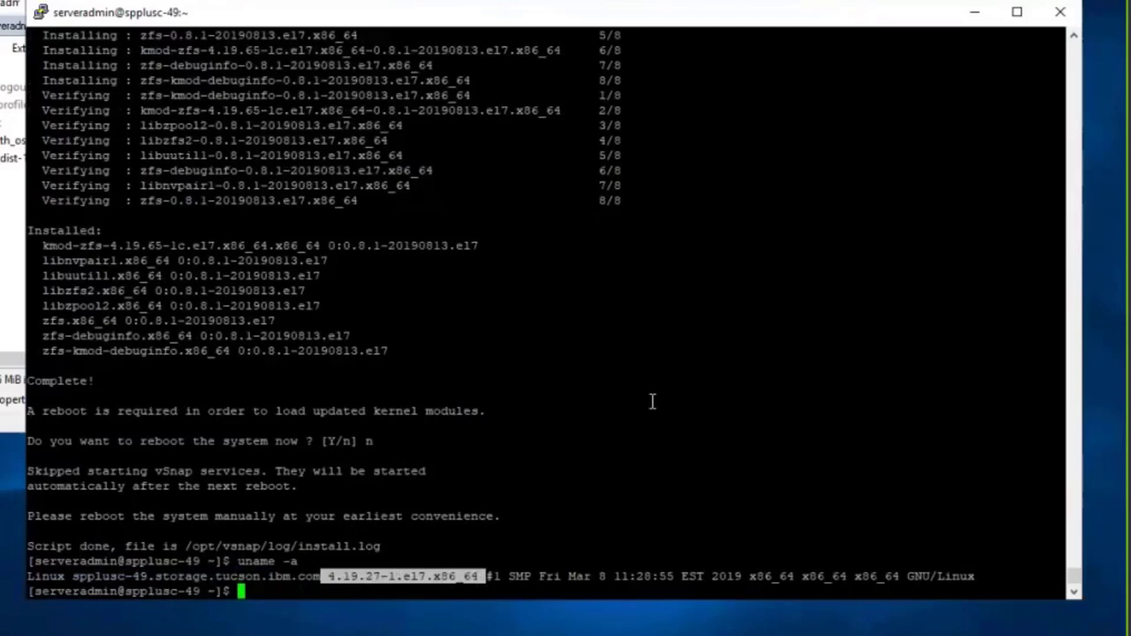
pyautogui.click(772, 368)
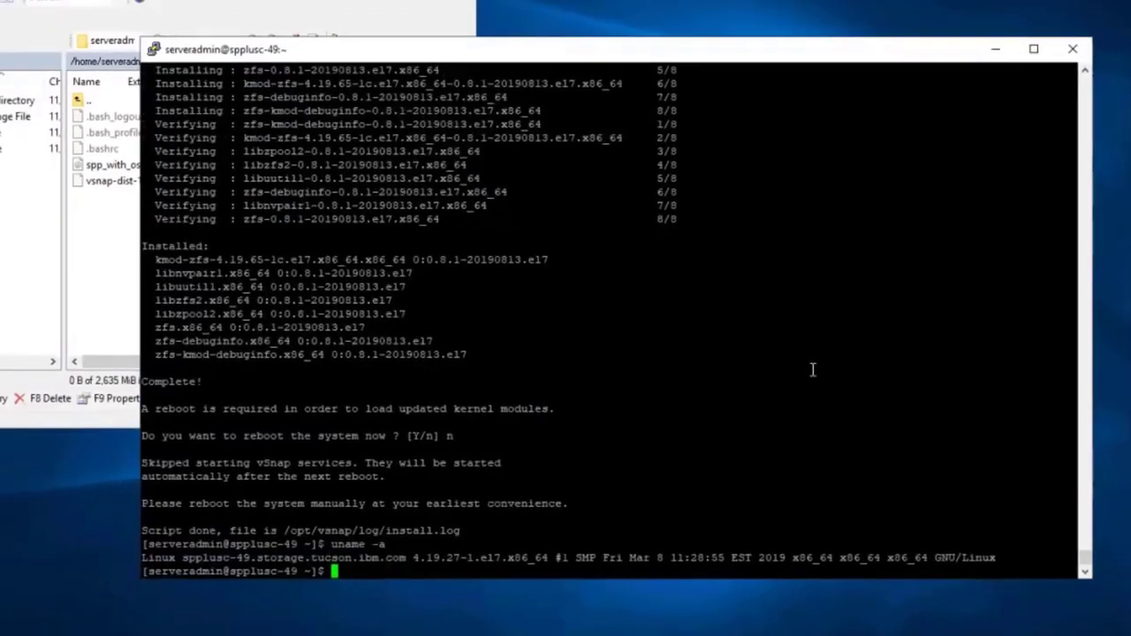
pyautogui.write('sudo reboot')
pyautogui.press('Return')
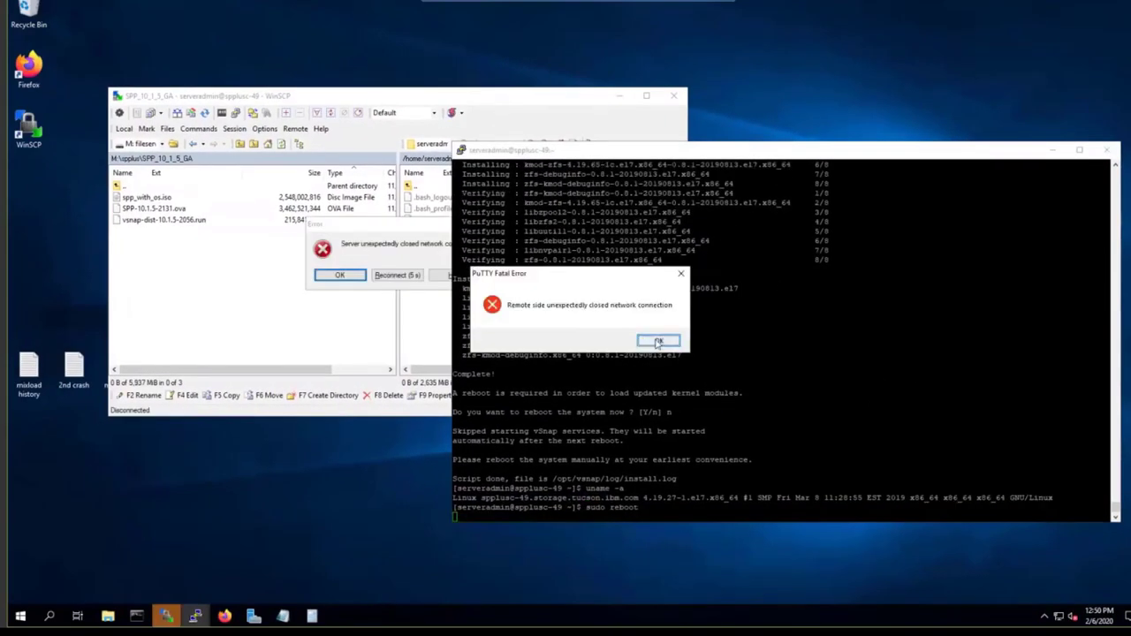
# - Dismiss the PuTTY connection error, close PuTTY, and confirm terminating the WinSCP session
pyautogui.click(658, 340)
pyautogui.click(397, 275)
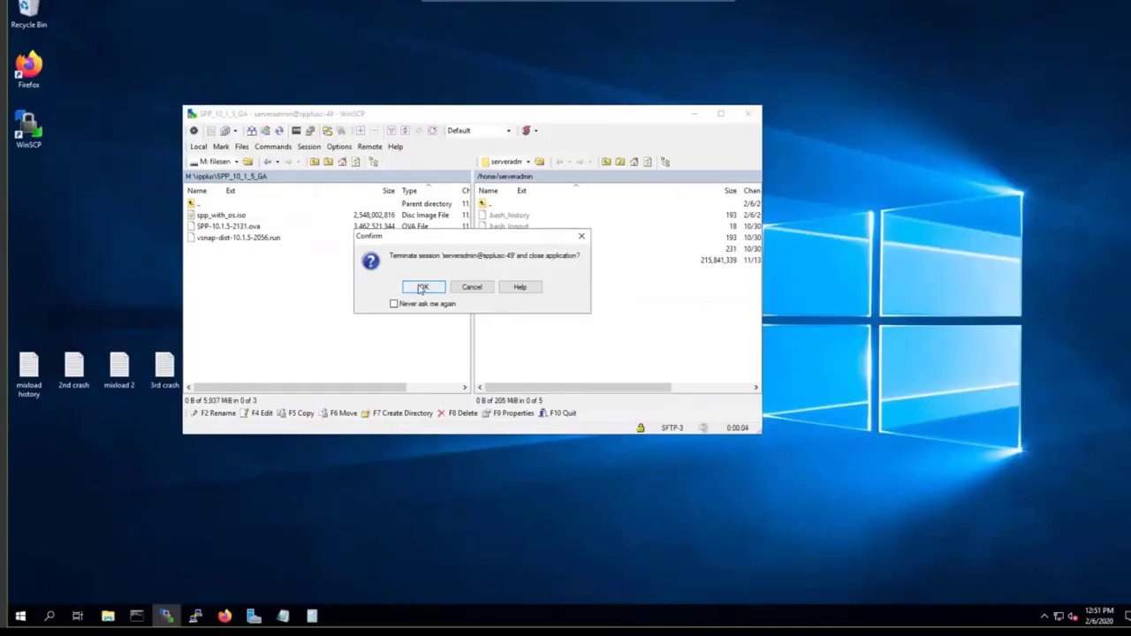
pyautogui.click(427, 286)
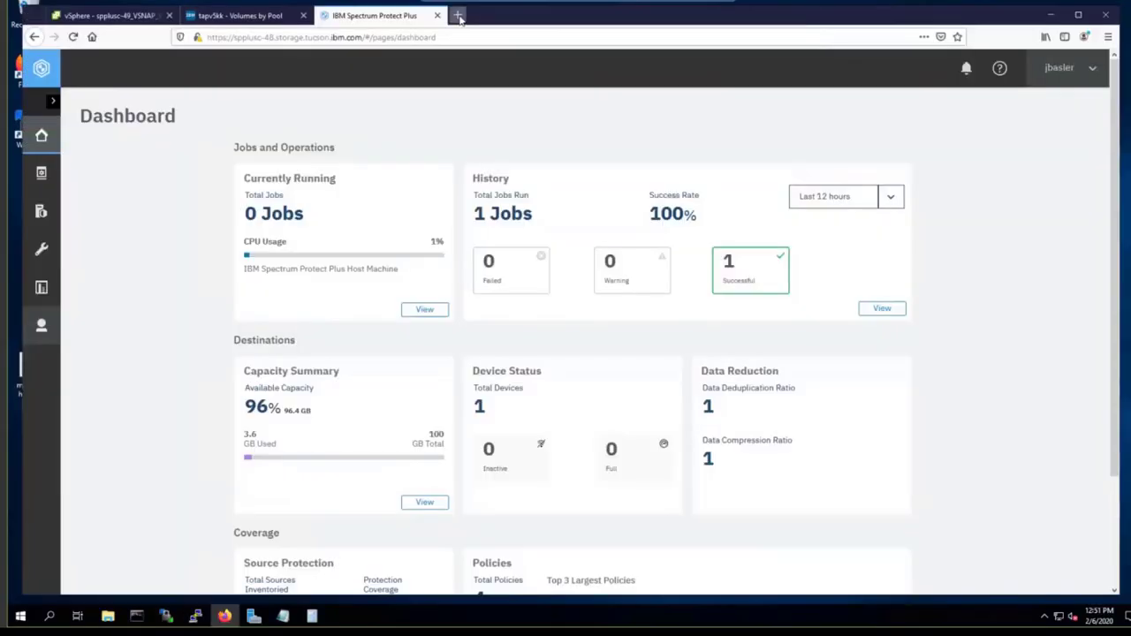
pyautogui.click(458, 16)
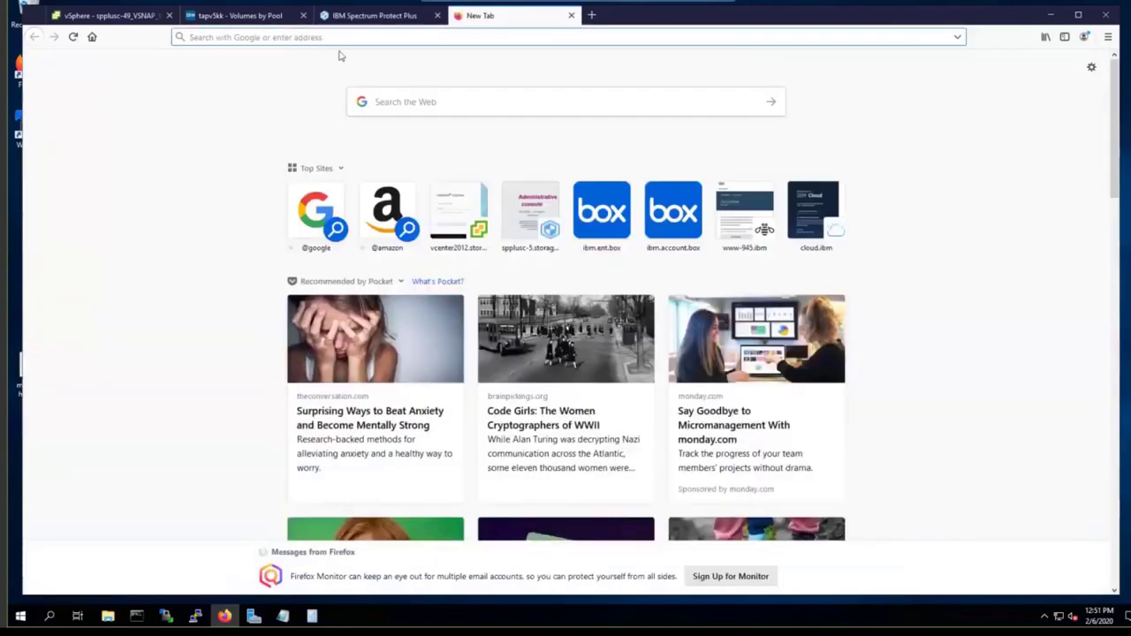
pyautogui.write('https')
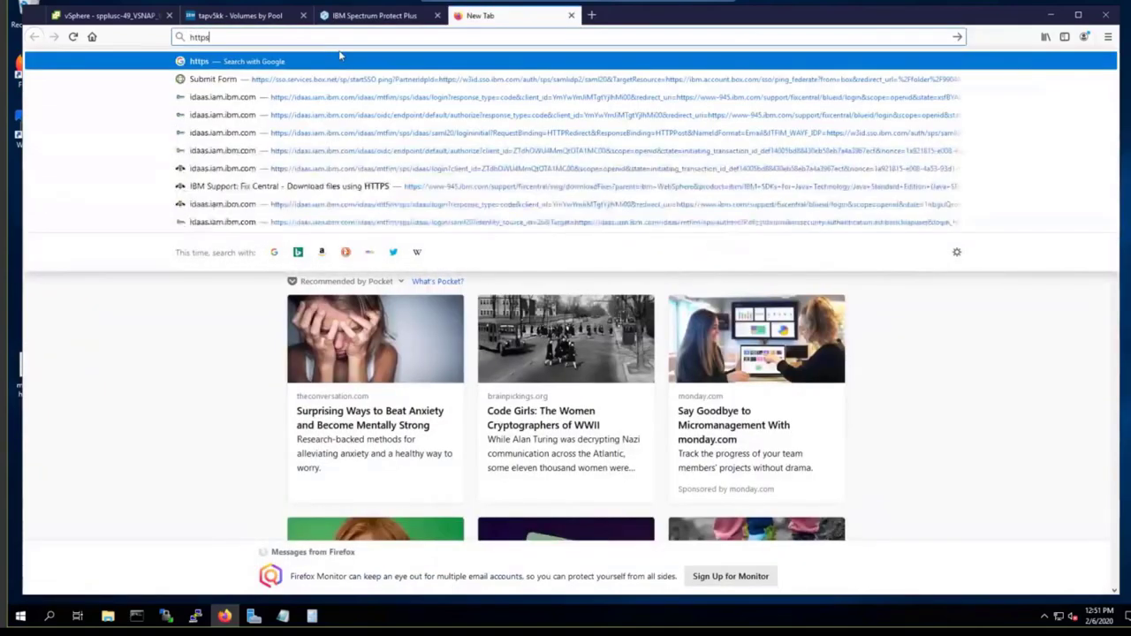
pyautogui.write(':')
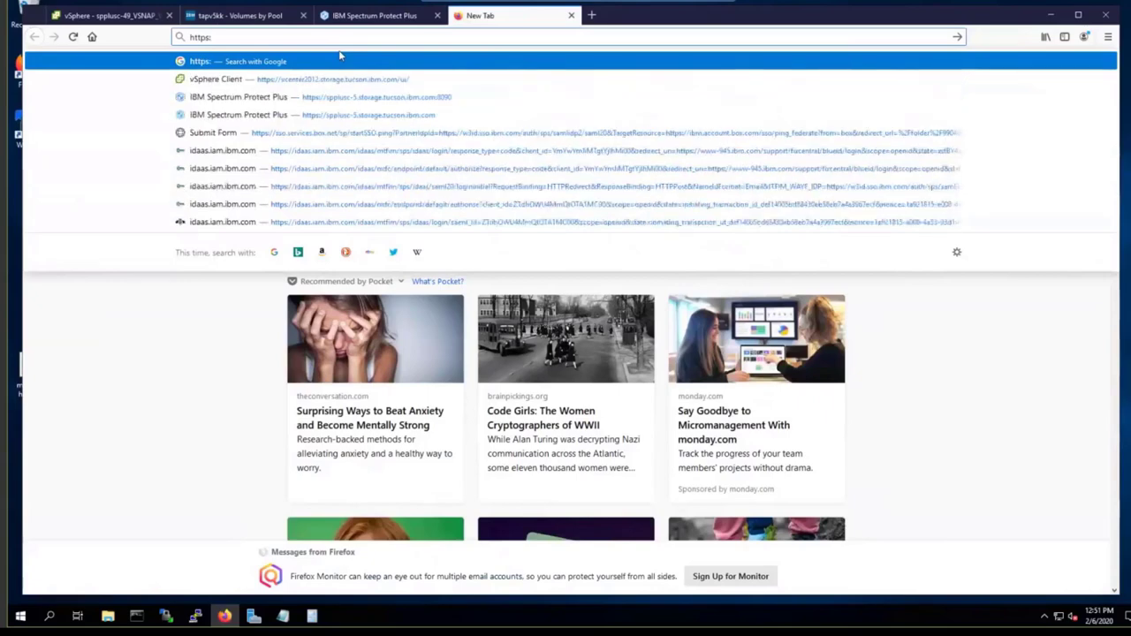
pyautogui.write('//spplusc-48.storage.tucson.ibm.')
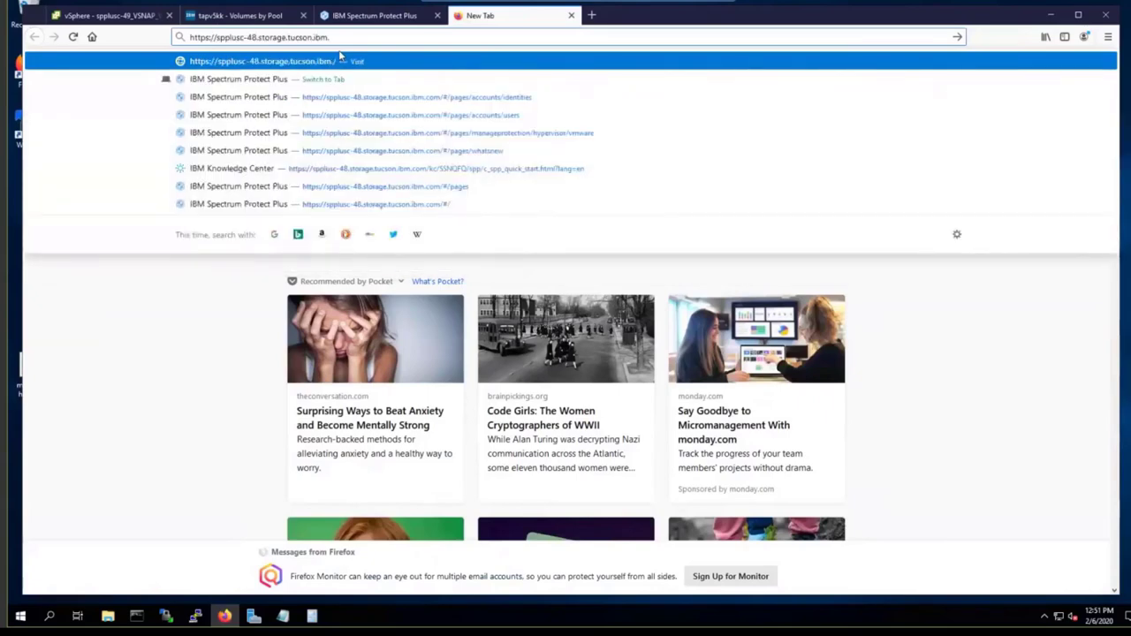
pyautogui.write('com:8090')
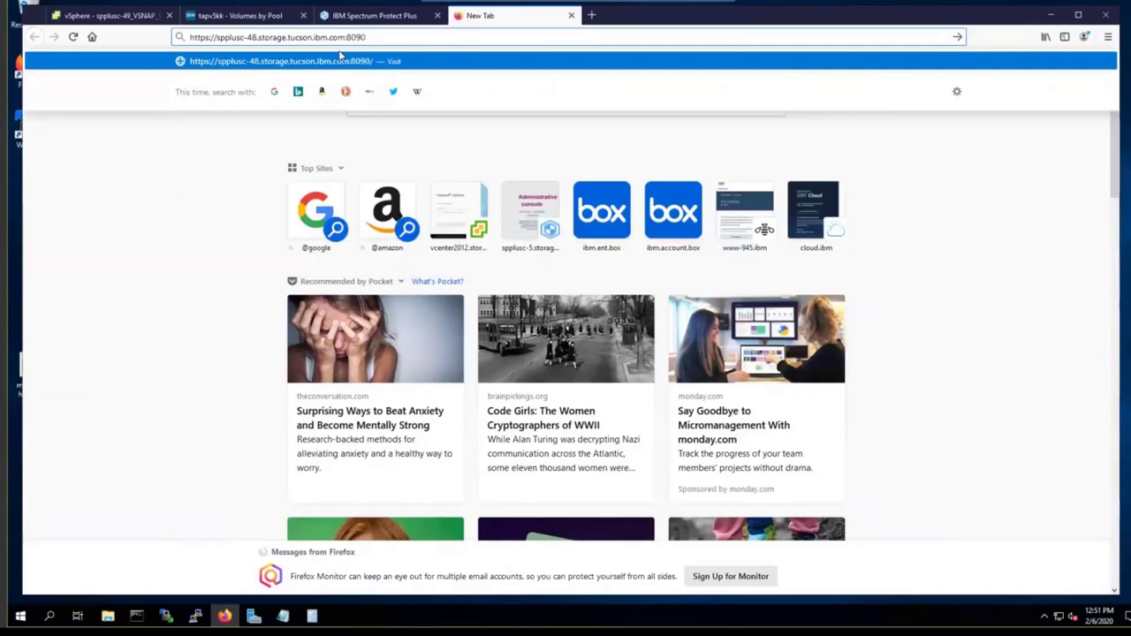
pyautogui.press('Return')
pyautogui.click(759, 384)
pyautogui.click(727, 565)
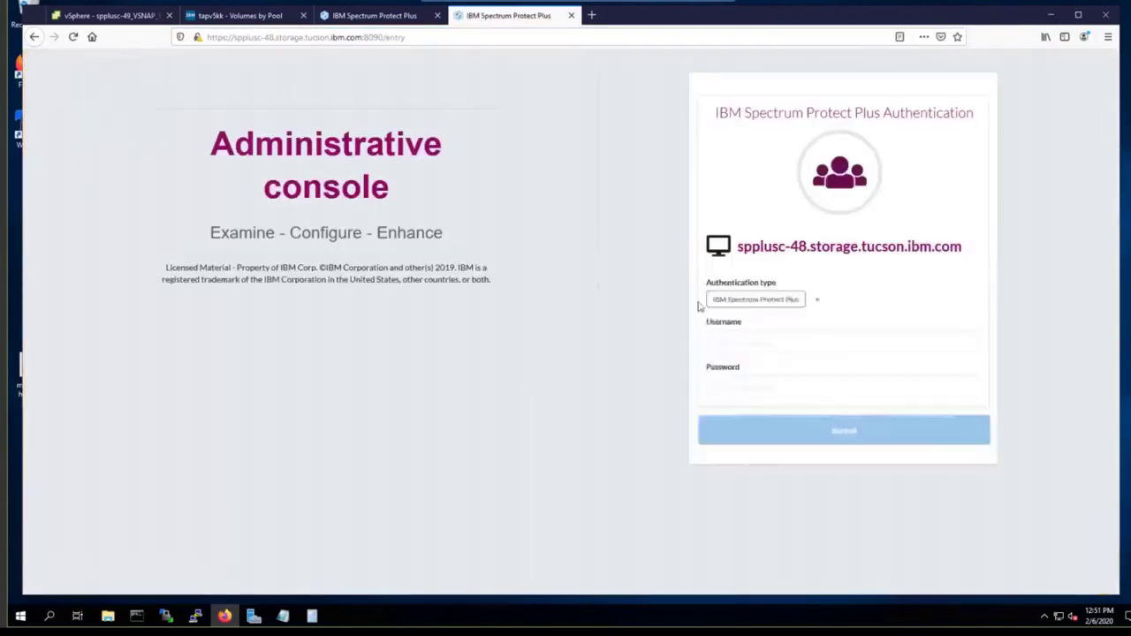
# - Sign in with the administrator username and password, declining to save the login
pyautogui.click(769, 344)
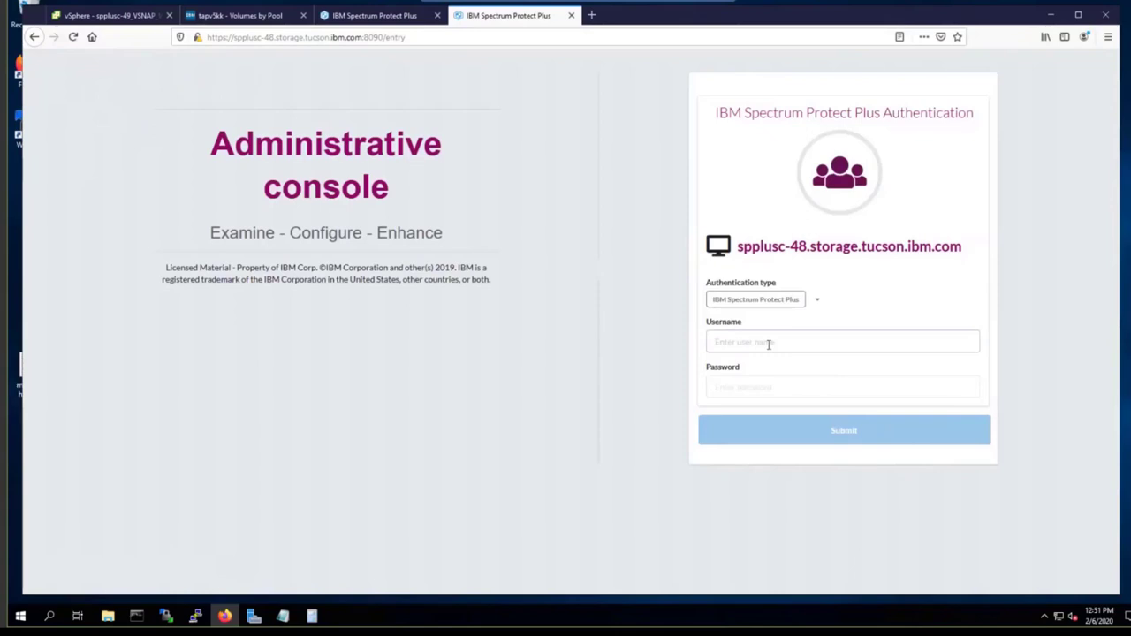
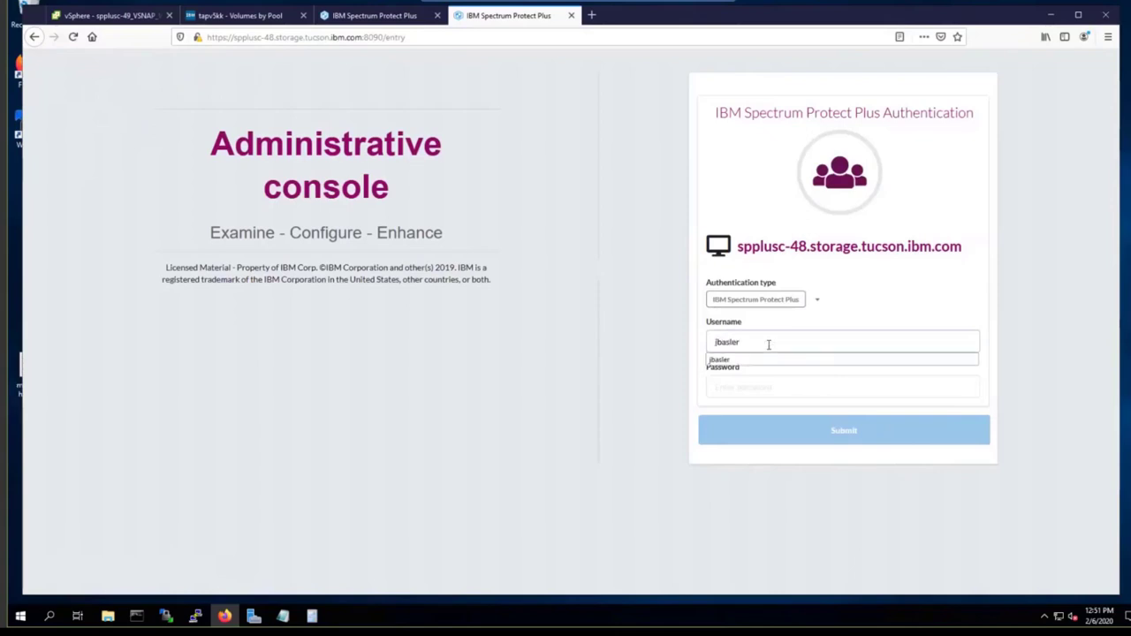
pyautogui.press('Tab')
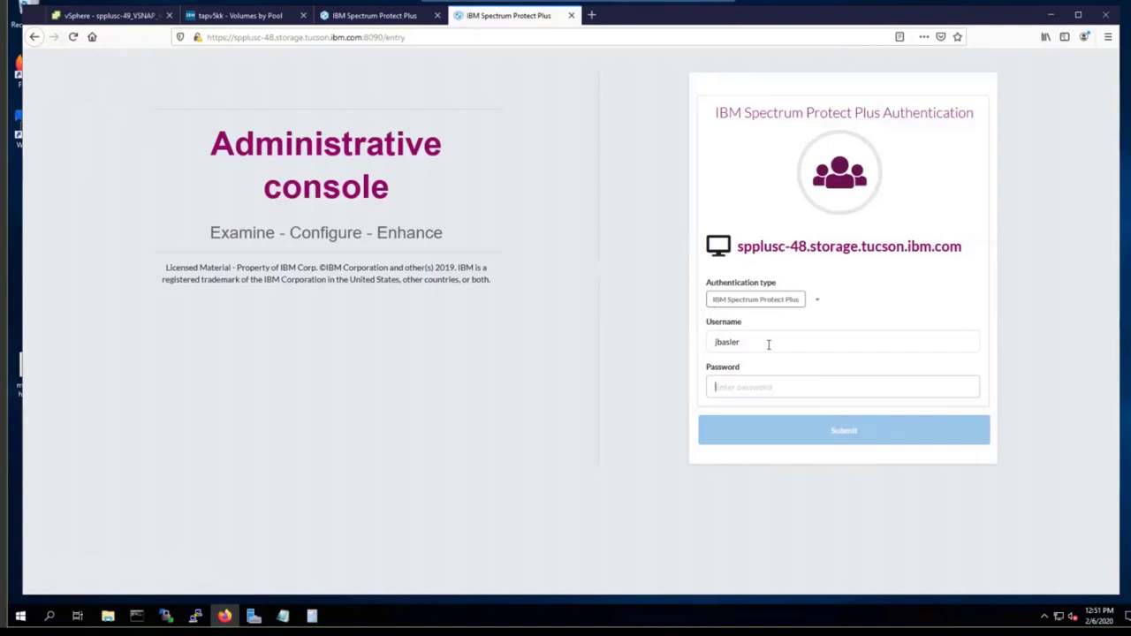
pyautogui.write('••••••••')
pyautogui.click(857, 430)
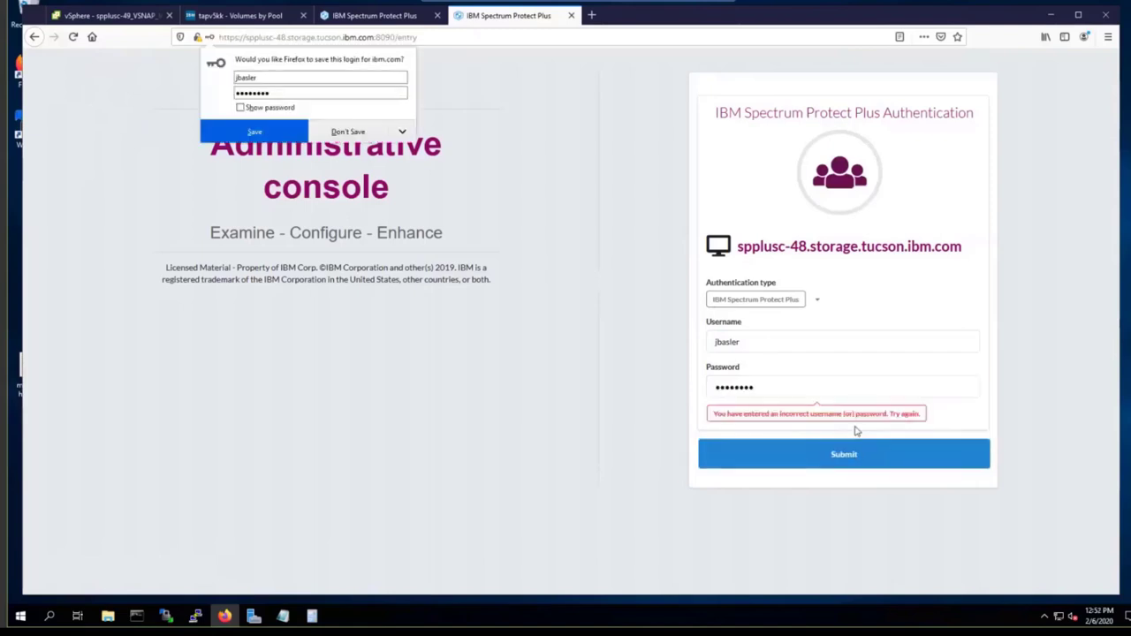
pyautogui.click(709, 386)
pyautogui.press('Return')
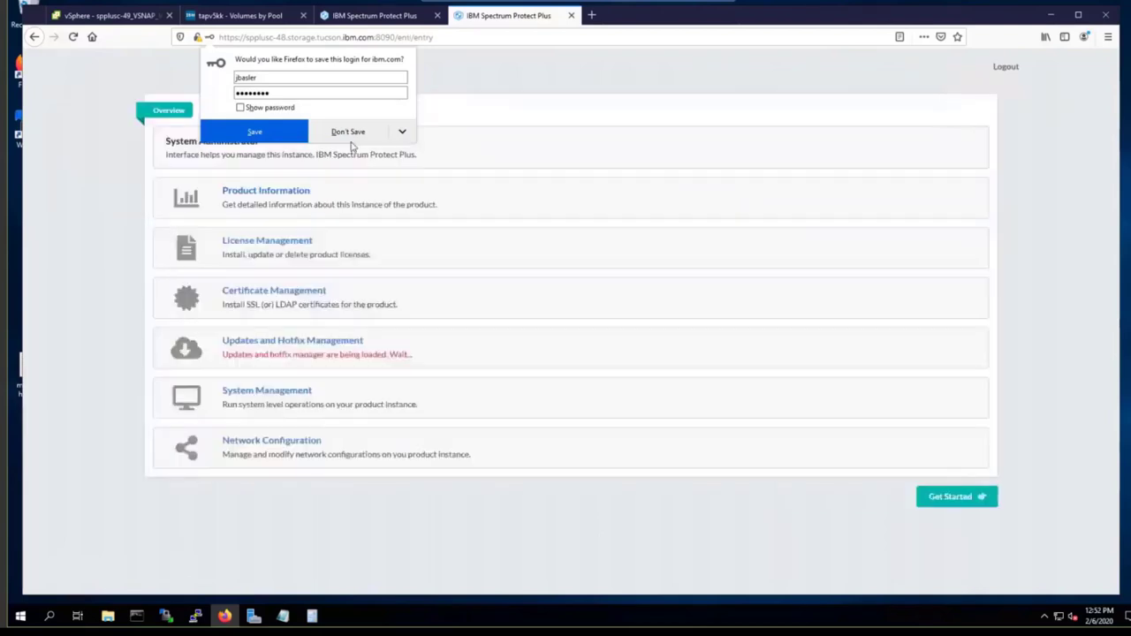
pyautogui.click(347, 131)
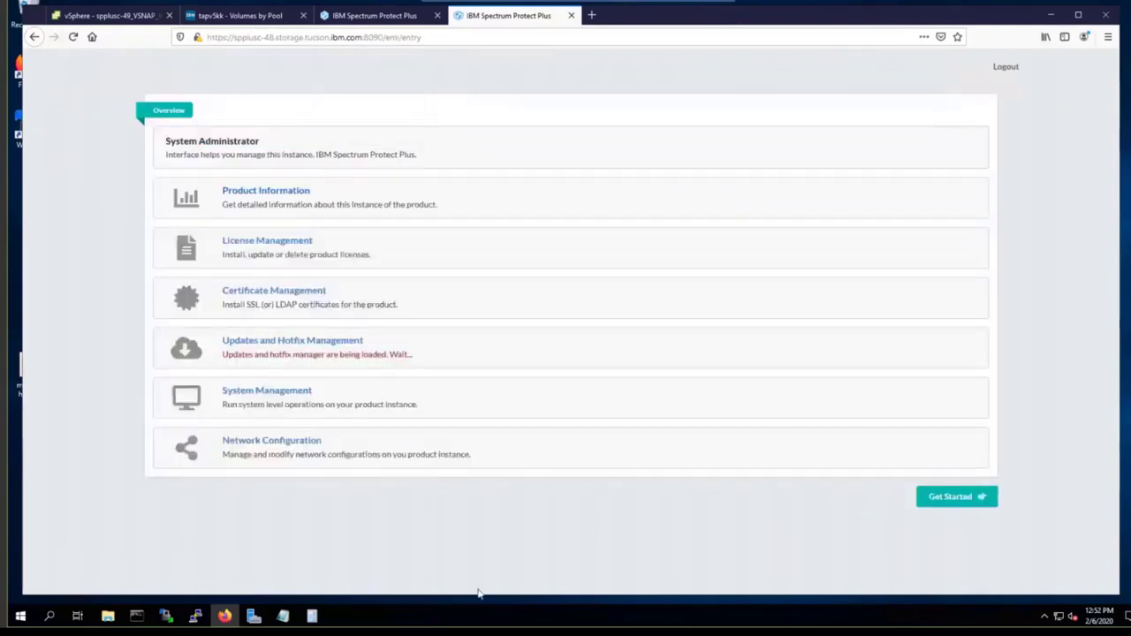
# - Open Updates and Hotfix Management and start a manual update-image upload
pyautogui.click(270, 358)
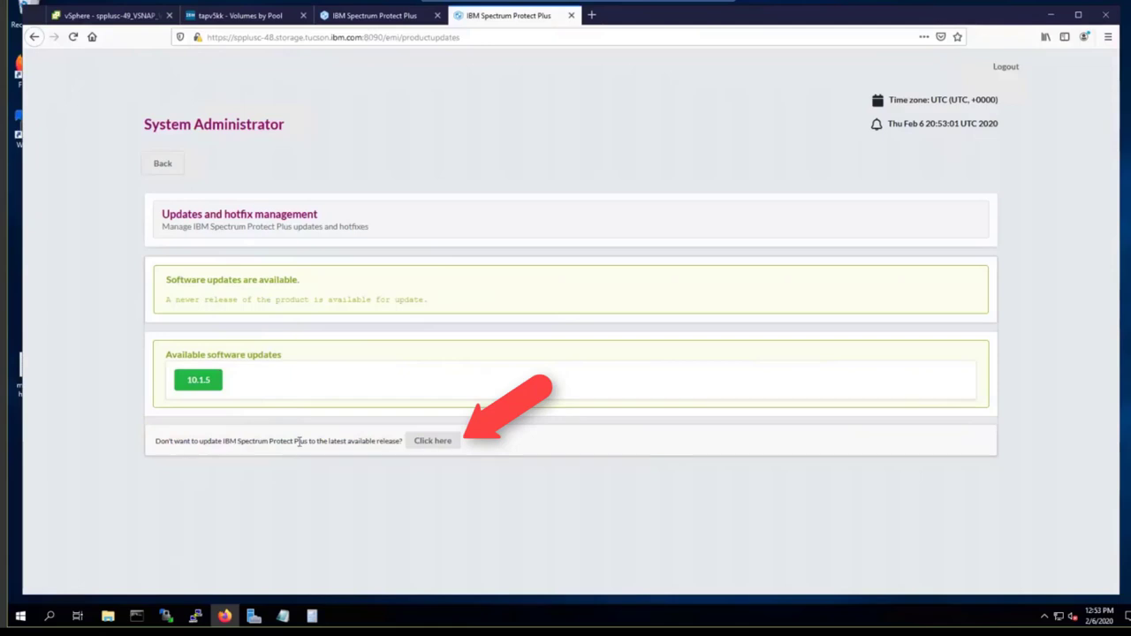
pyautogui.click(434, 441)
pyautogui.click(184, 458)
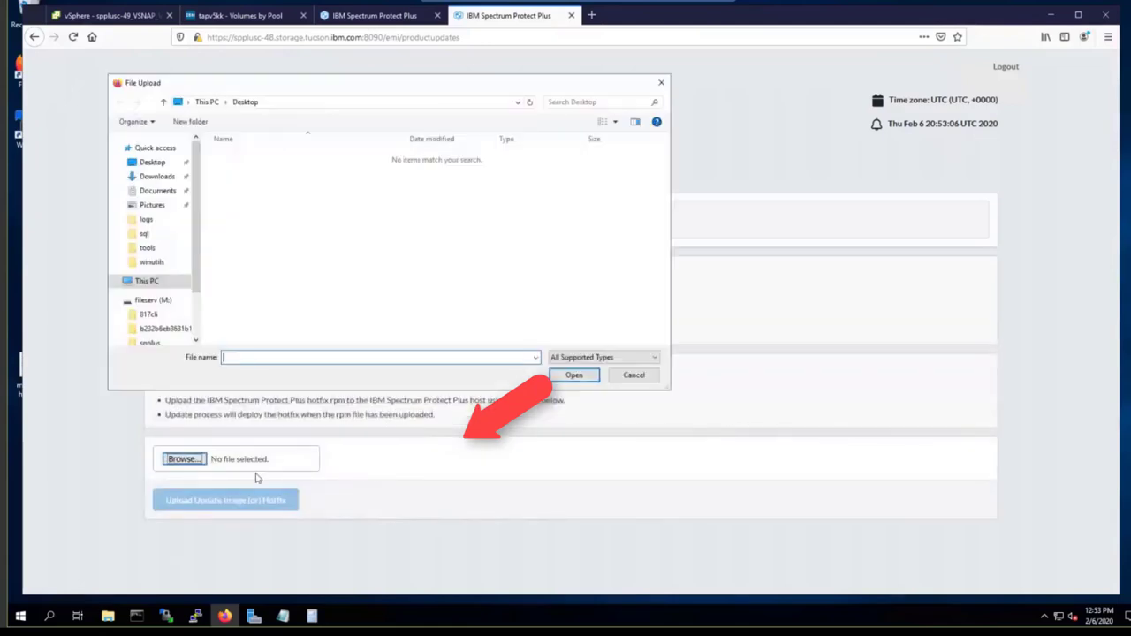
# - Pick the spp_with_os image from spplus/10.1.5_eFix2, then reopen the updates page listing 10.1.5
pyautogui.click(155, 300)
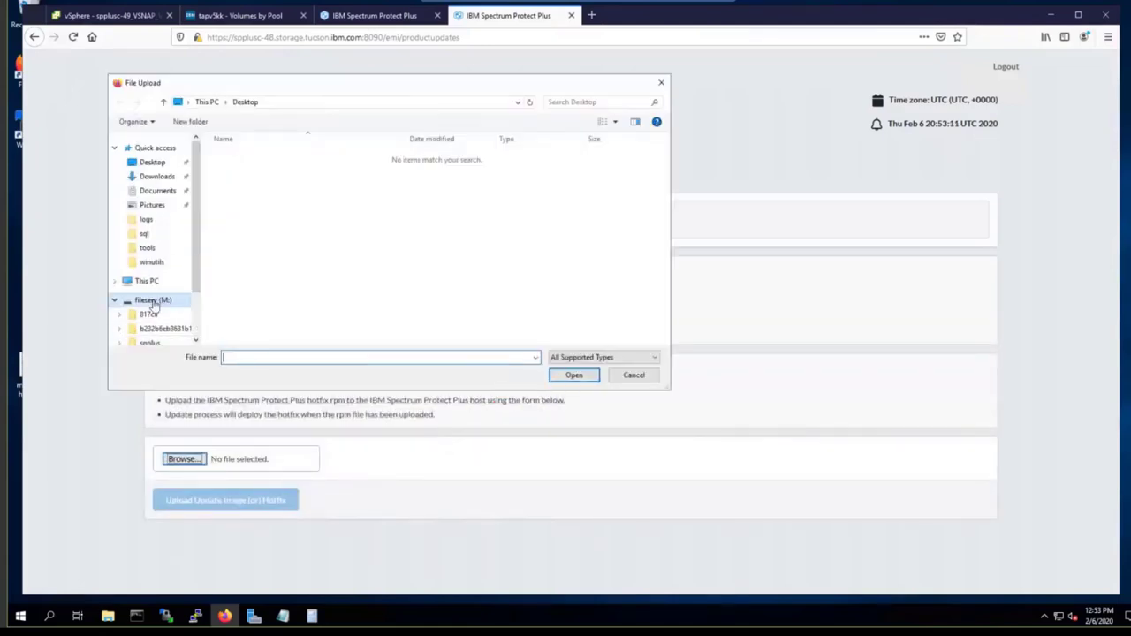
pyautogui.doubleClick(232, 180)
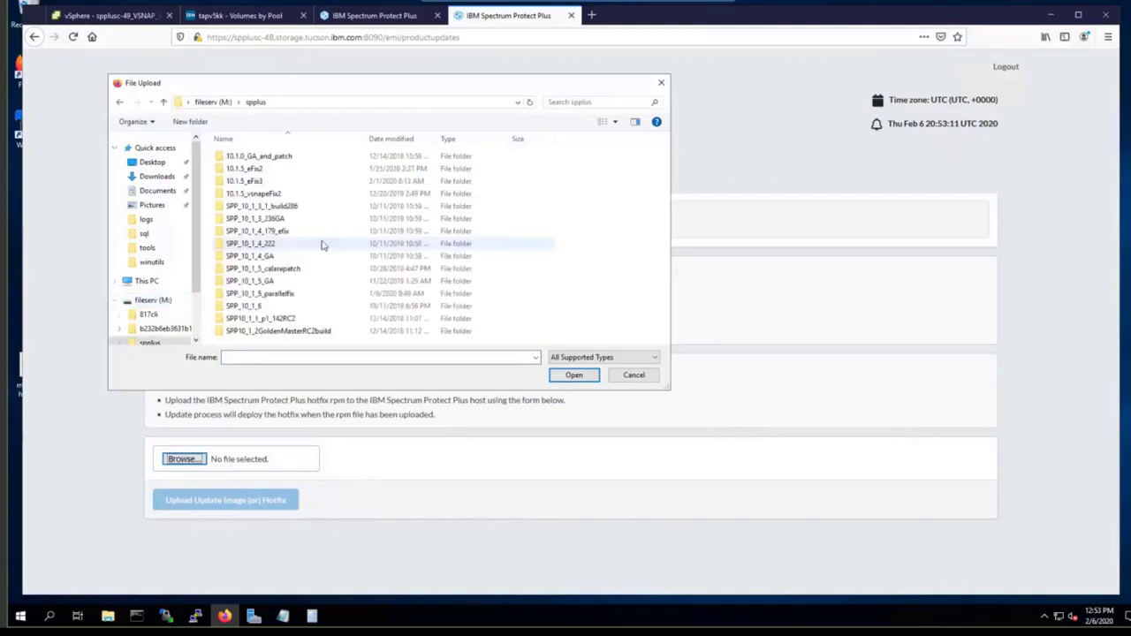
pyautogui.doubleClick(255, 170)
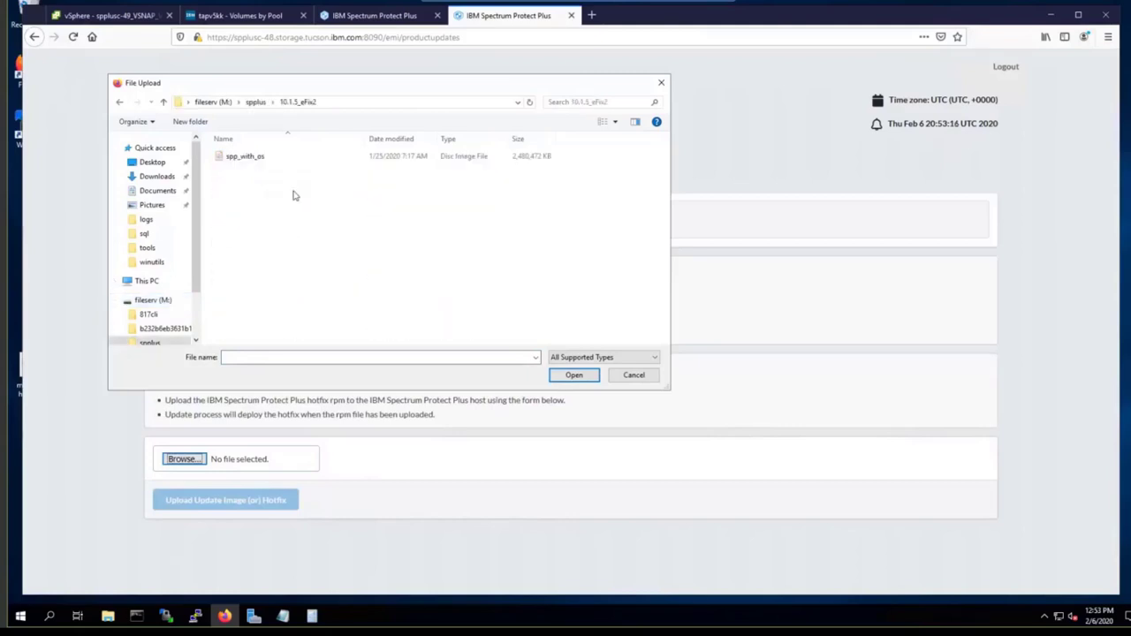
pyautogui.click(252, 156)
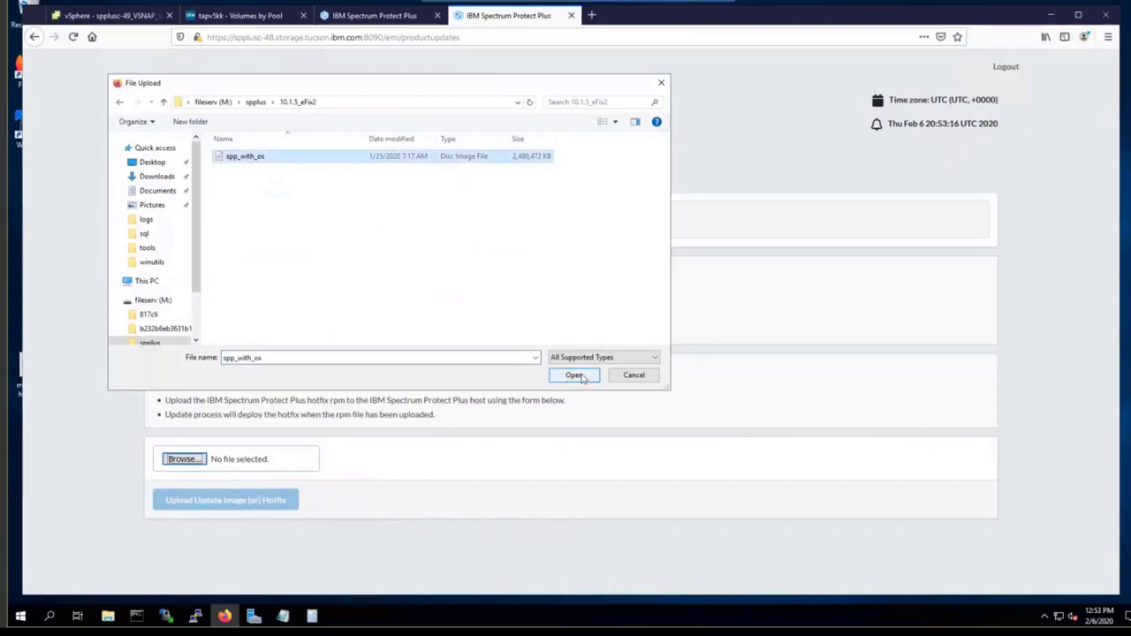
pyautogui.click(583, 380)
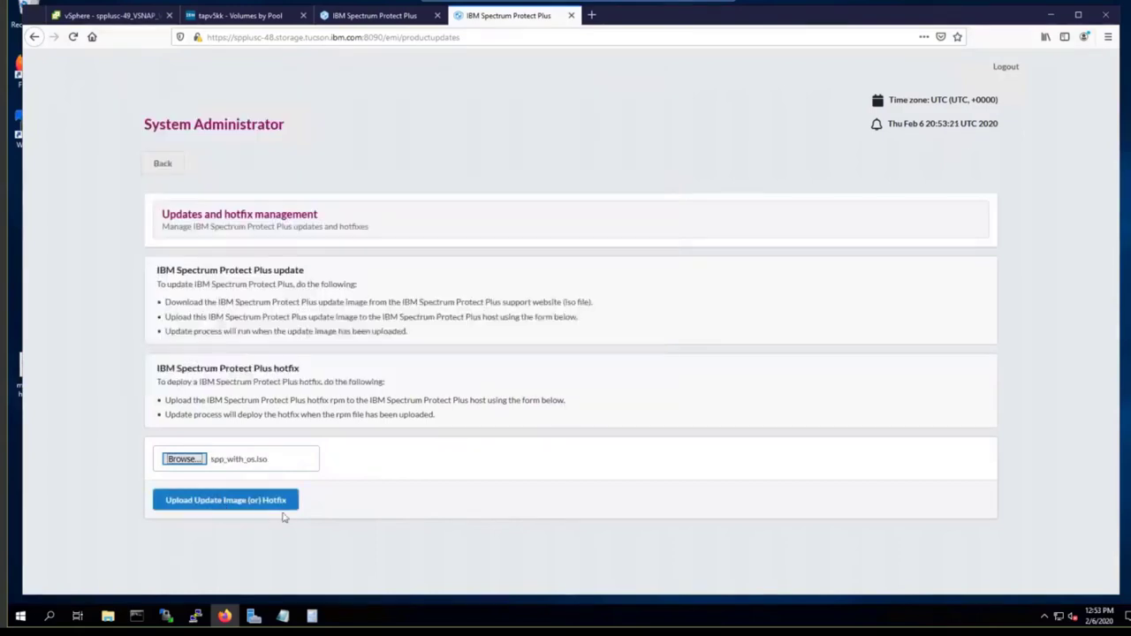
pyautogui.click(163, 165)
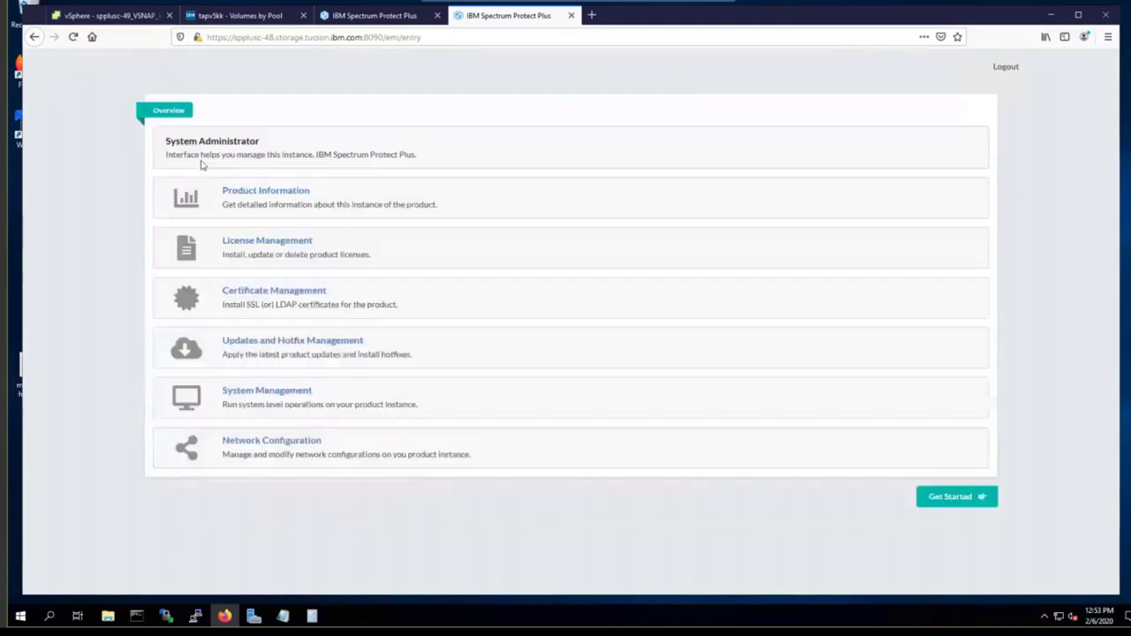
pyautogui.click(295, 341)
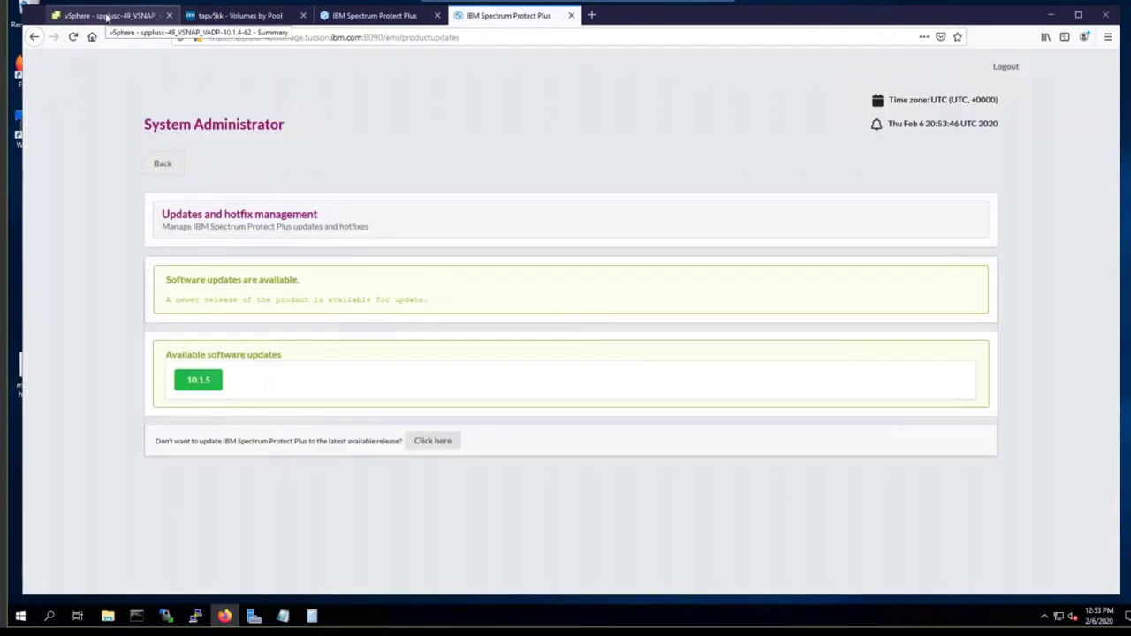
# - Snapshot the spplusc-48_SPP-10.1.5-2131 VM as 'Before software upgrade', excluding its memory
pyautogui.click(106, 17)
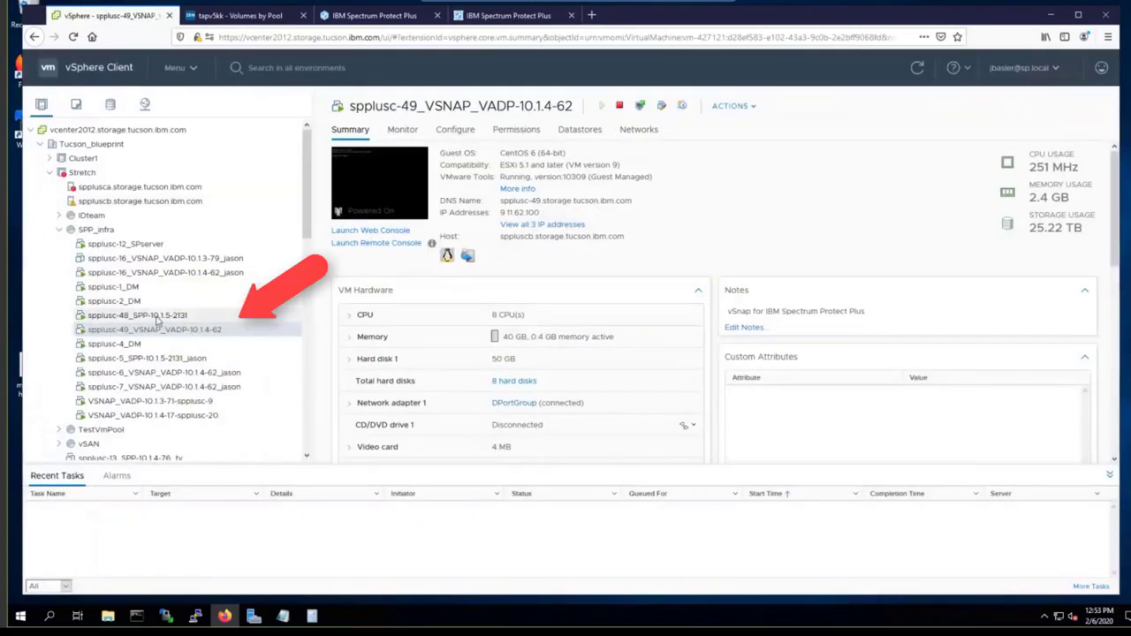
pyautogui.click(165, 316)
pyautogui.rightClick(147, 319)
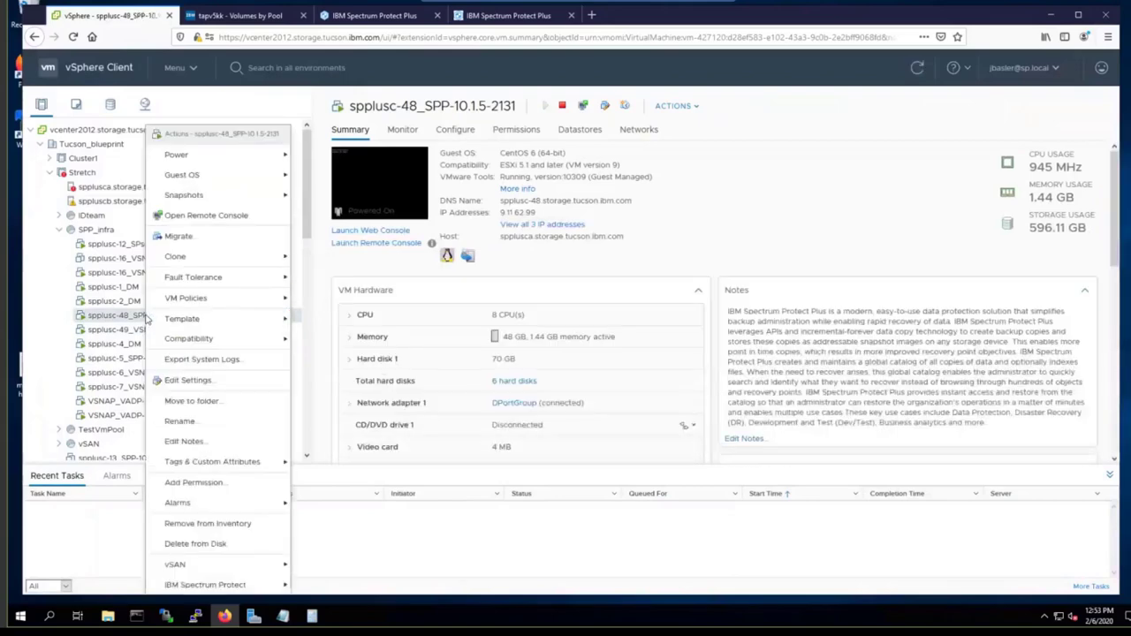
pyautogui.moveTo(233, 196)
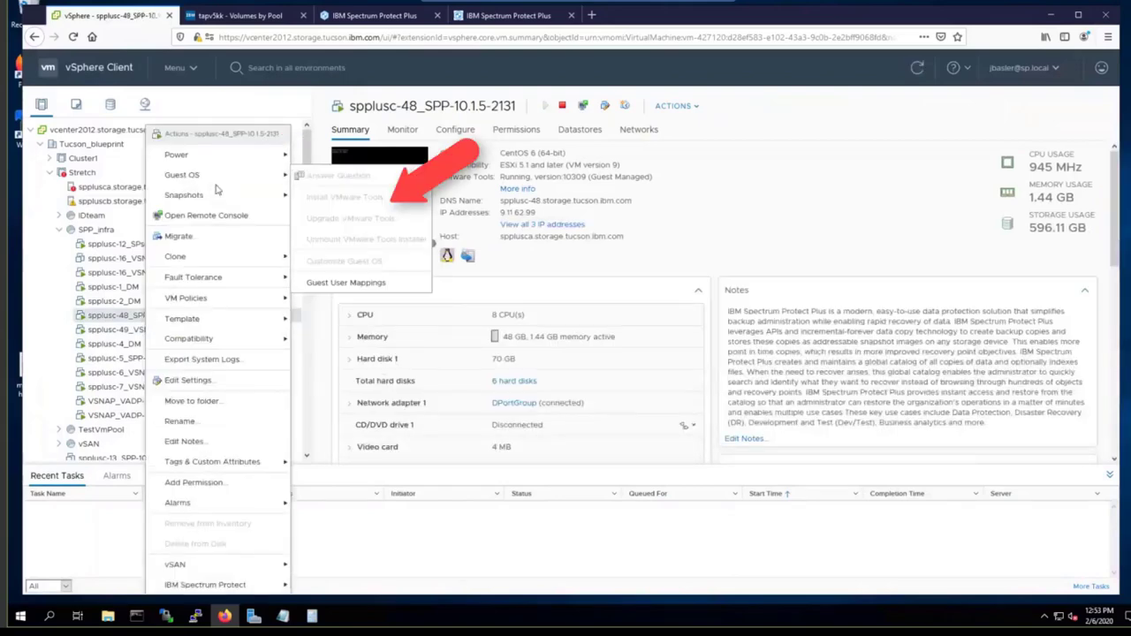
pyautogui.click(328, 200)
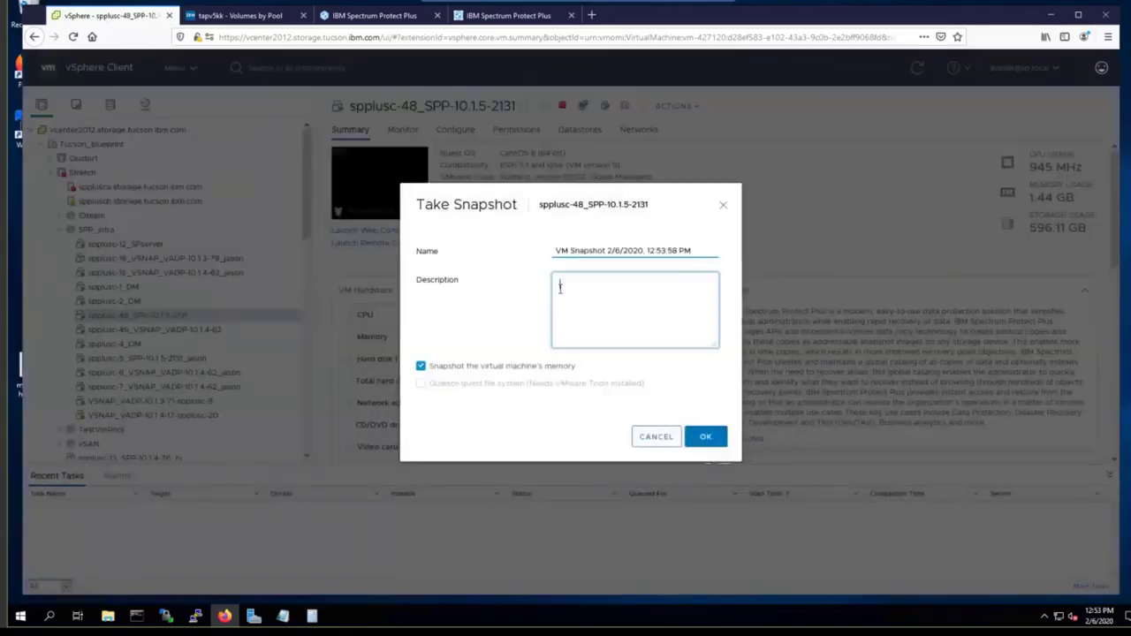
pyautogui.click(559, 288)
pyautogui.write('Before software upgra')
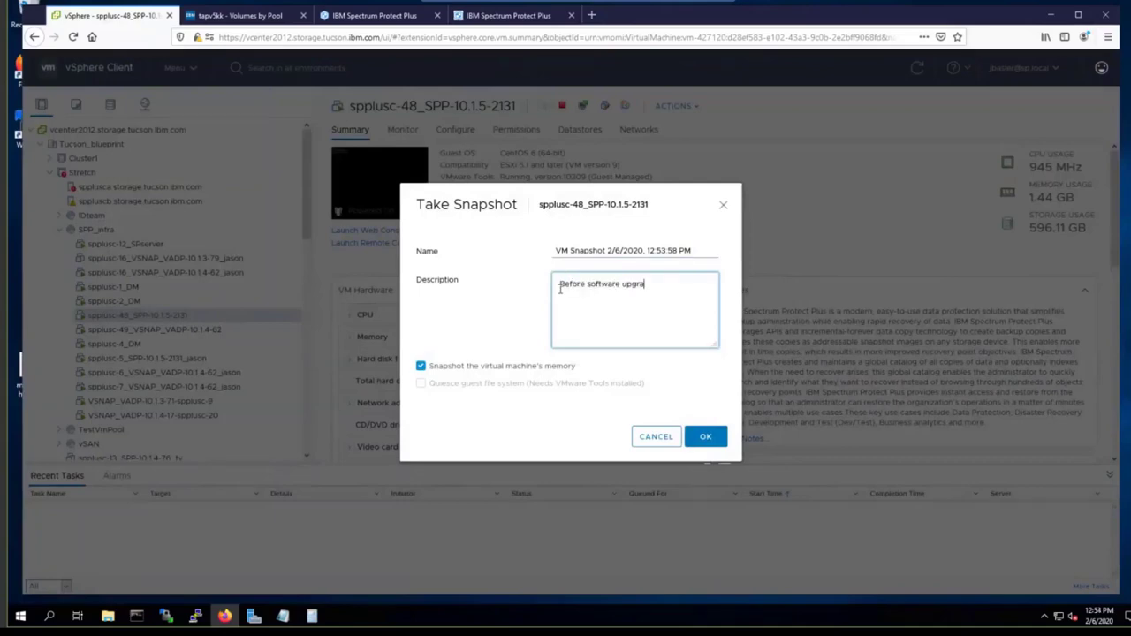
pyautogui.write('de')
pyautogui.click(422, 367)
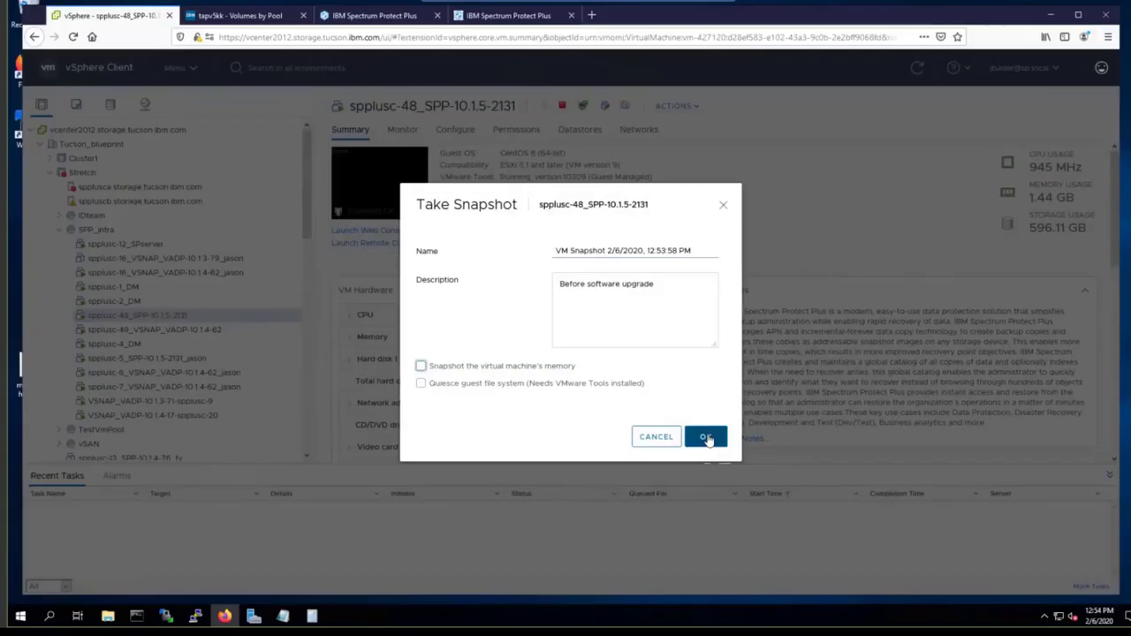
pyautogui.click(705, 437)
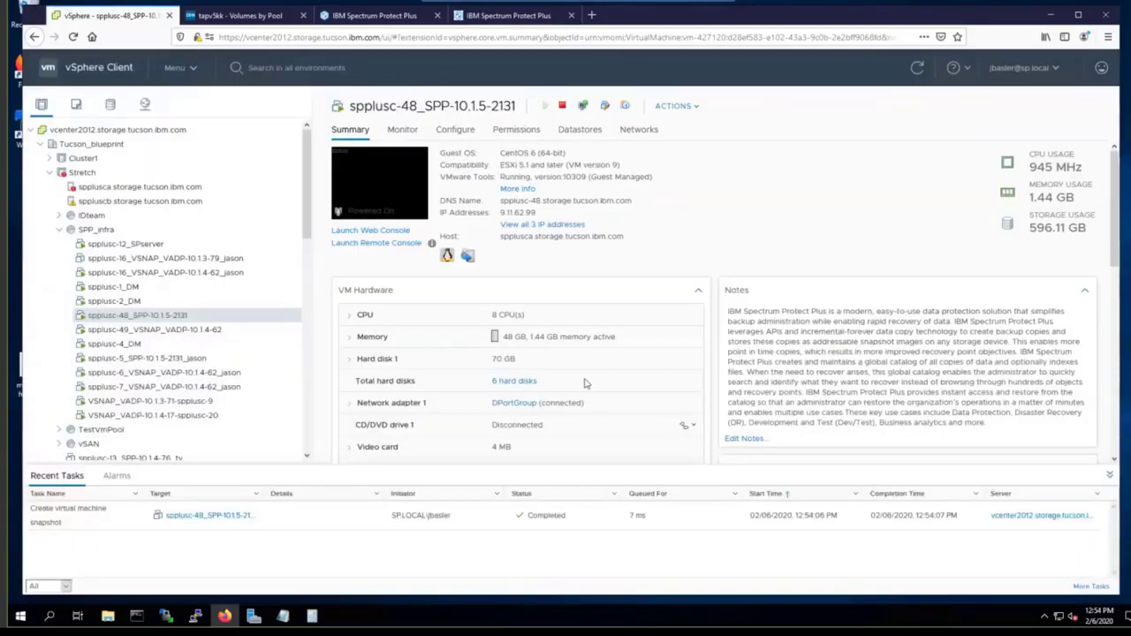
pyautogui.click(511, 18)
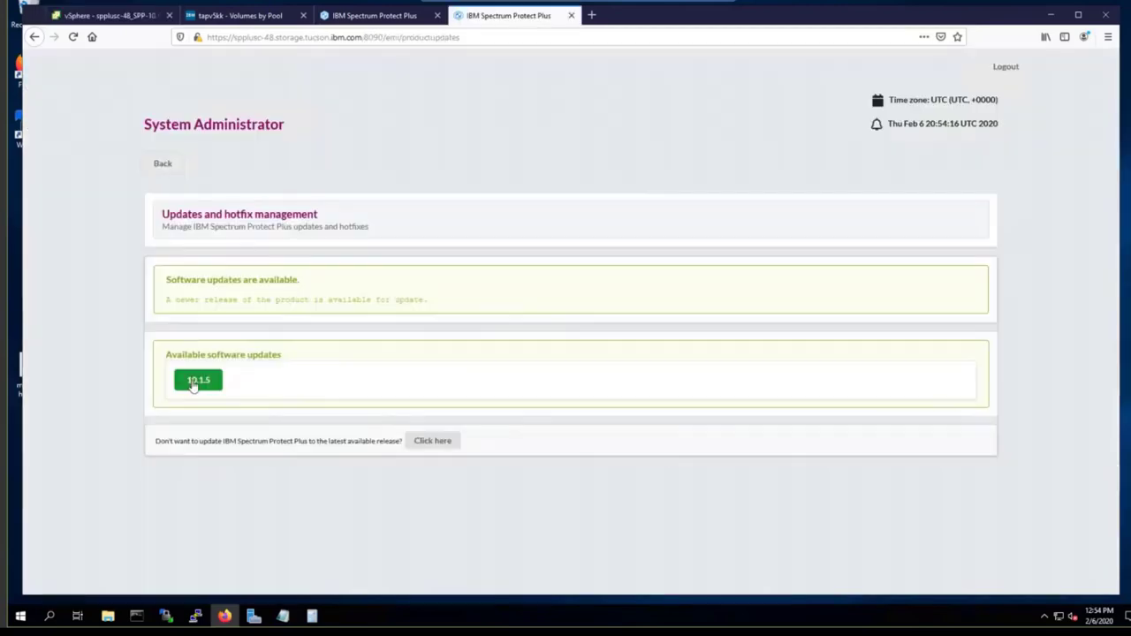
# - Launch the 10.1.5 update, follow its progress log, sign out the other session, and minimize Firefox
pyautogui.click(196, 382)
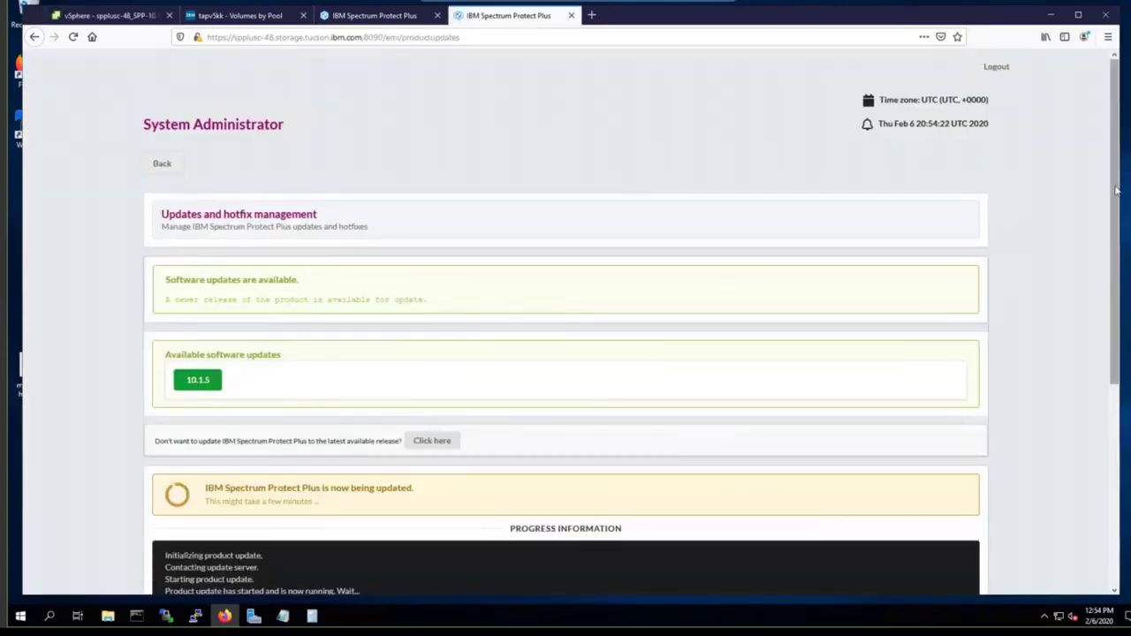
pyautogui.scroll(-3, 1120, 360)
pyautogui.scroll(-2, 1120, 362)
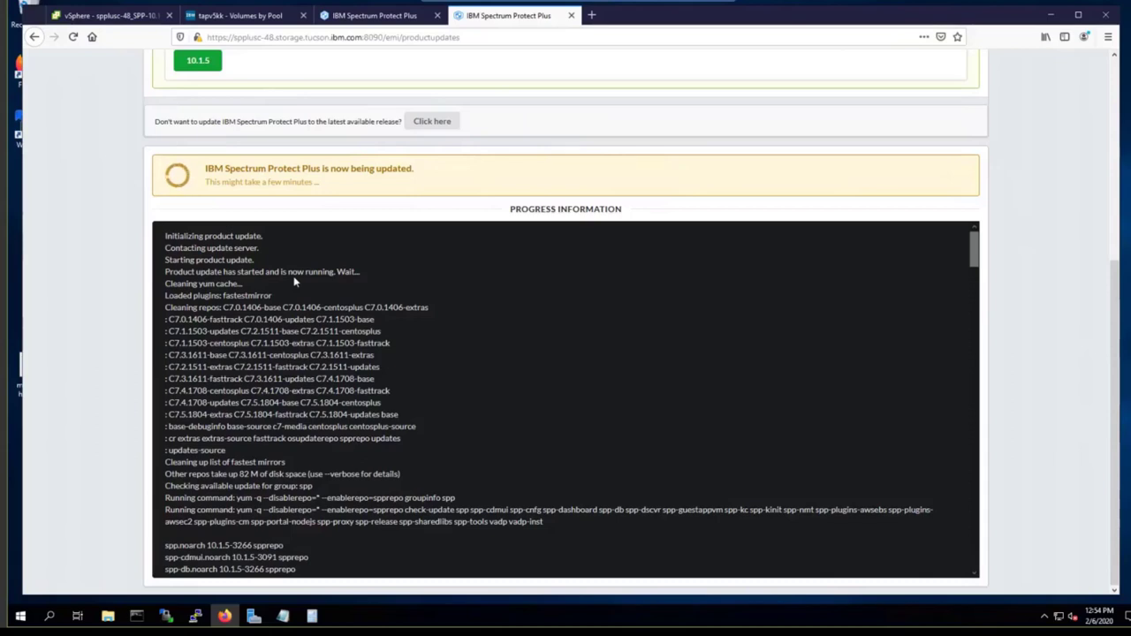
pyautogui.click(373, 16)
pyautogui.click(780, 241)
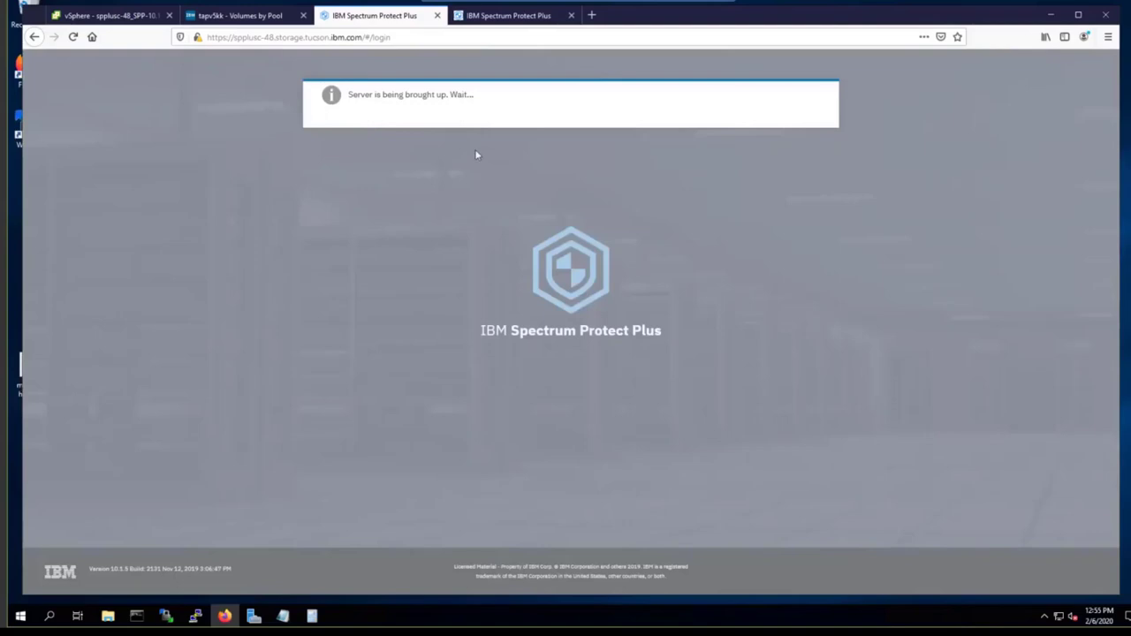
pyautogui.click(1051, 15)
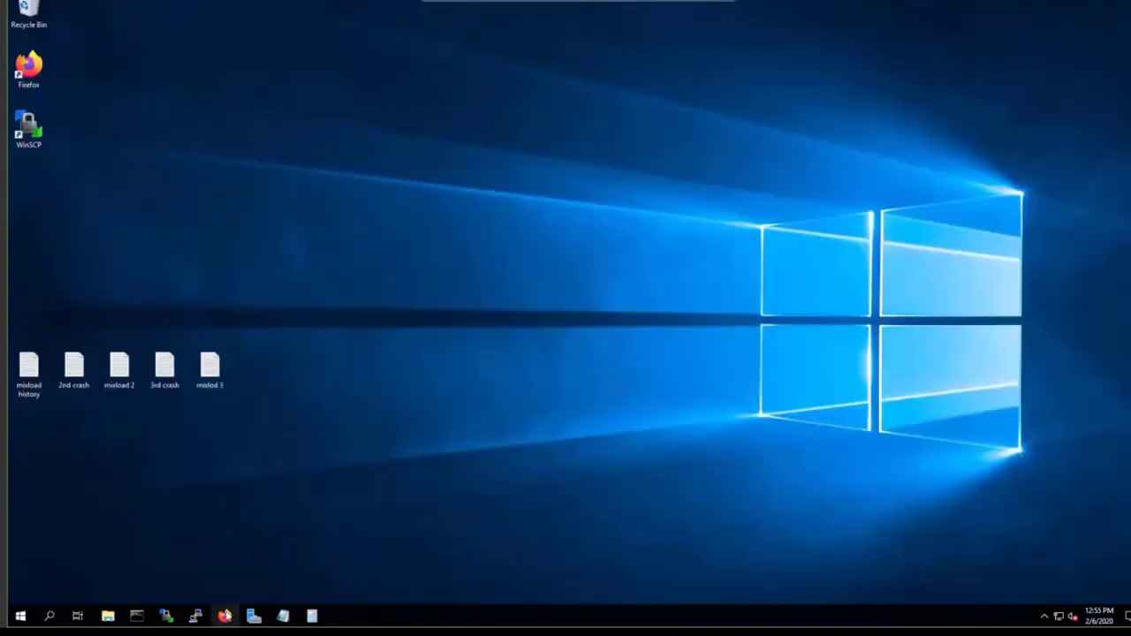
# - Launch PuTTY and run uname -a, highlighting the 4.19.65-1c.el7.x86_64 kernel version
pyautogui.rightClick(196, 620)
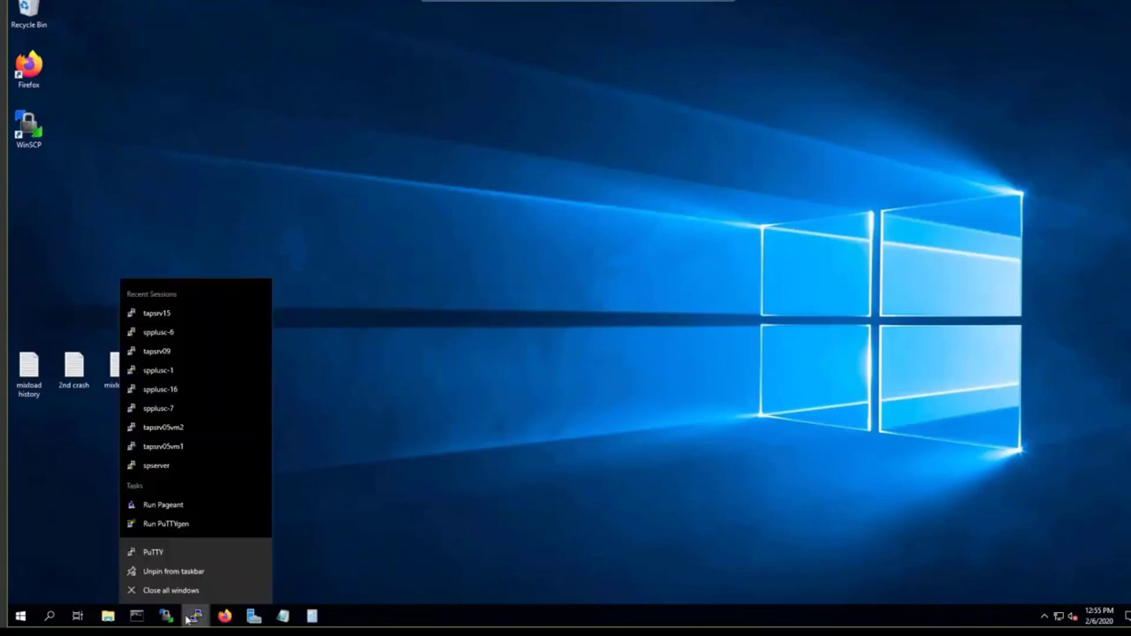
pyautogui.click(185, 552)
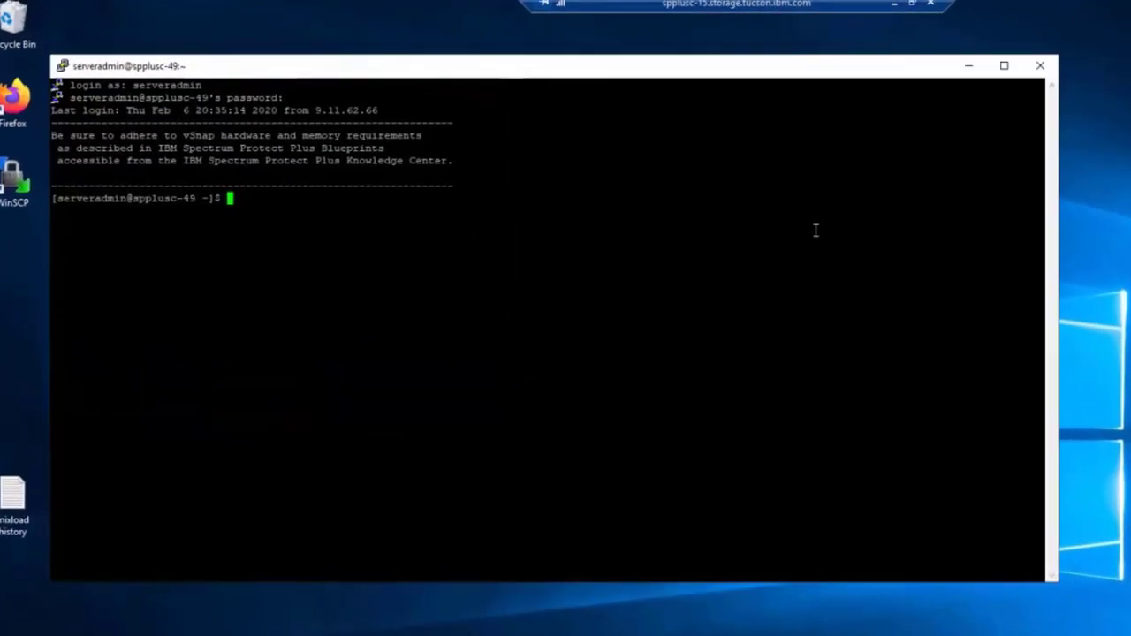
pyautogui.moveTo(658, 74); pyautogui.dragTo(772, 104)
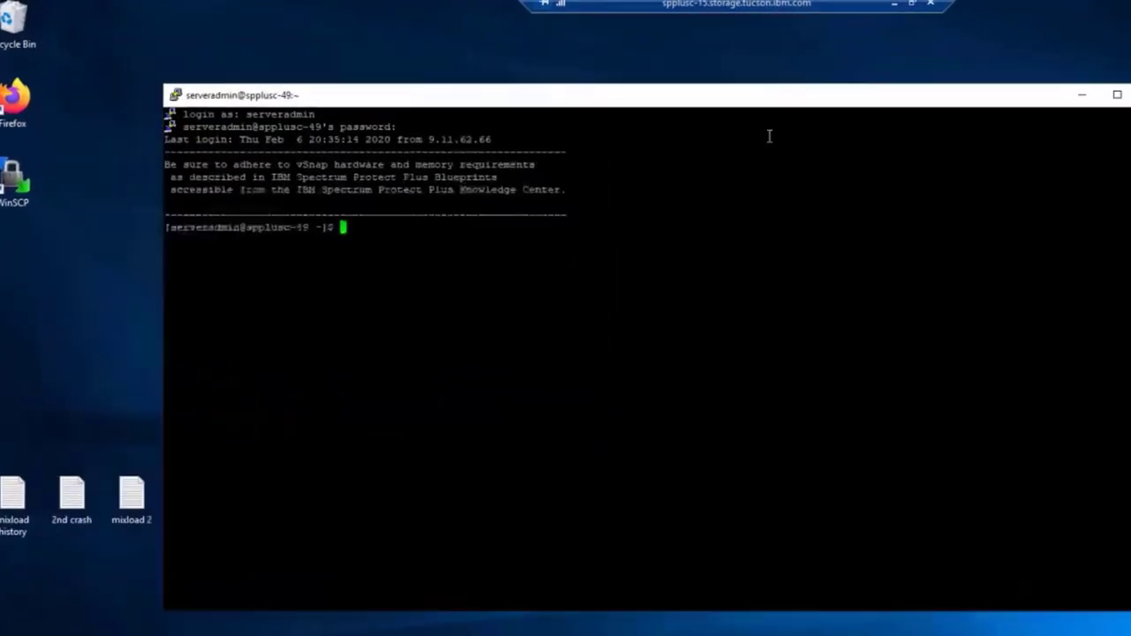
pyautogui.write('uname -a')
pyautogui.press('Return')
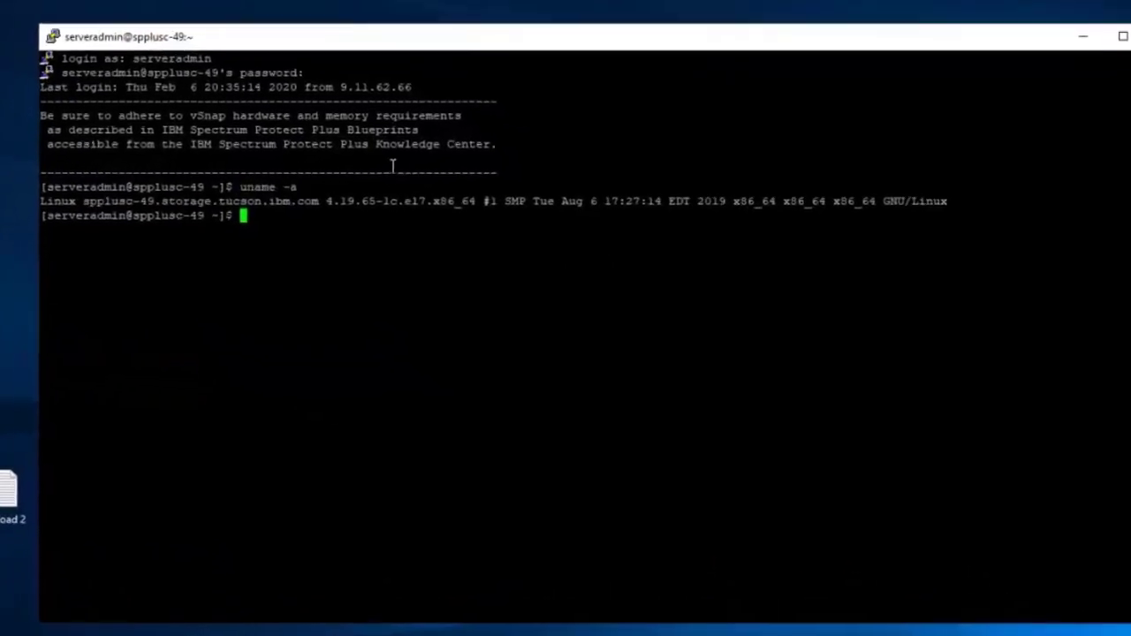
pyautogui.moveTo(327, 201); pyautogui.dragTo(456, 191)
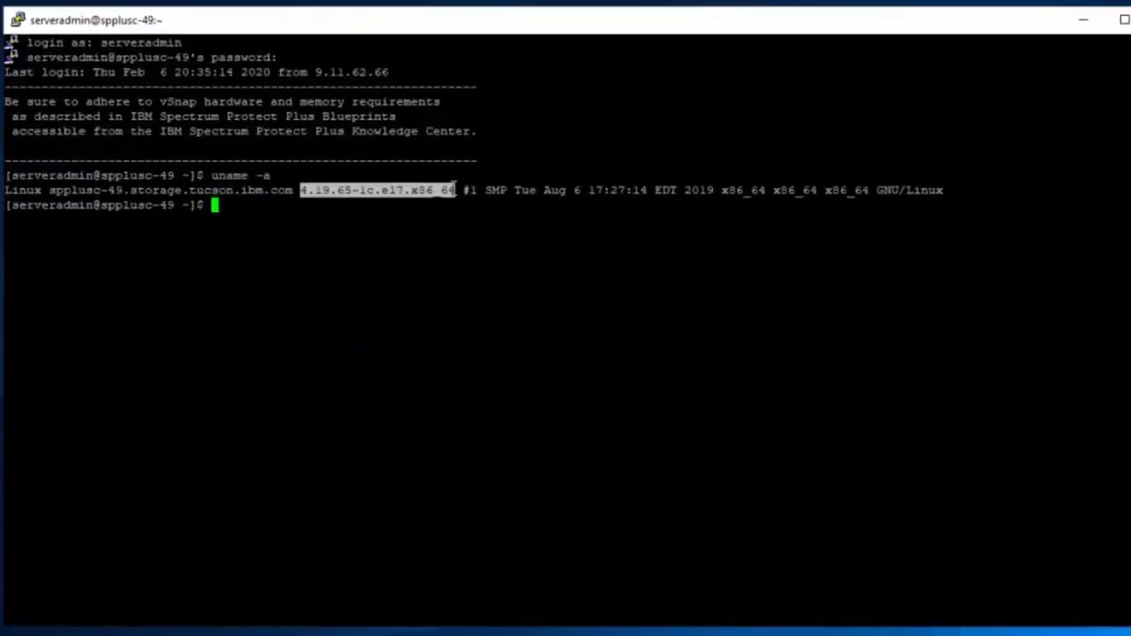
pyautogui.click(416, 342)
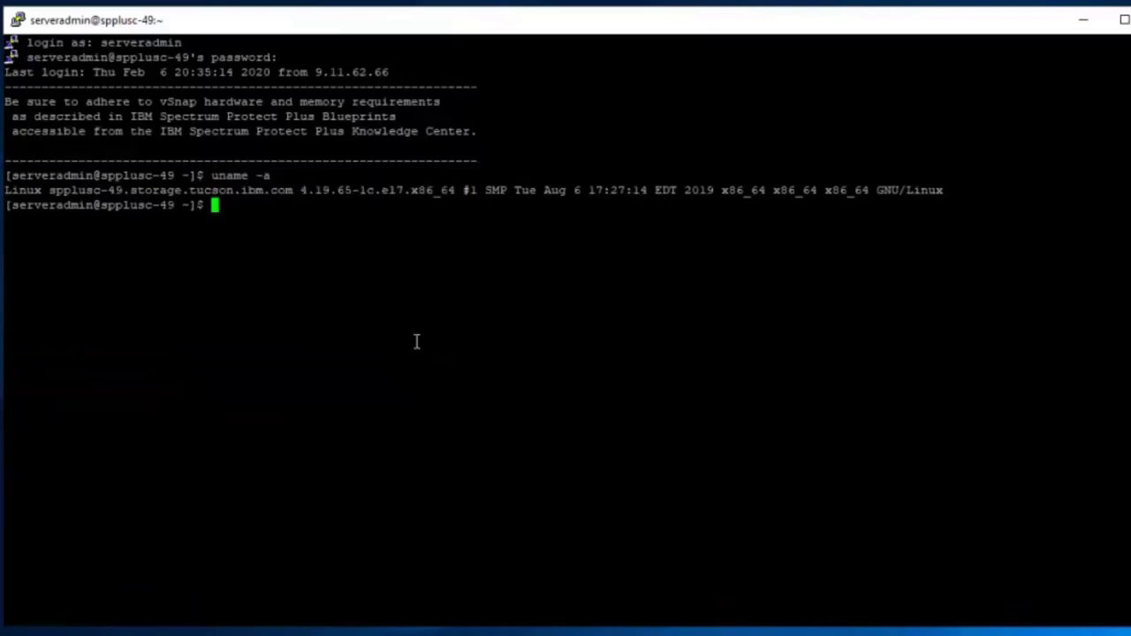
# - Run vsnap system show and highlight the VSNAP VERSION 10.1.5-2056 line
pyautogui.write('vsnap system show')
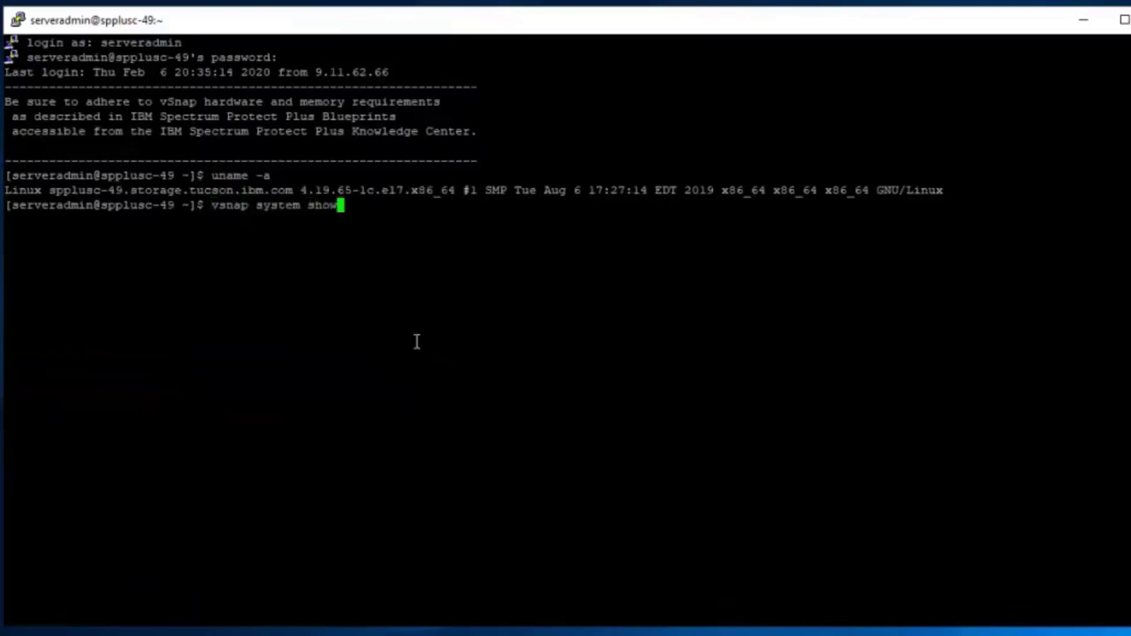
pyautogui.press('Return')
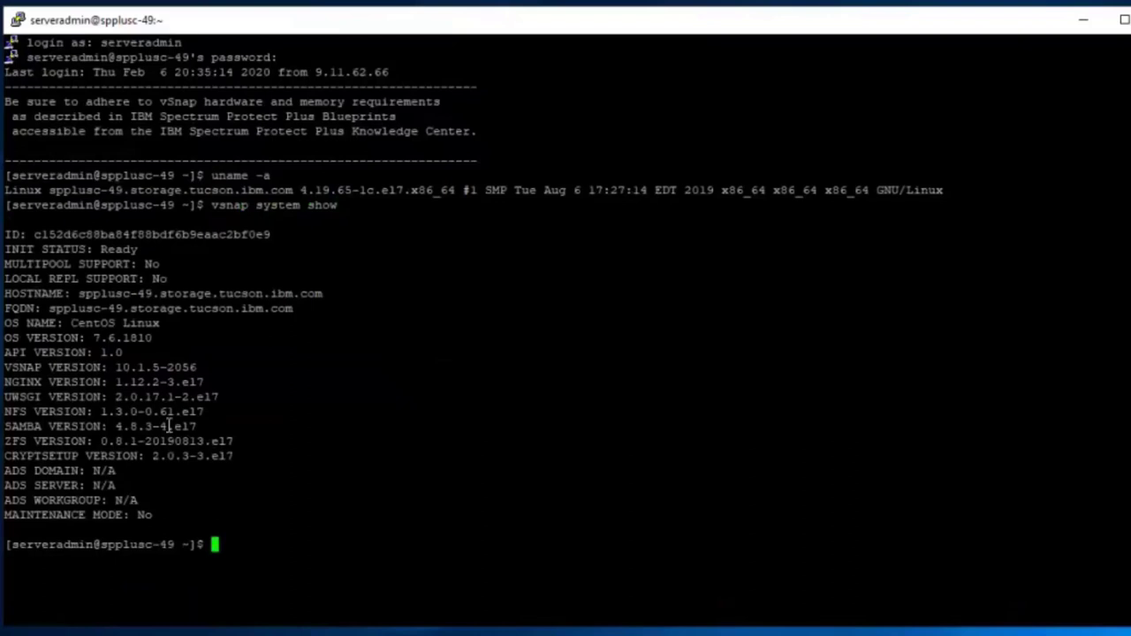
pyautogui.moveTo(7, 371); pyautogui.dragTo(198, 367)
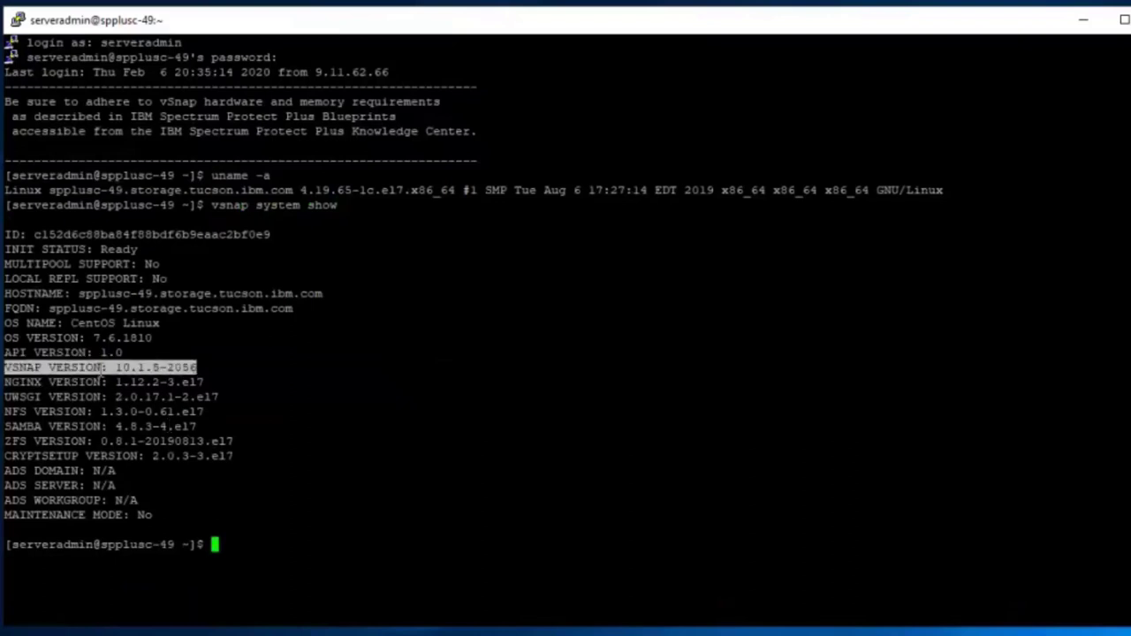
pyautogui.click(193, 362)
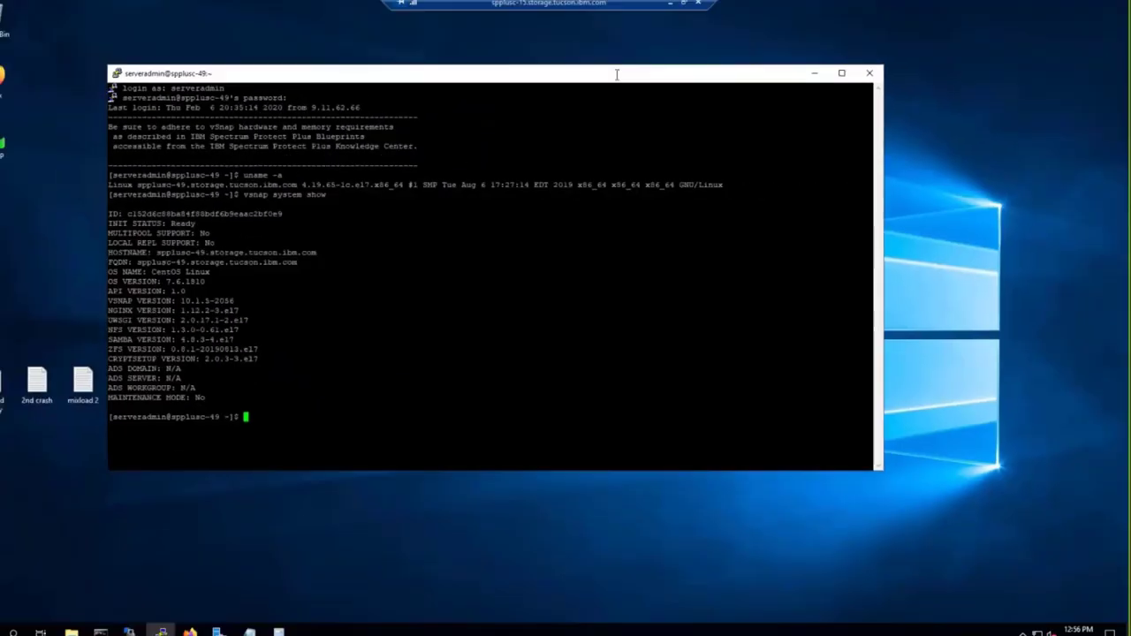
# - Scroll the blueprint PDF to page 44's vsnap disk rescan and select the vsnap disk show command
pyautogui.hotkey('alt', 'Tab')
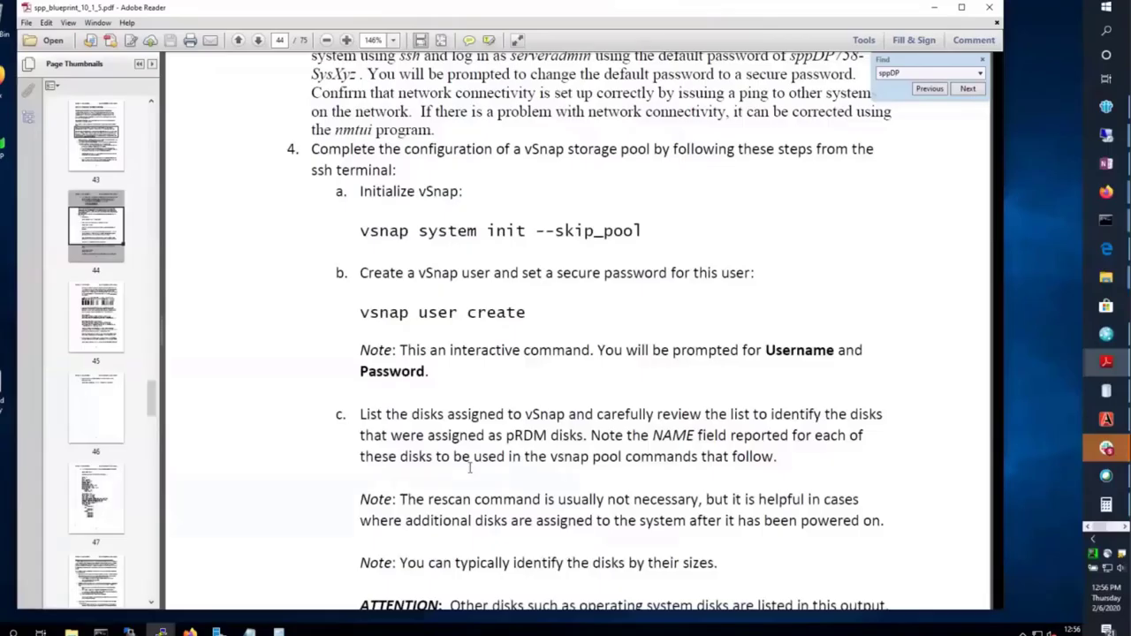
pyautogui.scroll(-1, 438, 449)
pyautogui.scroll(-5, 438, 449)
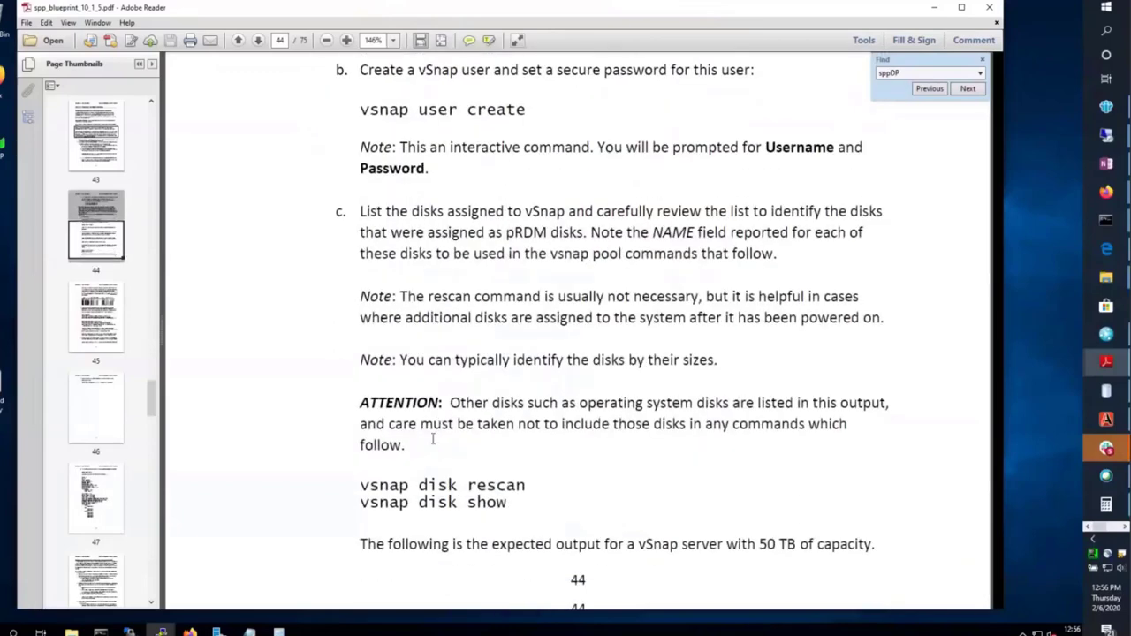
pyautogui.scroll(-2, 444, 427)
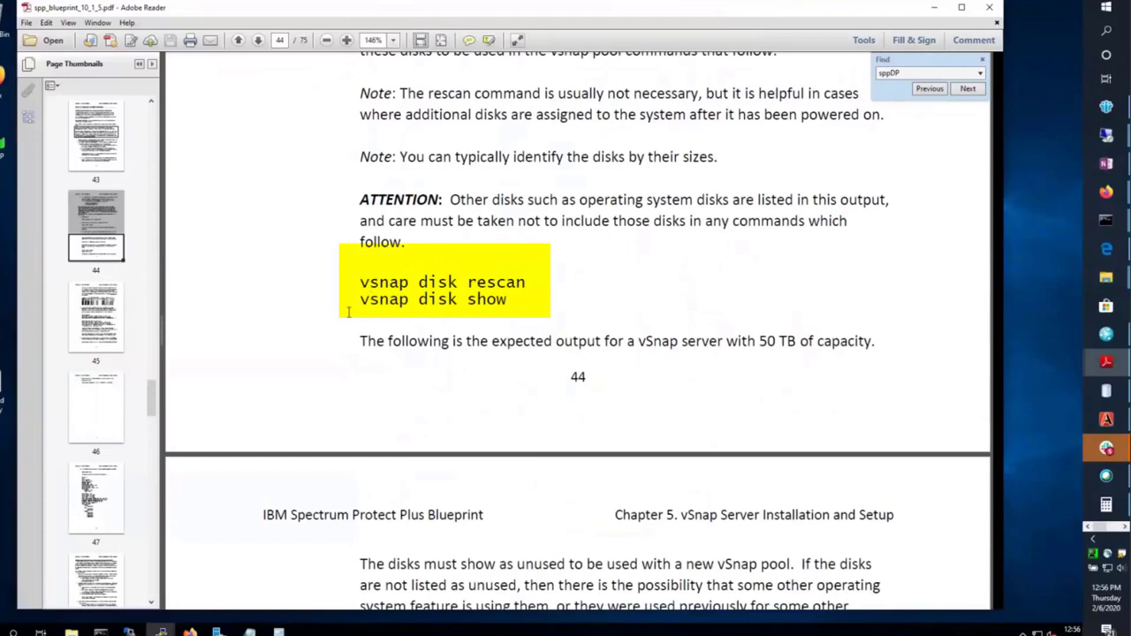
pyautogui.scroll(-1, 447, 270)
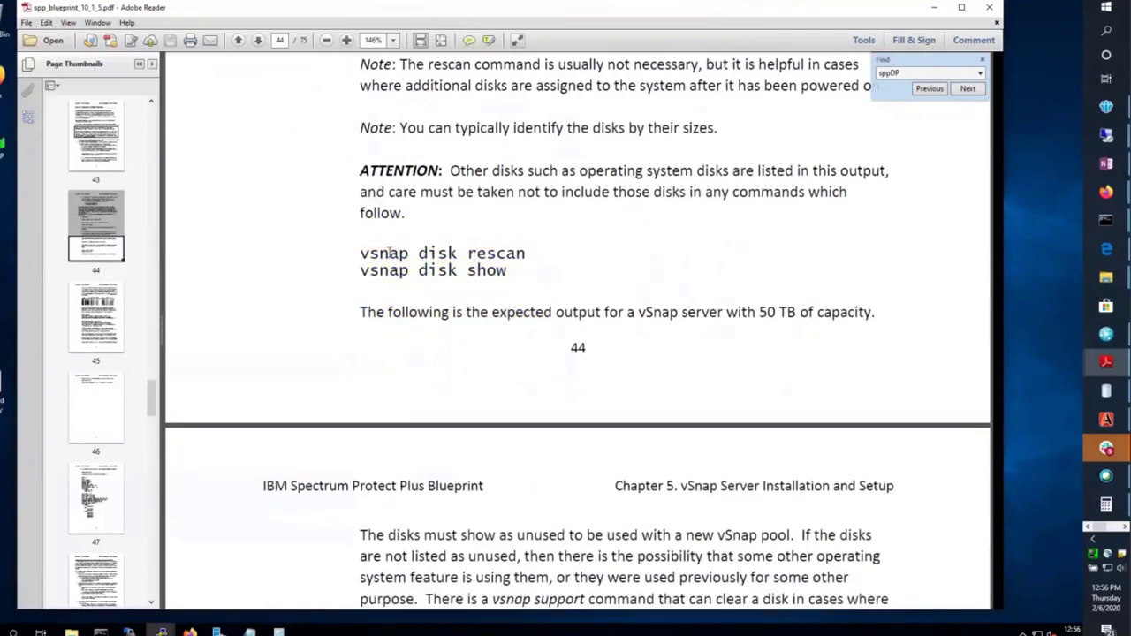
pyautogui.moveTo(358, 254); pyautogui.dragTo(504, 255)
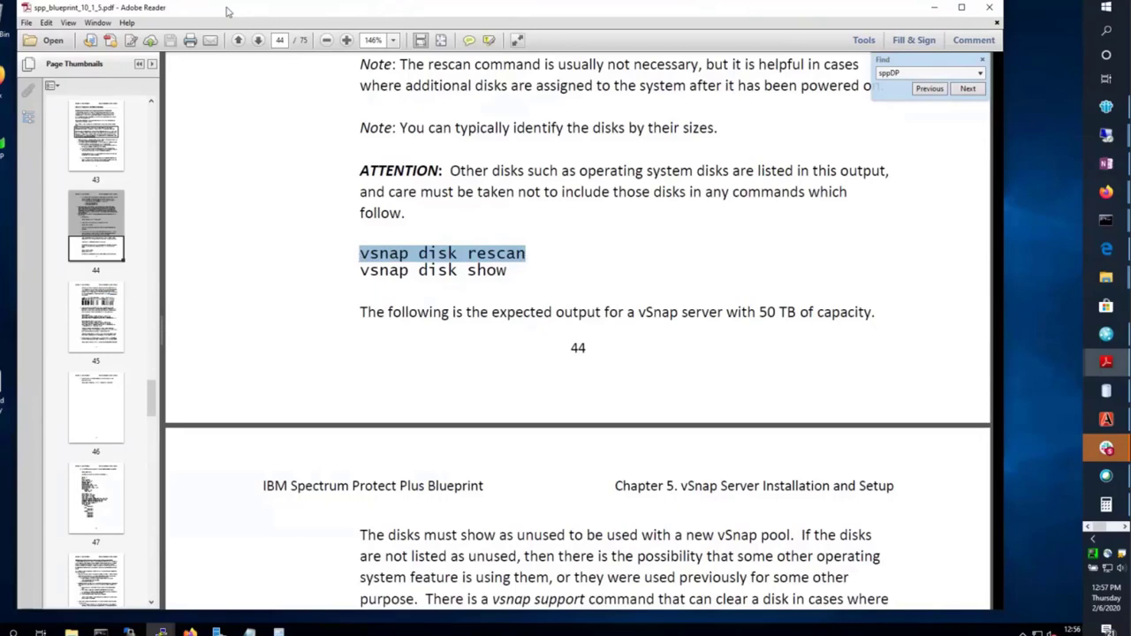
pyautogui.click(360, 270)
pyautogui.moveTo(360, 269); pyautogui.dragTo(488, 270)
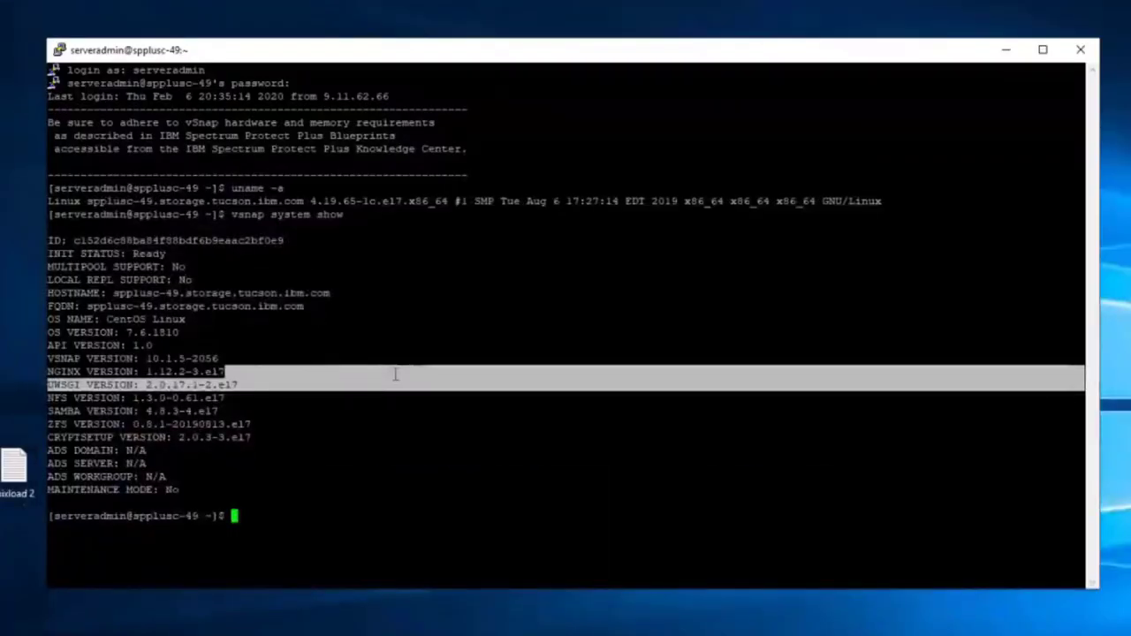
# - Run the pasted vsnap disk show and highlight in-use disks /dev/sda and 128.00GB /dev/sdc
pyautogui.rightClick(394, 373)
pyautogui.press('Return')
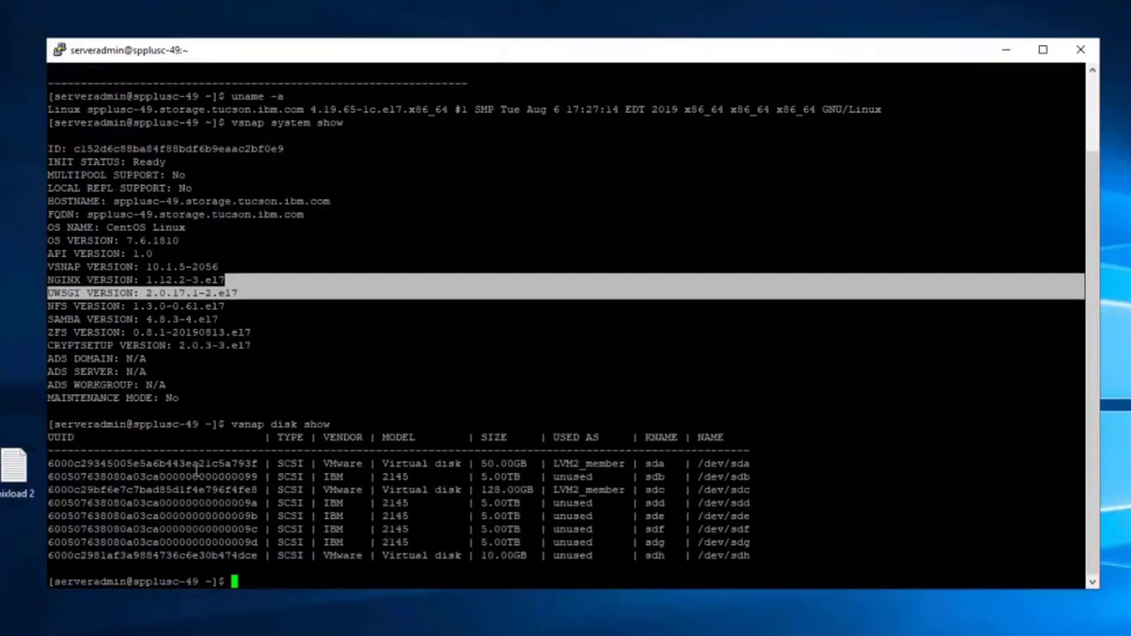
pyautogui.moveTo(49, 464); pyautogui.dragTo(749, 466)
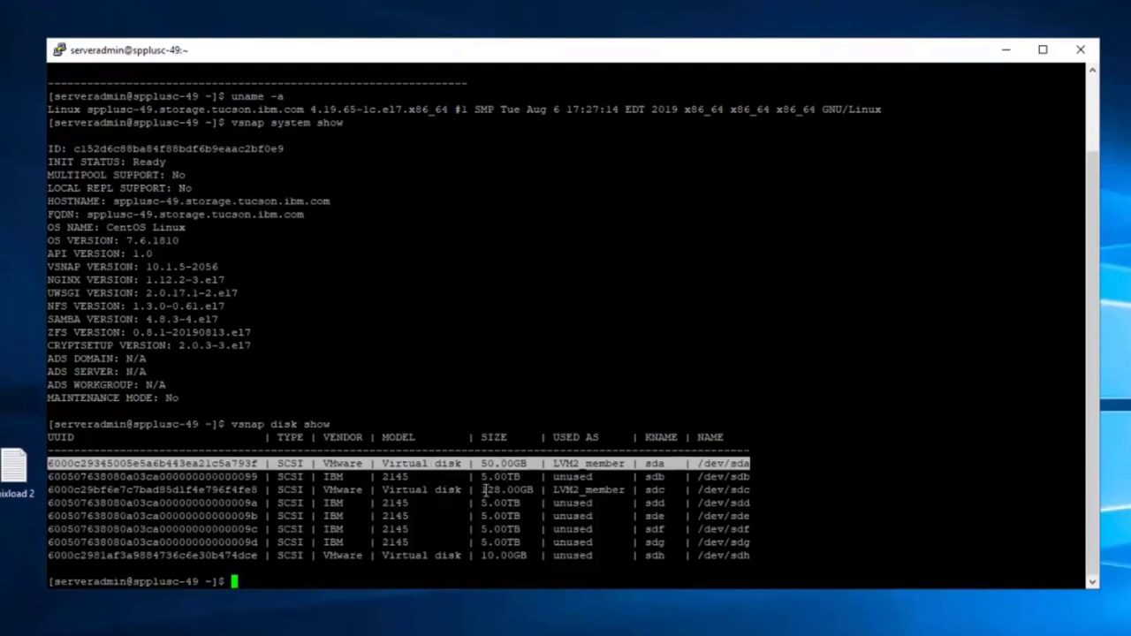
pyautogui.moveTo(482, 488); pyautogui.dragTo(533, 496)
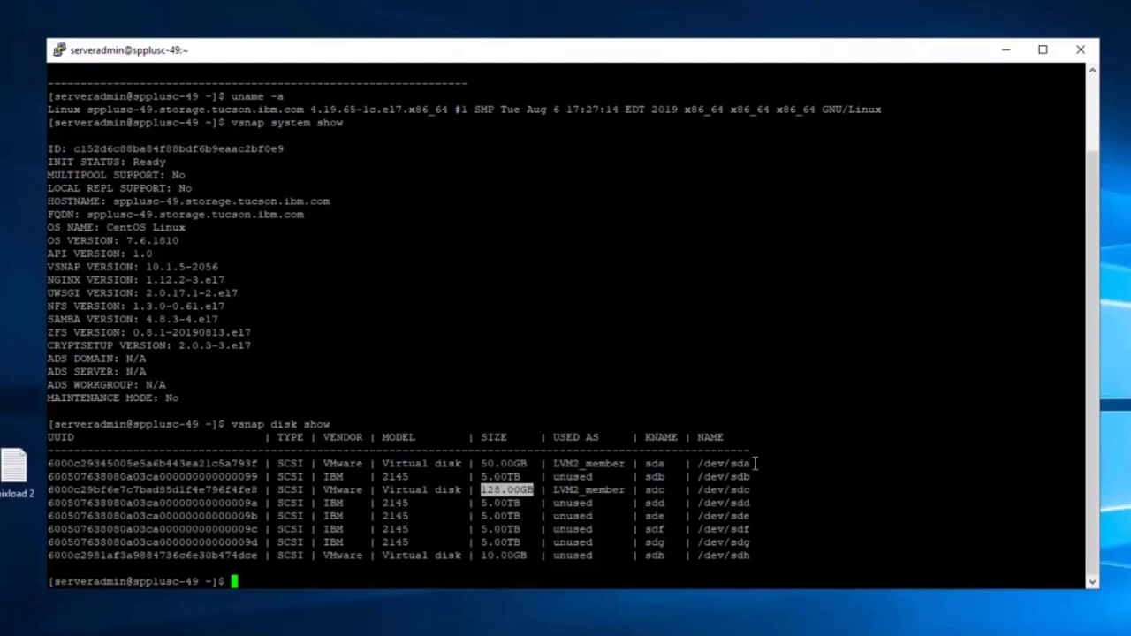
pyautogui.moveTo(756, 463); pyautogui.dragTo(705, 463)
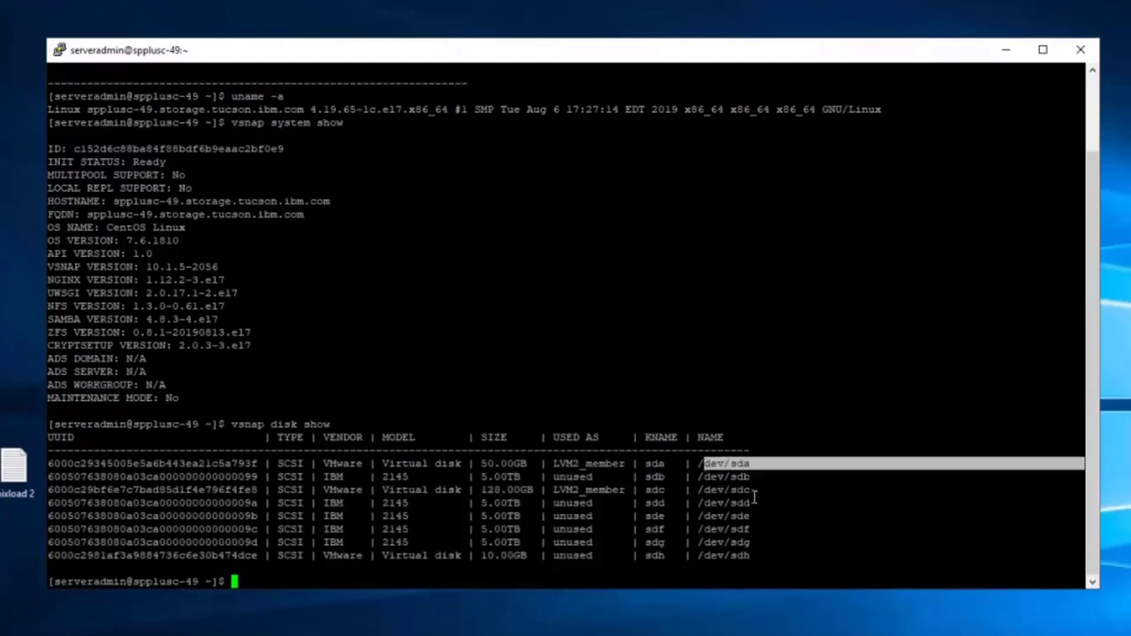
pyautogui.moveTo(757, 489); pyautogui.dragTo(690, 486)
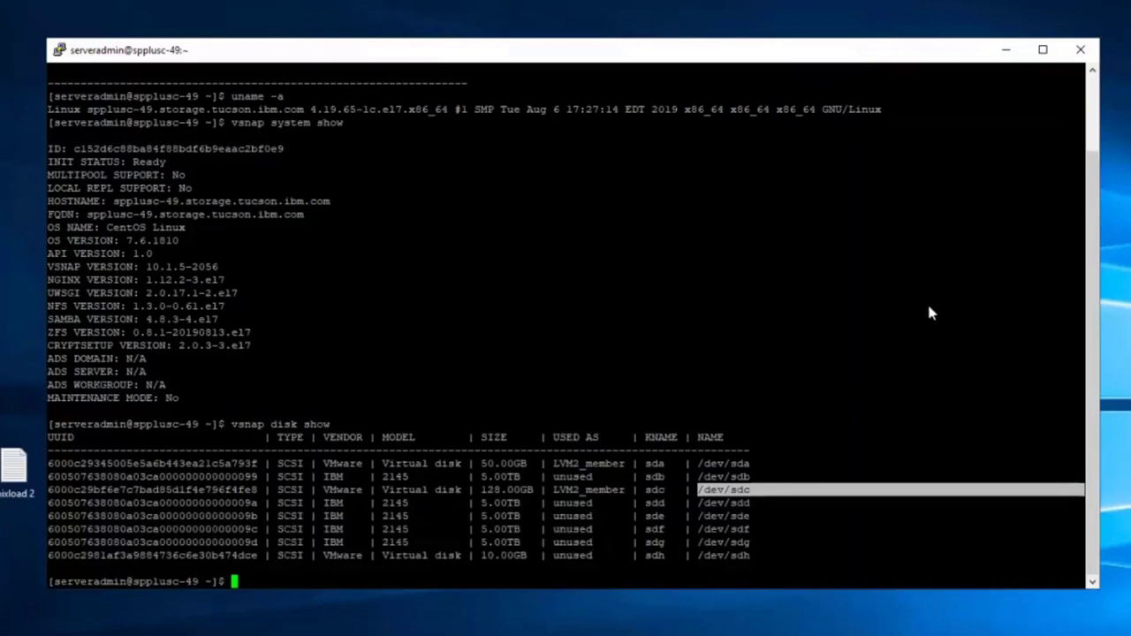
pyautogui.click(368, 293)
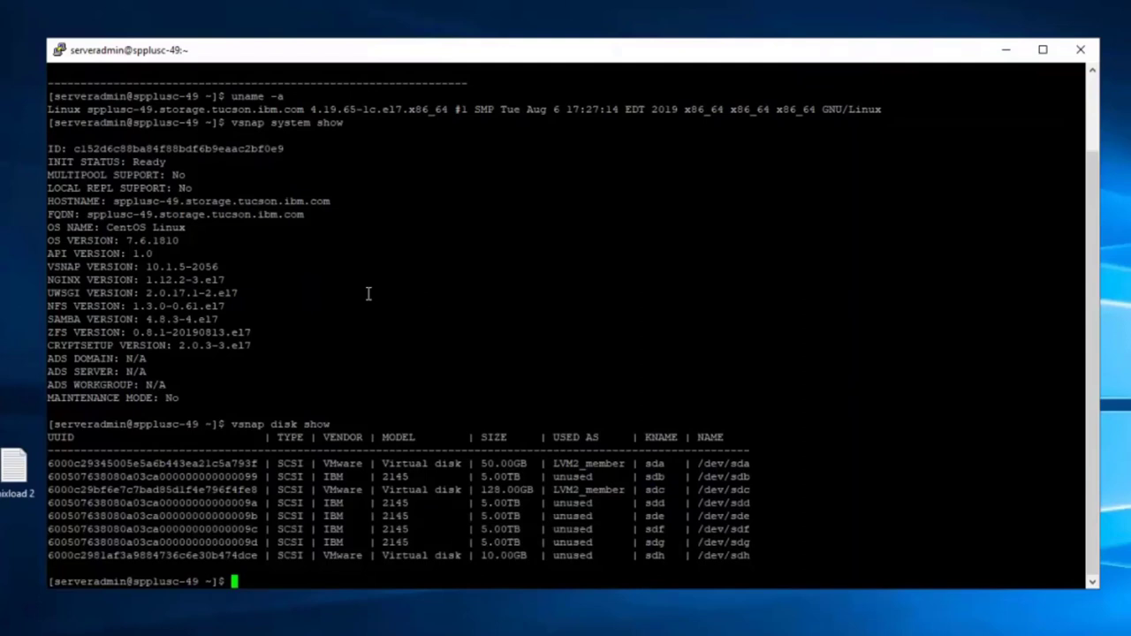
# - Begin 'vsnap pool create --name primary' with disk list /dev/sdb, /dev/sdd, /dev/sde, /dev/sdf
pyautogui.write('vsnap pool create --name primary')
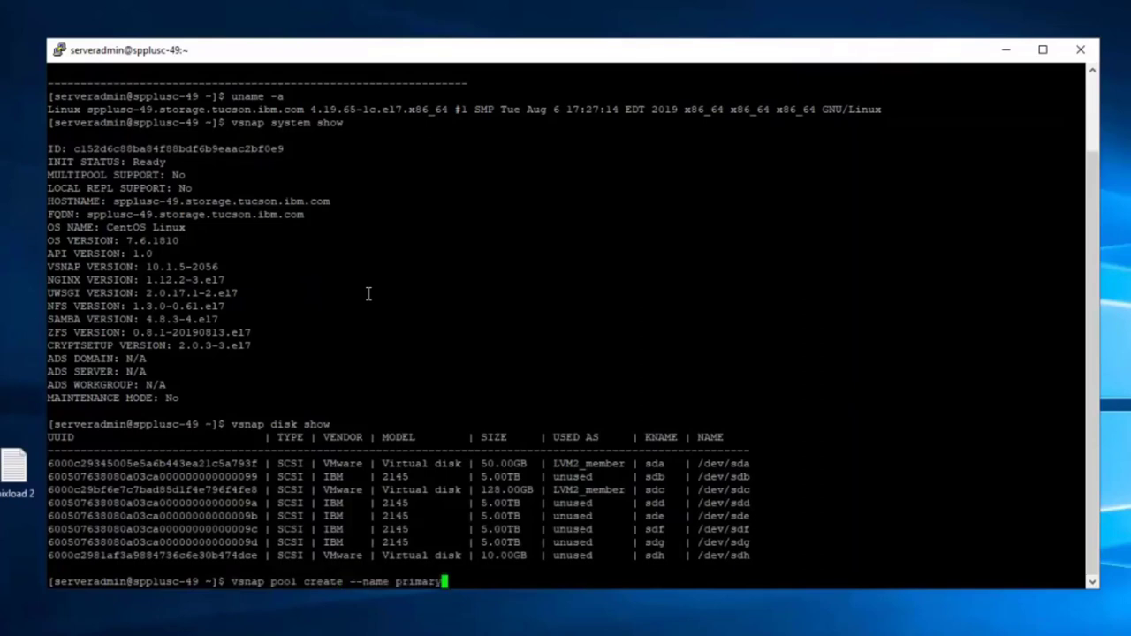
pyautogui.write(' --disk ')
pyautogui.write('list')
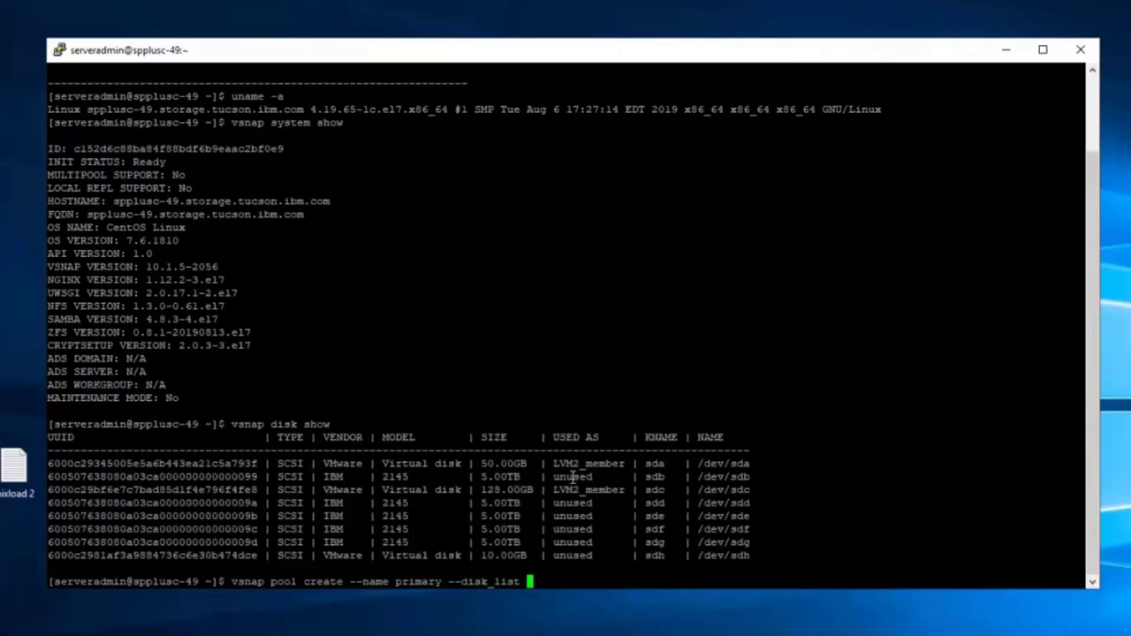
pyautogui.doubleClick(713, 475)
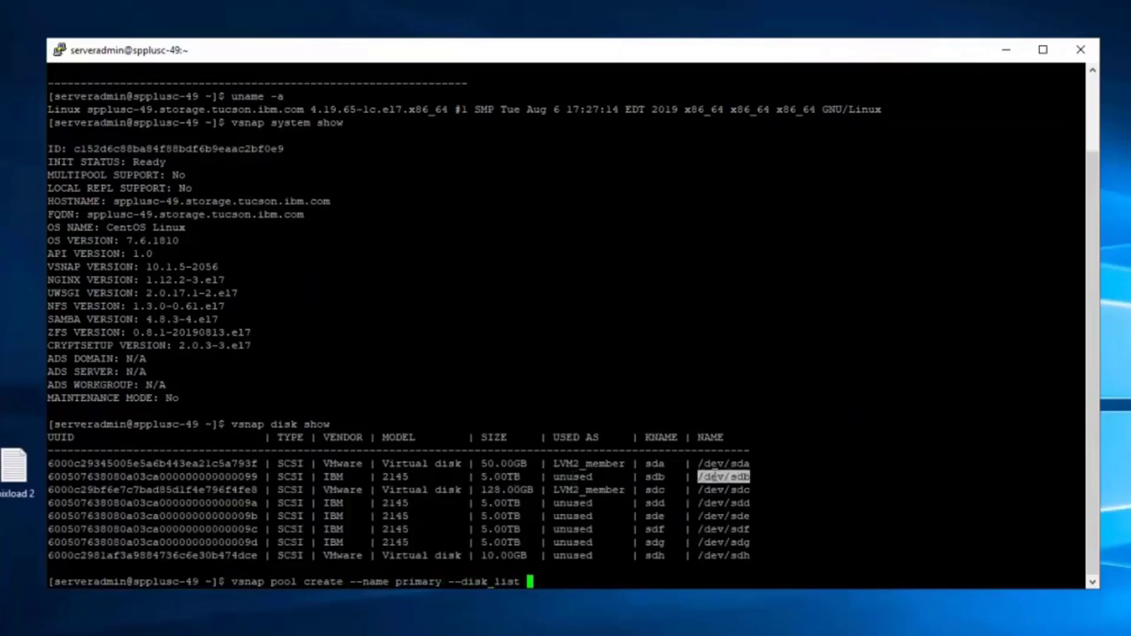
pyautogui.rightClick(848, 340)
pyautogui.write(',')
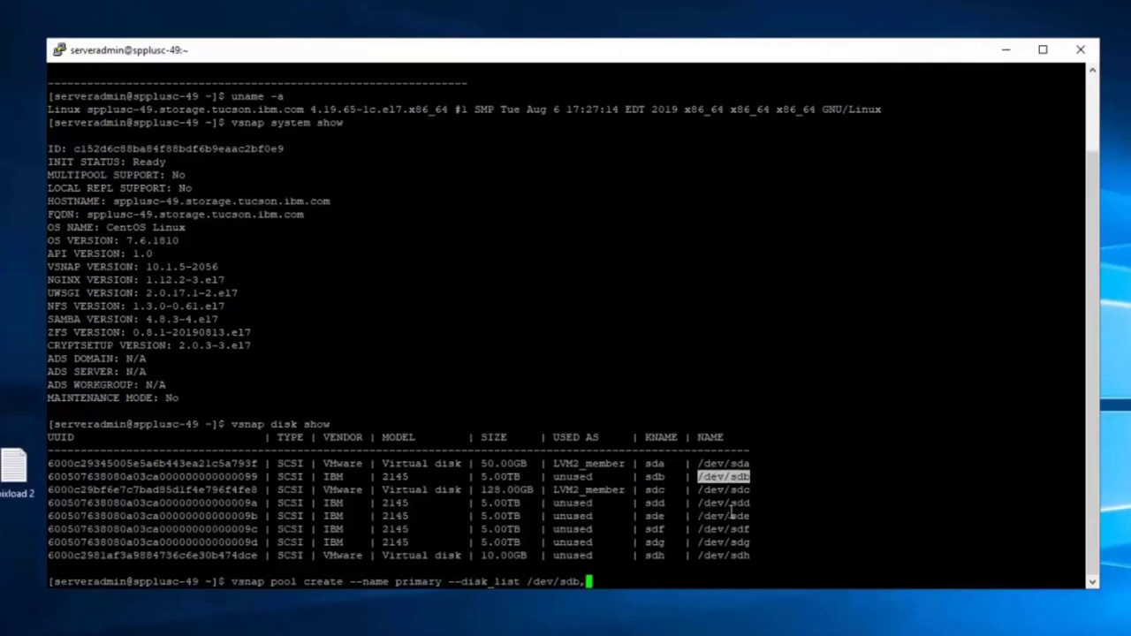
pyautogui.doubleClick(722, 503)
pyautogui.rightClick(843, 437)
pyautogui.write(',')
pyautogui.doubleClick(723, 516)
pyautogui.rightClick(860, 416)
pyautogui.write(',')
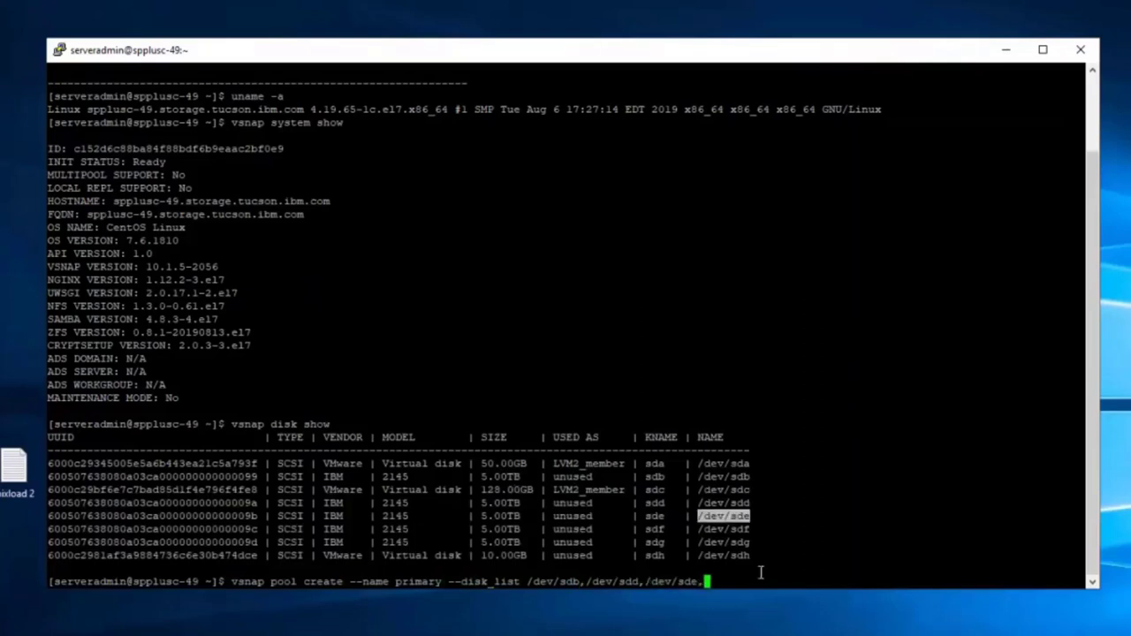
pyautogui.doubleClick(722, 528)
pyautogui.rightClick(911, 395)
pyautogui.write(',/dev/sdg')
pyautogui.click(911, 386)
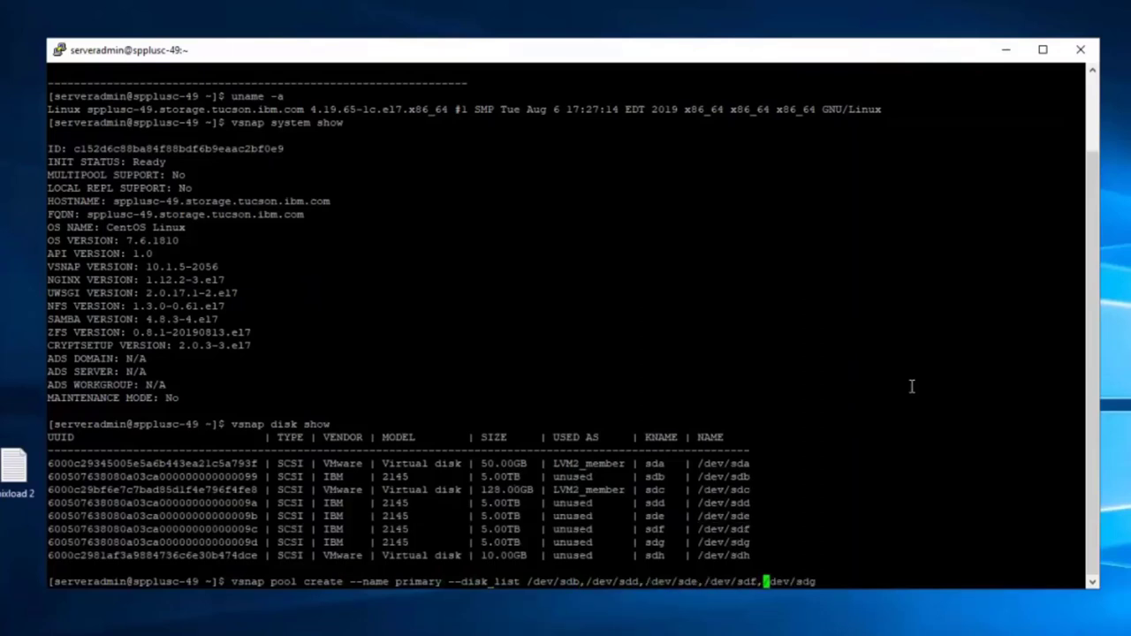
# - Add --deduplication off --compression on --encryption on --enc_type disk and run the pool creation
pyautogui.press('Right')
pyautogui.press('Right')
pyautogui.press('Right')
pyautogui.press('Right')
pyautogui.press('Right')
pyautogui.press('Right')
pyautogui.press('Right')
pyautogui.press('Right')
pyautogui.write('--deduplication off --compression on ')
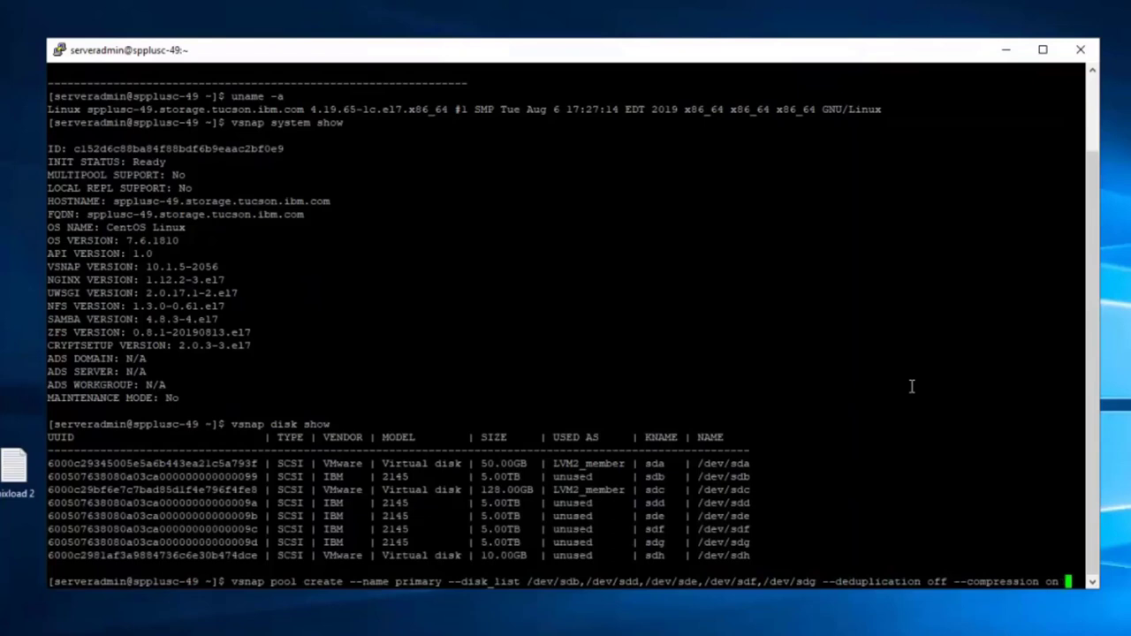
pyautogui.write('--')
pyautogui.write('encryption')
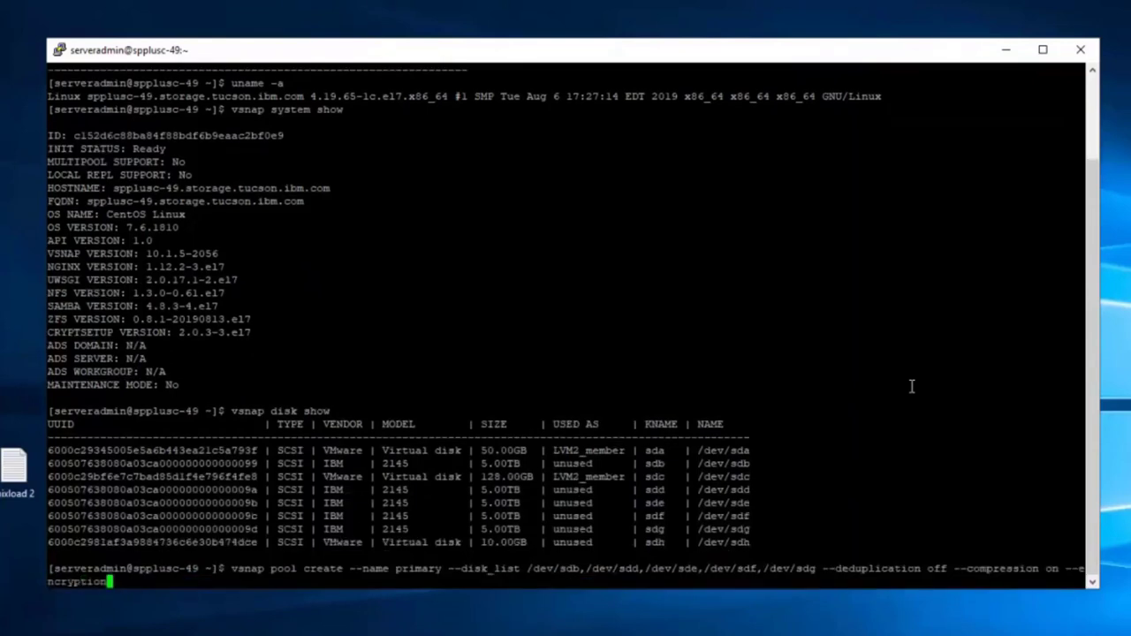
pyautogui.write(' on --enc_type disk')
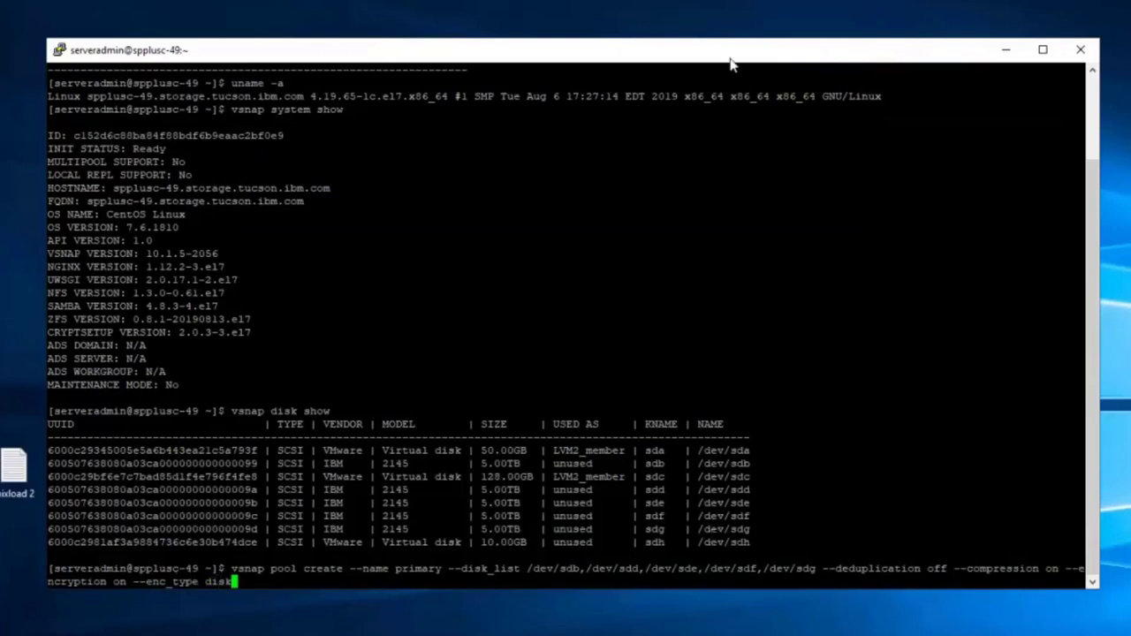
pyautogui.press('Return')
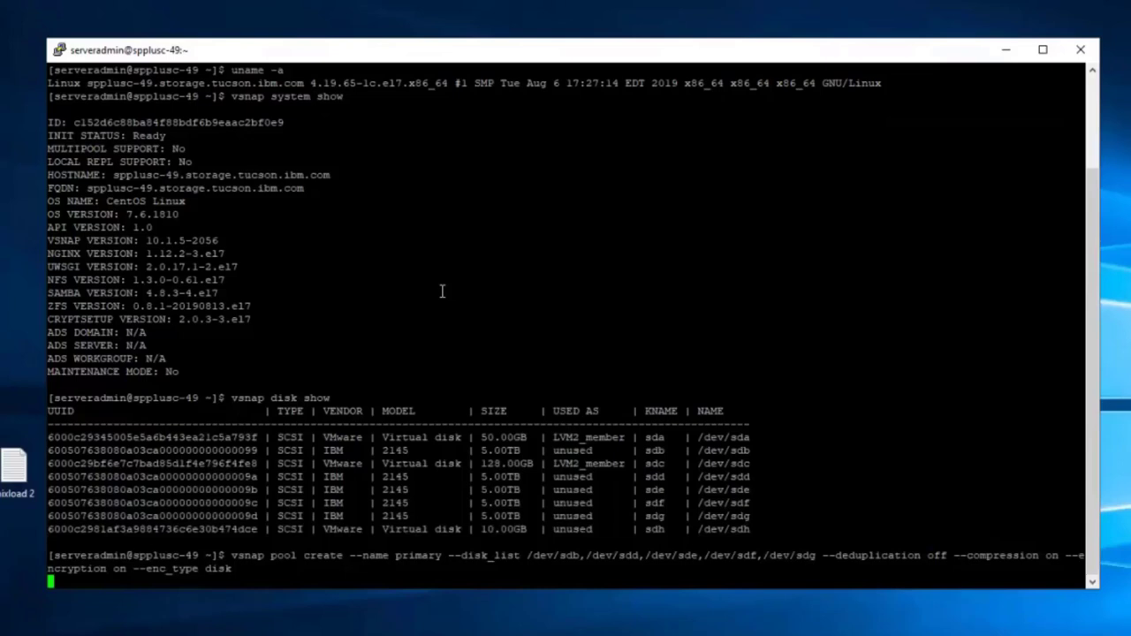
pyautogui.hotkey('ctrl', 'c')
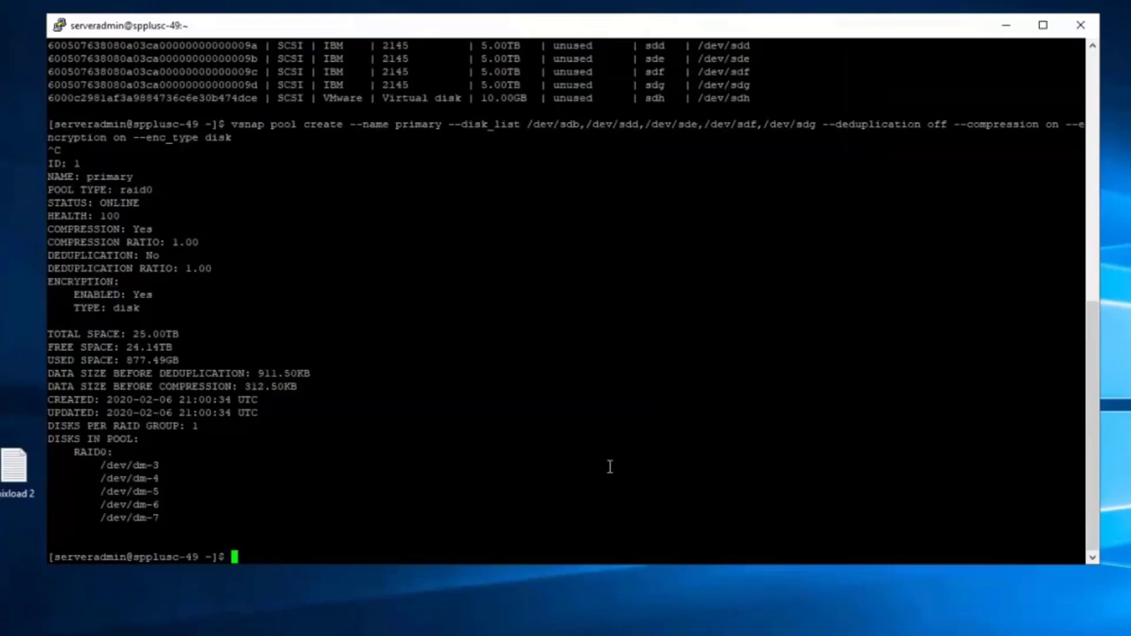
# - Run vsnap pool show and highlight compression Yes, deduplication No, 25.00TB total, 24.14TB free
pyautogui.write('vsnap pool show')
pyautogui.press('Return')
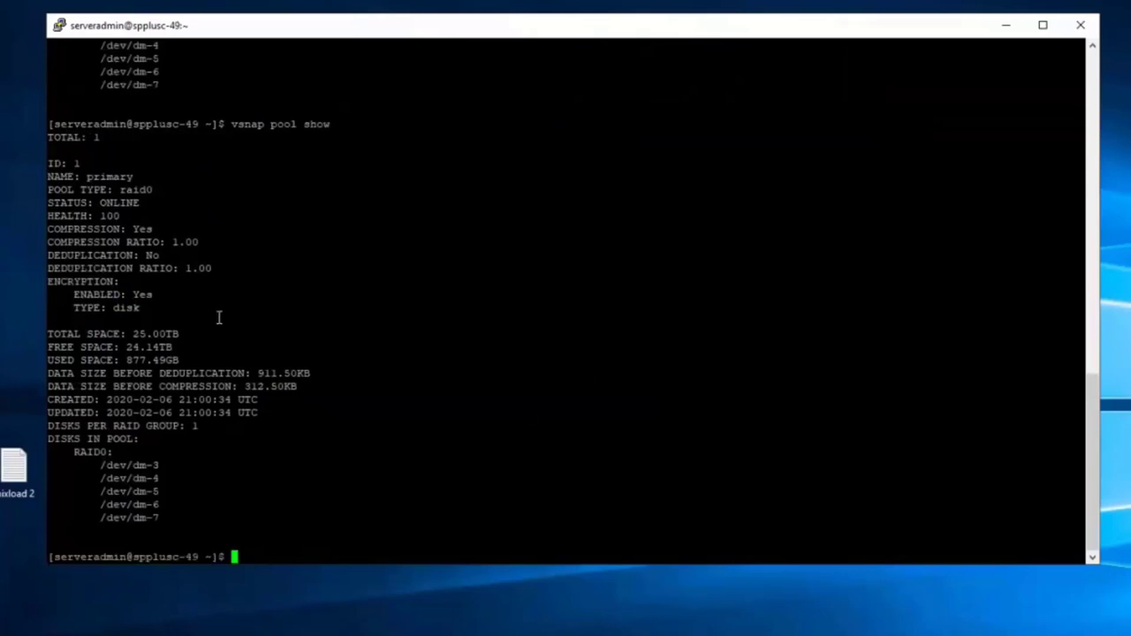
pyautogui.moveTo(48, 230); pyautogui.dragTo(150, 234)
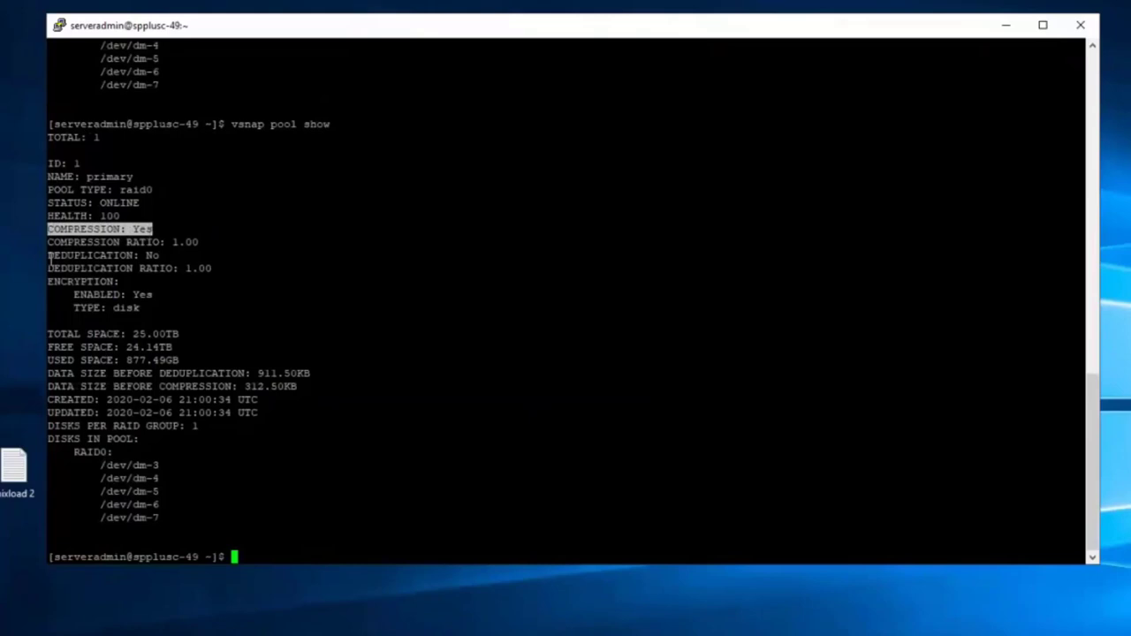
pyautogui.moveTo(49, 256); pyautogui.dragTo(159, 256)
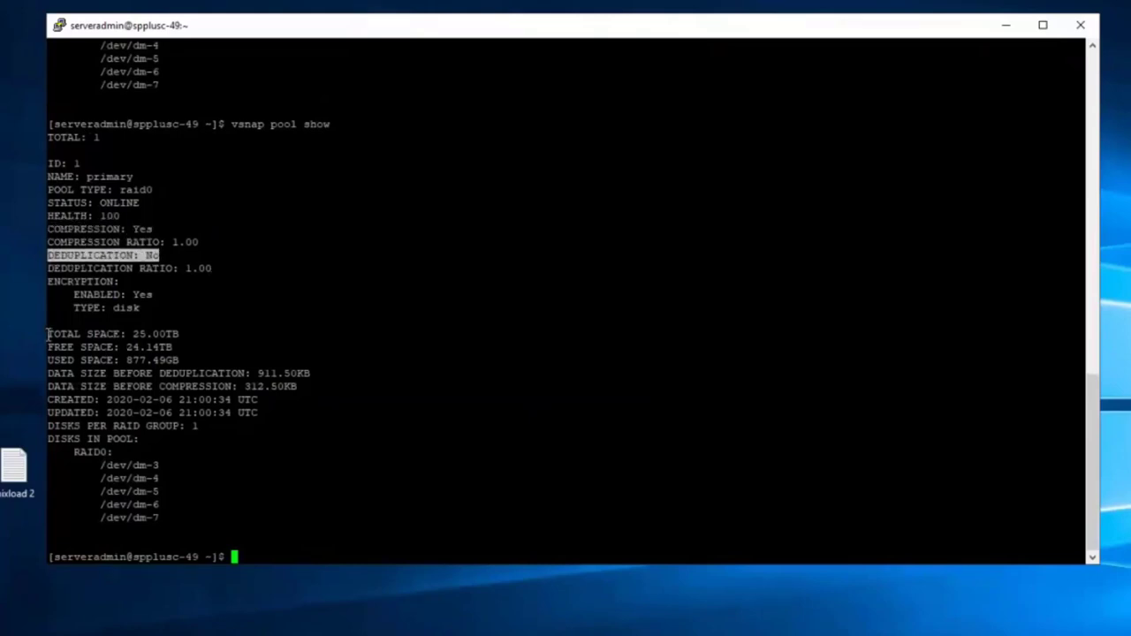
pyautogui.moveTo(48, 334); pyautogui.dragTo(179, 334)
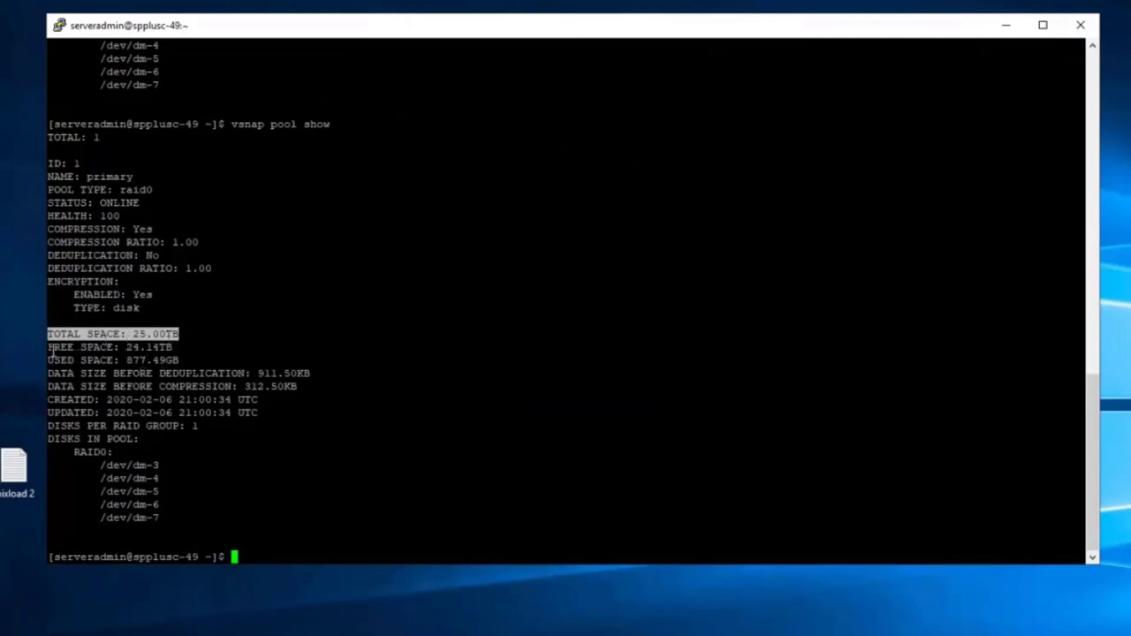
pyautogui.moveTo(48, 347); pyautogui.dragTo(173, 348)
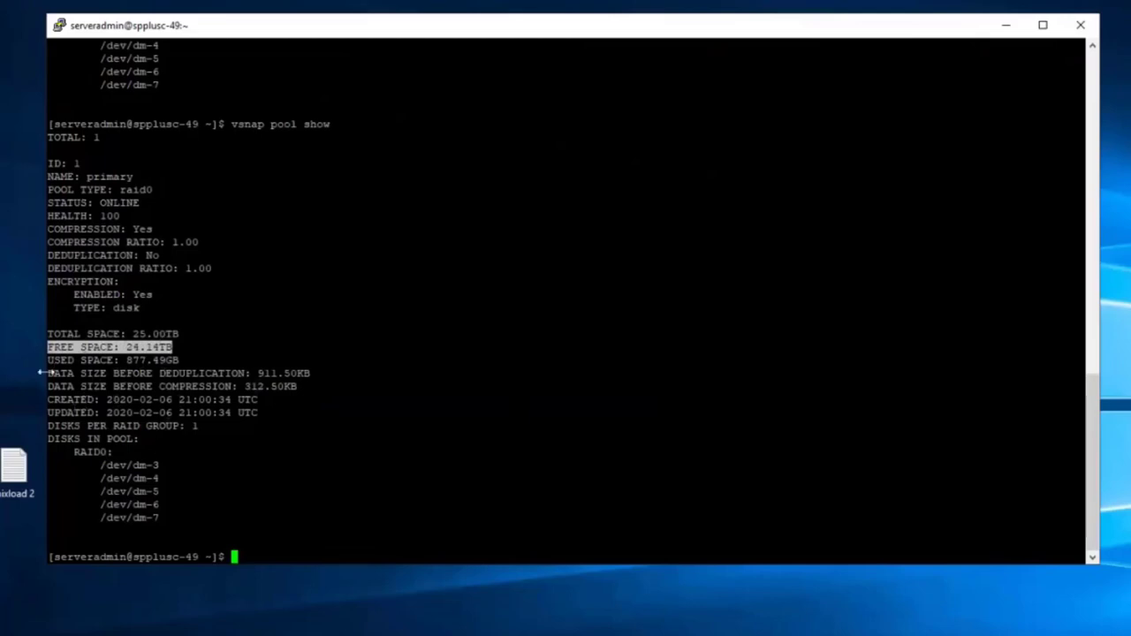
# - Highlight the data sizes before reduction, the pool's five disks and its RAID0 layout
pyautogui.moveTo(49, 373); pyautogui.dragTo(423, 396)
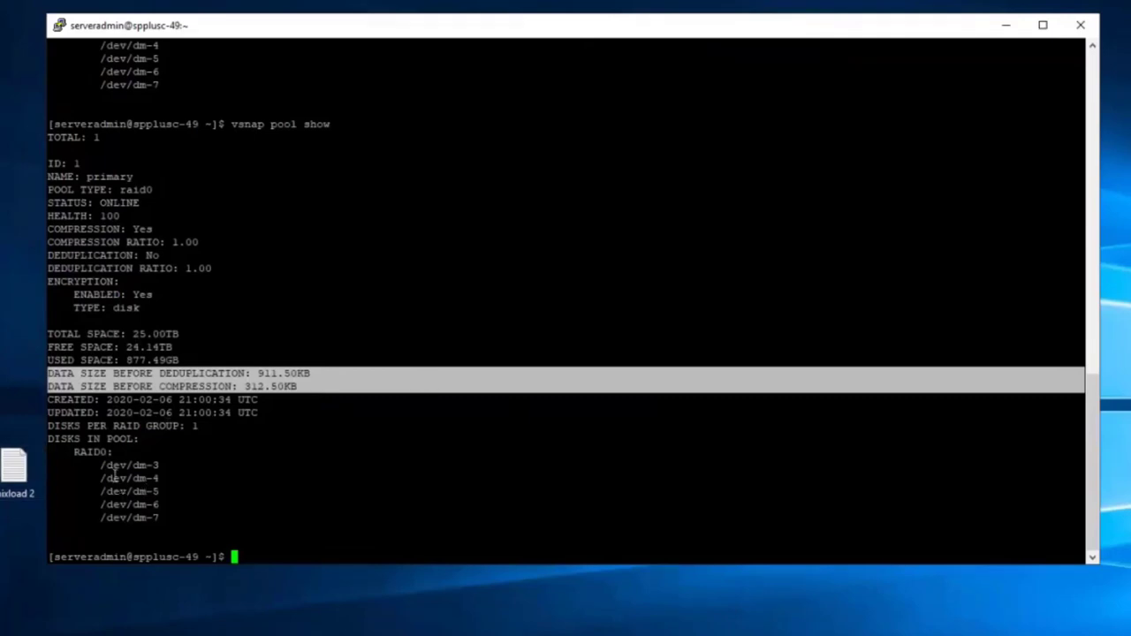
pyautogui.click(94, 457)
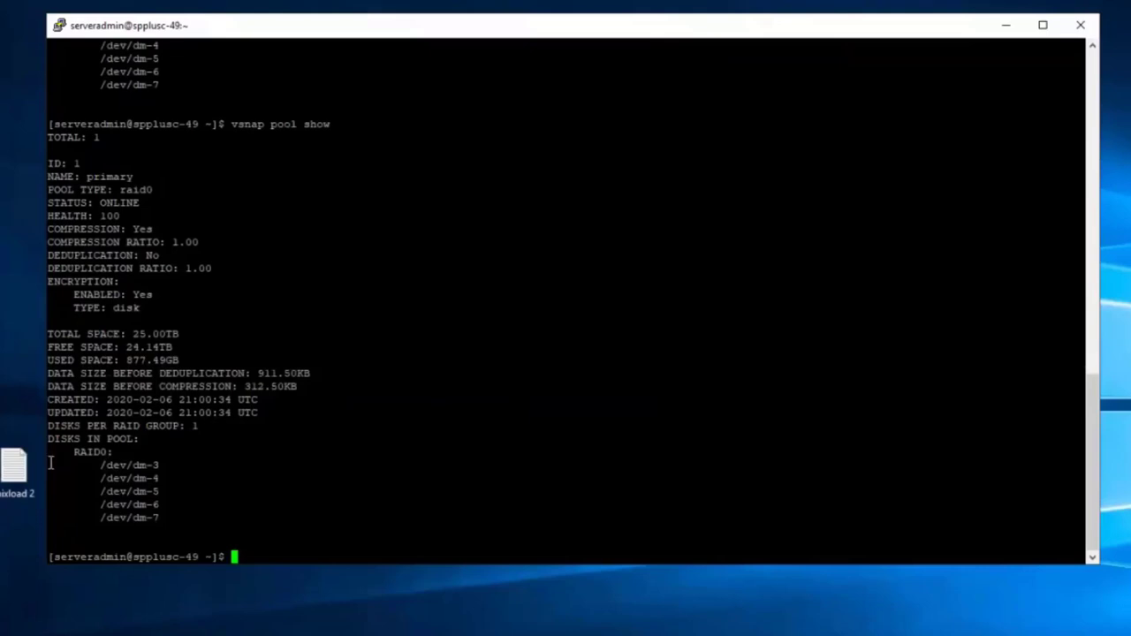
pyautogui.moveTo(48, 462); pyautogui.dragTo(208, 518)
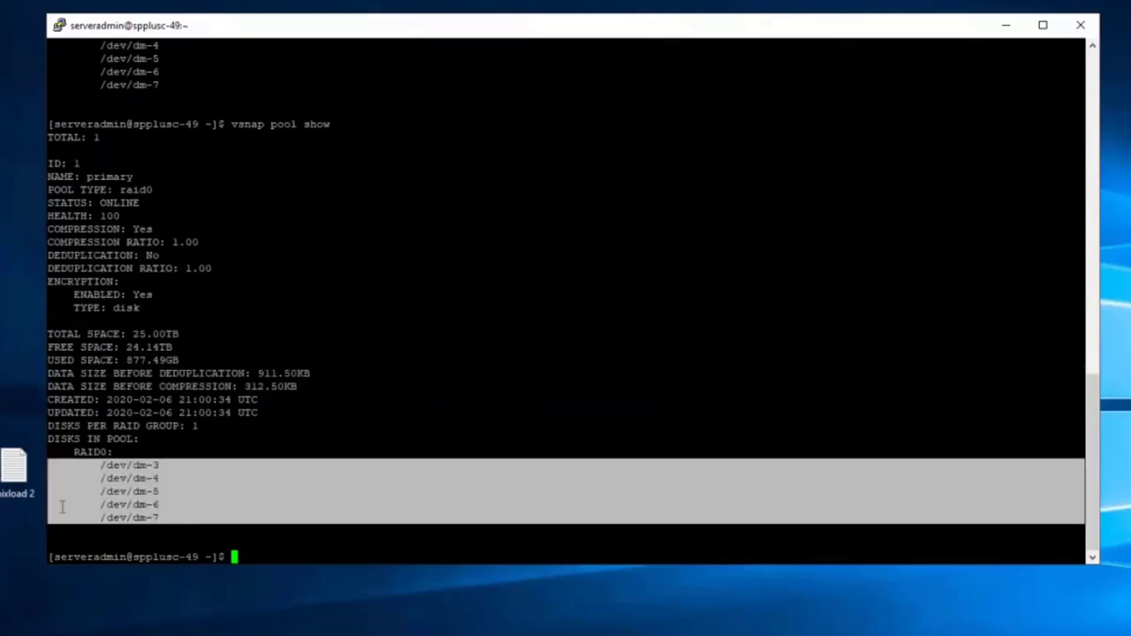
pyautogui.moveTo(75, 451); pyautogui.dragTo(113, 452)
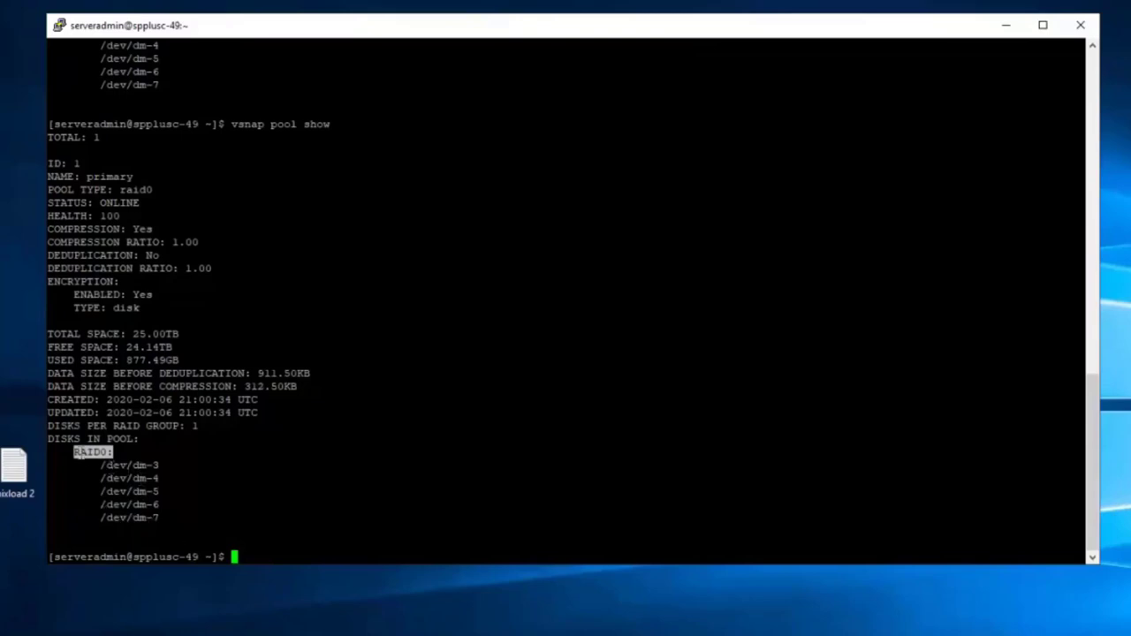
# - List the vSnap disks with 'vsnap disk show' and copy the unused 10.00GB disk name /dev/sdh
pyautogui.moveTo(68, 452); pyautogui.dragTo(113, 452)
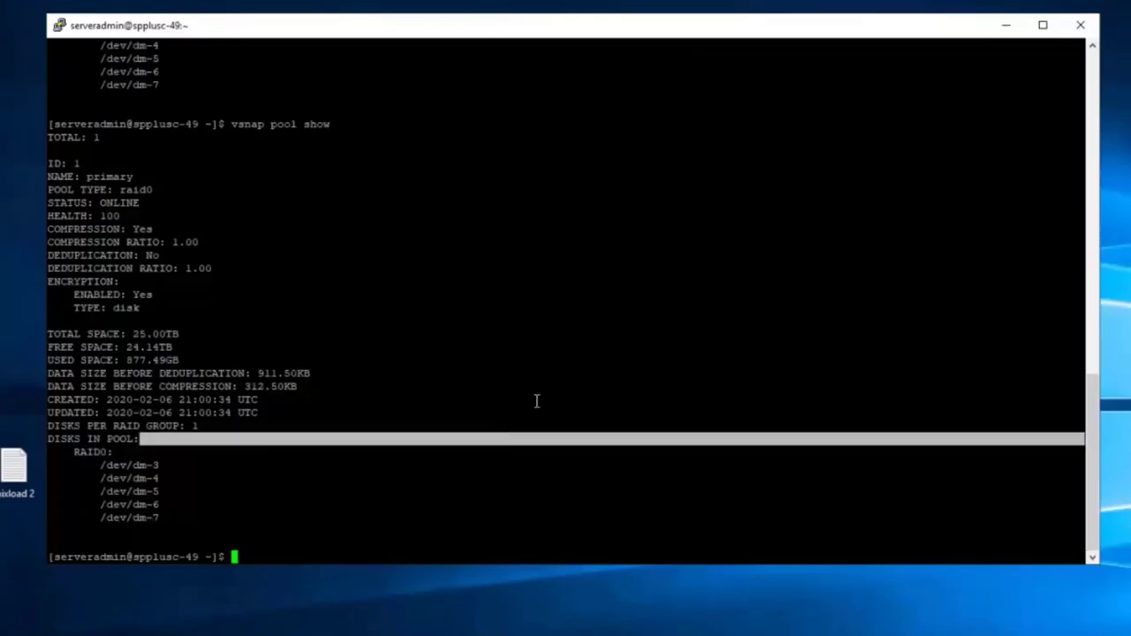
pyautogui.click(494, 466)
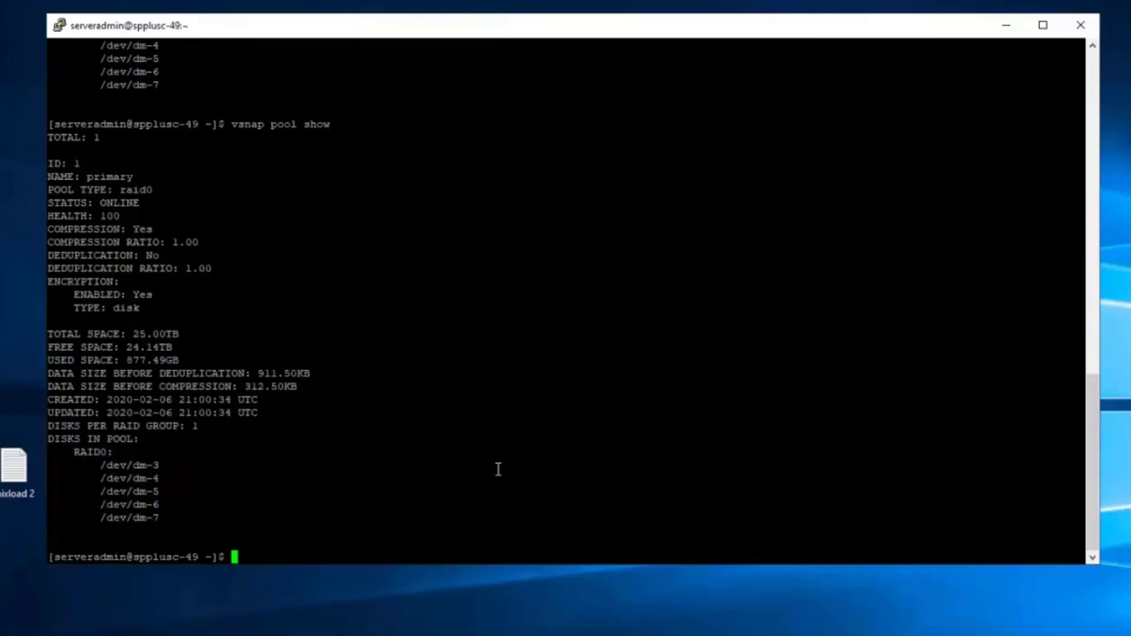
pyautogui.write('vsnap disk show')
pyautogui.press('Return')
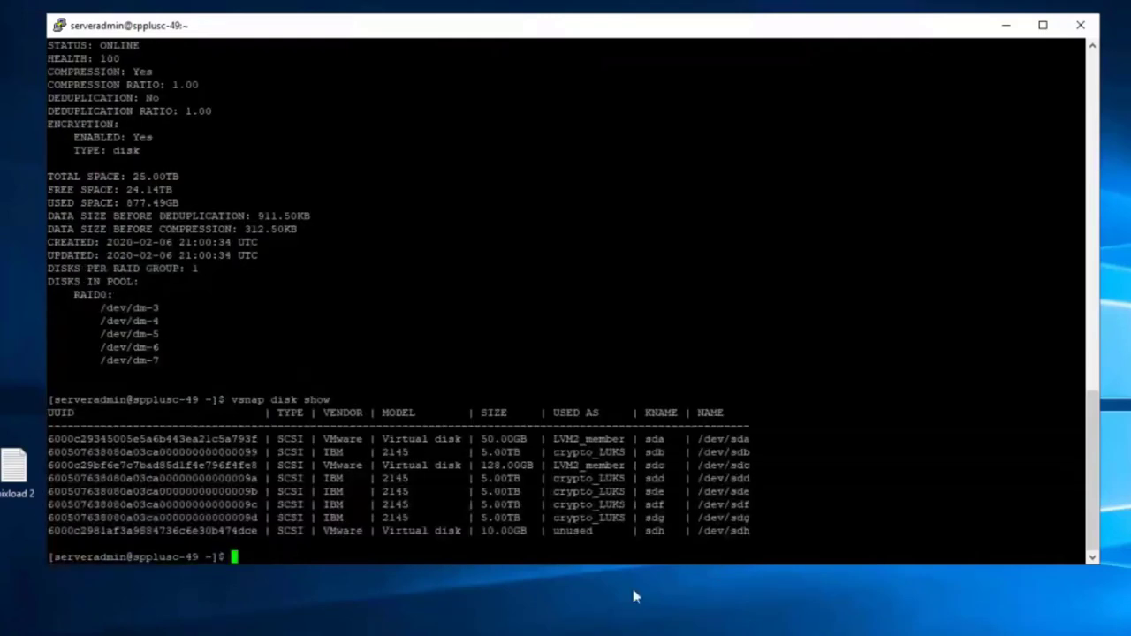
pyautogui.doubleClick(717, 530)
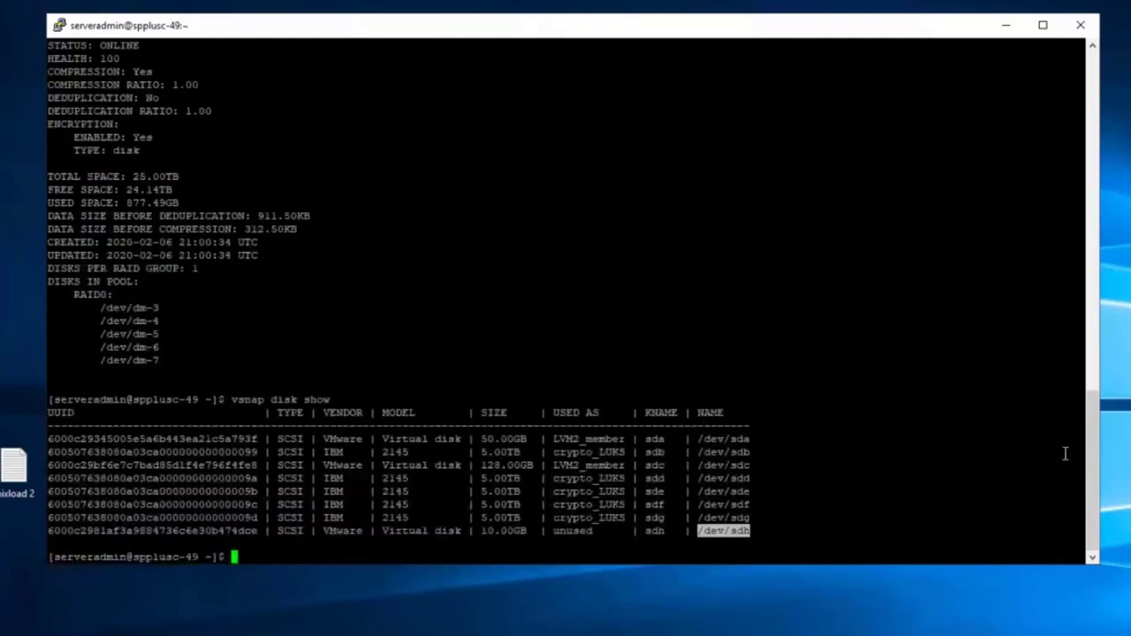
pyautogui.click(1093, 49)
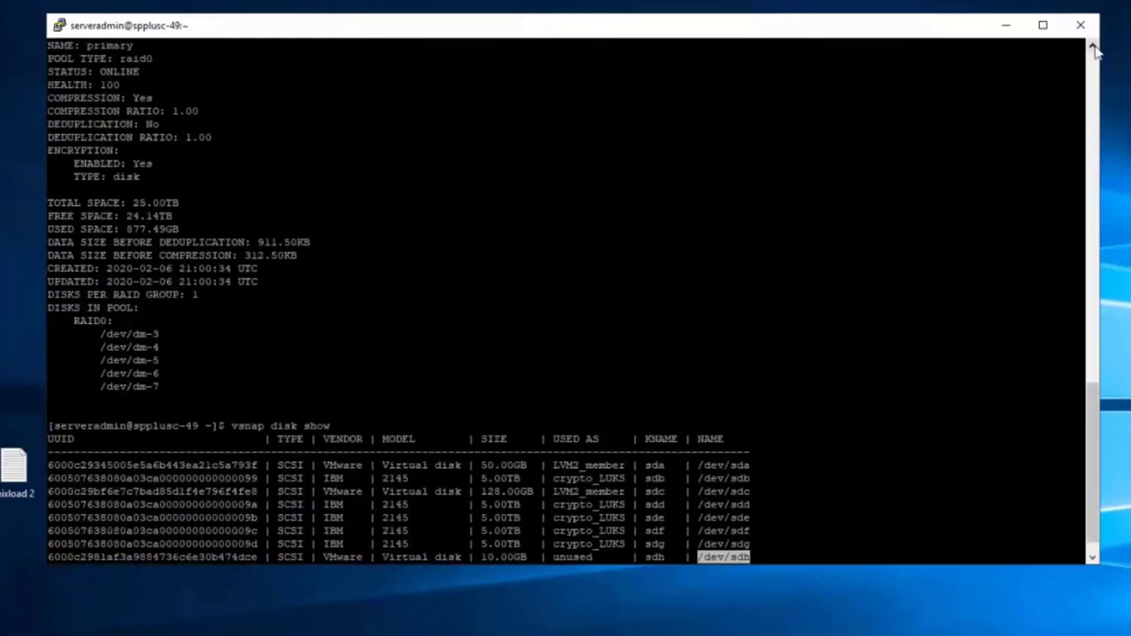
pyautogui.scroll(5, 1093, 48)
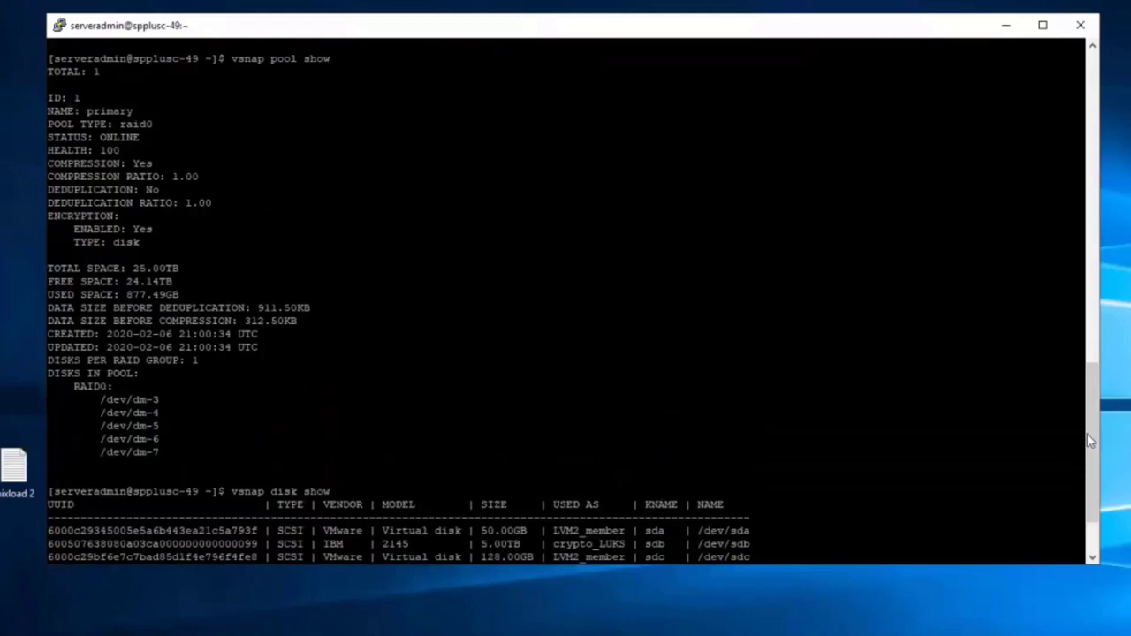
pyautogui.moveTo(1091, 441); pyautogui.dragTo(1091, 477)
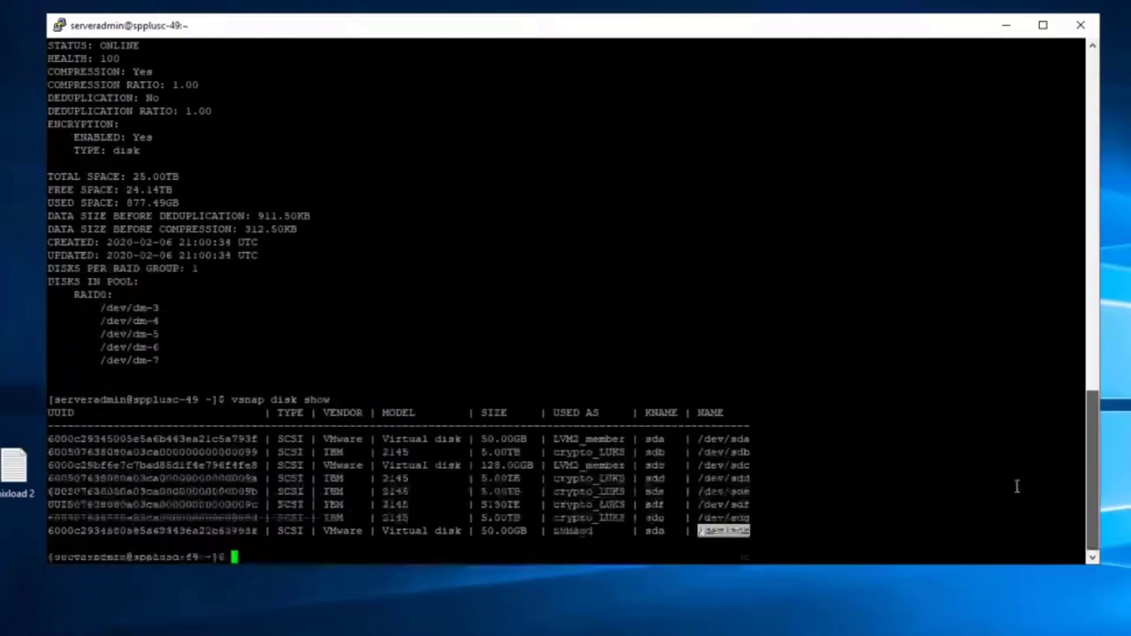
pyautogui.click(635, 313)
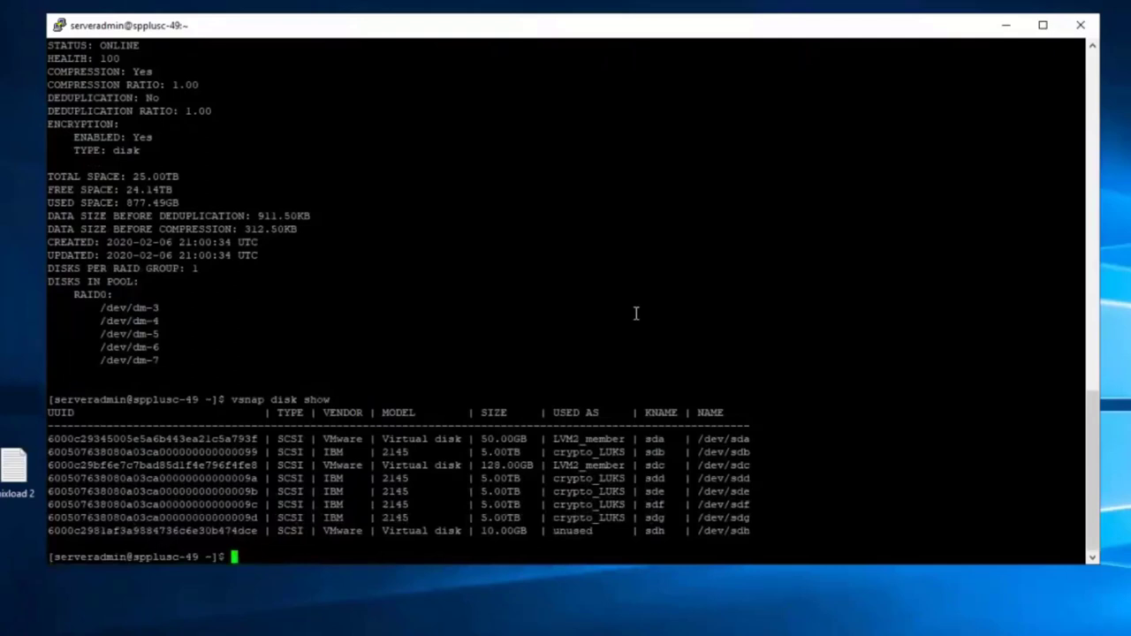
# - Add /dev/sdh as pool 1's log device with 'sudo vsnap pool addlog --id 1 --disk_list /dev/sdh'
pyautogui.write('sudo vsnap pool addlog')
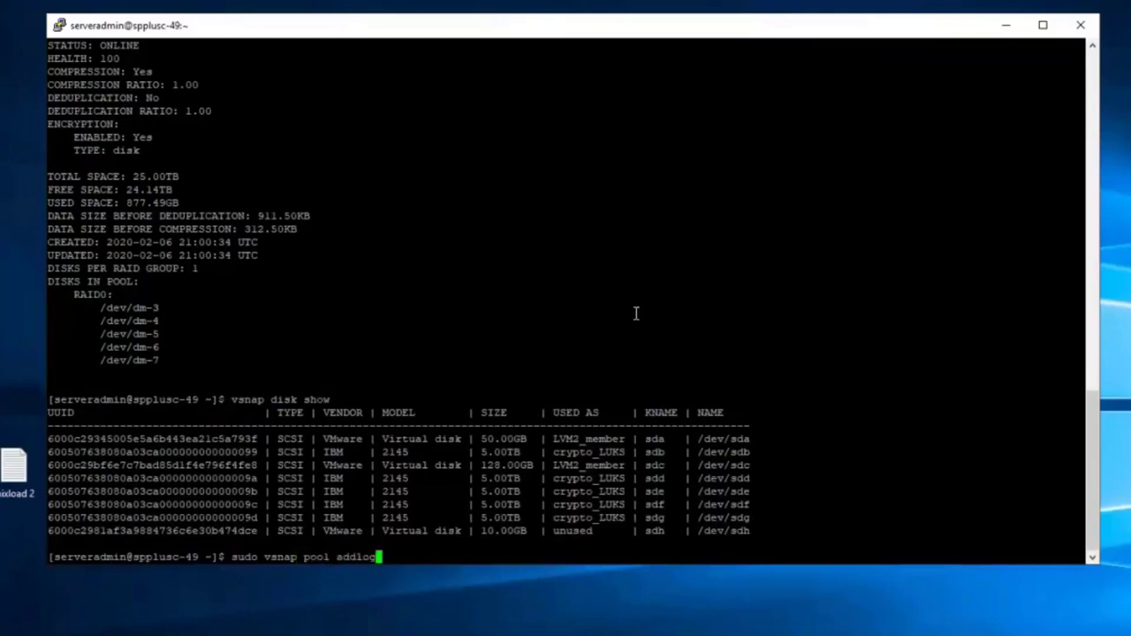
pyautogui.write(' --id 1 --disk_list')
pyautogui.doubleClick(722, 530)
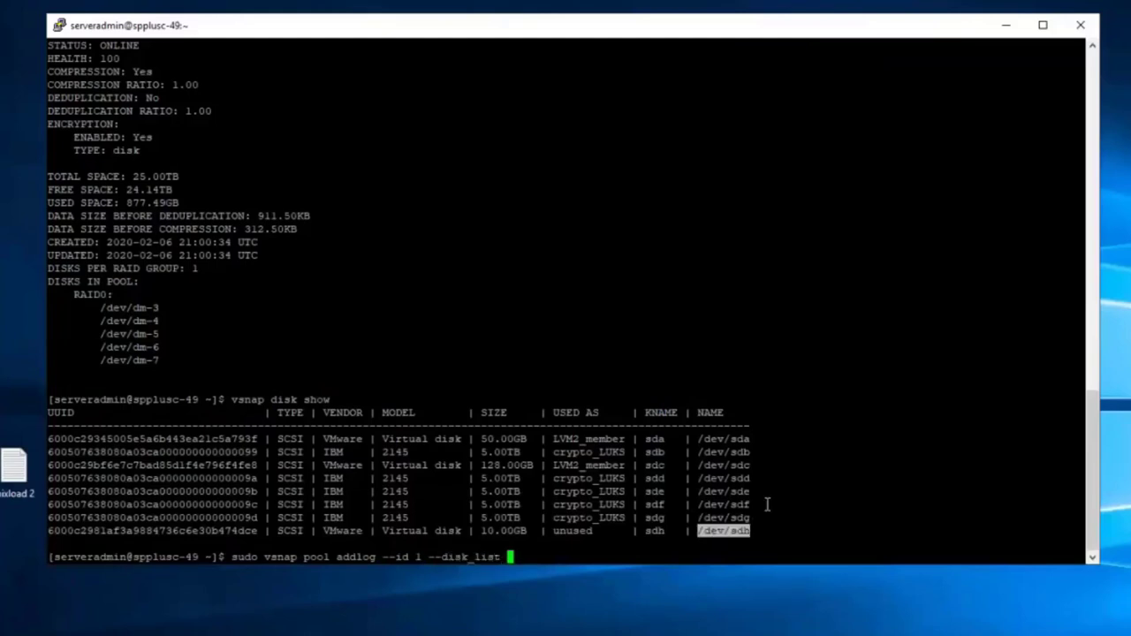
pyautogui.rightClick(1022, 402)
pyautogui.press('Return')
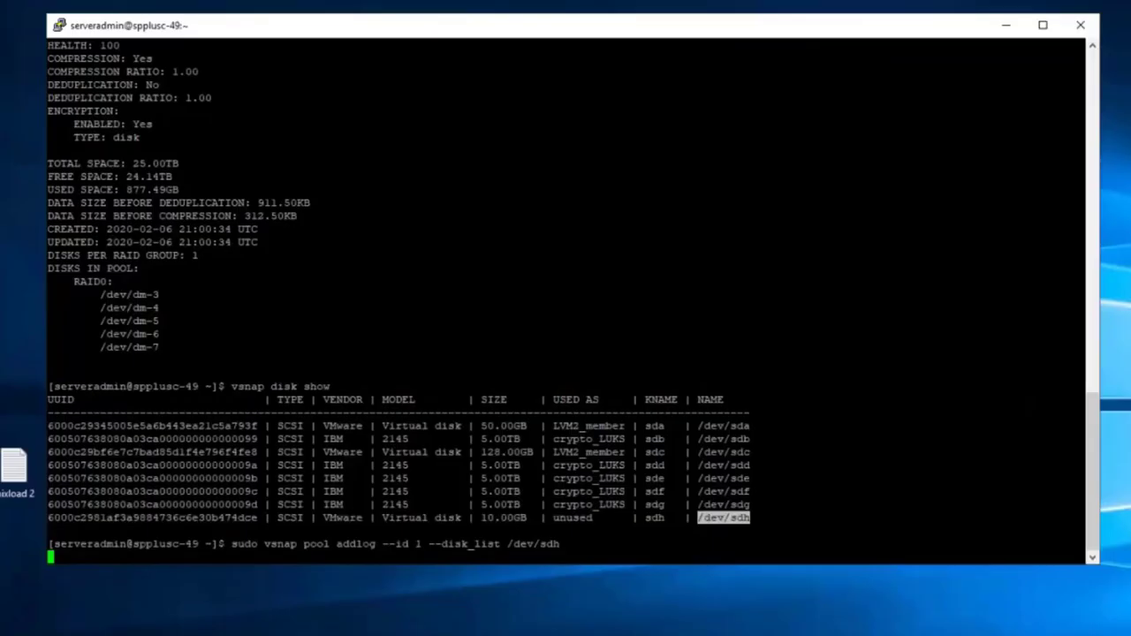
# - Highlight the optional 'vsnap pool addcache' command on page 46 of the blueprint PDF
pyautogui.hotkey('alt', 'Tab')
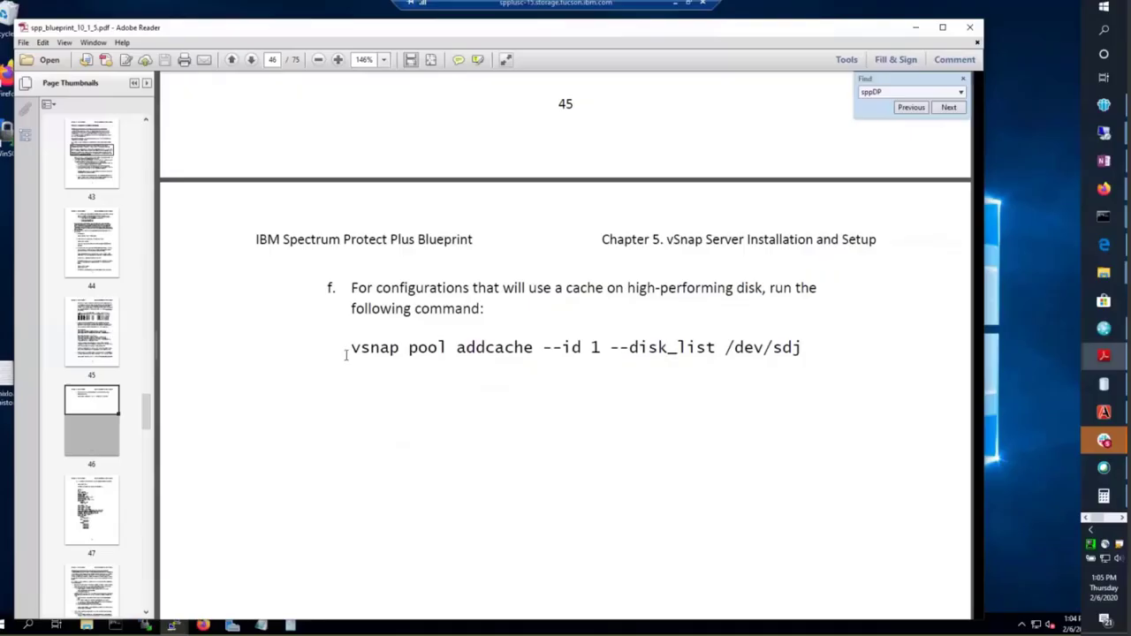
pyautogui.moveTo(351, 349); pyautogui.dragTo(802, 352)
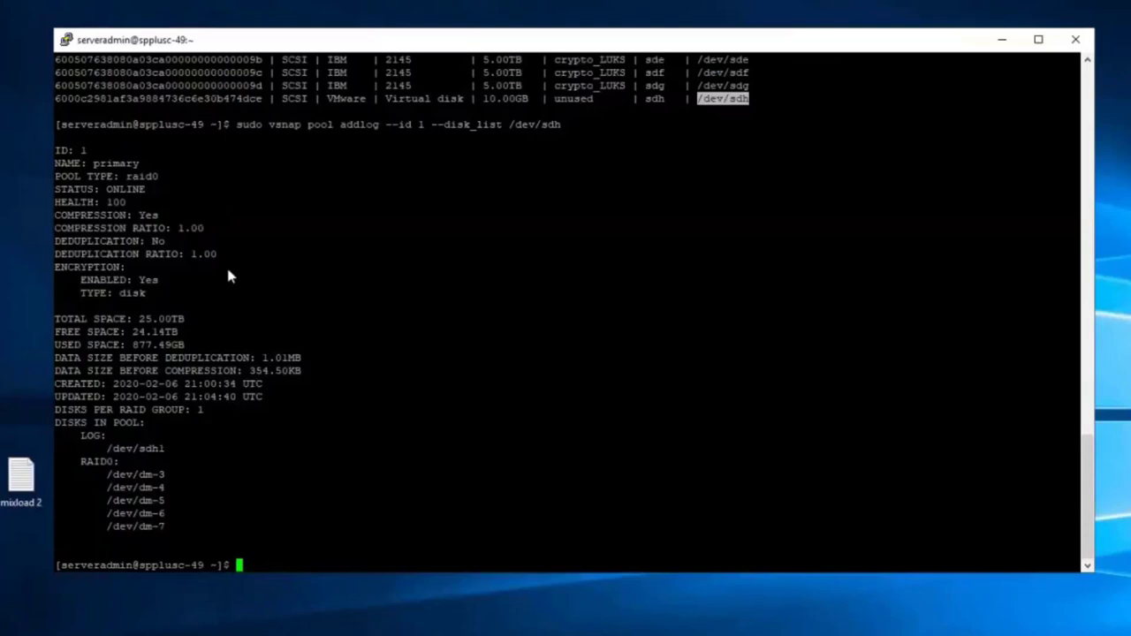
# - Highlight the LOG disk /dev/sdh1 in pool 1's status output, then go to Firefox
pyautogui.moveTo(54, 418); pyautogui.dragTo(71, 442)
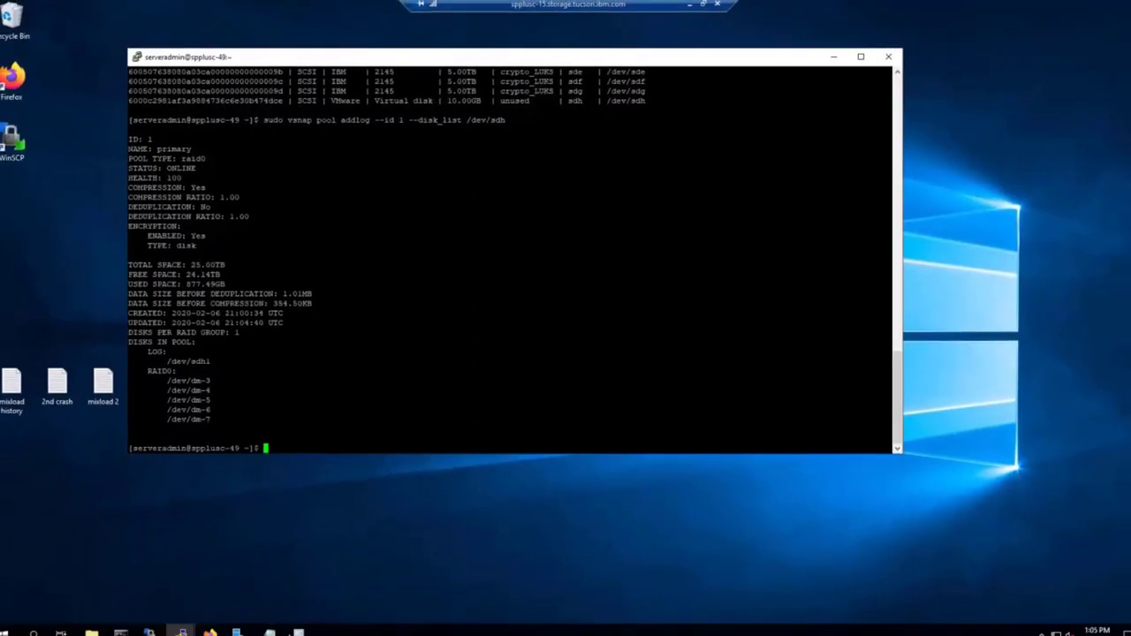
pyautogui.hotkey('alt', 'Tab')
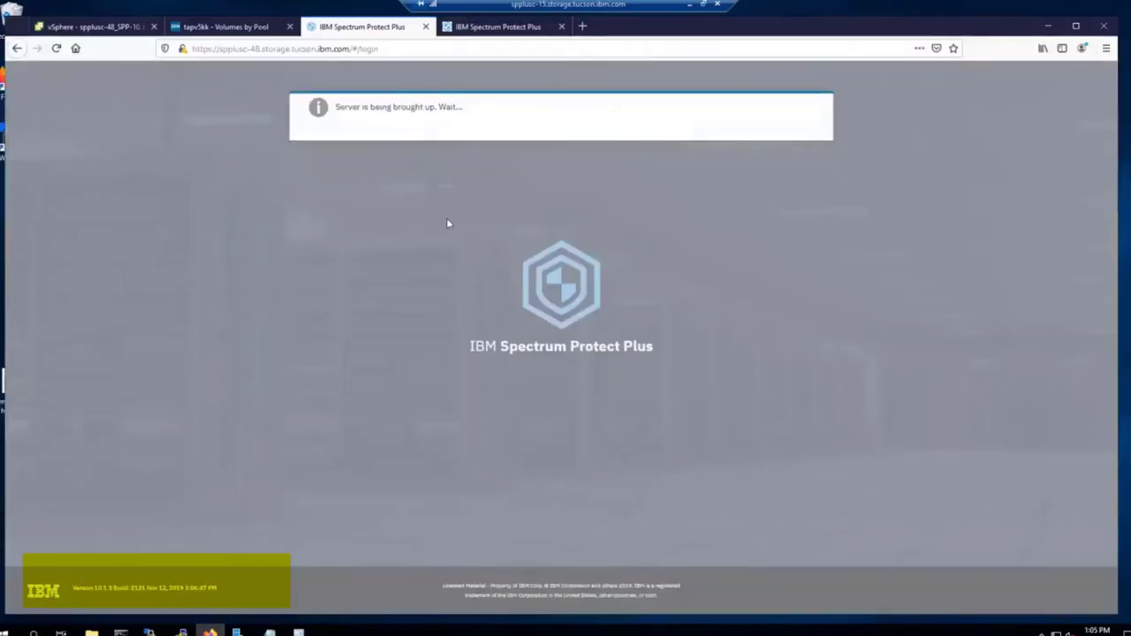
# - Go back to the Spectrum Protect Plus login tab and reload it, confirming Leave Page
pyautogui.click(493, 25)
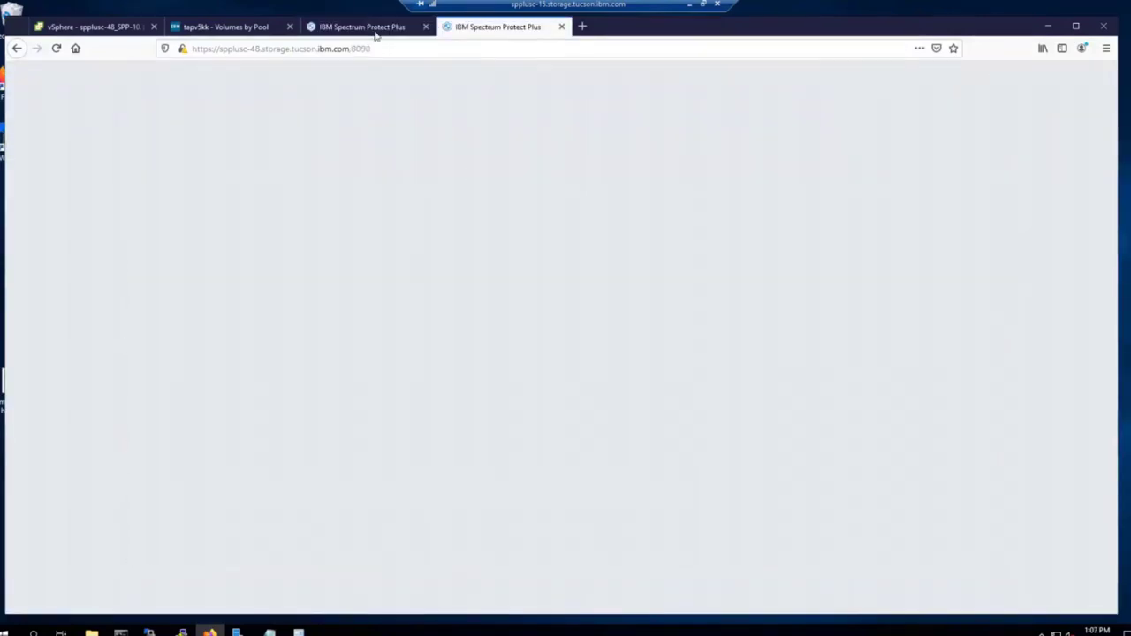
pyautogui.click(375, 31)
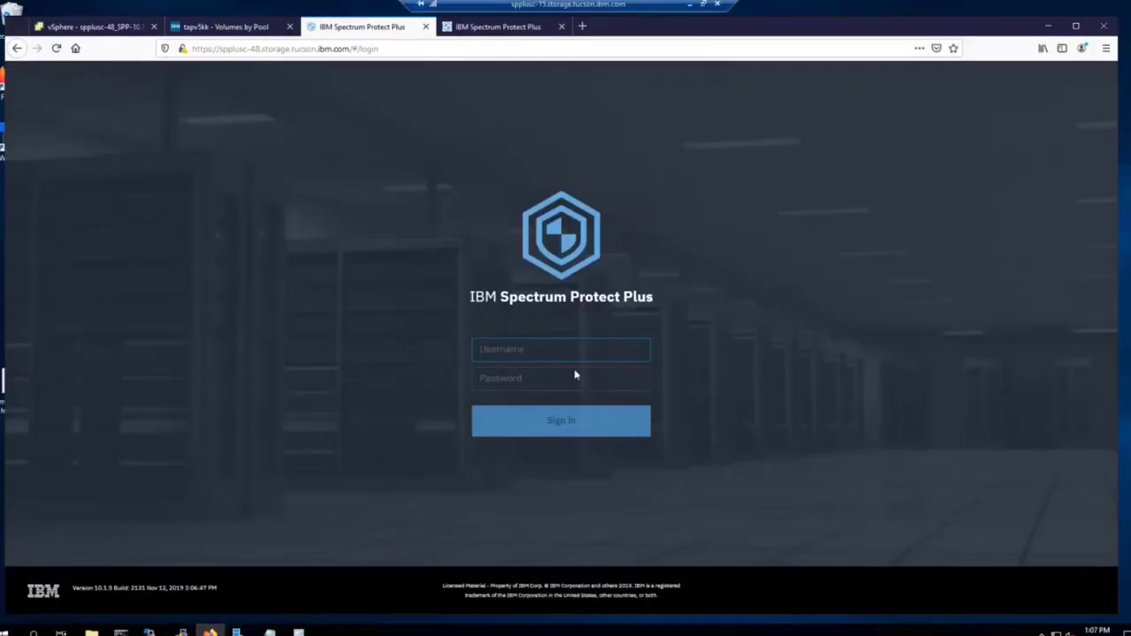
pyautogui.click(240, 276)
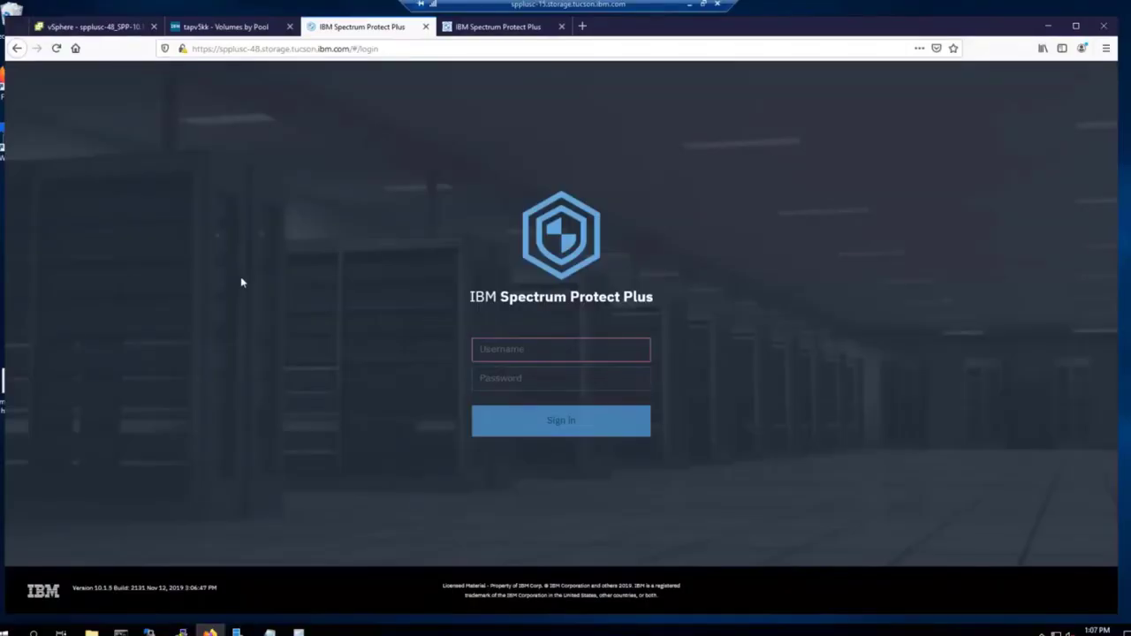
pyautogui.press('F5')
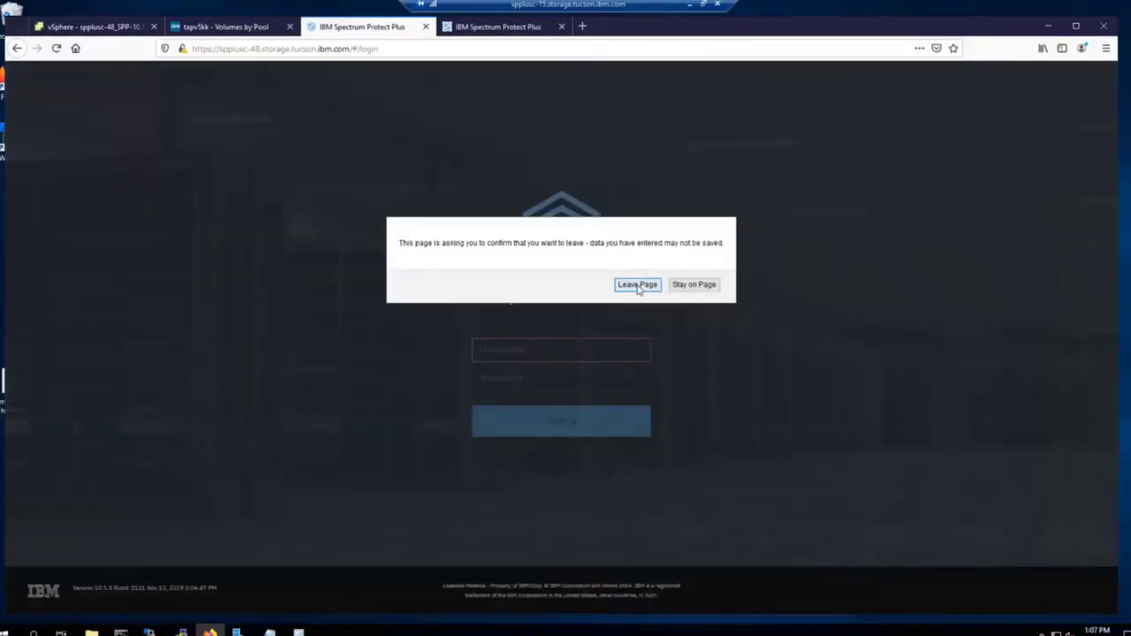
pyautogui.click(638, 287)
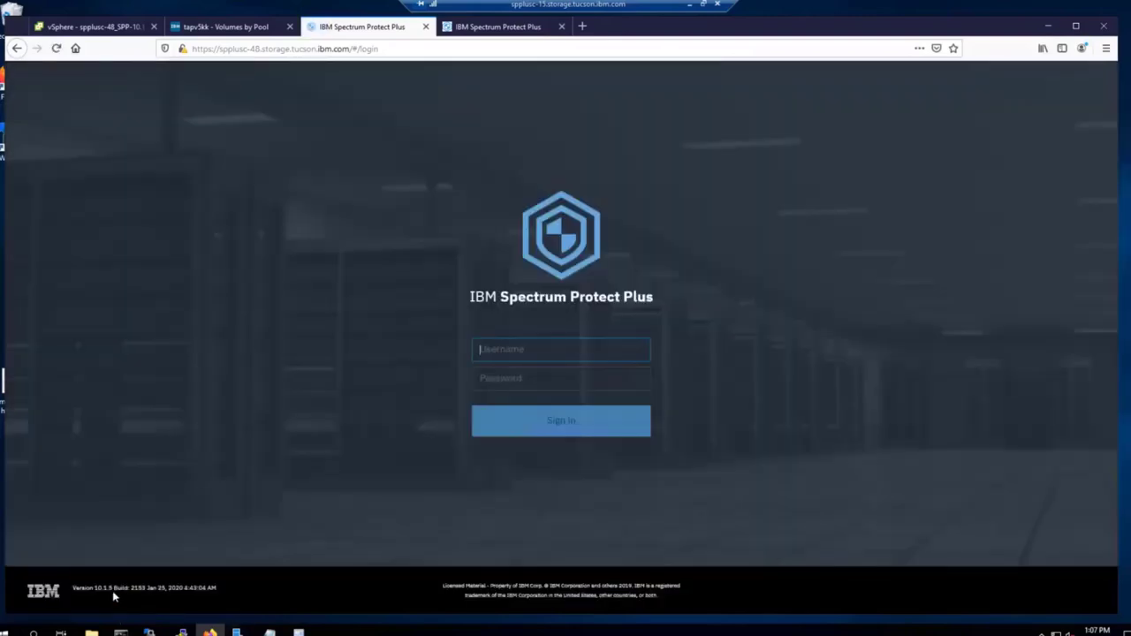
# - Sign in with the suggested username and the account password, skip saving the login, and dismiss quick start
pyautogui.click(553, 353)
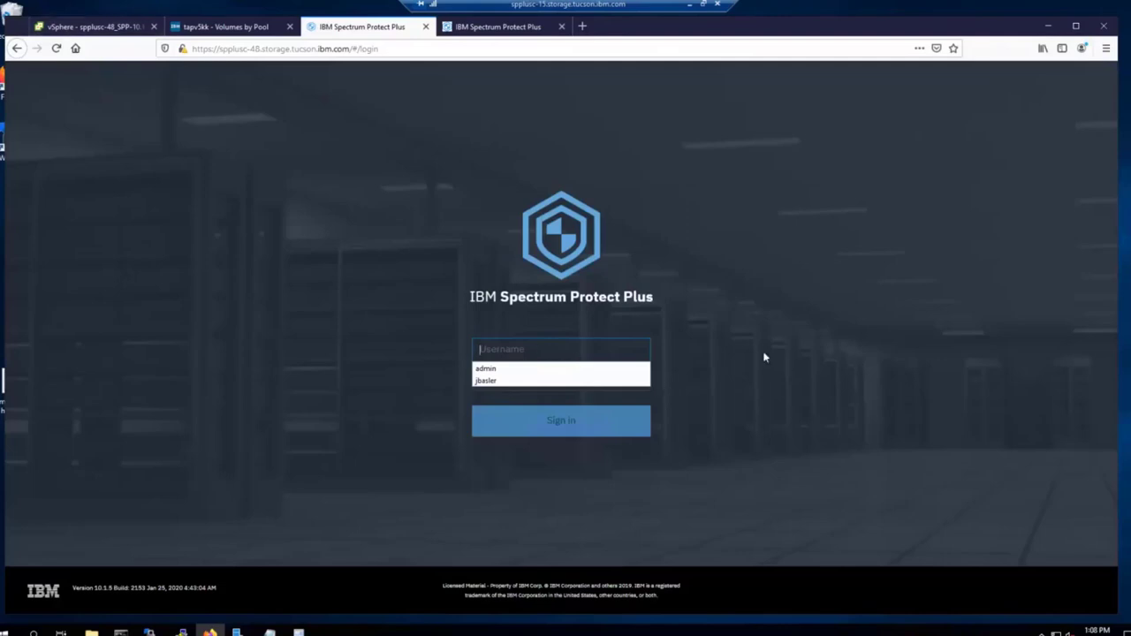
pyautogui.write('j')
pyautogui.press('Down')
pyautogui.press('Tab')
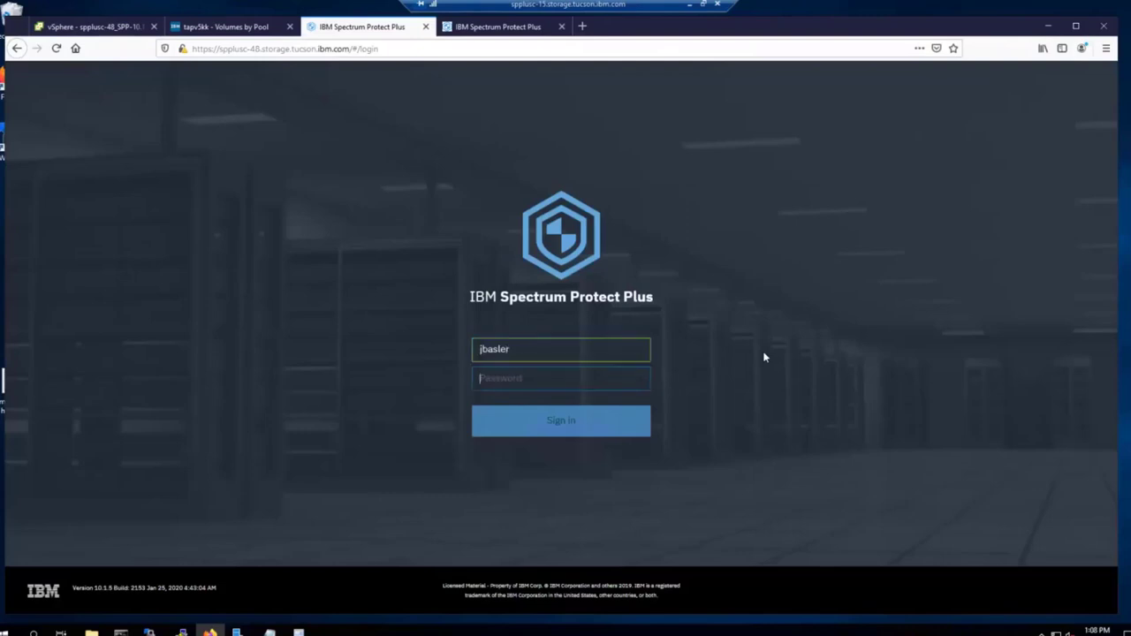
pyautogui.write('•••••••••')
pyautogui.press('Return')
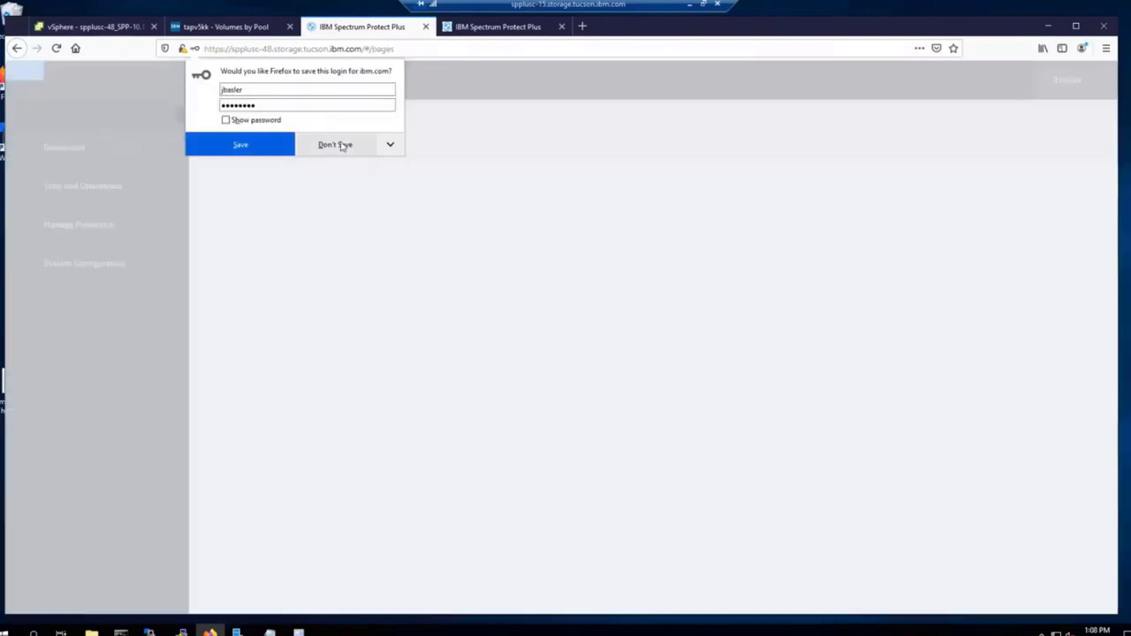
pyautogui.click(338, 149)
pyautogui.click(416, 424)
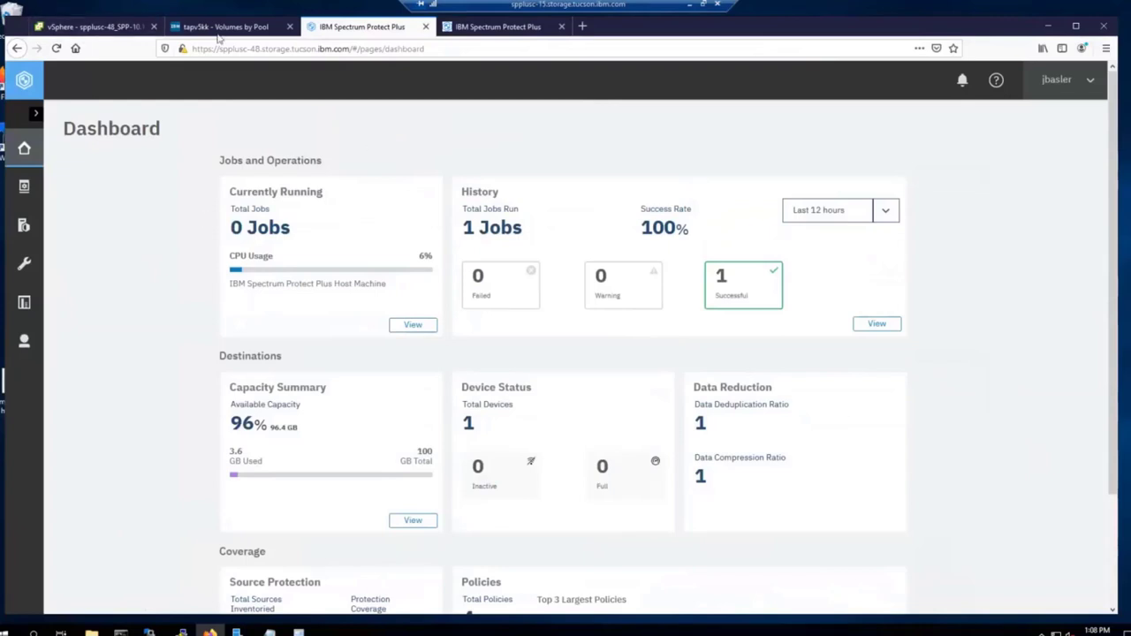
# - Delete the 'Before software upgrade' snapshot of VM spplusc-48_SPP-10.1.5-2131 through Manage Snapshots
pyautogui.click(48, 30)
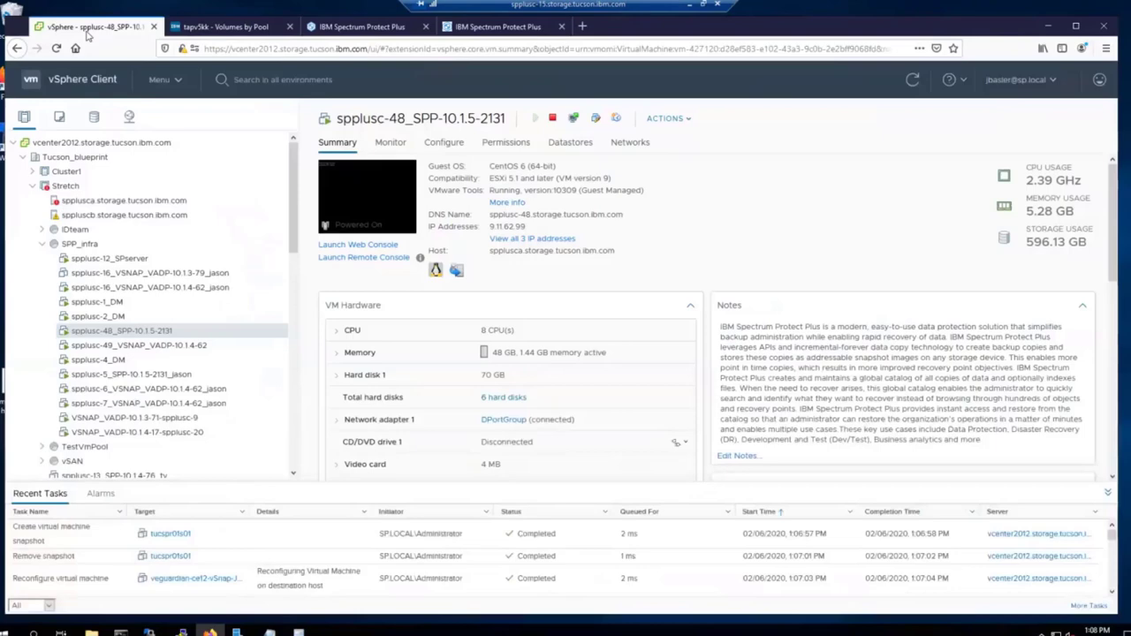
pyautogui.rightClick(119, 331)
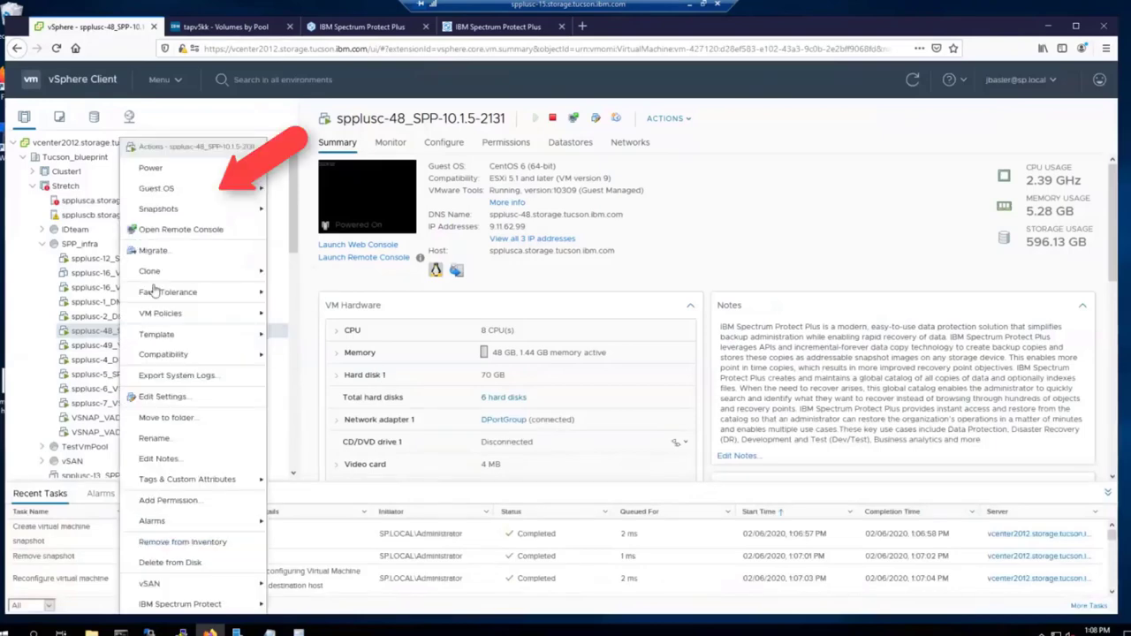
pyautogui.moveTo(177, 209)
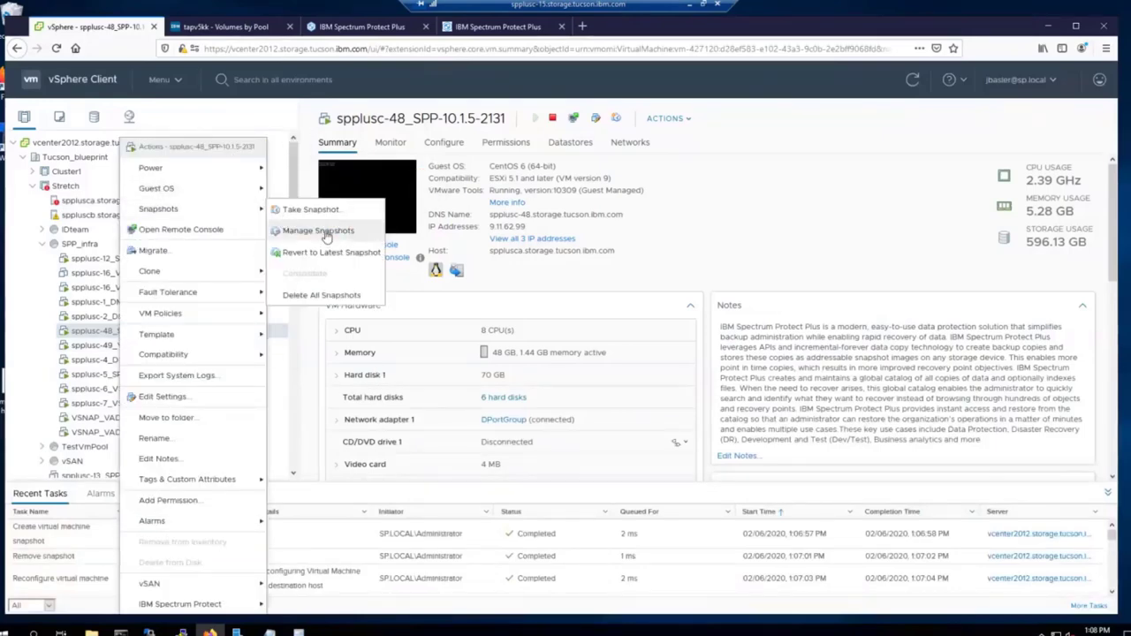
pyautogui.click(319, 231)
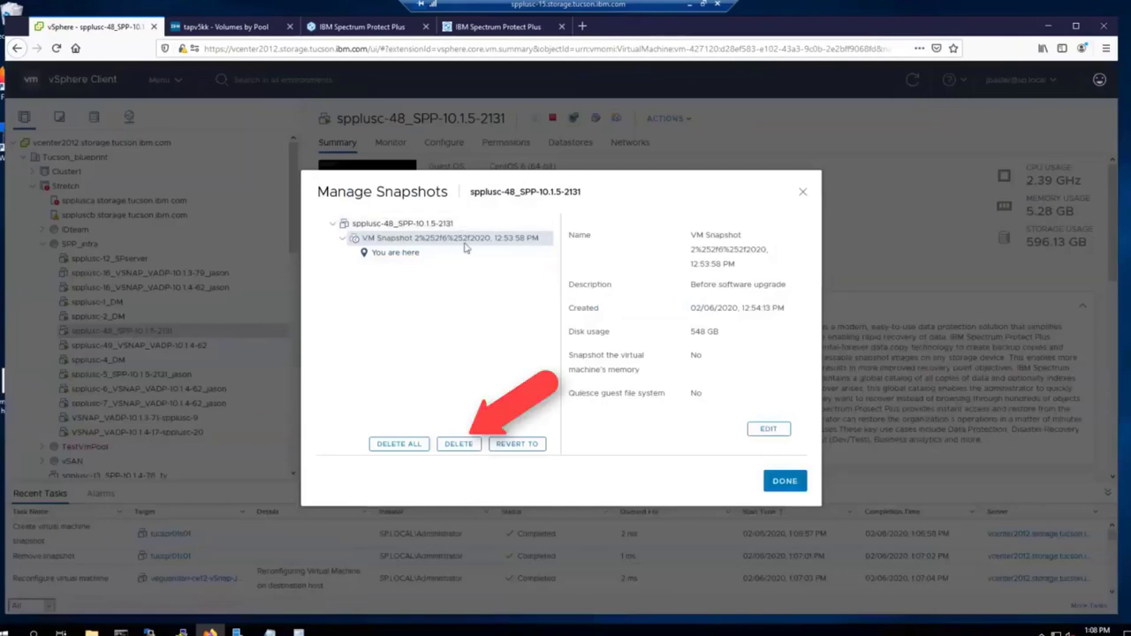
pyautogui.click(457, 443)
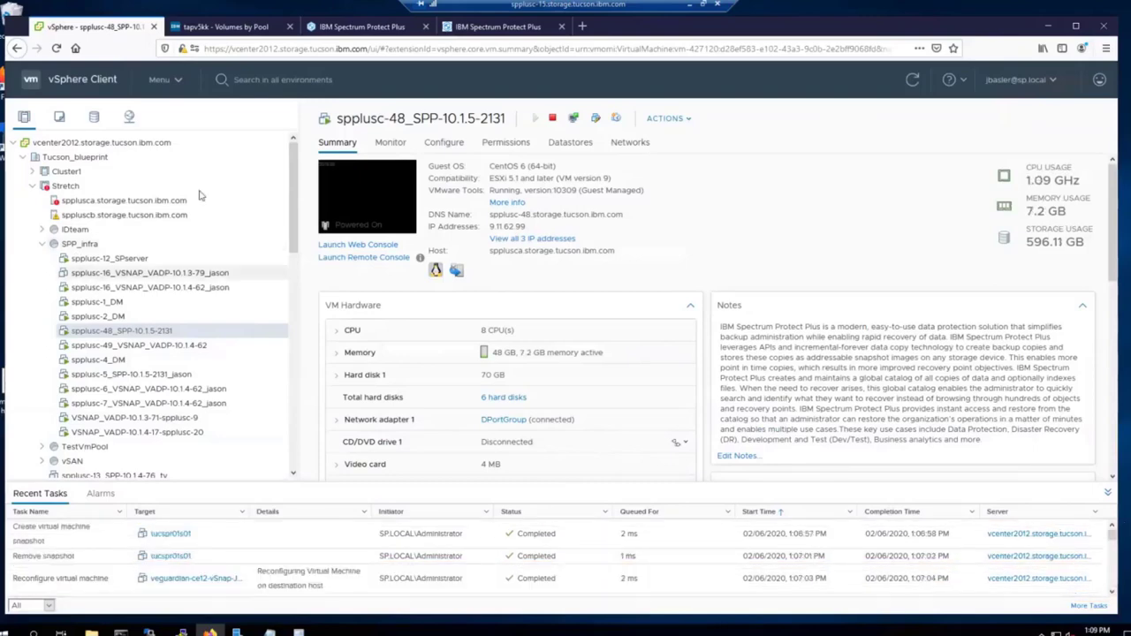
pyautogui.click(358, 28)
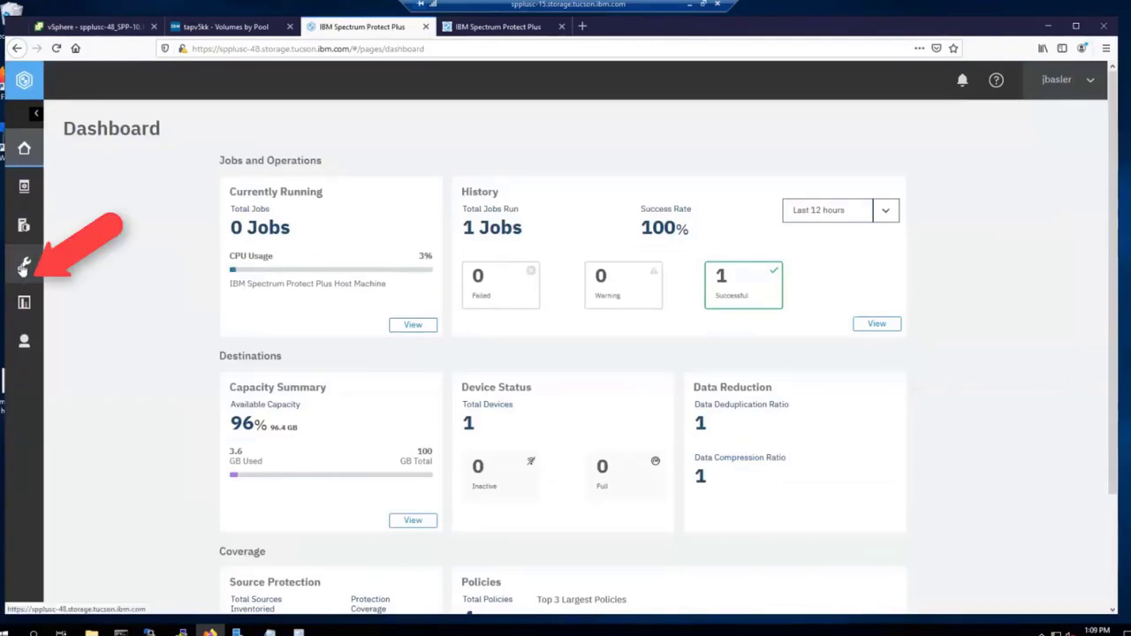
# - Refresh the localhost vSnap storage under Backup Storage > Disk, then start Add Disk Storage
pyautogui.click(24, 266)
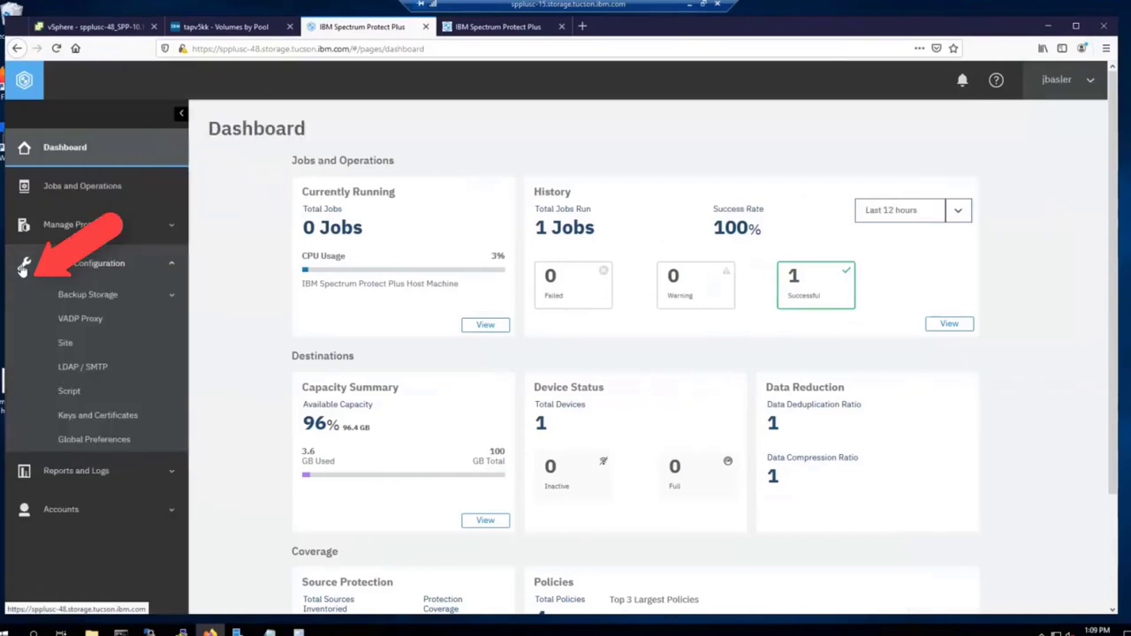
pyautogui.click(87, 296)
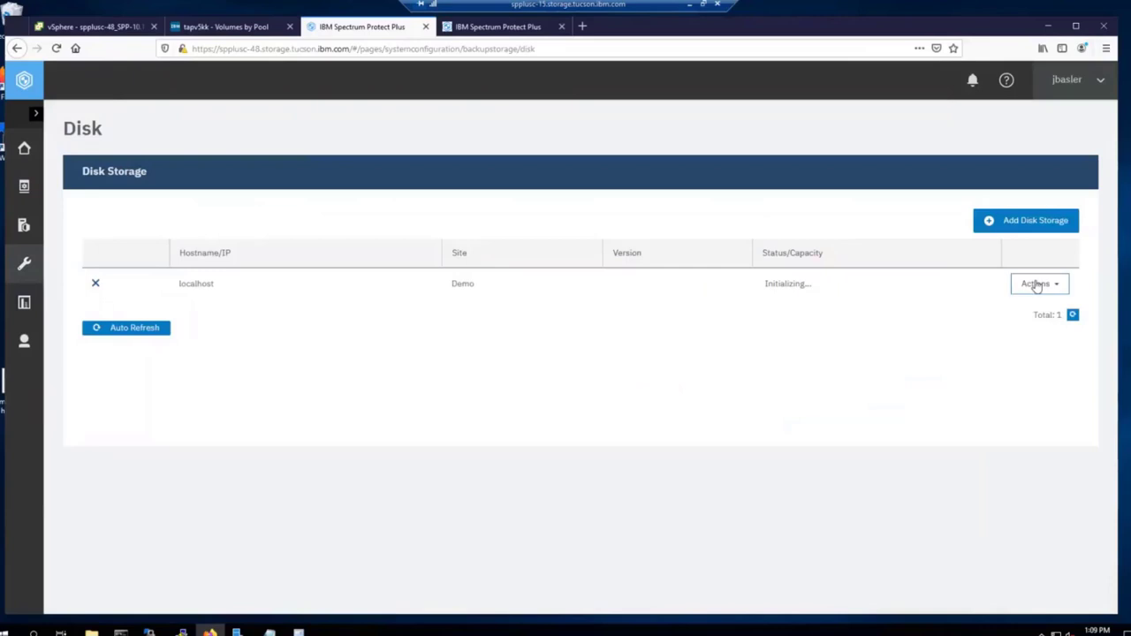
pyautogui.click(1035, 283)
pyautogui.click(989, 354)
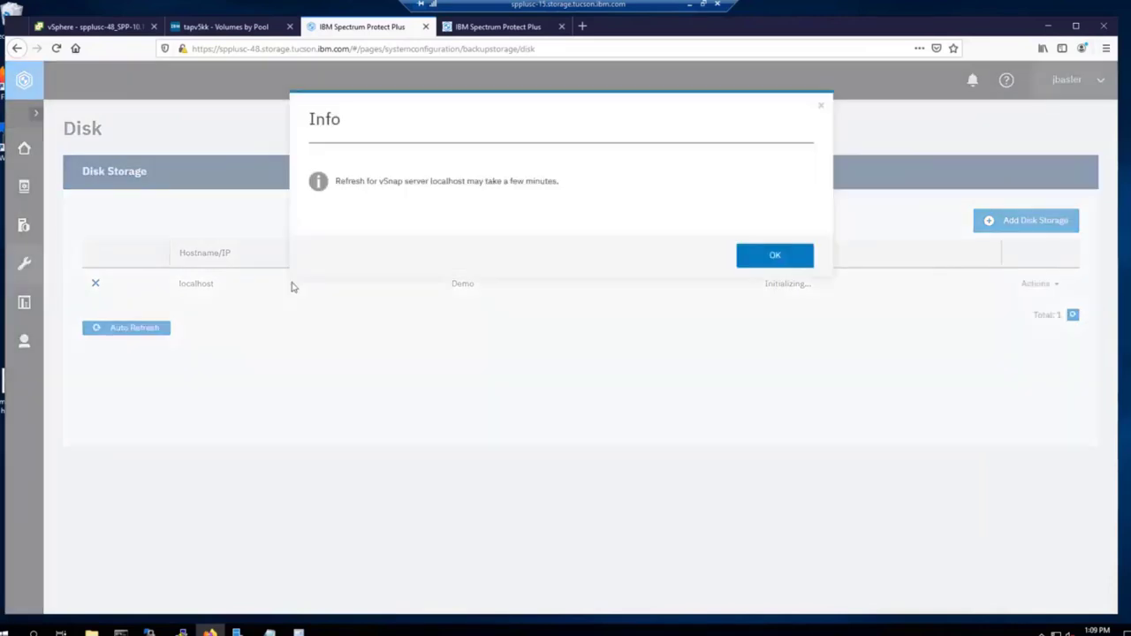
pyautogui.click(788, 255)
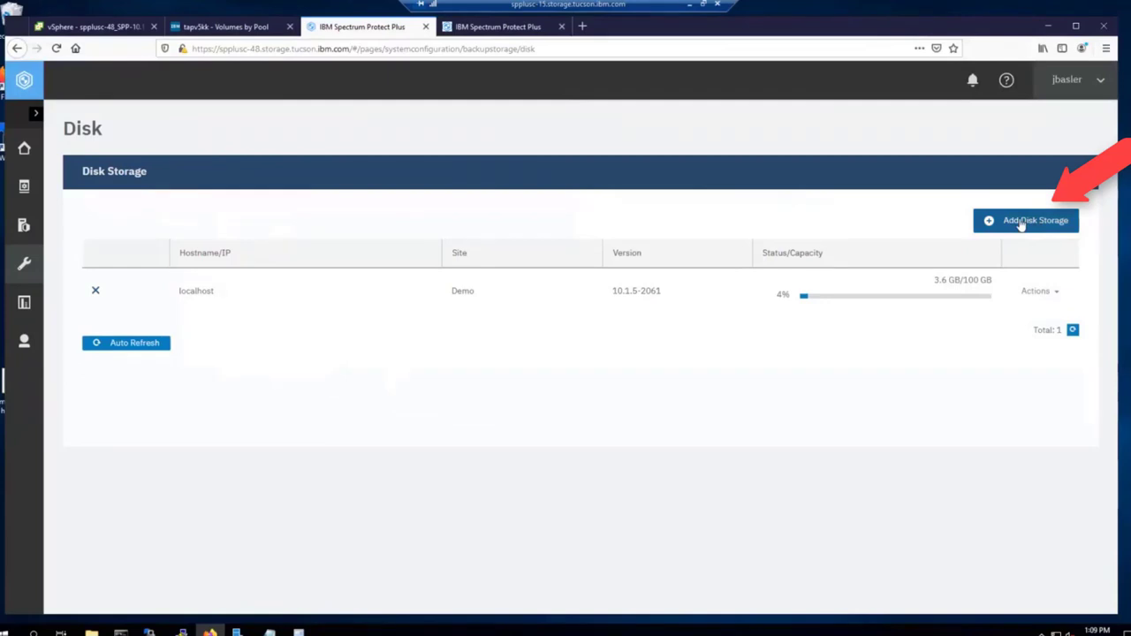
pyautogui.click(1020, 224)
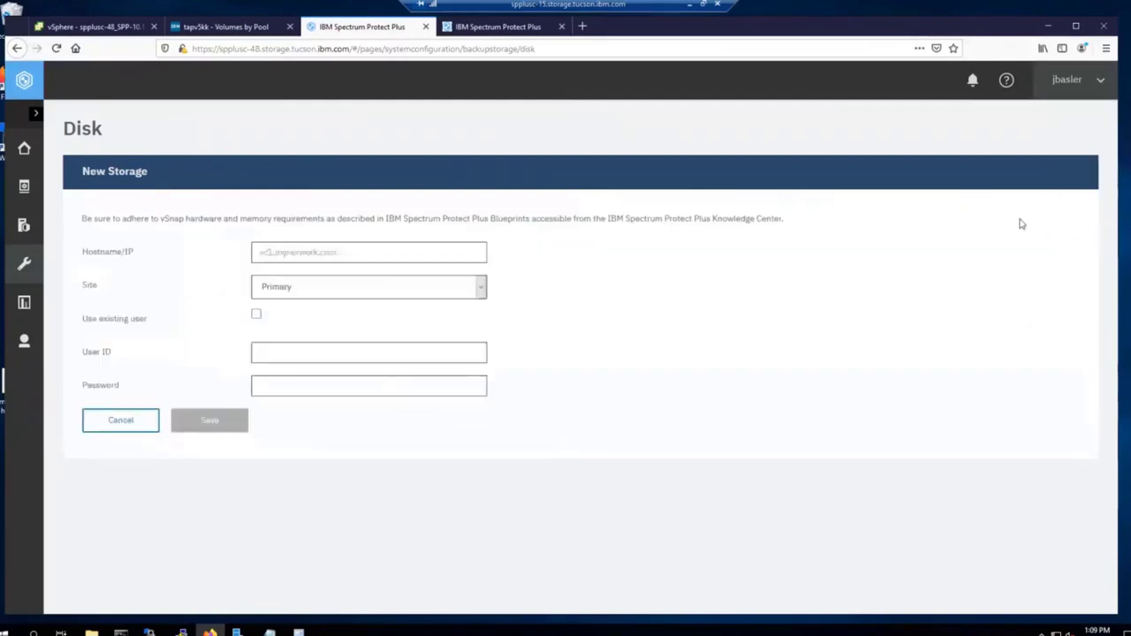
# - Save spplusc-49.storage.tucson.ibm.com as Primary-site disk storage using the existing vSnap service user
pyautogui.click(308, 252)
pyautogui.write('spplusc-49.storage.tucson.ibm.com')
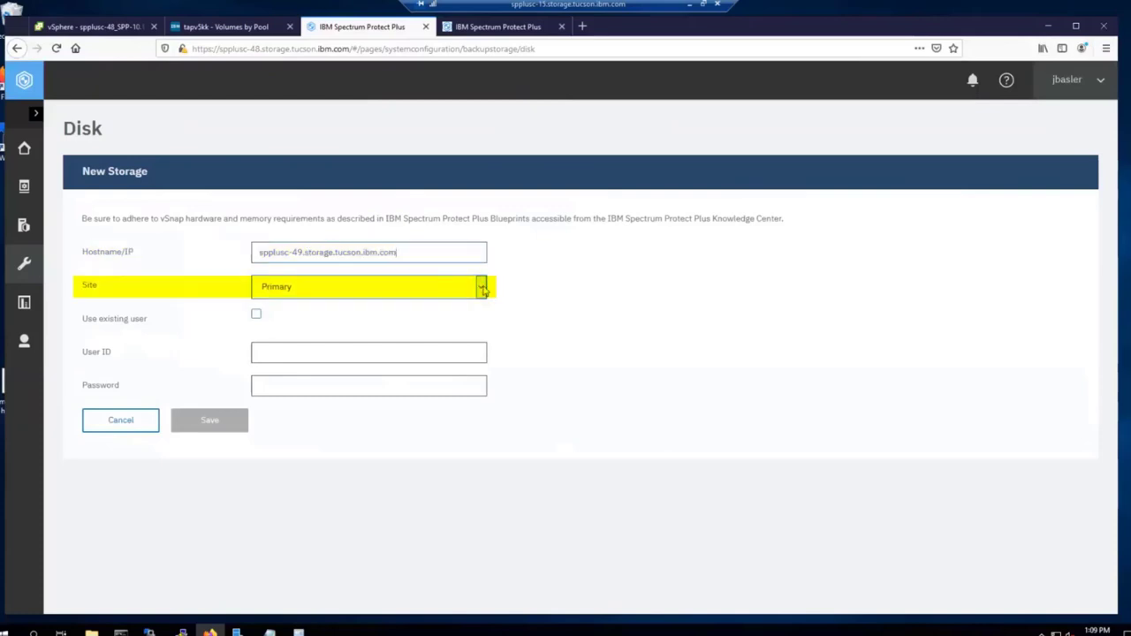
pyautogui.click(482, 289)
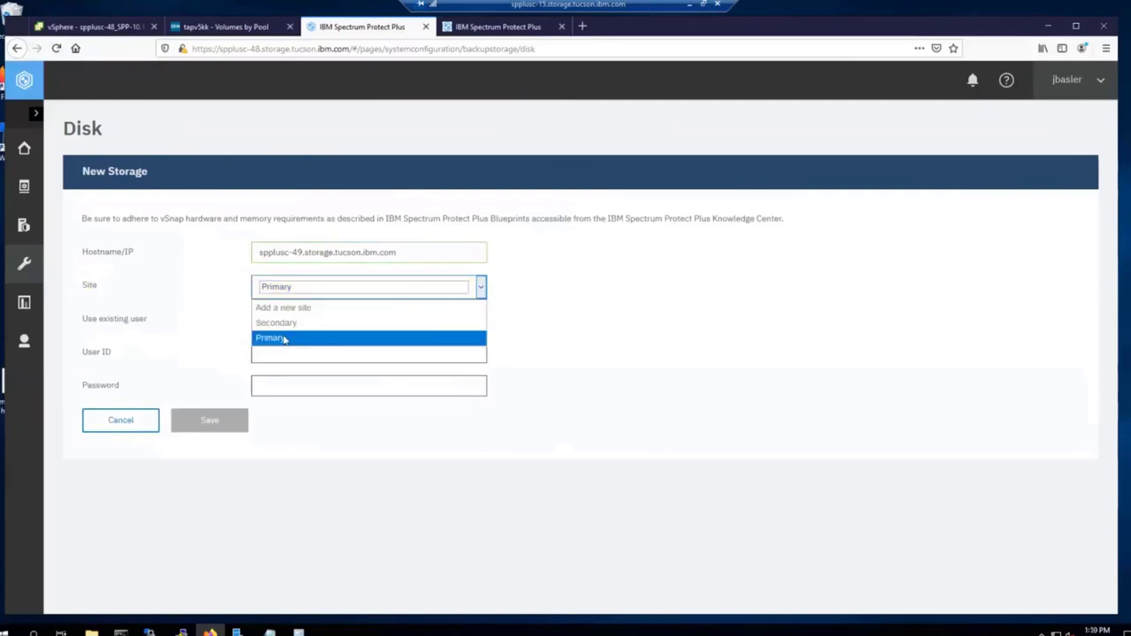
pyautogui.click(630, 311)
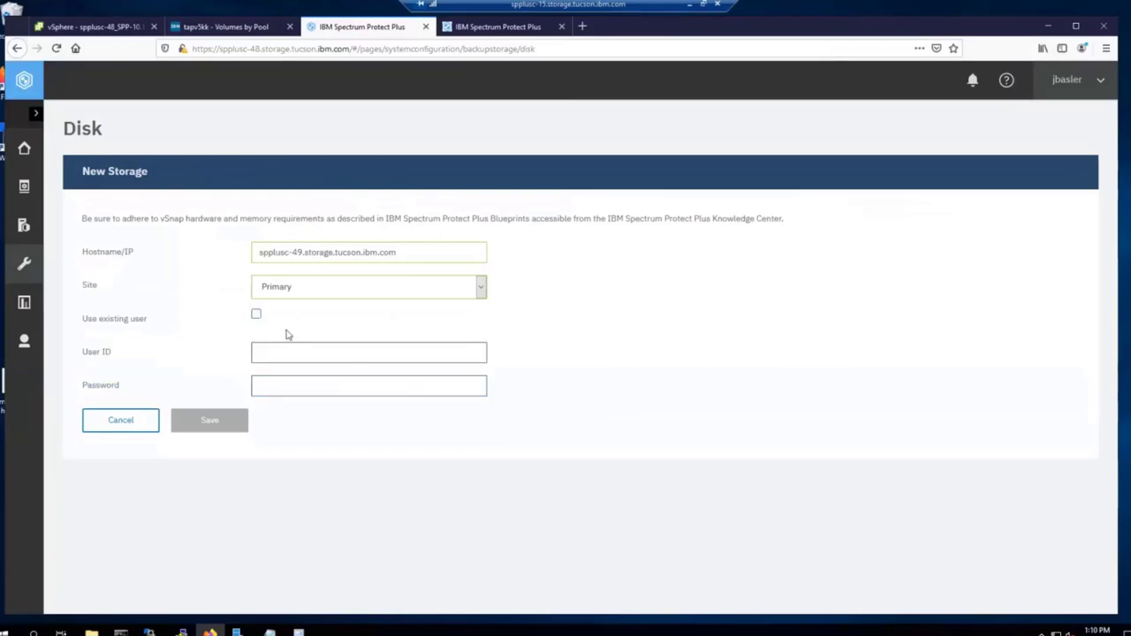
pyautogui.click(256, 314)
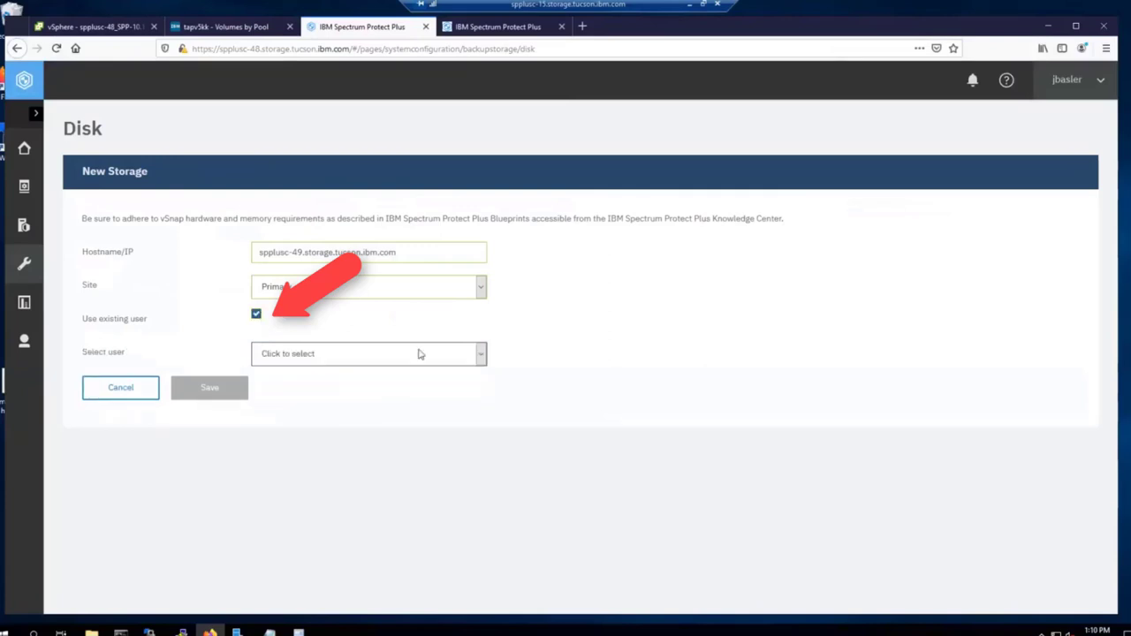
pyautogui.click(480, 355)
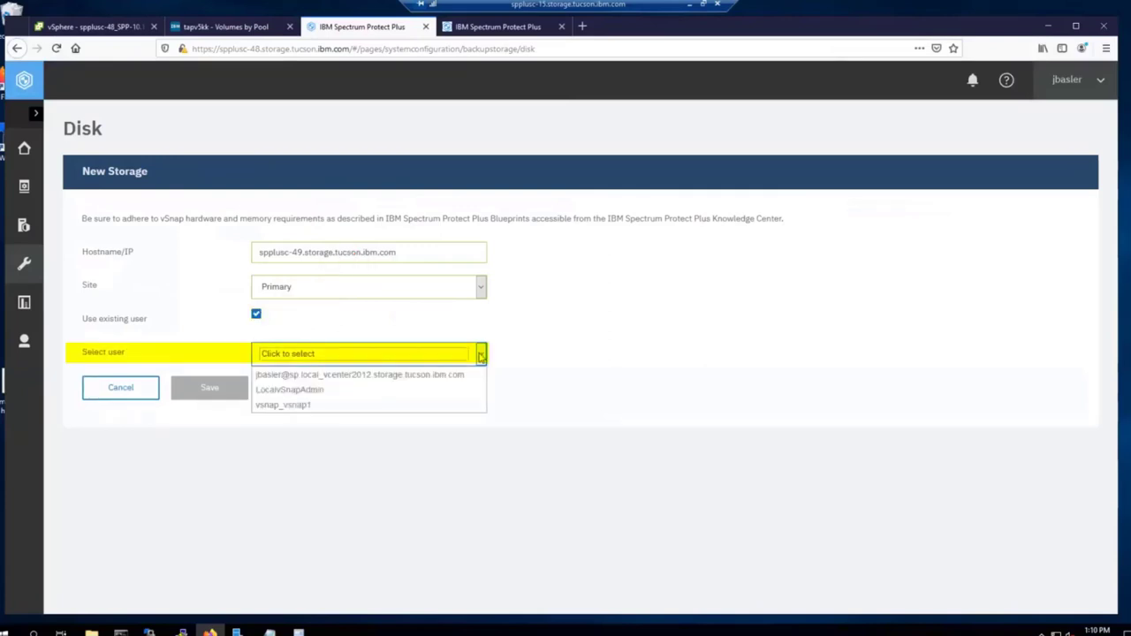
pyautogui.click(344, 406)
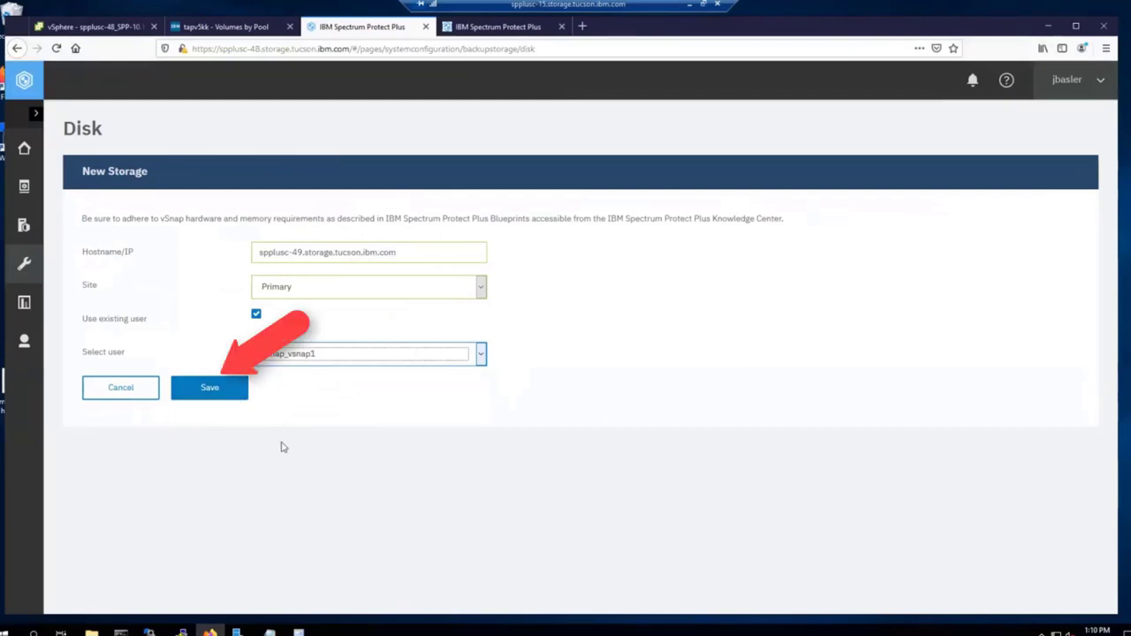
pyautogui.click(231, 387)
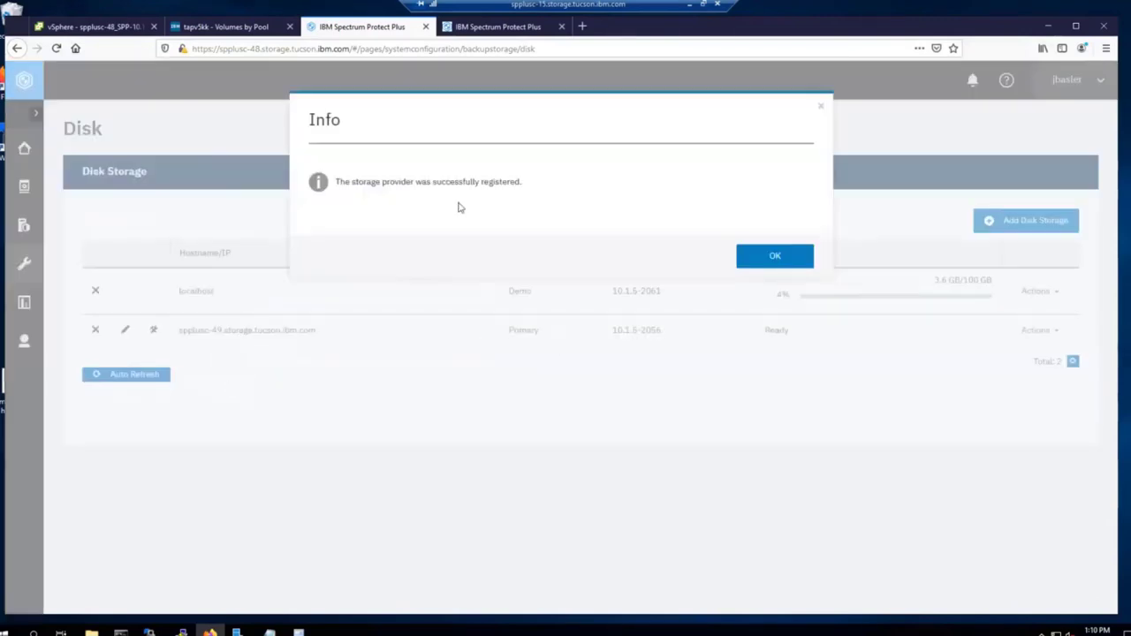
# - Refresh spplusc-49 so it shows version 10.1.5-2056 and 877.5 GB of 25 TB used
pyautogui.click(775, 257)
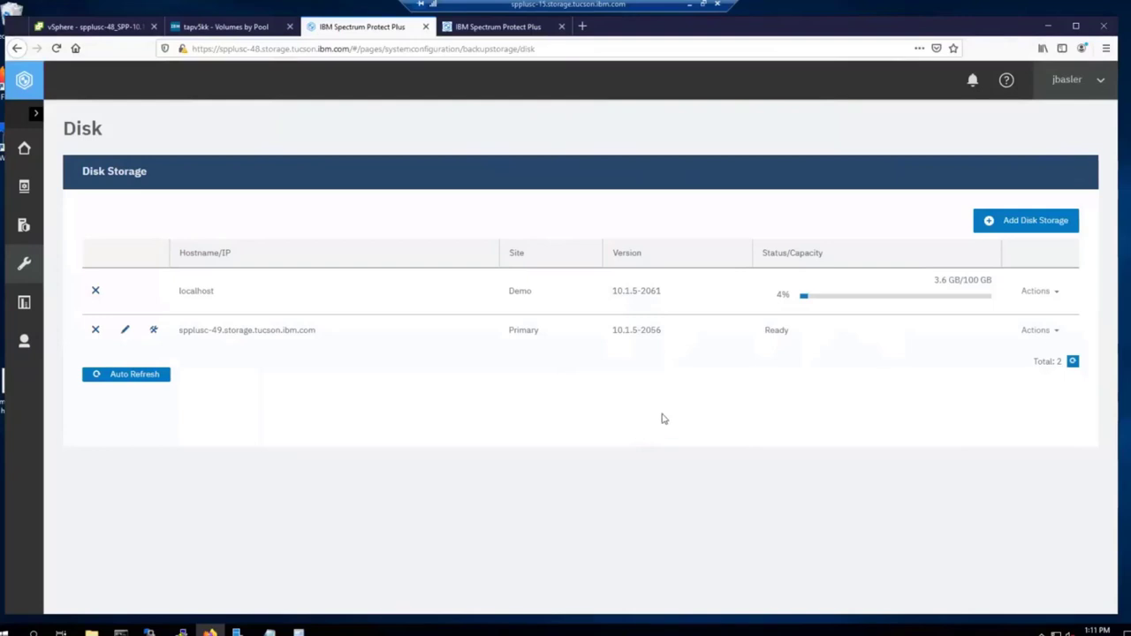
pyautogui.click(1037, 330)
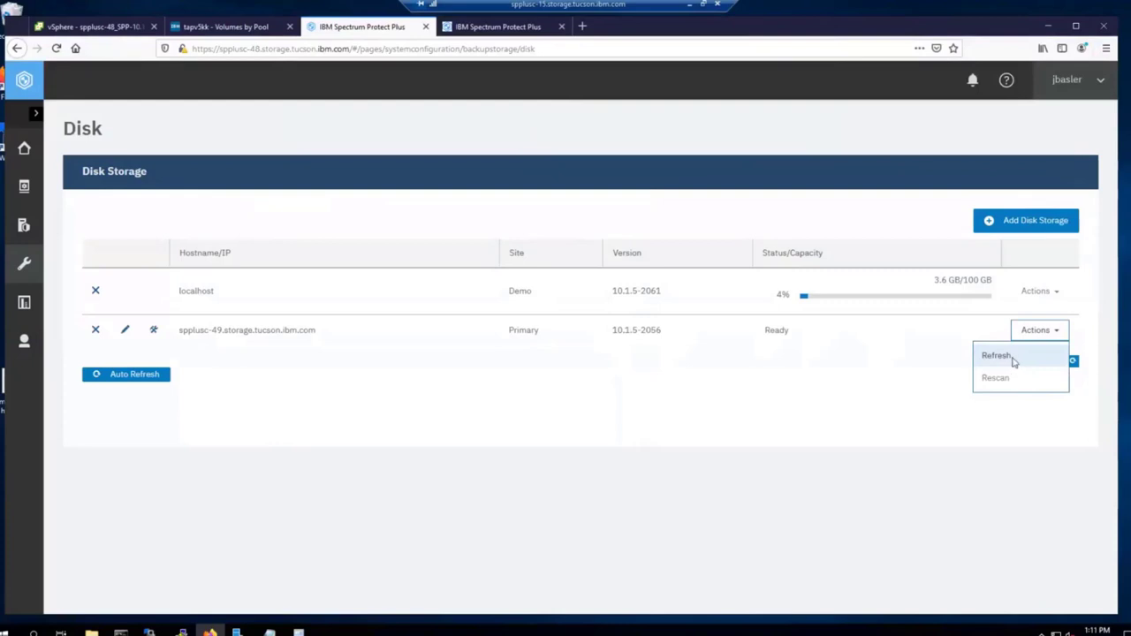
pyautogui.click(1013, 363)
pyautogui.press('Return')
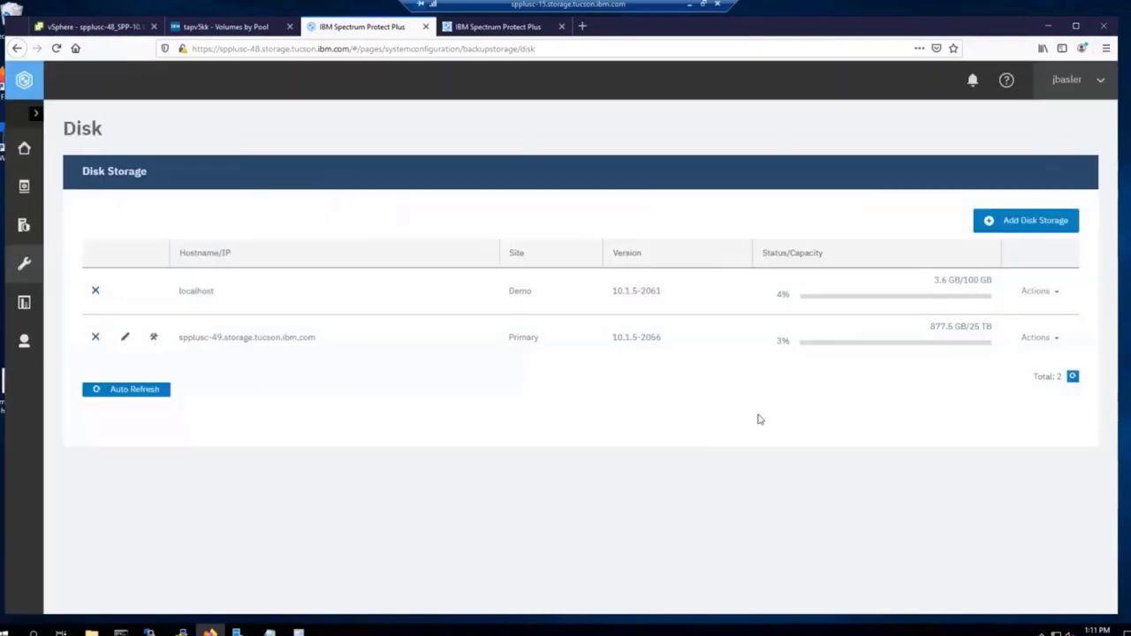
pyautogui.moveTo(954, 336)
pyautogui.moveTo(861, 347)
pyautogui.hotkey('alt', 'Tab')
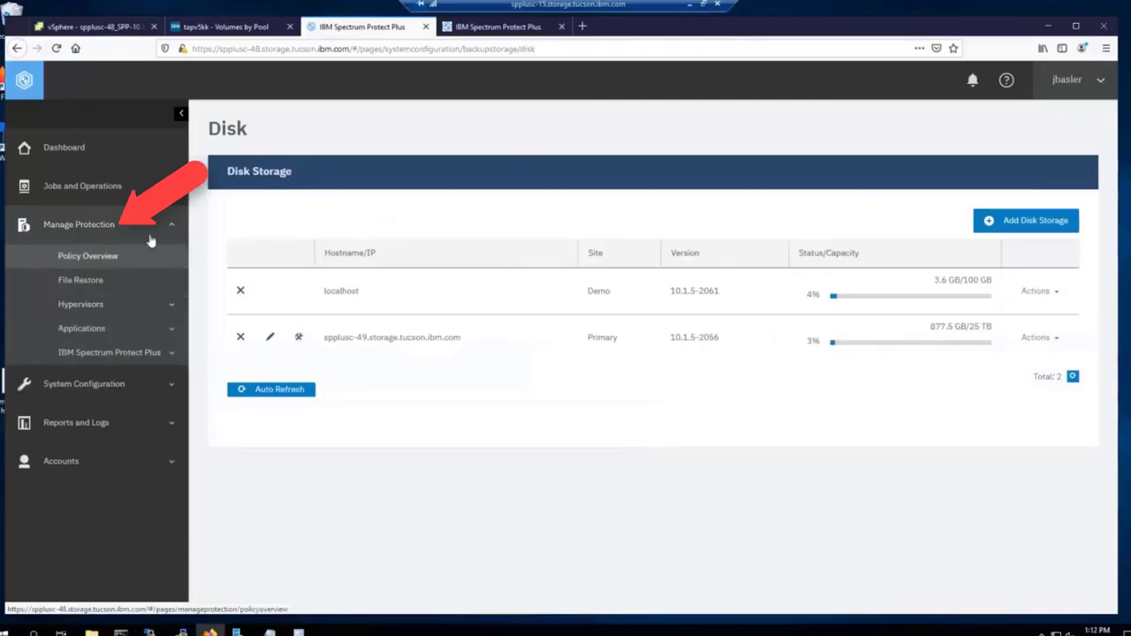
# - Start a new SLA policy named 'blueprint' from the Policy Overview
pyautogui.click(88, 255)
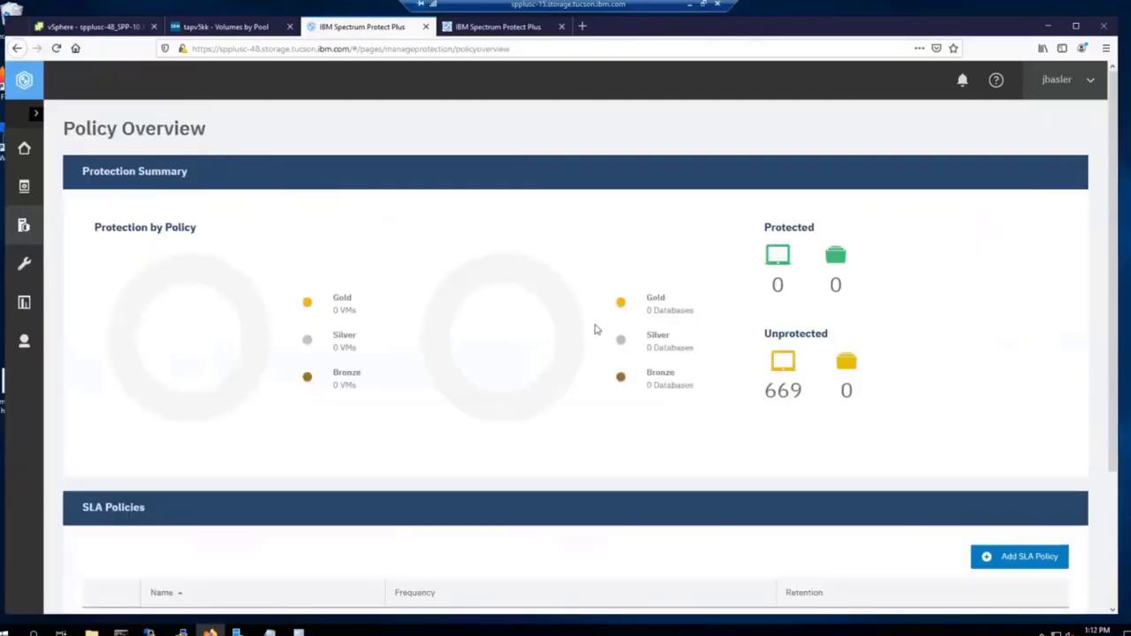
pyautogui.scroll(-2, 588, 328)
pyautogui.scroll(-1, 581, 329)
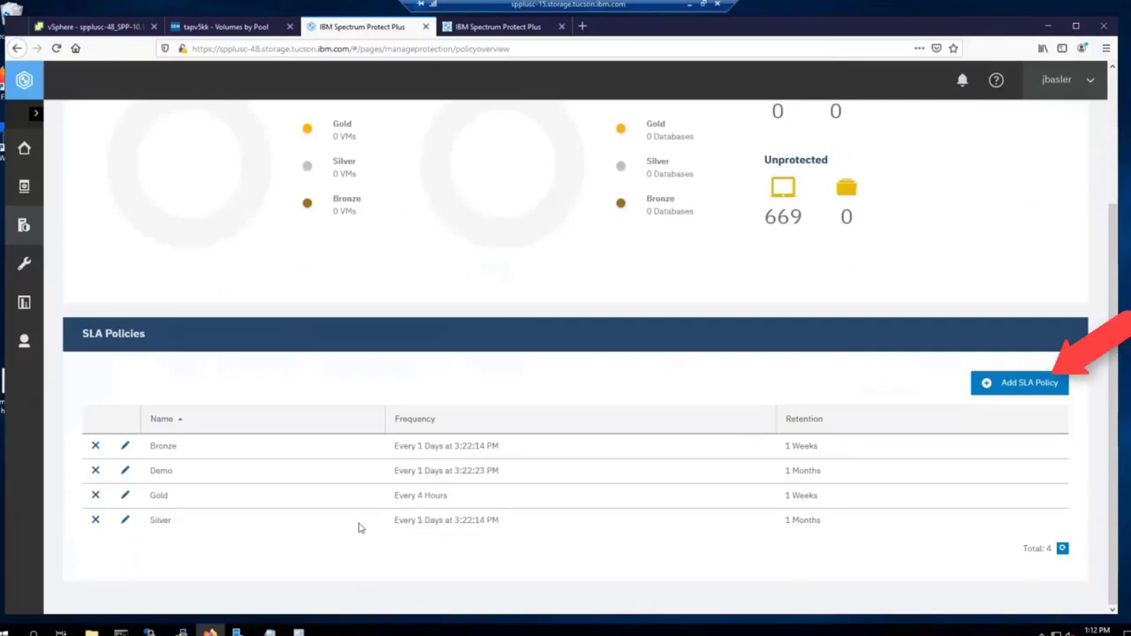
pyautogui.click(1019, 389)
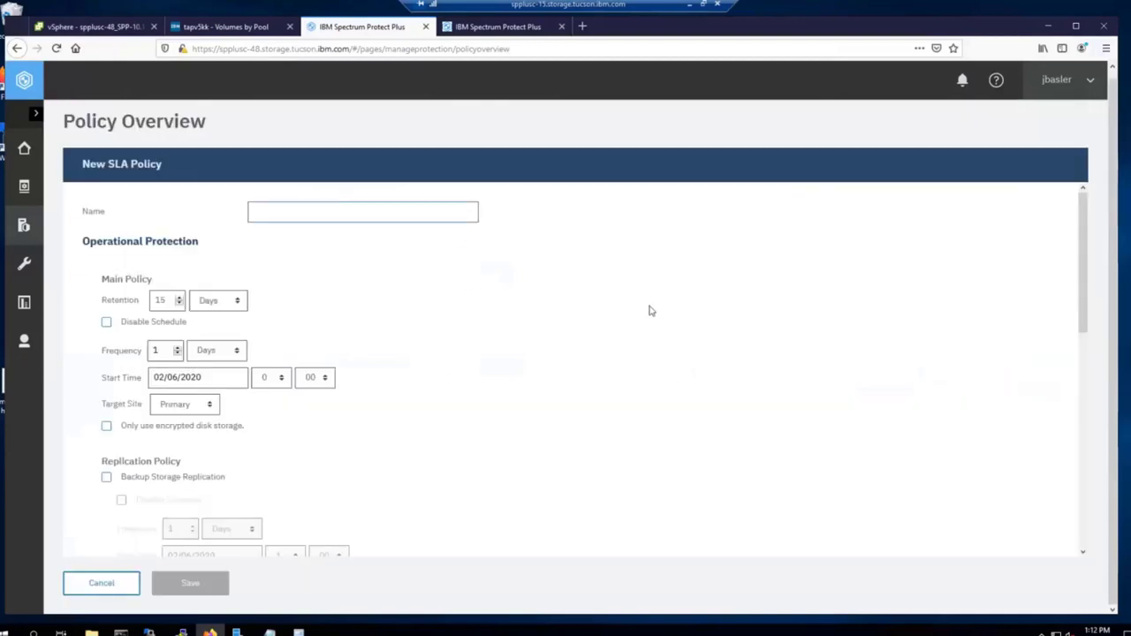
pyautogui.write('blueprint')
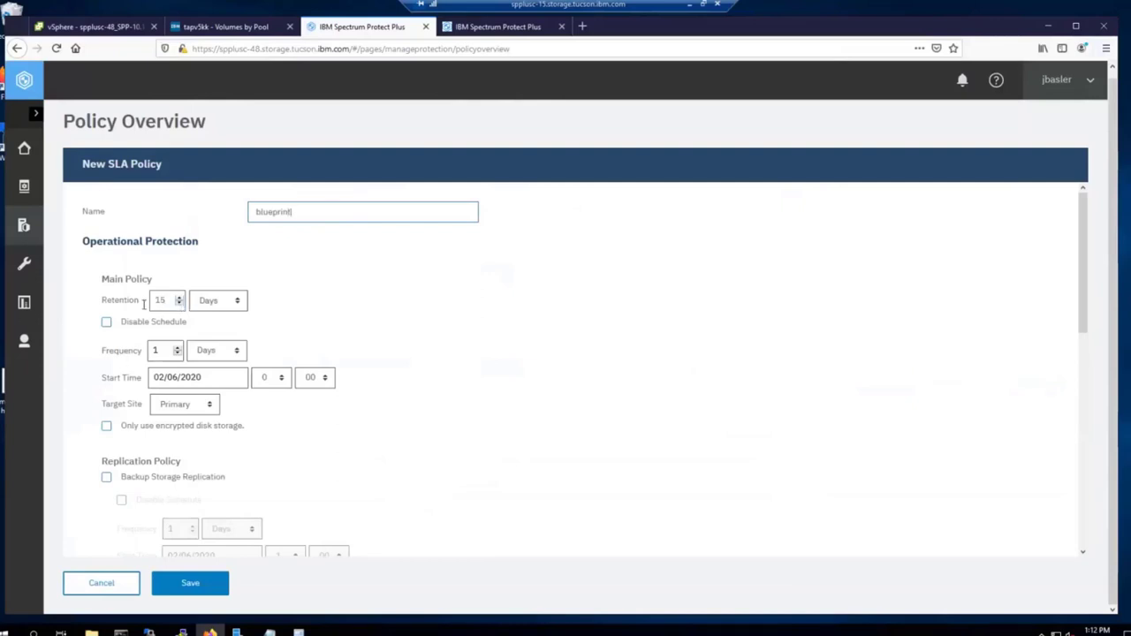
# - Set the policy's retention to 7 days and its daily start hour to 22, then save it
pyautogui.click(179, 299)
pyautogui.click(179, 303)
pyautogui.click(178, 303)
pyautogui.click(178, 303)
pyautogui.click(178, 303)
pyautogui.click(179, 303)
pyautogui.click(179, 303)
pyautogui.click(178, 303)
pyautogui.click(160, 354)
pyautogui.click(284, 380)
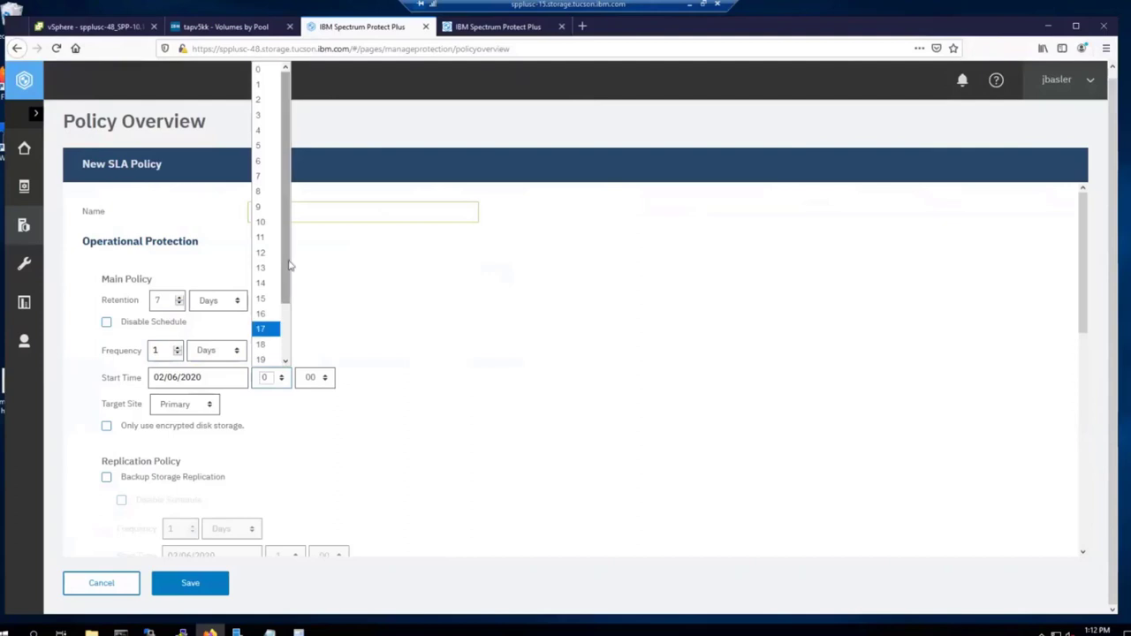
pyautogui.scroll(-1, 280, 349)
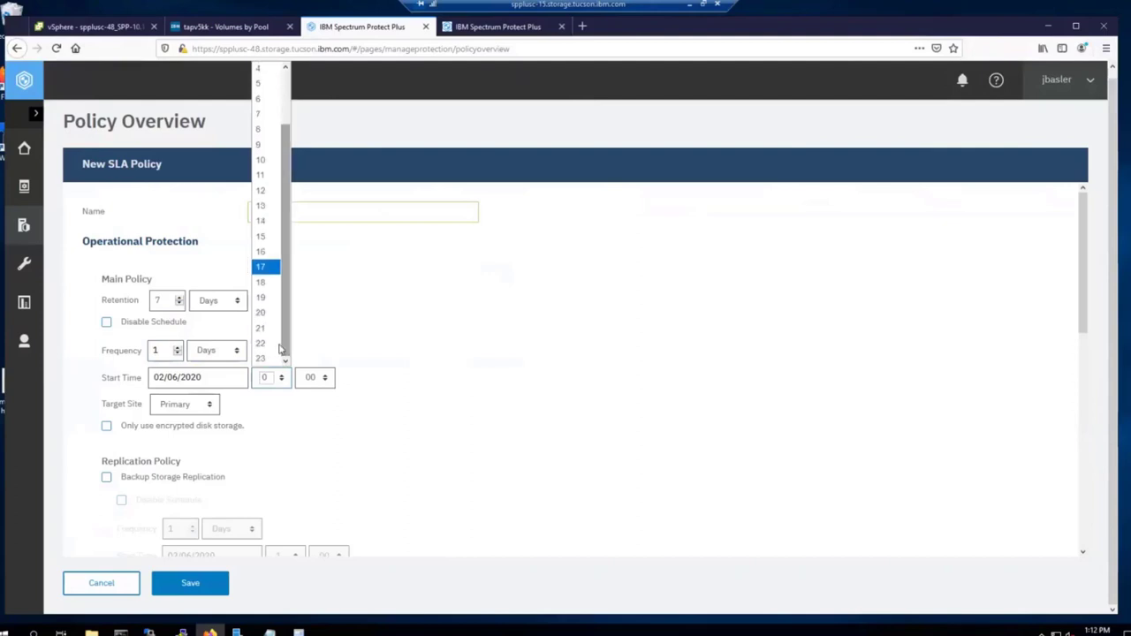
pyautogui.click(262, 344)
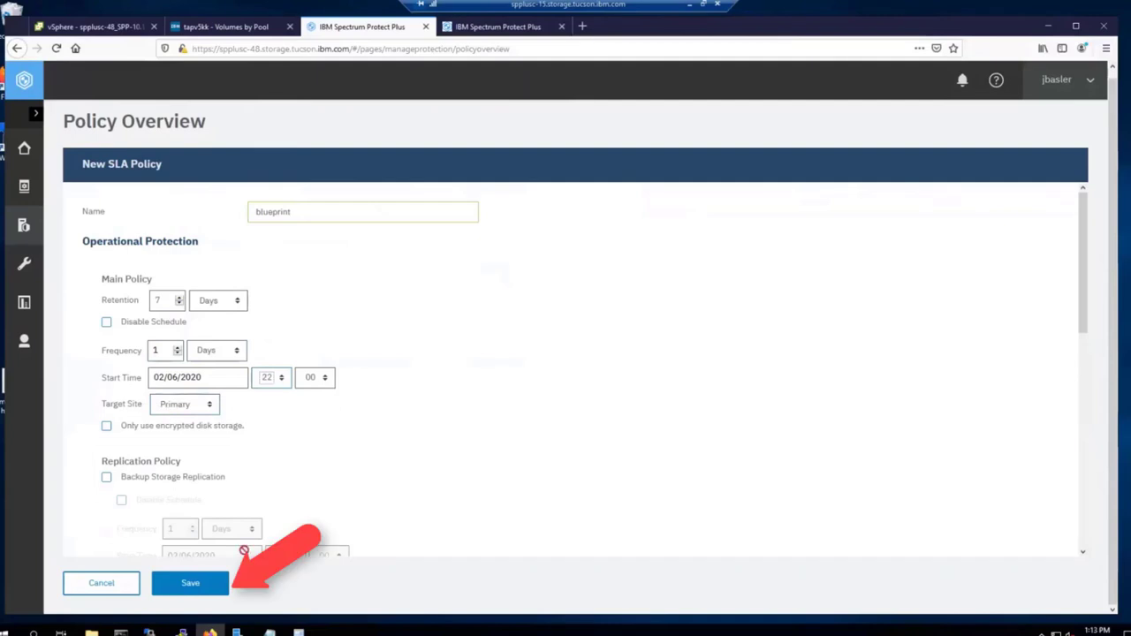
pyautogui.click(185, 590)
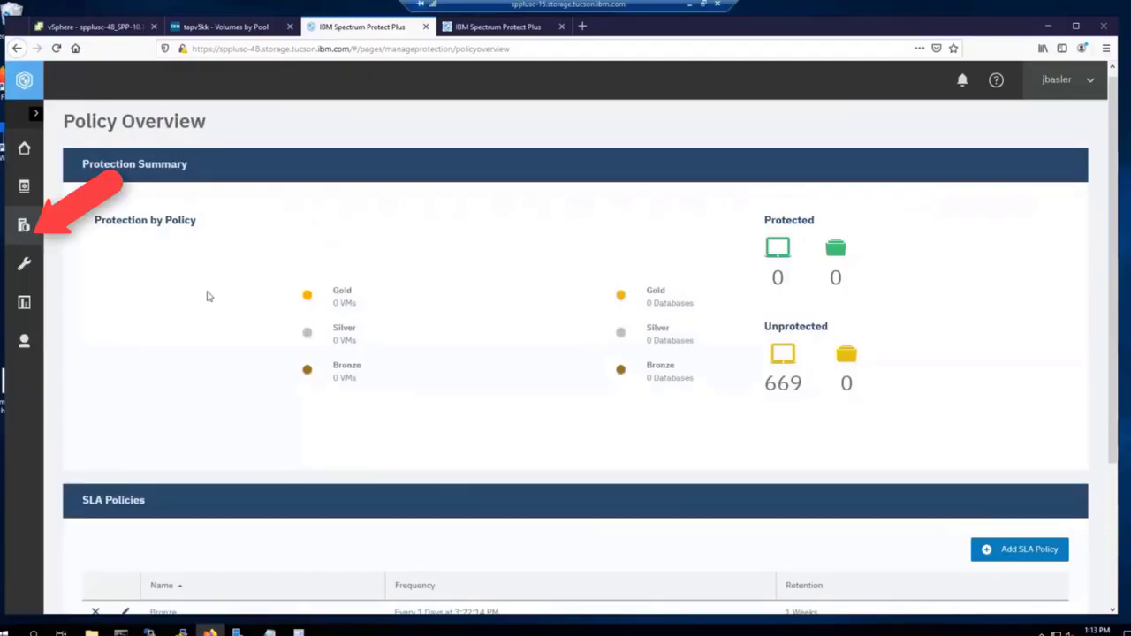
# - View the VMware inventory by Hosts and Clusters and drill into vcenter2012 > Tucson_blueprint > Stretch
pyautogui.click(25, 228)
pyautogui.click(88, 304)
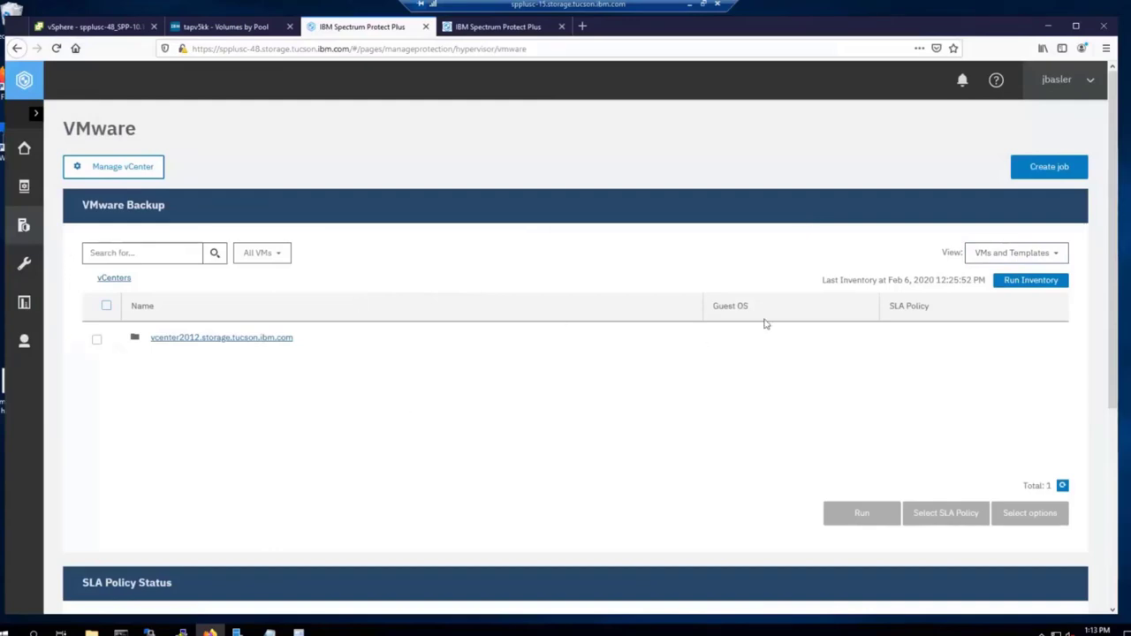
pyautogui.click(1032, 255)
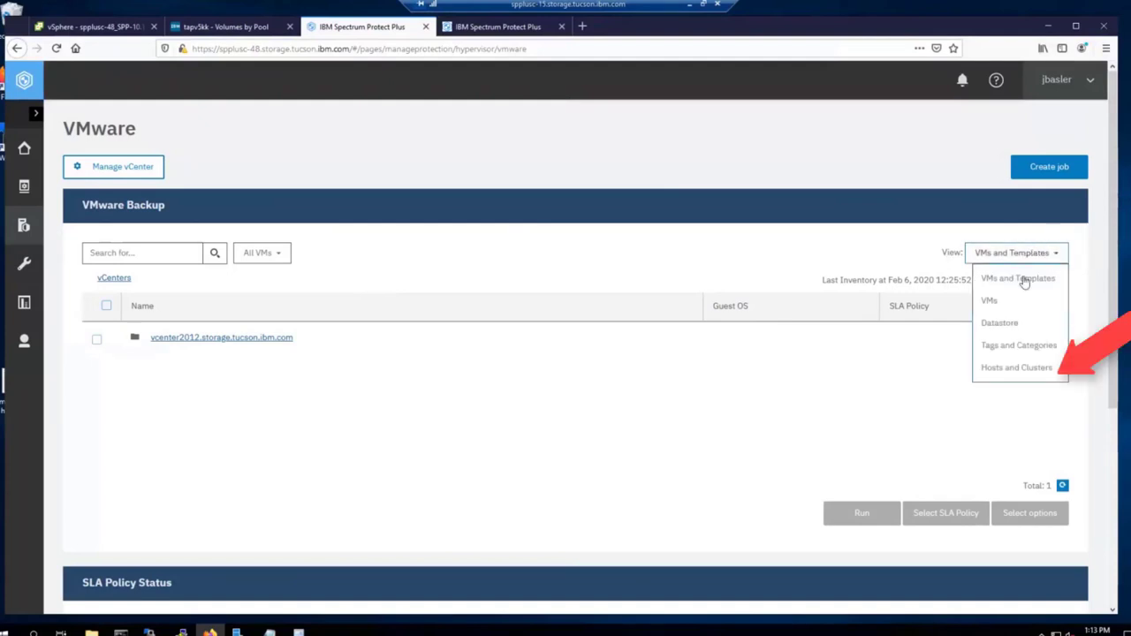
pyautogui.click(1017, 373)
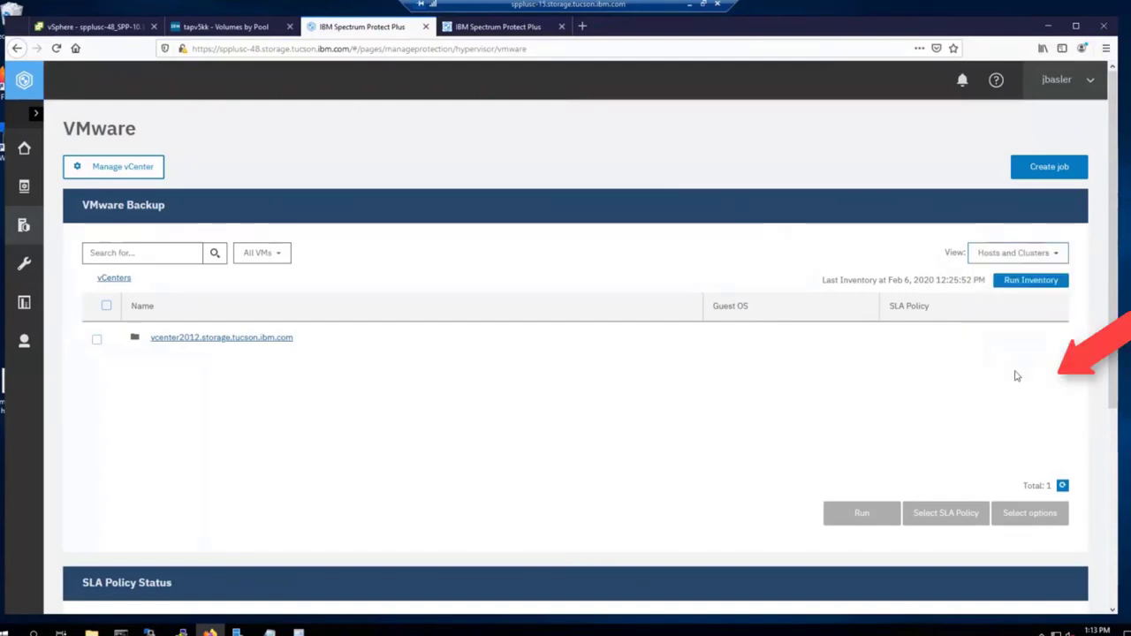
pyautogui.click(216, 337)
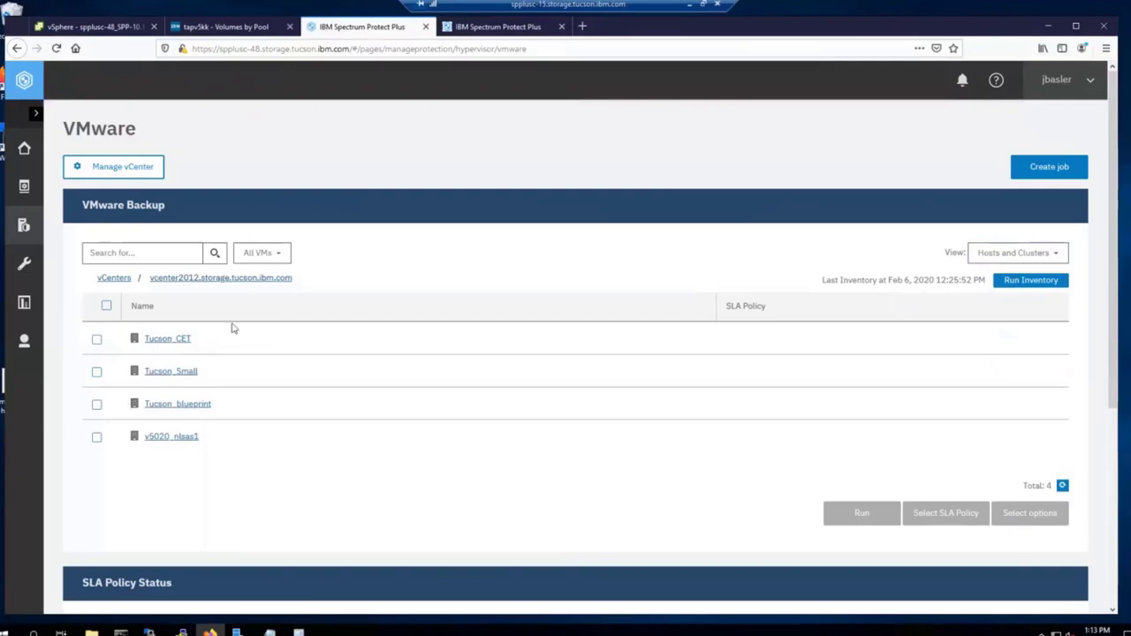
pyautogui.click(190, 407)
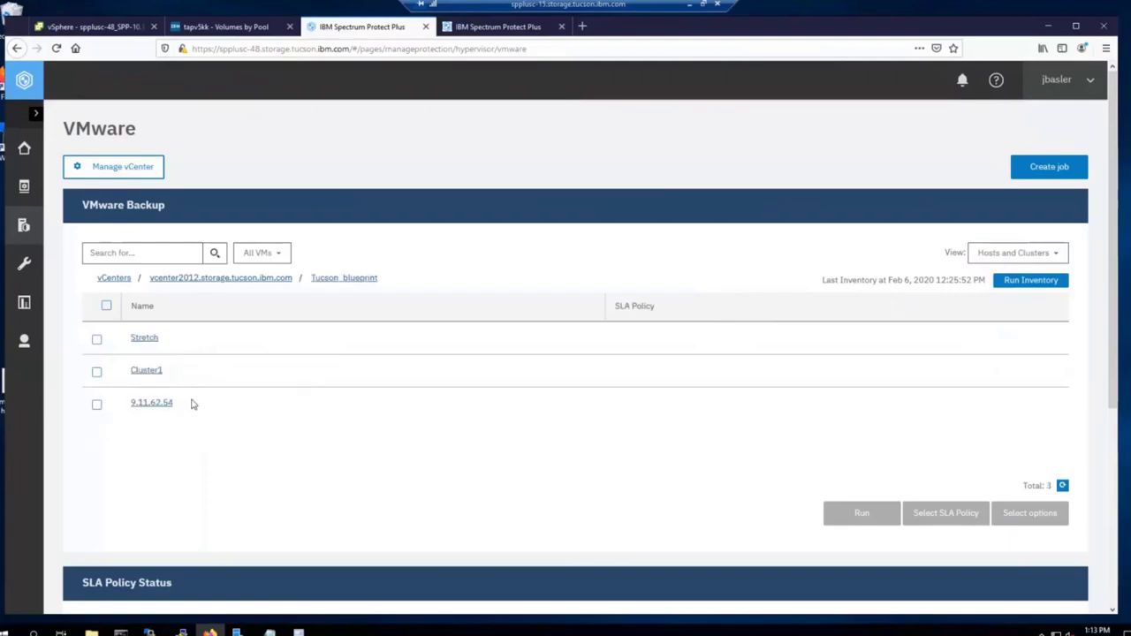
pyautogui.click(141, 339)
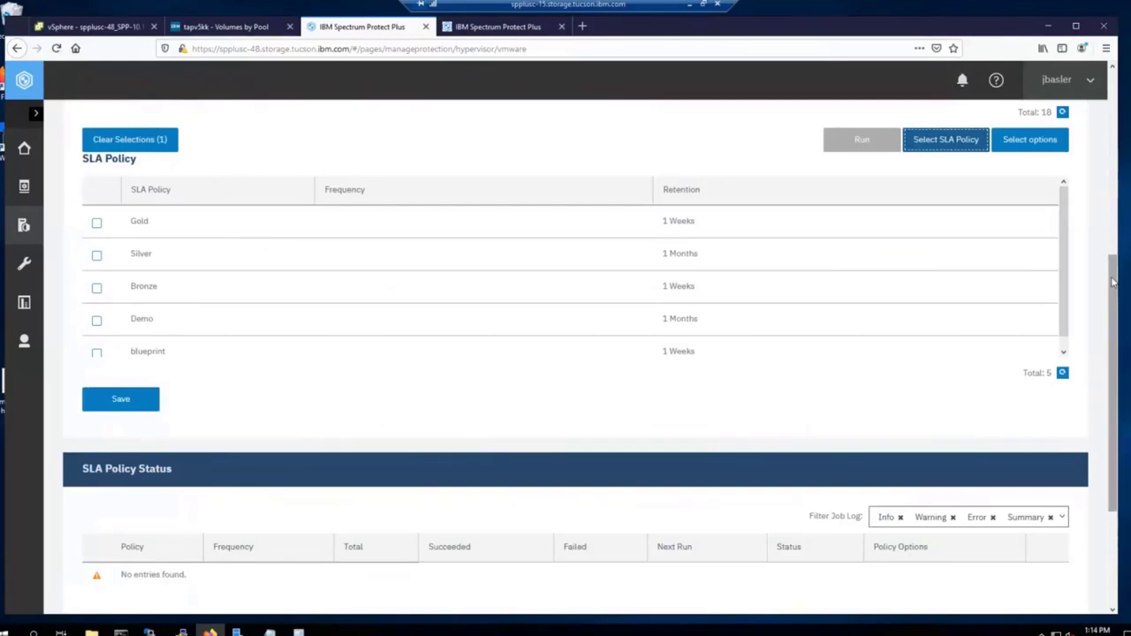
# - Assign the blueprint SLA policy to the VM tapwin240
pyautogui.scroll(2, 1113, 190)
pyautogui.scroll(2, 1113, 190)
pyautogui.click(96, 313)
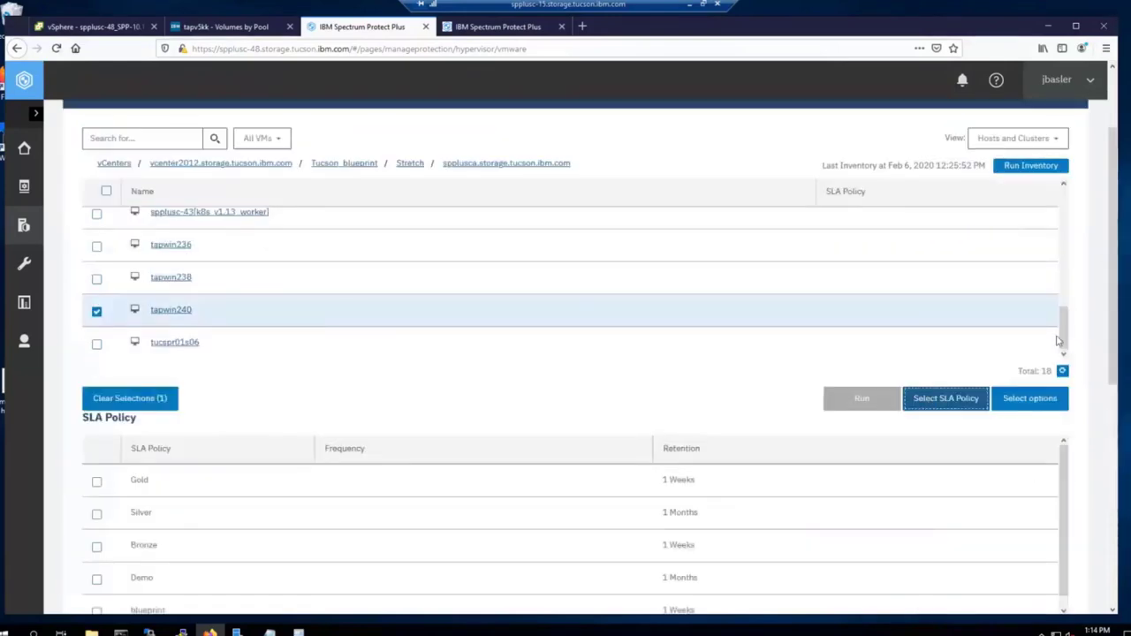
pyautogui.scroll(-3, 1123, 348)
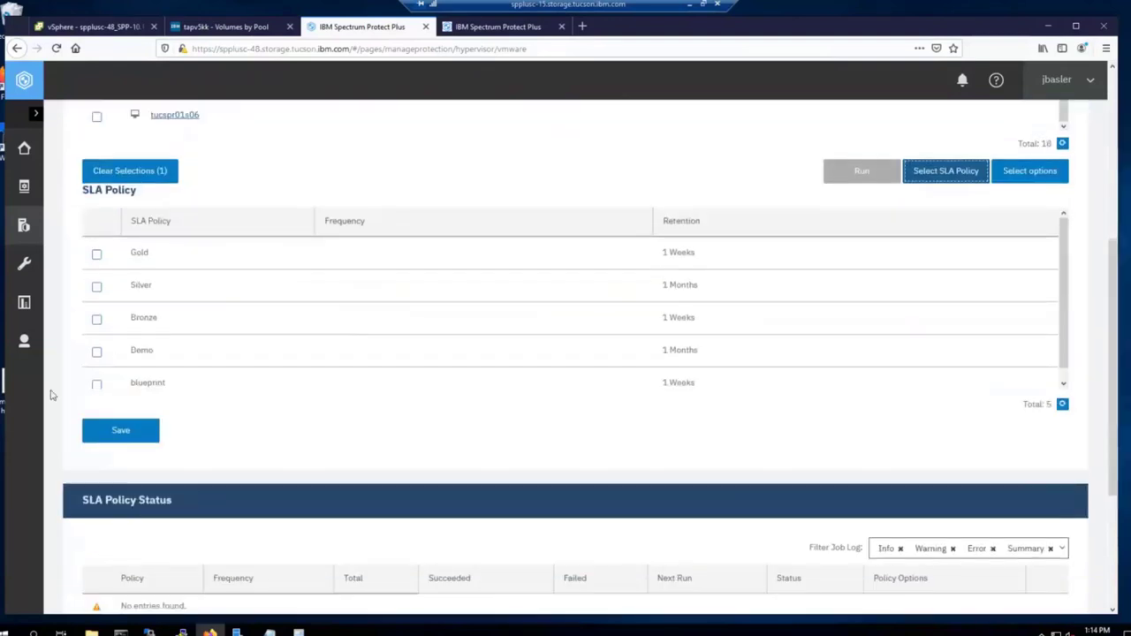
pyautogui.scroll(-1, 161, 389)
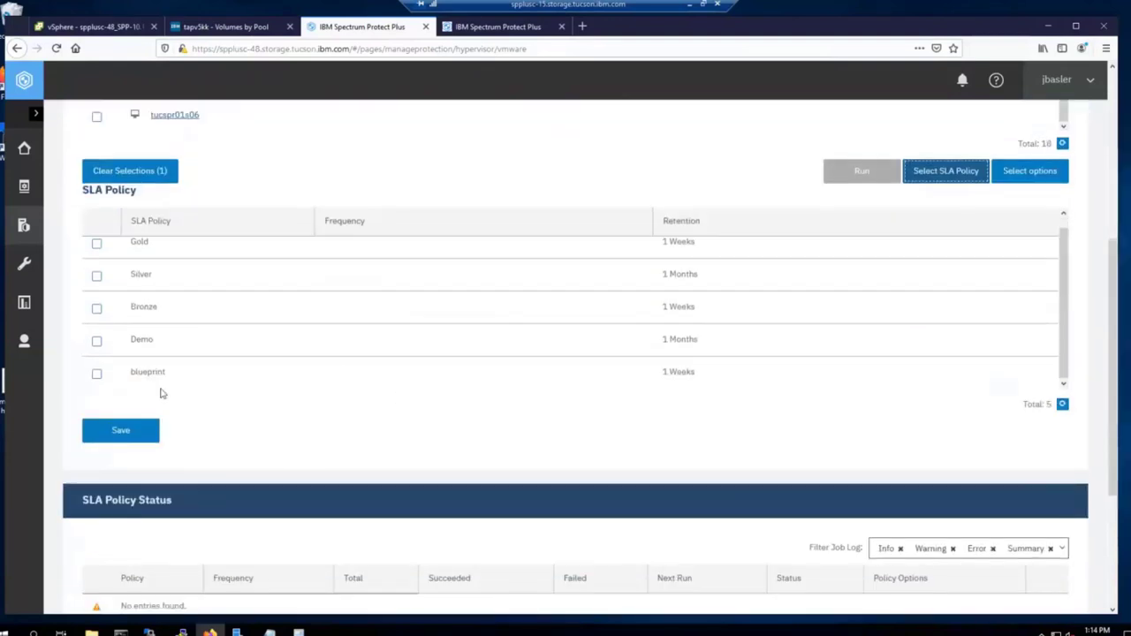
pyautogui.click(96, 373)
pyautogui.click(120, 430)
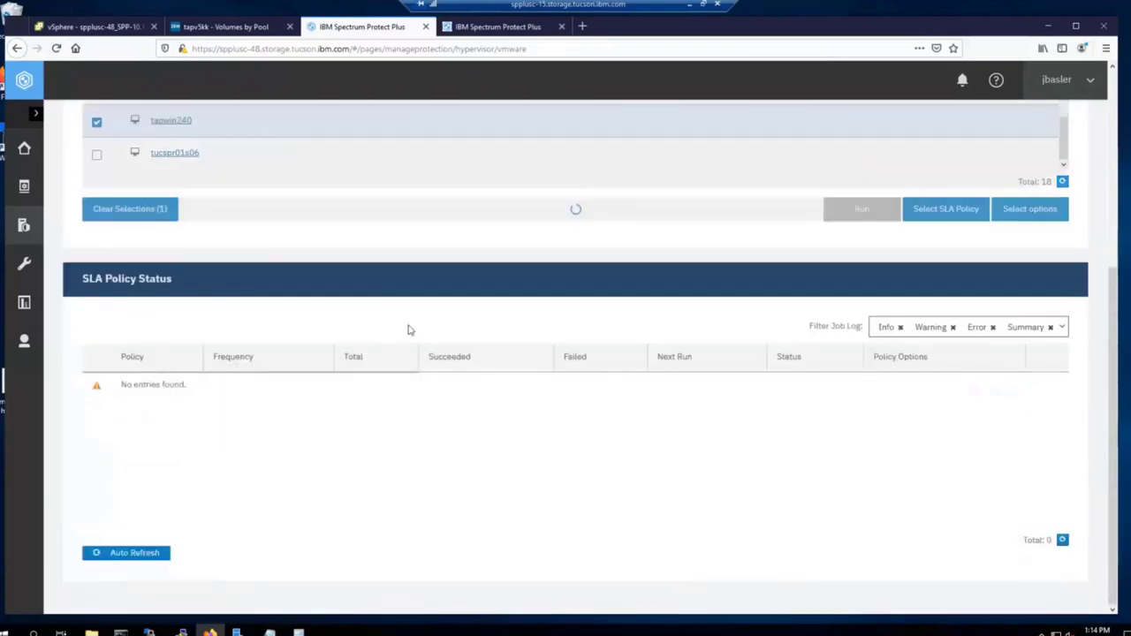
pyautogui.scroll(2, 442, 296)
pyautogui.scroll(2, 449, 306)
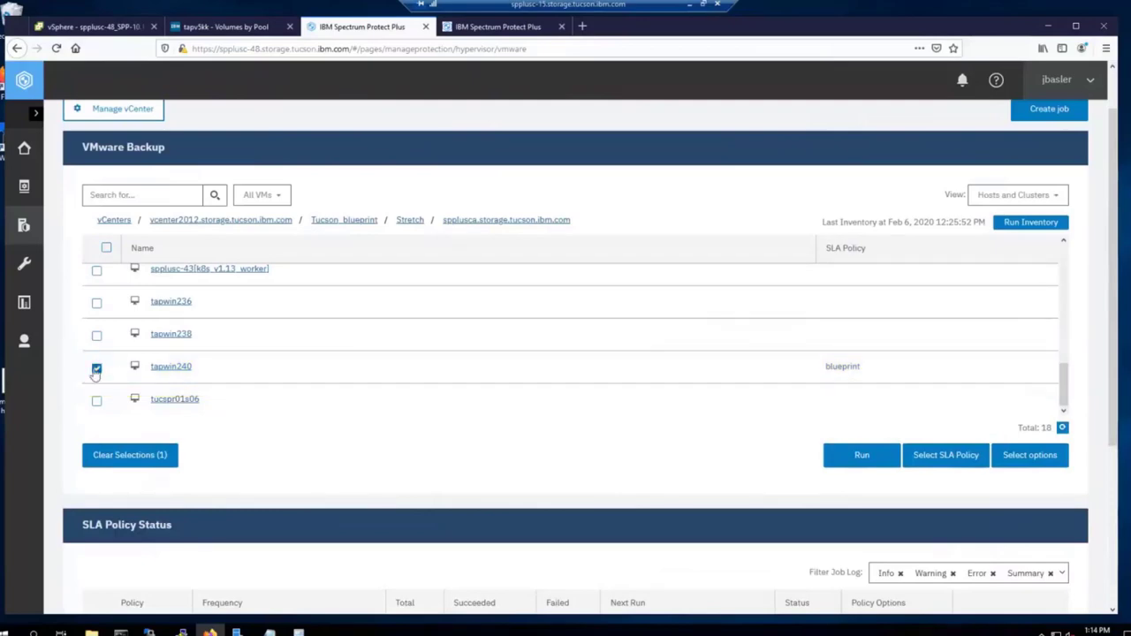
# - Assign the blueprint SLA policy to tapwin223 on the sspluscb host in Stretch
pyautogui.click(409, 220)
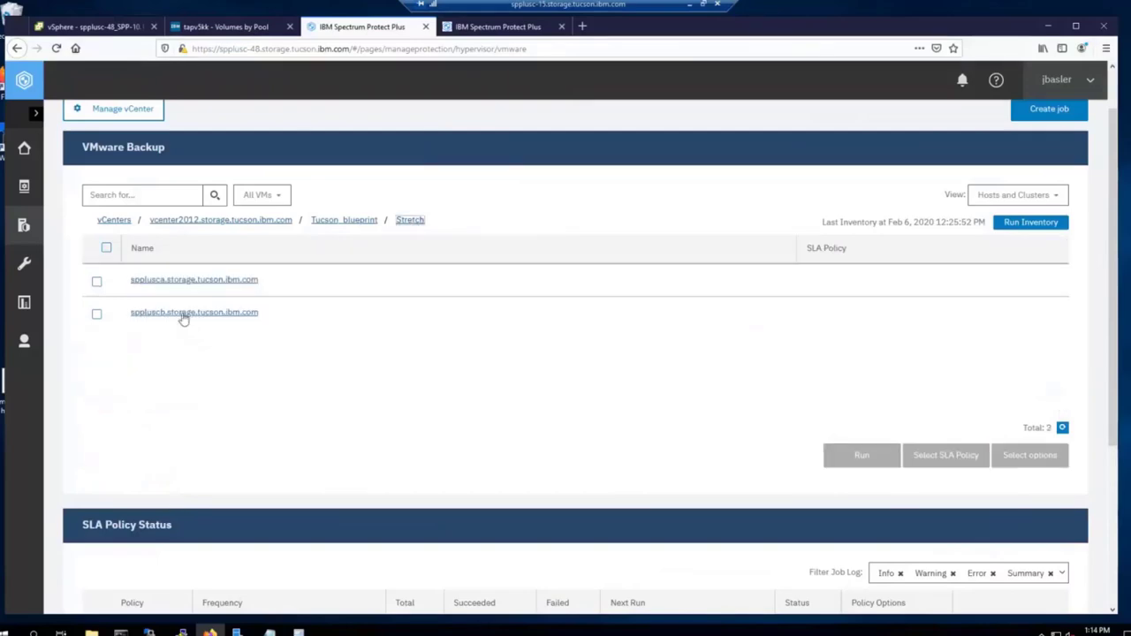
pyautogui.click(193, 316)
pyautogui.click(96, 328)
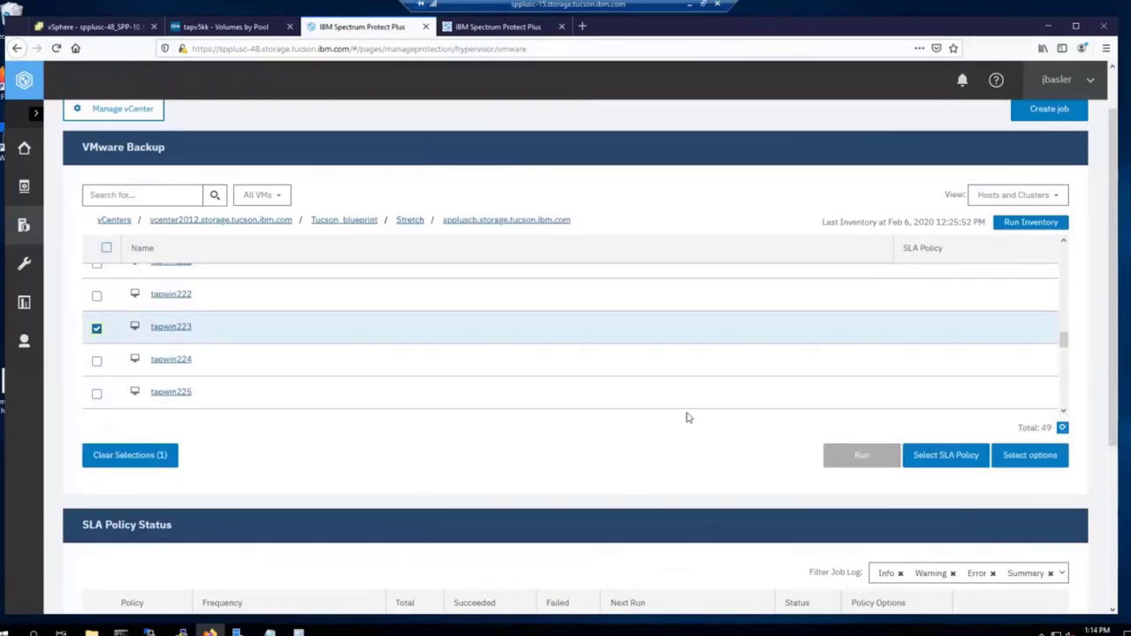
pyautogui.click(945, 455)
pyautogui.click(118, 398)
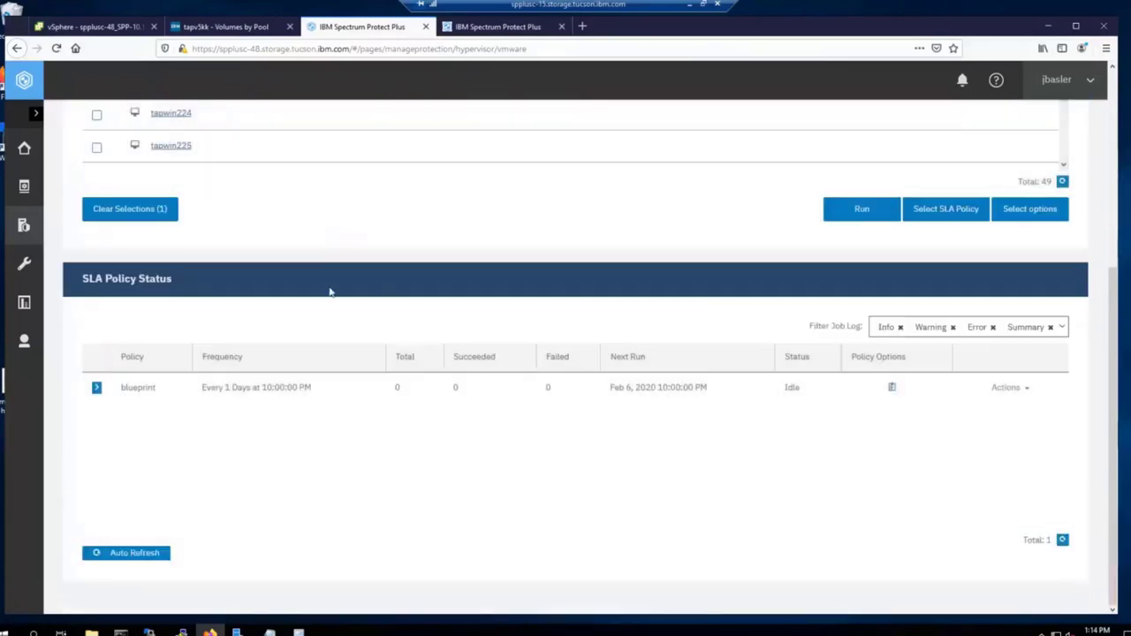
pyautogui.scroll(2, 344, 244)
pyautogui.click(96, 265)
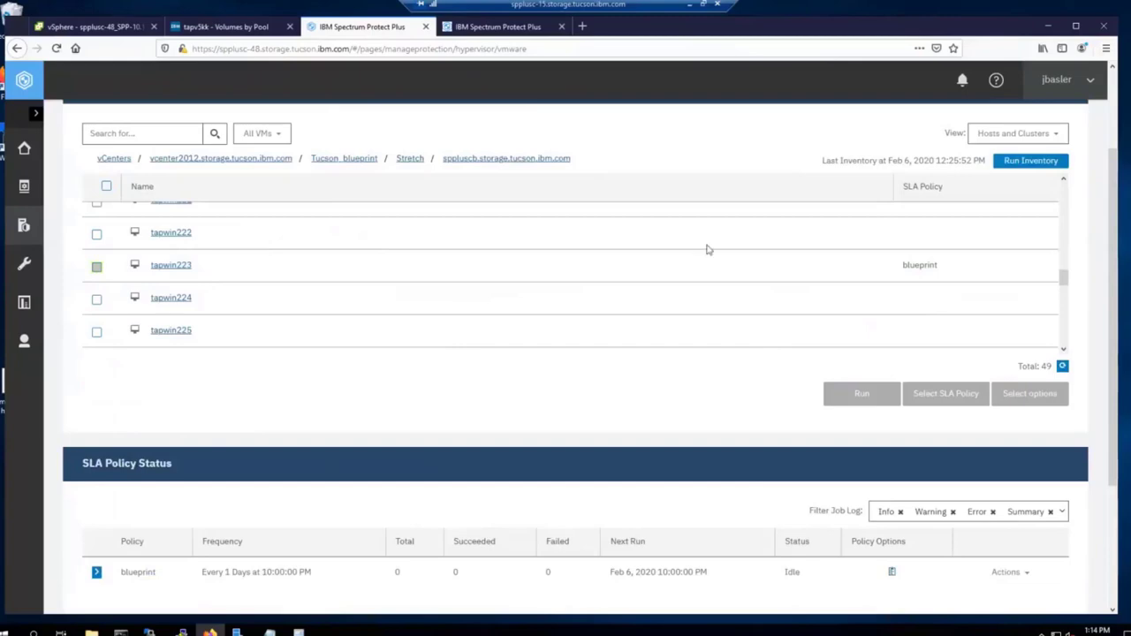
# - Assign the blueprint SLA policy to taplnx219 under Cluster1
pyautogui.click(345, 159)
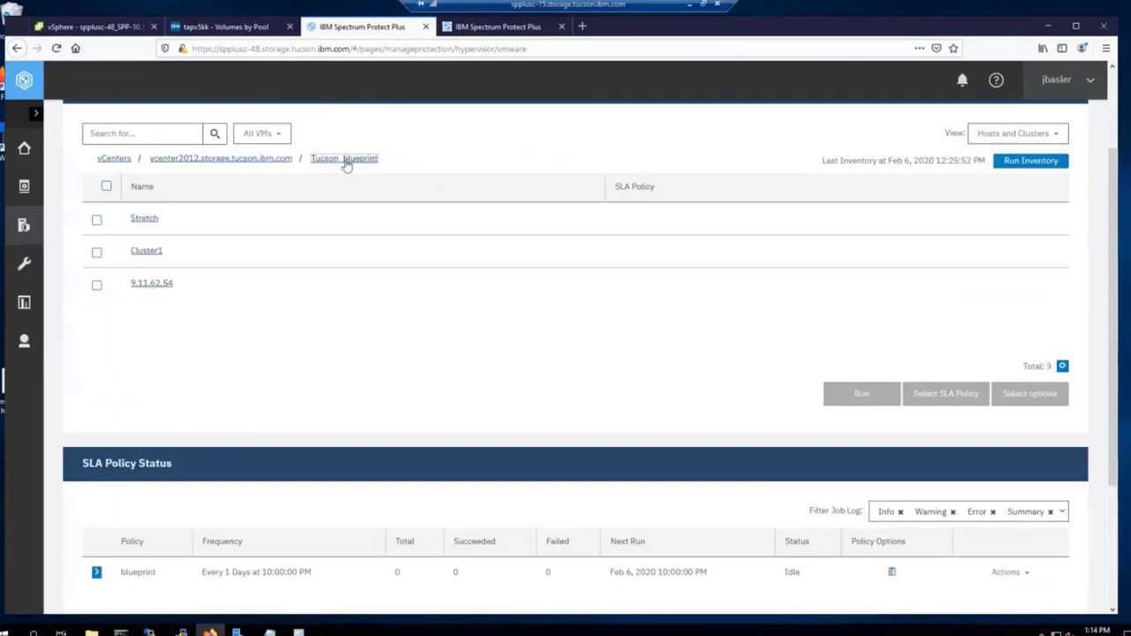
pyautogui.click(146, 250)
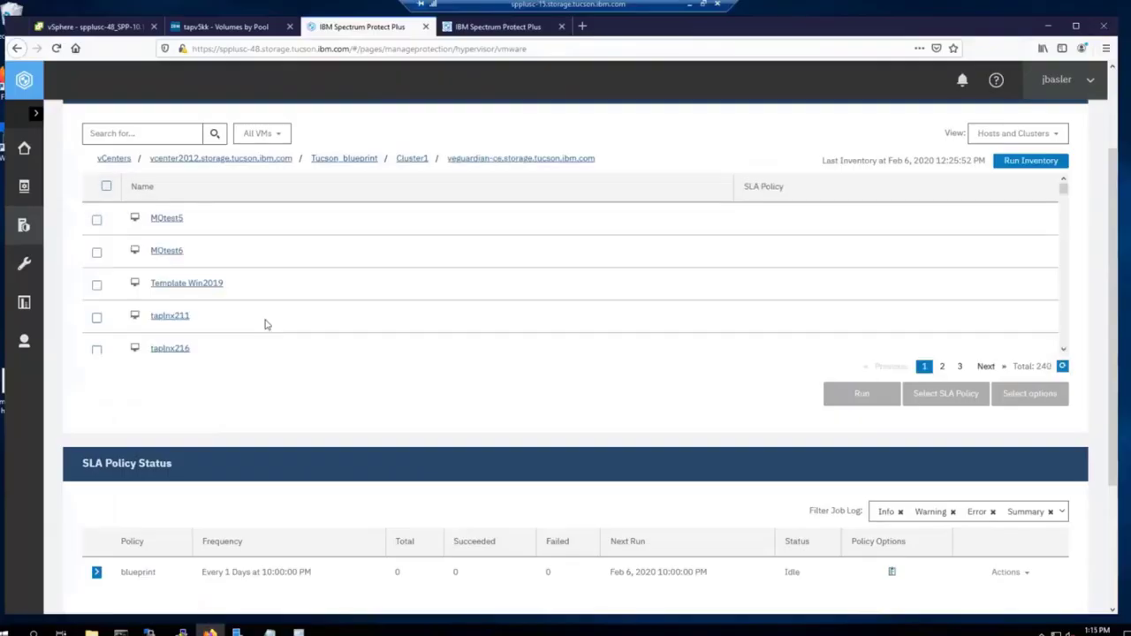
pyautogui.scroll(-5, 269, 321)
pyautogui.click(96, 292)
pyautogui.click(945, 393)
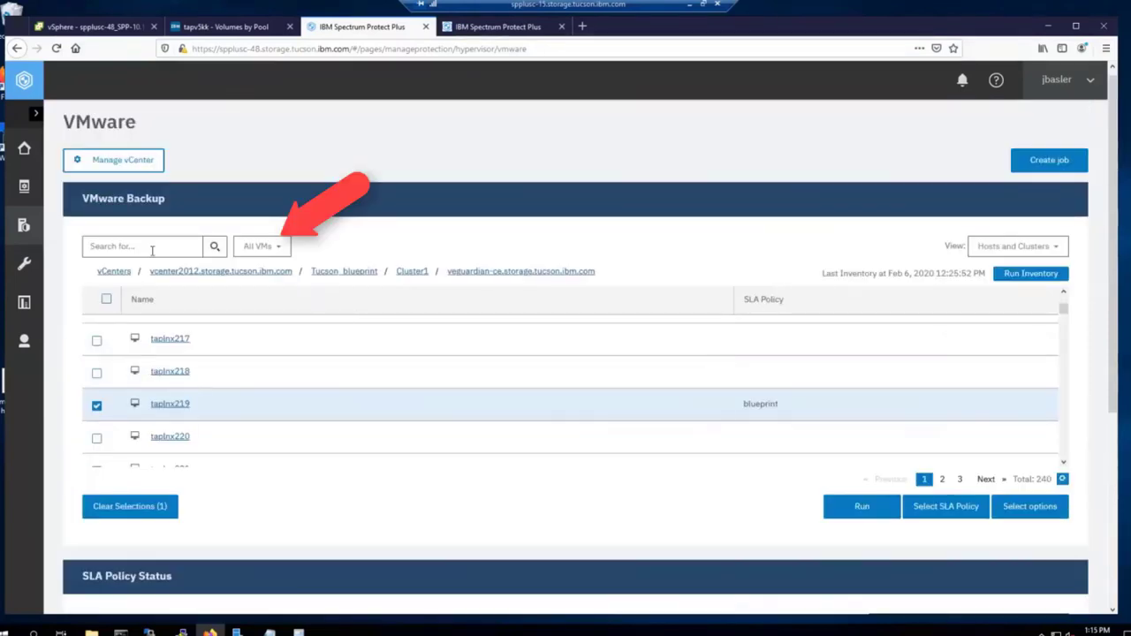
# - Filter the VM list by Not in SLA, then by the blueprint policy
pyautogui.click(279, 248)
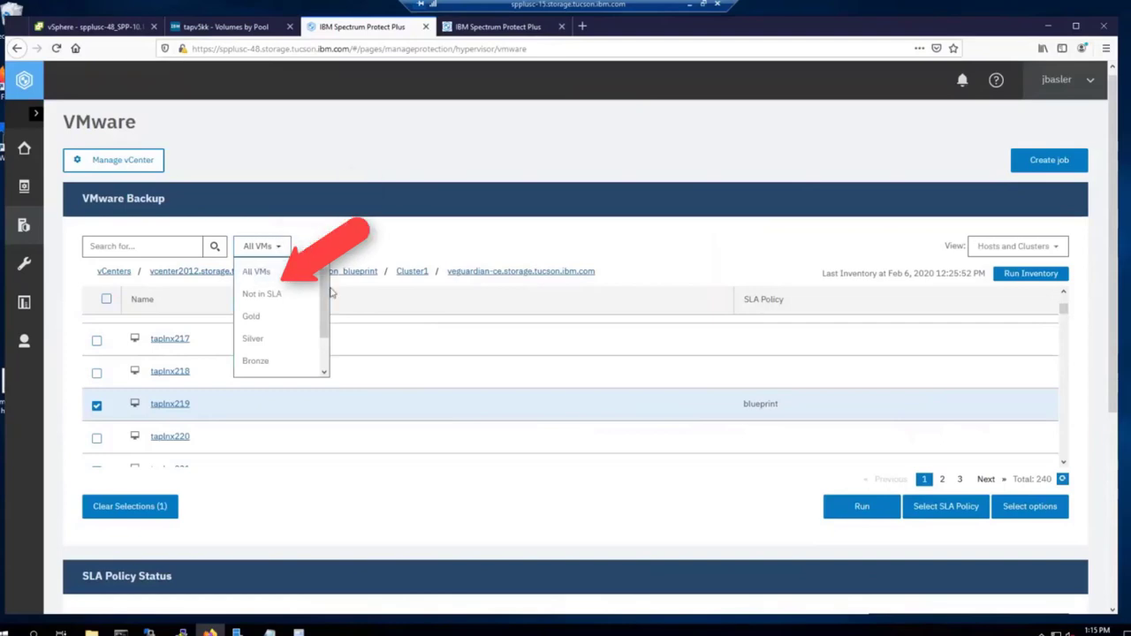
pyautogui.scroll(-1, 287, 296)
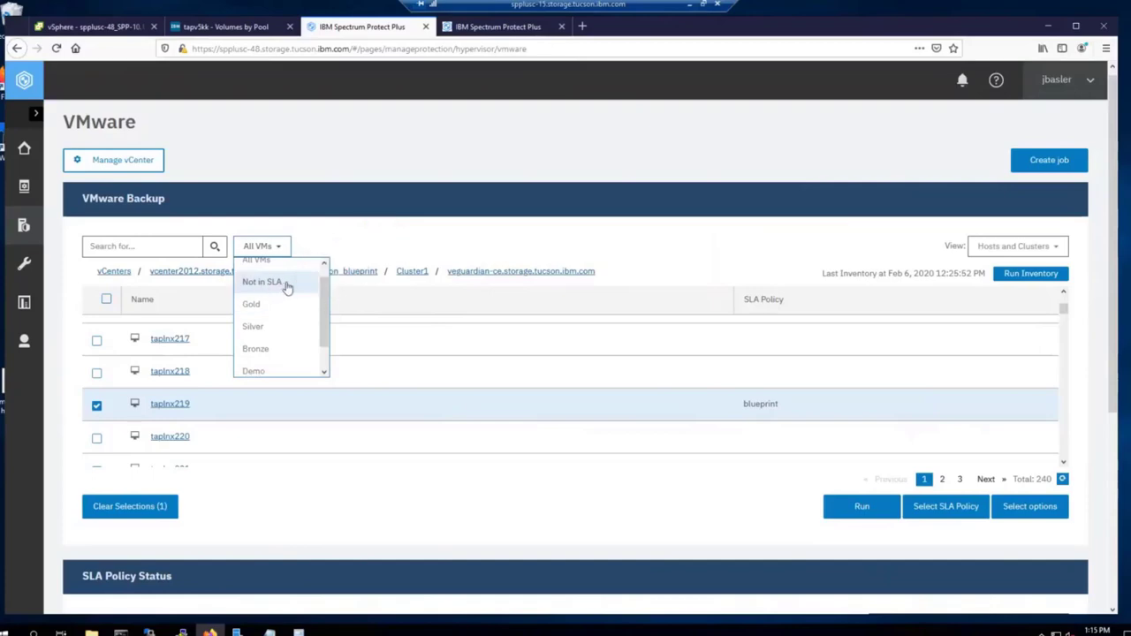
pyautogui.click(283, 285)
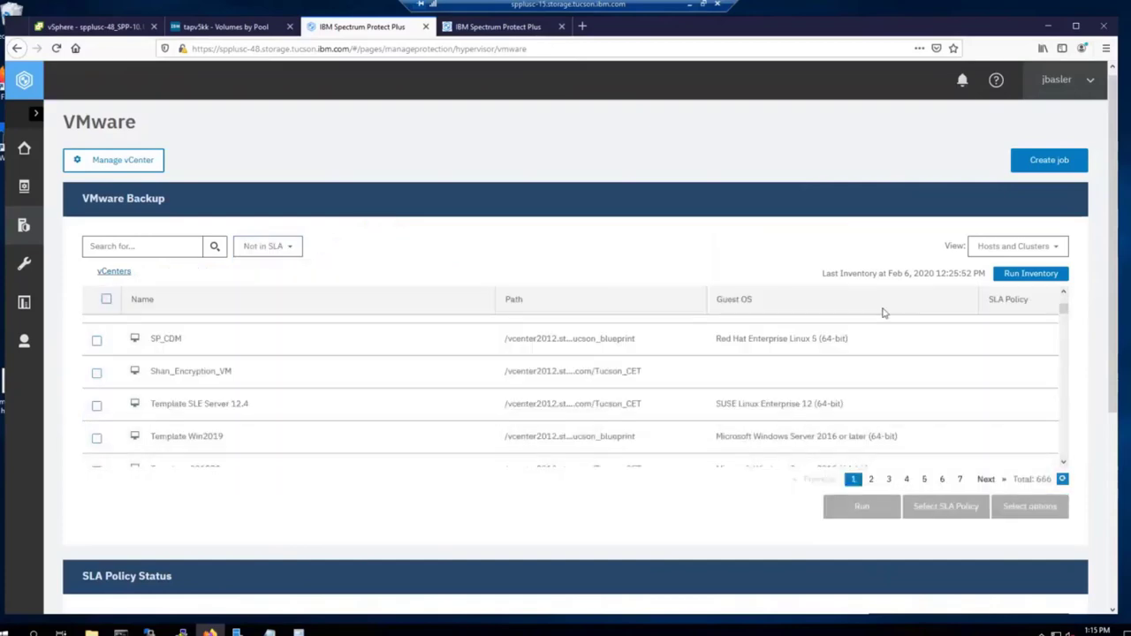
pyautogui.click(290, 248)
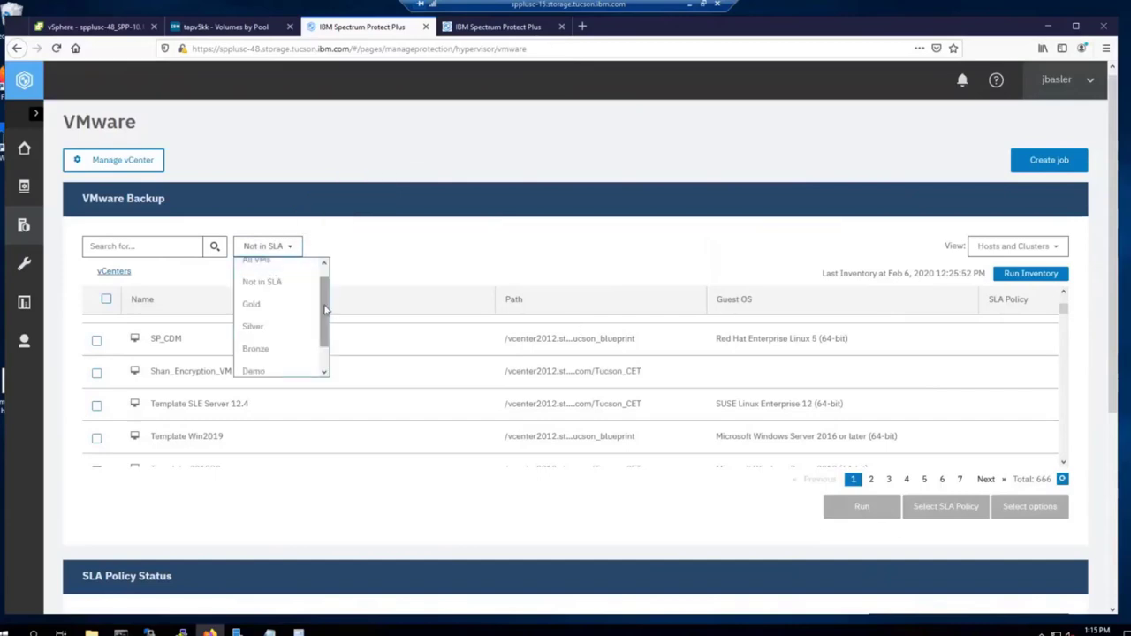
pyautogui.scroll(-2, 329, 308)
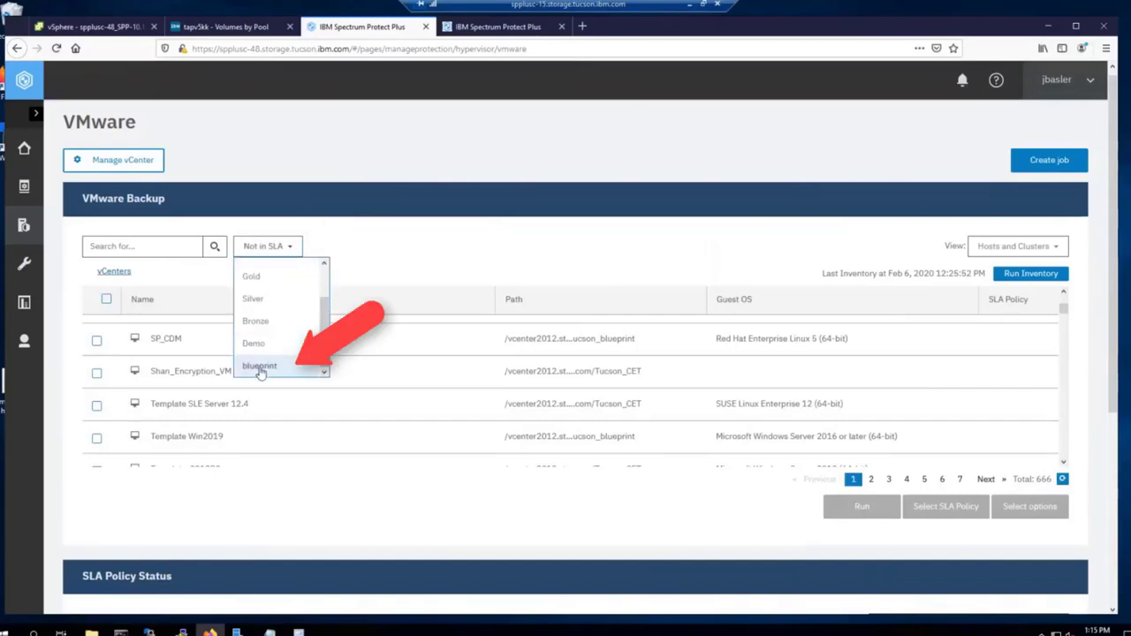
pyautogui.click(280, 371)
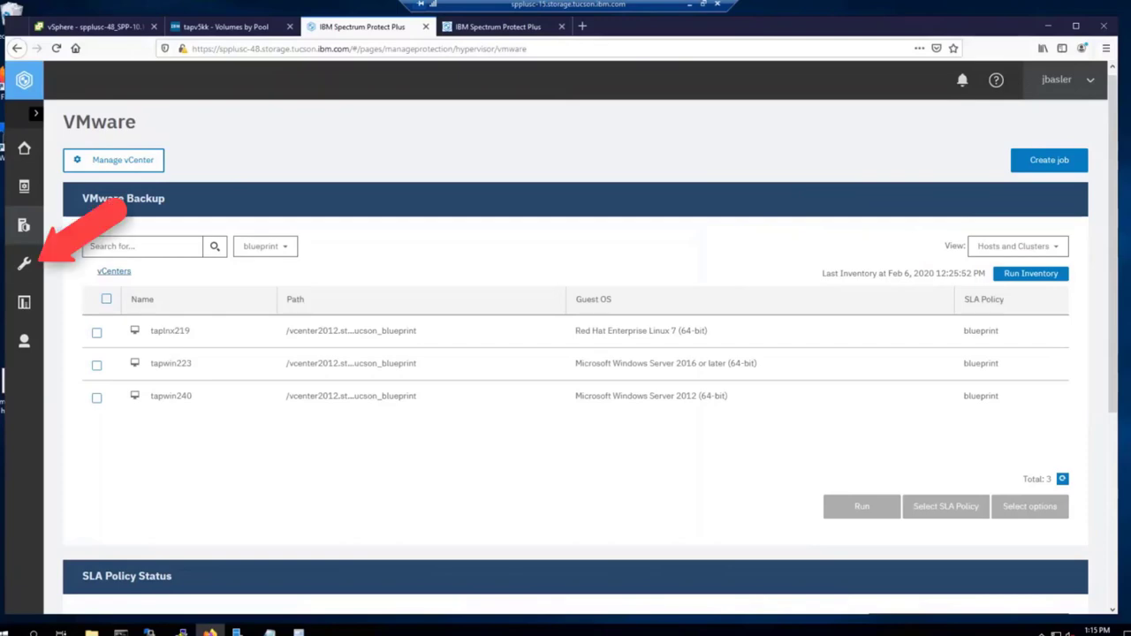
# - Suspend the spplusc-48 proxy on the System Configuration VADP Proxy page
pyautogui.click(25, 269)
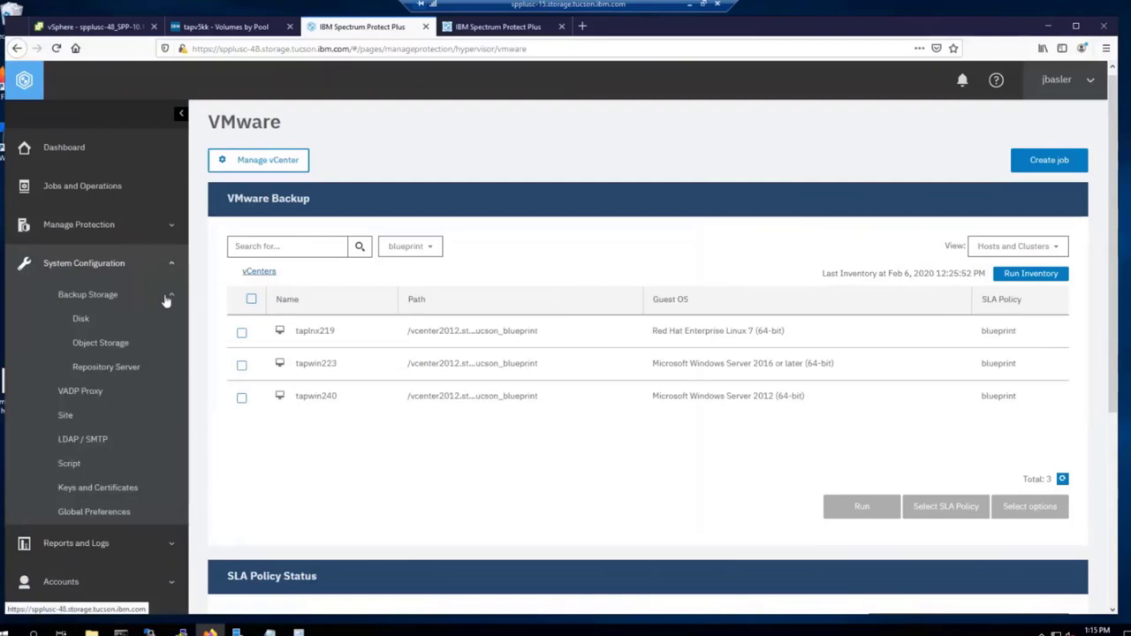
pyautogui.click(78, 396)
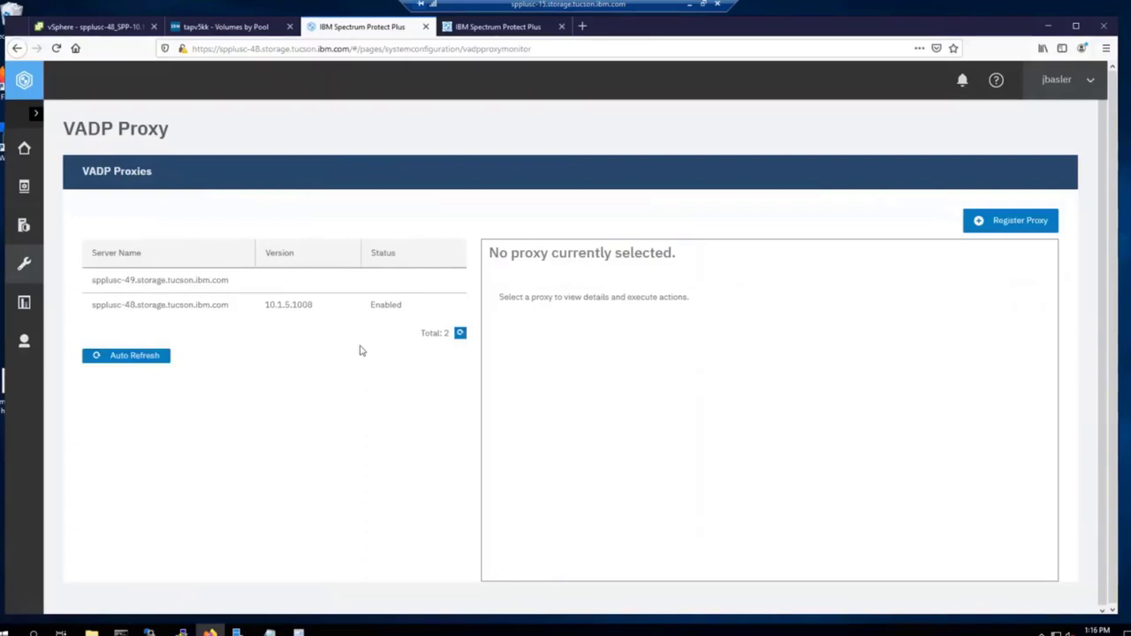
pyautogui.click(240, 306)
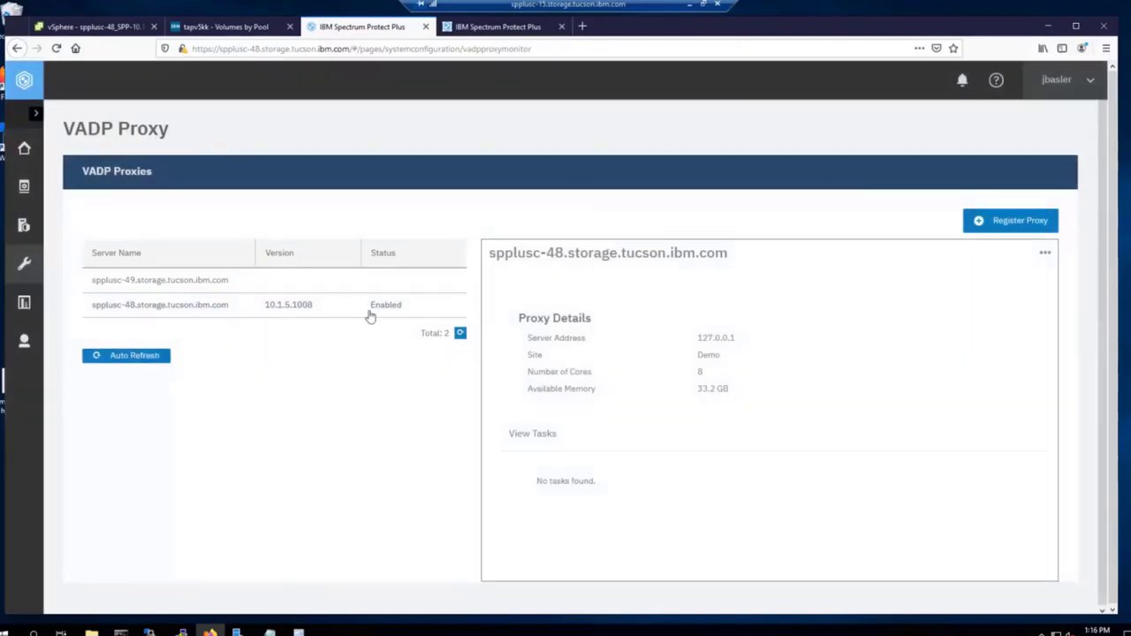
pyautogui.click(447, 315)
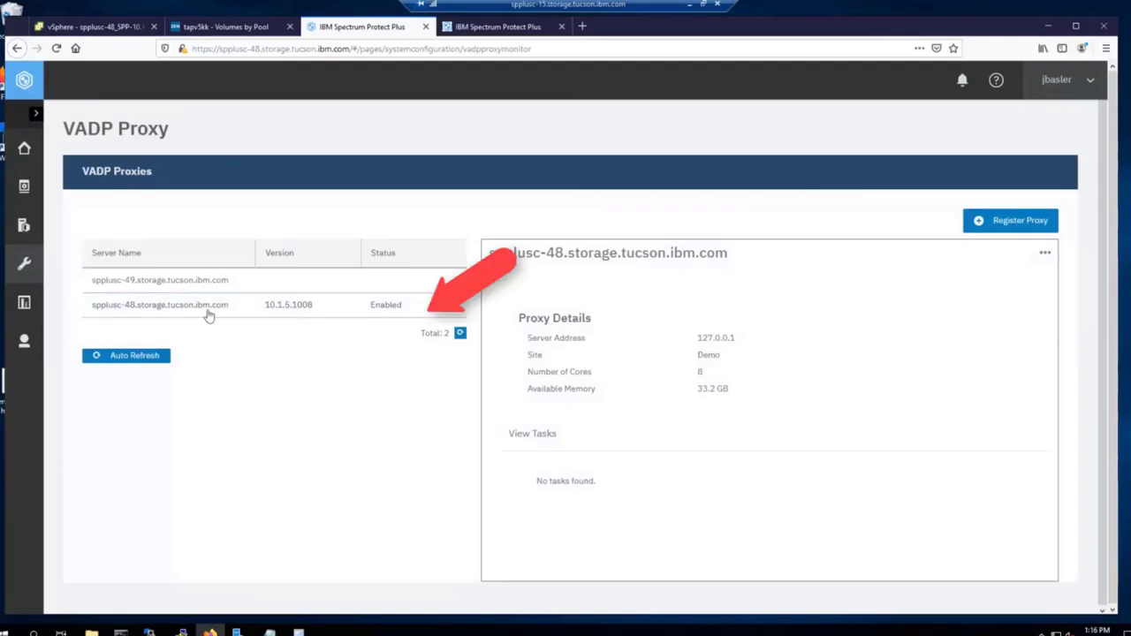
pyautogui.click(443, 316)
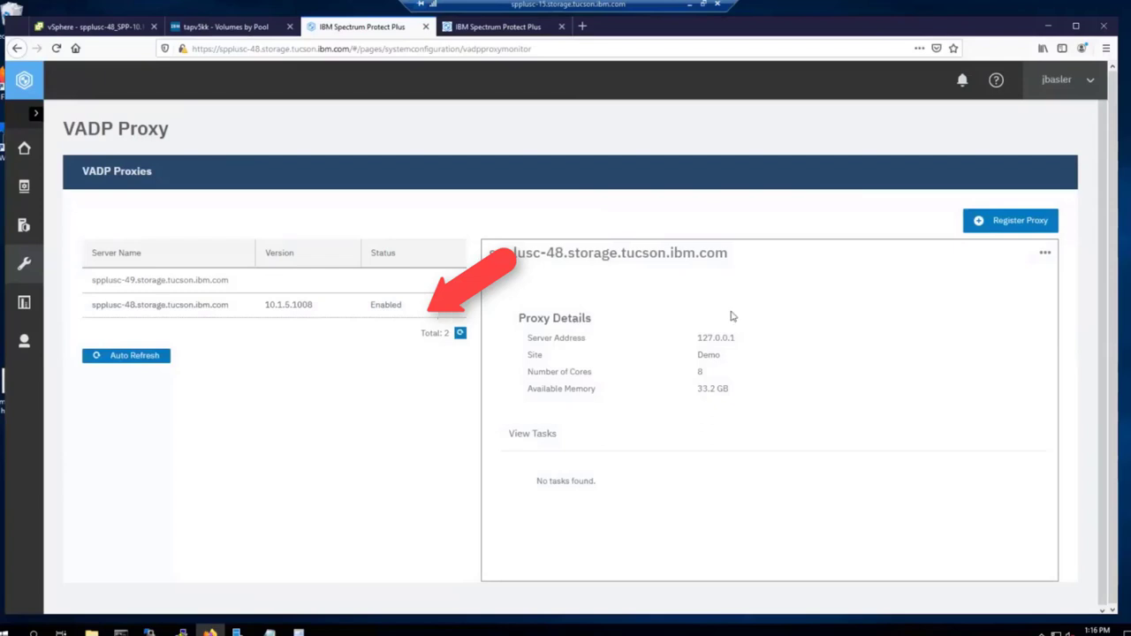
pyautogui.click(1044, 256)
pyautogui.click(994, 263)
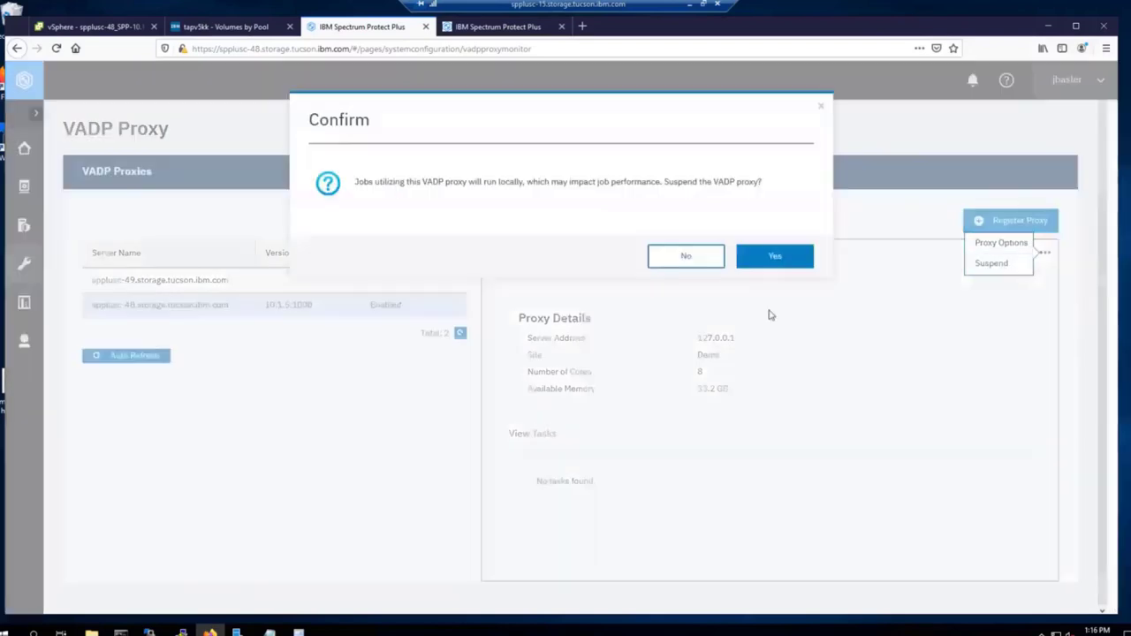
pyautogui.click(775, 255)
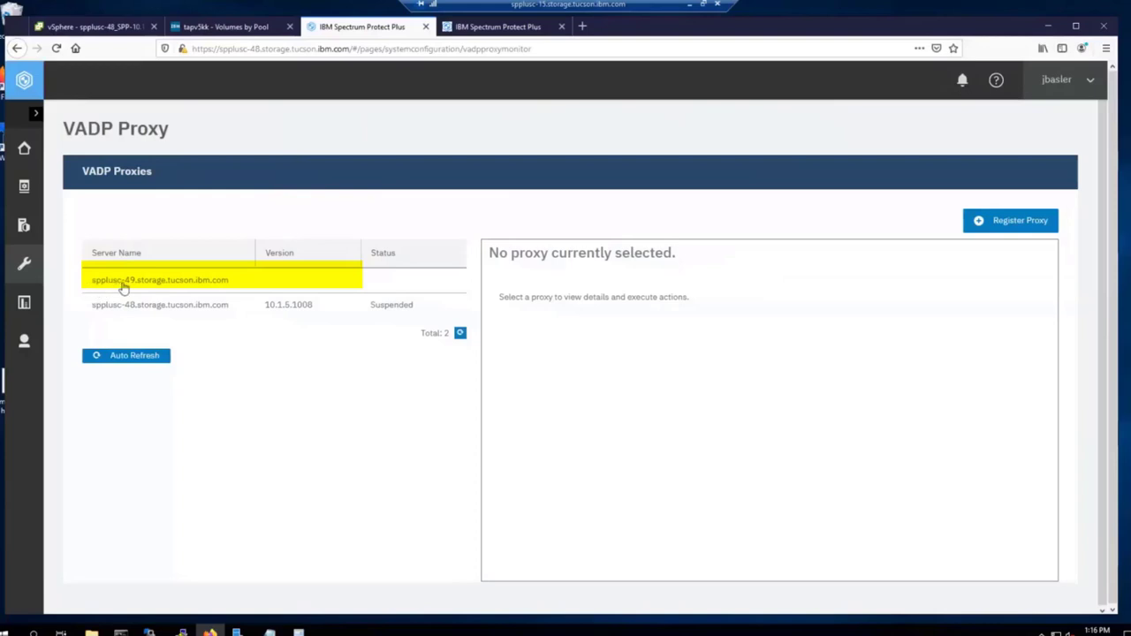
# - Open the Enable Proxy form for spplusc-49 and browse existing users without choosing one
pyautogui.click(279, 285)
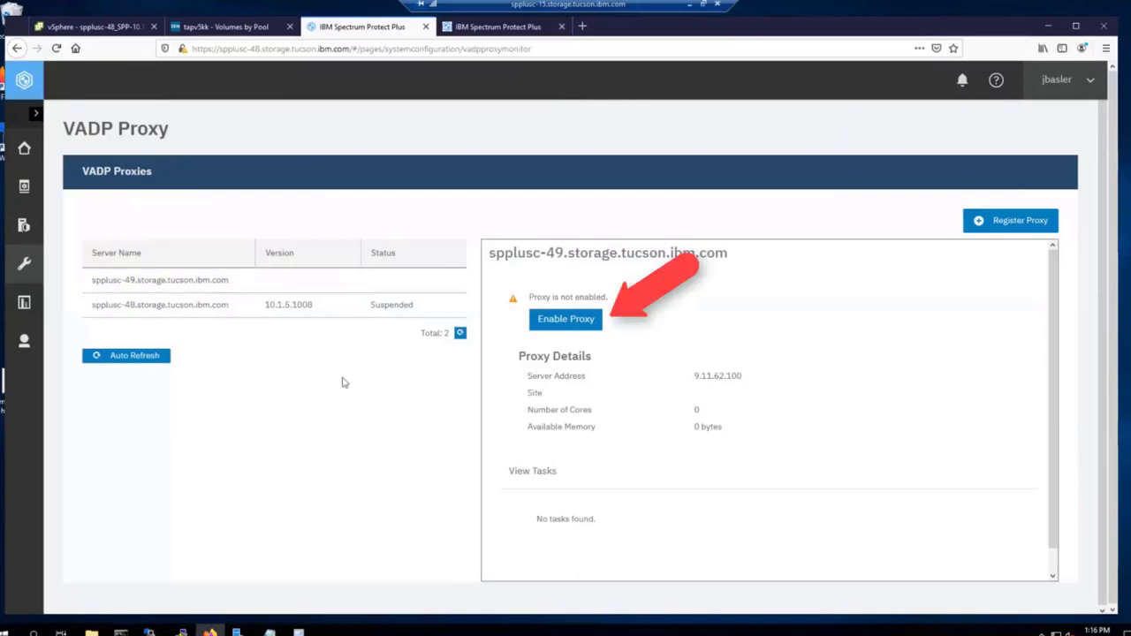
pyautogui.click(579, 323)
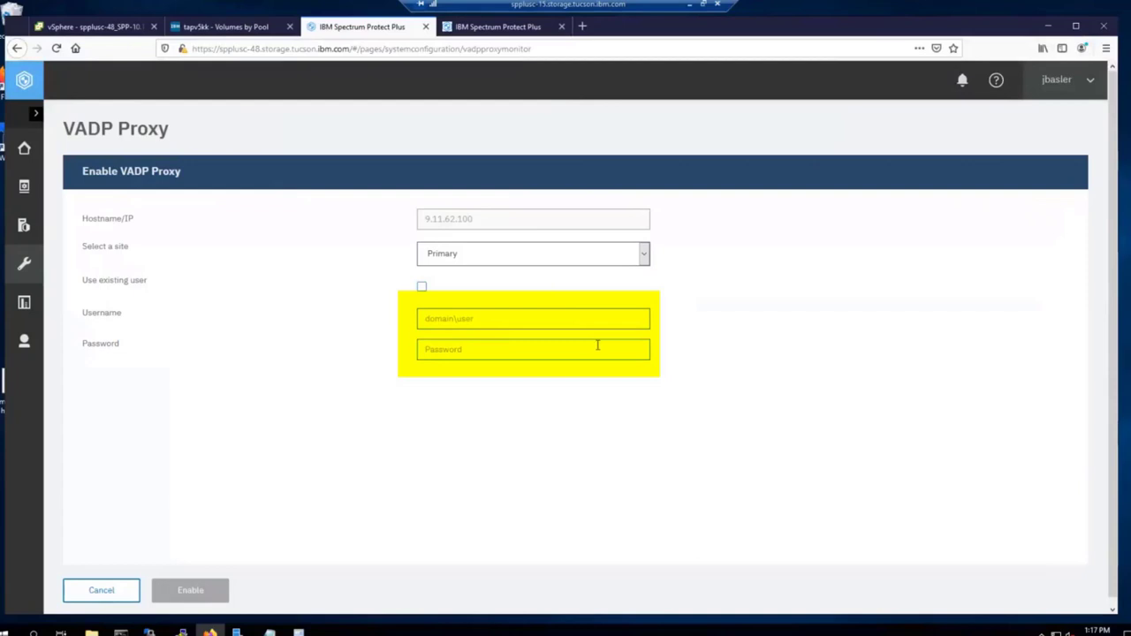
pyautogui.click(421, 289)
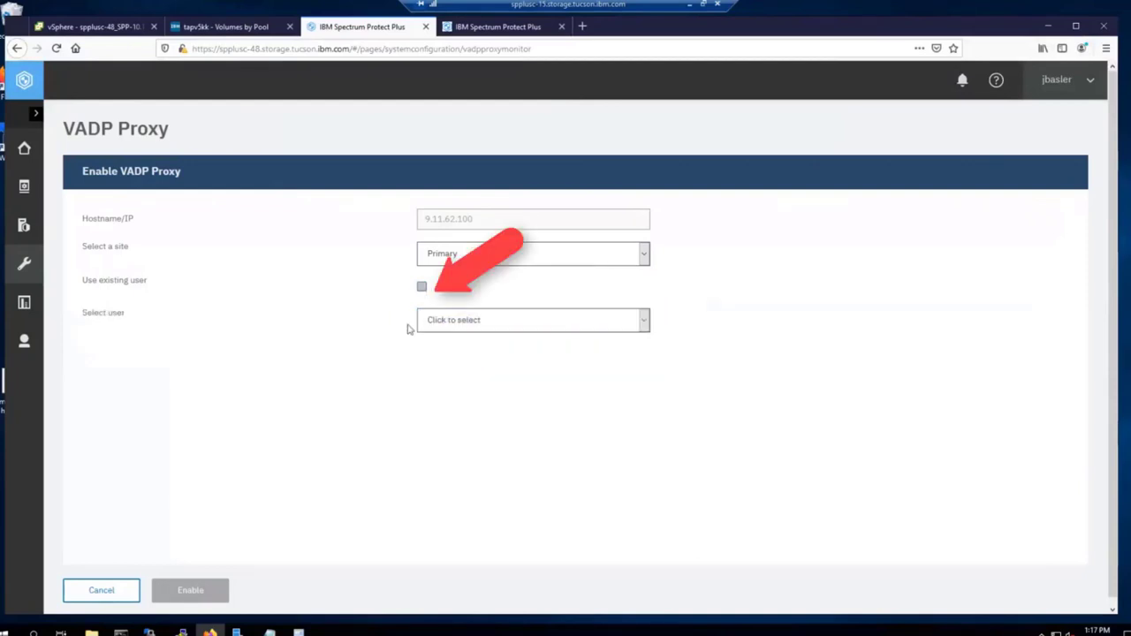
pyautogui.click(644, 322)
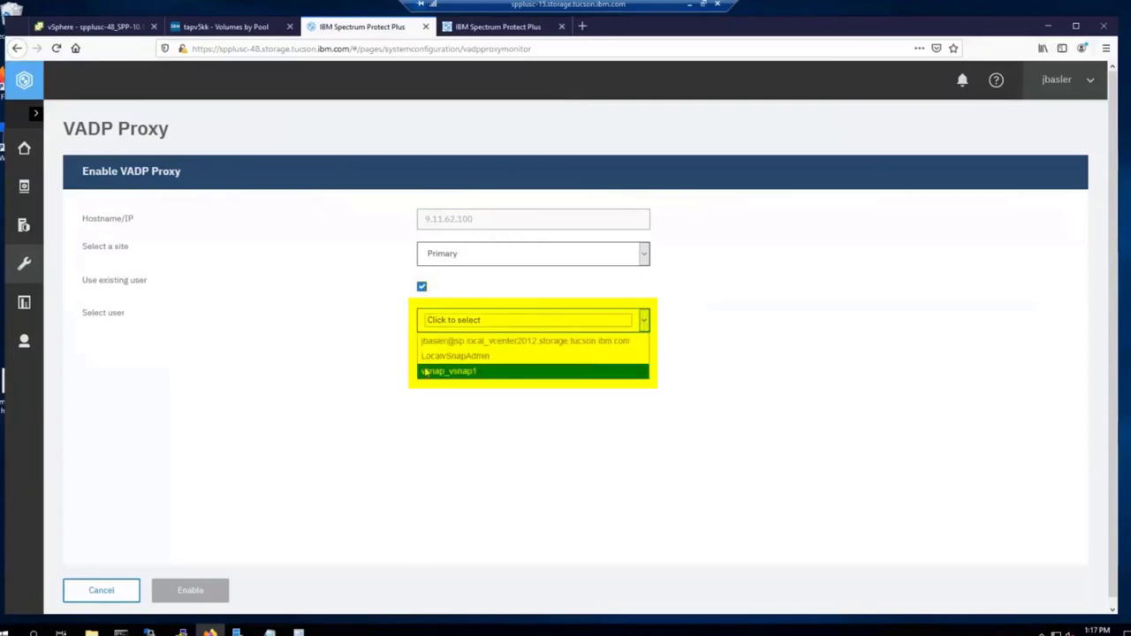
pyautogui.click(421, 286)
pyautogui.click(564, 349)
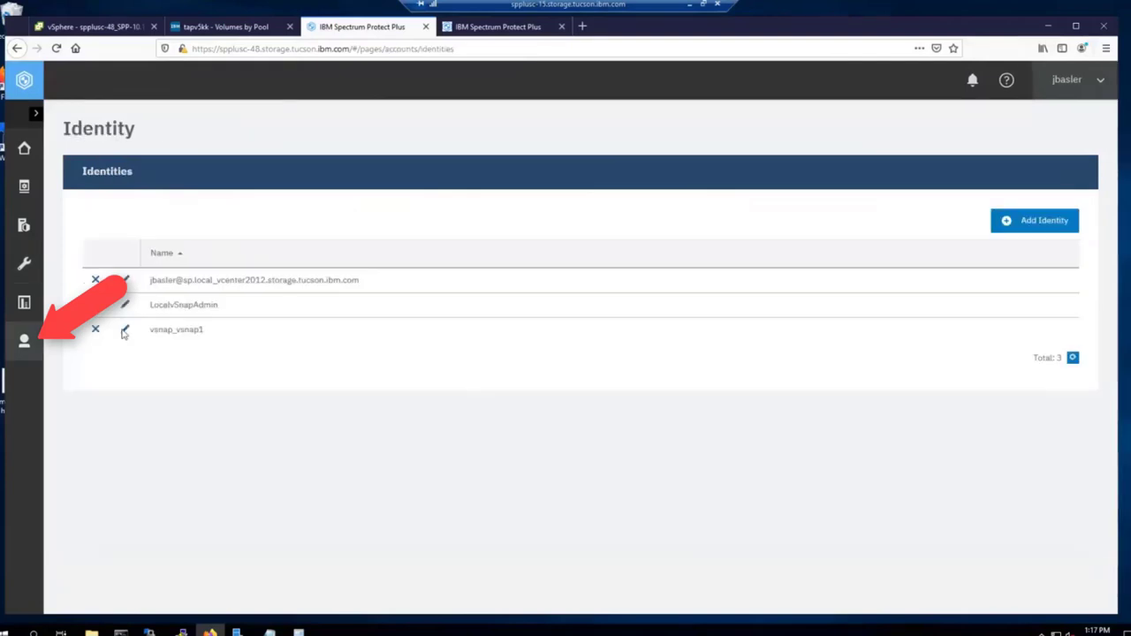
# - Create identity vadp_serveradmin with username serveradmin and its password under Accounts > Identity
pyautogui.click(24, 344)
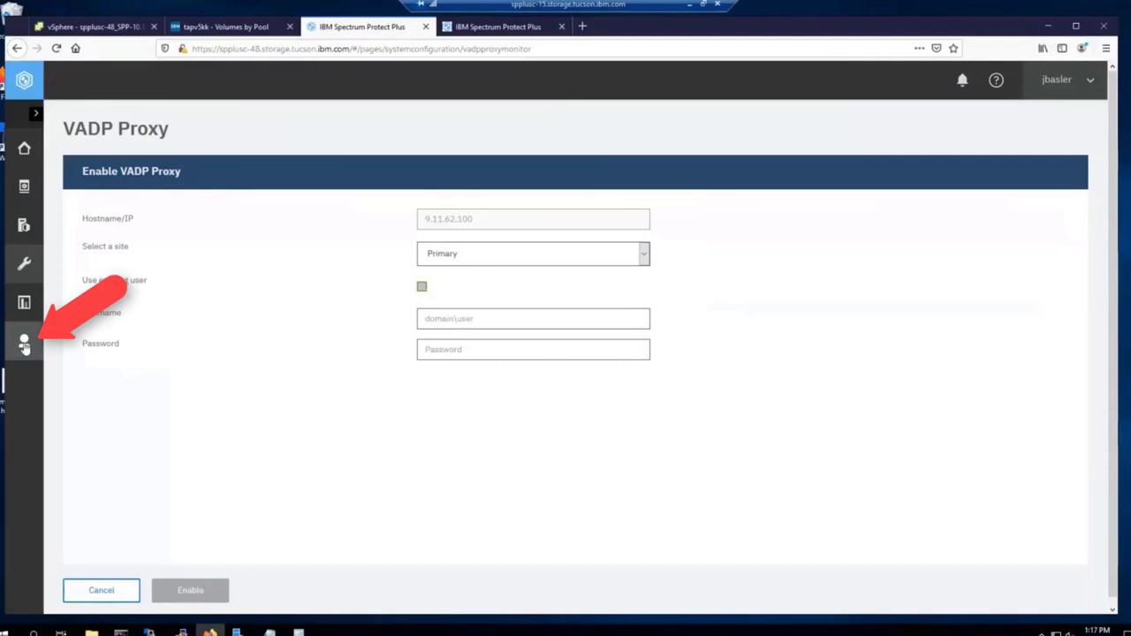
pyautogui.click(25, 345)
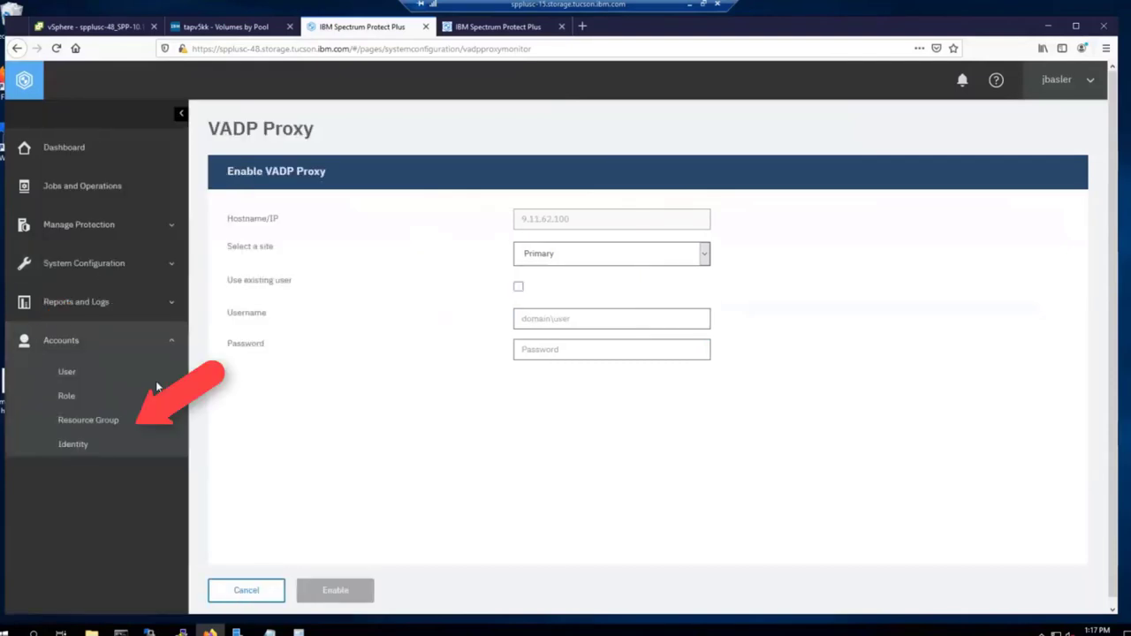
pyautogui.click(73, 442)
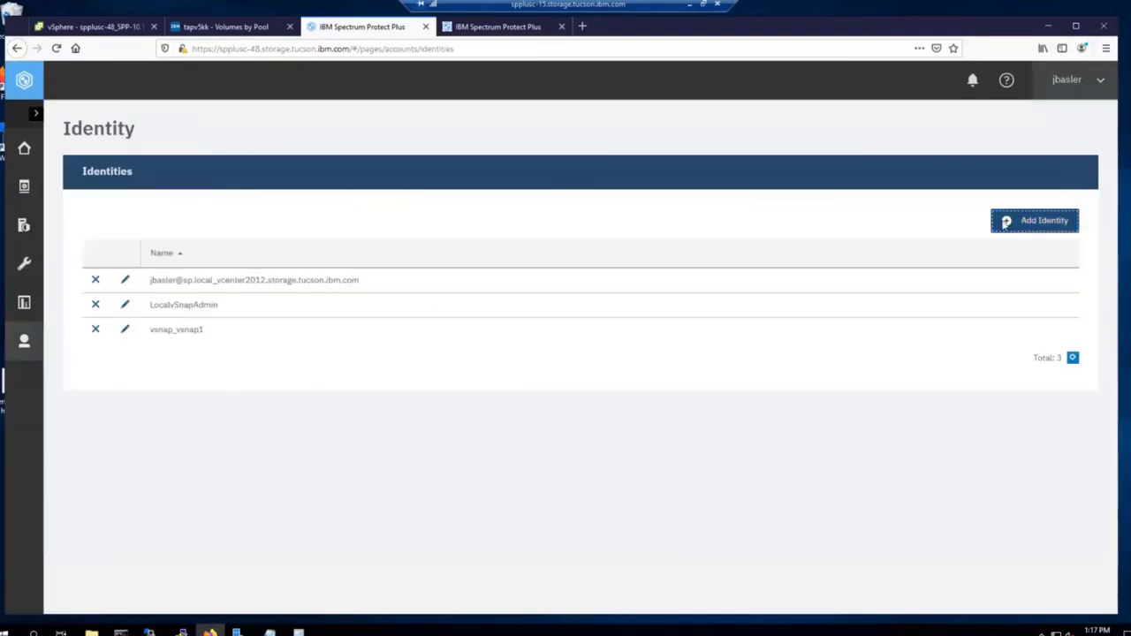
pyautogui.write('v')
pyautogui.write('adp_')
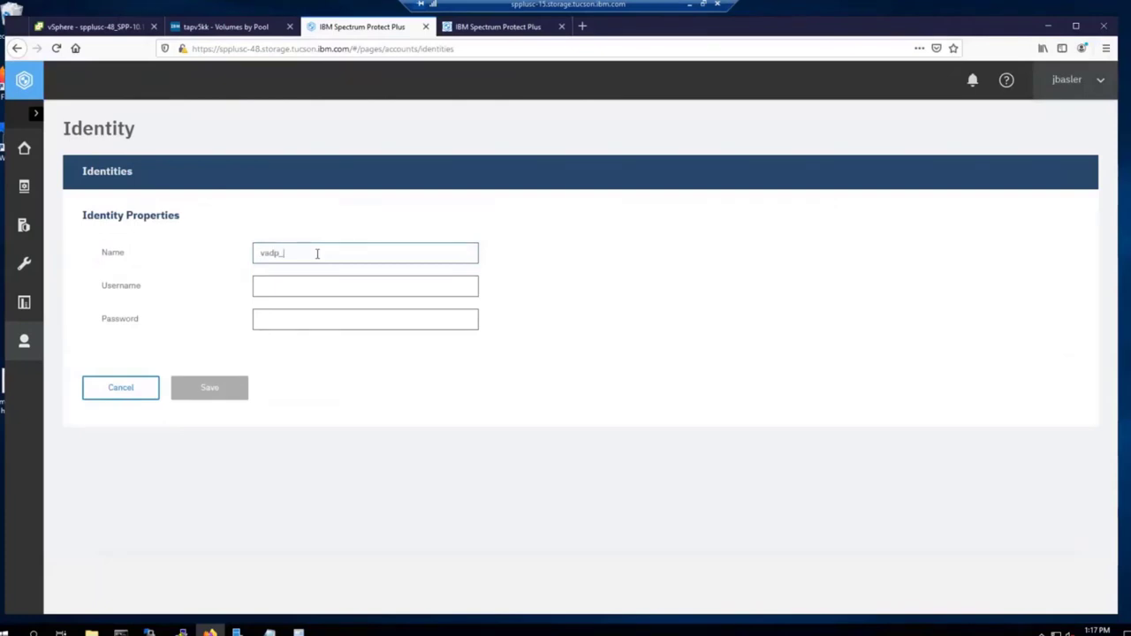
pyautogui.write('serveradmin')
pyautogui.click(297, 290)
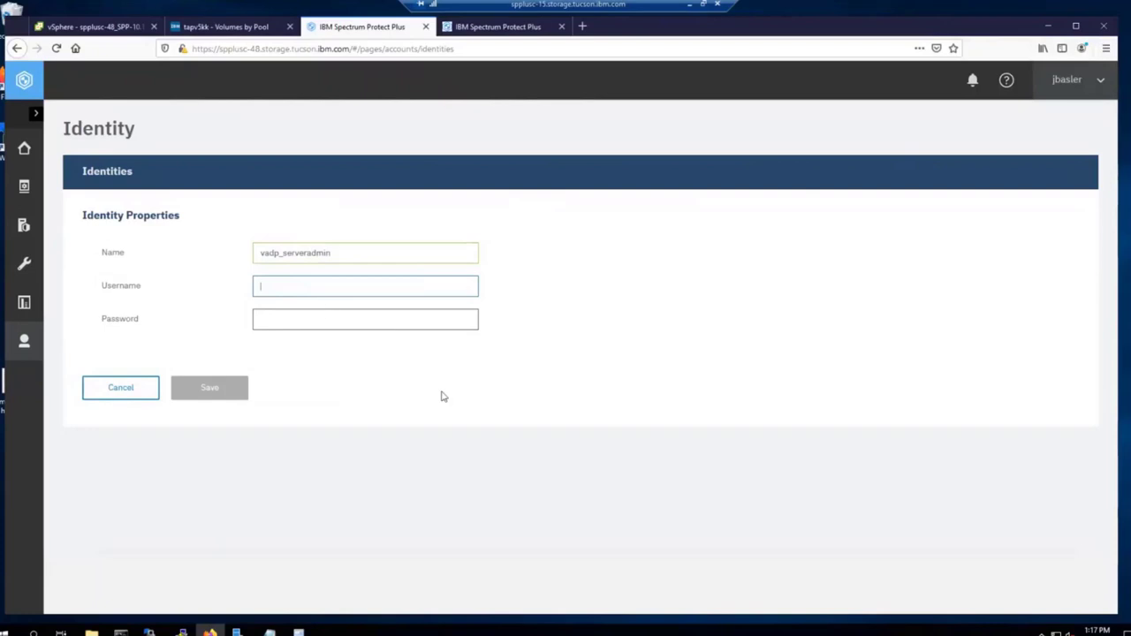
pyautogui.write('serveradmin')
pyautogui.press('Tab')
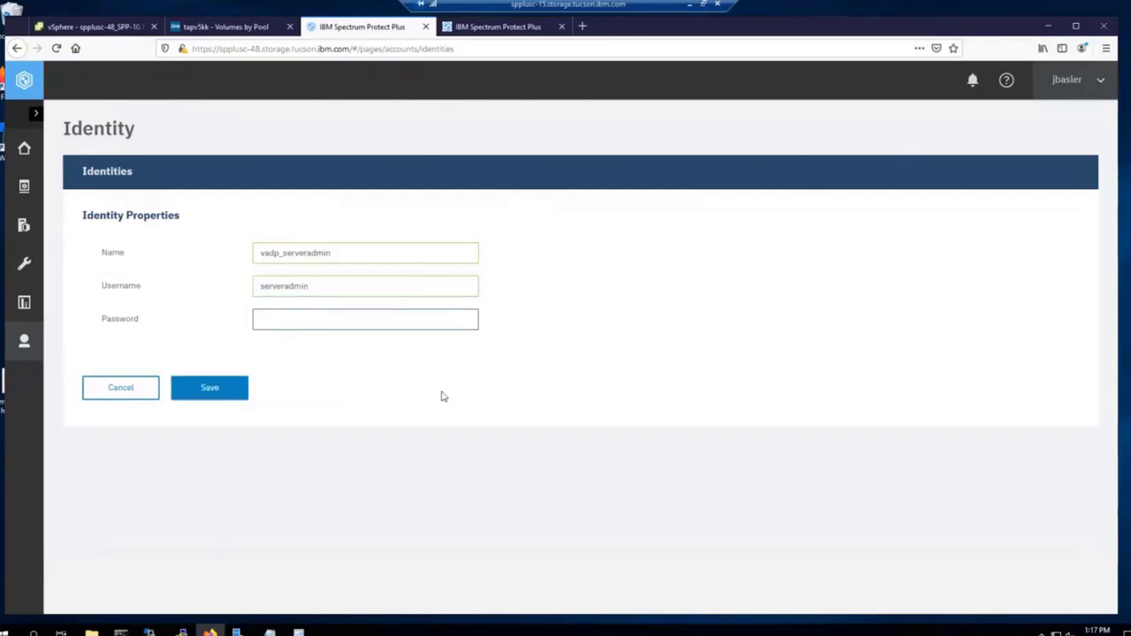
pyautogui.write('****')
pyautogui.press('BackSpace')
pyautogui.press('BackSpace')
pyautogui.press('BackSpace')
pyautogui.write('*******')
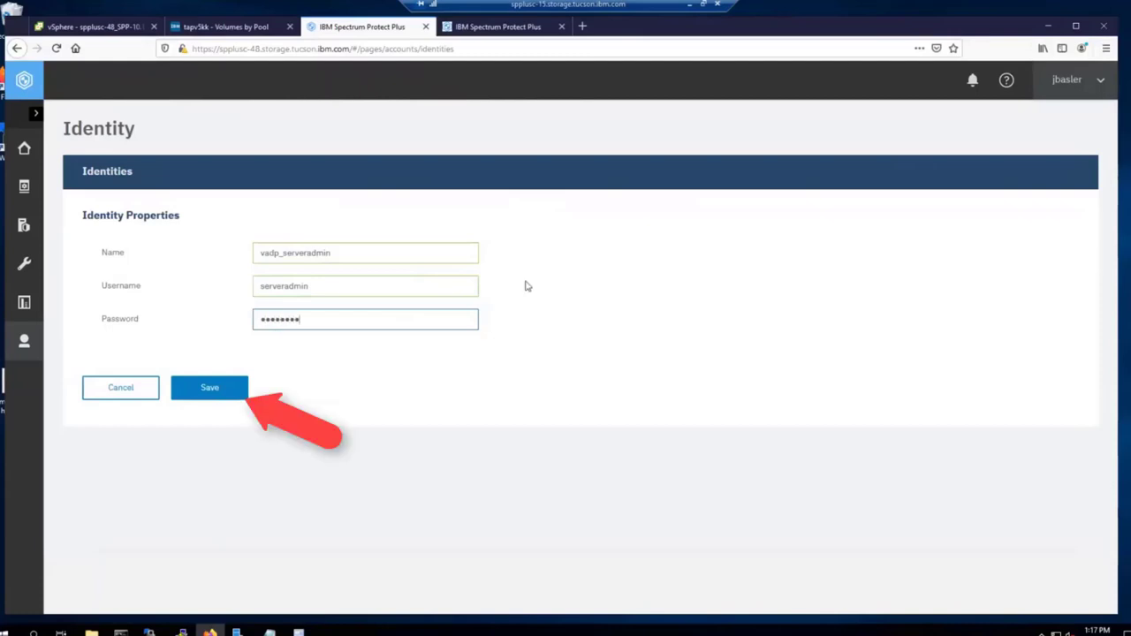
pyautogui.click(208, 390)
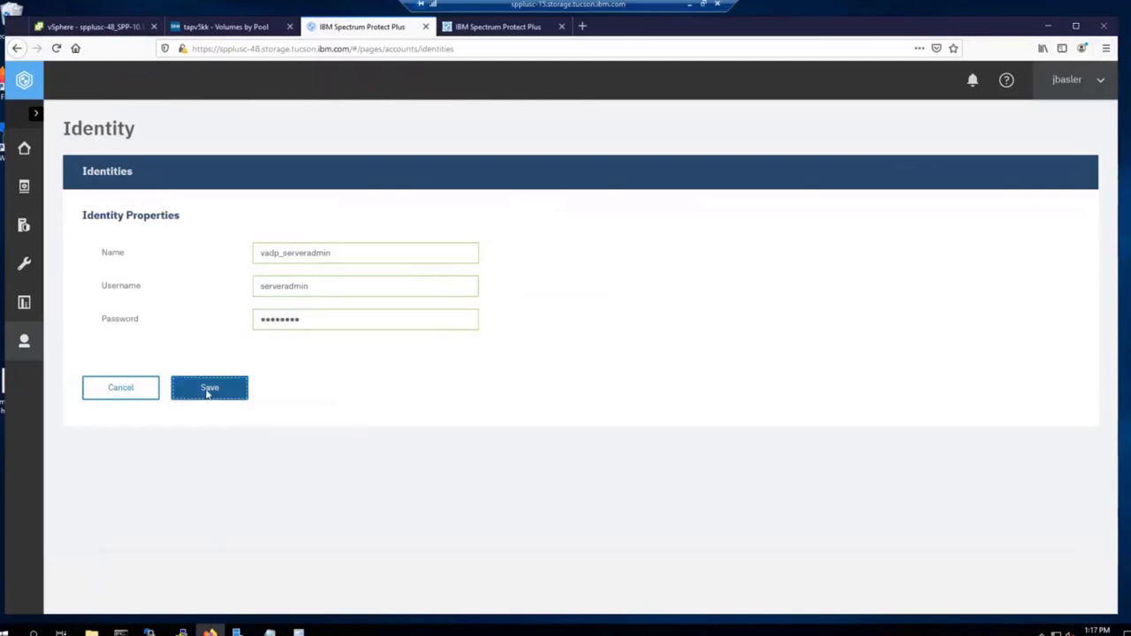
pyautogui.click(771, 254)
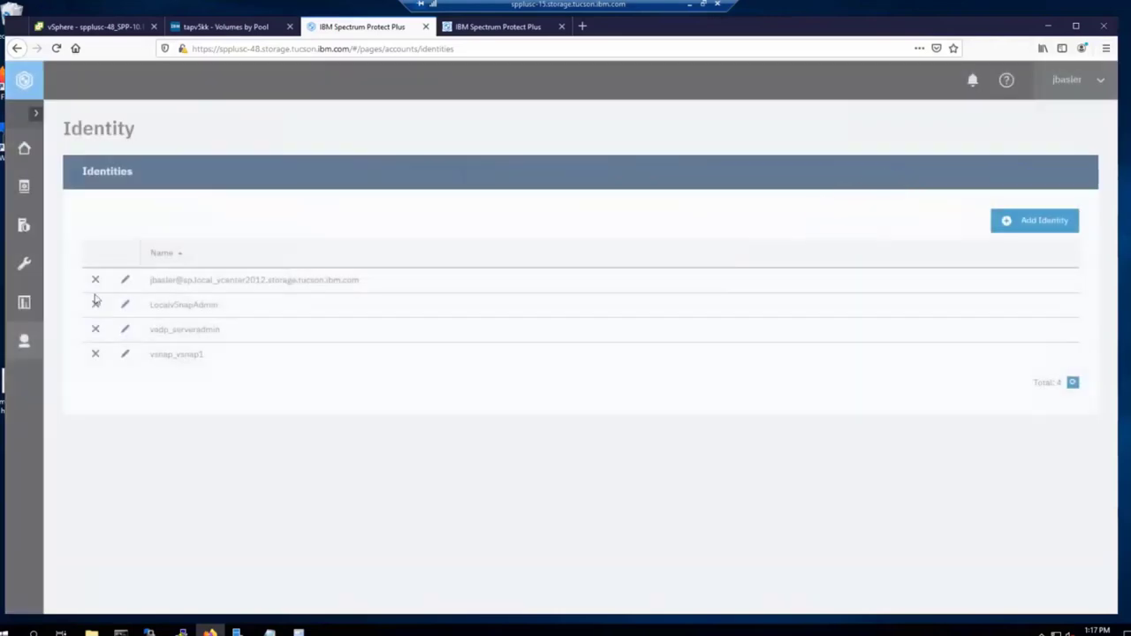
# - Enable the spplusc-49 proxy using the existing user vsnap_vsnap1
pyautogui.click(71, 348)
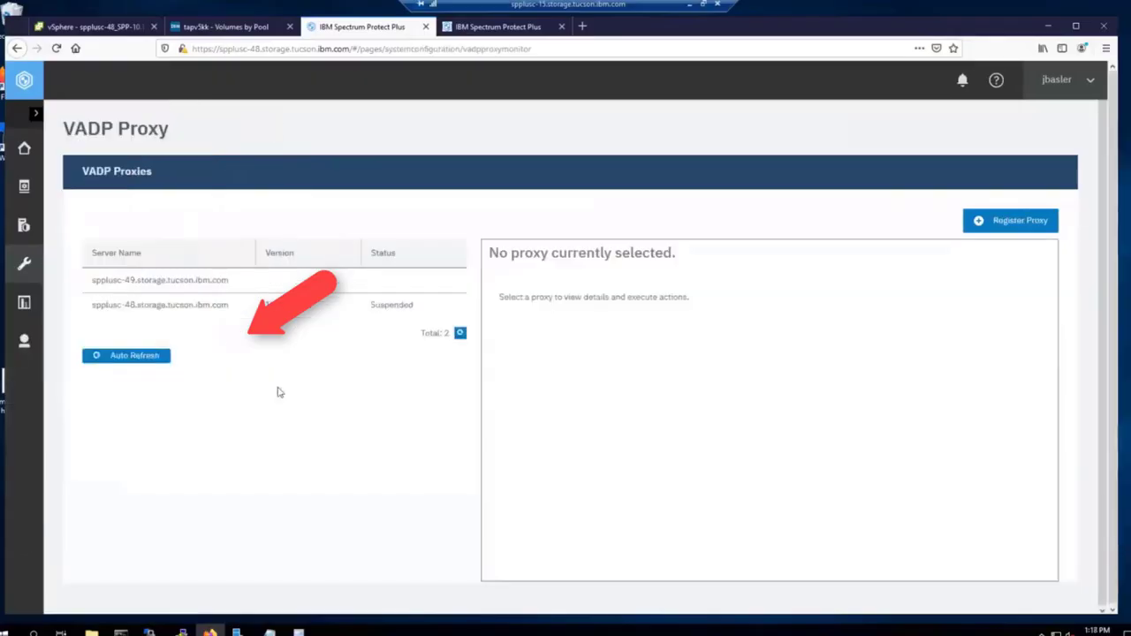
pyautogui.click(323, 287)
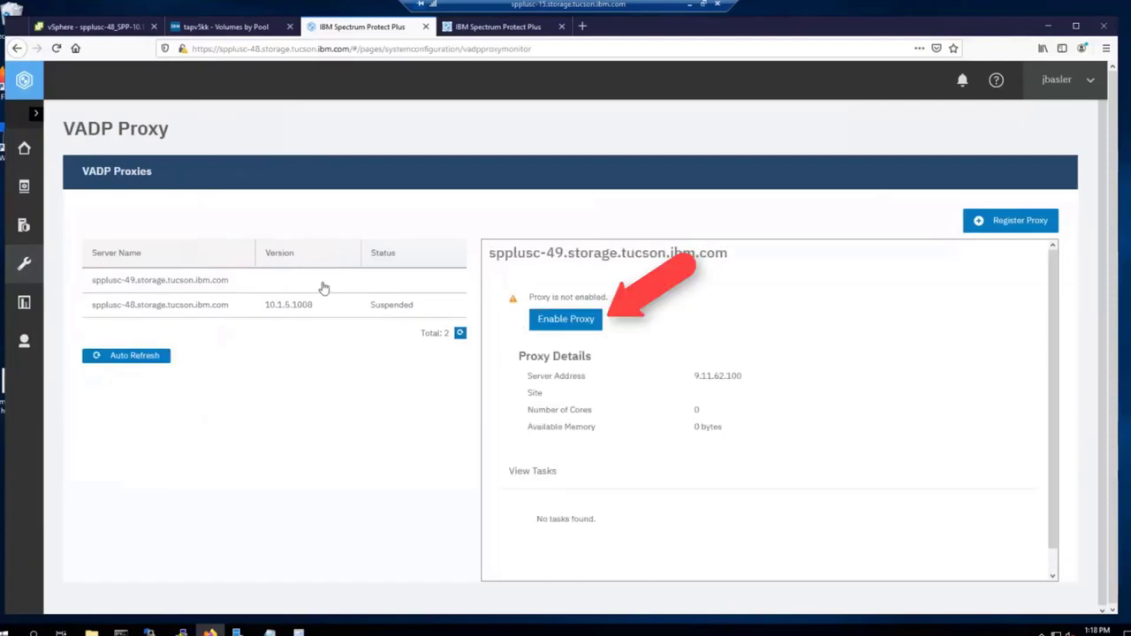
pyautogui.click(566, 319)
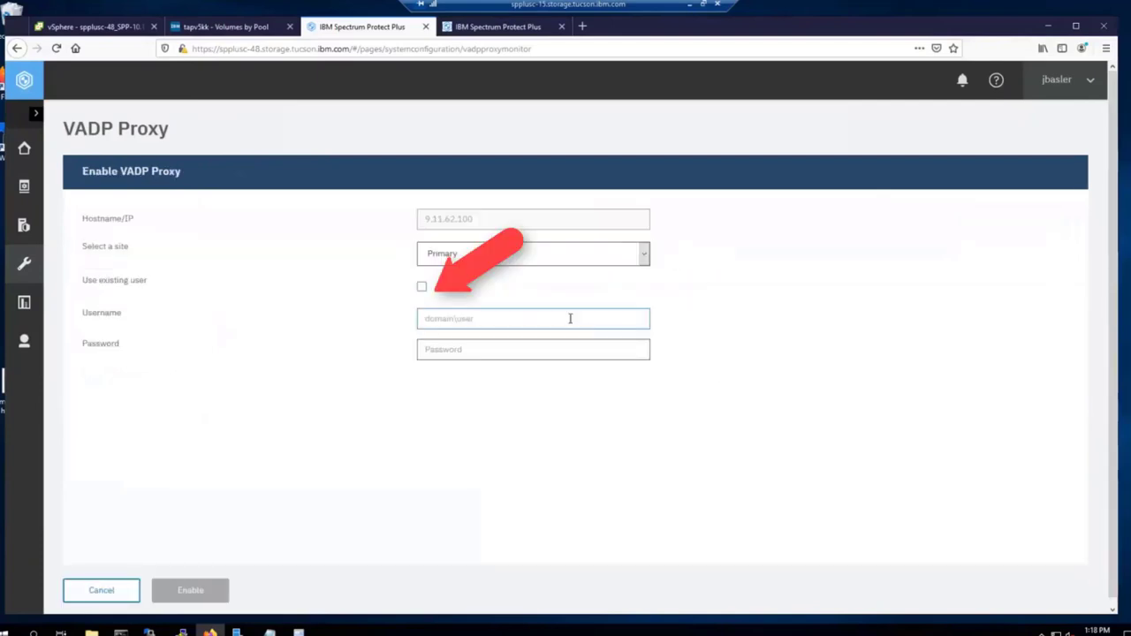
pyautogui.click(421, 288)
pyautogui.click(454, 320)
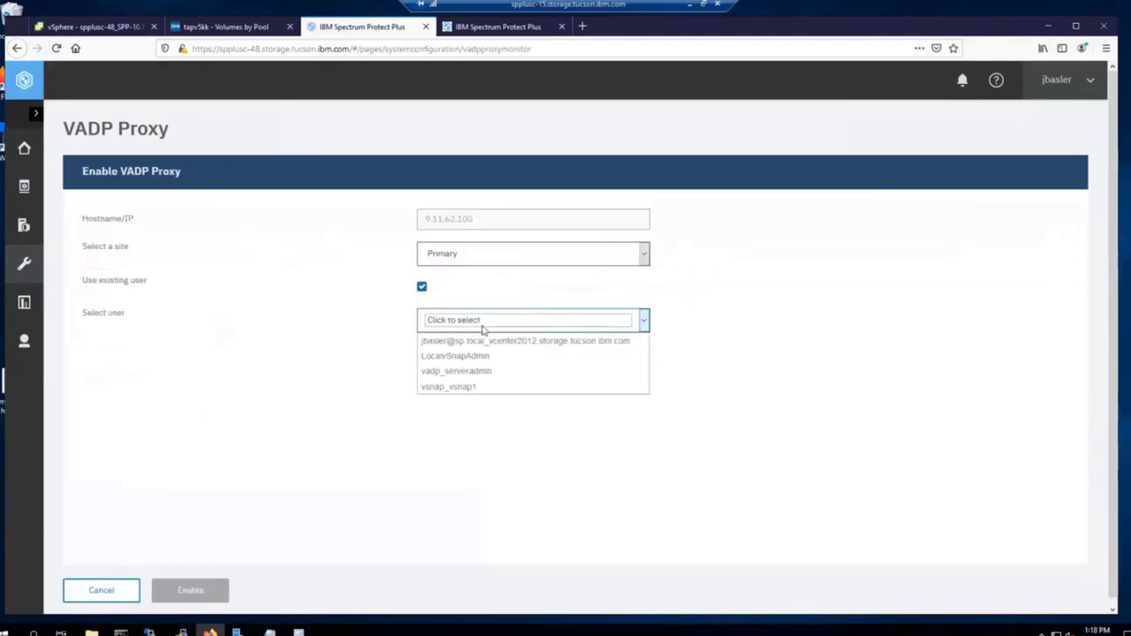
pyautogui.click(478, 388)
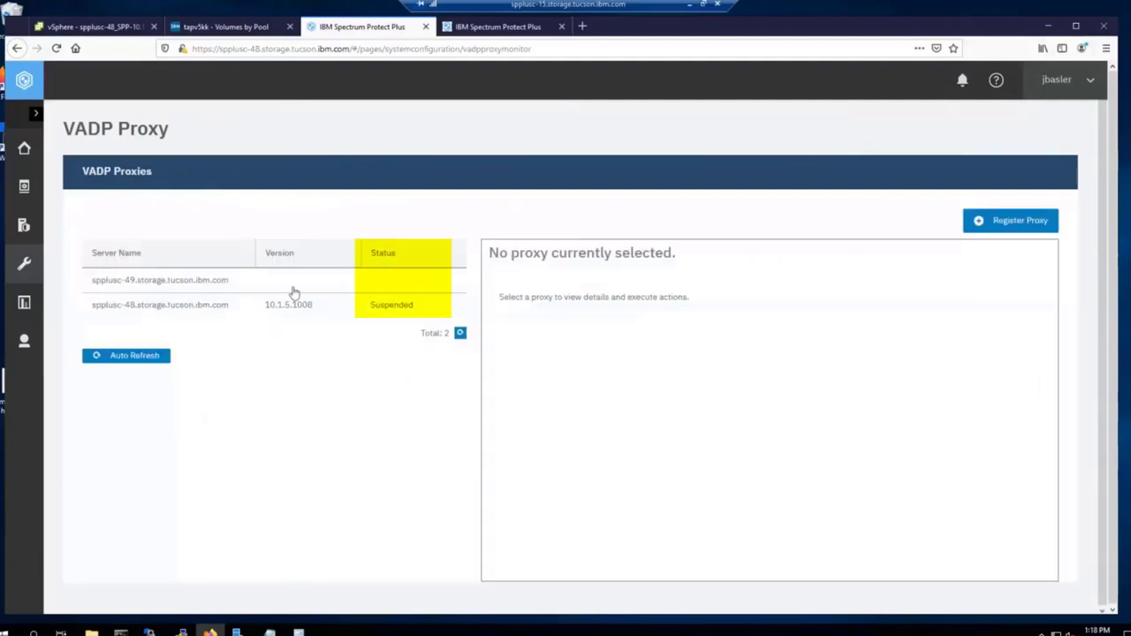
pyautogui.click(461, 334)
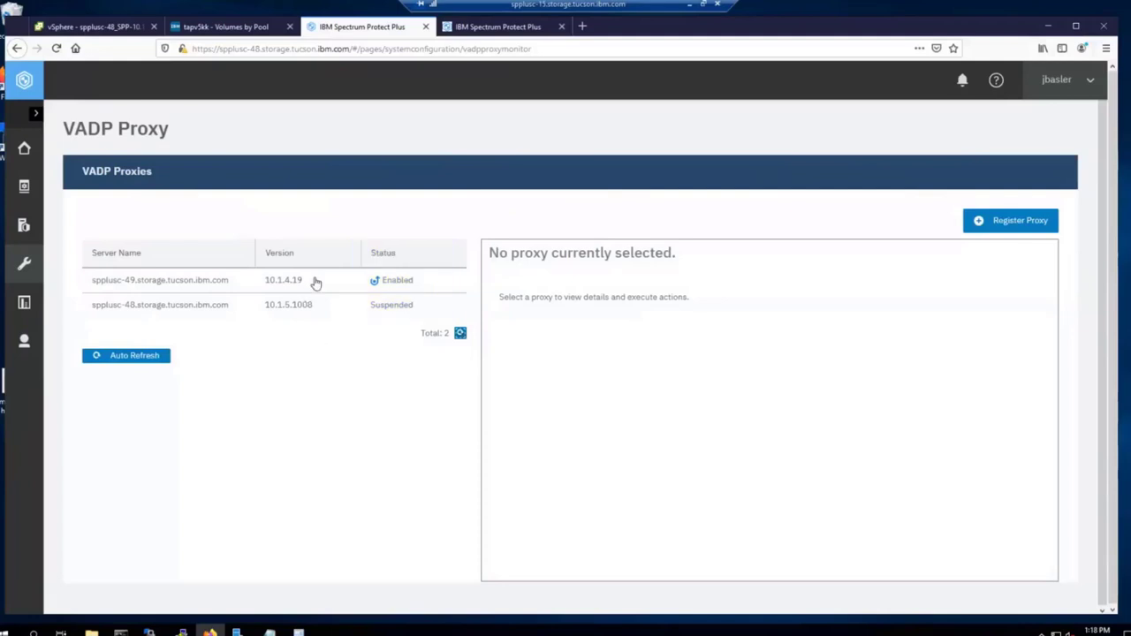
pyautogui.click(245, 282)
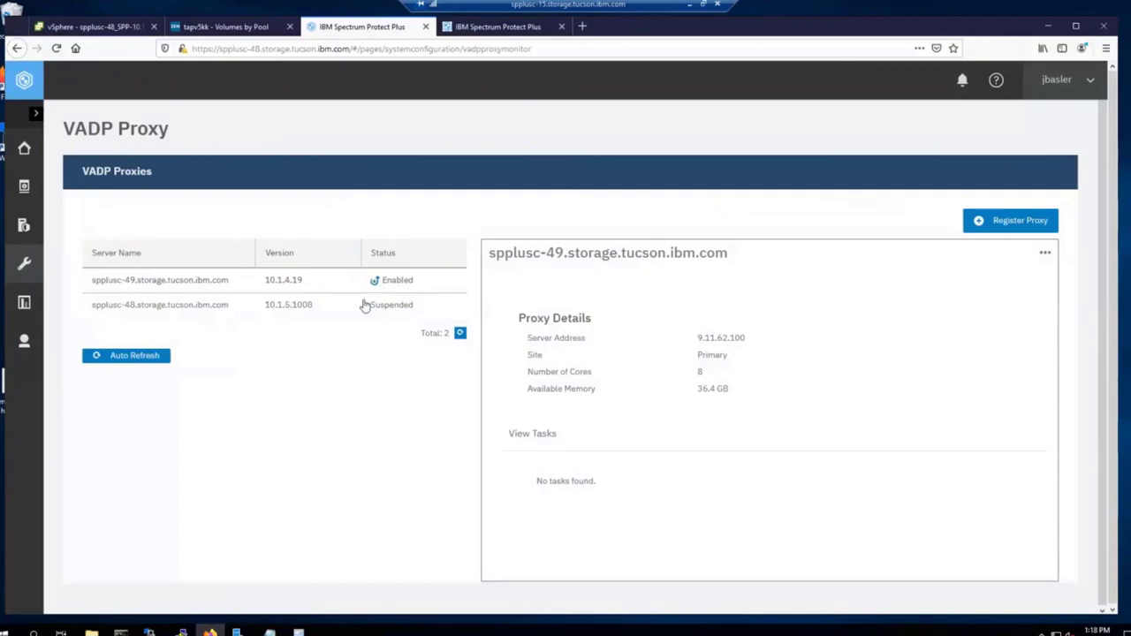
pyautogui.click(325, 288)
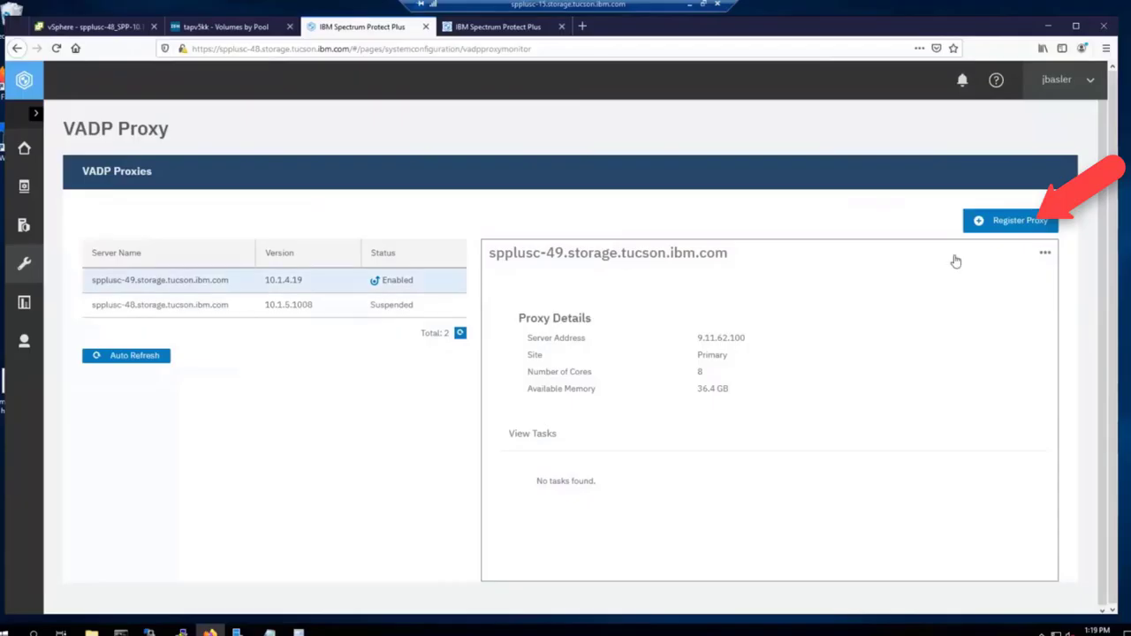
# - Push an update to the spplusc-49 proxy using the vadp_serveradmin user
pyautogui.click(1044, 253)
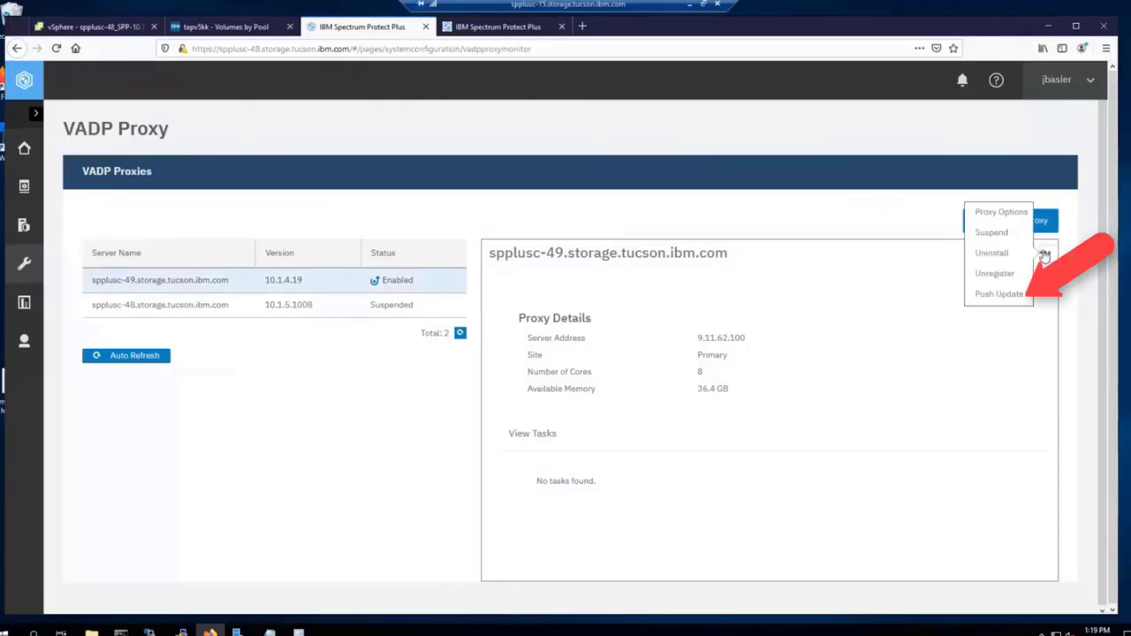
pyautogui.click(1002, 297)
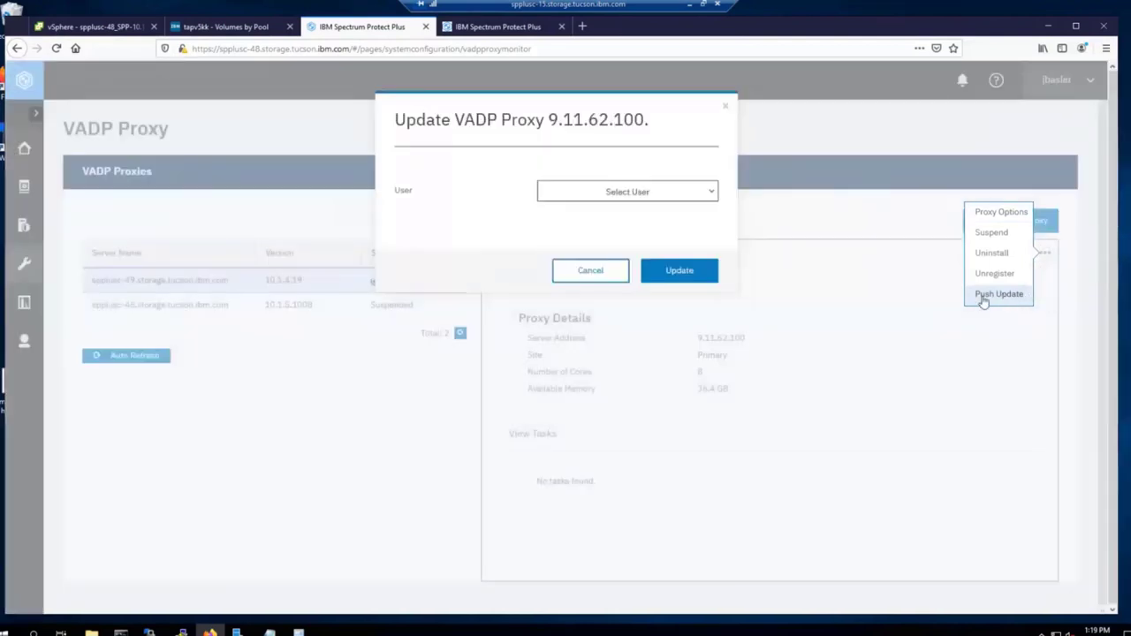
pyautogui.click(714, 194)
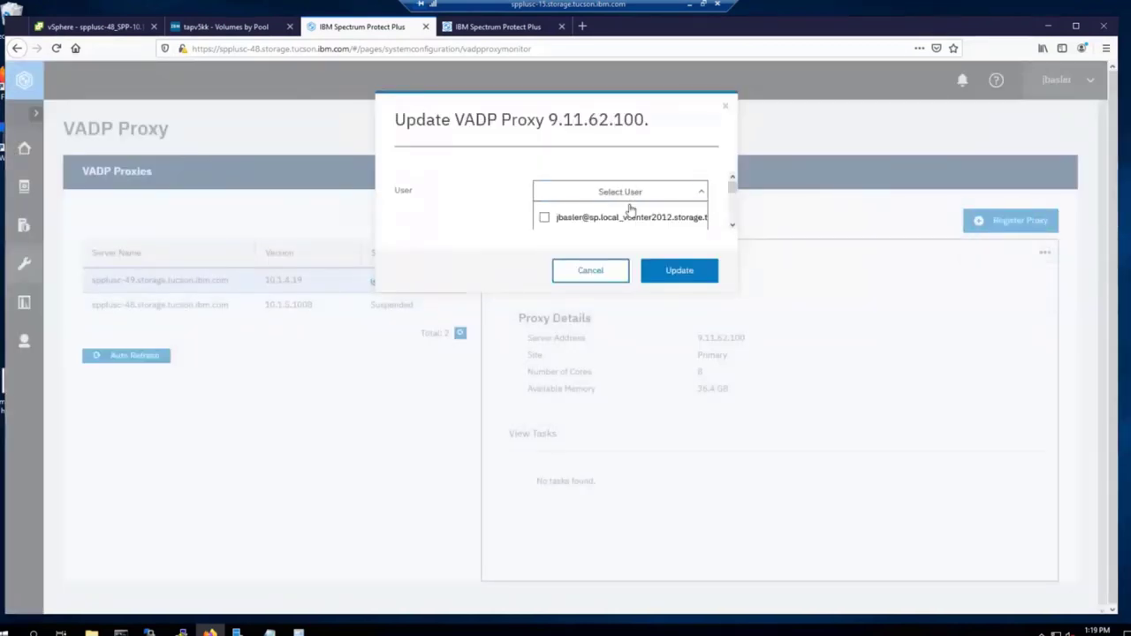
pyautogui.scroll(-3, 672, 222)
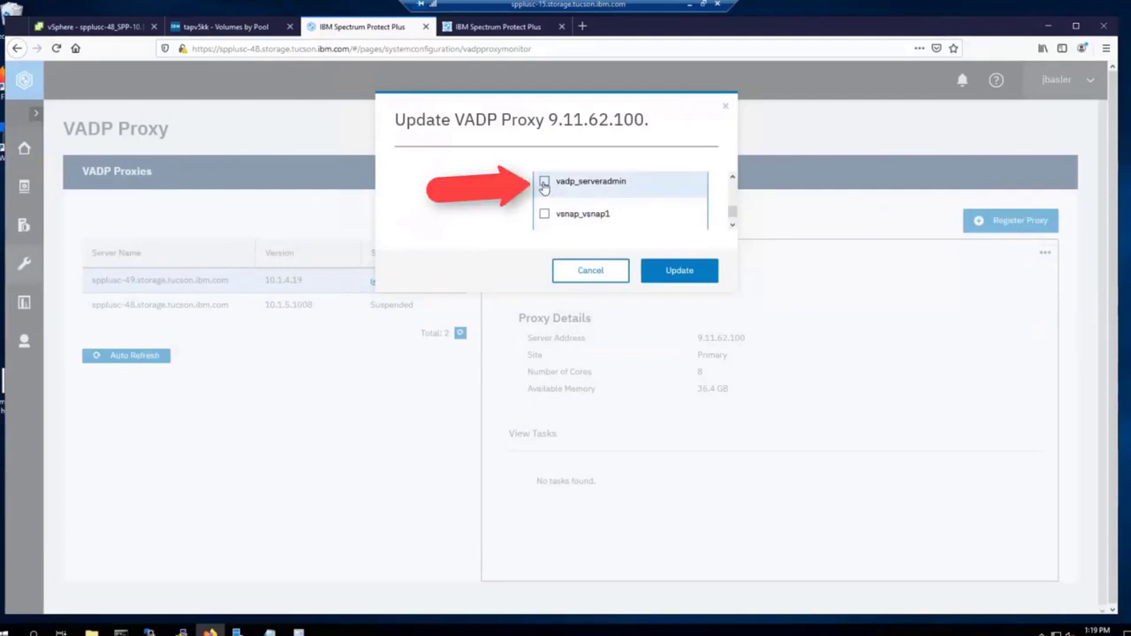
pyautogui.click(544, 183)
pyautogui.click(680, 271)
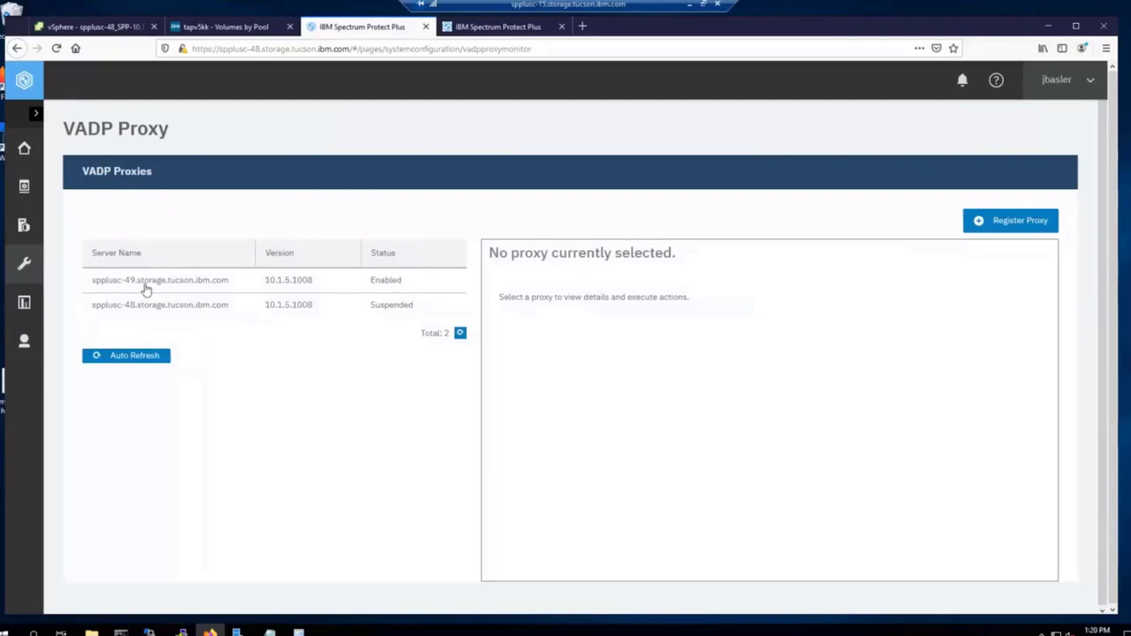
pyautogui.click(333, 286)
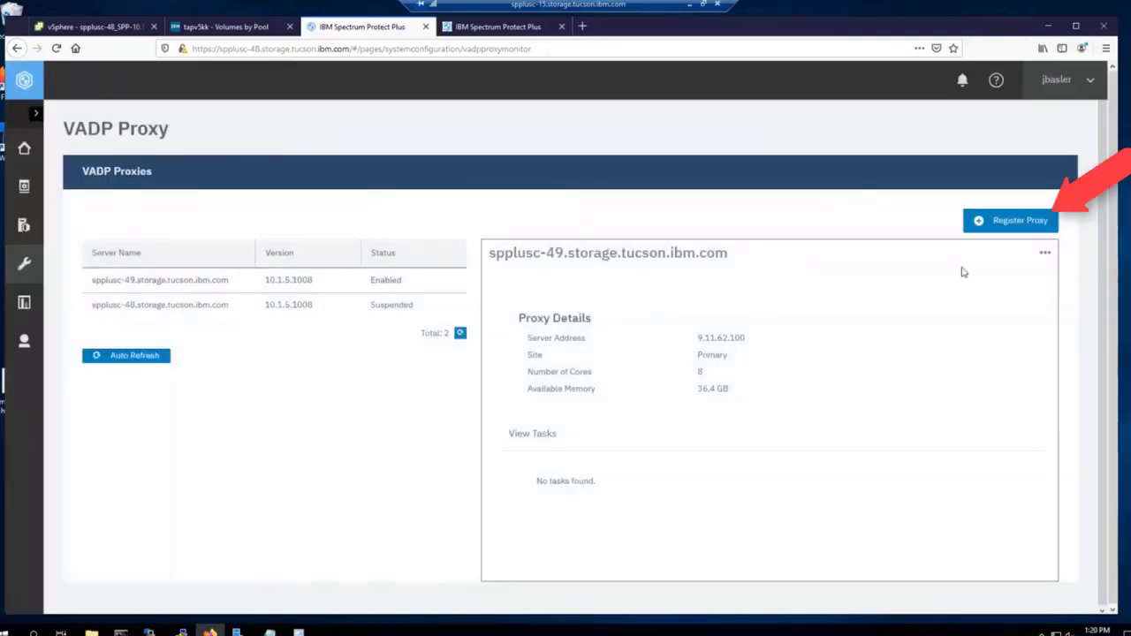
# - Remove san, nbd and hotadd from spplusc-49's transport modes, keeping NBDSSL compression disabled
pyautogui.click(1045, 253)
pyautogui.click(1001, 222)
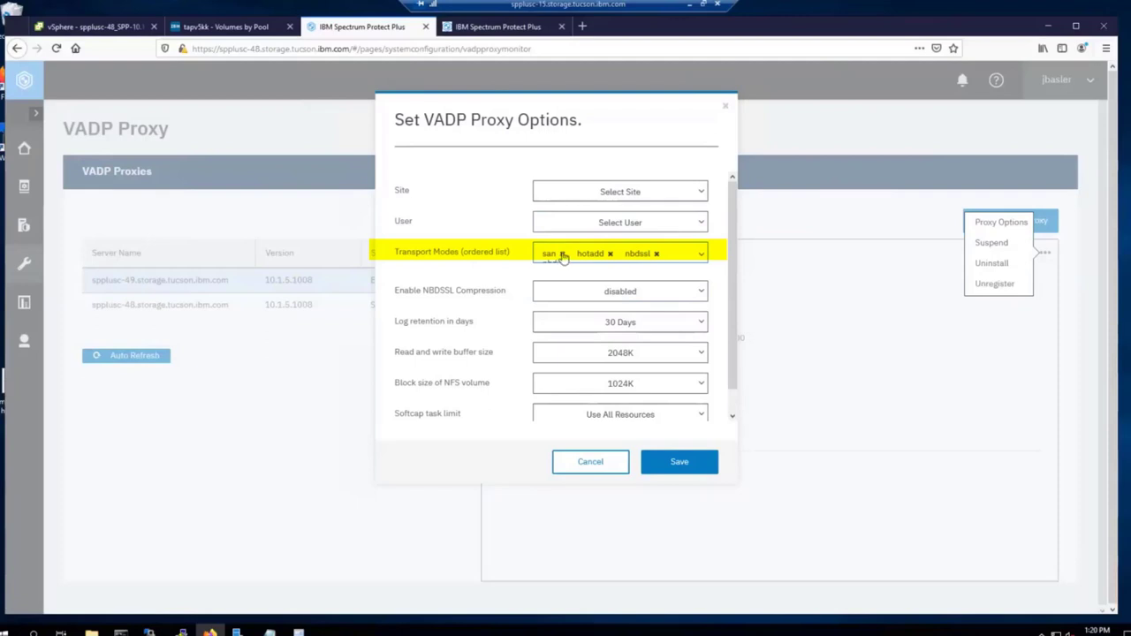
pyautogui.click(561, 255)
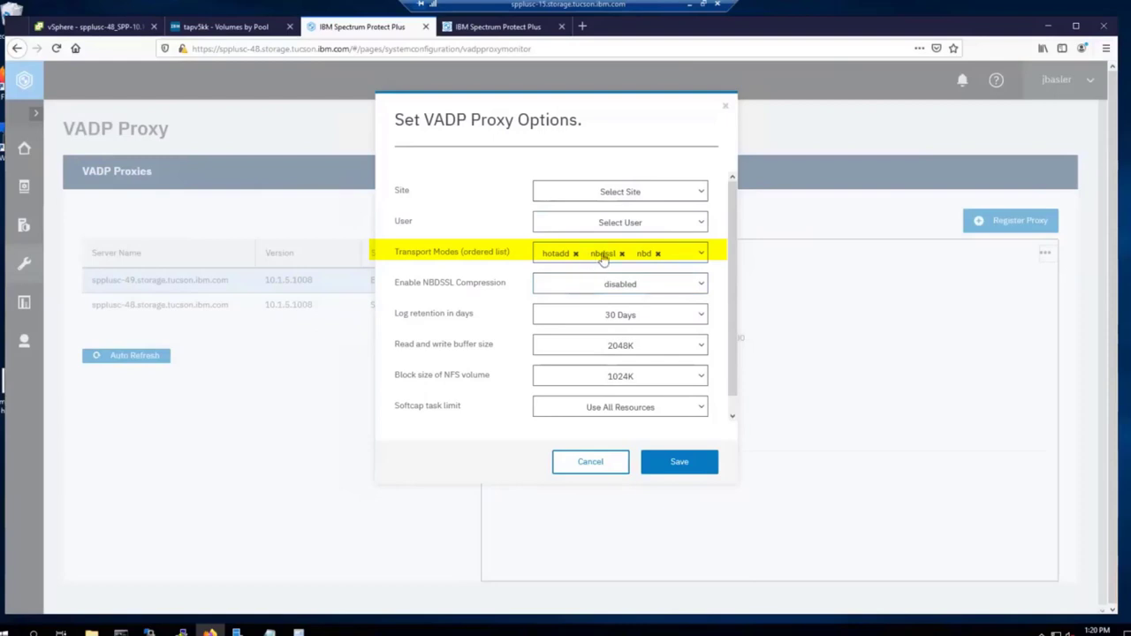
pyautogui.click(658, 253)
pyautogui.click(575, 253)
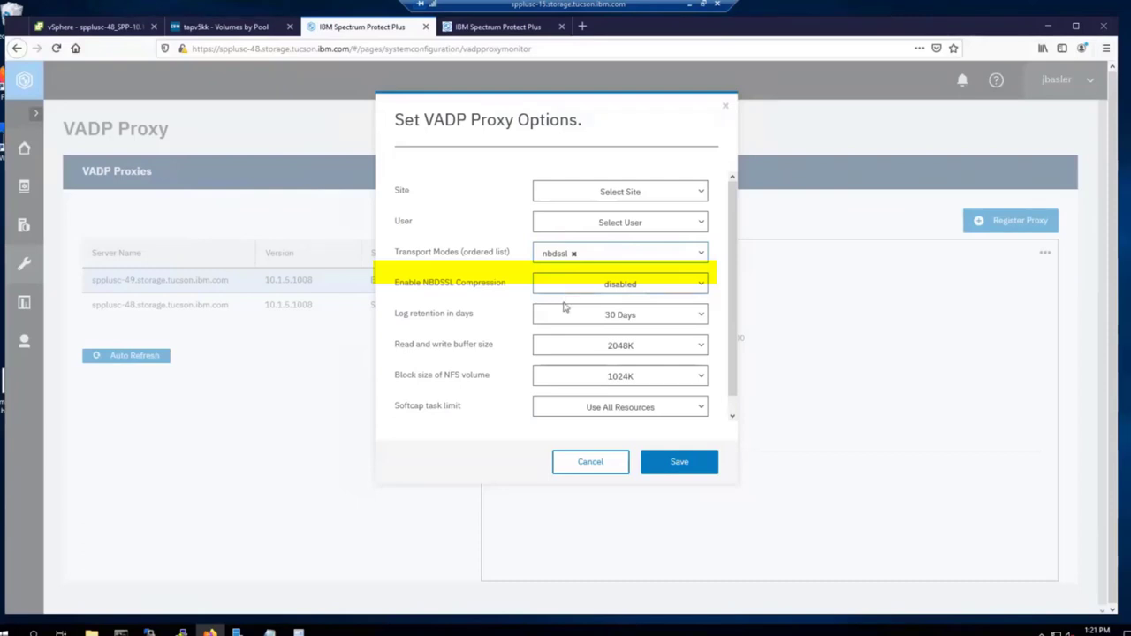
pyautogui.click(688, 293)
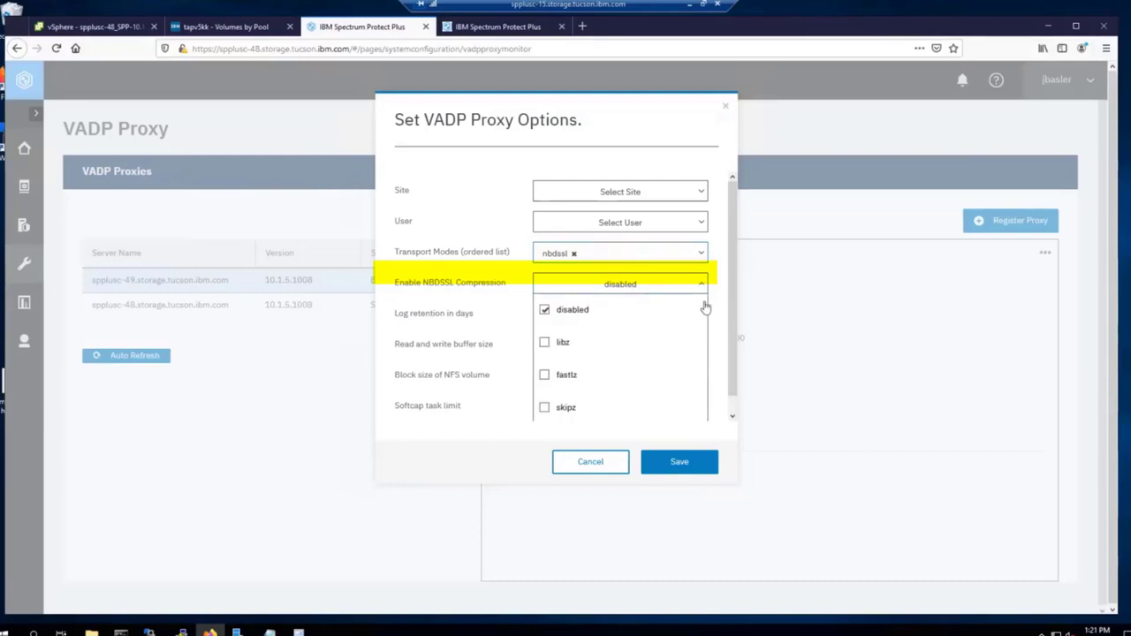
pyautogui.moveTo(732, 314); pyautogui.dragTo(732, 355)
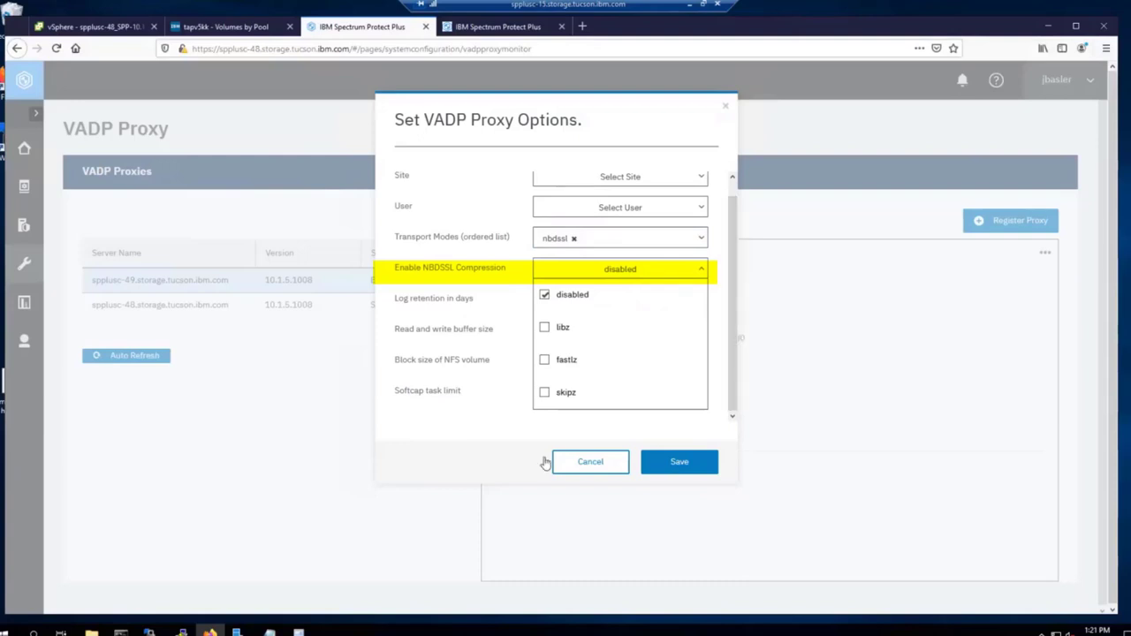
pyautogui.click(724, 265)
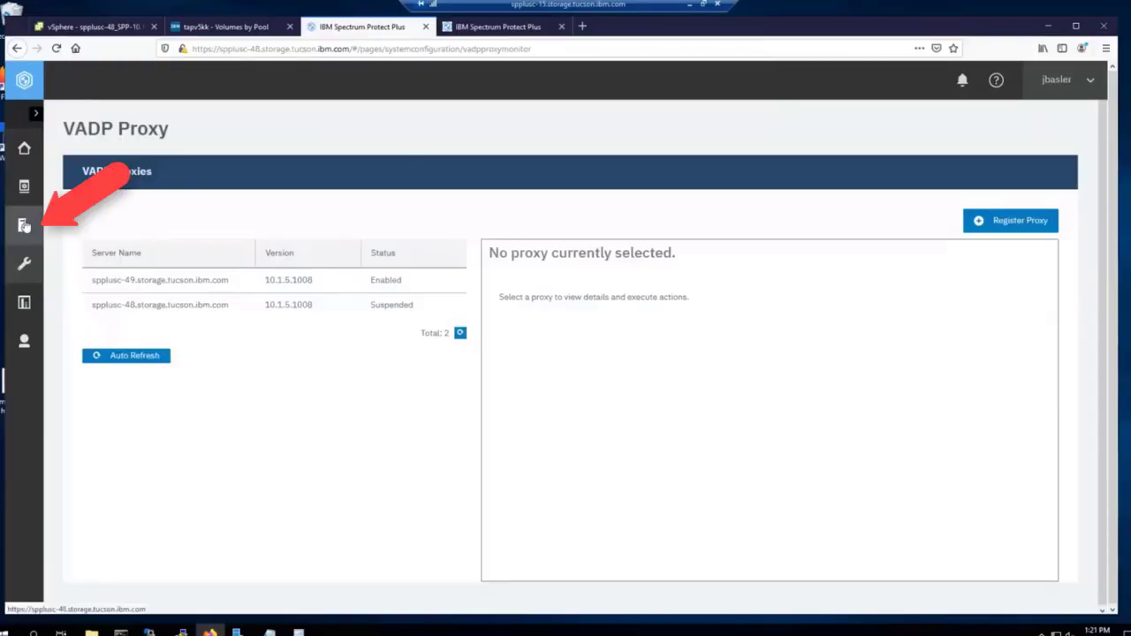
# - Start the blueprint SLA policy's backup job from the VMware backup page
pyautogui.click(25, 226)
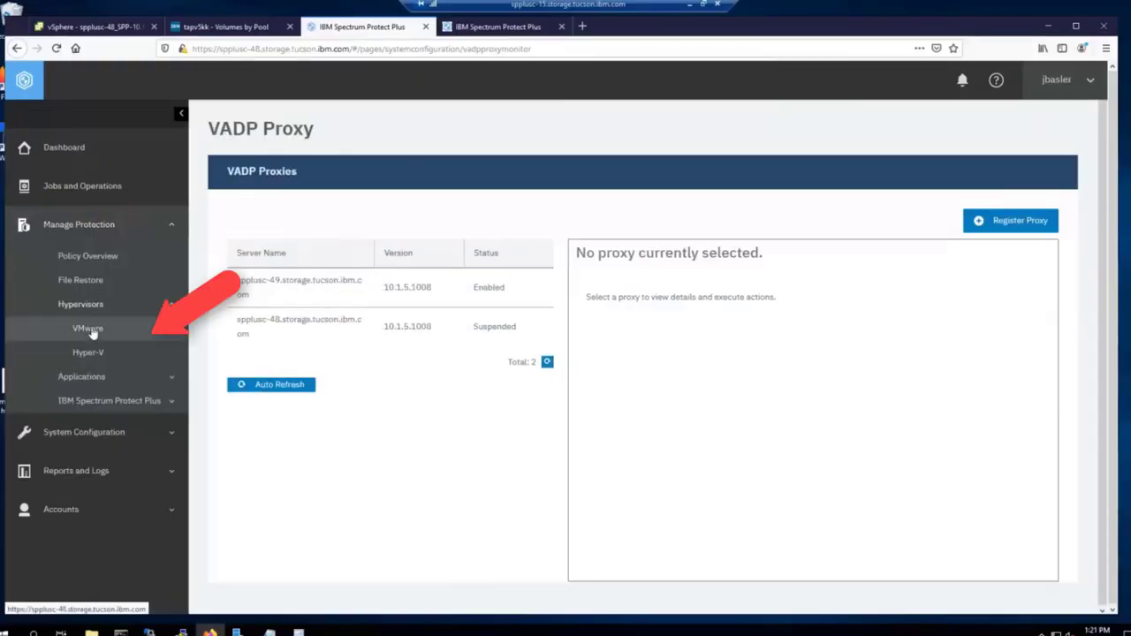
pyautogui.click(89, 328)
pyautogui.scroll(-5, 419, 356)
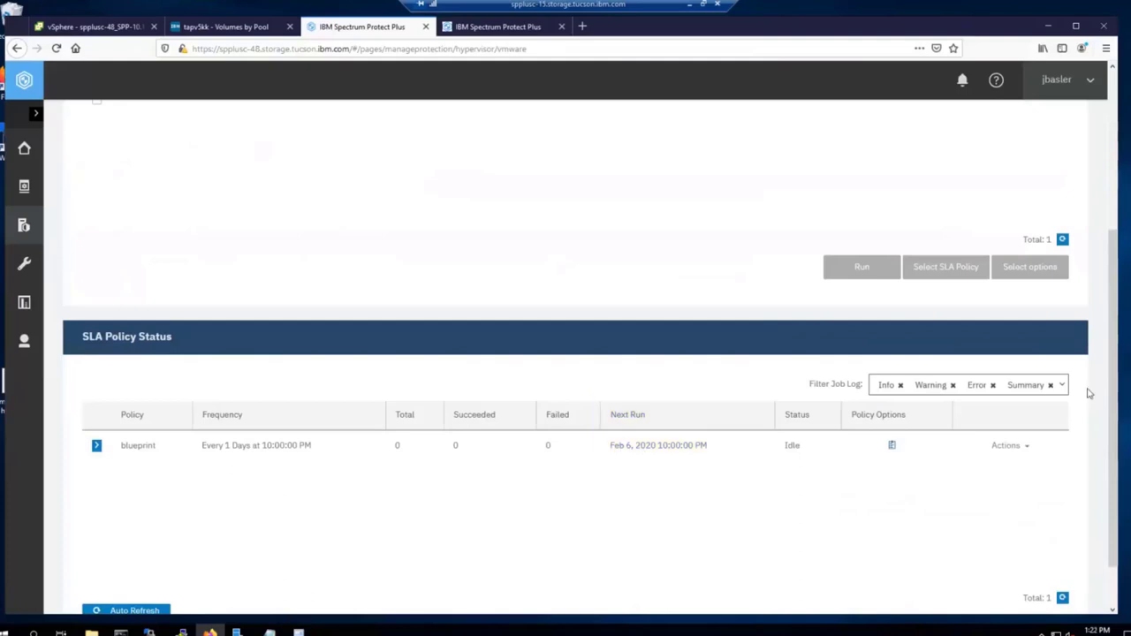
pyautogui.scroll(-1, 1060, 415)
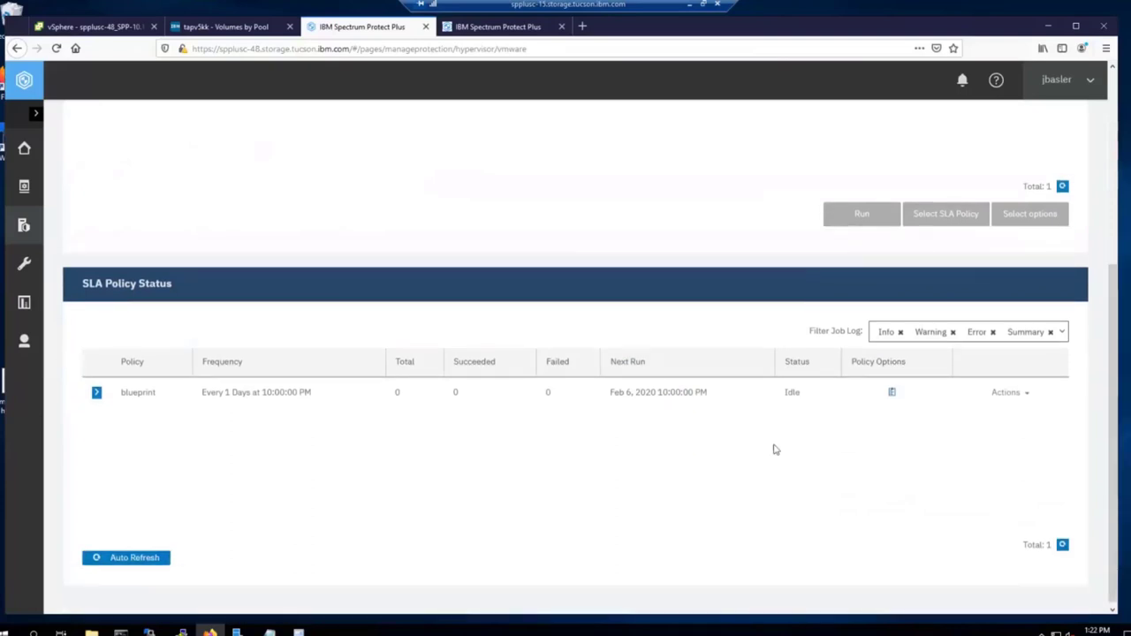
pyautogui.click(1003, 394)
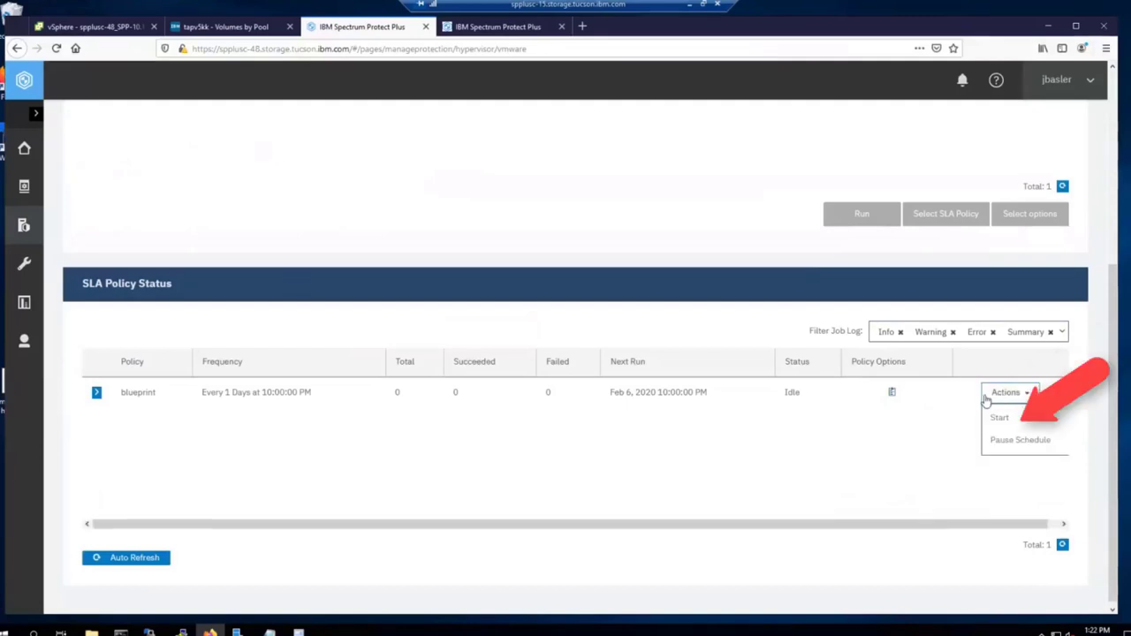
pyautogui.click(1029, 422)
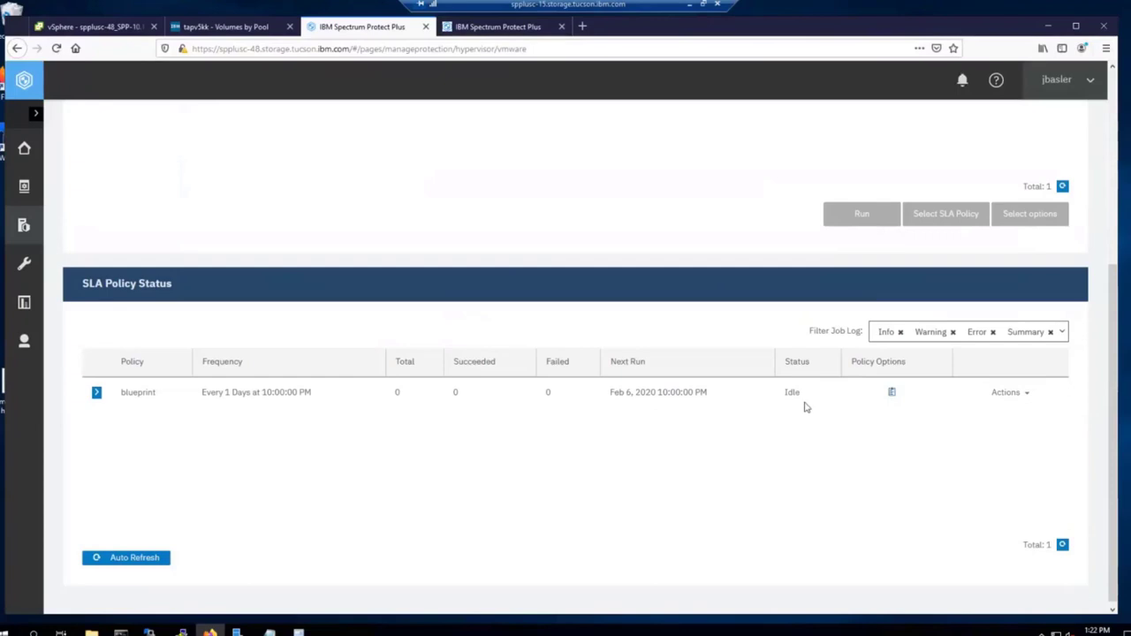
# - Expand the blueprint policy row to view its running backup job
pyautogui.click(97, 395)
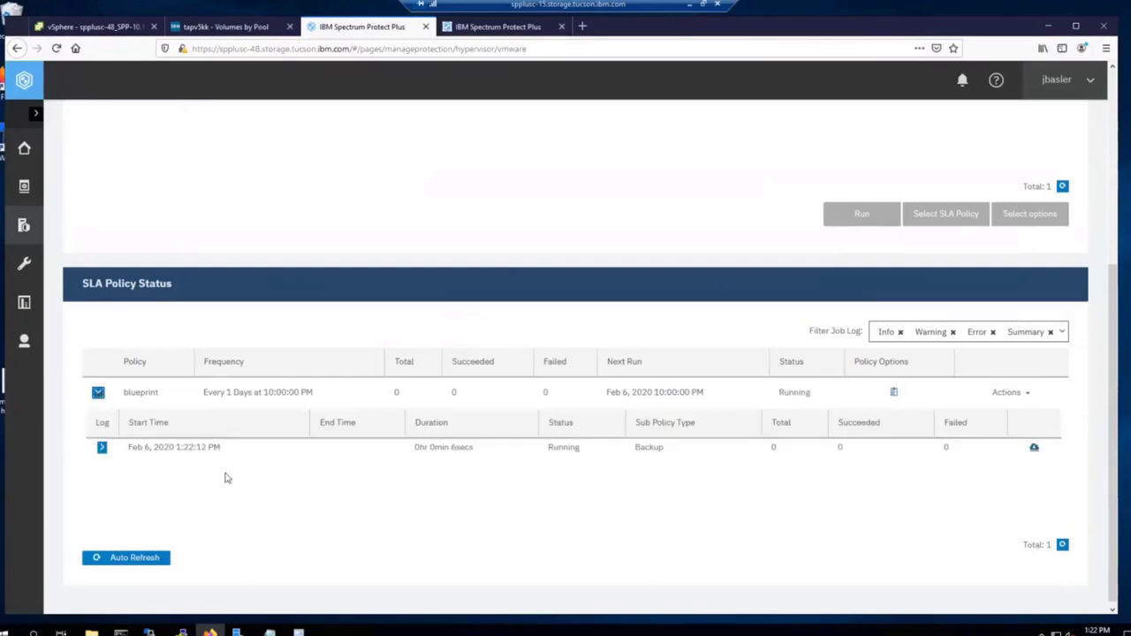
pyautogui.click(165, 444)
pyautogui.click(102, 439)
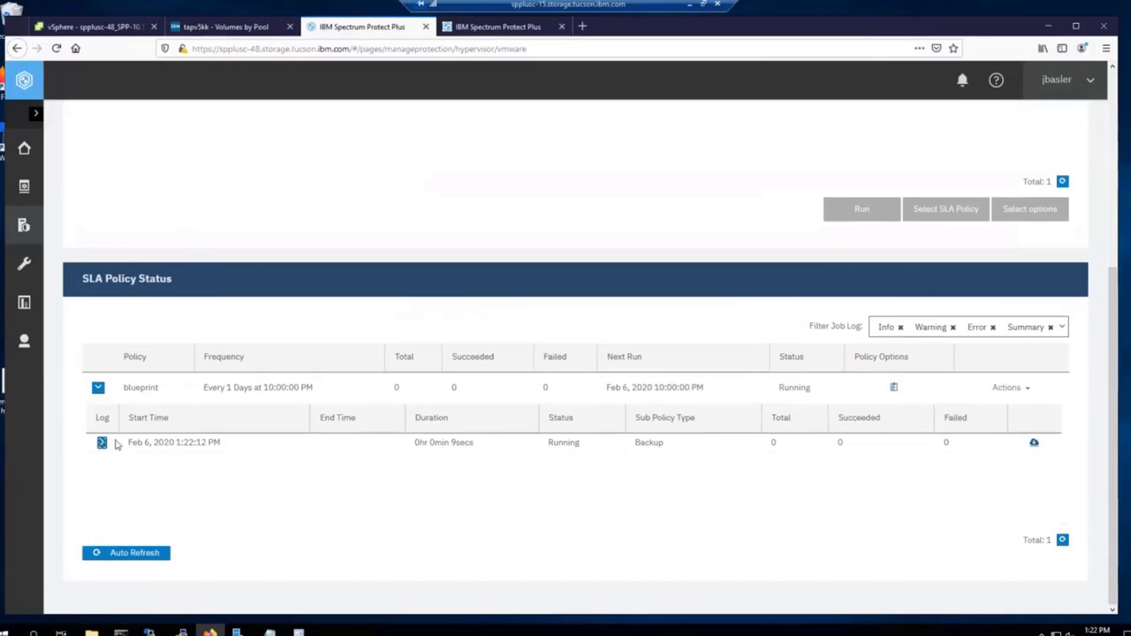
# - Select the running vmware_blueprint job on the Jobs and Operations page
pyautogui.click(25, 188)
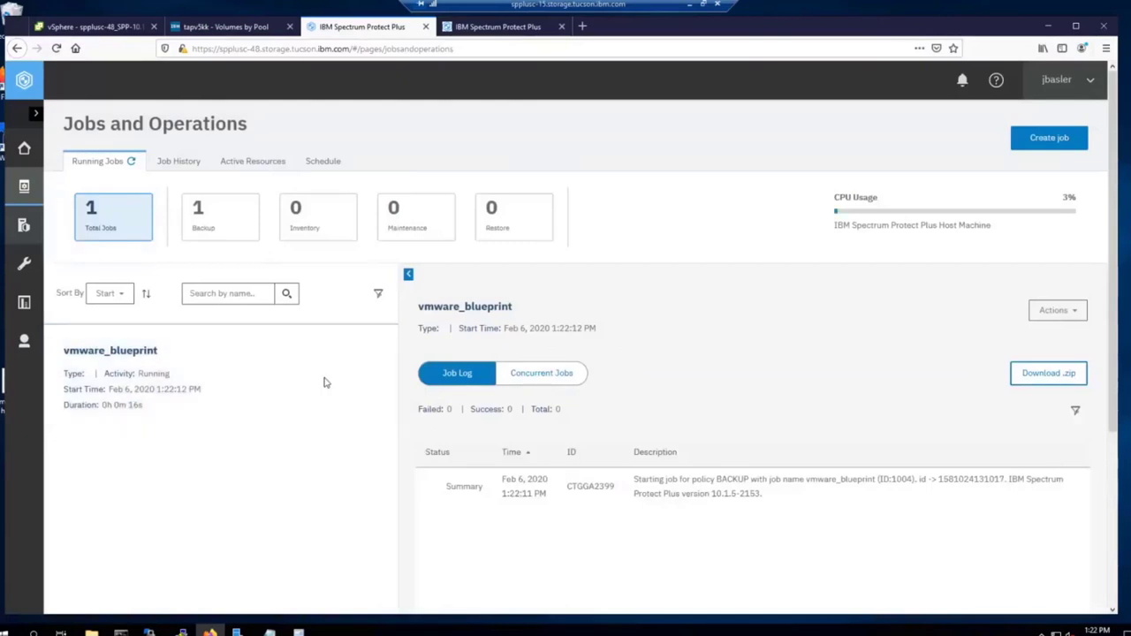
pyautogui.click(324, 381)
pyautogui.click(197, 419)
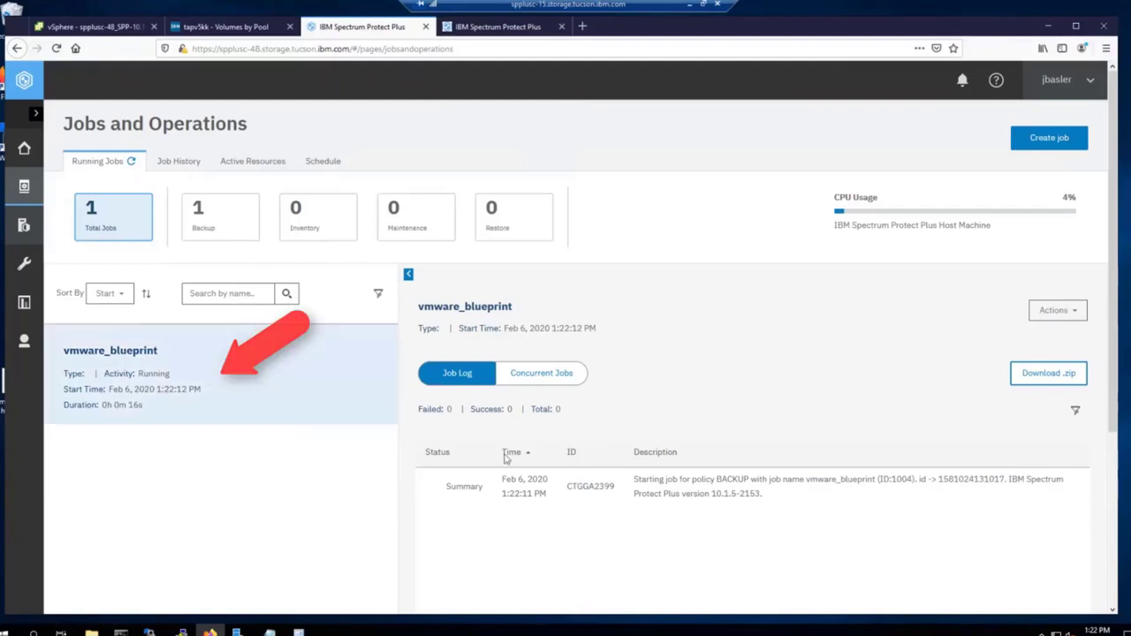
pyautogui.click(239, 379)
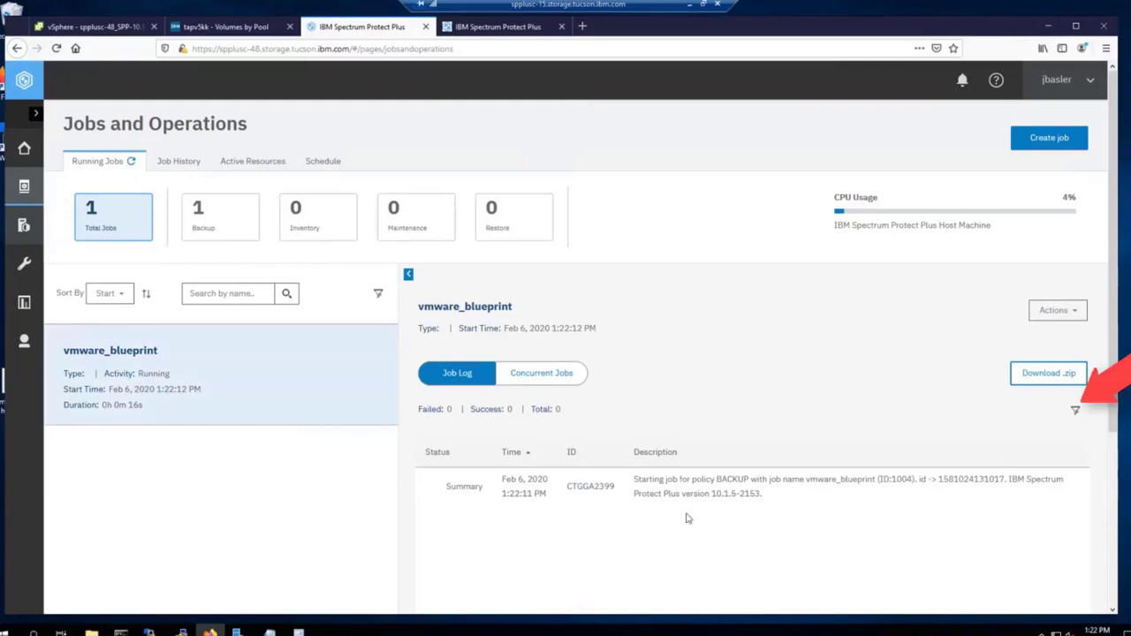
# - Filter the vmware_blueprint job log to show all message levels
pyautogui.click(1076, 412)
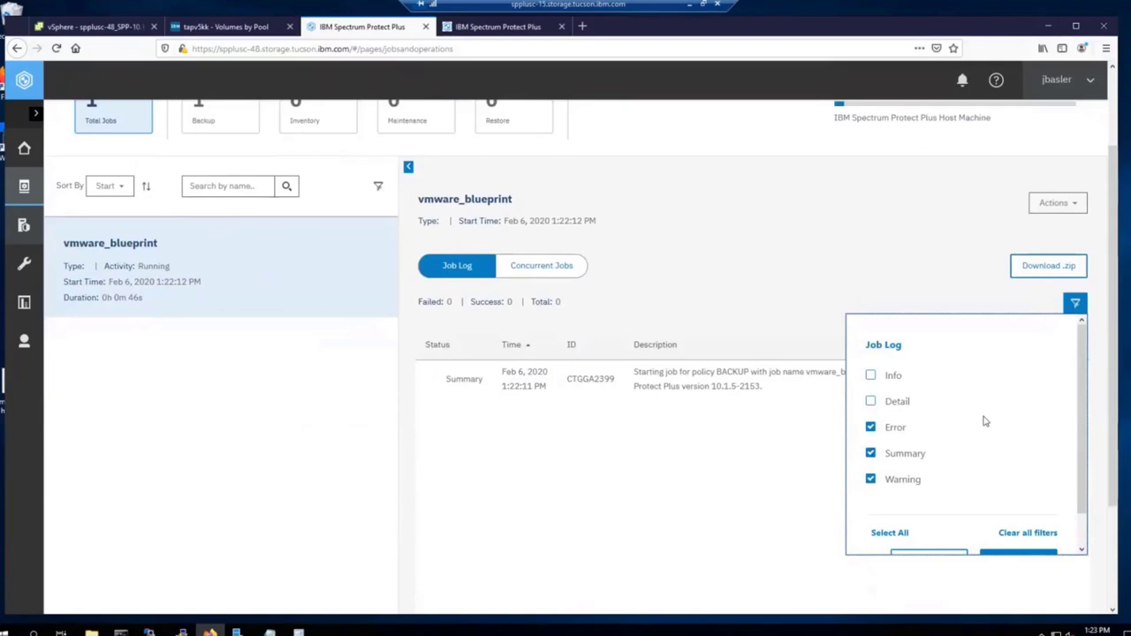
pyautogui.scroll(-1, 981, 421)
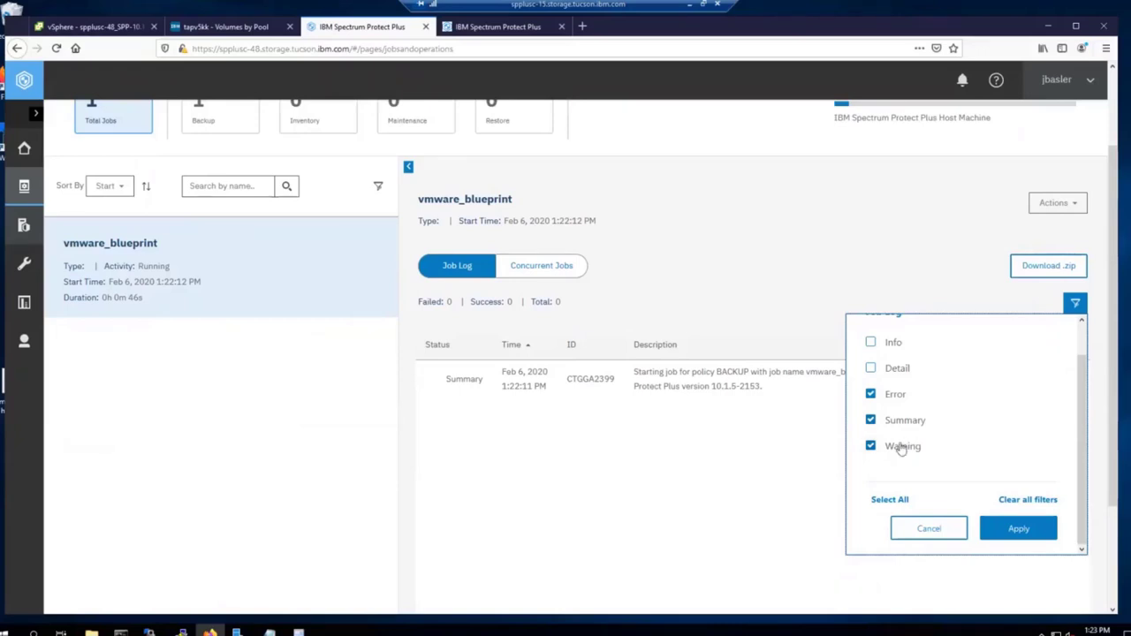
pyautogui.click(870, 343)
pyautogui.click(870, 368)
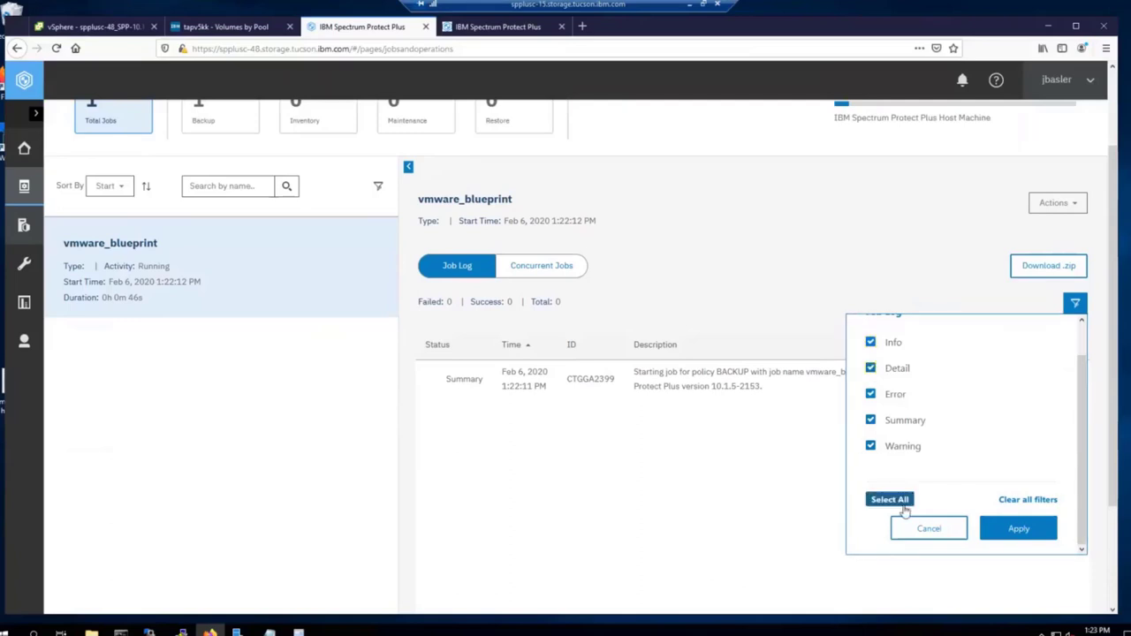
pyautogui.click(1015, 528)
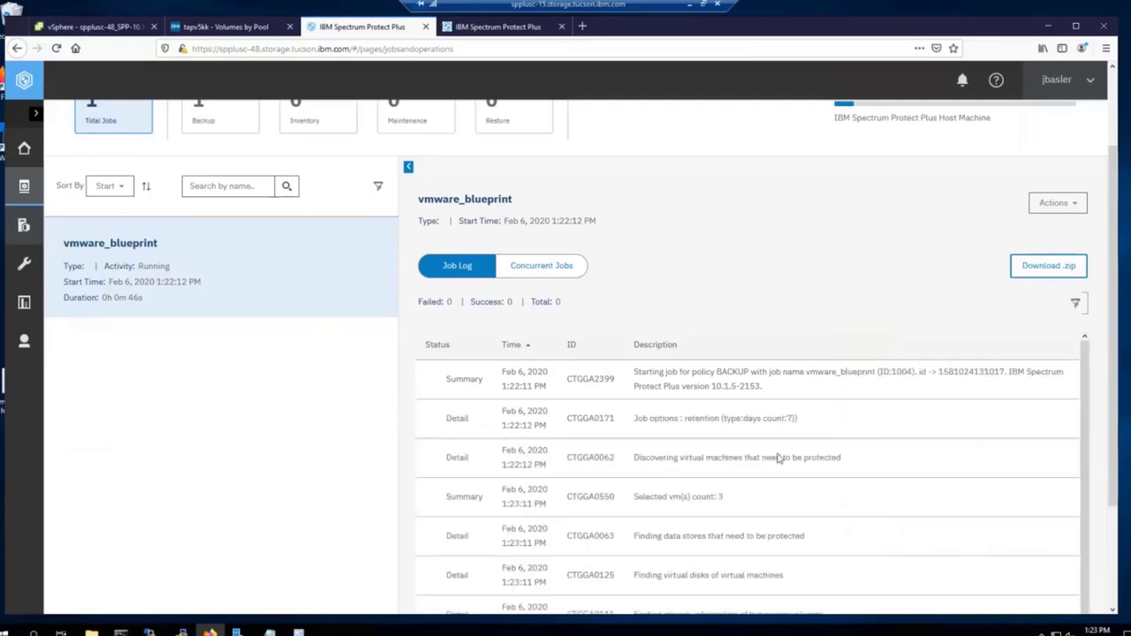
# - Review the log entries for the 3 selected VMs and the target volume created on spplusc-49
pyautogui.scroll(-2, 774, 459)
pyautogui.scroll(-3, 927, 412)
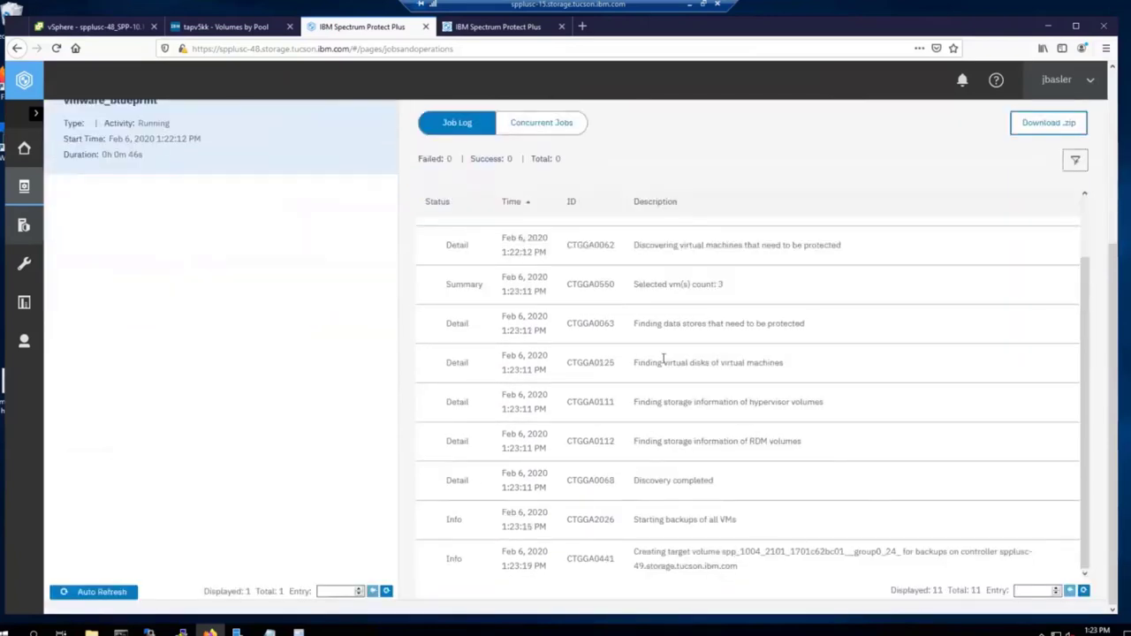
pyautogui.scroll(2, 821, 344)
pyautogui.scroll(1, 818, 337)
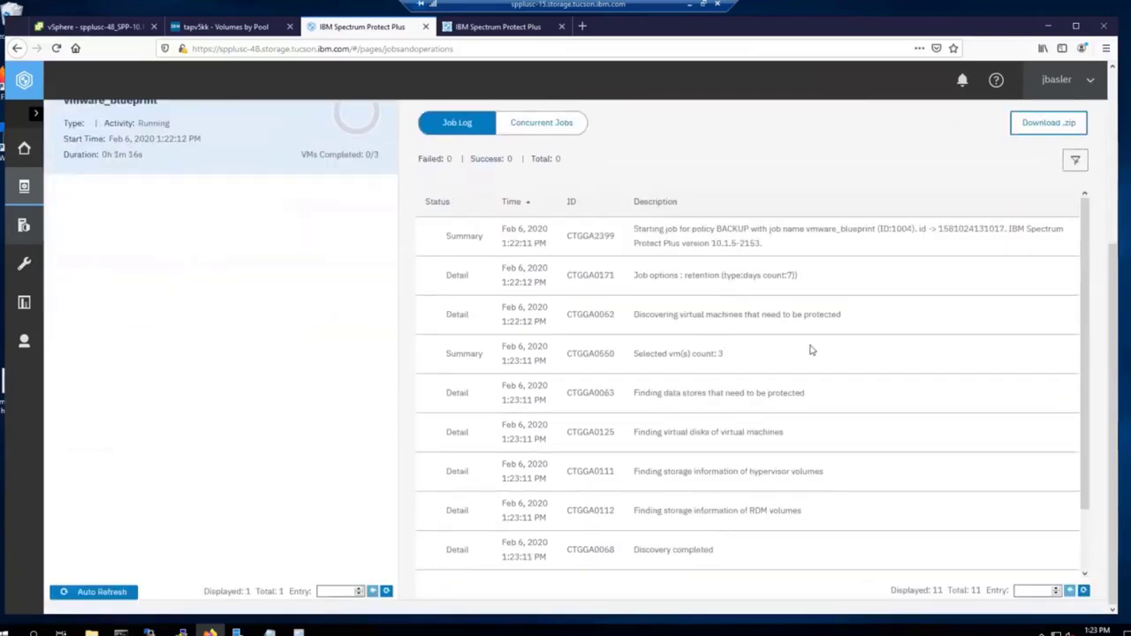
pyautogui.moveTo(635, 353); pyautogui.dragTo(817, 352)
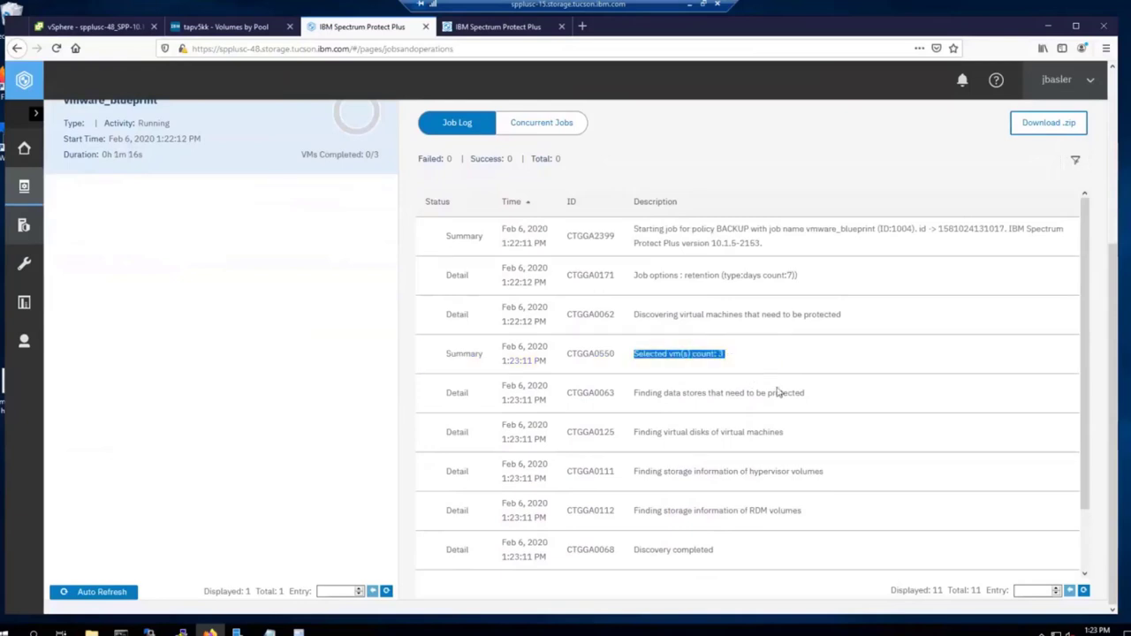
pyautogui.scroll(-2, 822, 396)
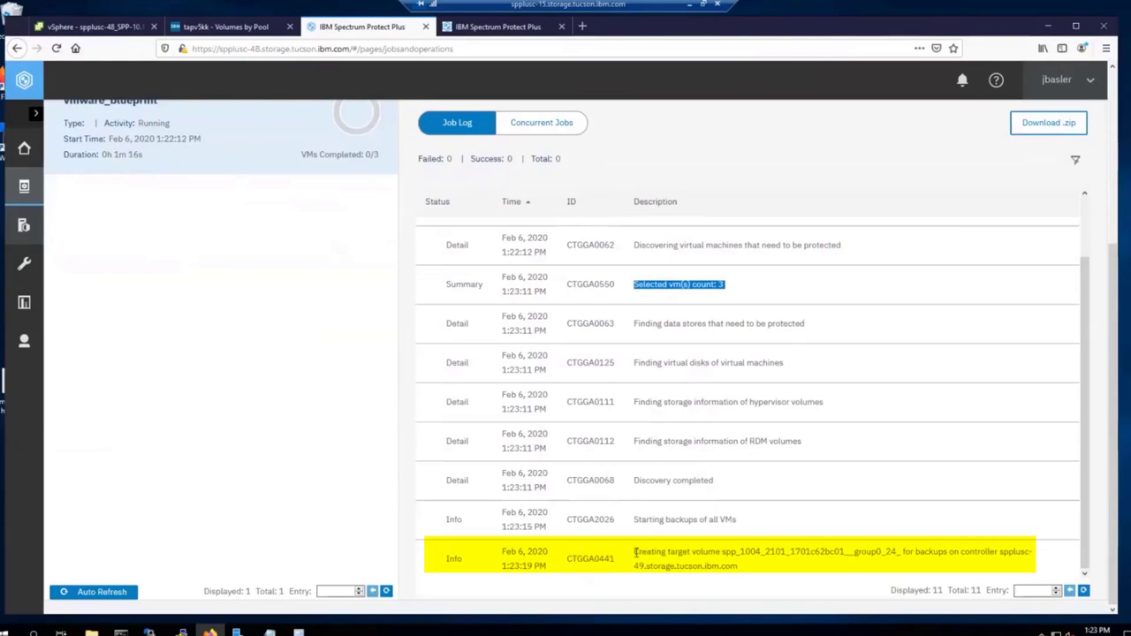
pyautogui.tripleClick(670, 555)
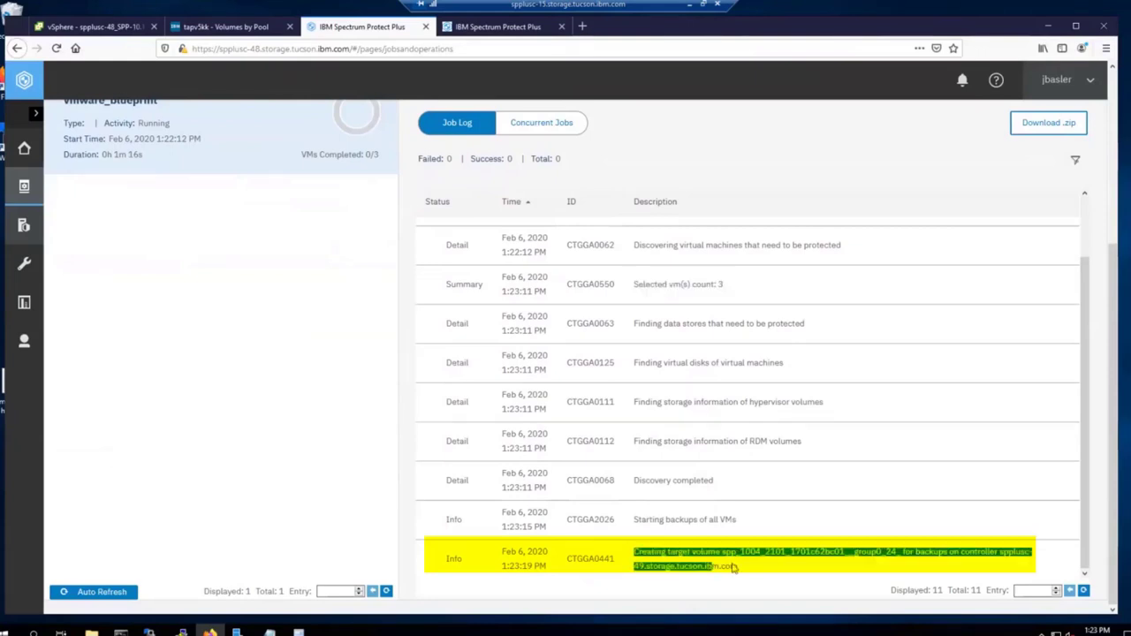
pyautogui.click(830, 576)
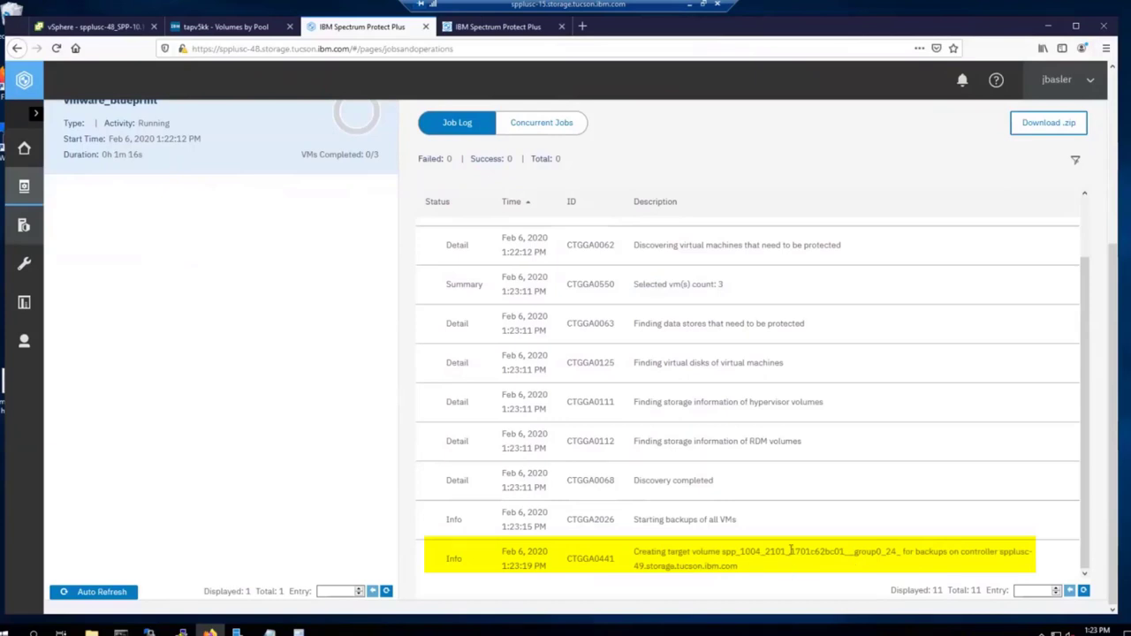
pyautogui.moveTo(999, 554); pyautogui.dragTo(757, 578)
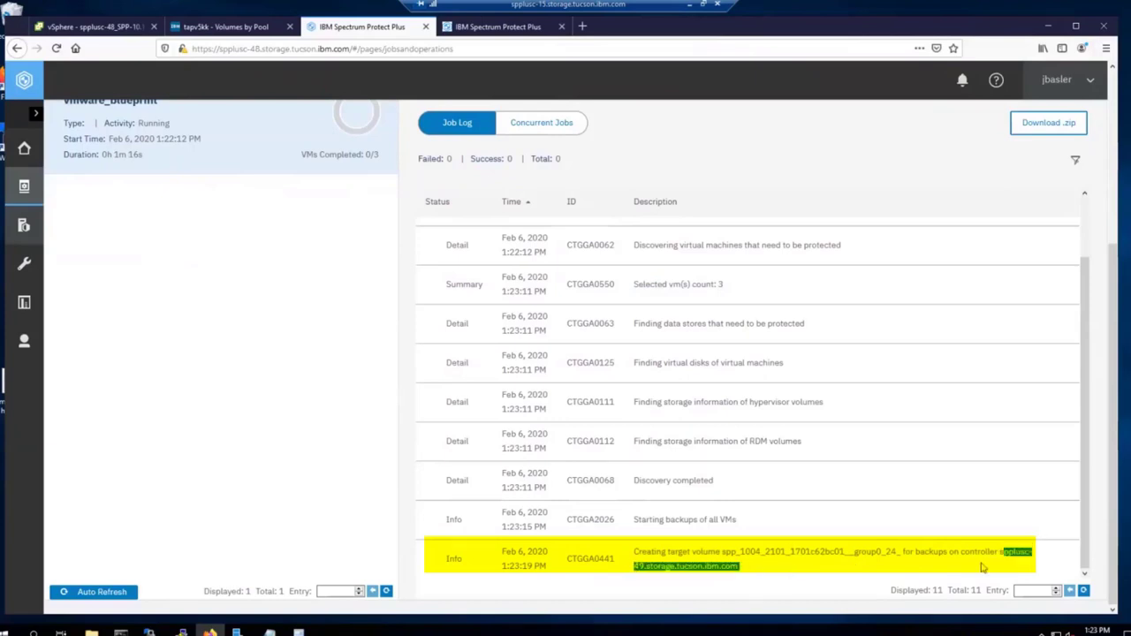
pyautogui.click(770, 583)
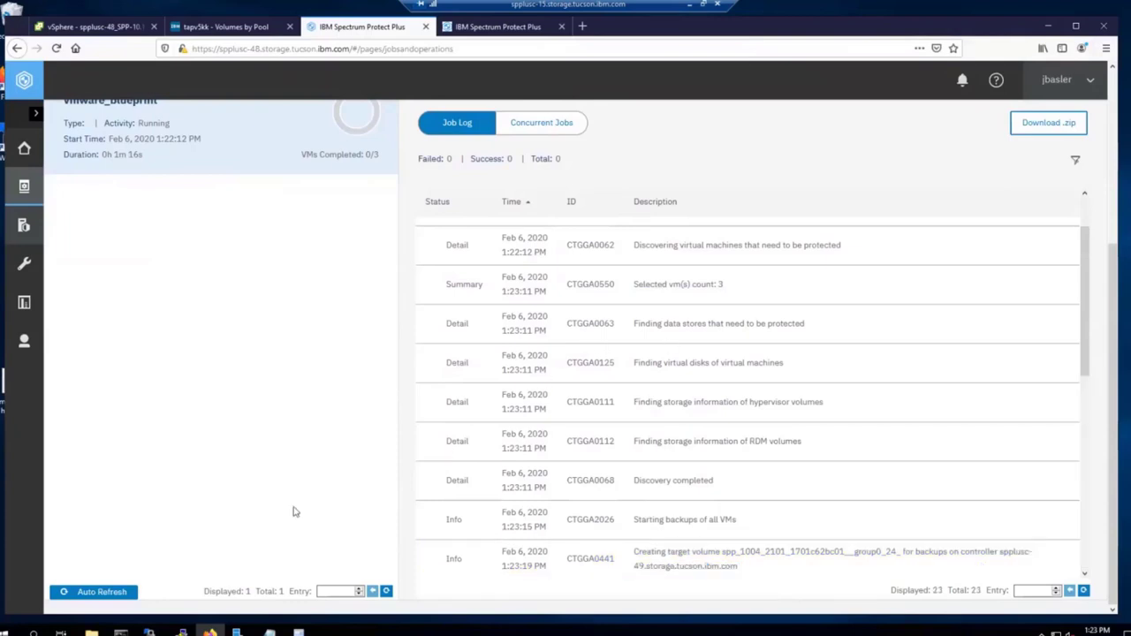
pyautogui.rightClick(181, 633)
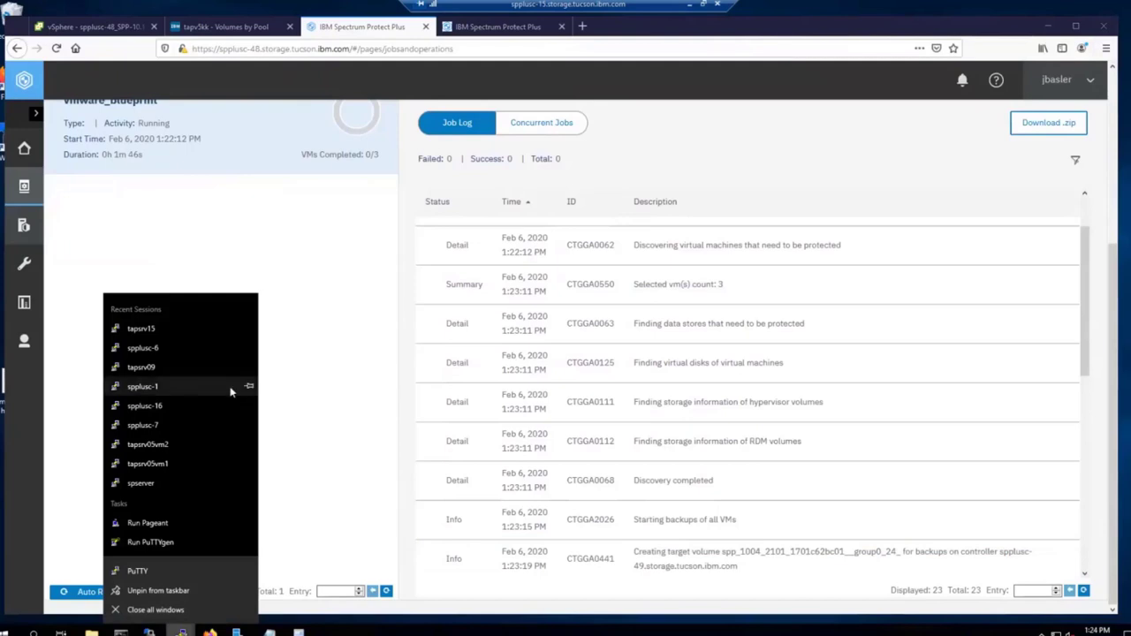
# - Start a PuTTY SSH session to spplusc-49.storage.tucson.ibm.com and enlarge the terminal
pyautogui.click(138, 571)
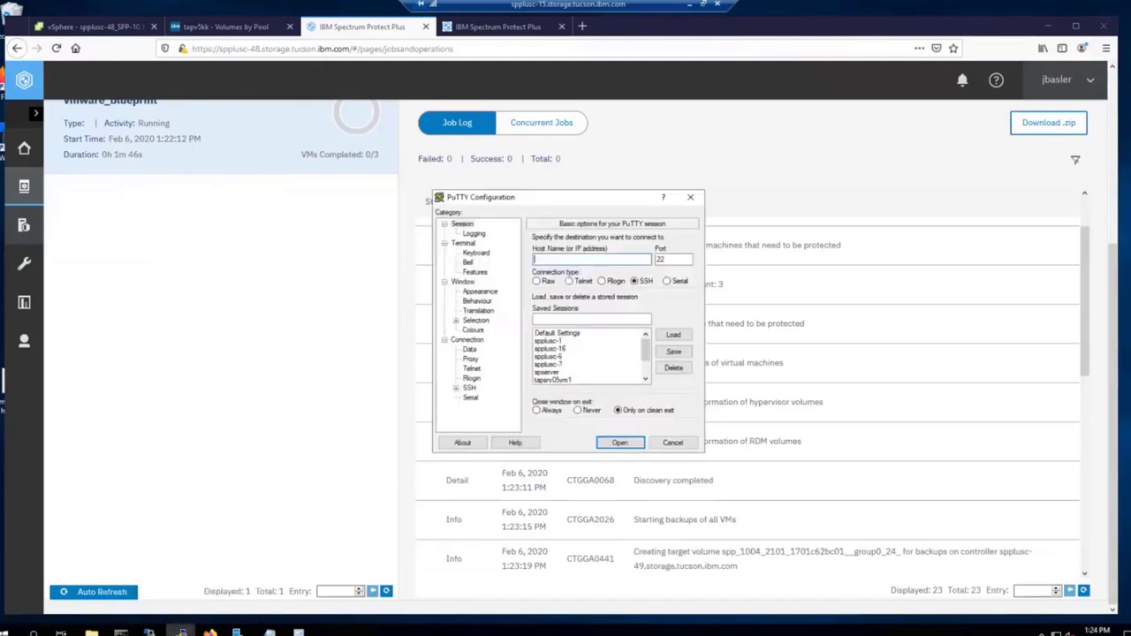
pyautogui.write('spplusc-49.storage.tucson.ibm.com')
pyautogui.press('Return')
pyautogui.press('Return')
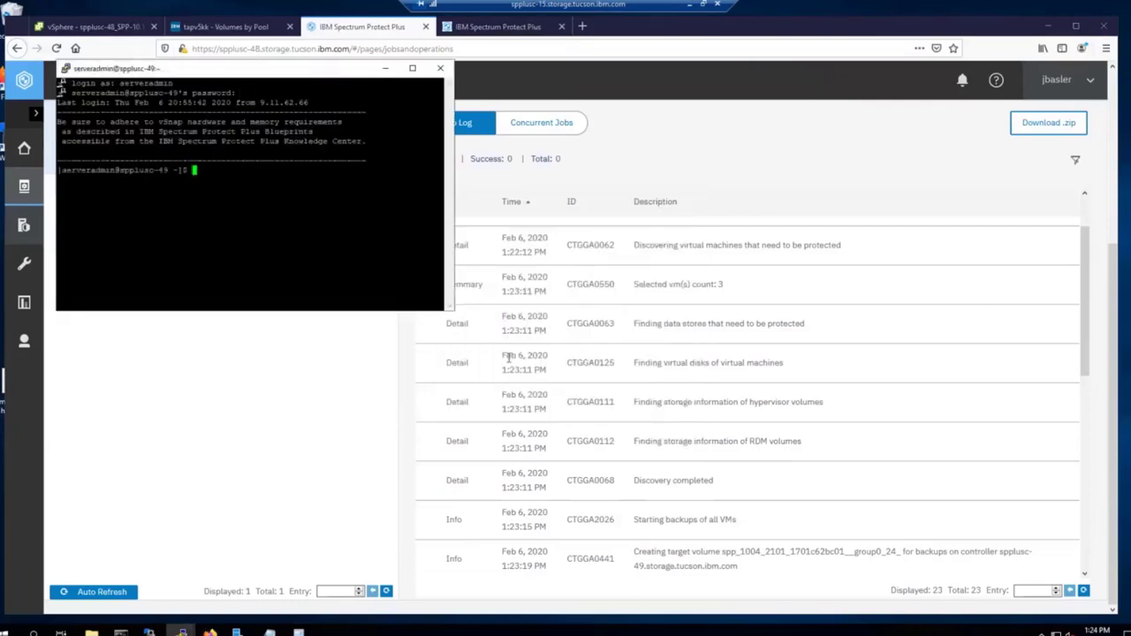
pyautogui.moveTo(453, 316); pyautogui.dragTo(624, 329)
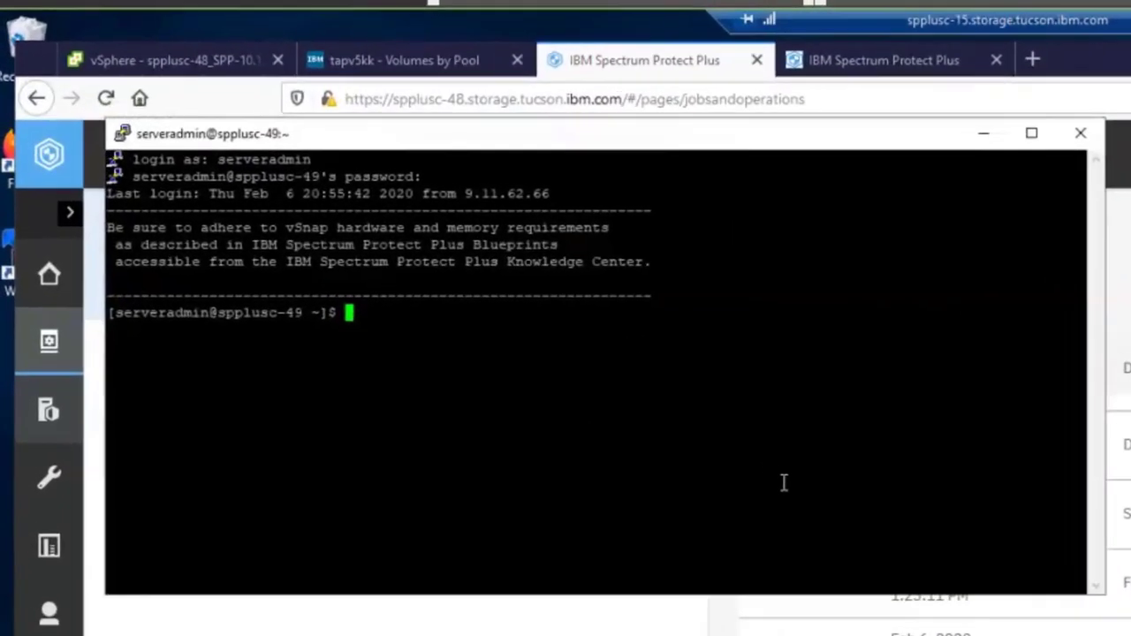
# - Run vsnap volume show and mark the new spp_1004_2101 backup volume row
pyautogui.write('vsnap volume show')
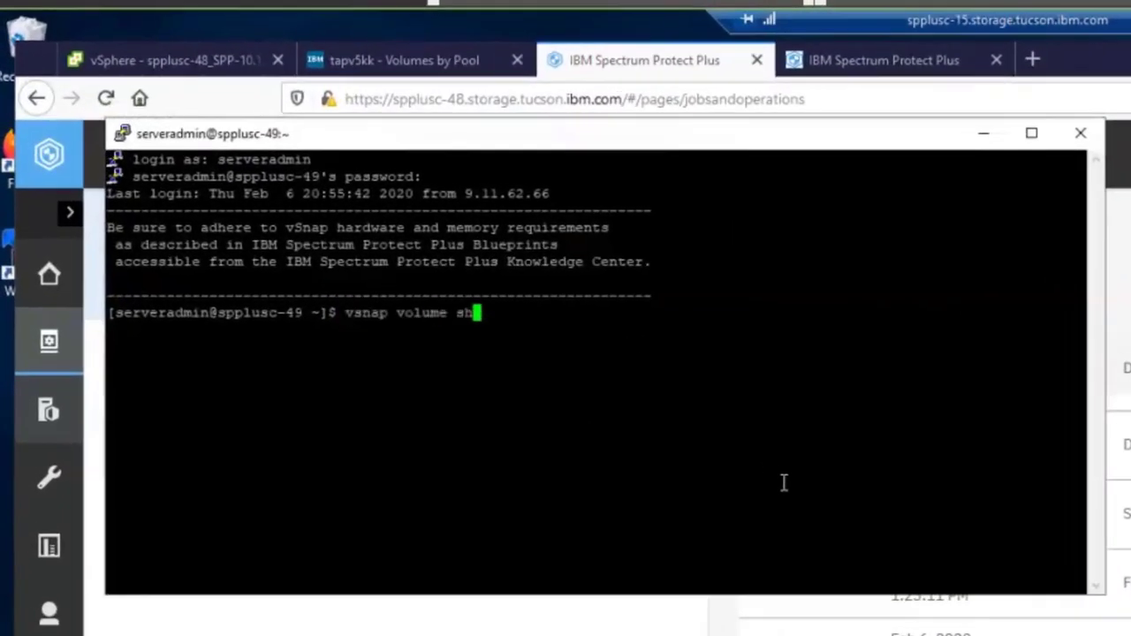
pyautogui.press('Return')
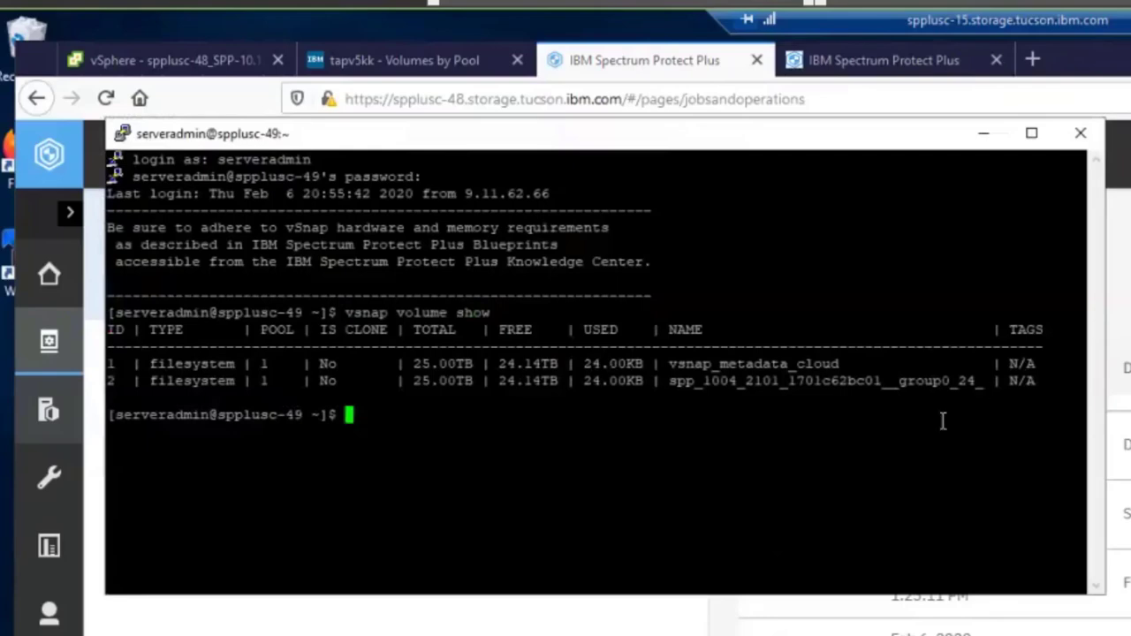
pyautogui.moveTo(986, 380); pyautogui.dragTo(112, 388)
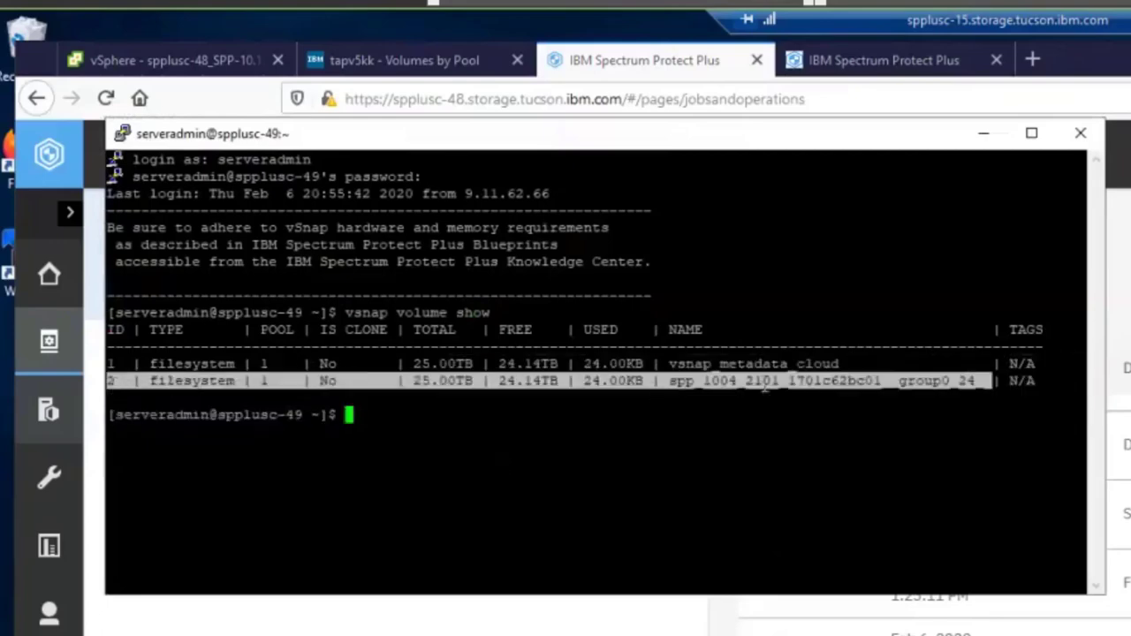
pyautogui.click(747, 390)
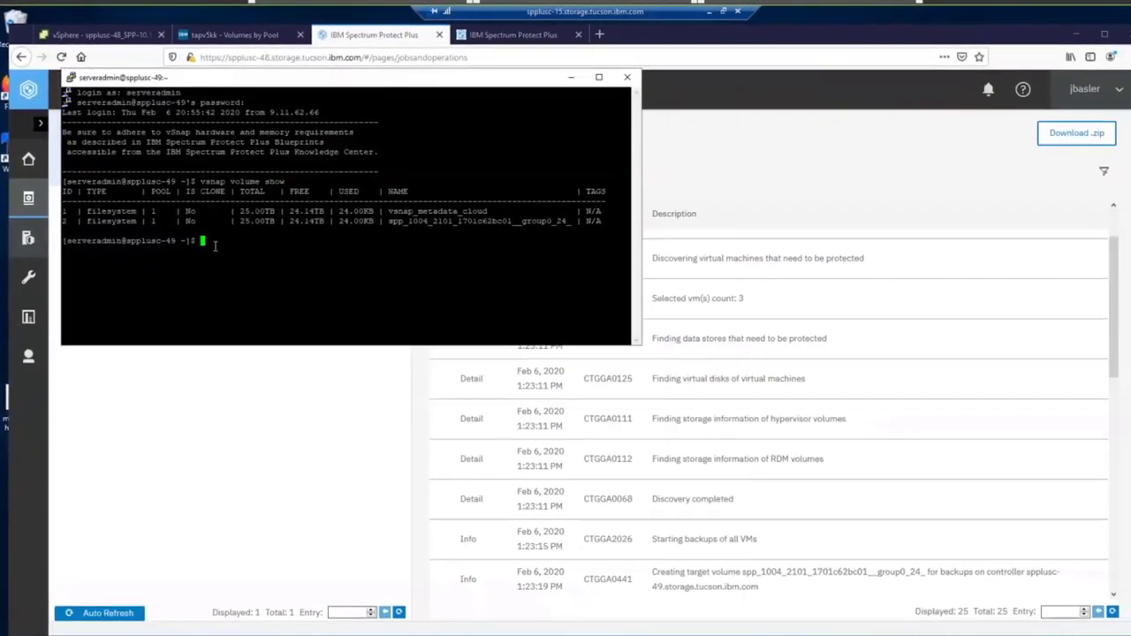
pyautogui.click(844, 44)
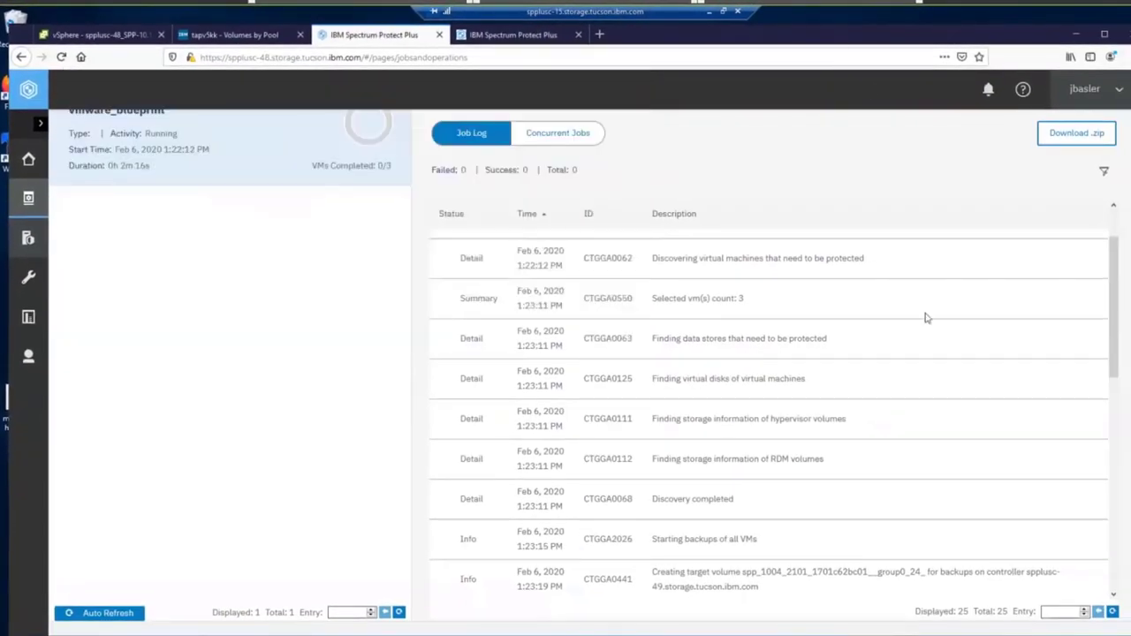
pyautogui.scroll(-3, 786, 424)
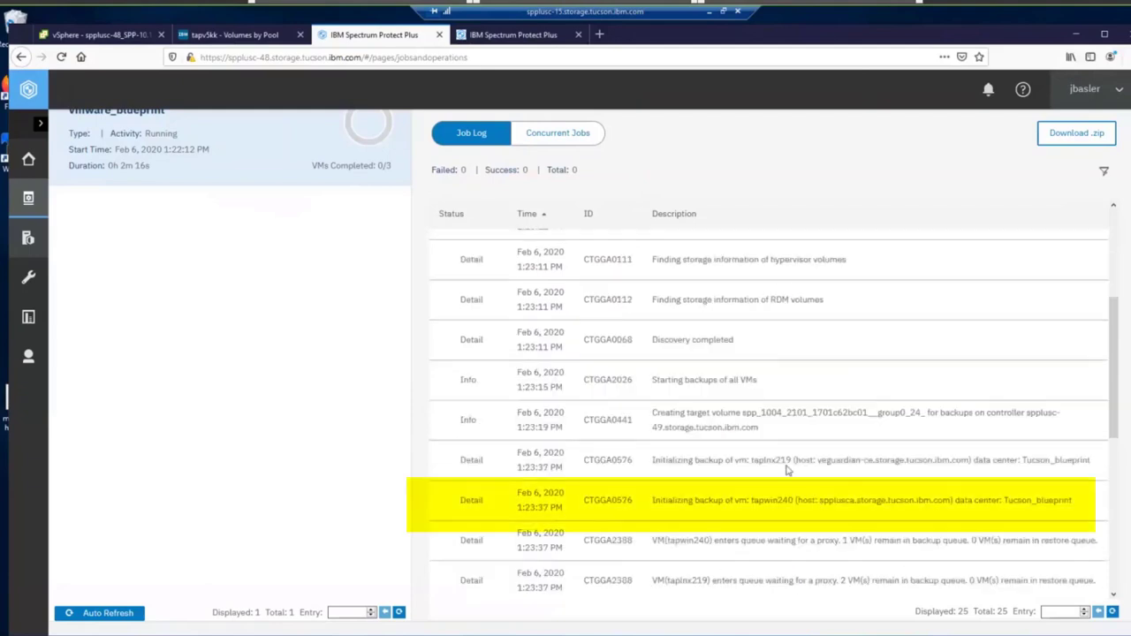
pyautogui.scroll(-3, 733, 468)
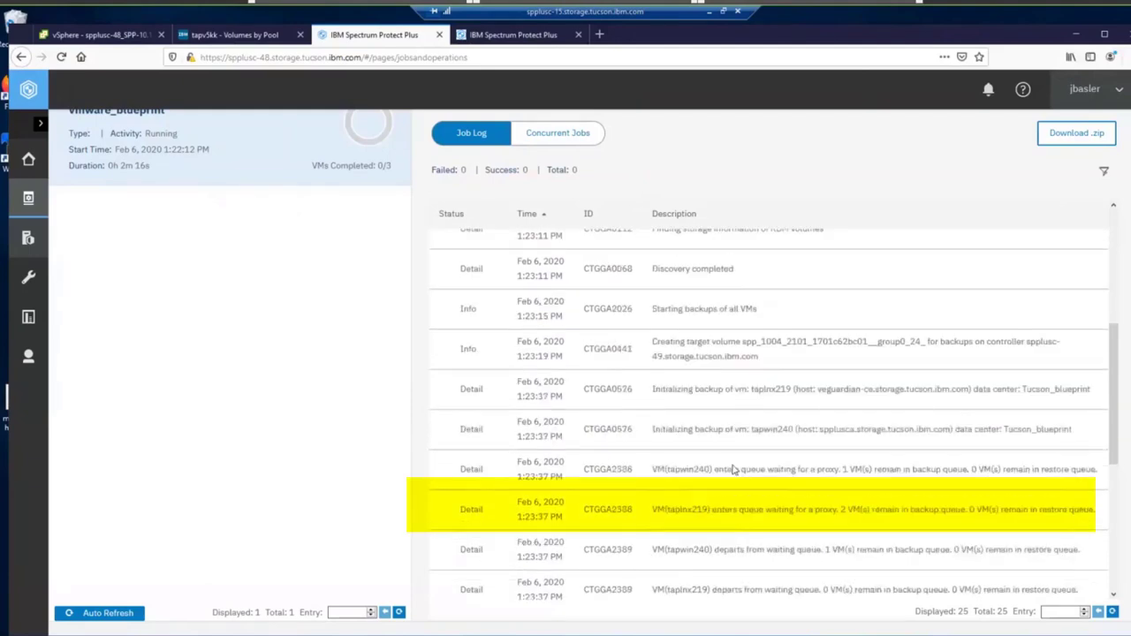
pyautogui.scroll(-6, 666, 533)
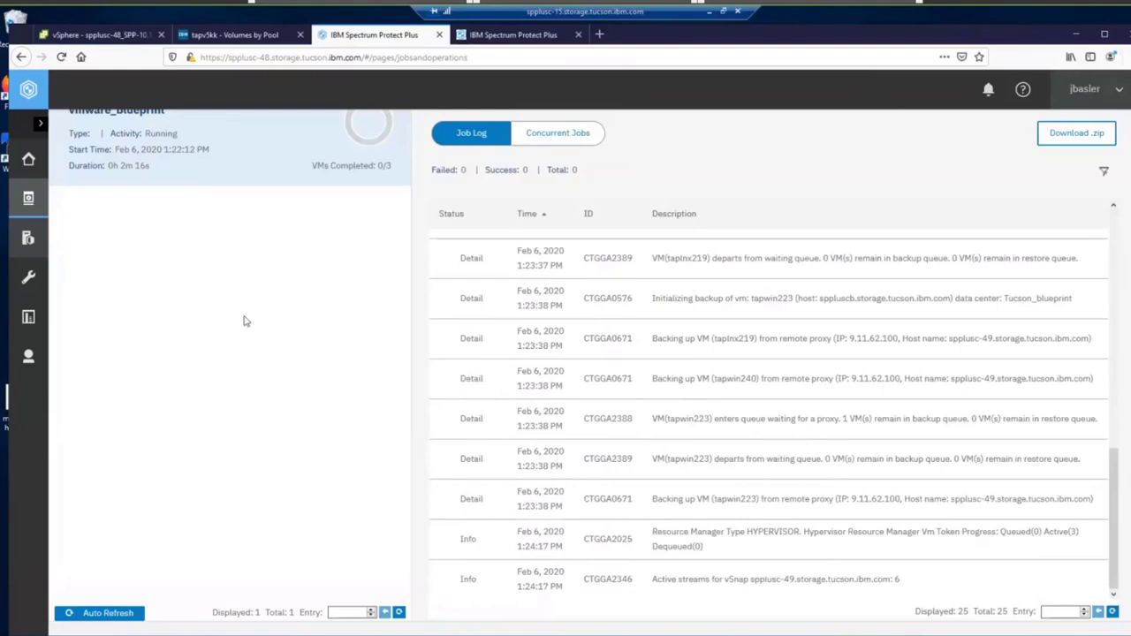
pyautogui.scroll(2, 245, 314)
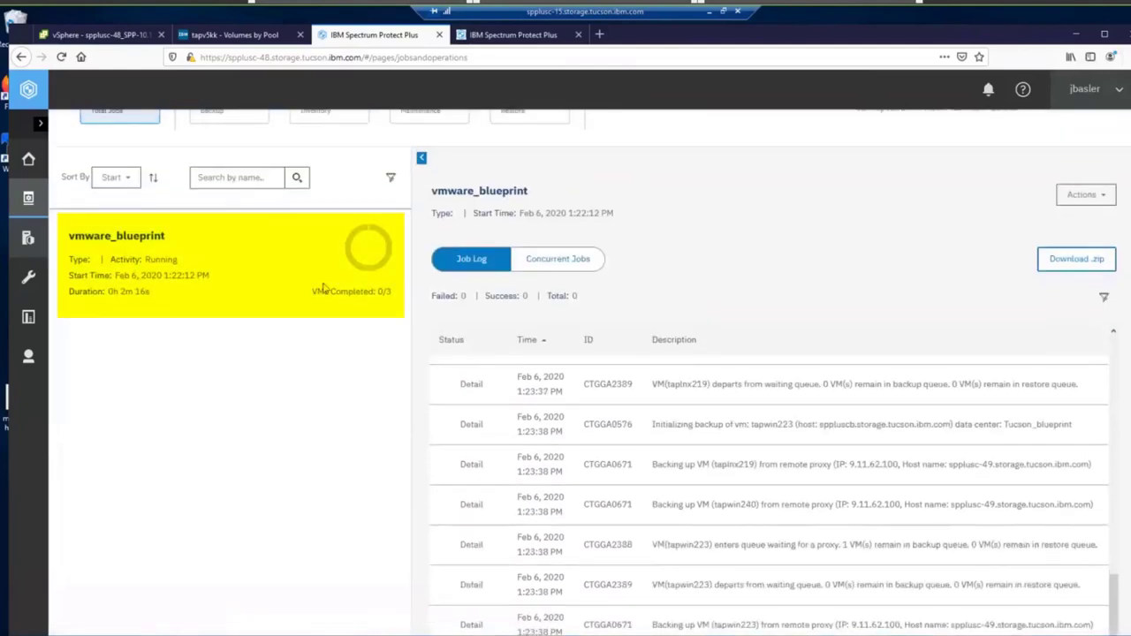
pyautogui.moveTo(371, 231)
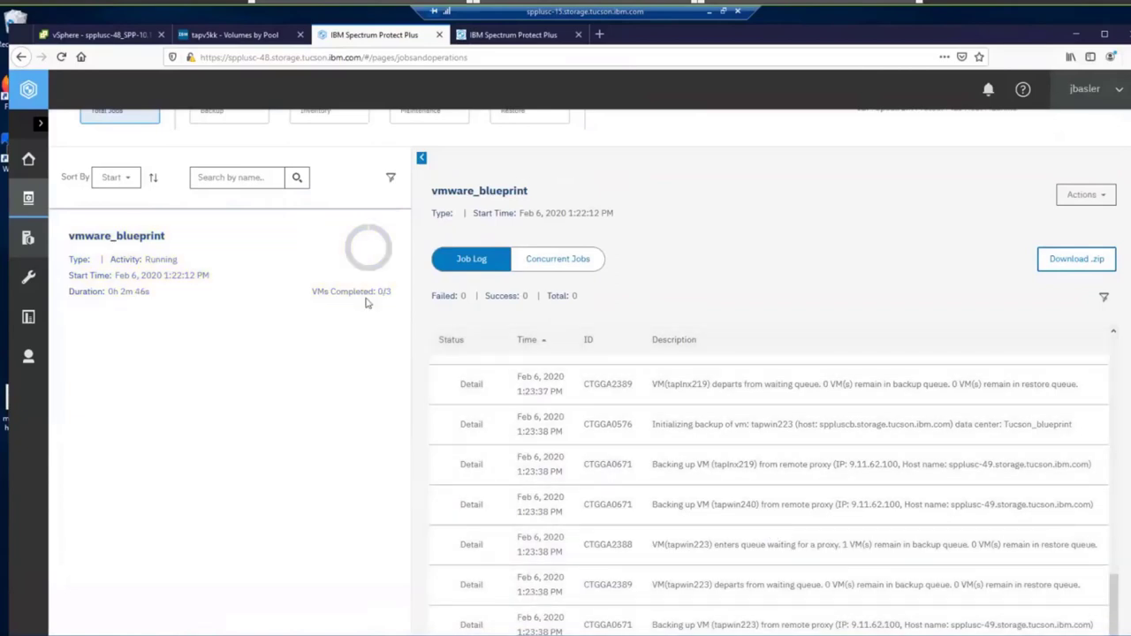
pyautogui.scroll(-3, 803, 540)
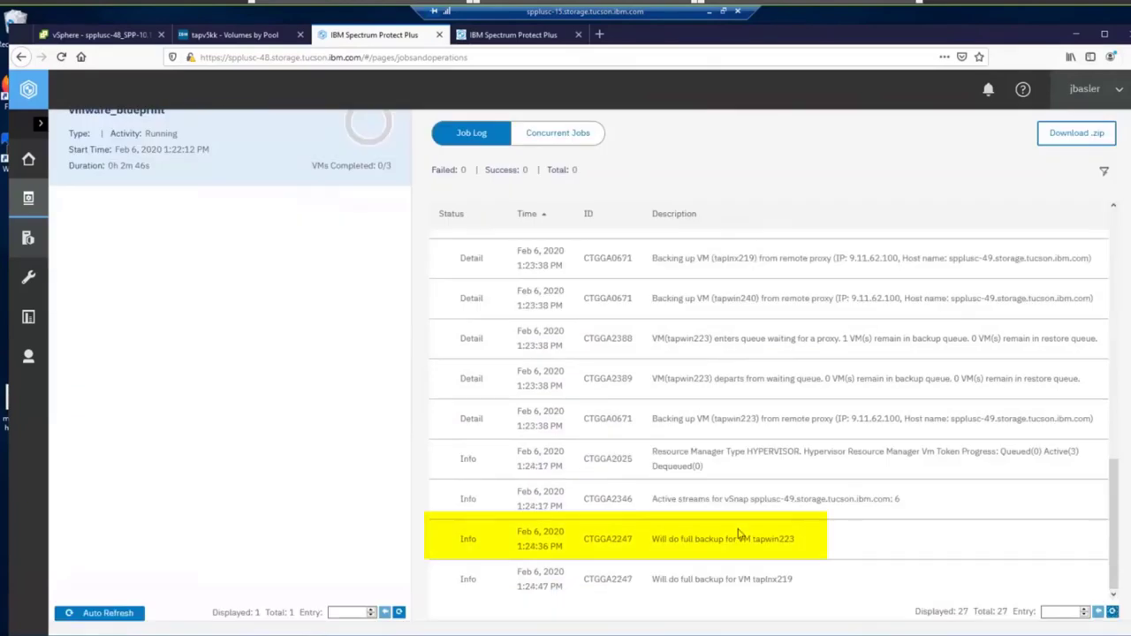
pyautogui.moveTo(803, 539); pyautogui.dragTo(650, 540)
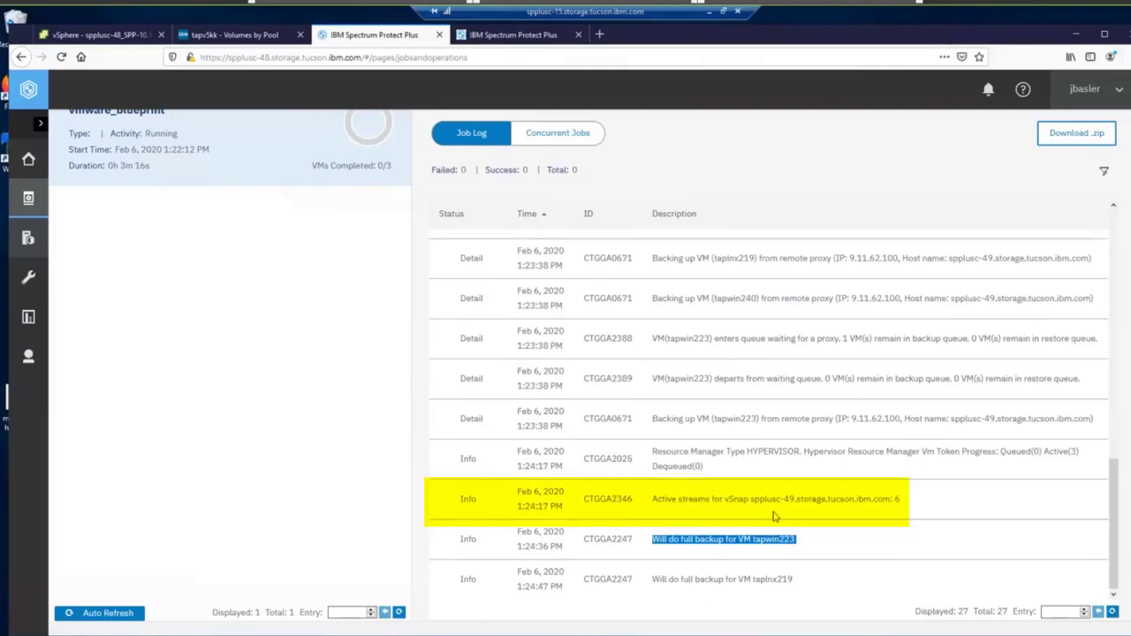
pyautogui.doubleClick(728, 500)
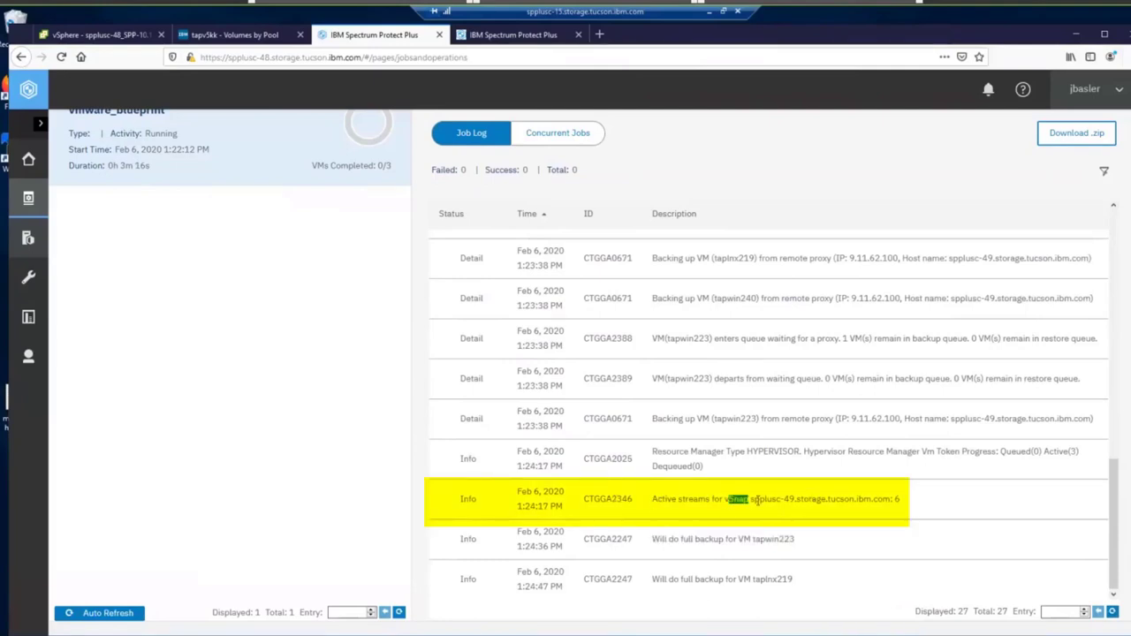
pyautogui.moveTo(757, 500); pyautogui.dragTo(866, 501)
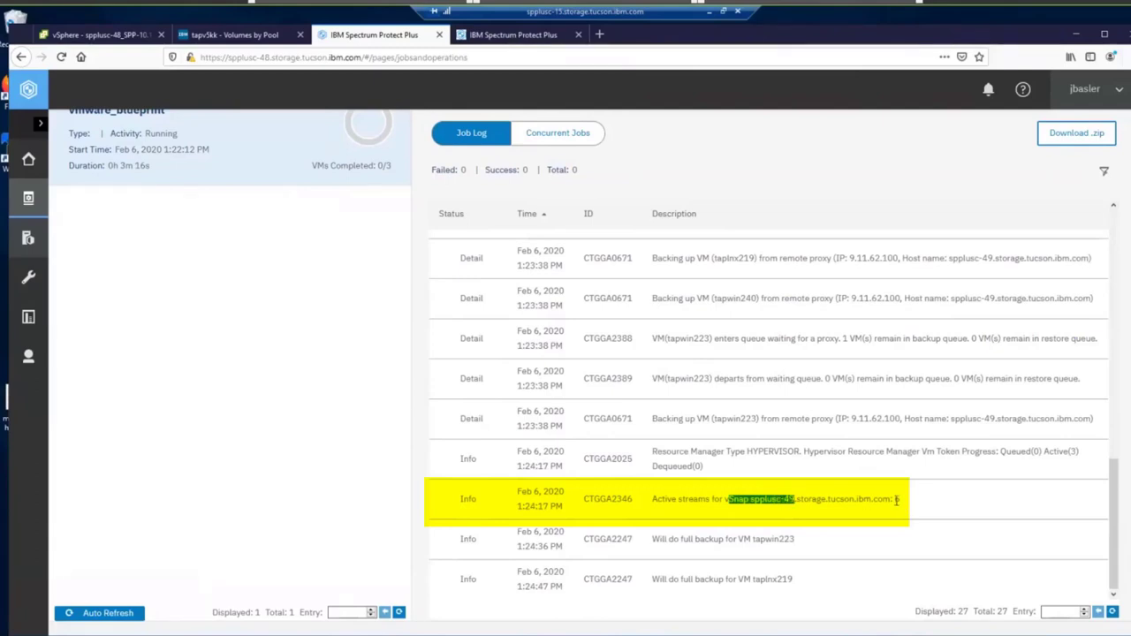
pyautogui.doubleClick(897, 500)
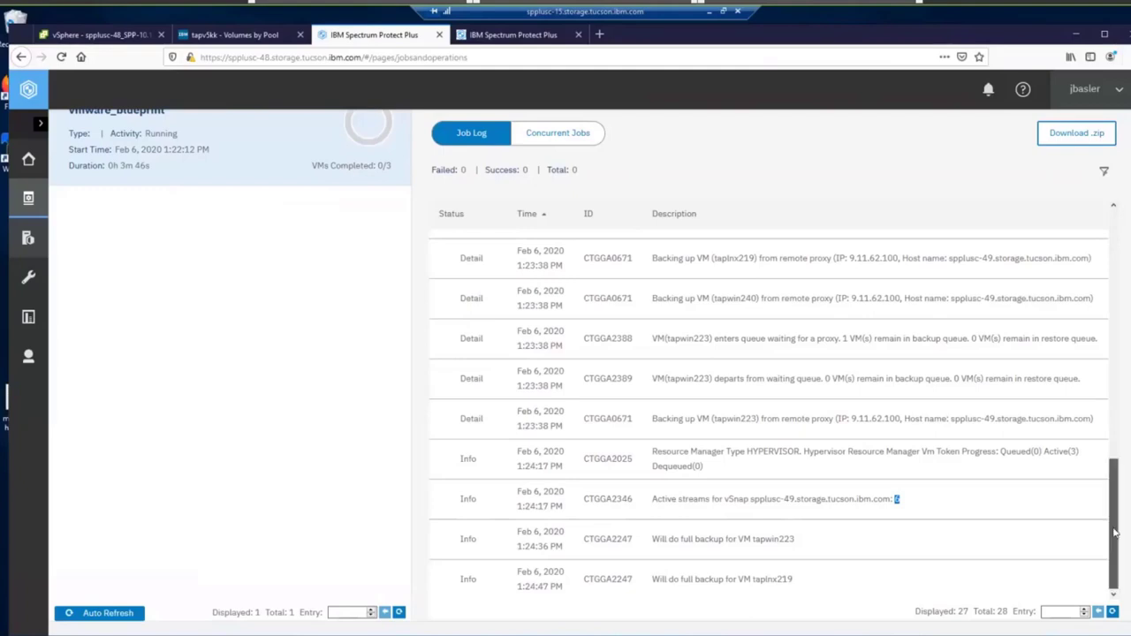
pyautogui.scroll(2, 1115, 530)
pyautogui.scroll(-2, 1120, 547)
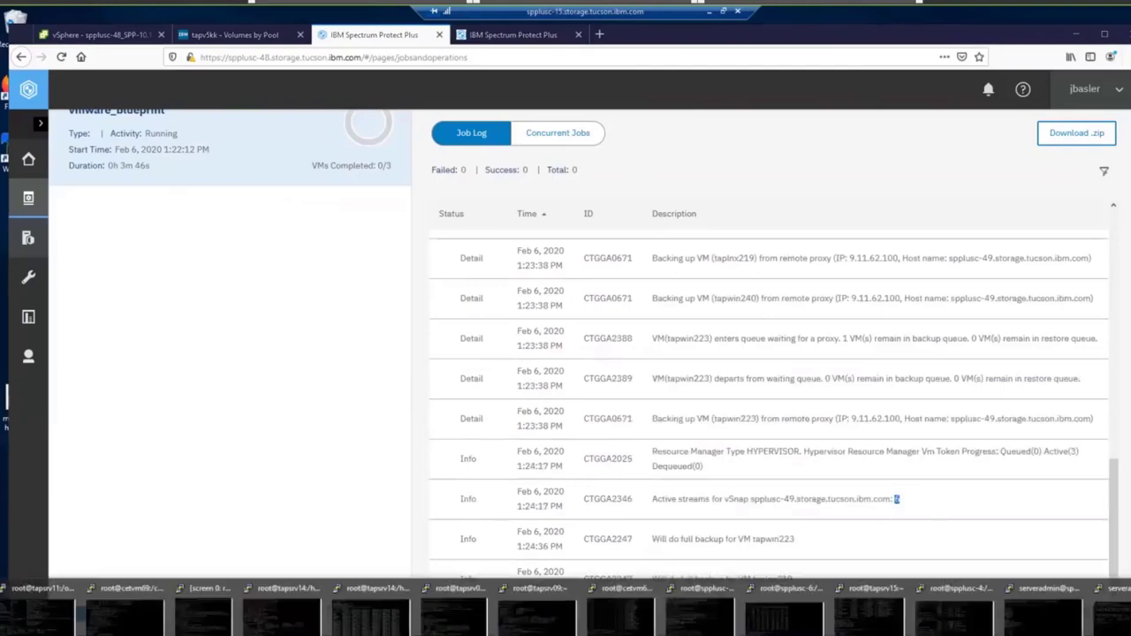
# - Show spplusc-49's network interface statistics with sar -n DEV
pyautogui.hotkey('alt', 'Tab')
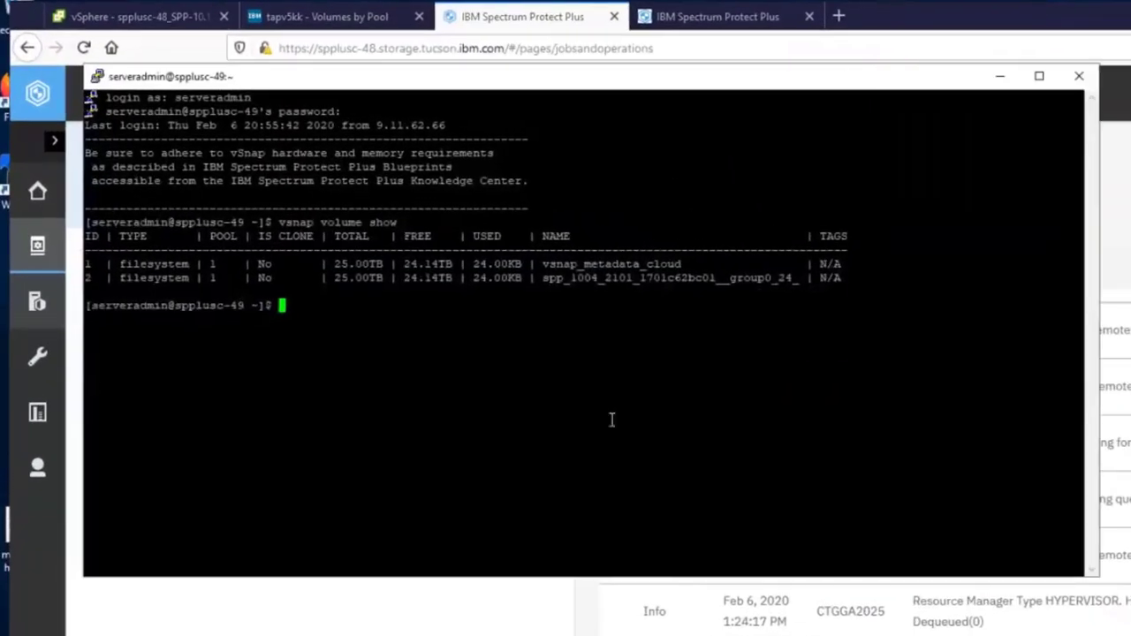
pyautogui.write('sar -n DEV')
pyautogui.press('Return')
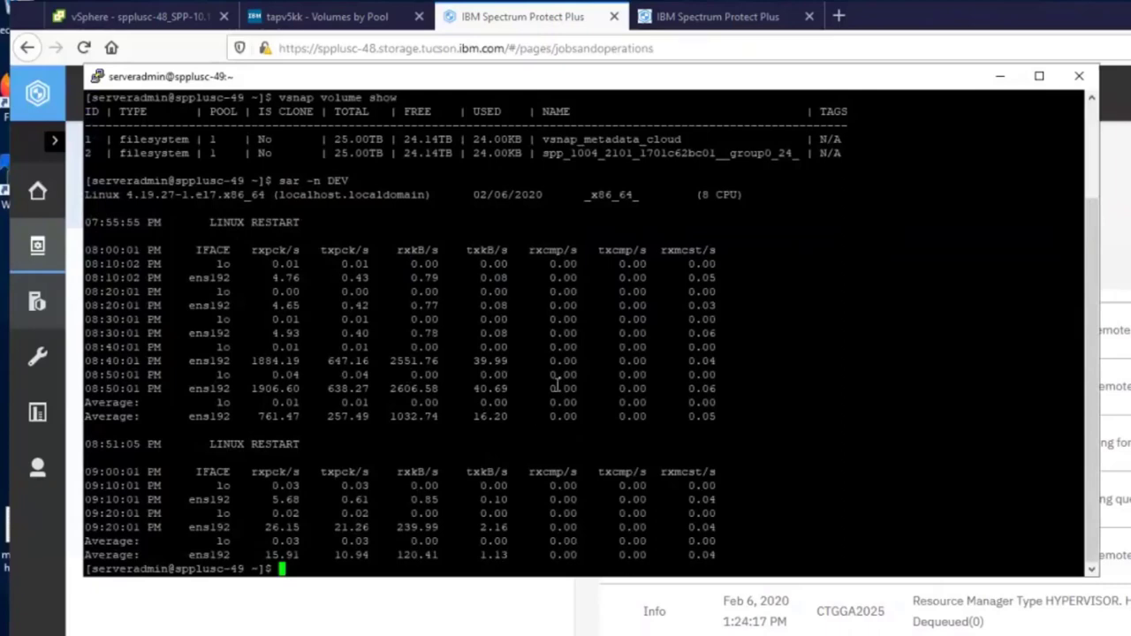
# - Sample network stats every 10 seconds with sar -n DEV 10, stop, and highlight ens192's 249097.53 rxkB/s average
pyautogui.press('Up')
pyautogui.write('10')
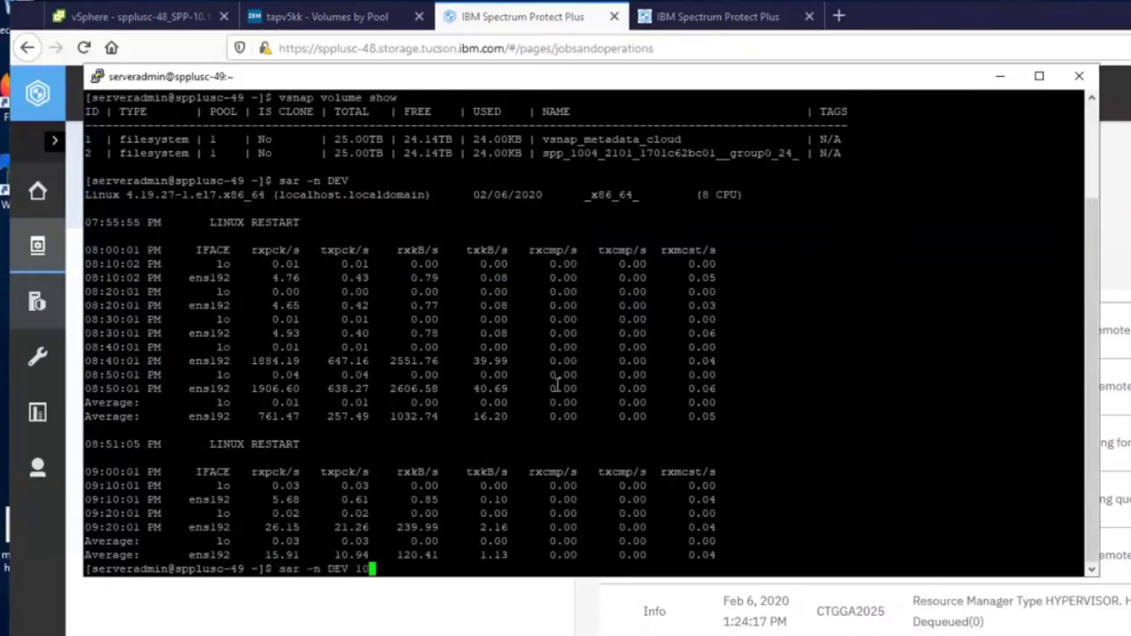
pyautogui.press('Return')
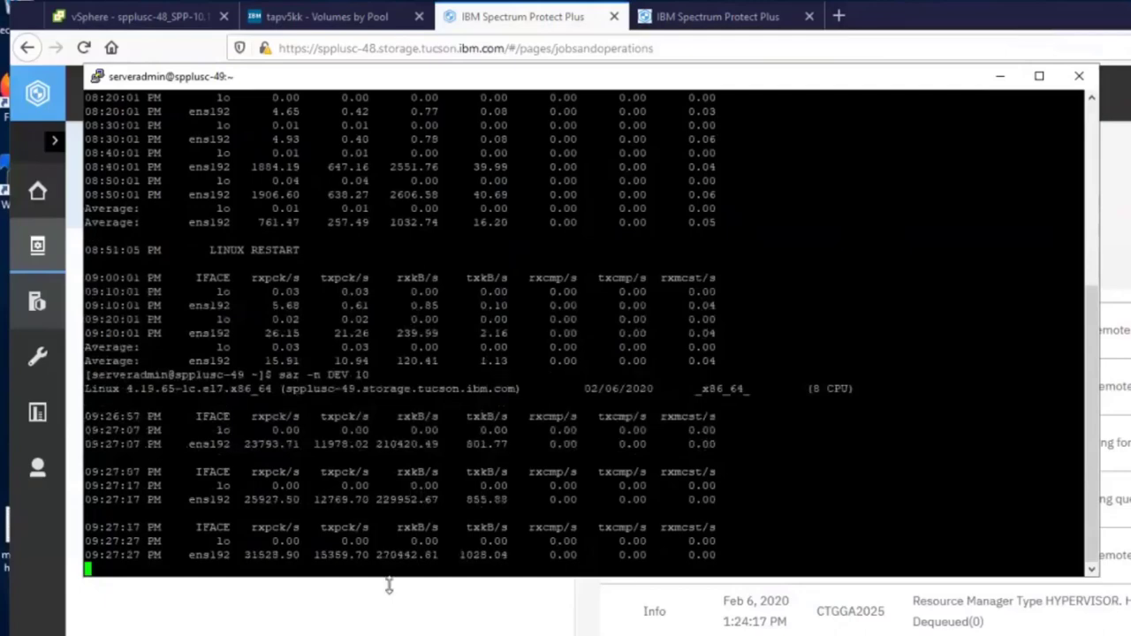
pyautogui.doubleClick(389, 555)
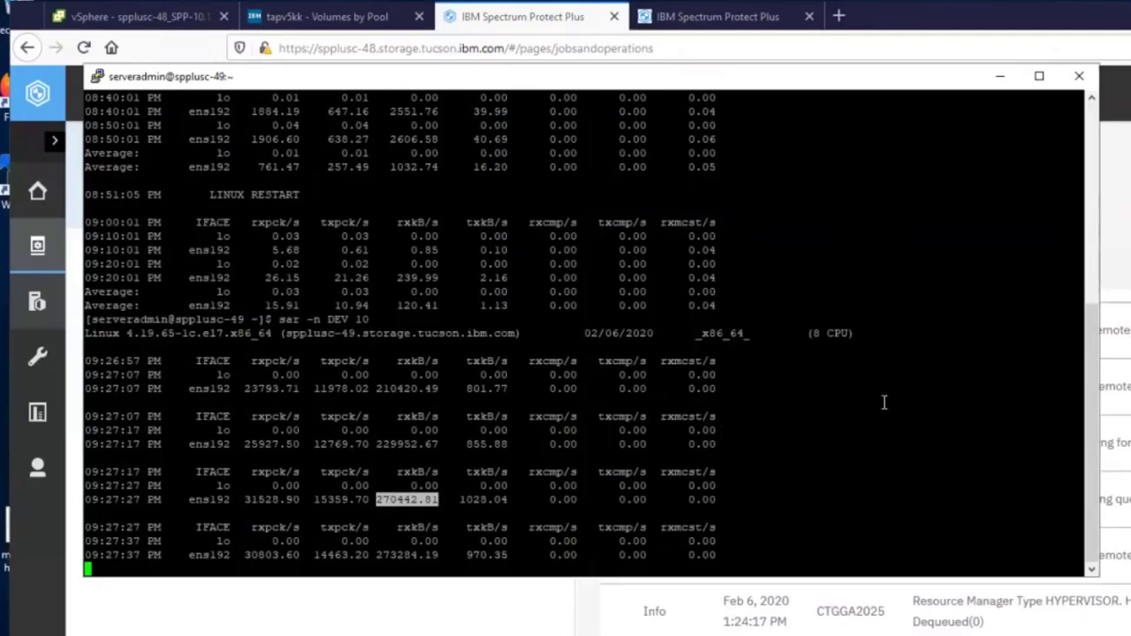
pyautogui.hotkey('ctrl', 'c')
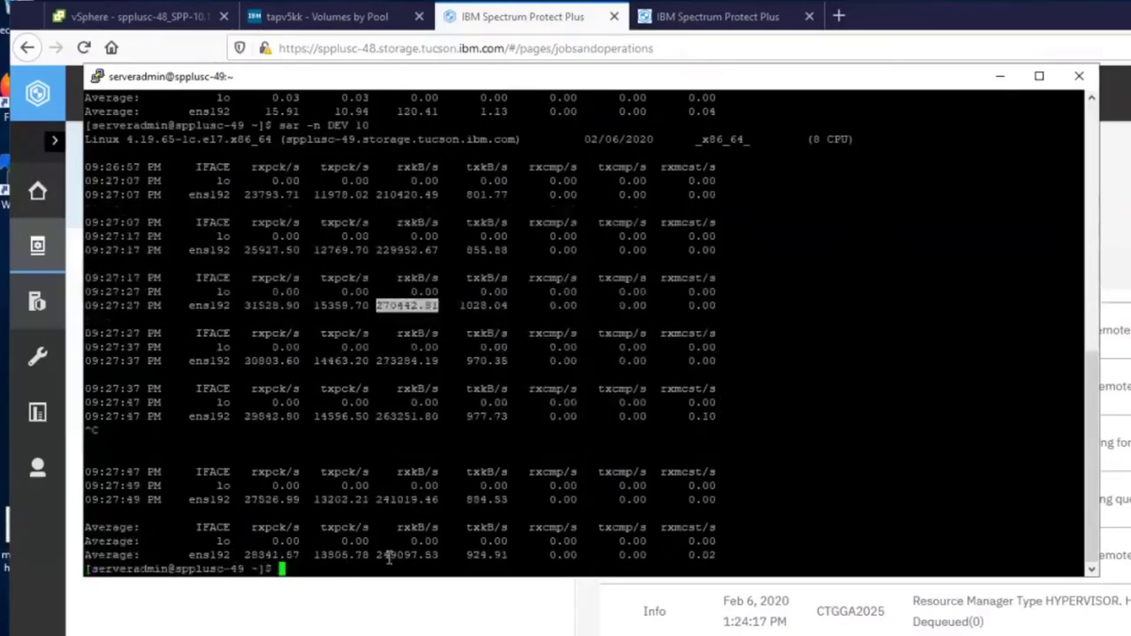
pyautogui.moveTo(377, 555); pyautogui.dragTo(439, 554)
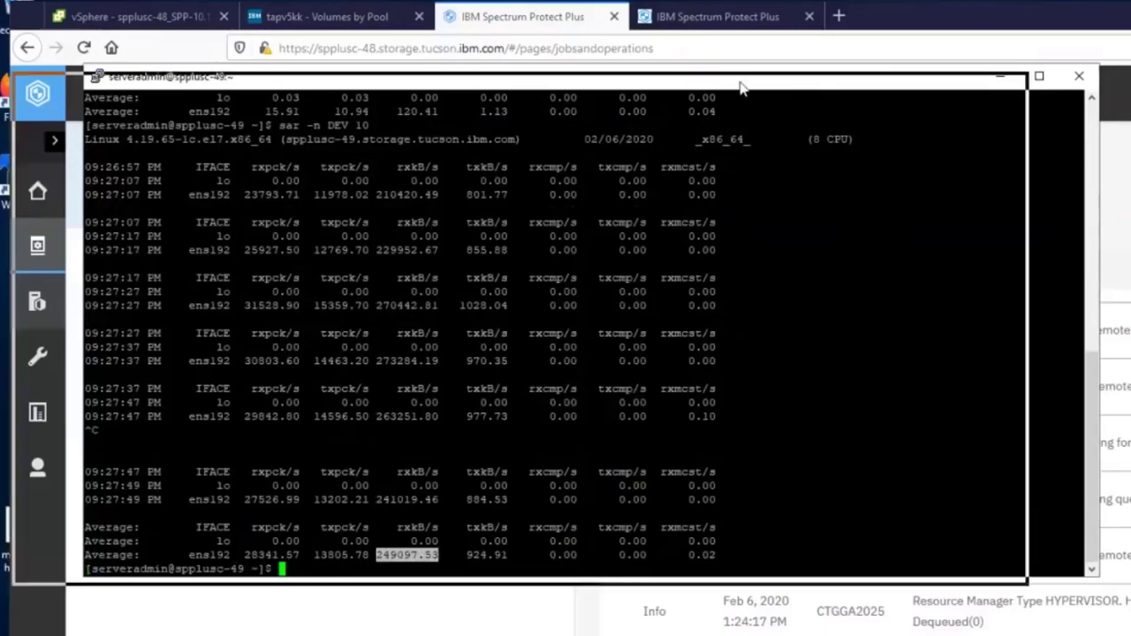
pyautogui.moveTo(740, 83); pyautogui.dragTo(656, 85)
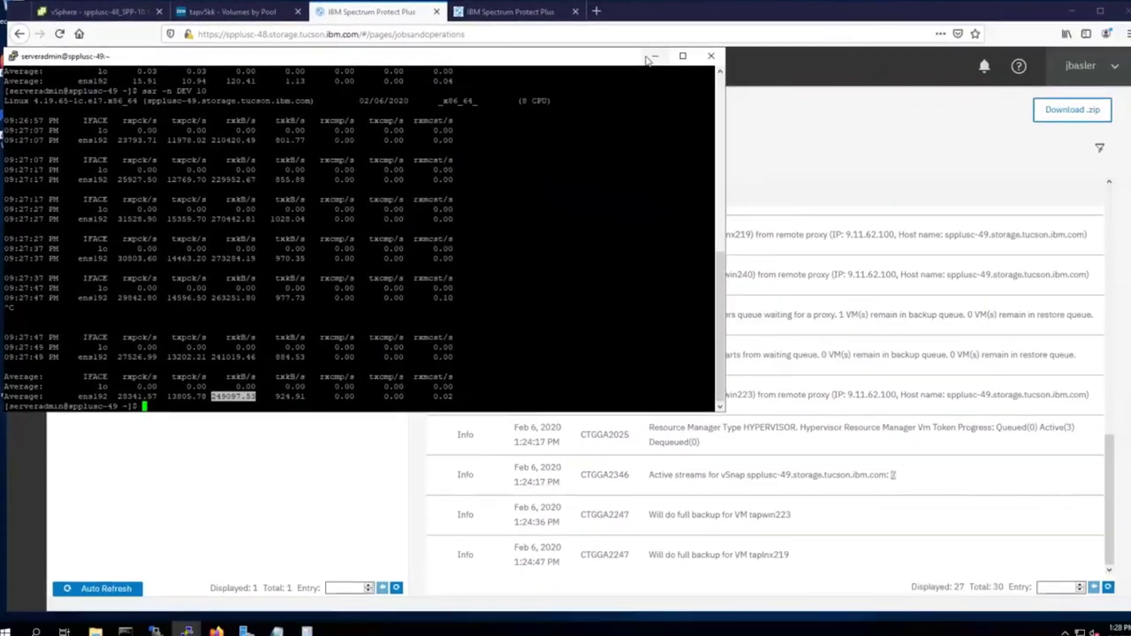
# - Minimize PuTTY and check the latest job log entry showing 14% transferred at 49.54 MB/s
pyautogui.click(652, 57)
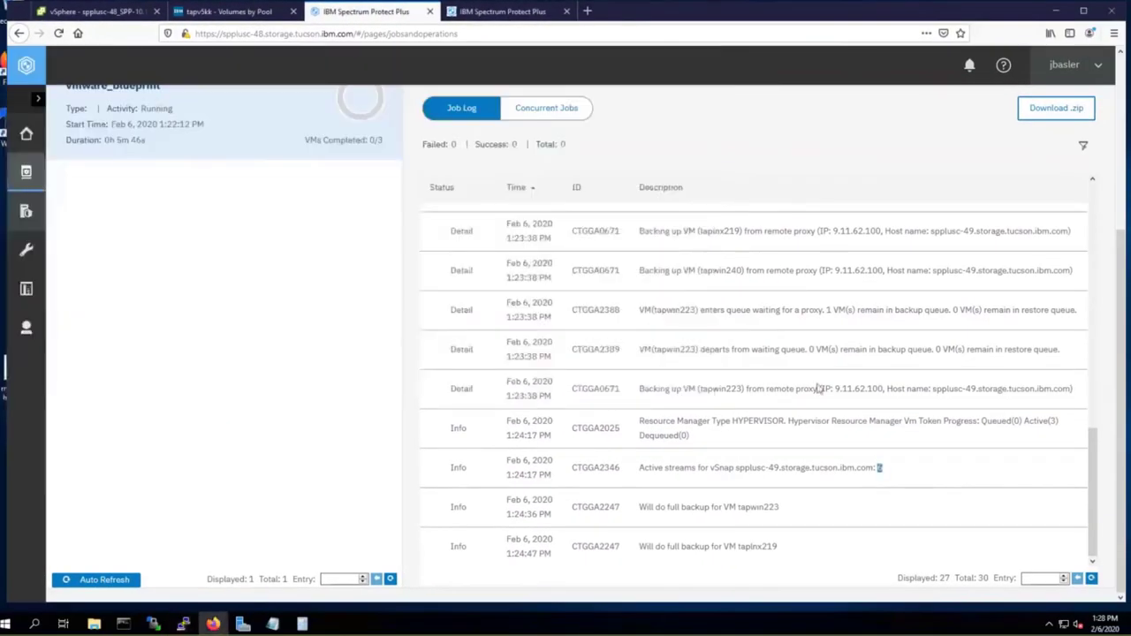
pyautogui.scroll(-5, 765, 358)
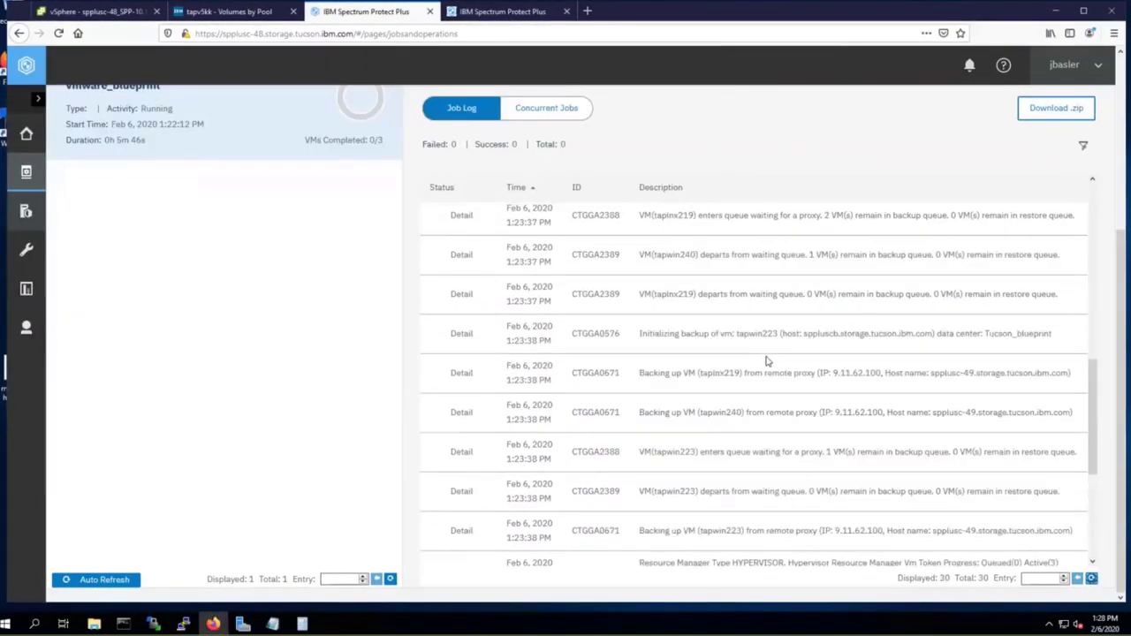
pyautogui.scroll(-4, 765, 361)
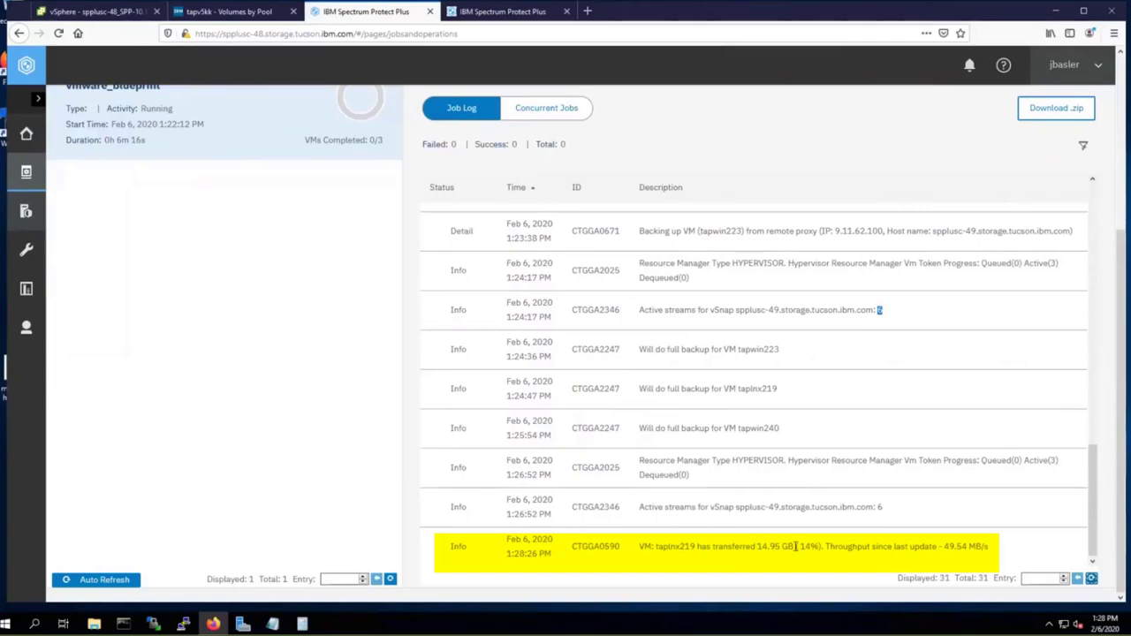
pyautogui.moveTo(794, 546); pyautogui.dragTo(818, 547)
pyautogui.moveTo(944, 546); pyautogui.dragTo(989, 547)
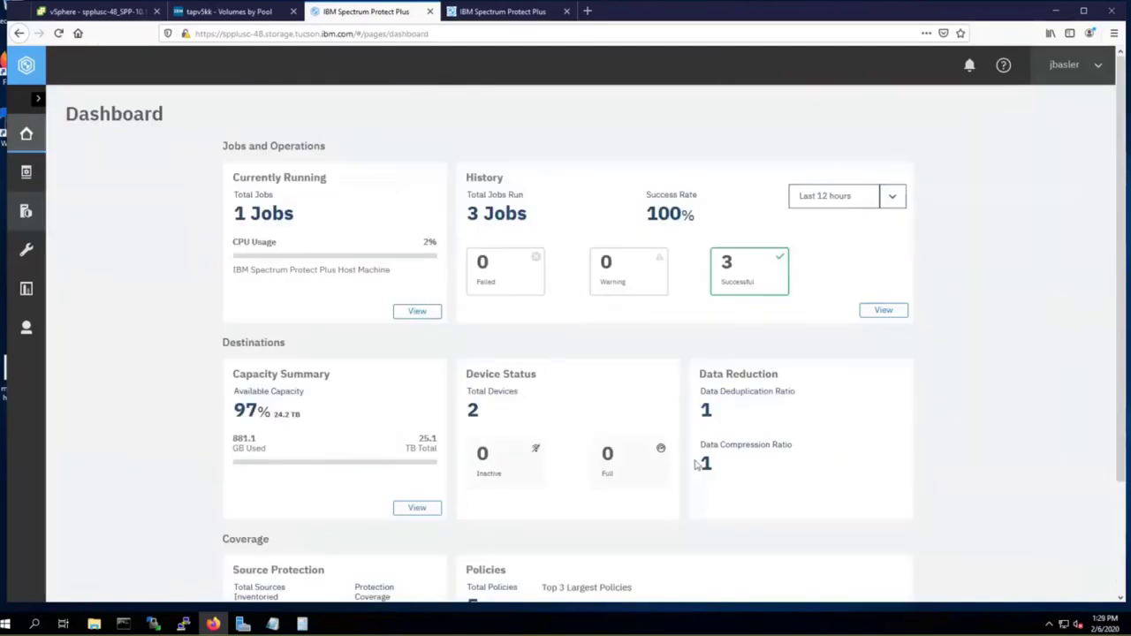
pyautogui.scroll(-3, 672, 464)
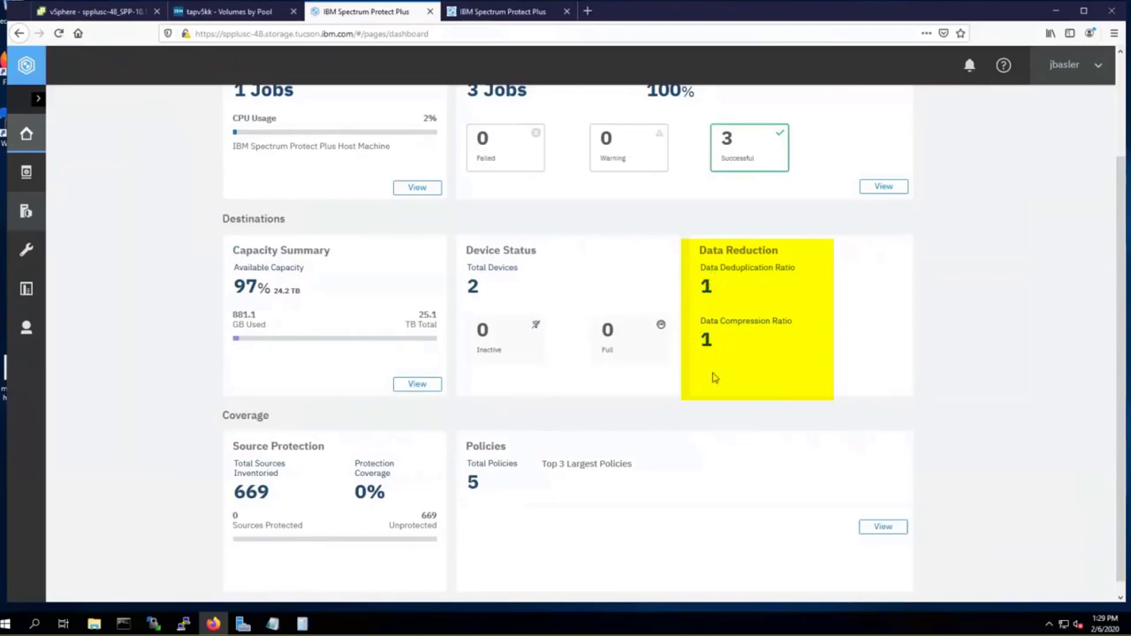
# - View spplusc-49's disk storage options (compression on, deduplication off), then go to Global Preferences
pyautogui.click(26, 249)
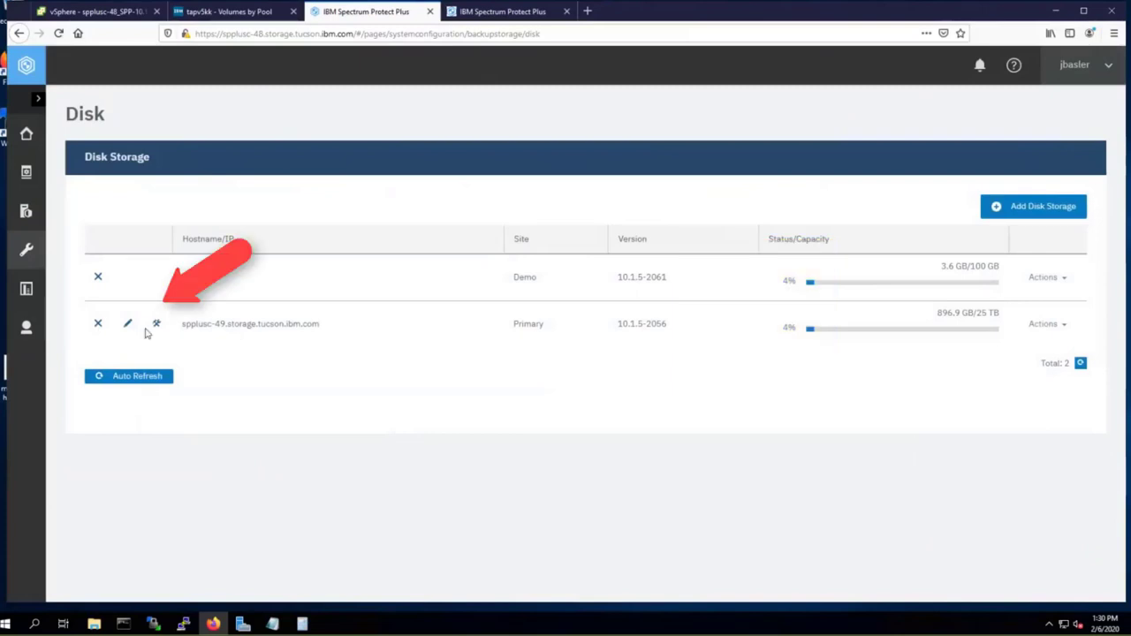
pyautogui.click(155, 326)
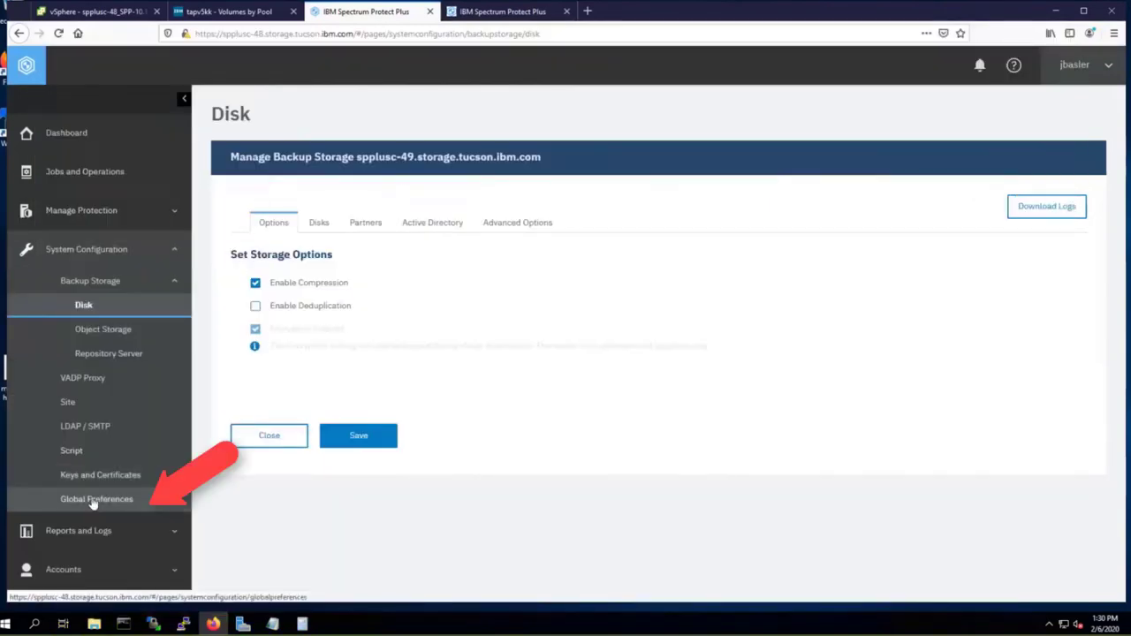
pyautogui.click(92, 500)
# - Enter 25 in the Protection section's Target free space error (percentage) field
pyautogui.scroll(-5, 308, 350)
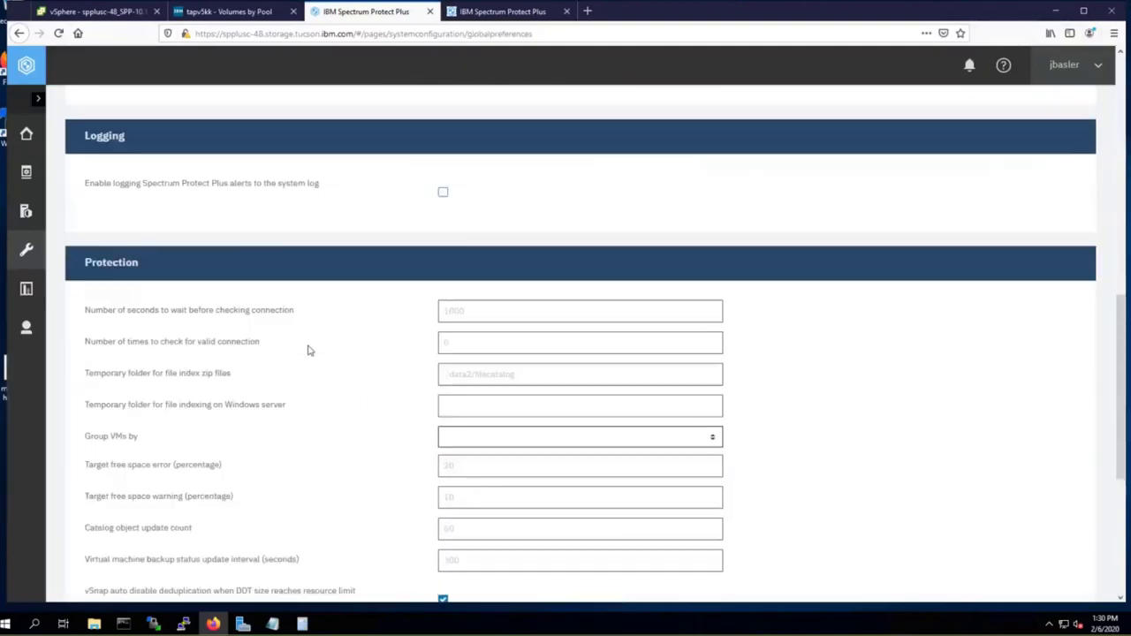
pyautogui.scroll(-3, 307, 351)
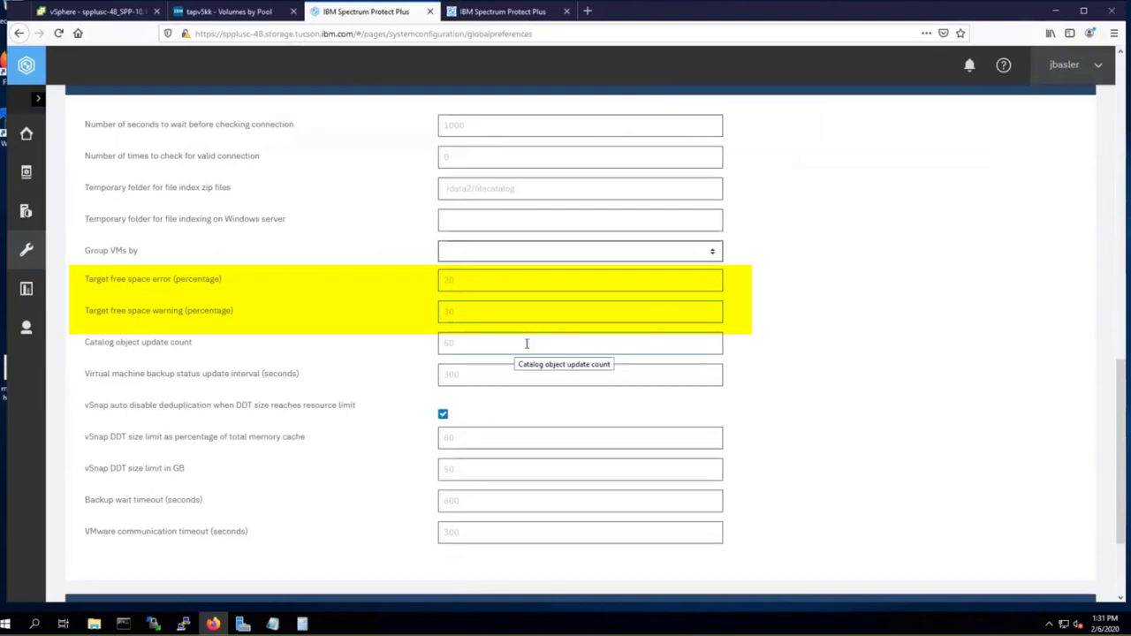
pyautogui.click(457, 283)
pyautogui.write('25')
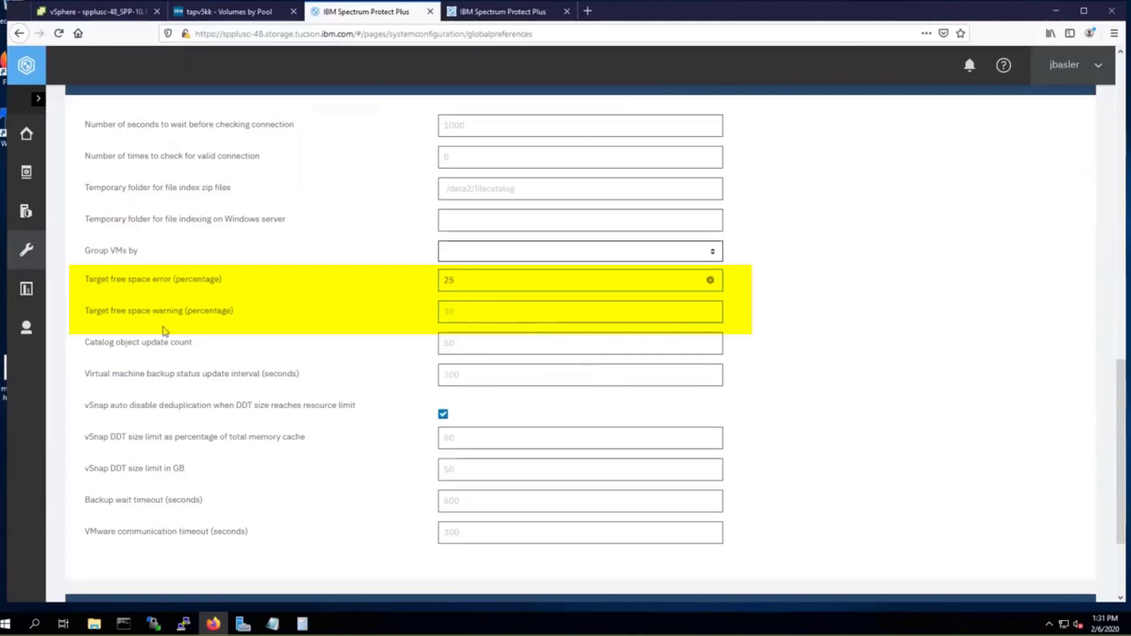